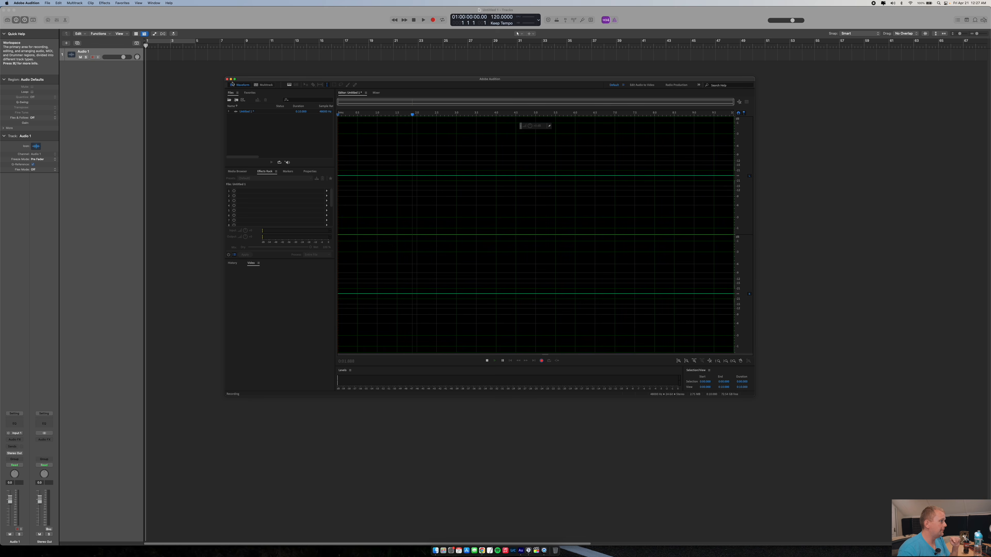
- Minimize the Adobe Audition window, switch to Finder, and open the Audio Files folder on the Desktop
{"action": "left_click", "coordinate": [230, 80]}
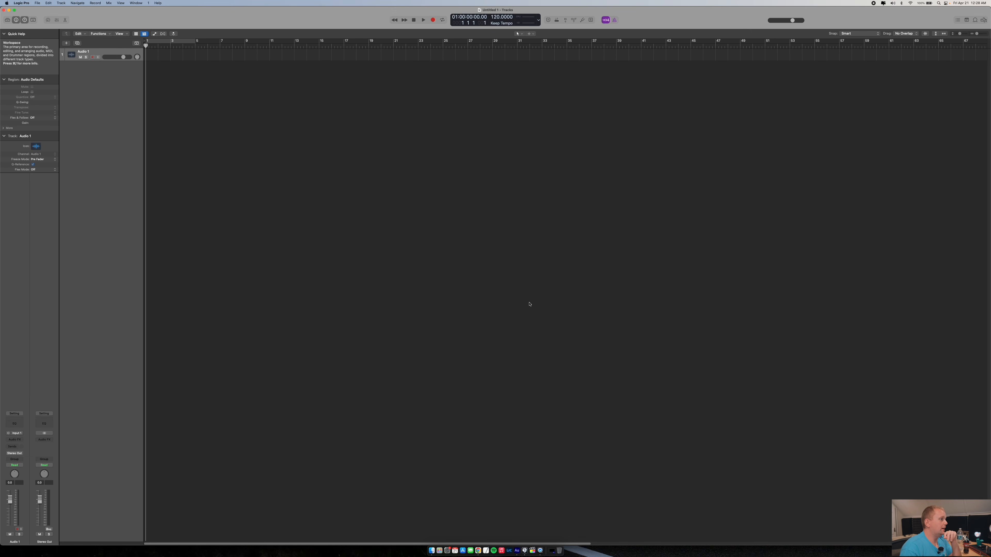
{"action": "left_click", "coordinate": [431, 551]}
{"action": "left_click_drag", "start_coordinate": [394, 329], "coordinate": [493, 289]}
{"action": "left_click", "coordinate": [406, 307]}
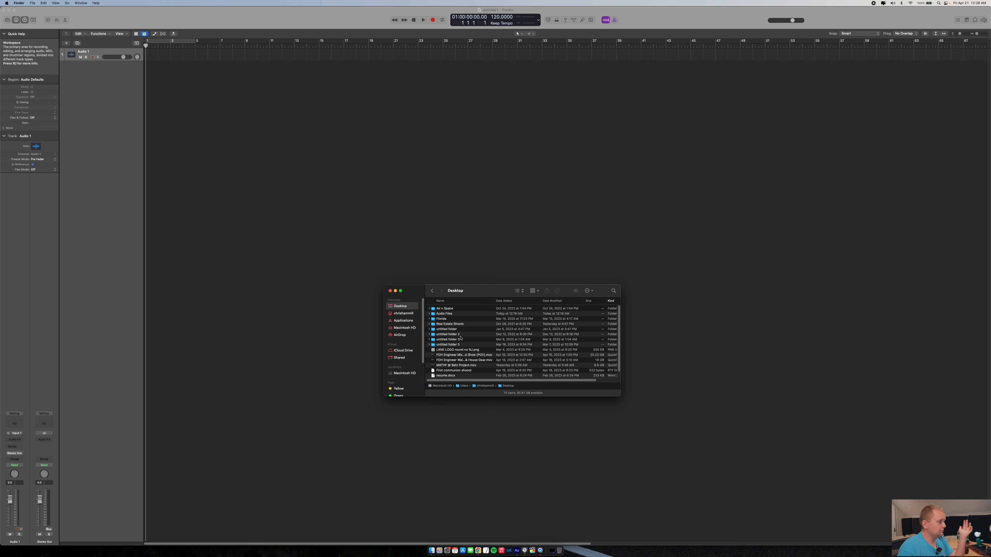
{"action": "left_click", "coordinate": [455, 313]}
{"action": "double_click", "coordinate": [455, 314]}
- Import the recordings into the Logic Pro project's start using existing tracks, changing the project sample rate to 44.1 kHz
{"action": "left_click_drag", "start_coordinate": [481, 372], "coordinate": [148, 60]}
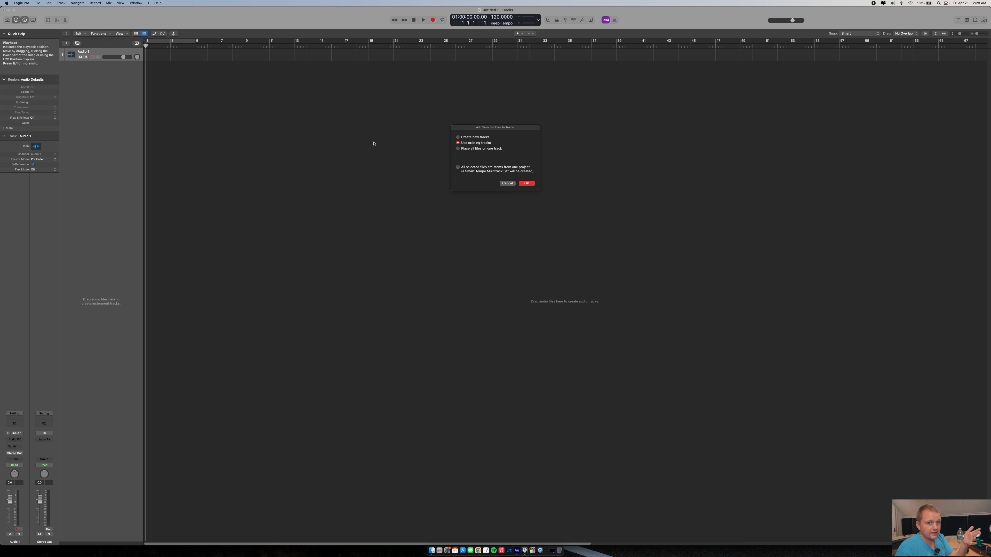
{"action": "left_click", "coordinate": [526, 183]}
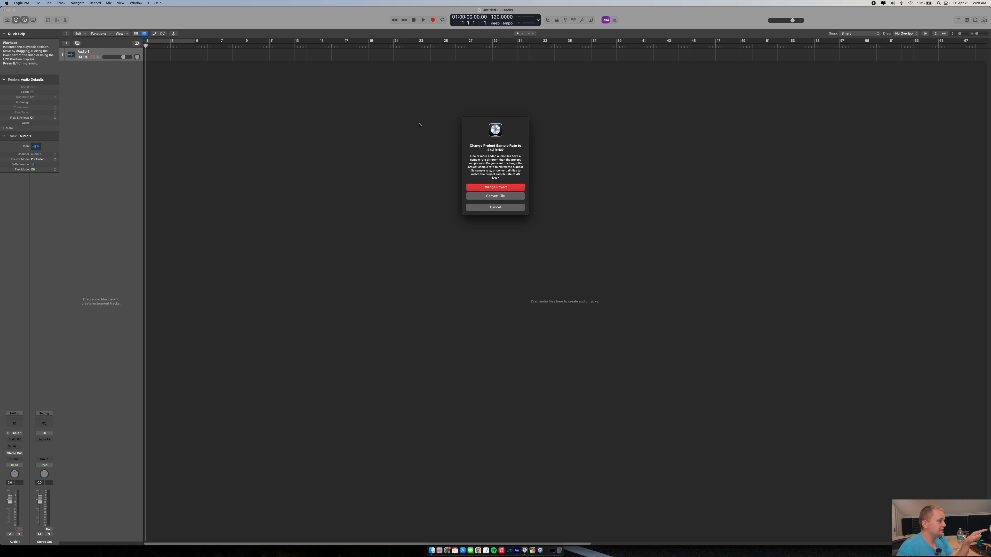
{"action": "left_click", "coordinate": [504, 188]}
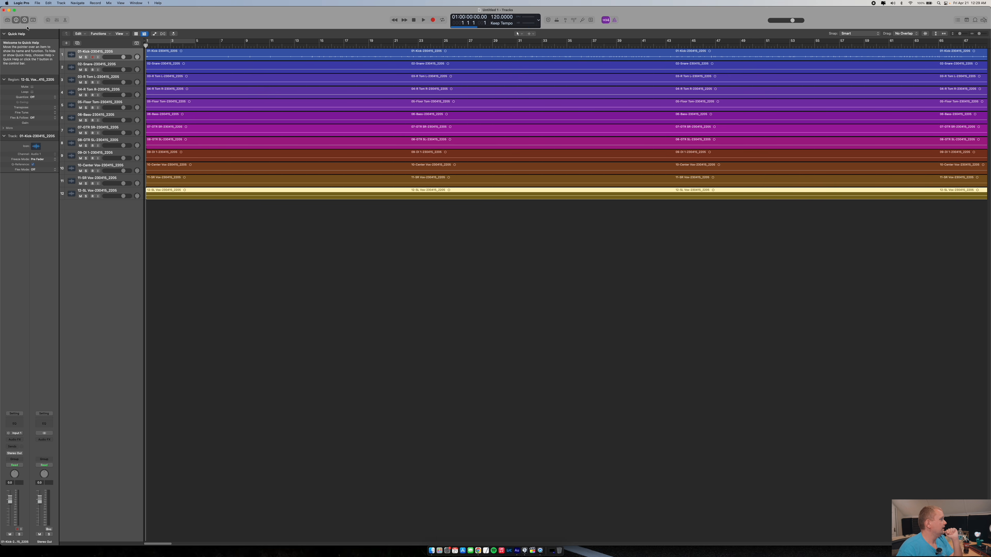
- Hide the inspector and fit the tracks to the window height while showing more of the timeline
{"action": "left_click", "coordinate": [16, 20]}
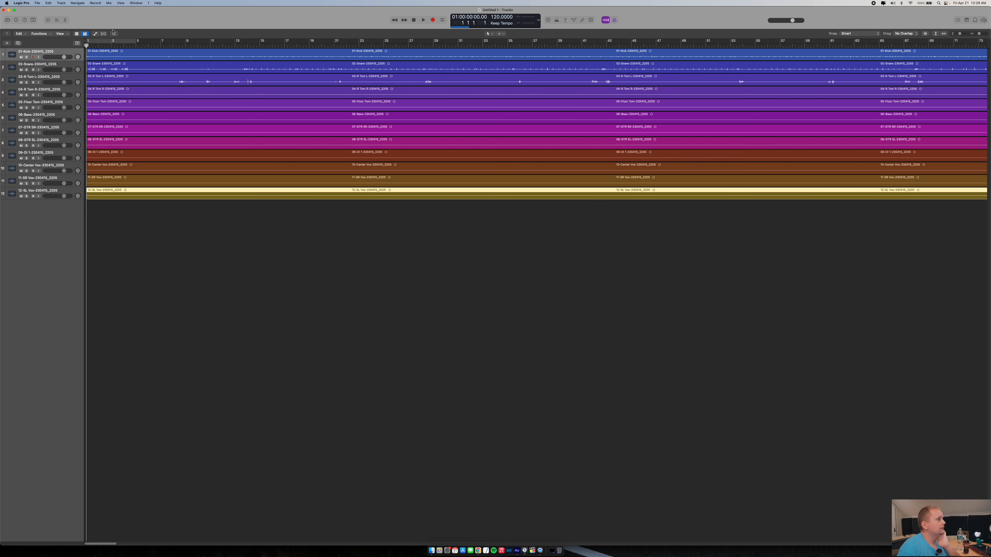
{"action": "left_click", "coordinate": [936, 34]}
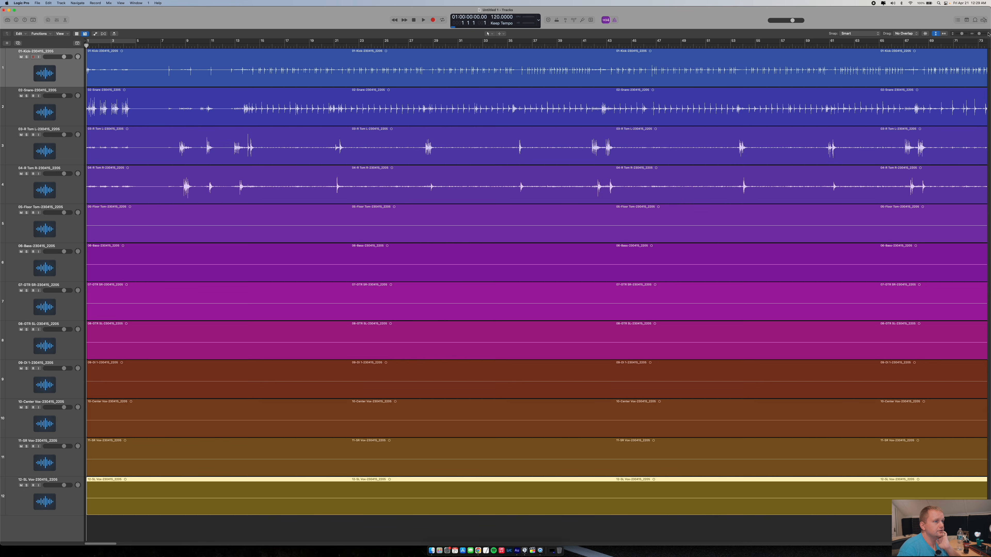
{"action": "left_click_drag", "start_coordinate": [979, 35], "coordinate": [974, 38]}
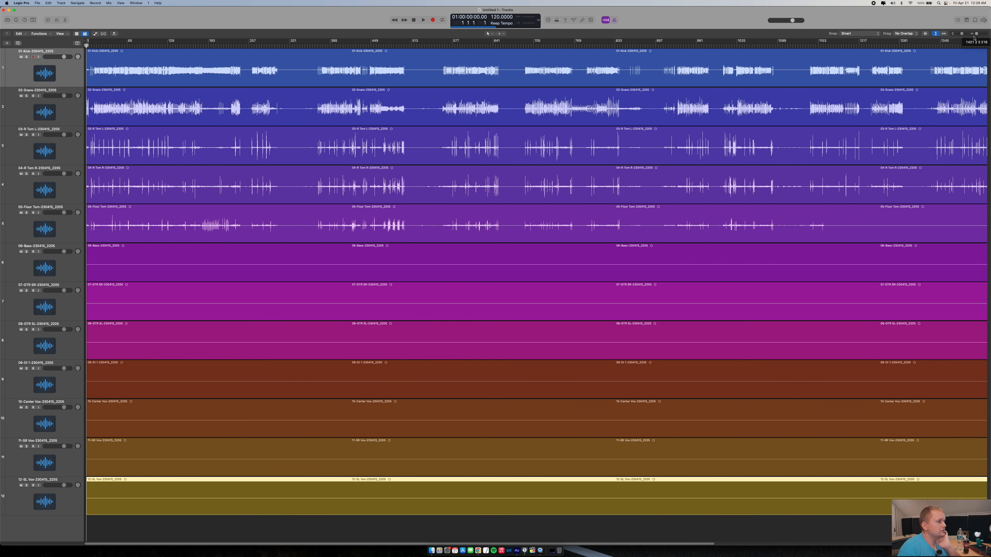
- Rename the first track as Kick and the second track as Snare
{"action": "double_click", "coordinate": [38, 51]}
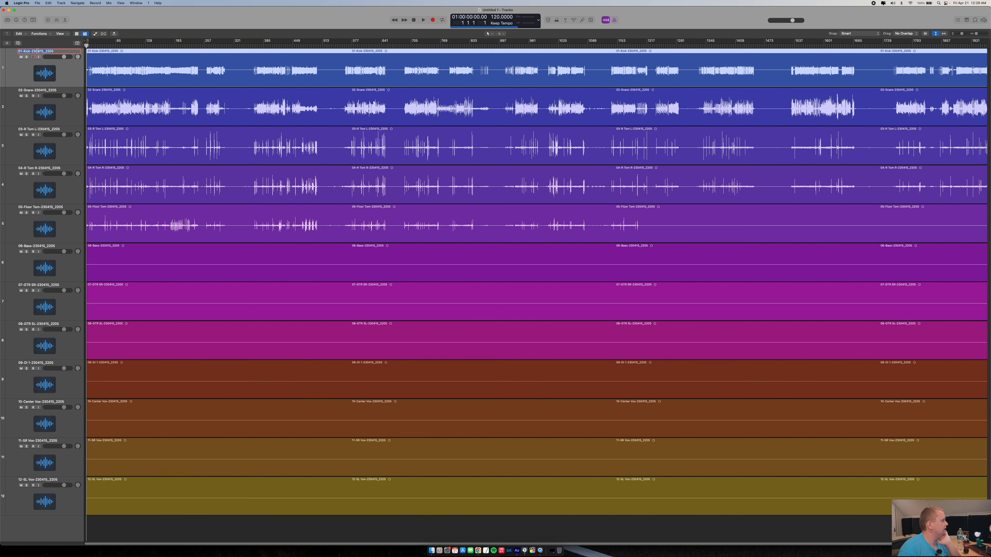
{"action": "type", "text": "K"}
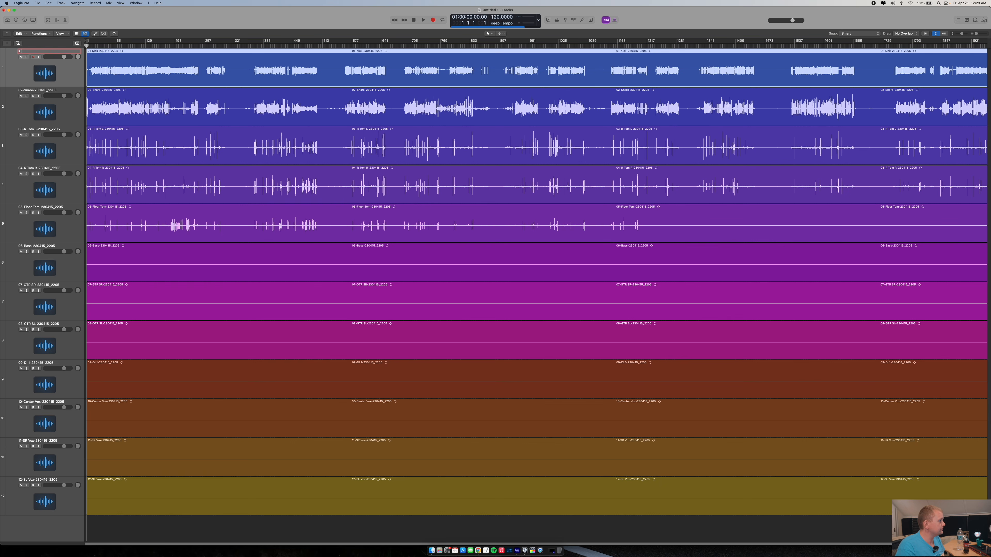
{"action": "type", "text": "ick"}
{"action": "key", "text": "Return"}
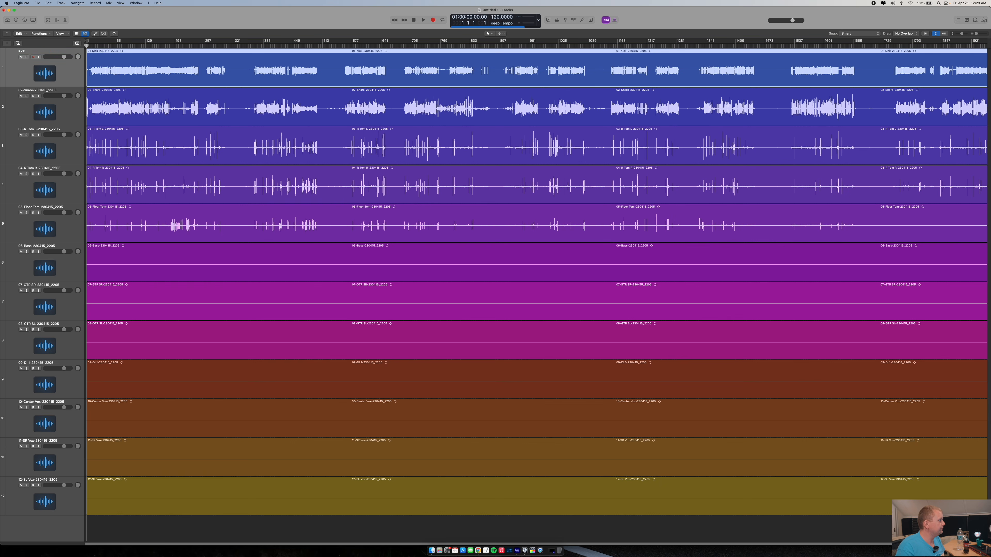
{"action": "double_click", "coordinate": [27, 91]}
{"action": "type", "text": "Snare"}
{"action": "key", "text": "Return"}
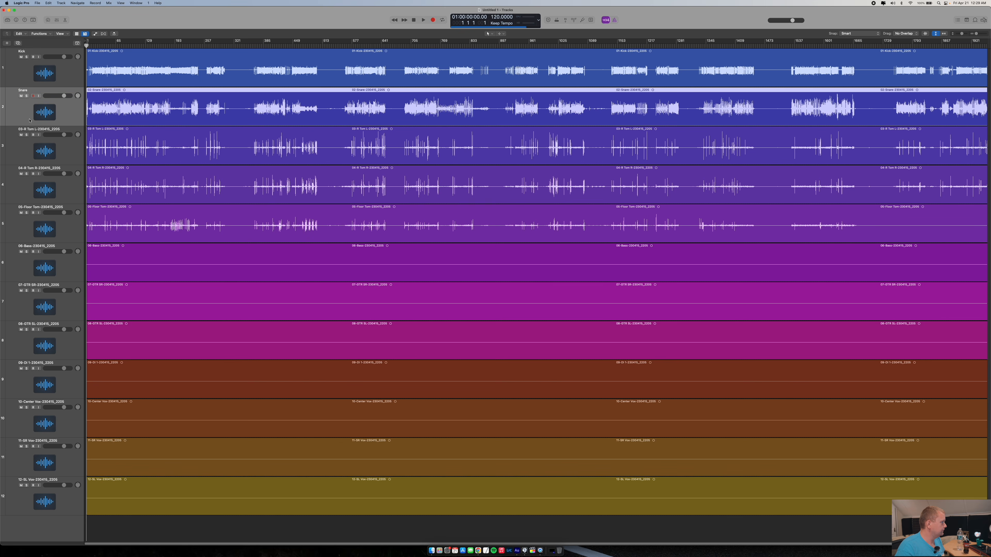
- Rename the two rack tom tracks as R Tom L and R Tom R
{"action": "double_click", "coordinate": [33, 133]}
{"action": "type", "text": "R Tom L"}
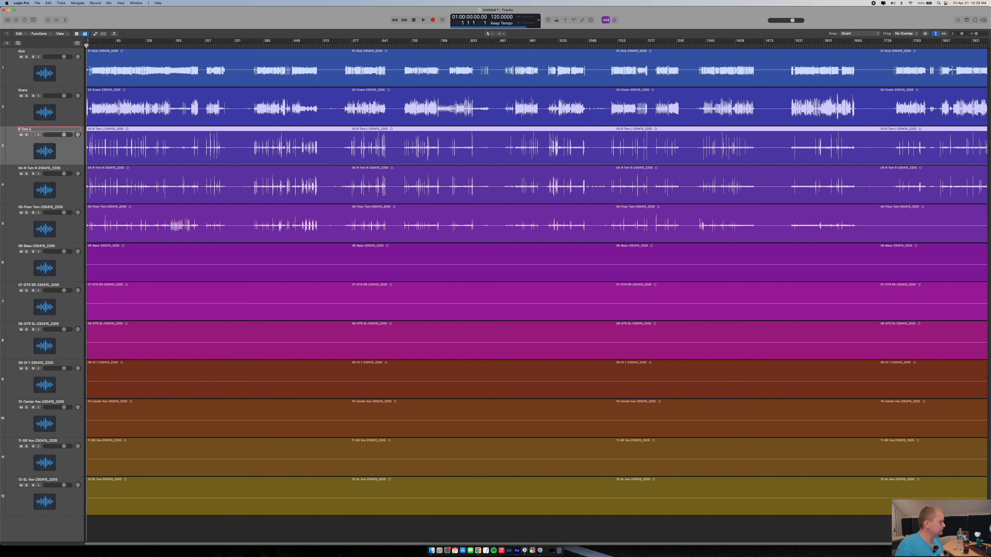
{"action": "key", "text": "Return"}
{"action": "double_click", "coordinate": [28, 168]}
{"action": "type", "text": "R Tom R"}
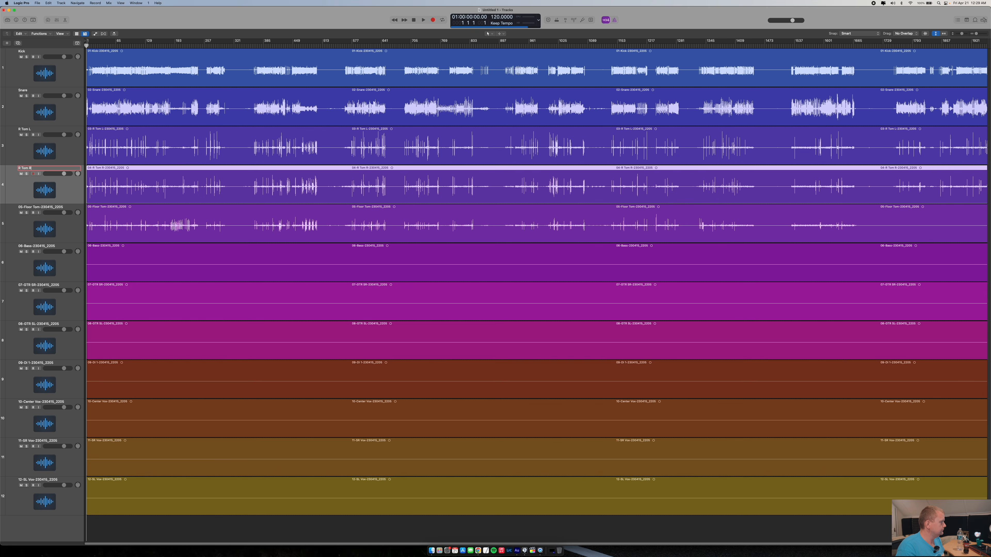
{"action": "key", "text": "Return"}
- Rename the floor tom track as F Tom and the bass track as Bass
{"action": "double_click", "coordinate": [30, 209]}
{"action": "type", "text": "F To"}
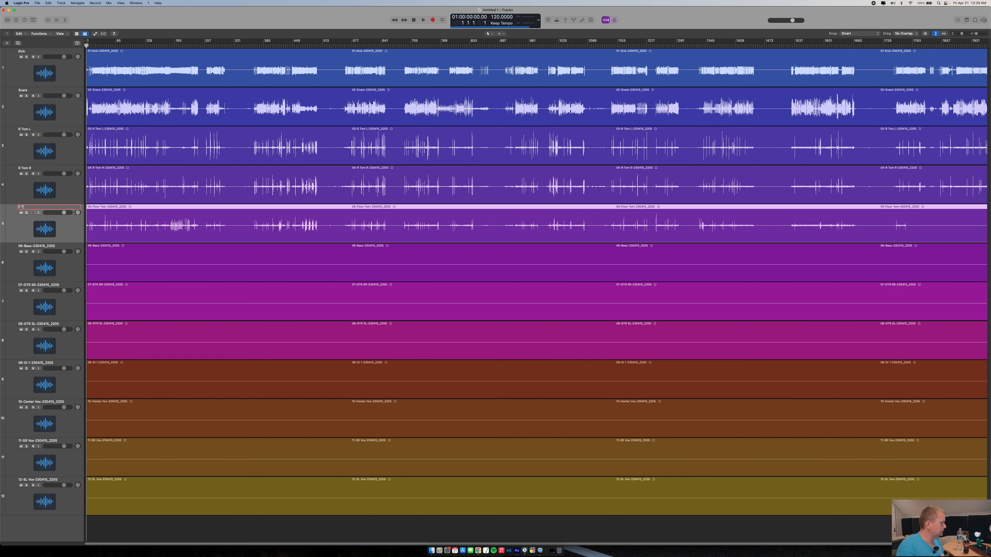
{"action": "key", "text": "Return"}
{"action": "double_click", "coordinate": [33, 247]}
{"action": "type", "text": "Bass"}
{"action": "key", "text": "Return"}
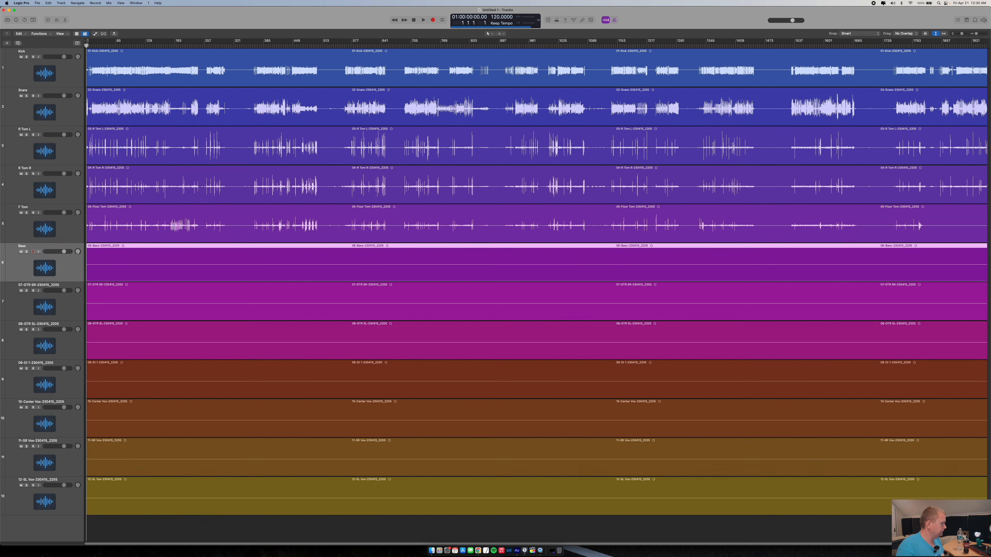
- Rename the two guitar tracks, tracks 7 and 8, as GTR SR and GTR SL
{"action": "double_click", "coordinate": [34, 285]}
{"action": "type", "text": "GTR SL"}
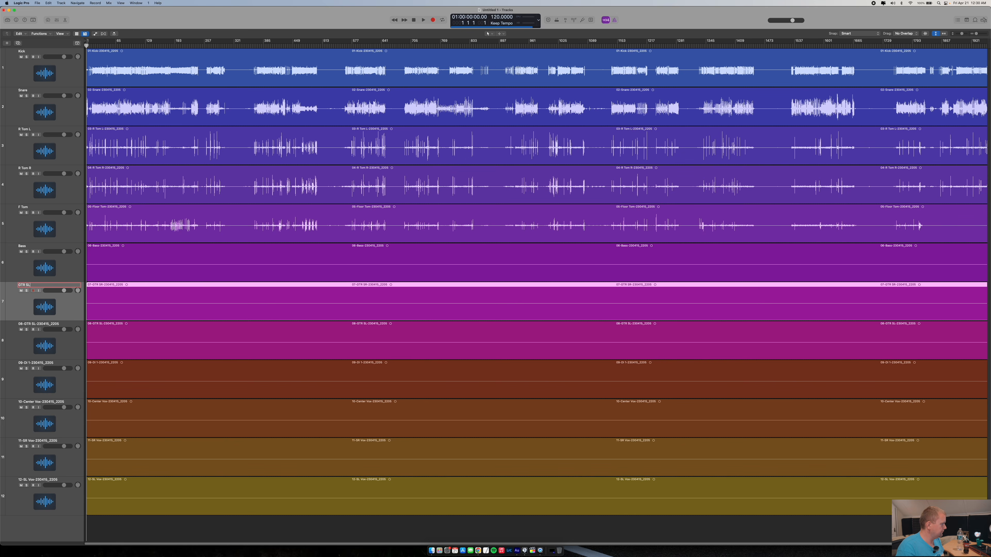
{"action": "key", "text": "Return"}
{"action": "double_click", "coordinate": [32, 286]}
{"action": "type", "text": "G"}
{"action": "key", "text": "Return"}
{"action": "double_click", "coordinate": [25, 324]}
{"action": "type", "text": "GTR SL"}
{"action": "key", "text": "Return"}
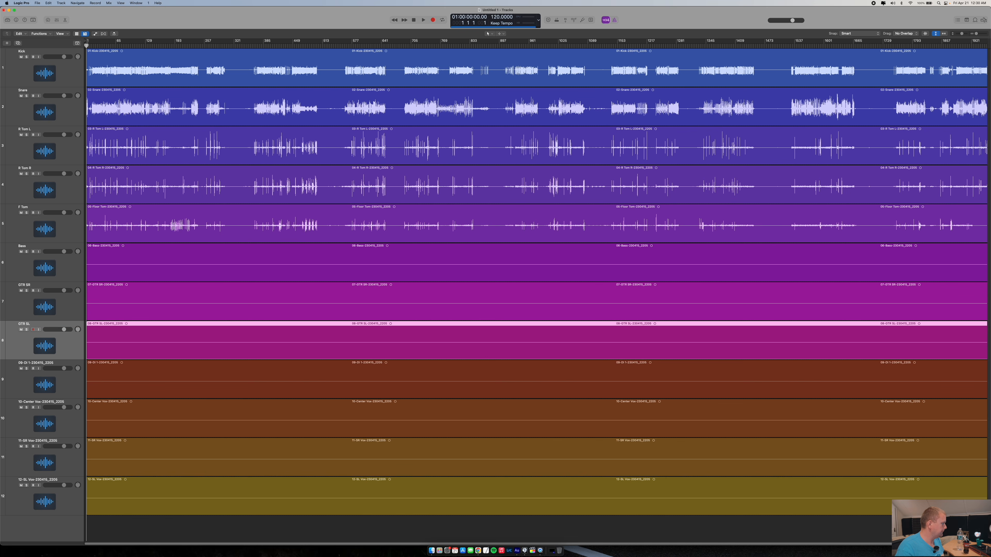
- Rename the DI 1 track as Keys and the center vocal track as C Vox
{"action": "double_click", "coordinate": [33, 363]}
{"action": "type", "text": "Keys"}
{"action": "key", "text": "Return"}
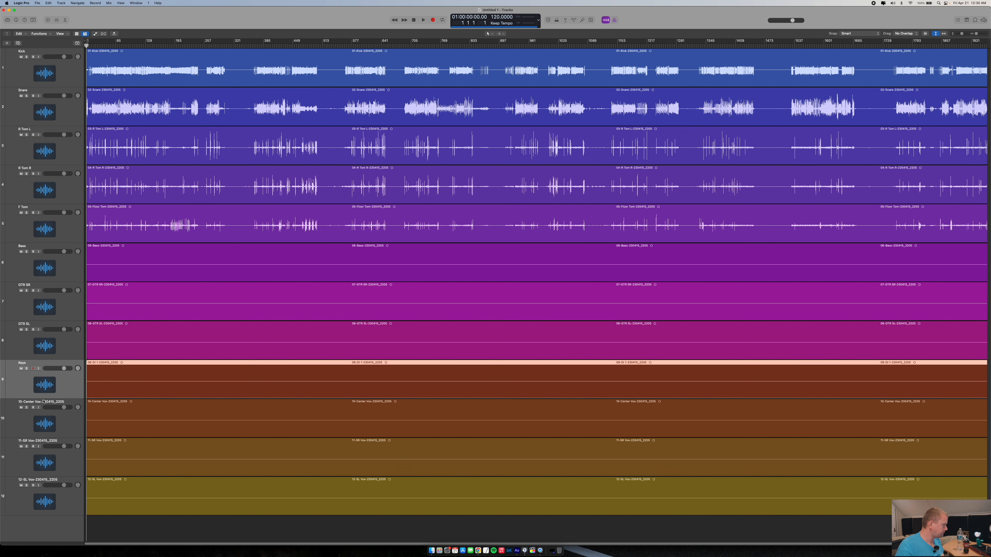
{"action": "double_click", "coordinate": [42, 403]}
{"action": "type", "text": "C Vox"}
{"action": "key", "text": "Return"}
- Rename the last two vocal tracks, tracks 11 and 12, as Vox SR and Vox SL
{"action": "double_click", "coordinate": [41, 441]}
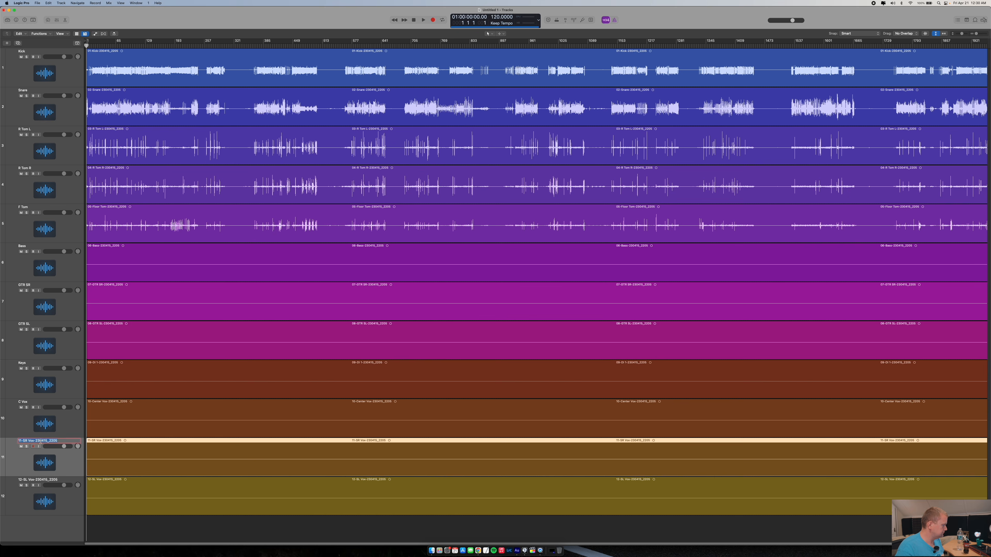
{"action": "type", "text": "Vox SR"}
{"action": "key", "text": "Return"}
{"action": "double_click", "coordinate": [38, 480]}
{"action": "type", "text": "Vox"}
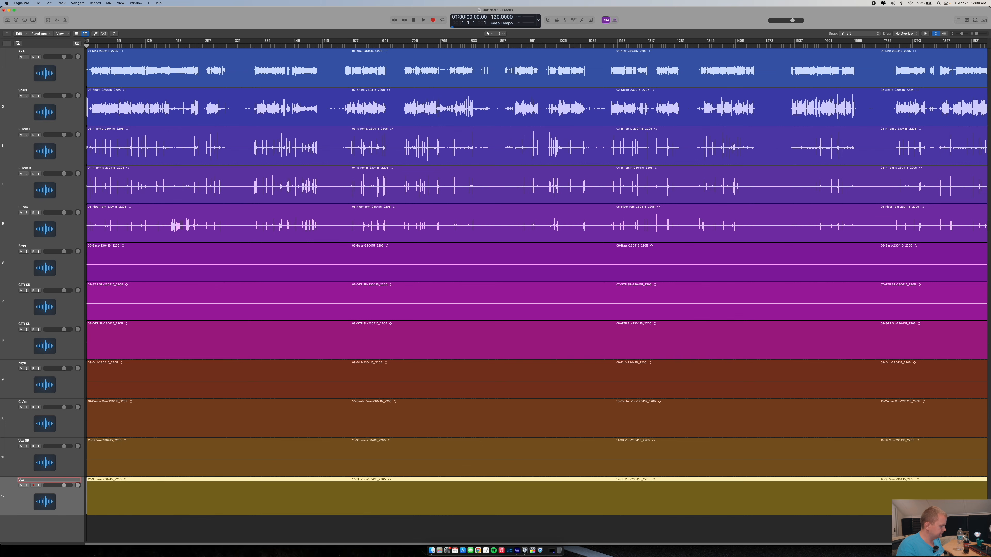
{"action": "type", "text": " SL"}
{"action": "key", "text": "Return"}
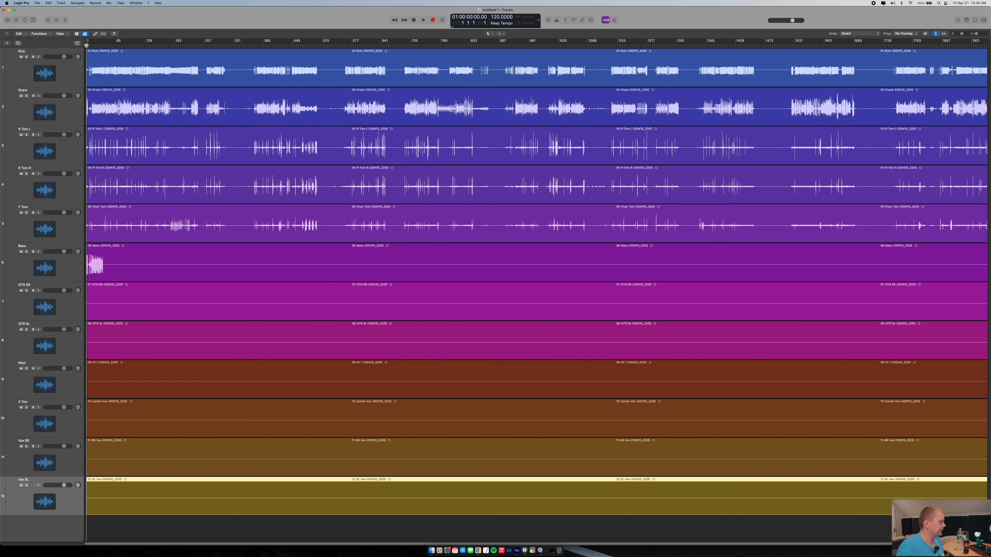
- Show the mixer below the tracks and display its channel strips in the wide view
{"action": "left_click", "coordinate": [581, 76]}
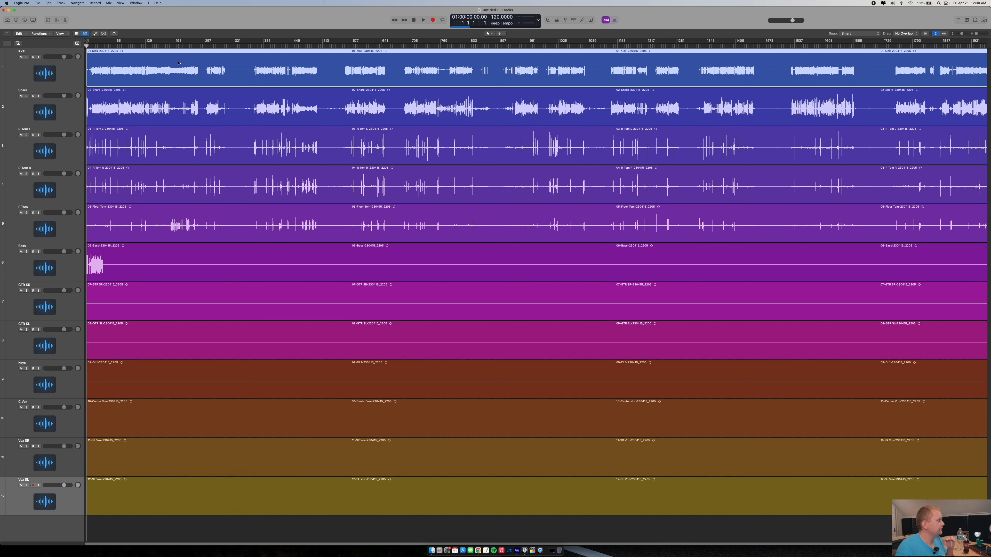
{"action": "key", "text": "x"}
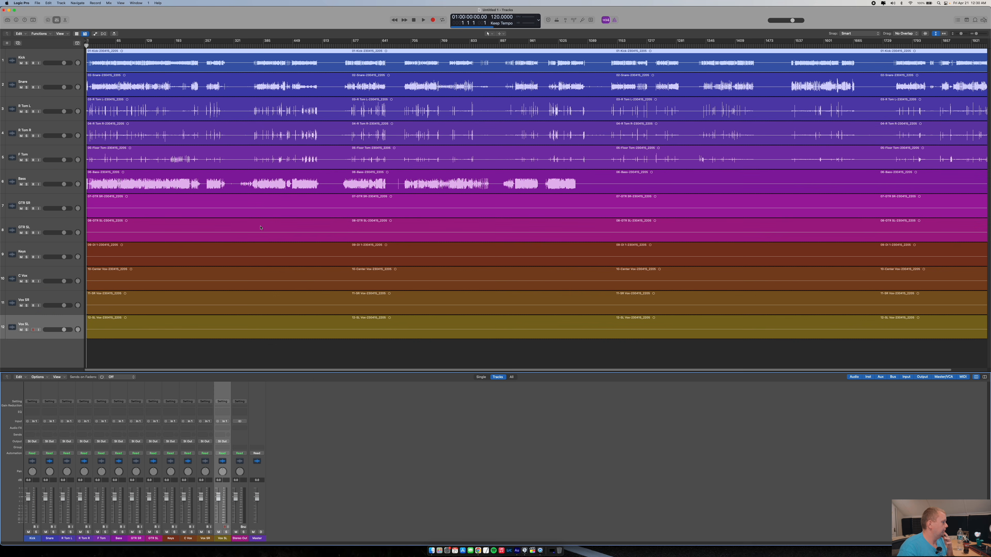
{"action": "left_click", "coordinate": [985, 377]}
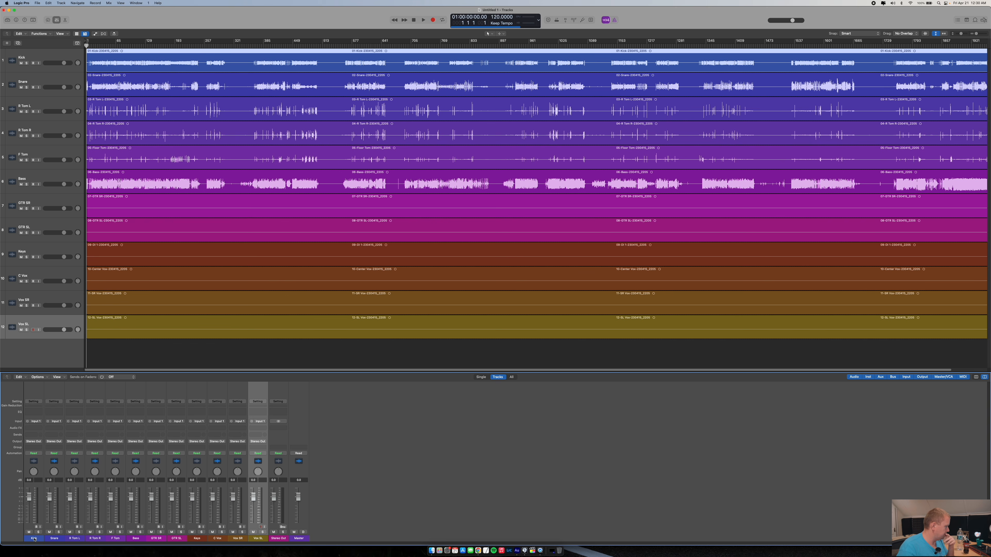
- Select the five drum channels from Kick through F Tom and place the playhead at bar 385
{"action": "left_click_drag", "start_coordinate": [34, 539], "coordinate": [117, 530]}
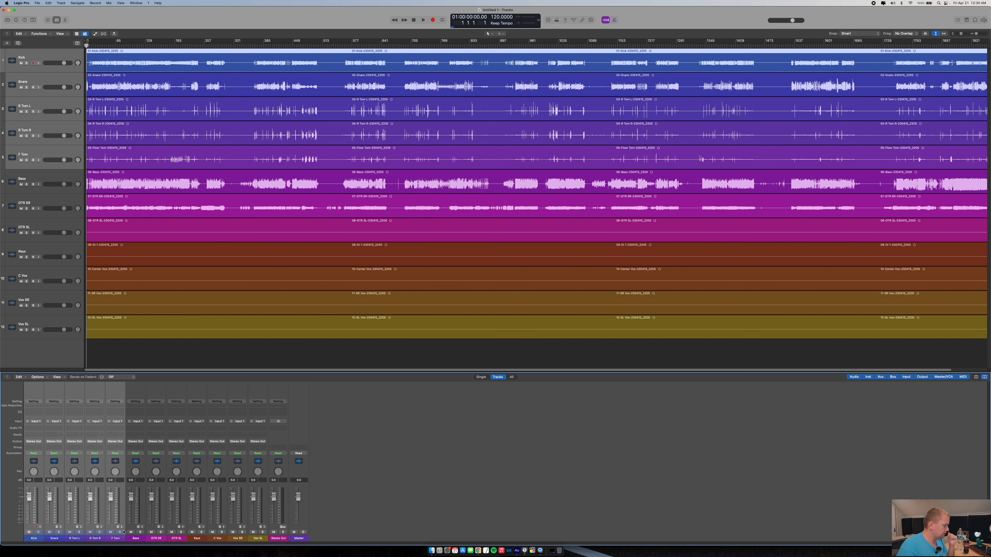
{"action": "left_click", "coordinate": [122, 537], "text": "shift"}
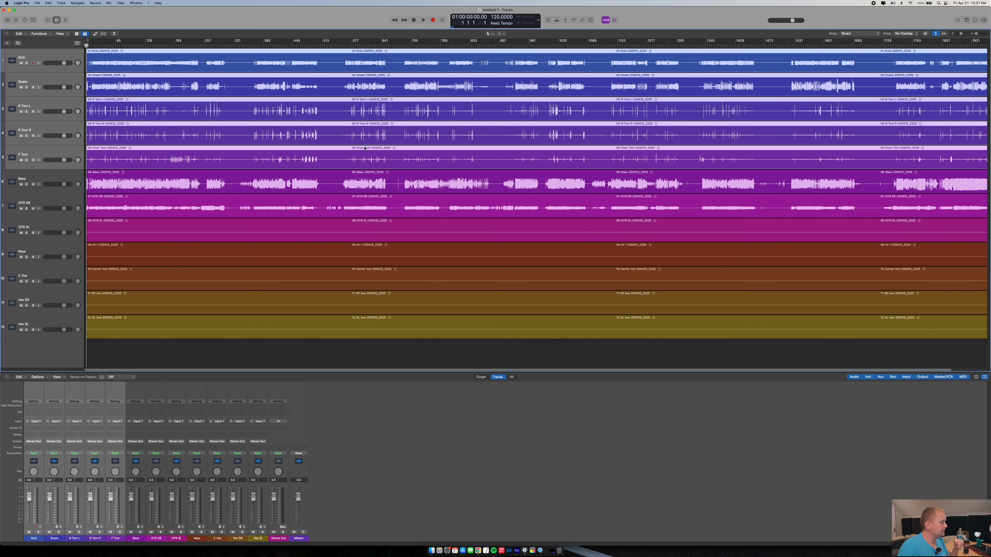
{"action": "left_click", "coordinate": [265, 45]}
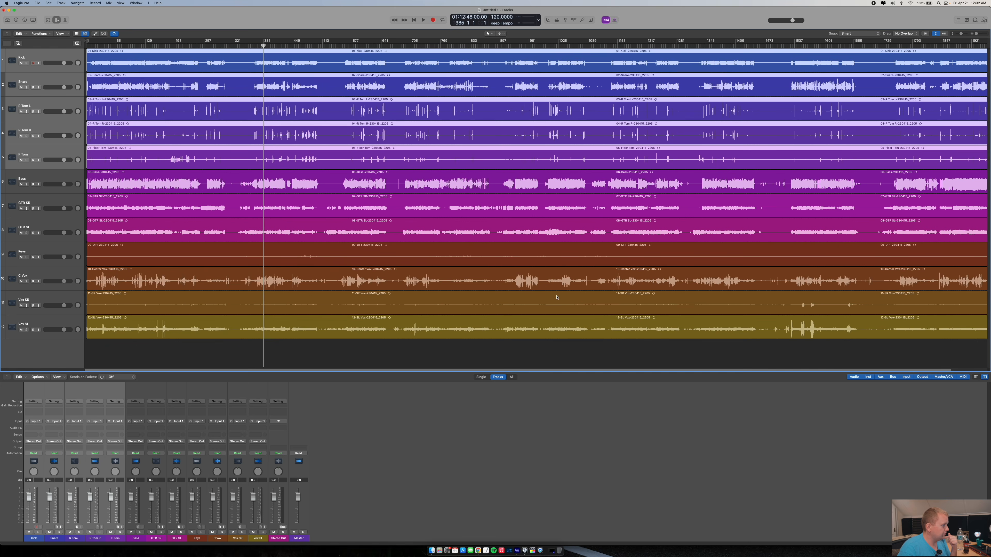
{"action": "left_click", "coordinate": [360, 305]}
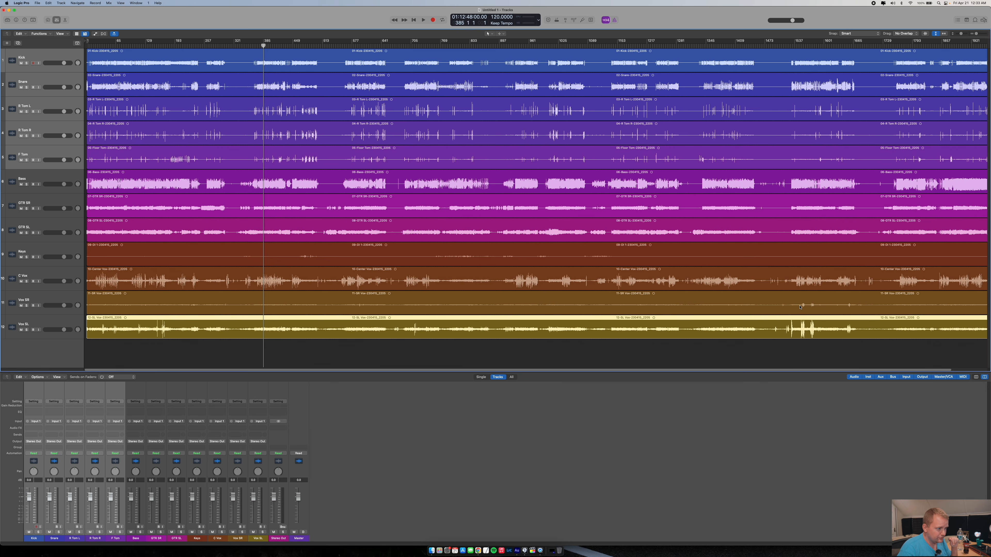
{"action": "left_click", "coordinate": [219, 297]}
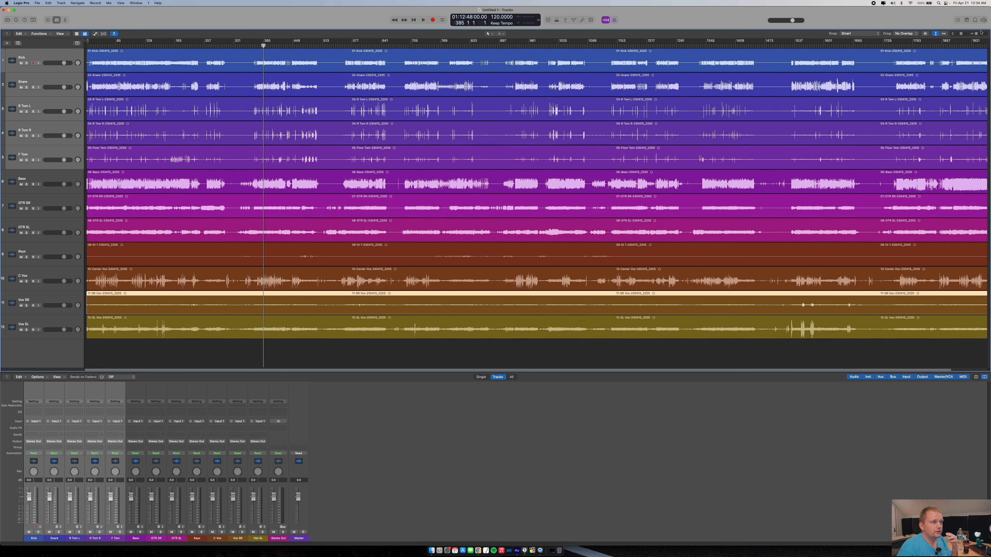
- Color the Bass track bright yellow and close the color palette
{"action": "left_click_drag", "start_coordinate": [978, 35], "coordinate": [976, 35]}
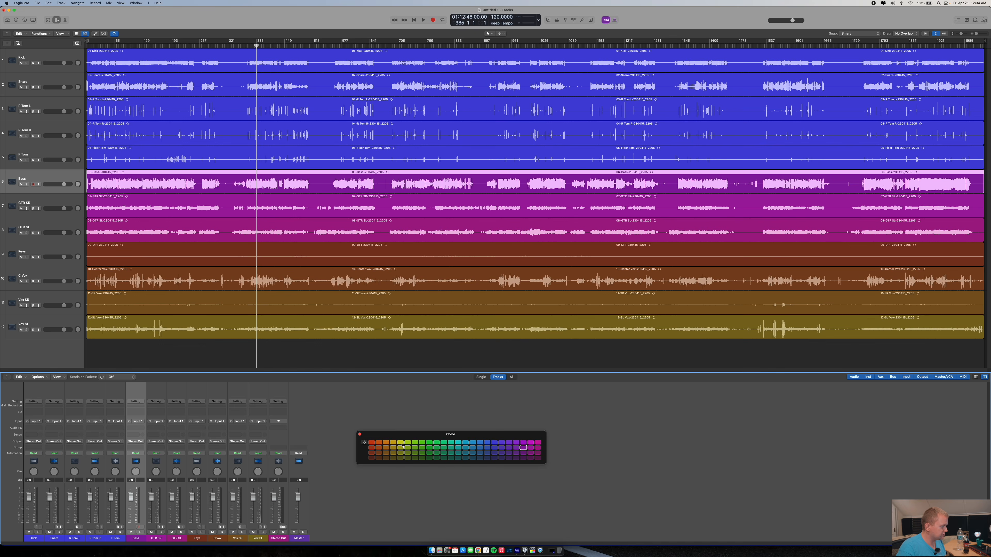
{"action": "left_click", "coordinate": [400, 443]}
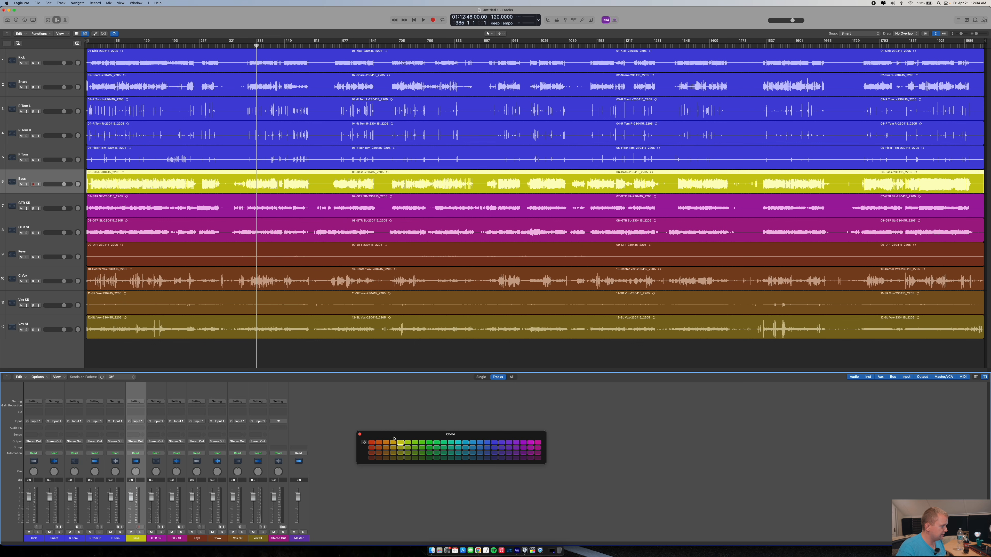
{"action": "left_click", "coordinate": [360, 435]}
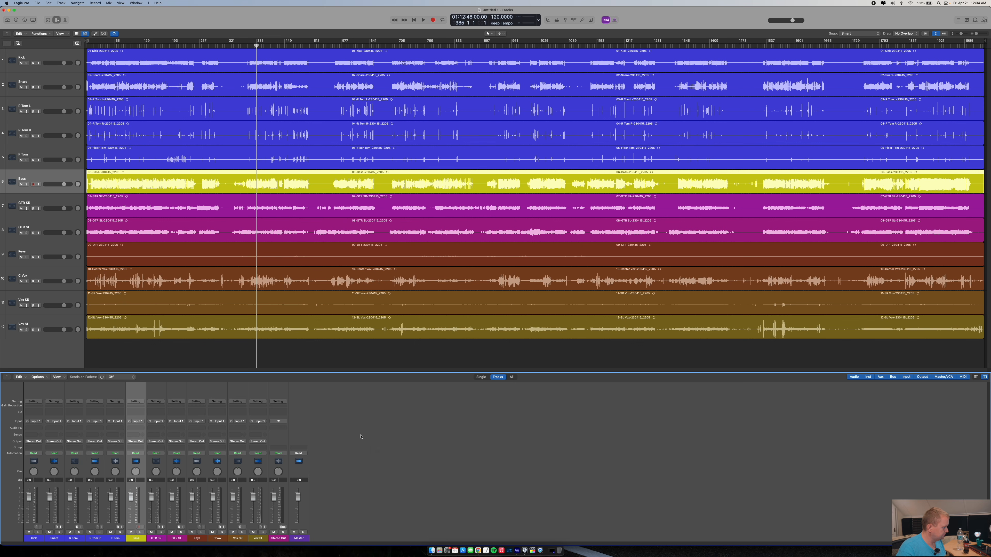
- Color the GTR SR and GTR SL tracks bright green
{"action": "left_click", "coordinate": [156, 538]}
{"action": "left_click", "coordinate": [176, 538], "text": "shift"}
{"action": "key", "text": "alt+c"}
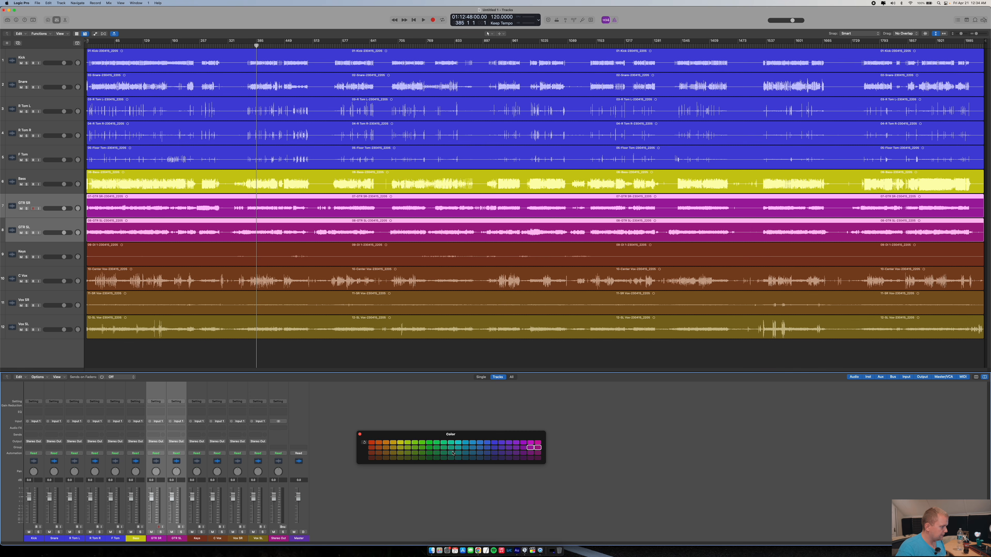
{"action": "left_click", "coordinate": [430, 444]}
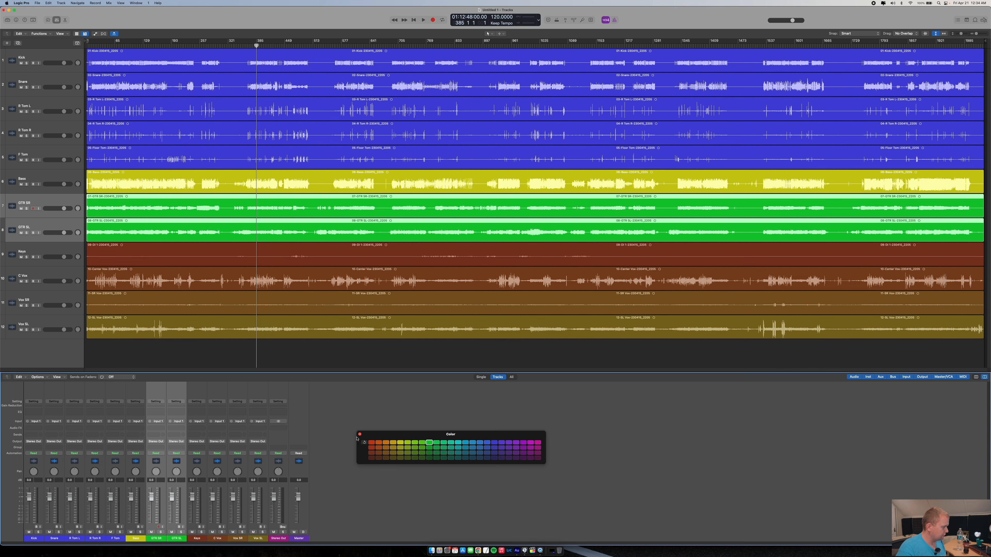
- Color the Keys track bright magenta and the C Vox, Vox SR and Vox SL tracks dark reddish brown
{"action": "left_click", "coordinate": [360, 435]}
{"action": "left_click", "coordinate": [197, 539]}
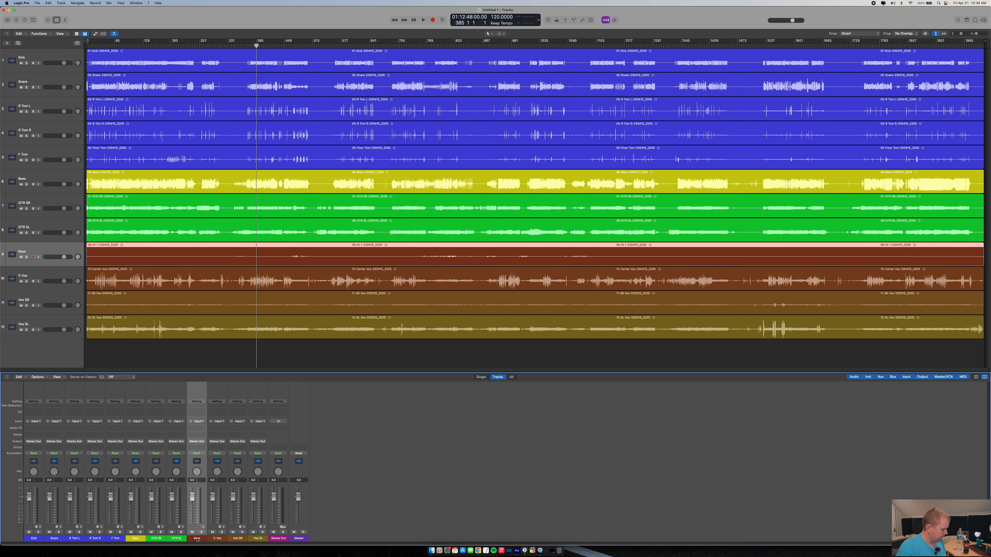
{"action": "key", "text": "alt+c"}
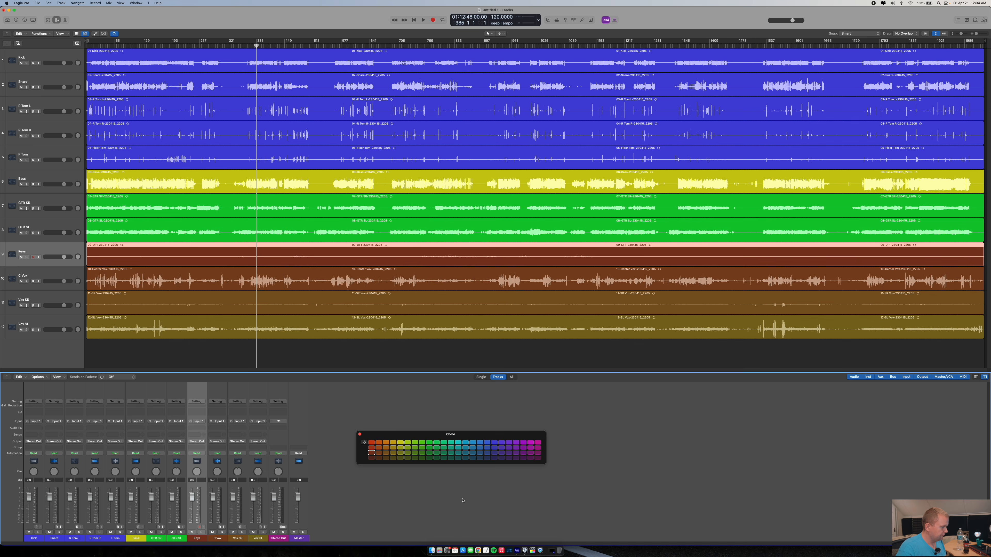
{"action": "left_click", "coordinate": [537, 443]}
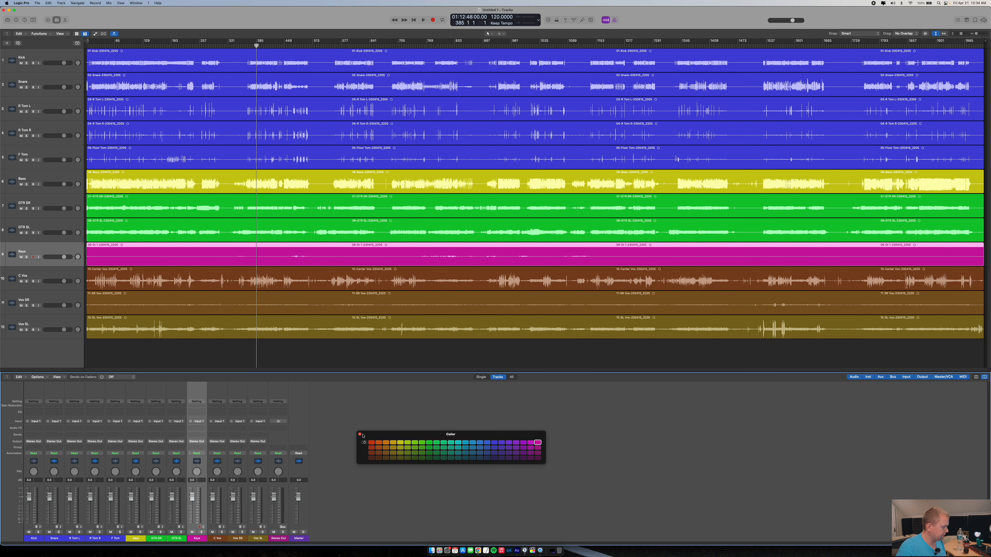
{"action": "left_click", "coordinate": [360, 435]}
{"action": "left_click_drag", "start_coordinate": [225, 538], "coordinate": [258, 539]}
{"action": "key", "text": "alt+c"}
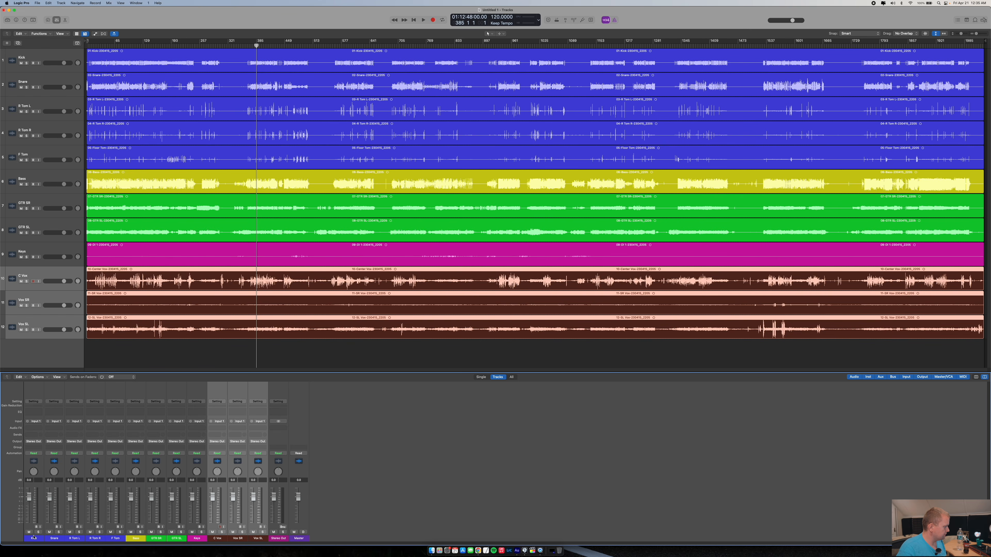
- Route the five drum channels, Kick through F Tom, to Bus 1 and name the new aux channel Drums
{"action": "left_click_drag", "start_coordinate": [34, 541], "coordinate": [115, 539]}
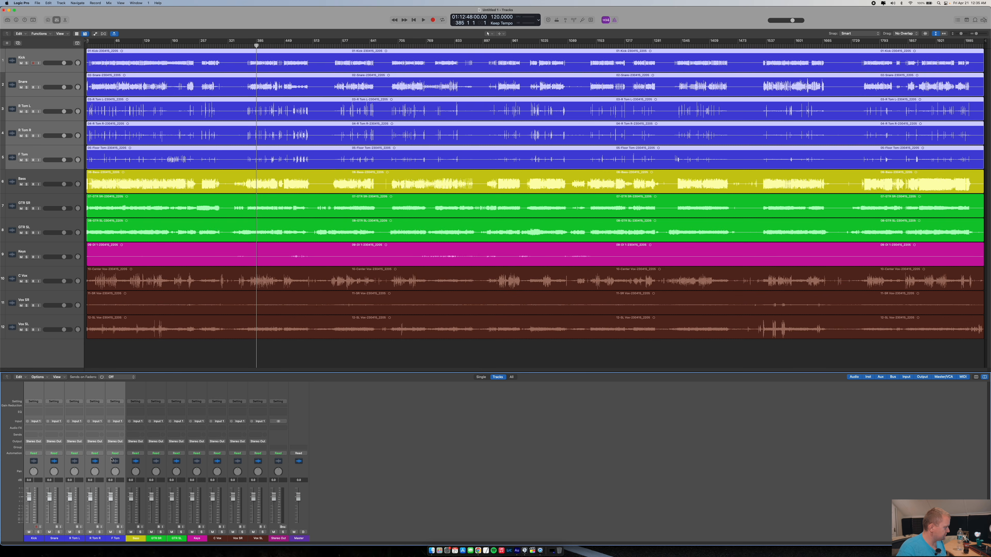
{"action": "left_click", "coordinate": [113, 444]}
{"action": "mouse_move", "coordinate": [117, 464]}
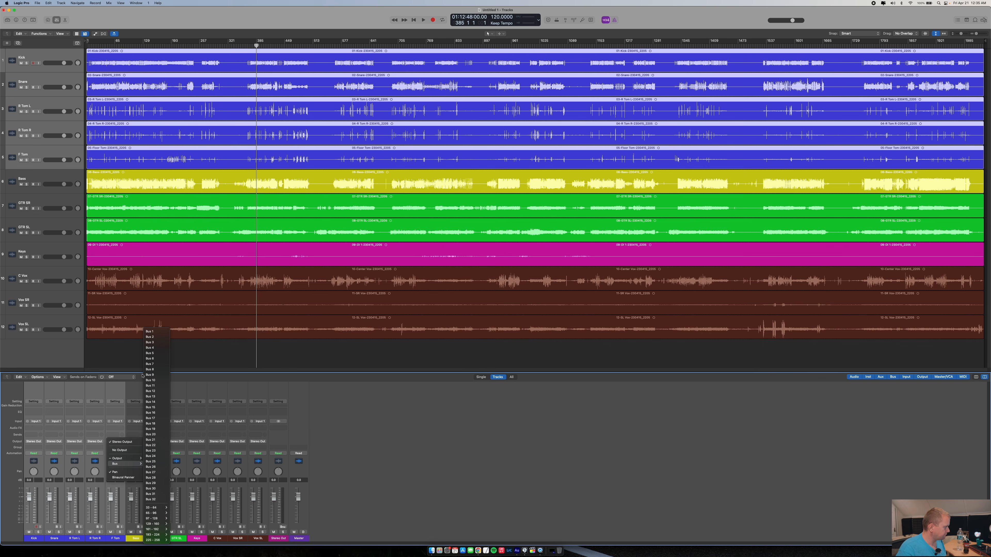
{"action": "left_click", "coordinate": [156, 332]}
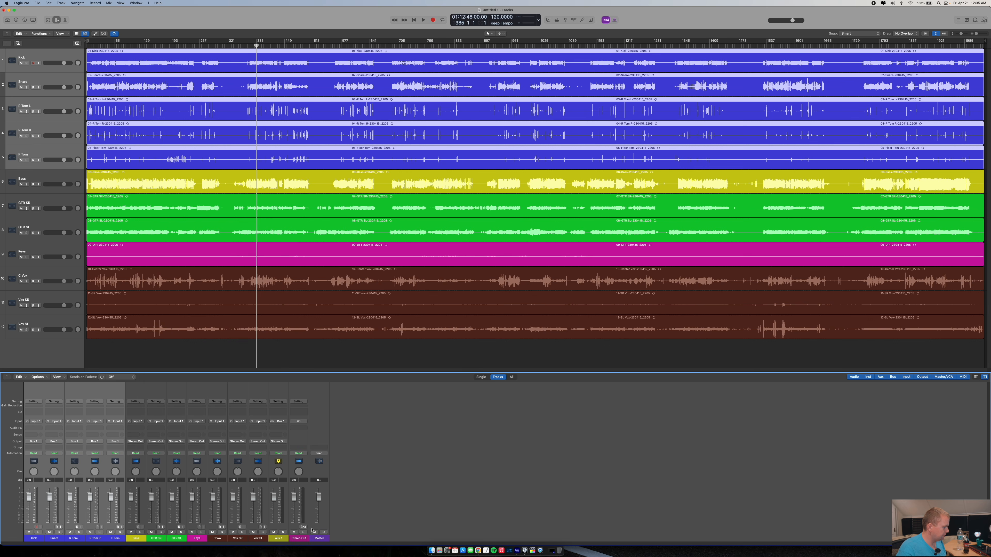
{"action": "double_click", "coordinate": [284, 537]}
{"action": "type", "text": "Drums"}
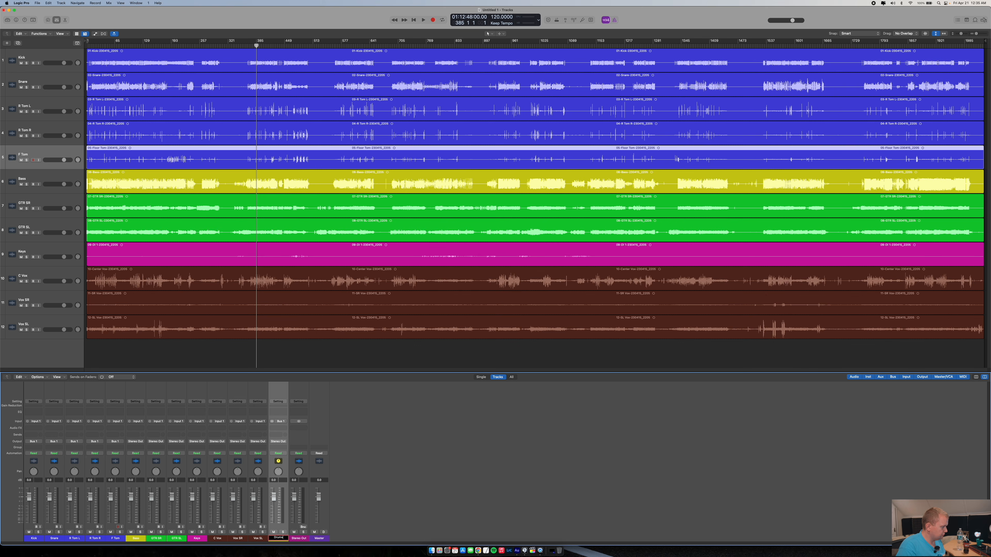
{"action": "key", "text": "Return"}
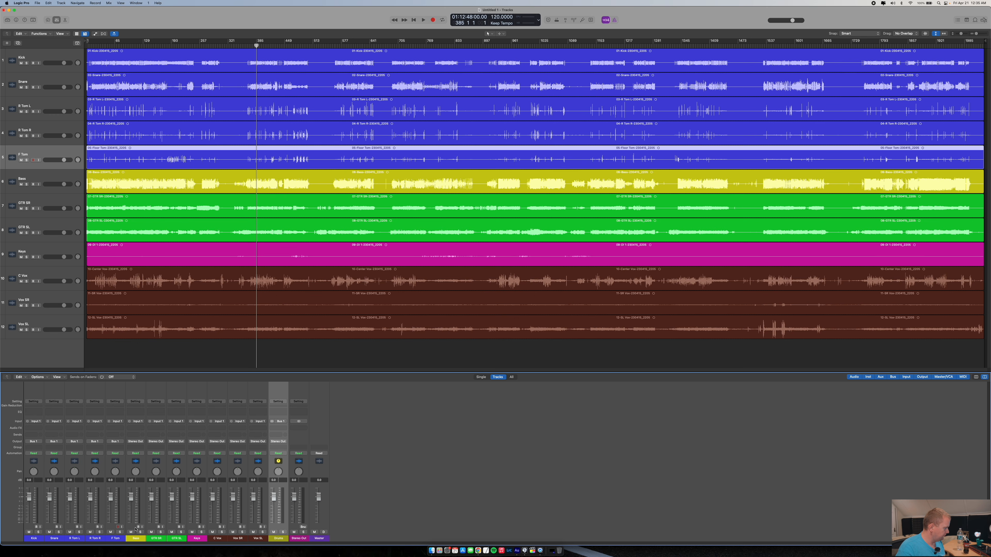
- Route the Bass channel's output to Bus 2 and both guitar channels' outputs to Bus 3
{"action": "left_click", "coordinate": [140, 538]}
{"action": "left_click", "coordinate": [139, 442]}
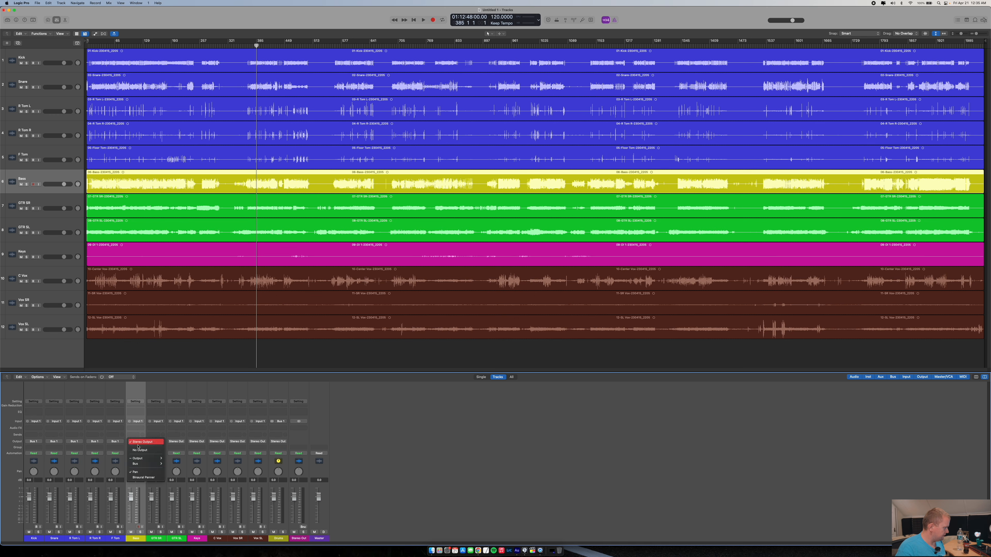
{"action": "mouse_move", "coordinate": [146, 464]}
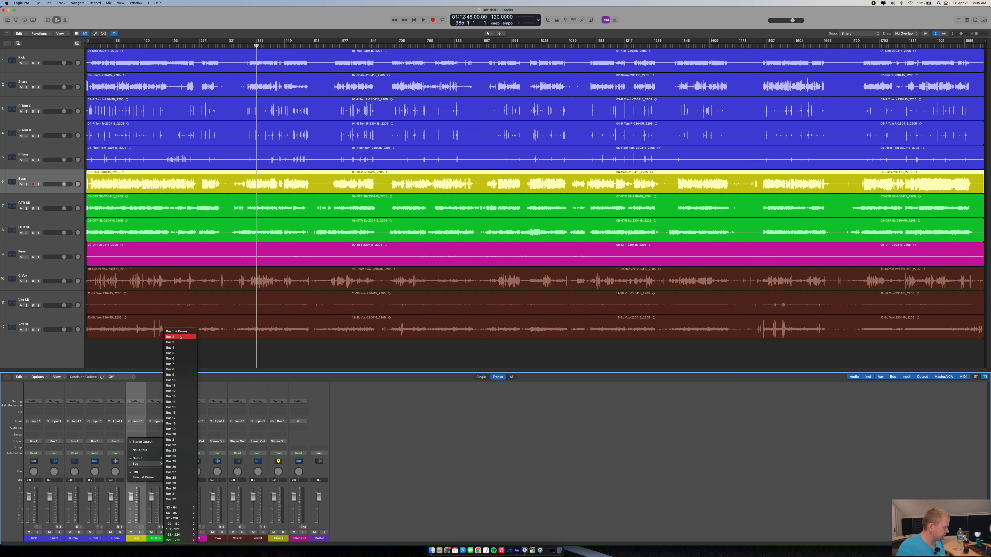
{"action": "left_click", "coordinate": [171, 337]}
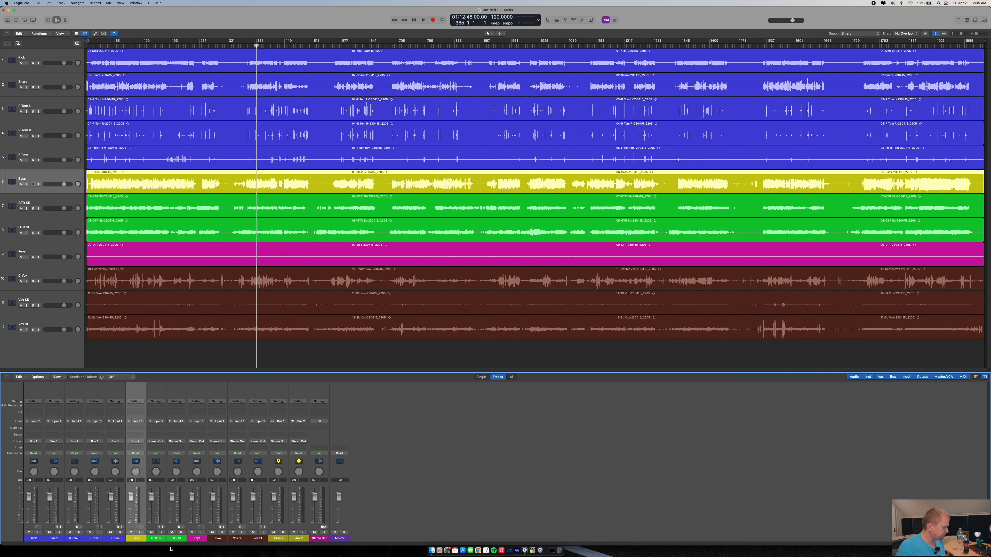
{"action": "left_click", "coordinate": [156, 539]}
{"action": "left_click", "coordinate": [176, 539], "text": "shift"}
{"action": "left_click", "coordinate": [176, 441]}
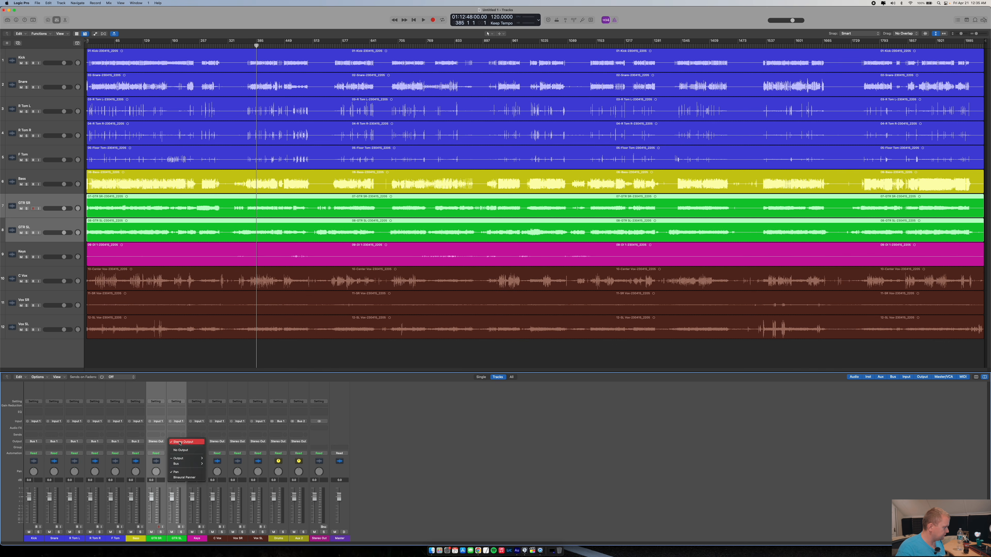
{"action": "mouse_move", "coordinate": [181, 459]}
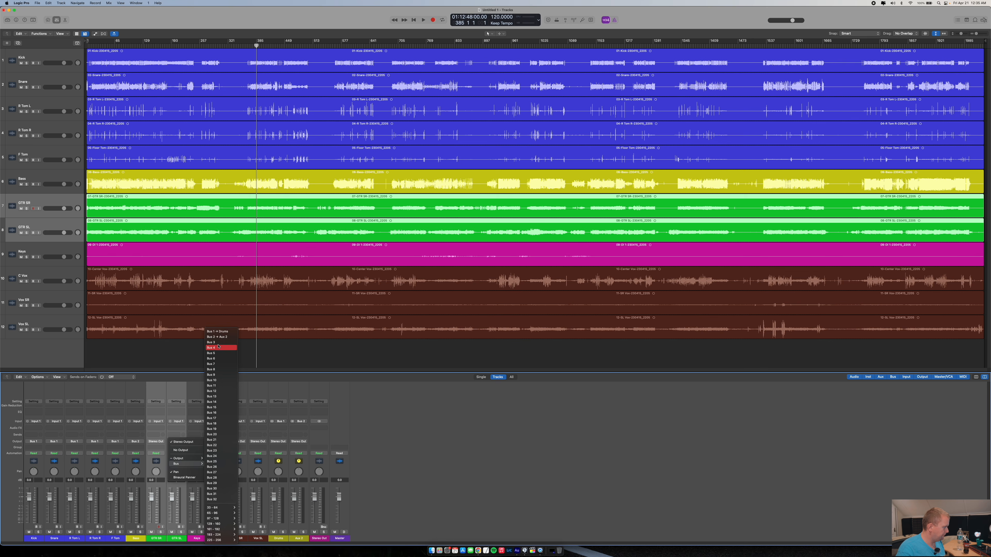
{"action": "left_click", "coordinate": [218, 343]}
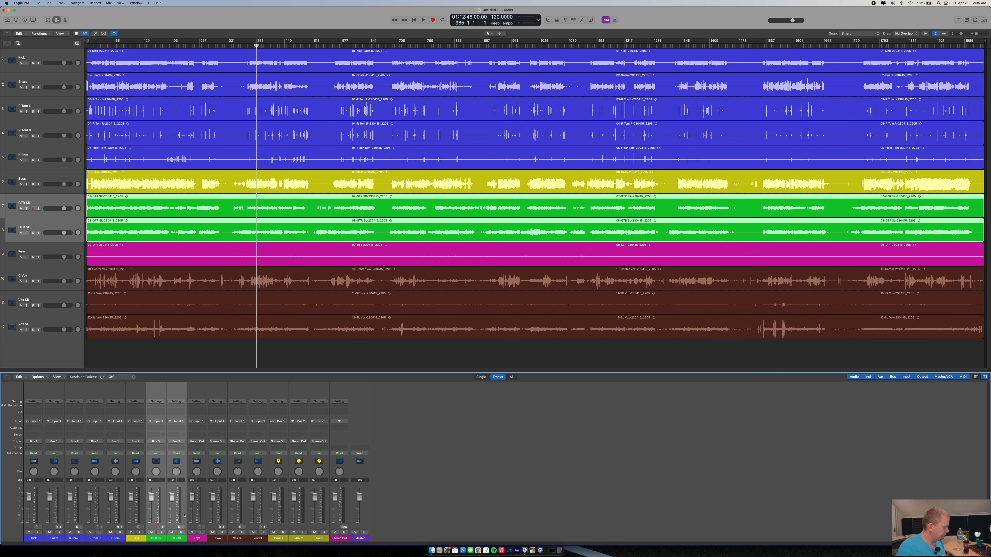
- Route the Keys channel's output to Bus 4 and the three vocal channels' outputs to Bus 5
{"action": "left_click", "coordinate": [197, 440]}
{"action": "mouse_move", "coordinate": [203, 463]}
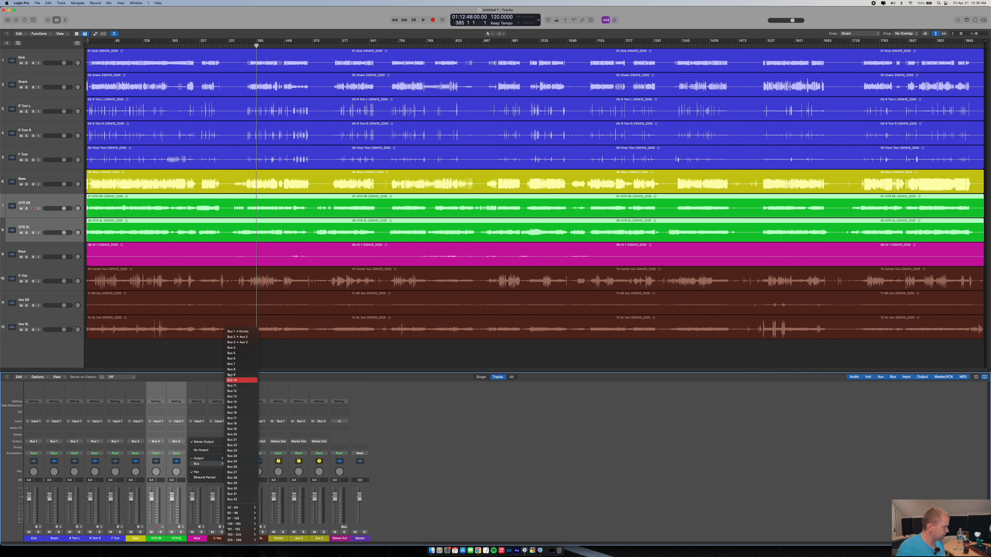
{"action": "left_click", "coordinate": [231, 349]}
{"action": "left_click_drag", "start_coordinate": [220, 542], "coordinate": [258, 541]}
{"action": "left_click", "coordinate": [218, 441]}
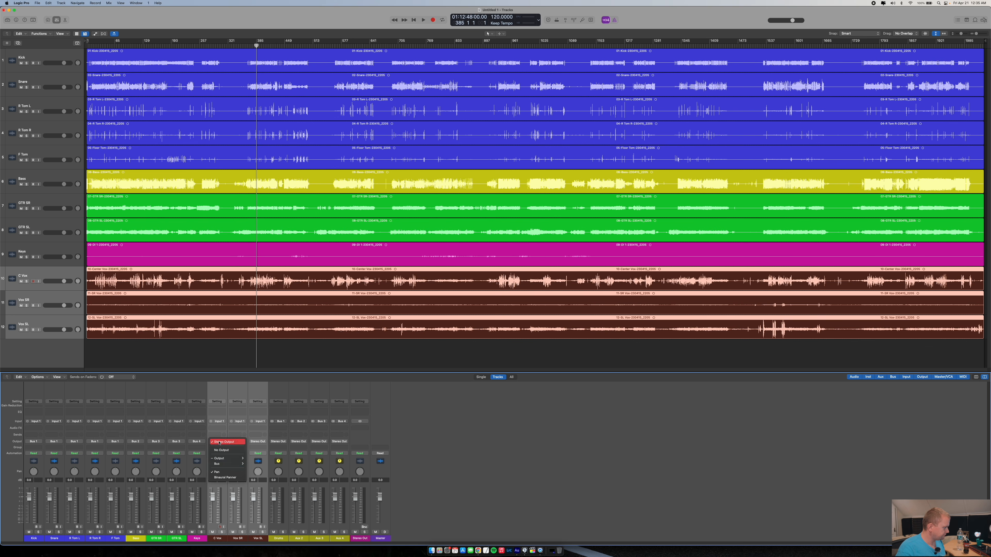
{"action": "mouse_move", "coordinate": [227, 464]}
{"action": "left_click", "coordinate": [261, 353]}
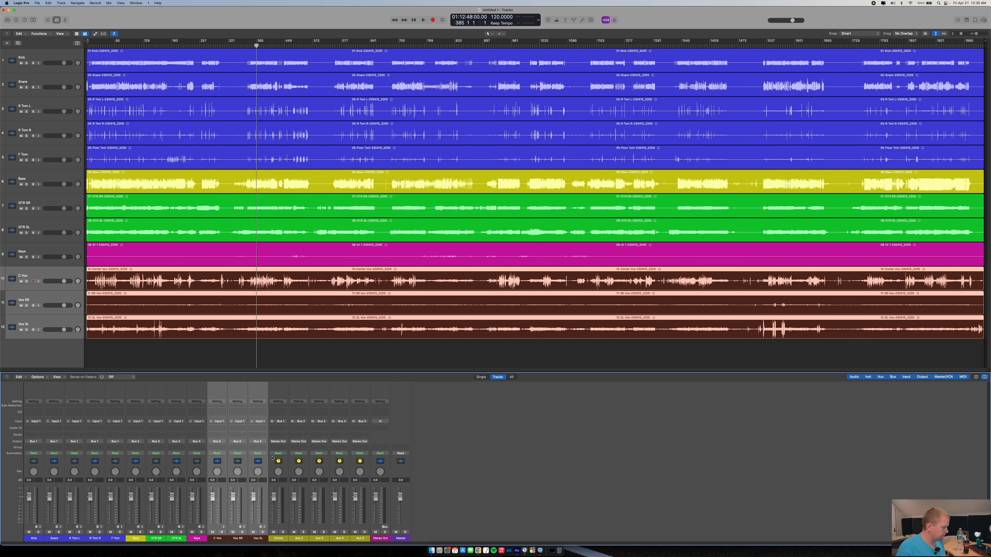
- Route the outputs of the Drums, Aux 2, Aux 3 and Aux 4 channels together to Bus 6
{"action": "left_click_drag", "start_coordinate": [280, 541], "coordinate": [340, 540]}
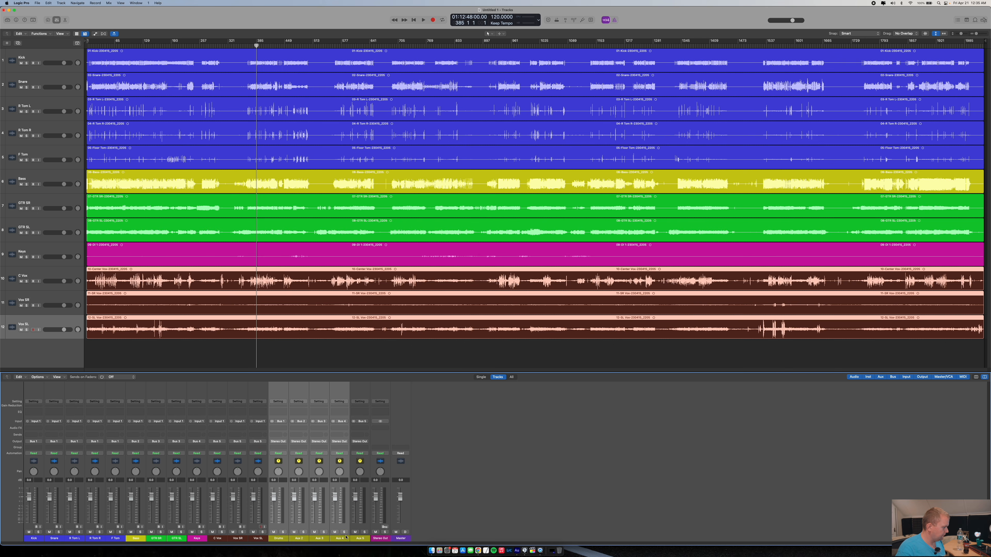
{"action": "left_click", "coordinate": [339, 442]}
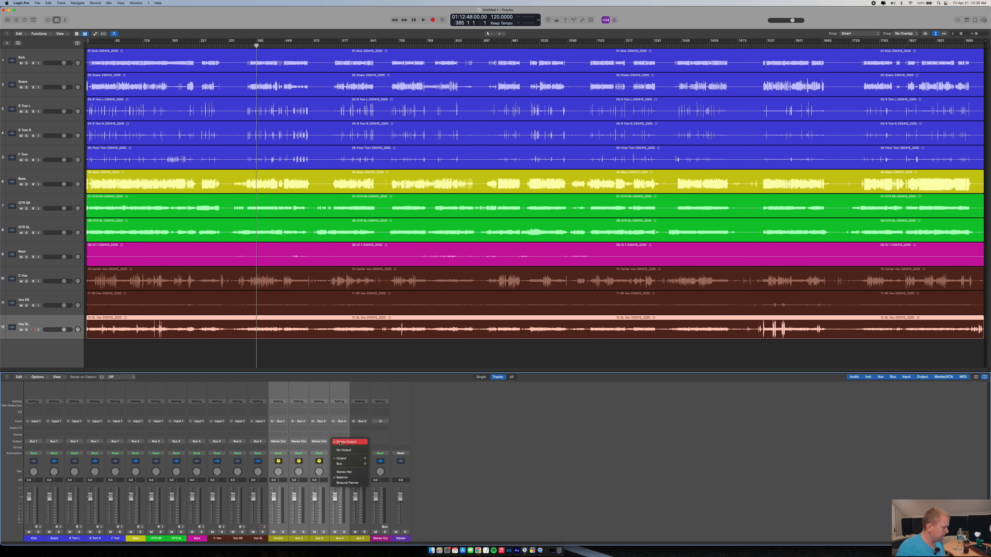
{"action": "mouse_move", "coordinate": [343, 463]}
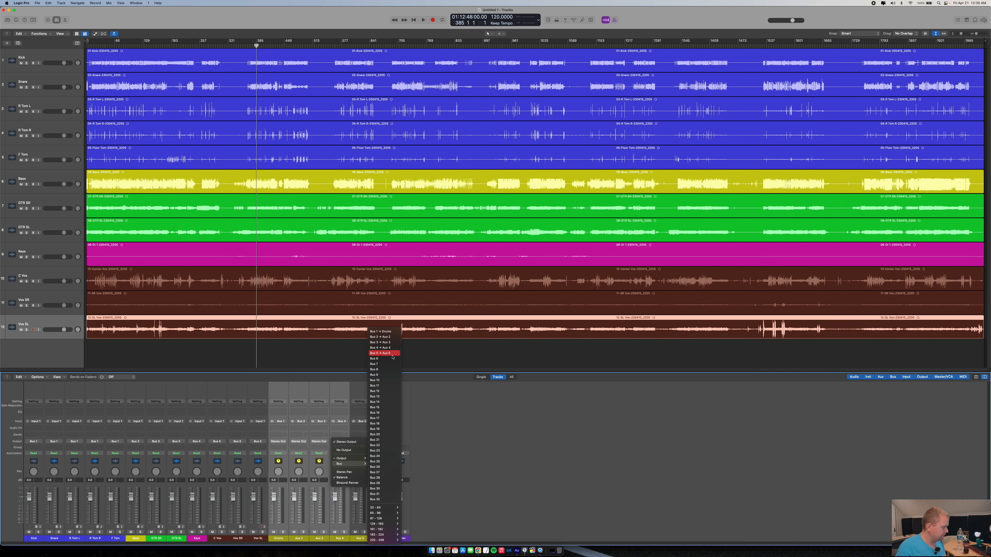
{"action": "left_click", "coordinate": [375, 359]}
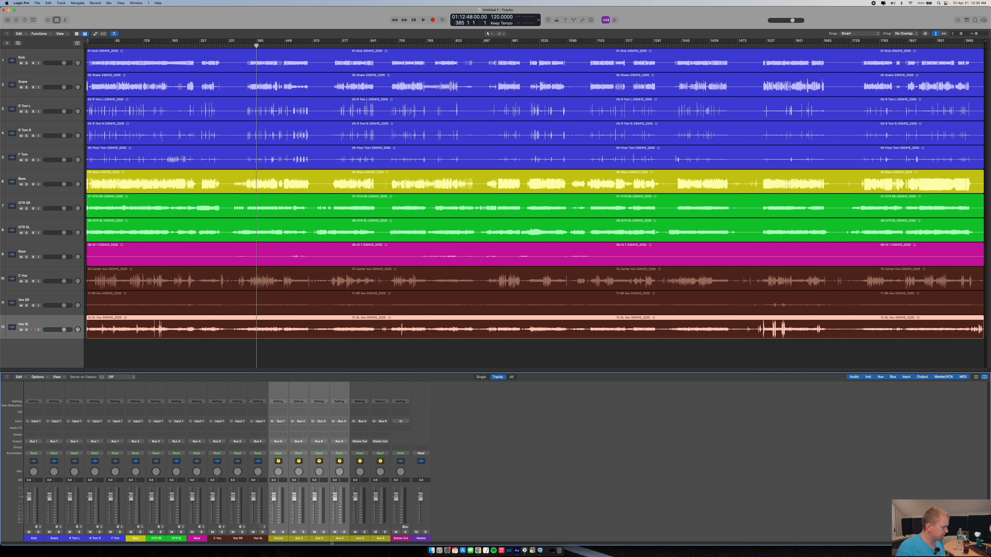
- Route the outputs of Aux 5 and Aux 6 to Bus 7 and select the new Aux 7 channel
{"action": "left_click", "coordinate": [378, 541]}
{"action": "left_click", "coordinate": [362, 502], "text": "shift"}
{"action": "left_click", "coordinate": [367, 442]}
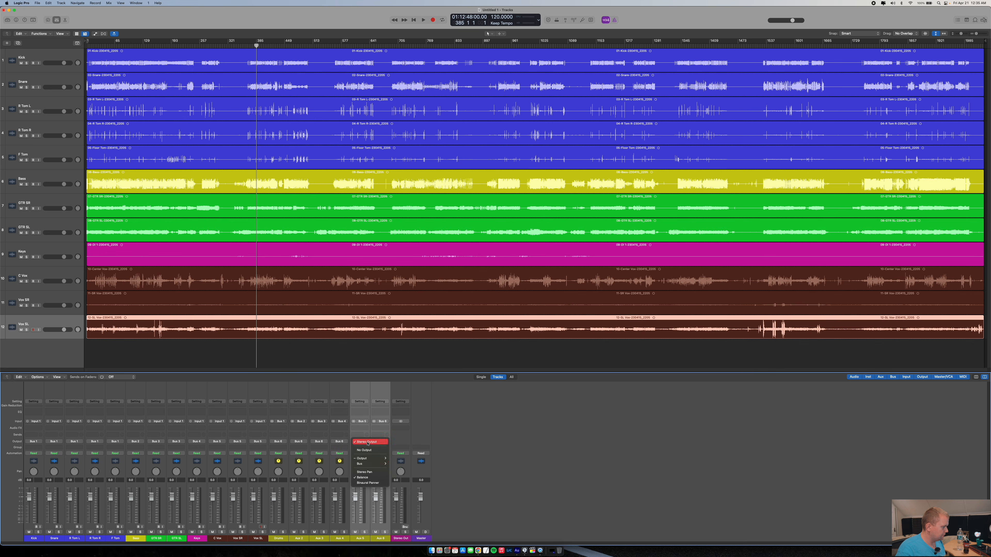
{"action": "mouse_move", "coordinate": [369, 464]}
{"action": "left_click", "coordinate": [409, 364]}
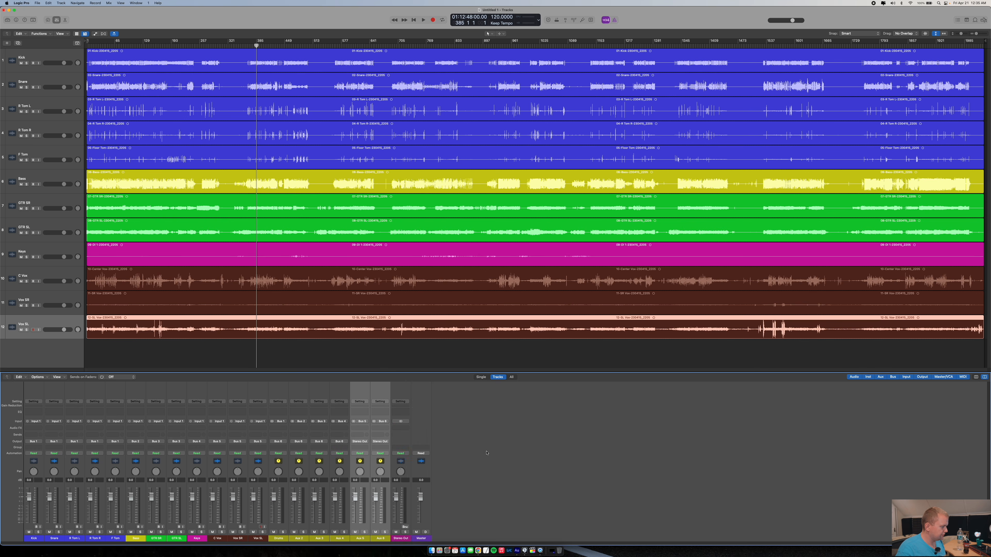
{"action": "left_click", "coordinate": [402, 539]}
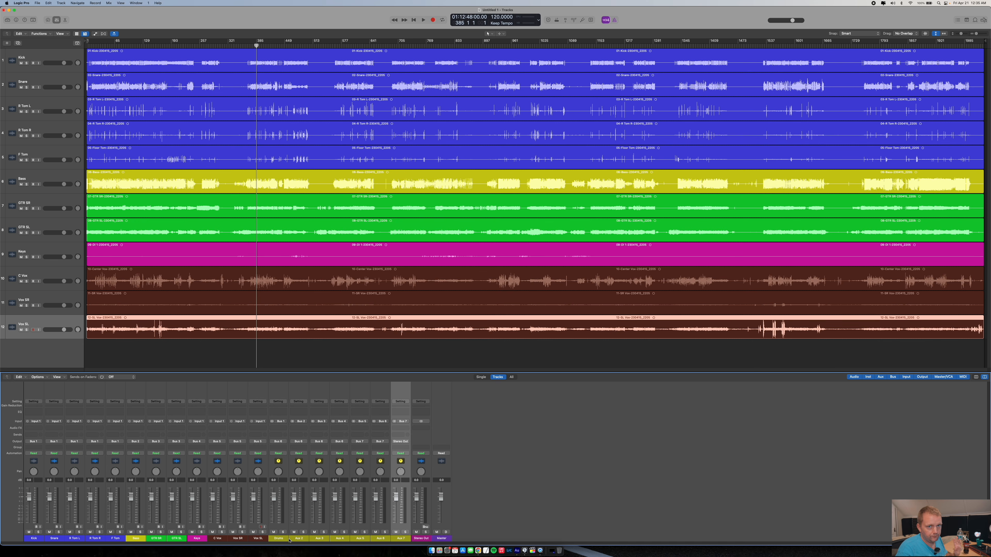
- Rename the Aux 2 channel fed by Bus 2 as Bass
{"action": "double_click", "coordinate": [299, 538]}
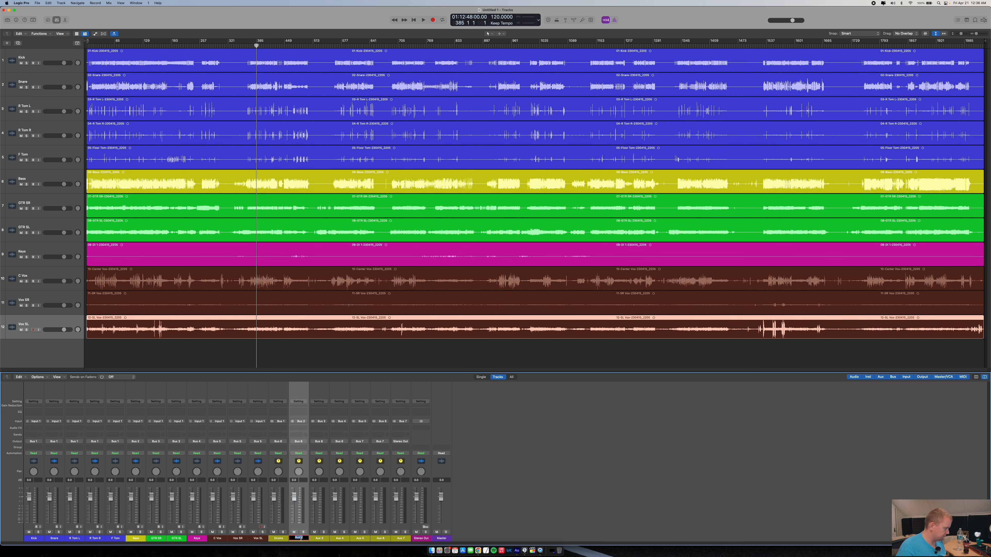
{"action": "type", "text": "Bass"}
{"action": "key", "text": "Return"}
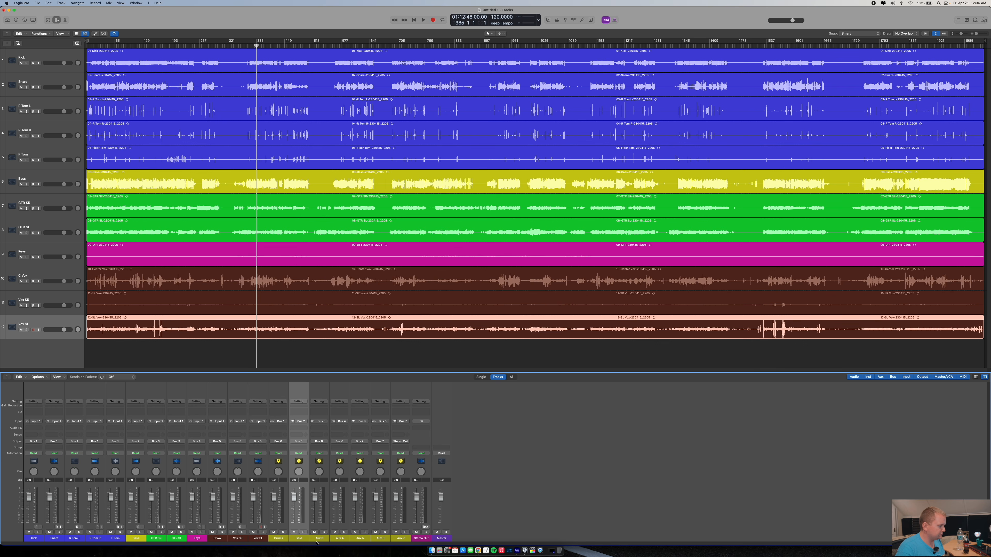
{"action": "double_click", "coordinate": [320, 539]}
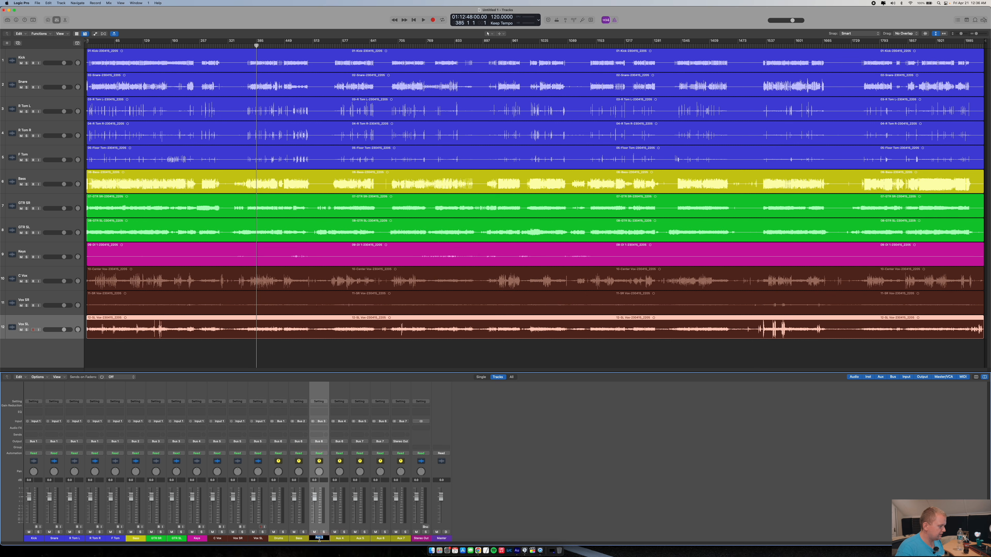
{"action": "type", "text": "Keys"}
{"action": "key", "text": "Return"}
- Rename the aux channel fed by Bus 3 as GTR and the one fed by Bus 4 as Keys
{"action": "double_click", "coordinate": [320, 539]}
{"action": "type", "text": "GTR"}
{"action": "key", "text": "Return"}
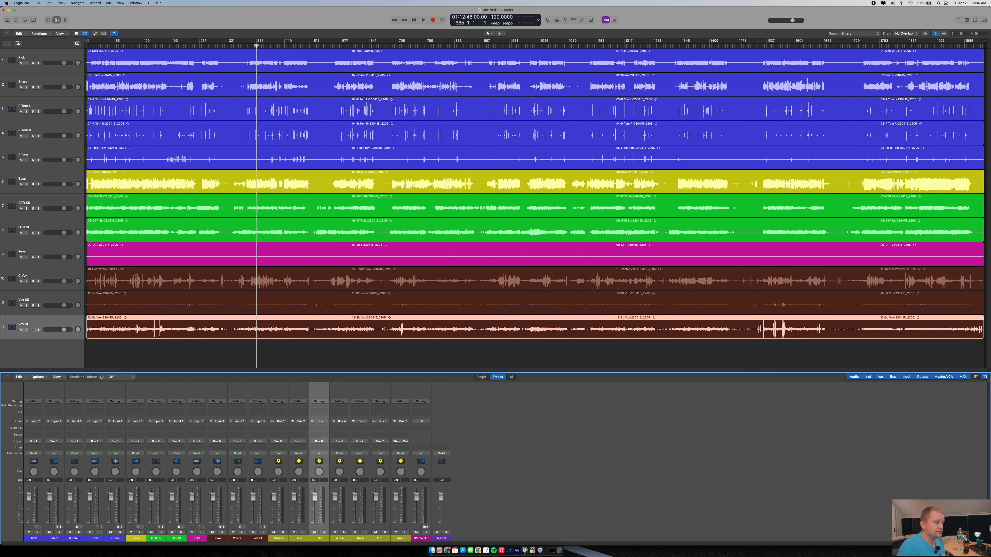
{"action": "double_click", "coordinate": [342, 539]}
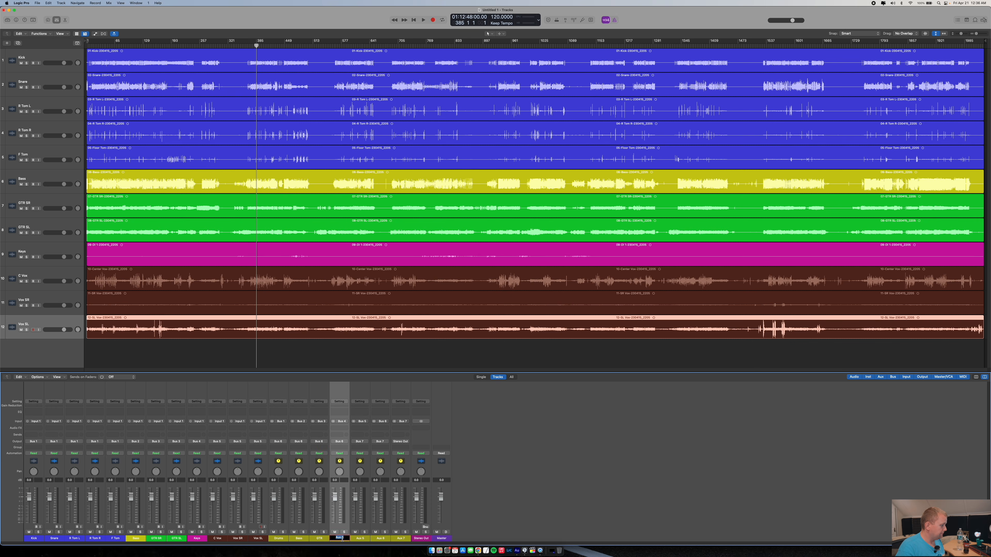
{"action": "type", "text": "Keys"}
{"action": "key", "text": "Return"}
- Rename the aux channel fed by Bus 5 as Vox and the one fed by Bus 6 as Instruments
{"action": "double_click", "coordinate": [369, 539]}
{"action": "type", "text": "Voc"}
{"action": "key", "text": "Return"}
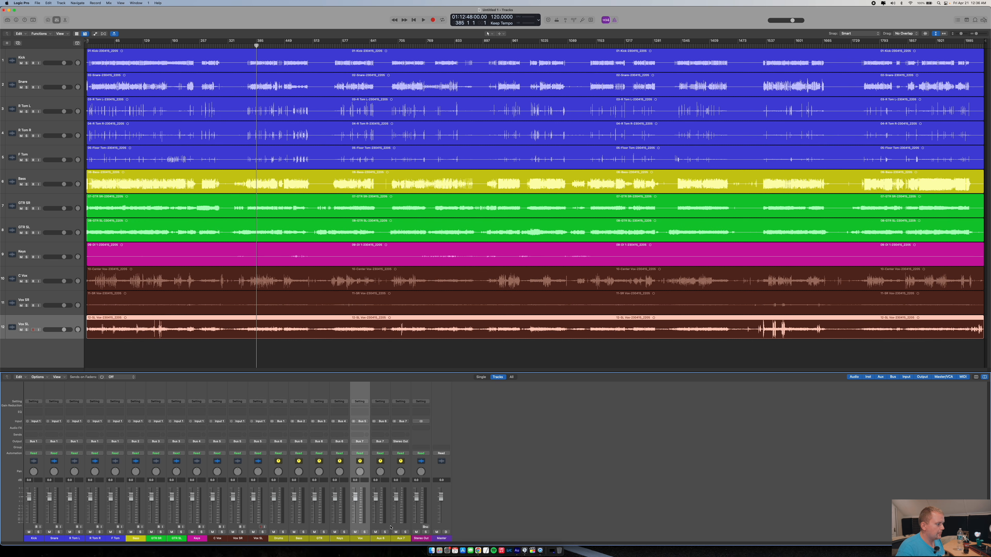
{"action": "double_click", "coordinate": [382, 539]}
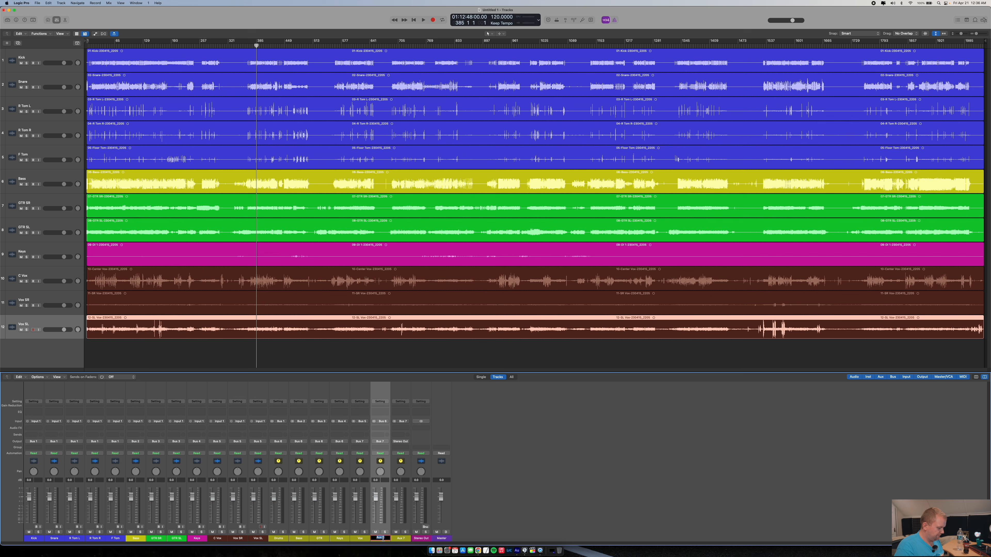
{"action": "type", "text": "Instruments"}
{"action": "key", "text": "Return"}
{"action": "double_click", "coordinate": [401, 538]}
{"action": "type", "text": "Mix Bux"}
{"action": "key", "text": "Return"}
- Rename the aux channel fed by Bus 7 as Mix Bus
{"action": "double_click", "coordinate": [404, 539]}
{"action": "type", "text": "Mix Bus"}
{"action": "key", "text": "Return"}
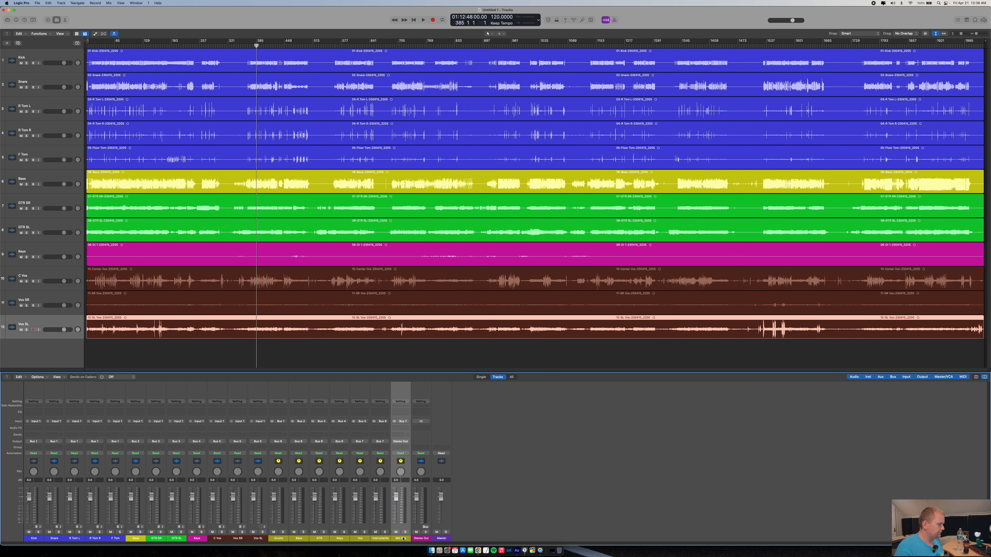
- Color the seven aux channels from Drums through Mix Bus bright orange-red and close the color palette
{"action": "left_click_drag", "start_coordinate": [281, 539], "coordinate": [404, 538]}
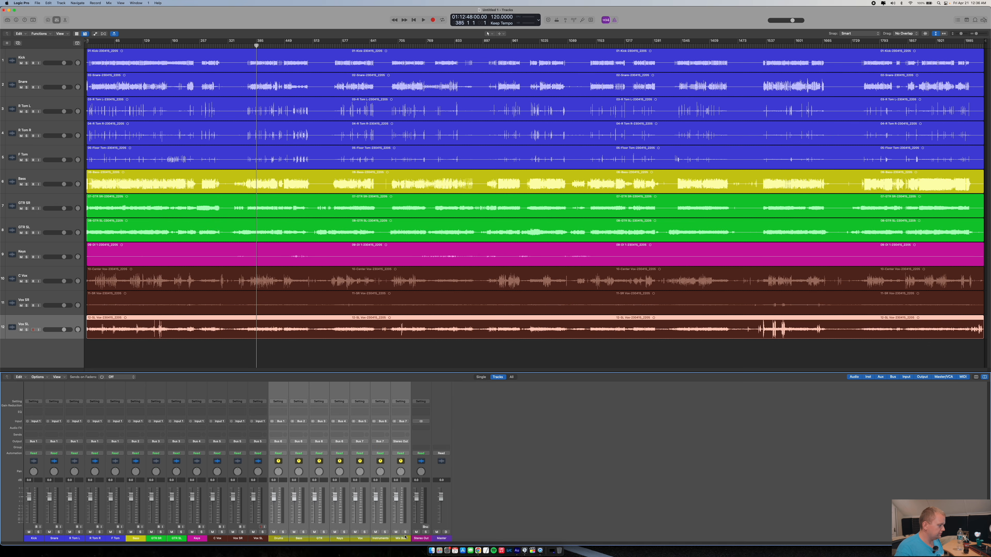
{"action": "key", "text": "alt+c"}
{"action": "left_click", "coordinate": [372, 443]}
{"action": "left_click", "coordinate": [360, 434]}
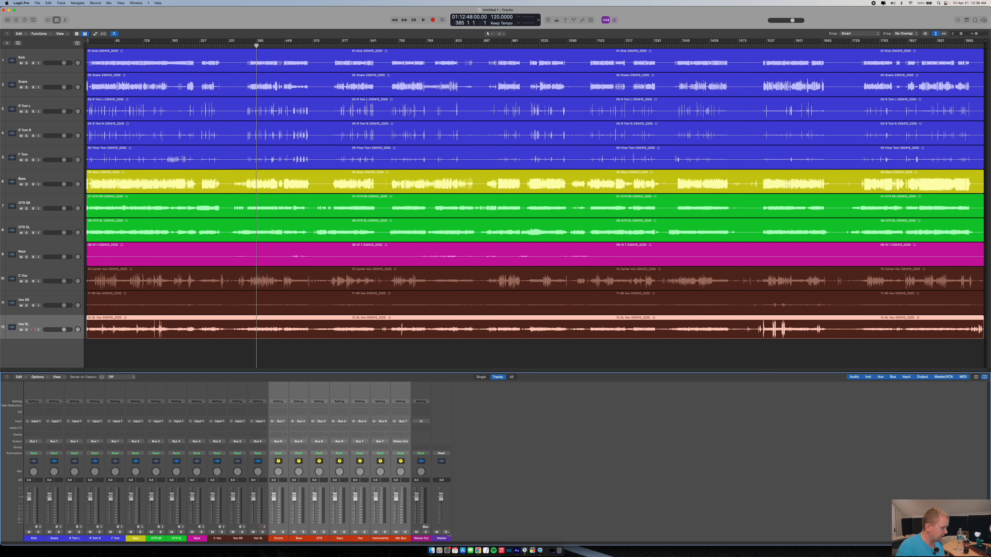
- Save the project as MIX in the Pyramode Batz folder inside Raw Project Footage
{"action": "left_click", "coordinate": [421, 538]}
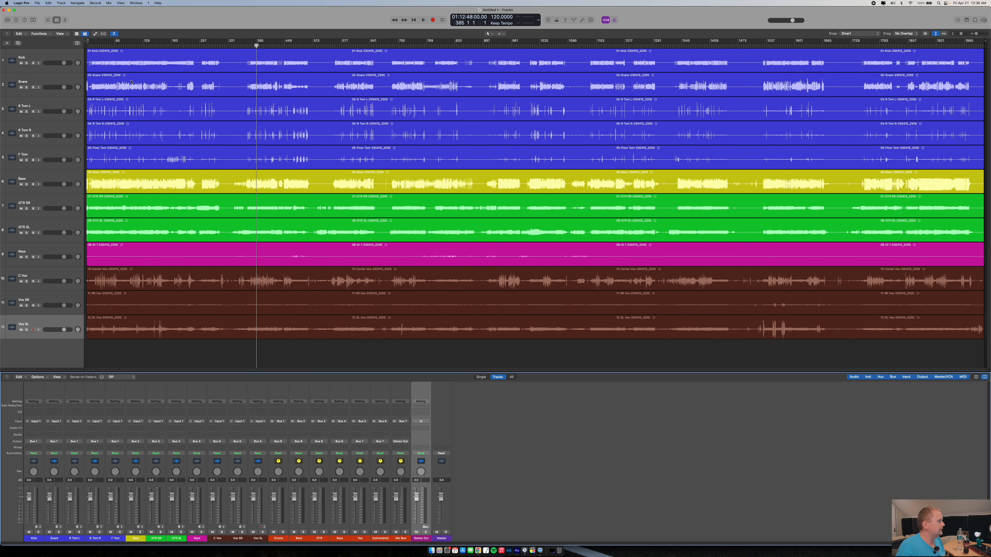
{"action": "left_click", "coordinate": [37, 3]}
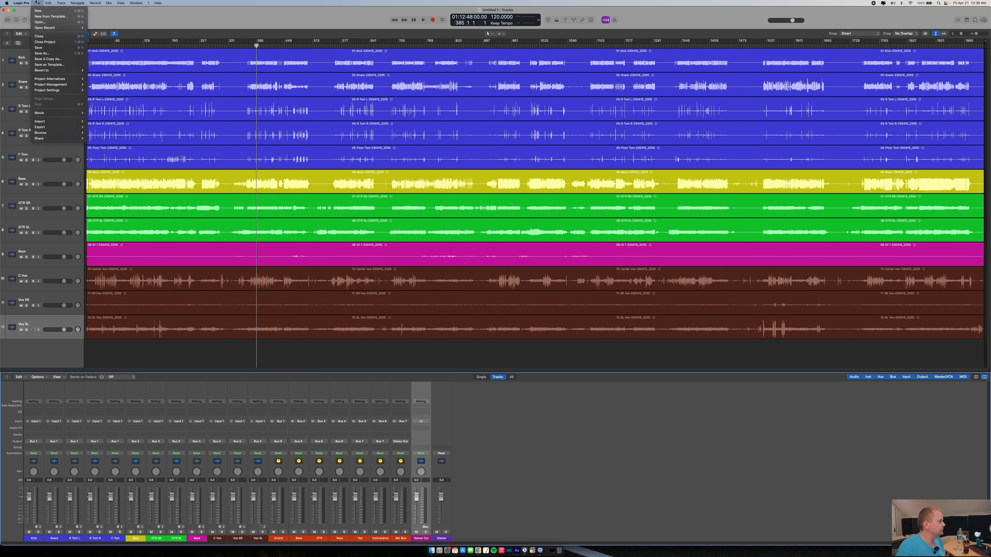
{"action": "left_click", "coordinate": [45, 53]}
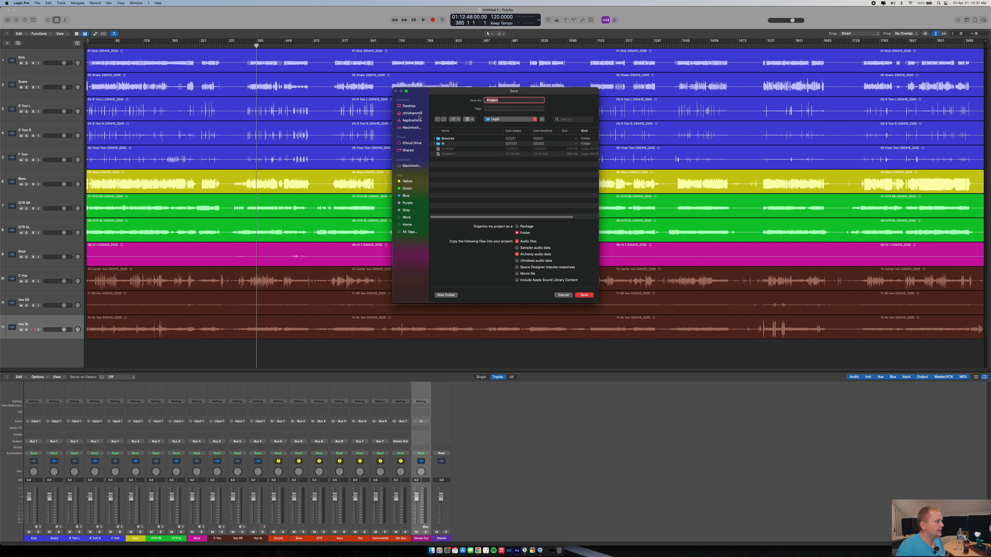
{"action": "left_click", "coordinate": [410, 113]}
{"action": "scroll", "coordinate": [465, 193], "scroll_direction": "down", "scroll_amount": 3}
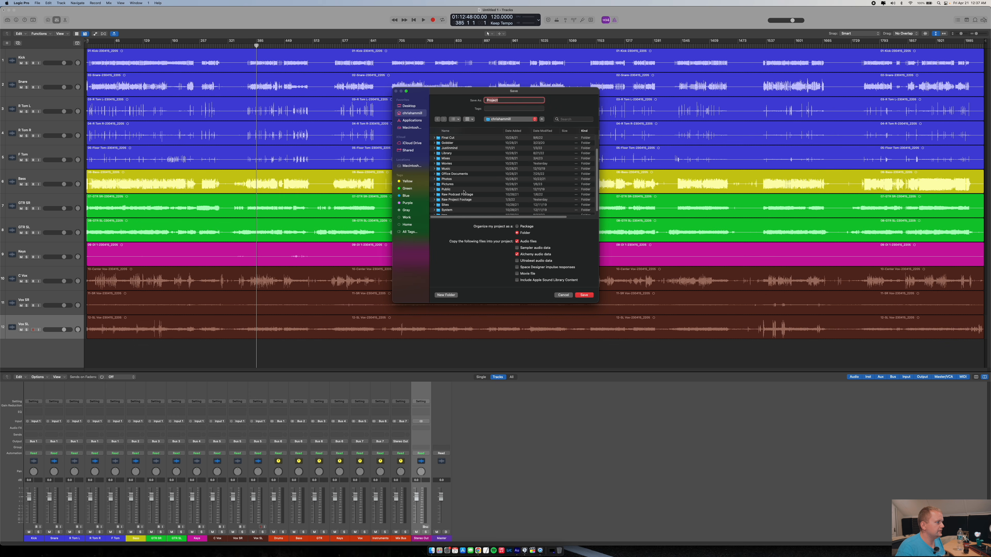
{"action": "double_click", "coordinate": [453, 200]}
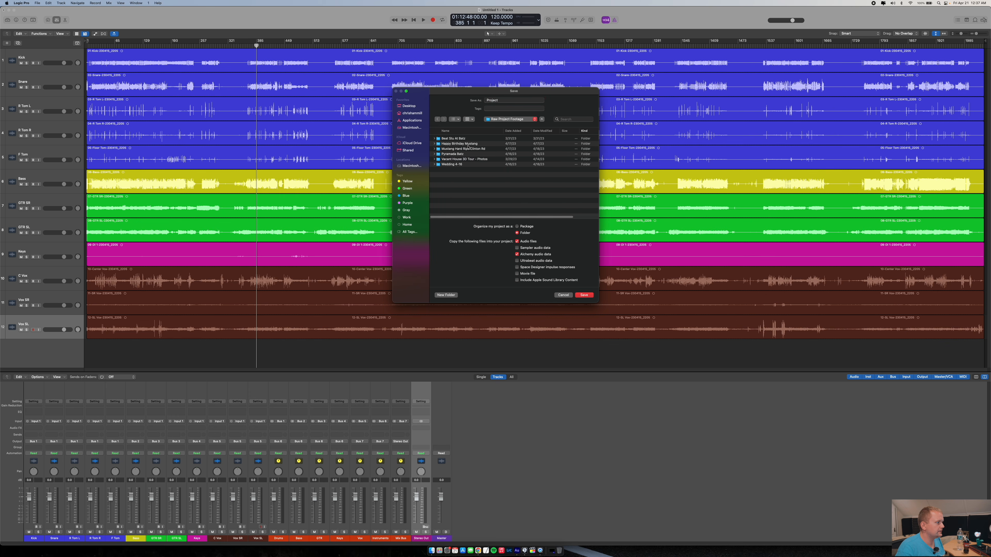
{"action": "double_click", "coordinate": [457, 154]}
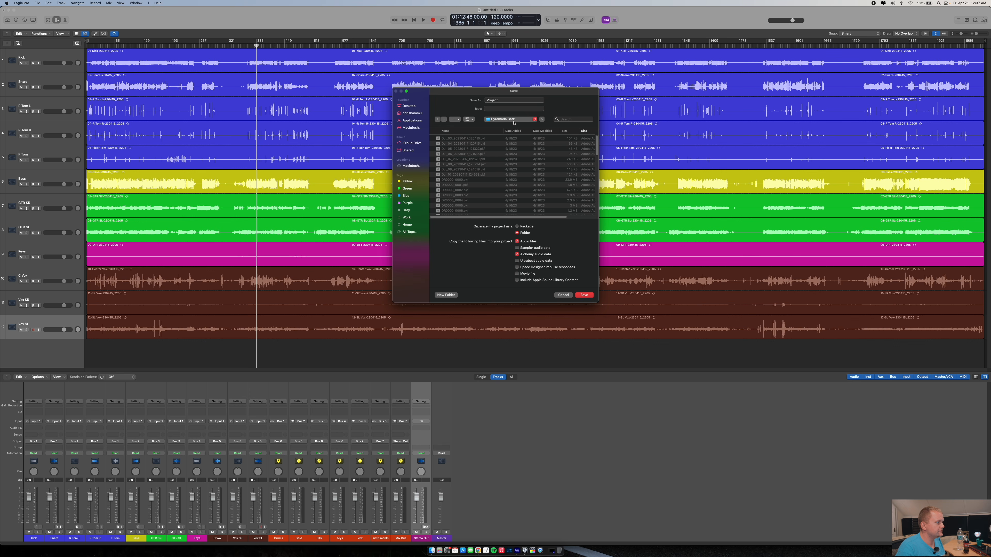
{"action": "double_click", "coordinate": [504, 101]}
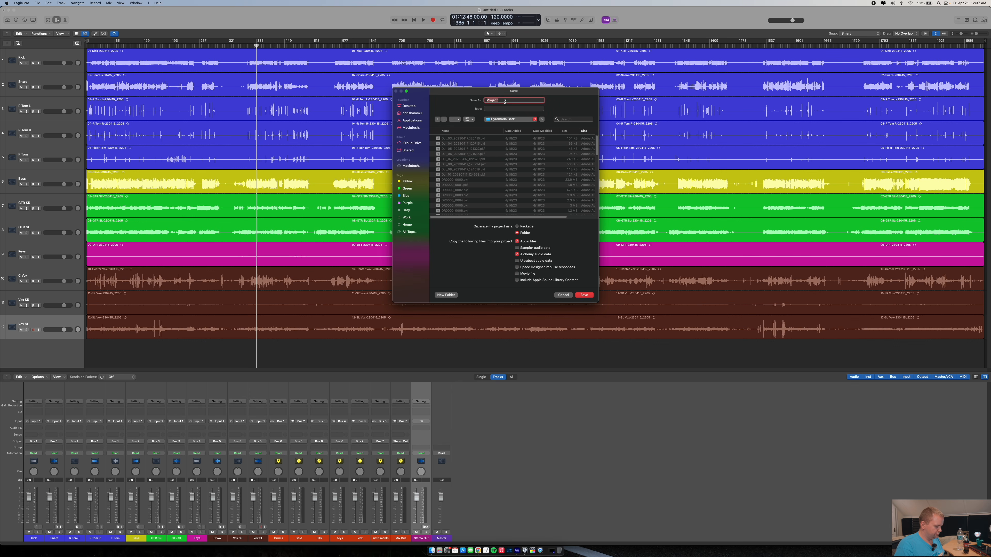
{"action": "type", "text": "MIX"}
{"action": "key", "text": "Caps_Lock"}
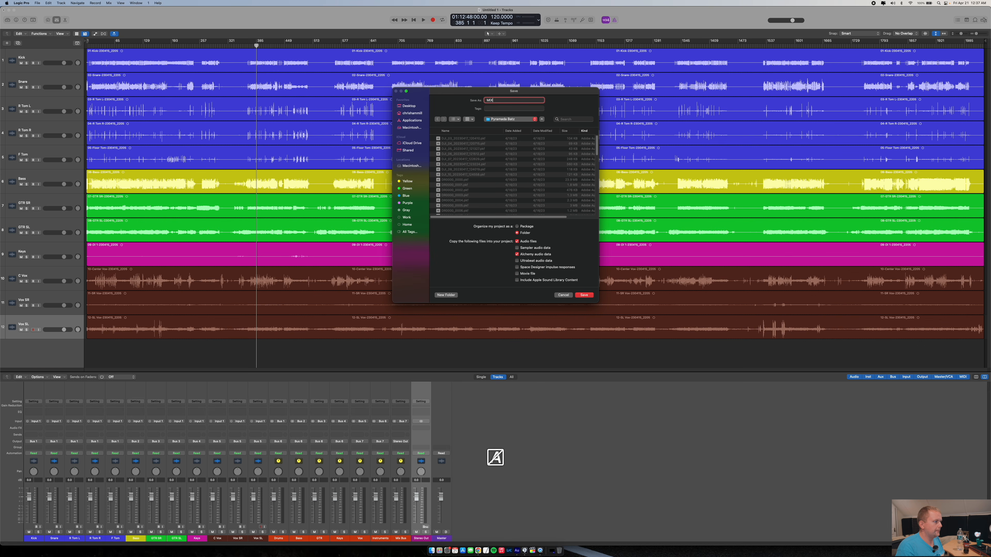
{"action": "key", "text": "Return"}
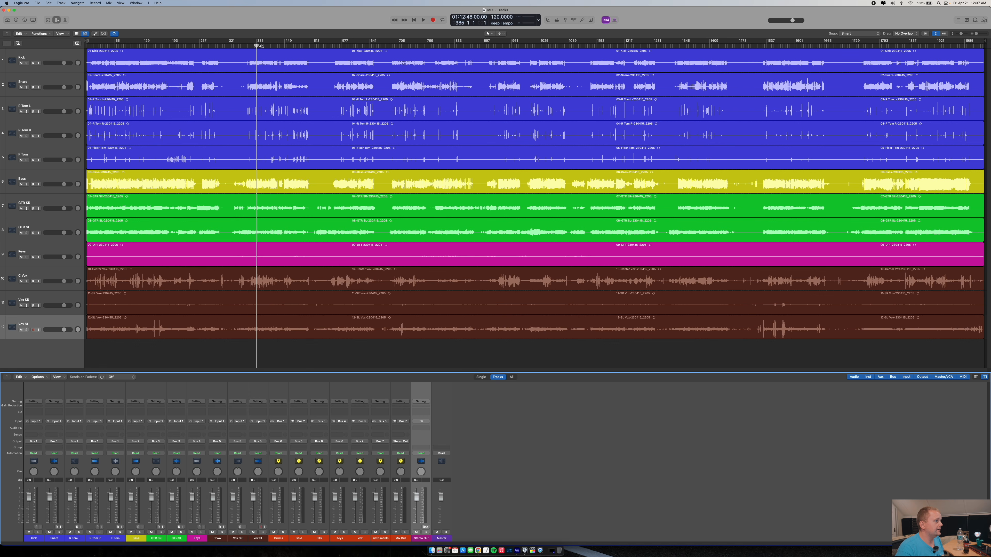
- Place the playhead at bar 721 and lower the faders of all twelve audio tracks together to about -5.8 dB
{"action": "left_click", "coordinate": [398, 44]}
{"action": "left_click", "coordinate": [405, 44]}
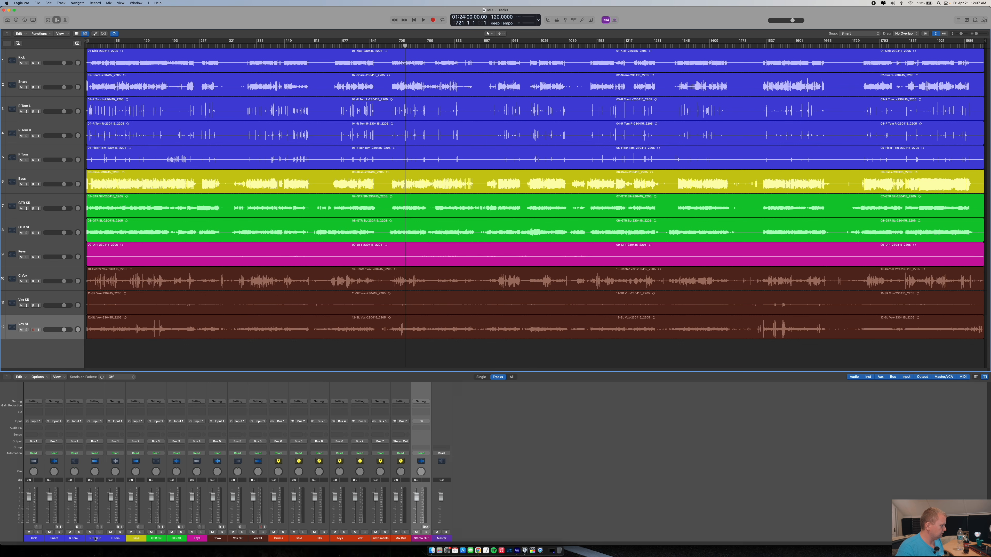
{"action": "left_click_drag", "start_coordinate": [39, 540], "coordinate": [255, 539]}
{"action": "left_click_drag", "start_coordinate": [253, 497], "coordinate": [254, 505]}
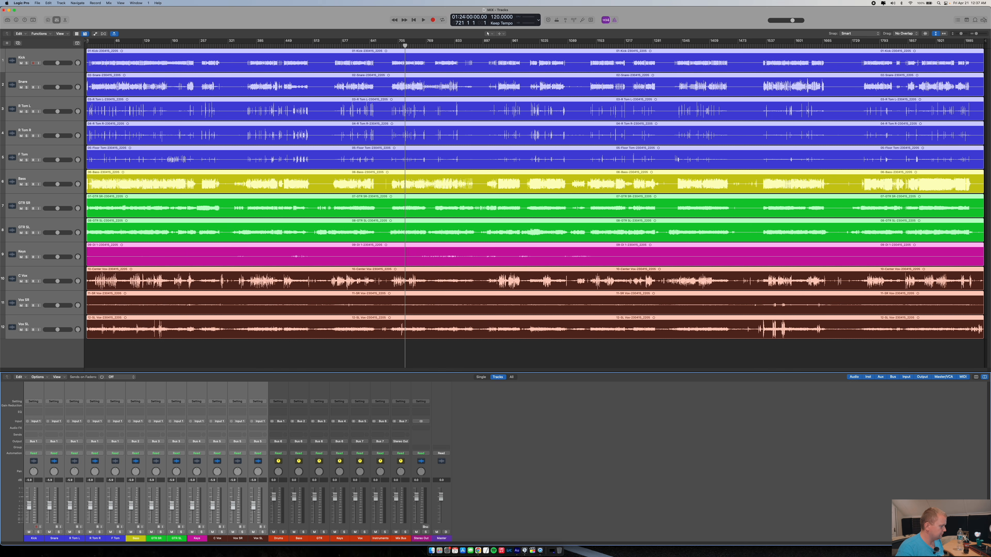
- Switch to Adobe Audition, delete the entire contents of the untitled waveform and start a new recording
{"action": "left_click", "coordinate": [517, 551]}
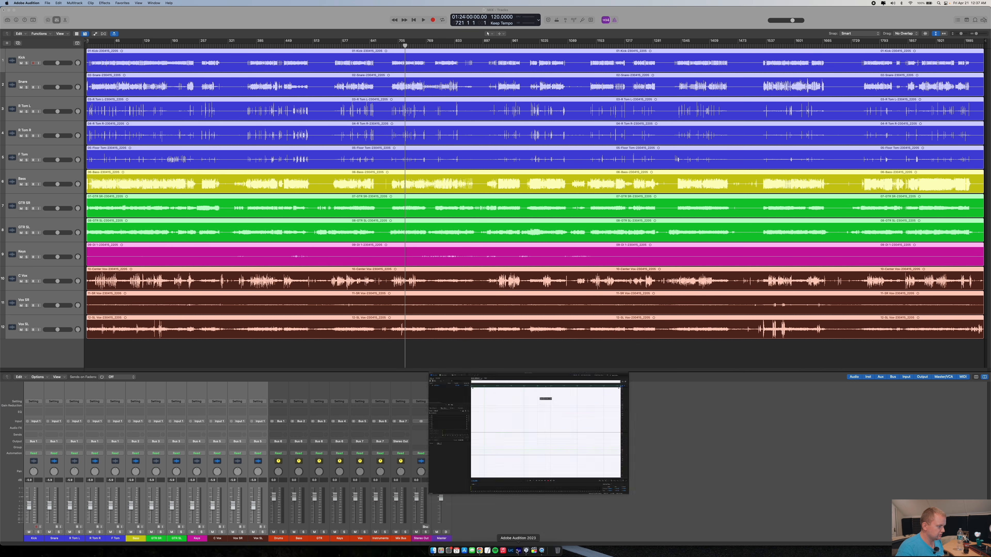
{"action": "left_click", "coordinate": [454, 186]}
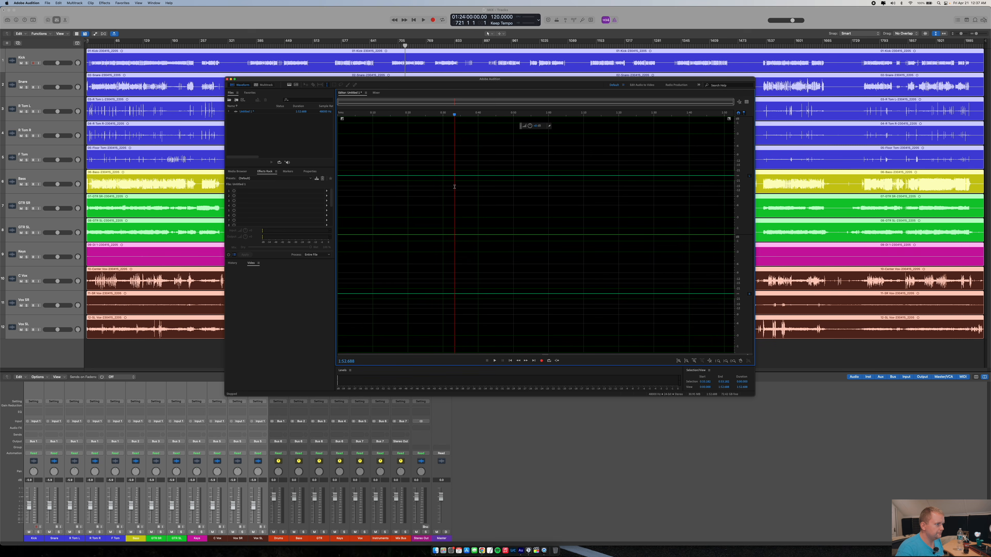
{"action": "key", "text": "super+a"}
{"action": "key", "text": "Delete"}
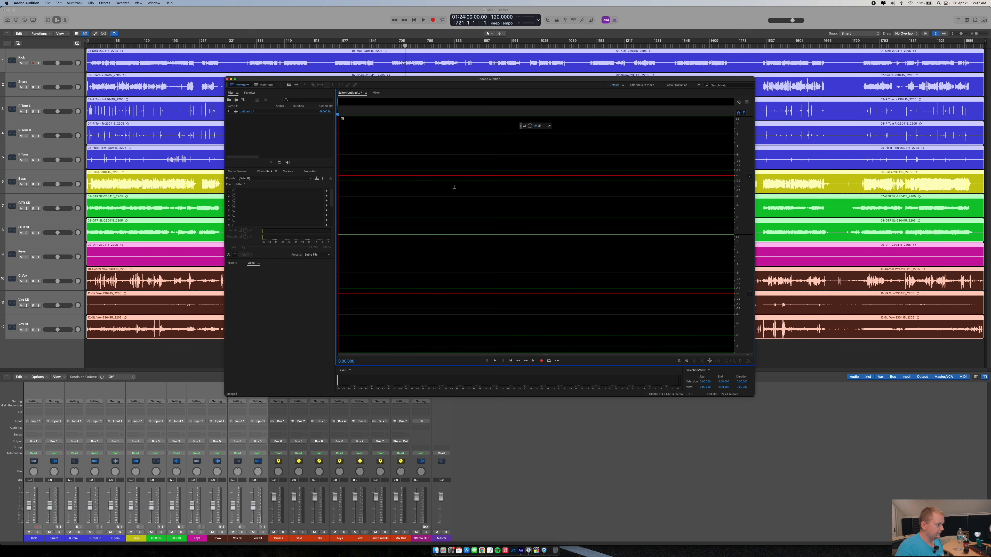
{"action": "key", "text": "shift+space"}
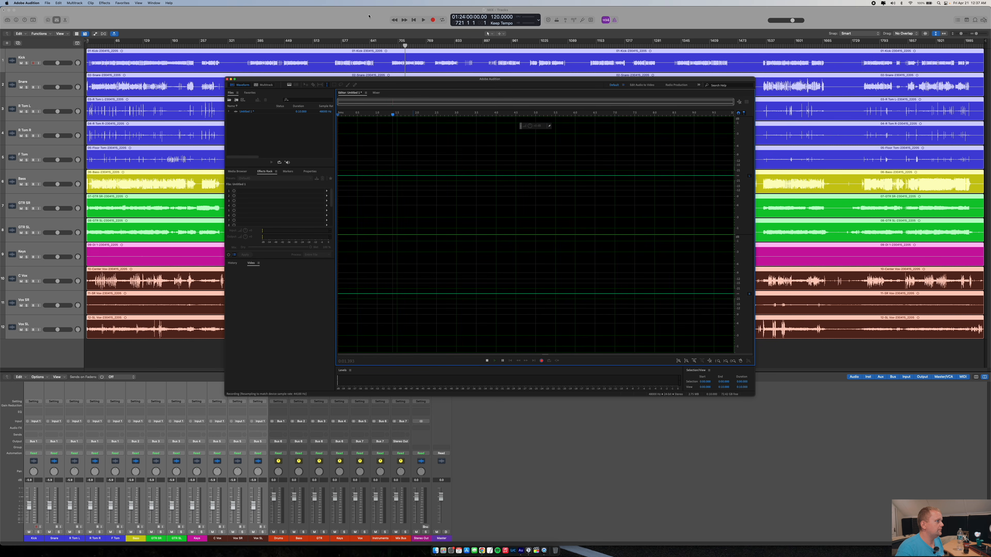
- Start playback of the mix in Logic Pro, check the incoming level in Adobe Audition and minimize its window
{"action": "left_click", "coordinate": [377, 34]}
{"action": "key", "text": "space"}
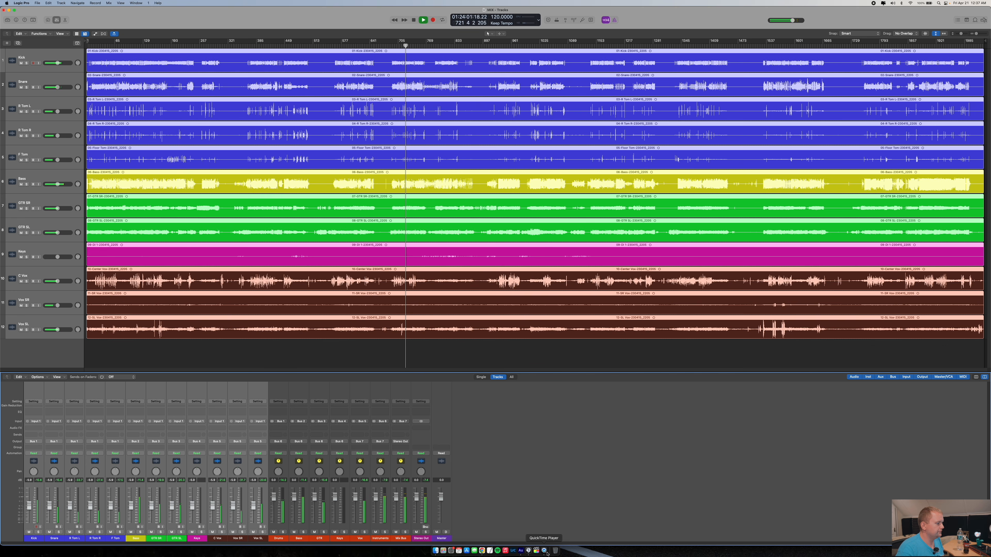
{"action": "left_click", "coordinate": [520, 550]}
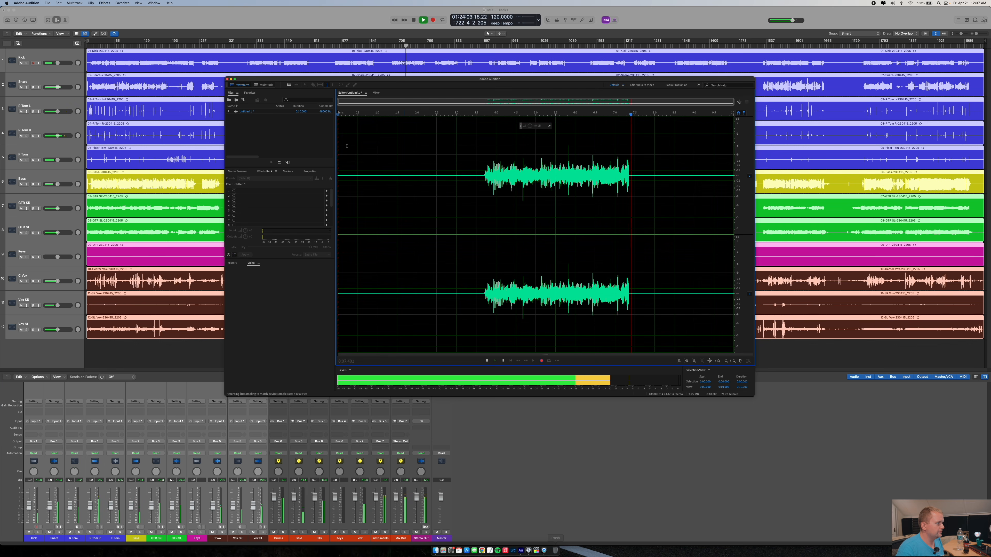
{"action": "left_click", "coordinate": [231, 79]}
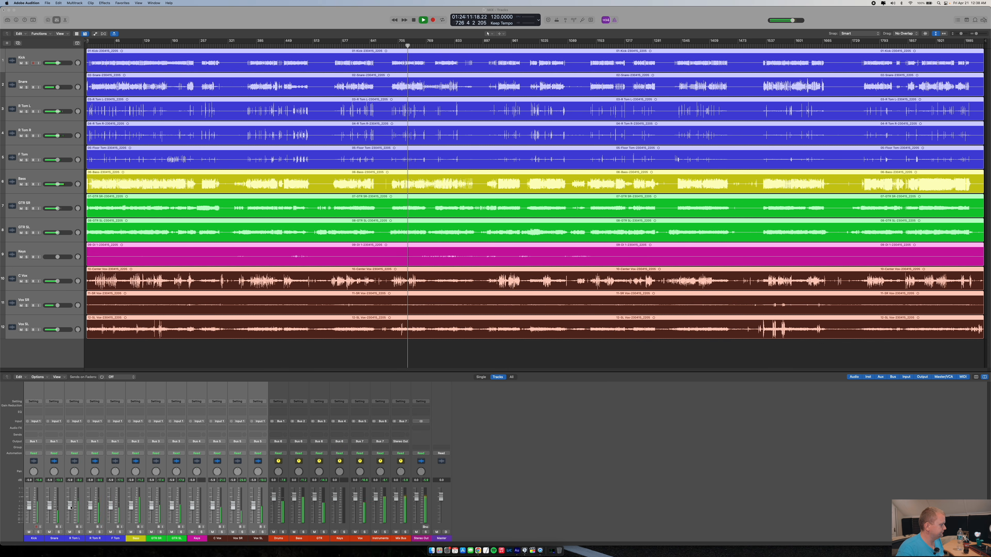
- Raise the faders of all twelve selected audio tracks together to about -1.0 dB during playback
{"action": "left_click_drag", "start_coordinate": [70, 505], "coordinate": [70, 501]}
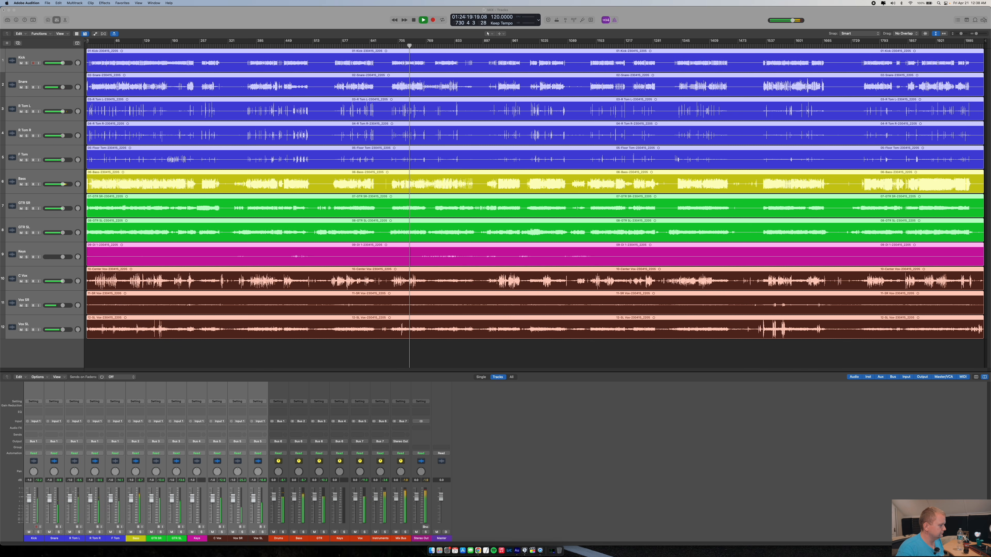
{"action": "left_click", "coordinate": [140, 503]}
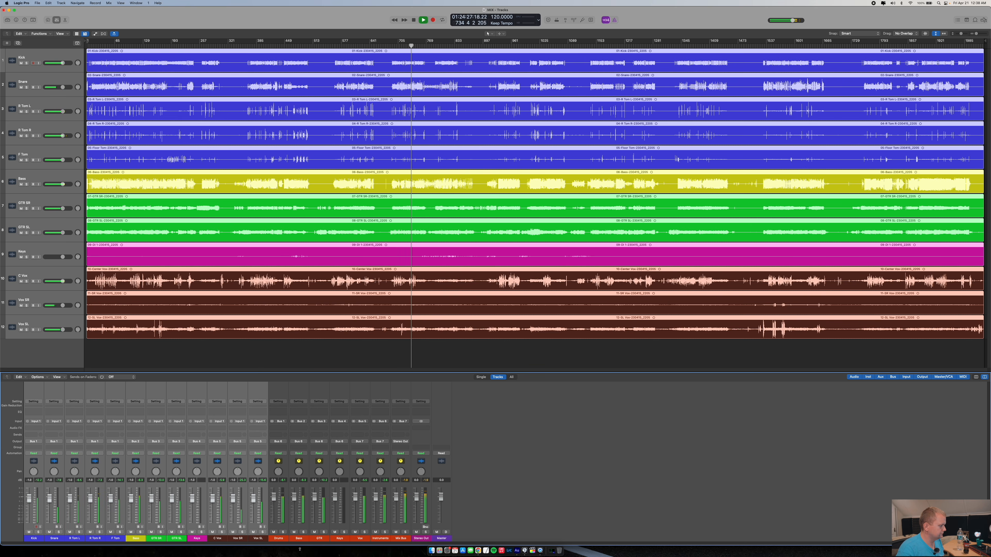
- Solo the Drums aux, listen to the drum section from about bar 469 and stop playback
{"action": "left_click", "coordinate": [283, 532]}
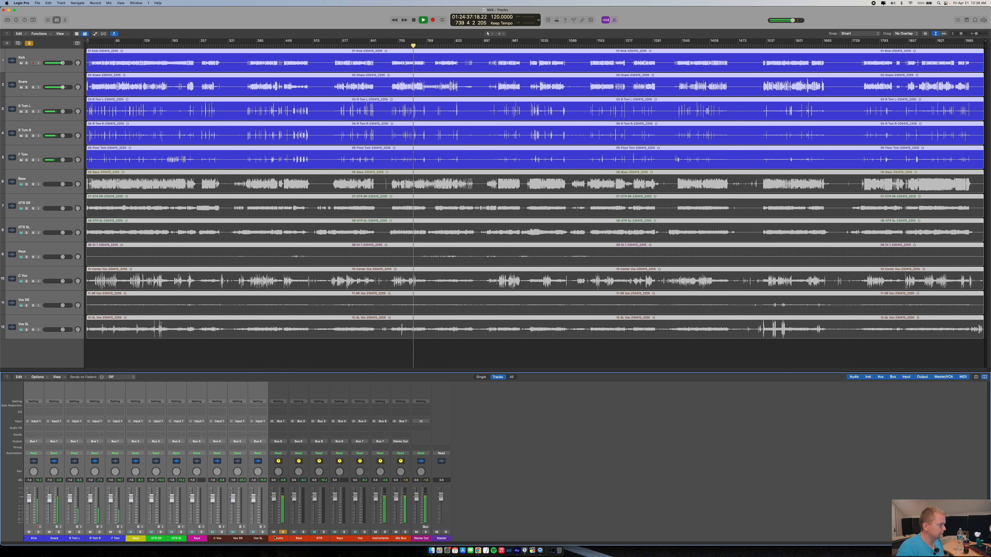
{"action": "left_click", "coordinate": [293, 46]}
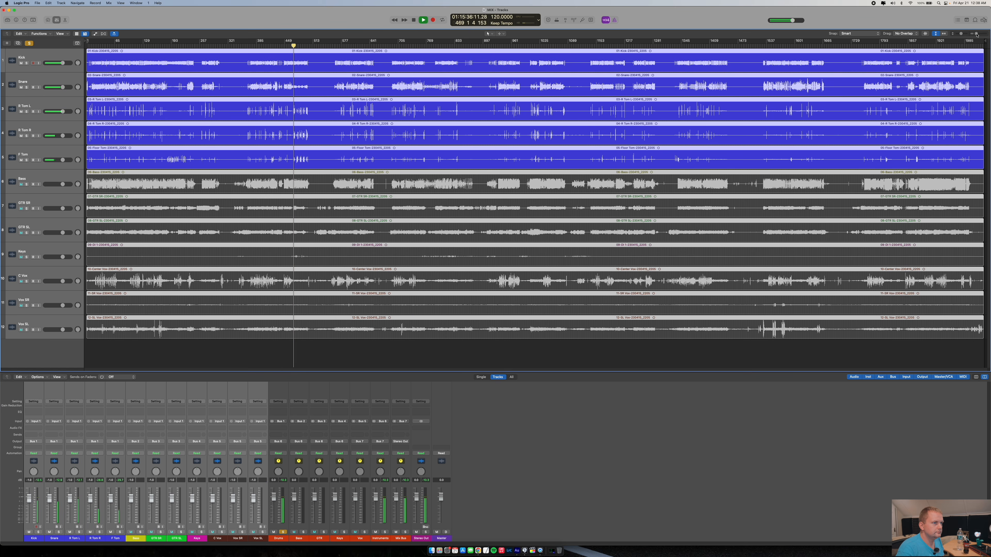
{"action": "left_click_drag", "start_coordinate": [976, 34], "coordinate": [978, 34]}
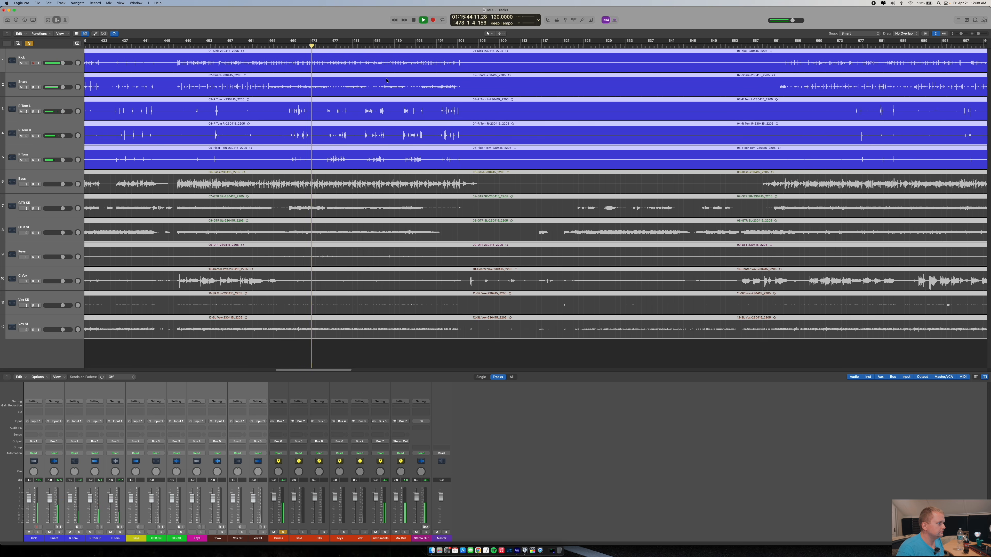
{"action": "key", "text": "space"}
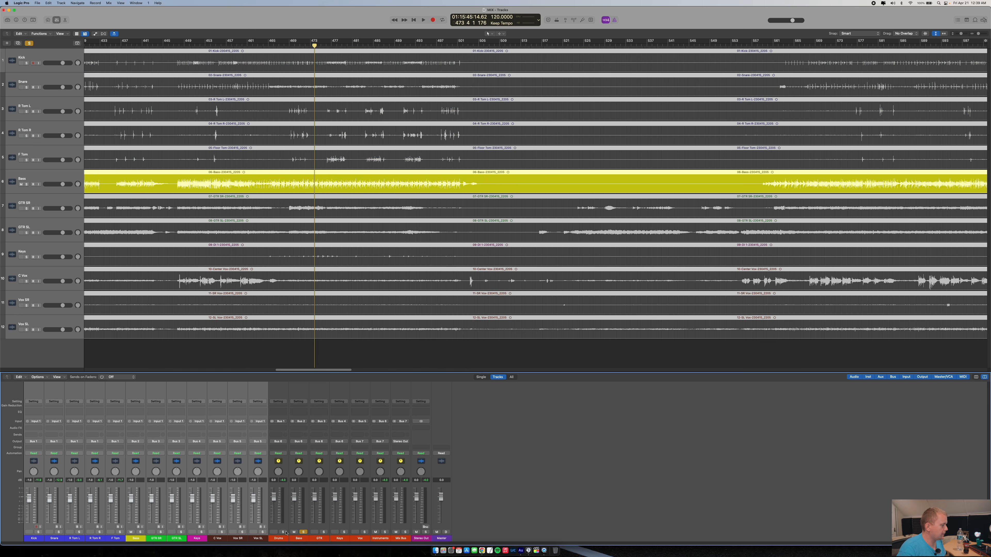
- Listen to the Bass aux soloed in place of Drums at several points across the whole recording, including near its start and end
{"action": "key", "text": "space"}
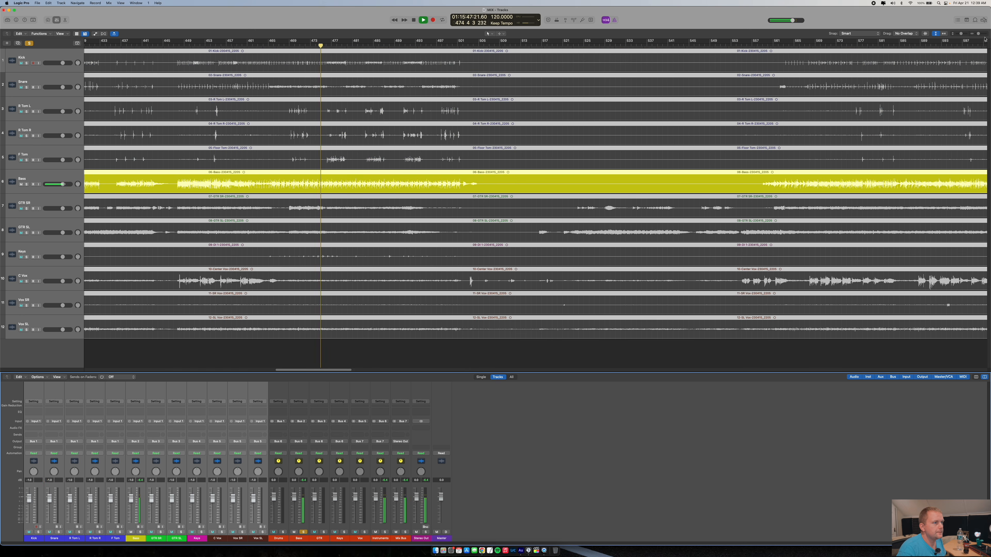
{"action": "left_click_drag", "start_coordinate": [978, 33], "coordinate": [975, 33]}
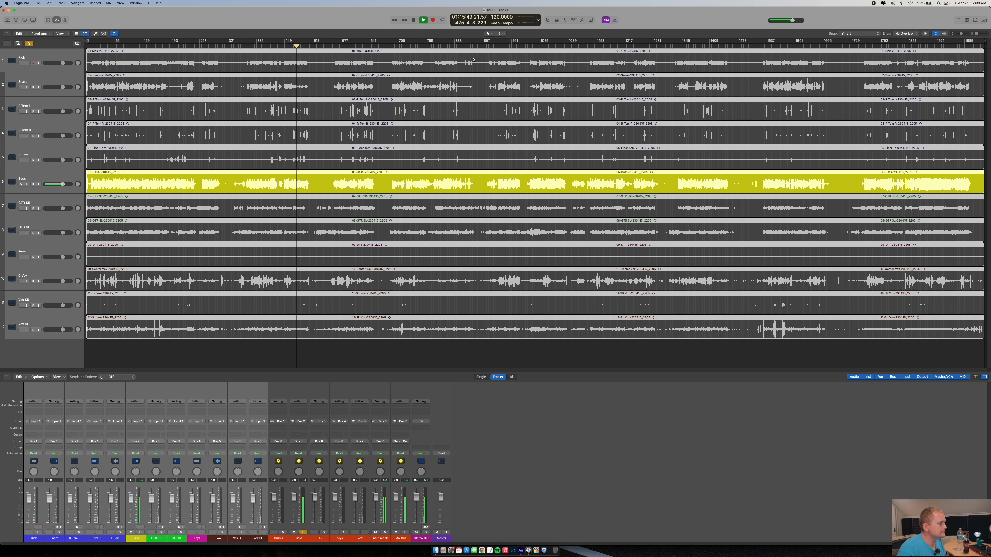
{"action": "left_click", "coordinate": [503, 46]}
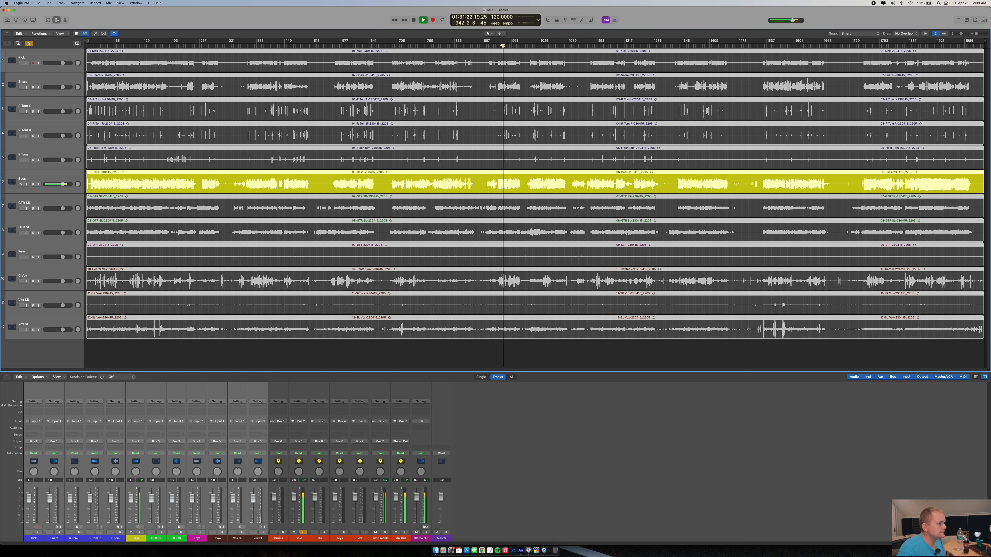
{"action": "left_click", "coordinate": [708, 46]}
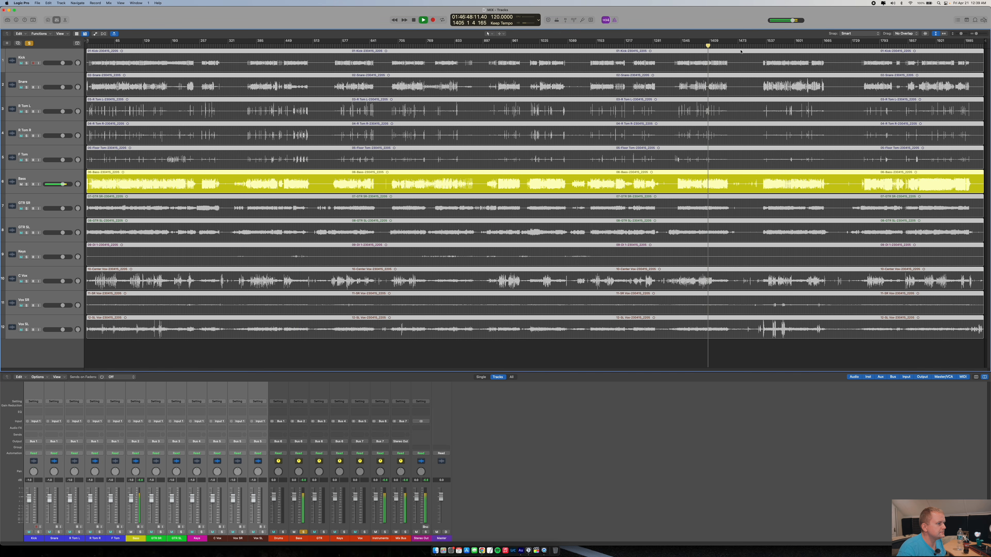
{"action": "left_click", "coordinate": [806, 45]}
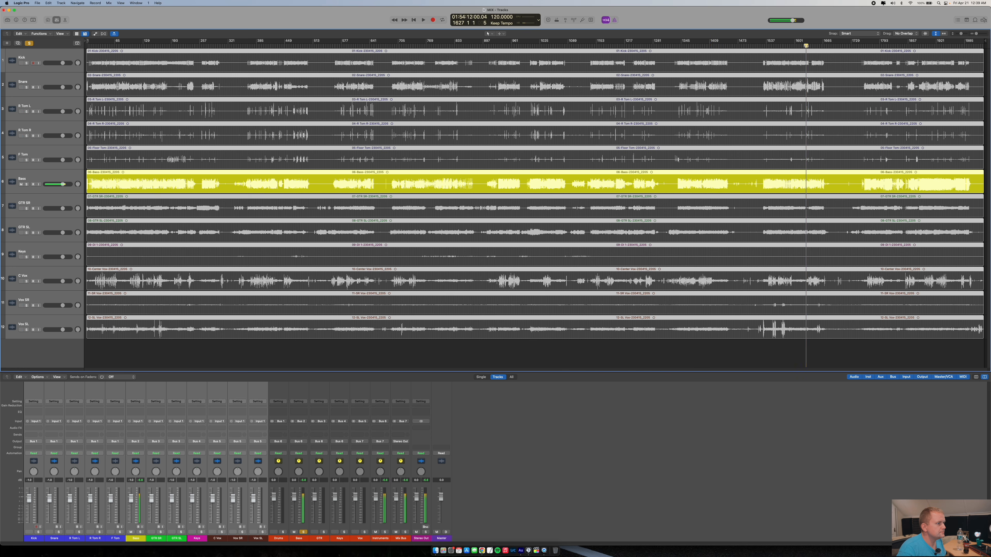
{"action": "left_click", "coordinate": [941, 45]}
{"action": "left_click", "coordinate": [956, 45]}
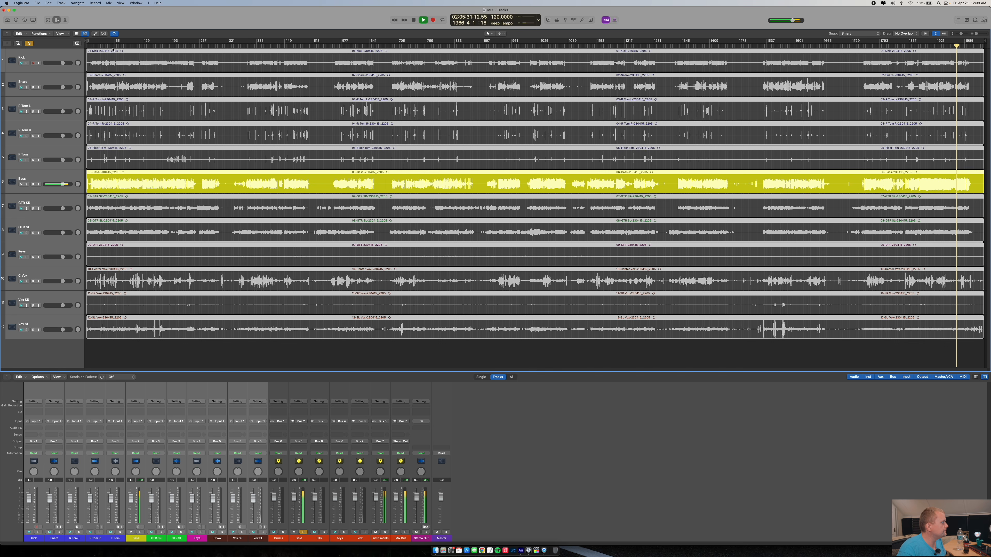
{"action": "left_click", "coordinate": [92, 46]}
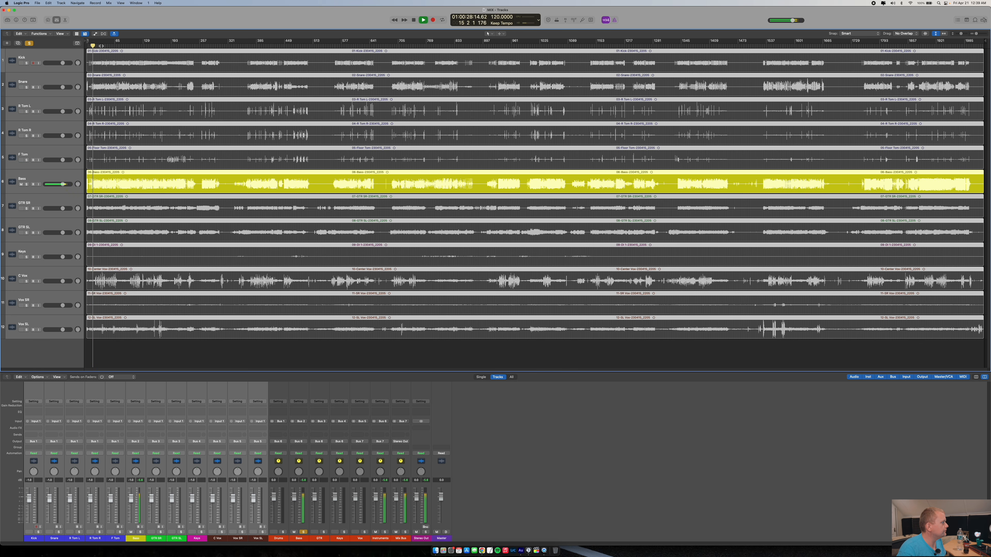
{"action": "key", "text": "space"}
- Clear the Bass and GTR aux solos, solo only the GTR SR track and play it from about bar 170
{"action": "left_click", "coordinate": [323, 532]}
{"action": "left_click", "coordinate": [303, 532]}
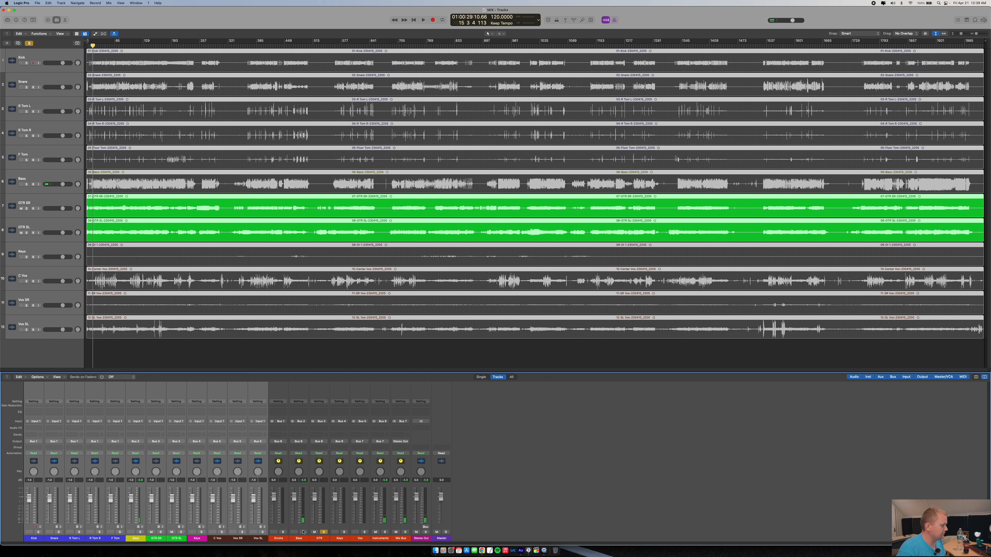
{"action": "left_click", "coordinate": [323, 532]}
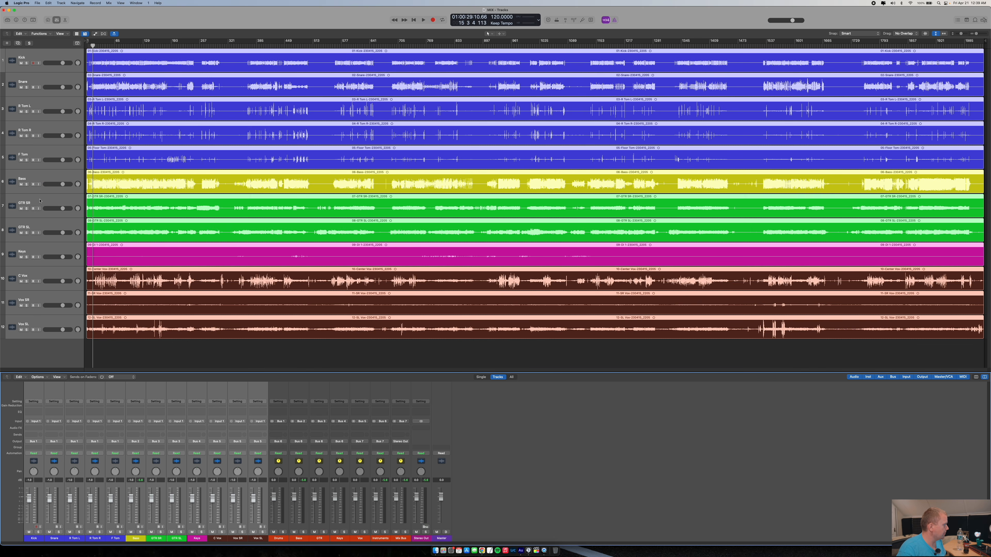
{"action": "left_click", "coordinate": [34, 208]}
{"action": "left_click", "coordinate": [26, 209]}
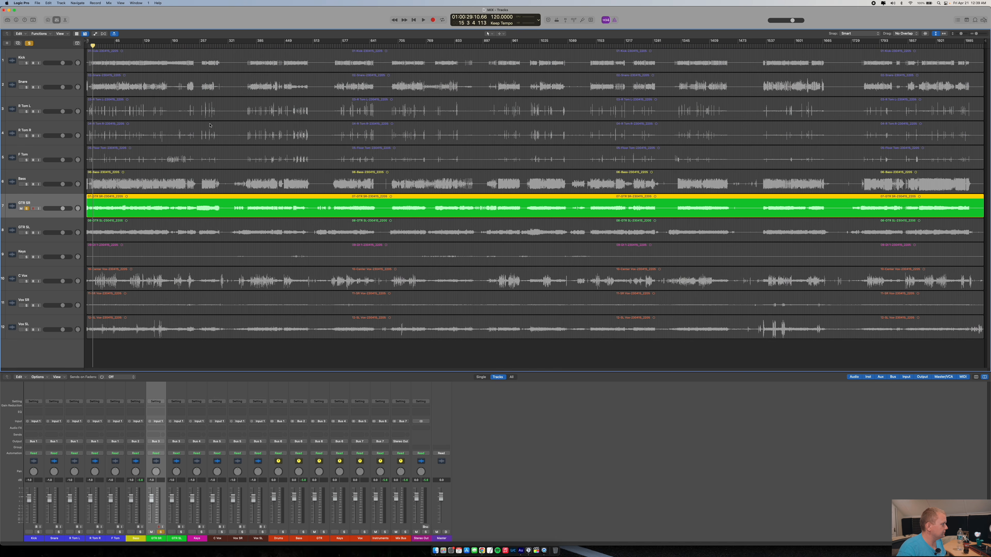
{"action": "left_click", "coordinate": [160, 46]}
{"action": "key", "text": "space"}
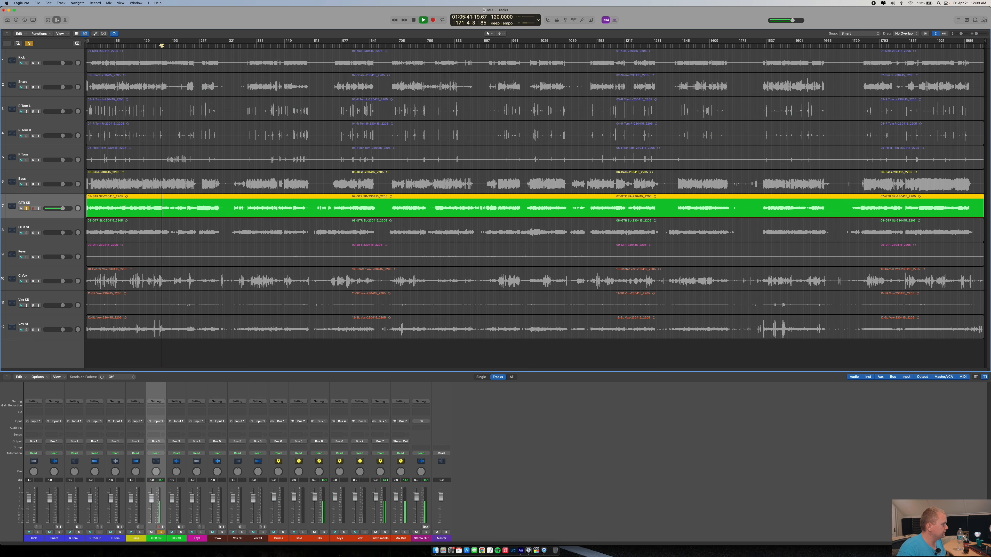
- Listen to the soloed GTR SR track at several points from about bar 172 to bar 592, and stop playback
{"action": "key", "text": "space"}
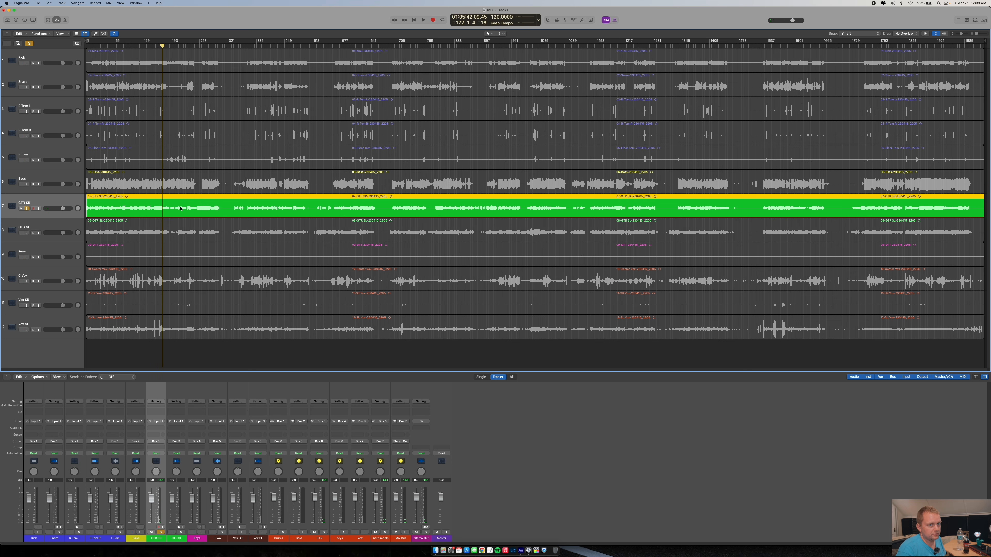
{"action": "key", "text": "space"}
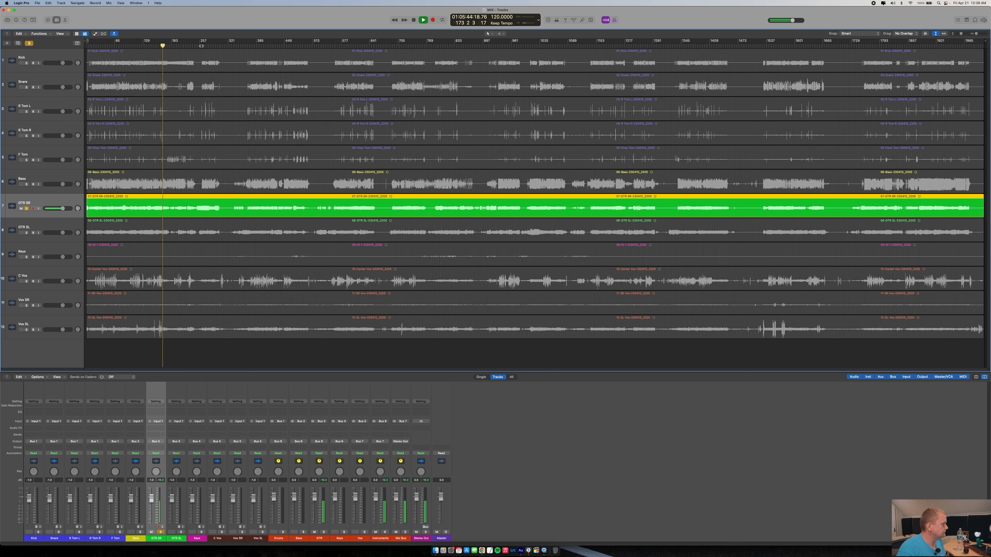
{"action": "left_click", "coordinate": [201, 46]}
{"action": "left_click", "coordinate": [261, 46]}
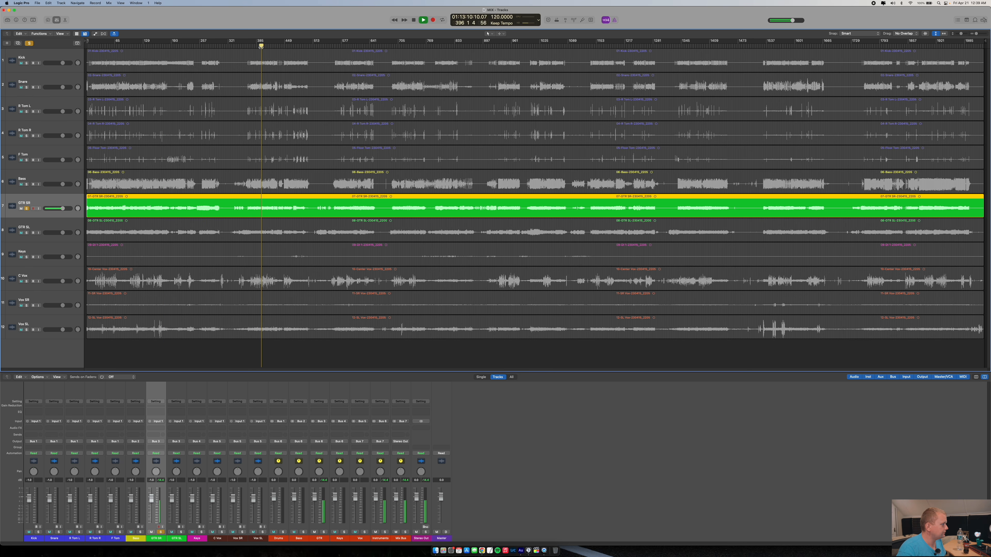
{"action": "left_click", "coordinate": [347, 46]}
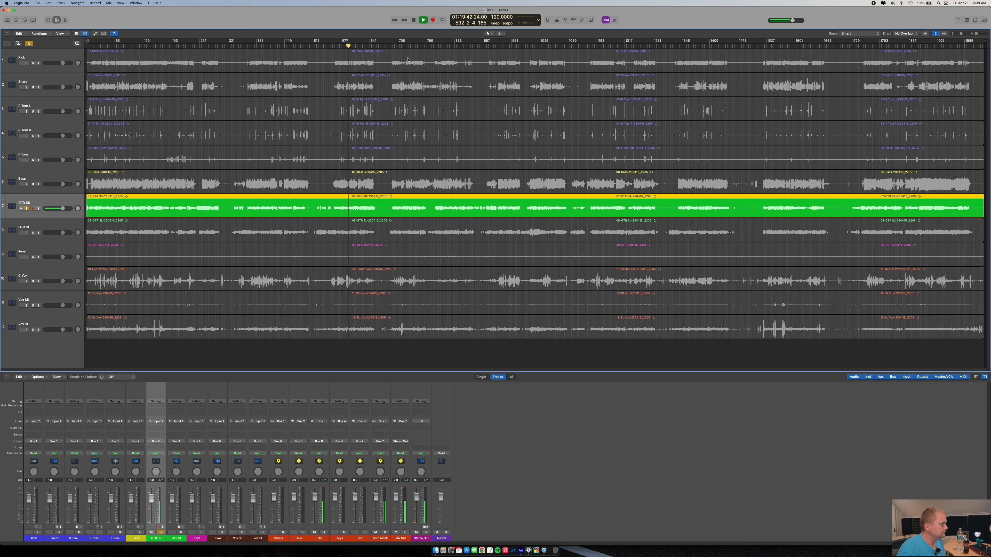
{"action": "key", "text": "space"}
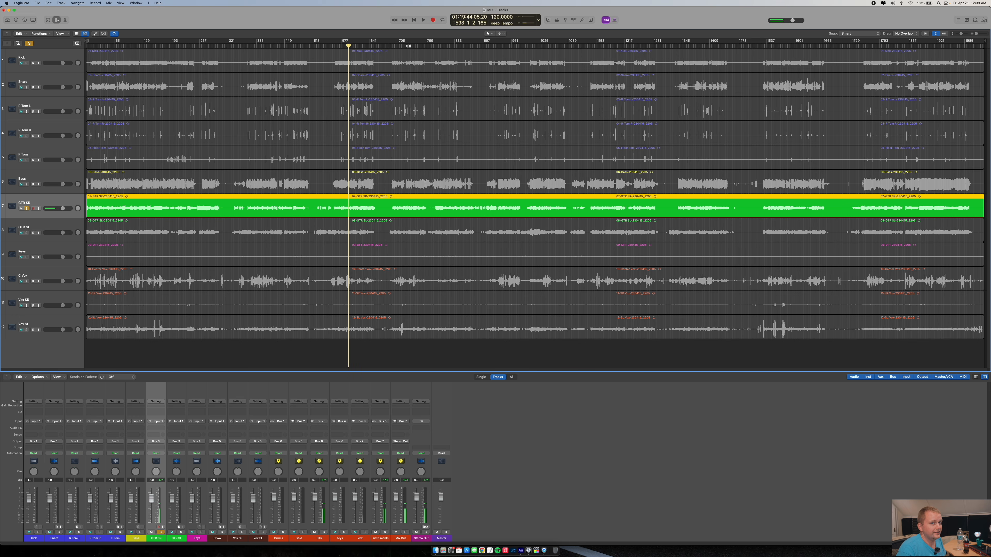
- Audition the soloed GTR SR track at several points from about bar 955 to bar 1789, and stop playback
{"action": "left_click", "coordinate": [451, 46]}
{"action": "left_click", "coordinate": [508, 45]}
{"action": "key", "text": "space"}
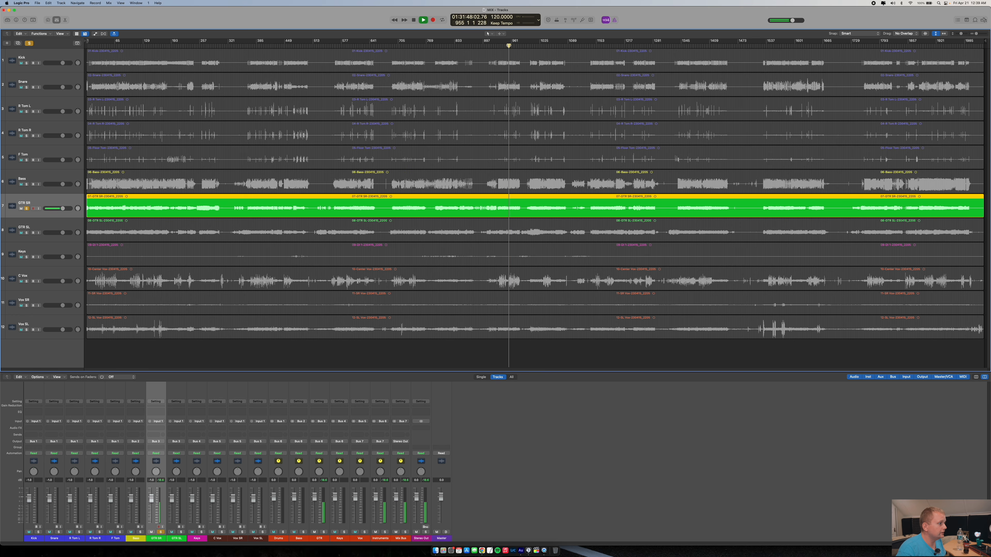
{"action": "left_click", "coordinate": [545, 46]}
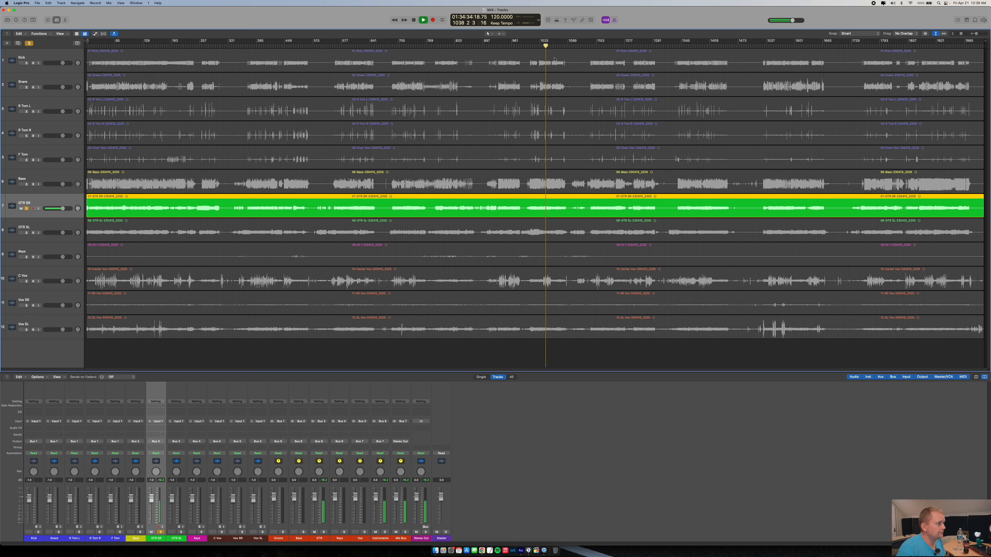
{"action": "left_click", "coordinate": [599, 46]}
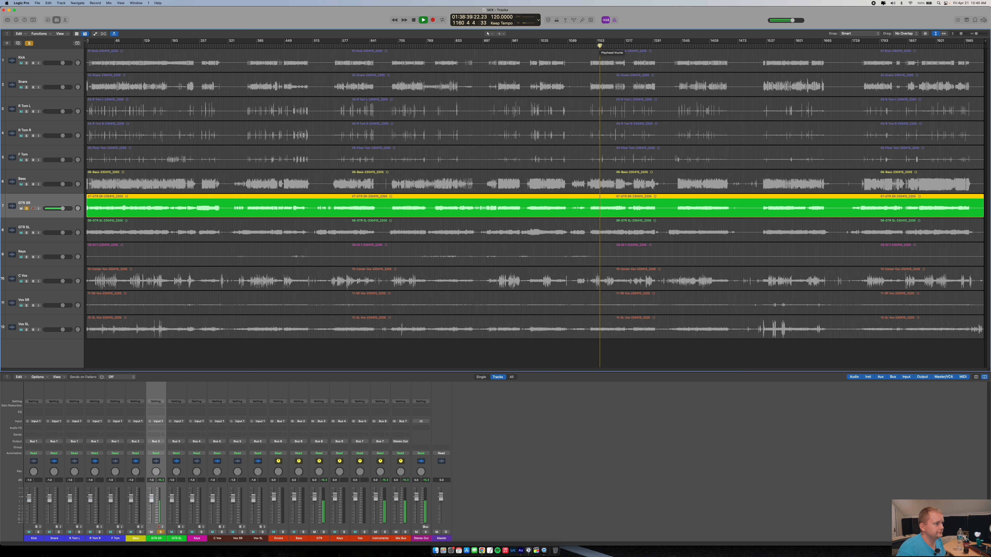
{"action": "left_click", "coordinate": [690, 46]}
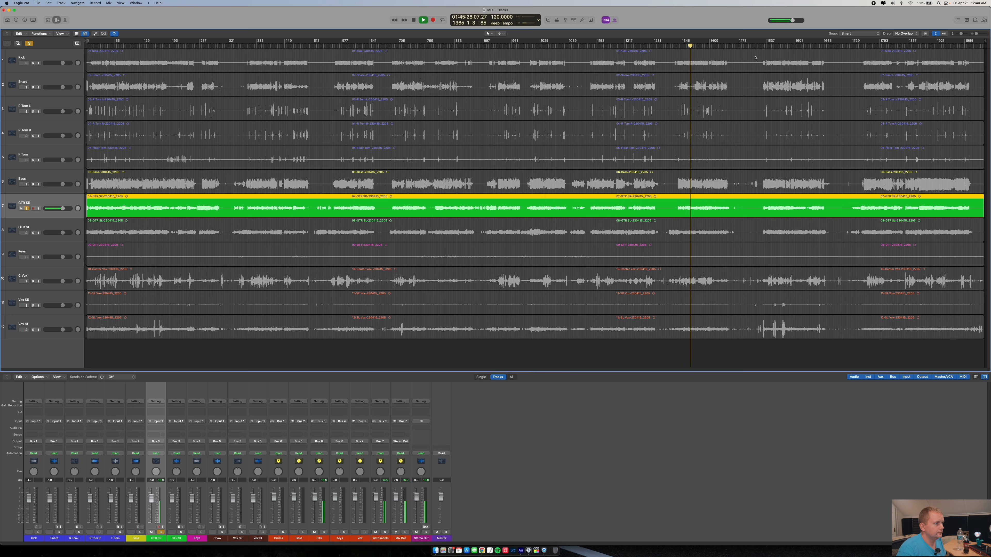
{"action": "left_click", "coordinate": [788, 45]}
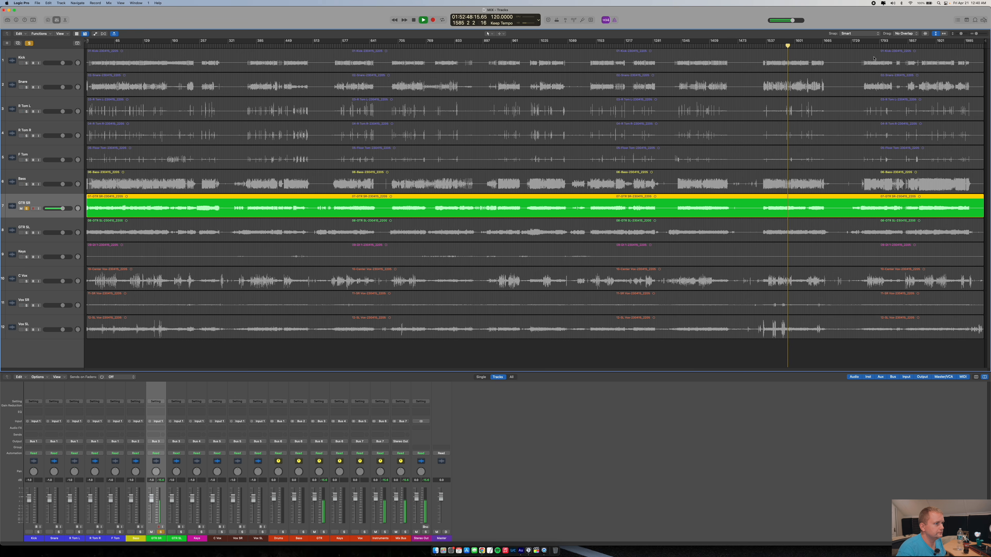
{"action": "left_click", "coordinate": [876, 46]}
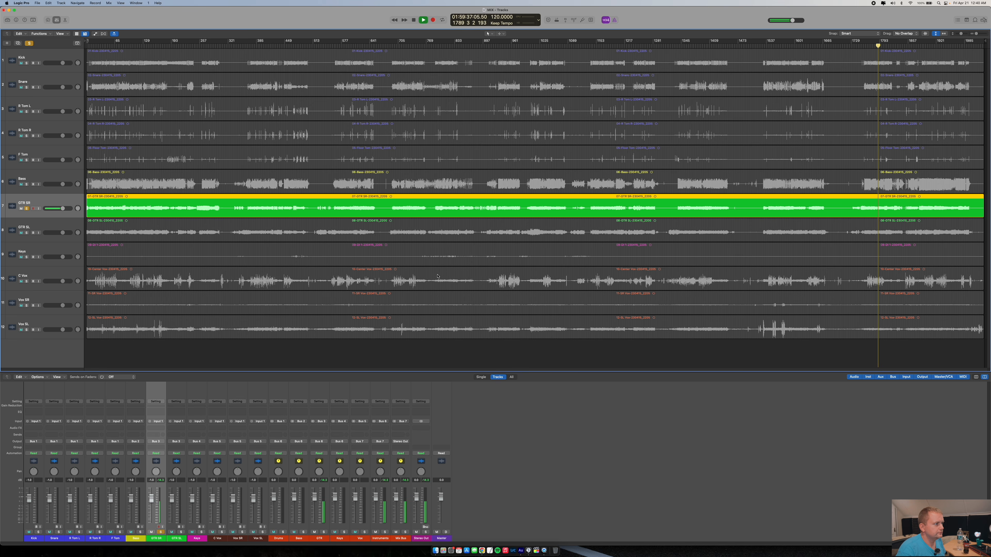
{"action": "key", "text": "space"}
- Solo GTR SL in place of GTR SR and listen at several points from bar 58 to about bar 565, stopping playback there
{"action": "left_click", "coordinate": [27, 233]}
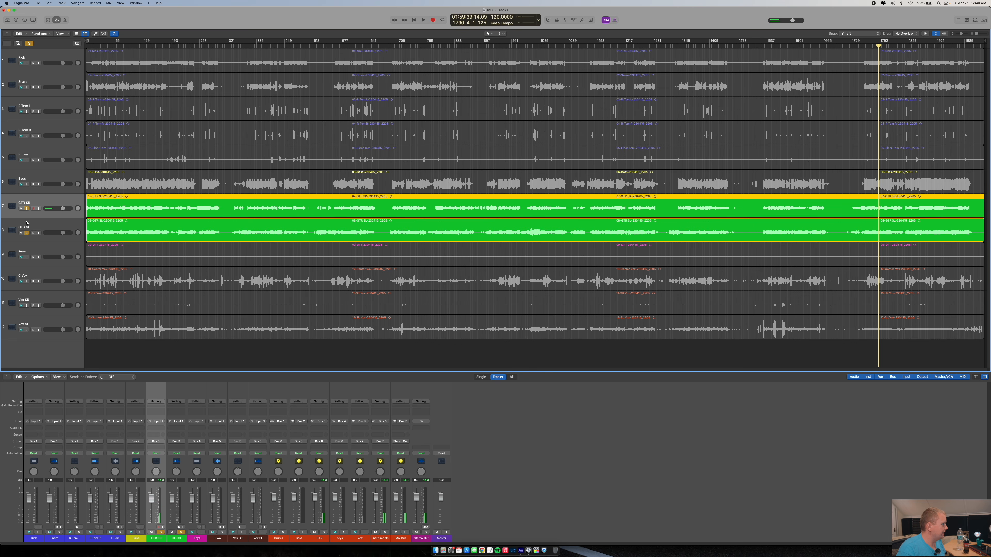
{"action": "left_click", "coordinate": [26, 209]}
{"action": "left_click", "coordinate": [112, 45]}
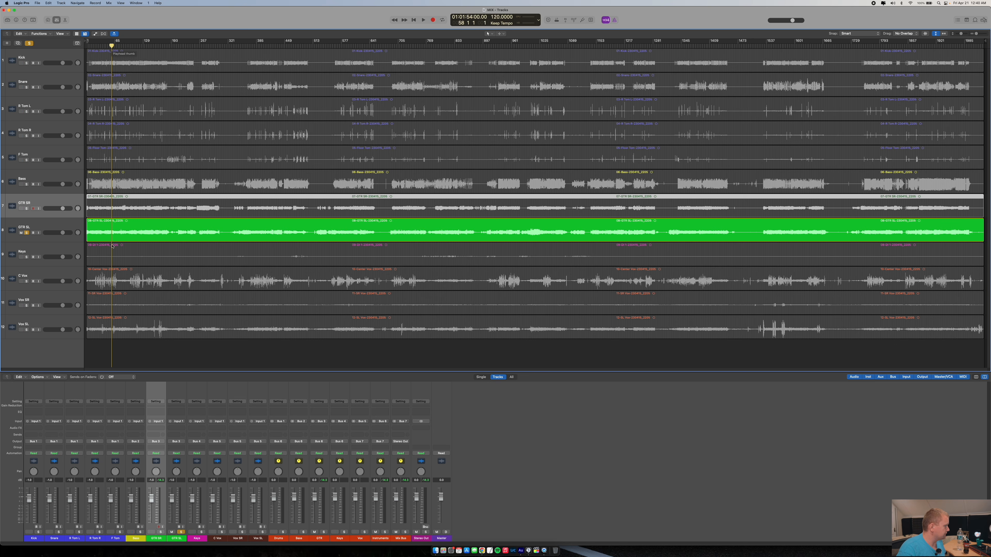
{"action": "key", "text": "space"}
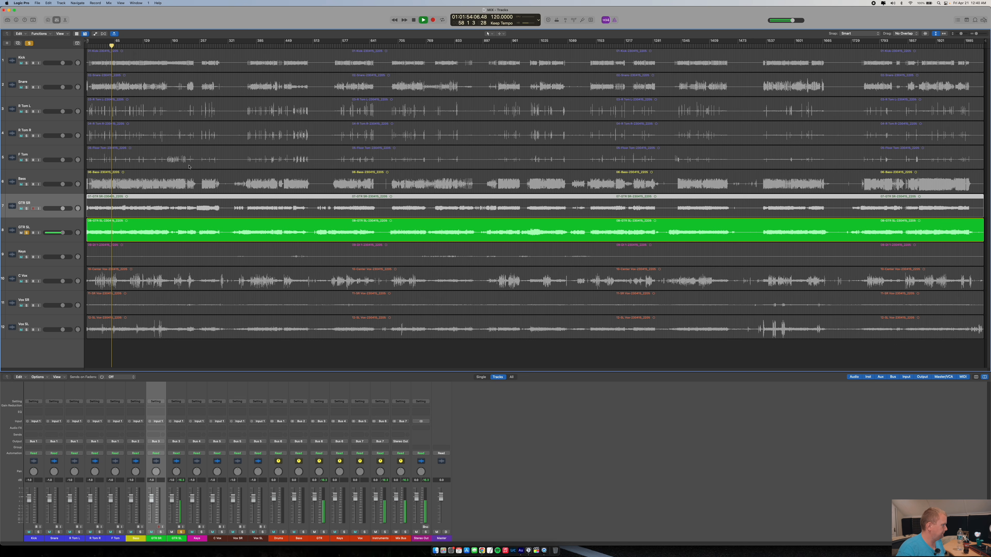
{"action": "left_click", "coordinate": [204, 46]}
{"action": "left_click", "coordinate": [255, 45]}
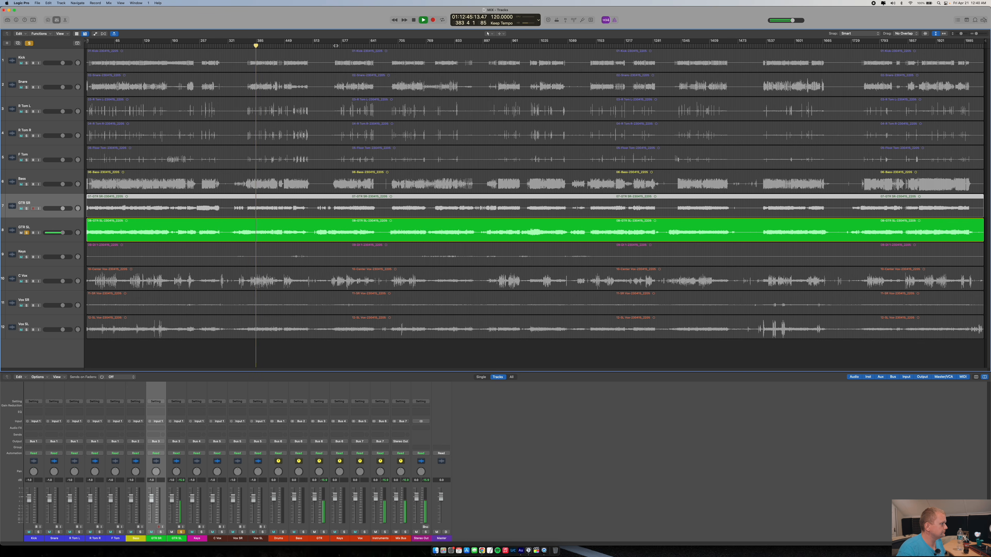
{"action": "left_click", "coordinate": [336, 46]}
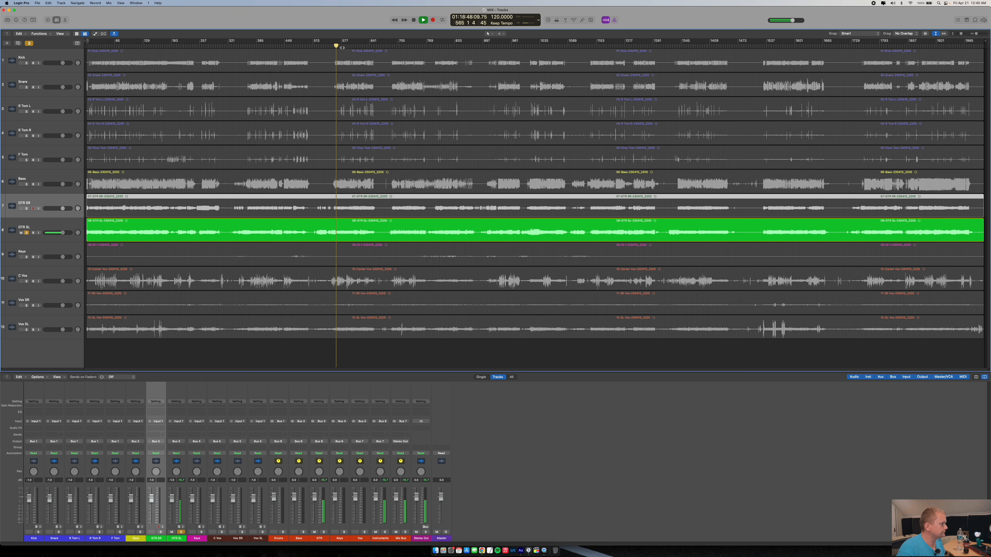
{"action": "key", "text": "space"}
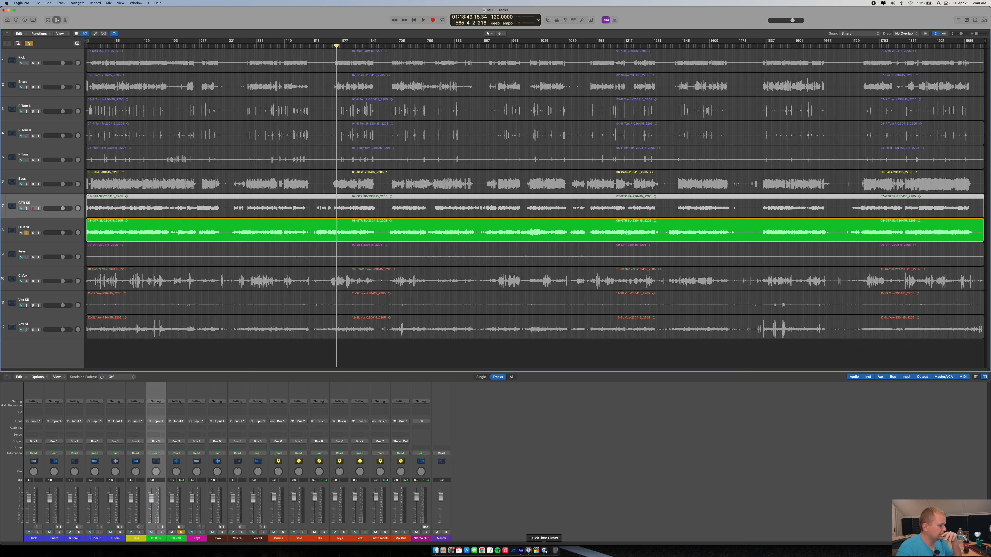
- Check the recorded waveform in Adobe Audition, and return to Logic Pro to play the soloed GTR SL track from about bar 717
{"action": "left_click", "coordinate": [521, 553]}
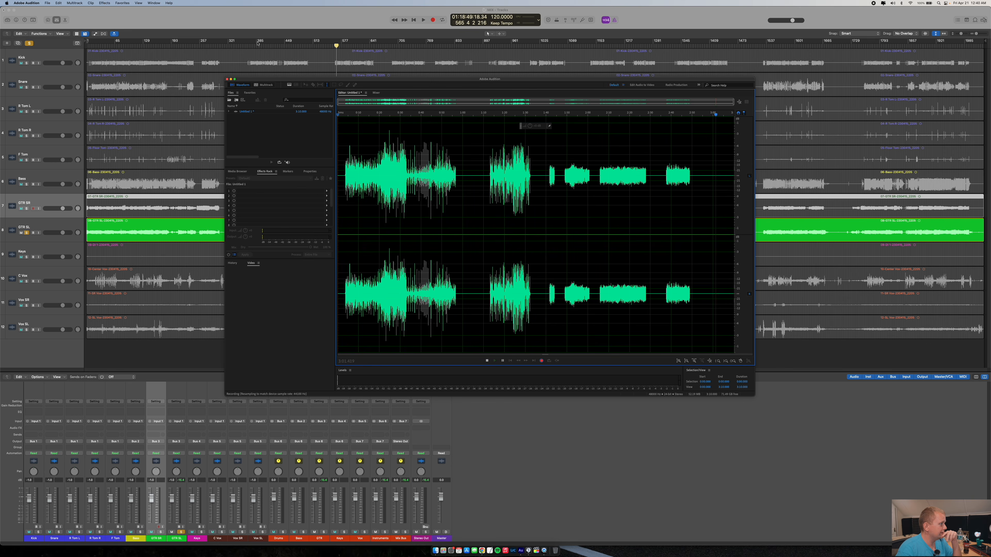
{"action": "left_click", "coordinate": [528, 551]}
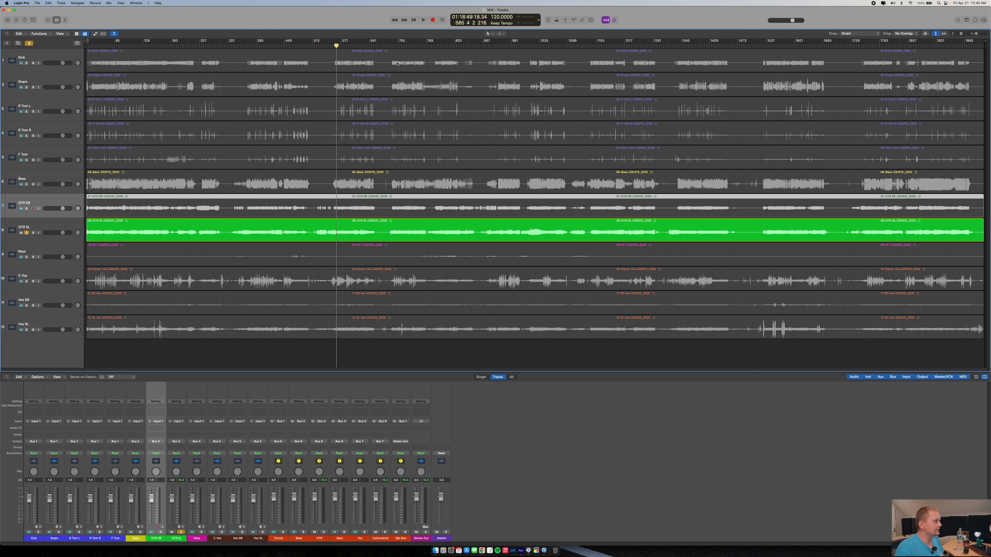
{"action": "left_click", "coordinate": [403, 41]}
{"action": "key", "text": "space"}
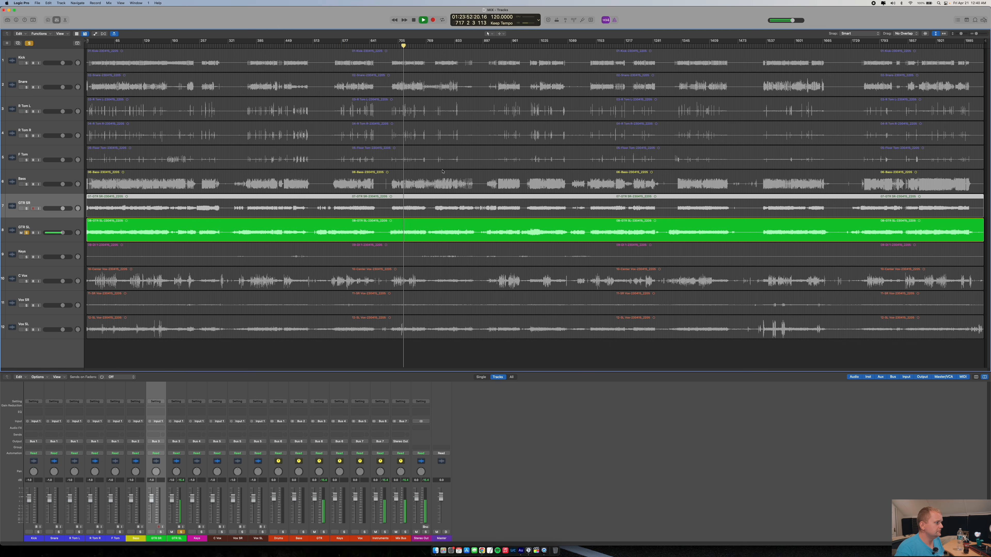
{"action": "key", "text": "space"}
- Solo the Keys track in place of GTR SL and play it from about bar 468
{"action": "left_click", "coordinate": [27, 233]}
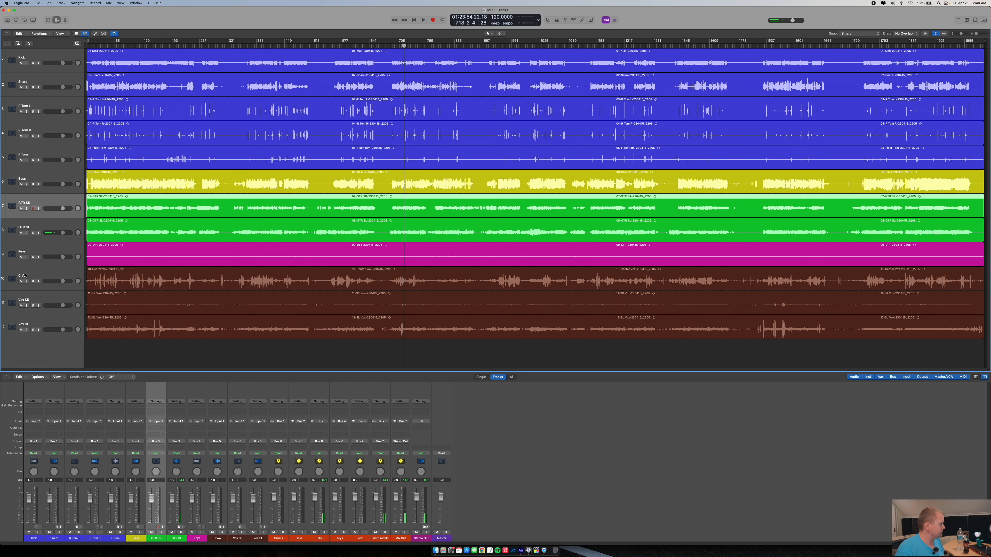
{"action": "left_click", "coordinate": [26, 257]}
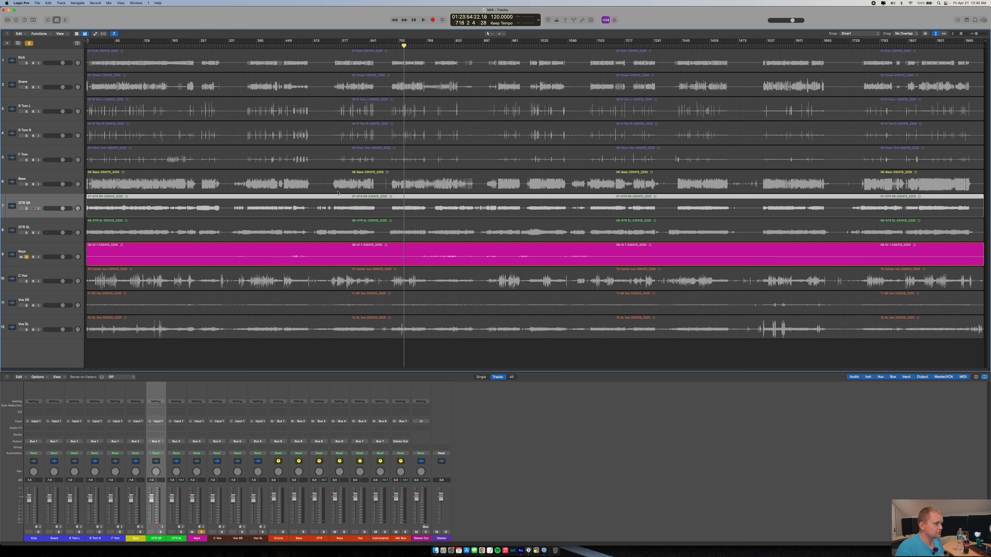
{"action": "left_click", "coordinate": [290, 47]}
{"action": "key", "text": "space"}
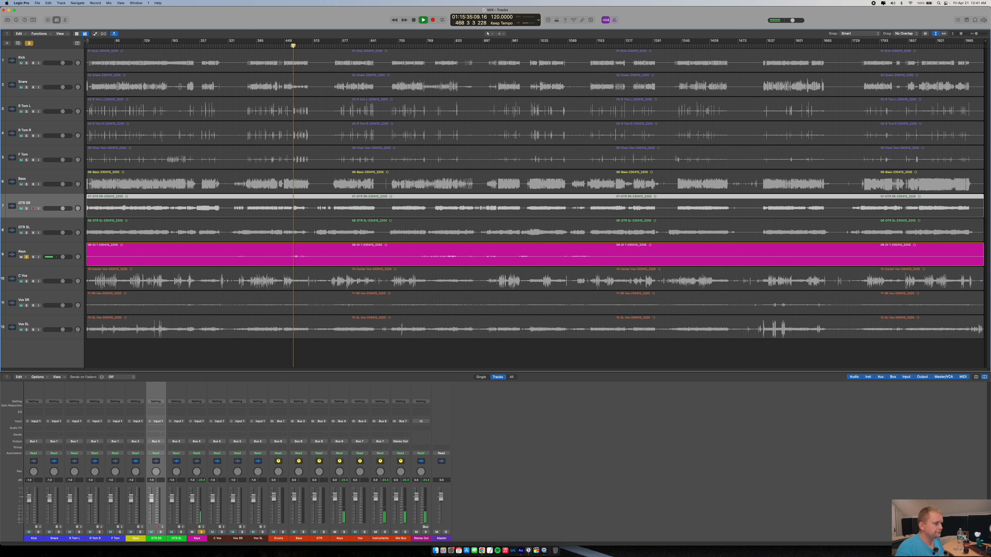
- Stop playback and raise the Keys region's gain to about +15 dB in the inspector, closing the inspector when finished
{"action": "left_click", "coordinate": [391, 248]}
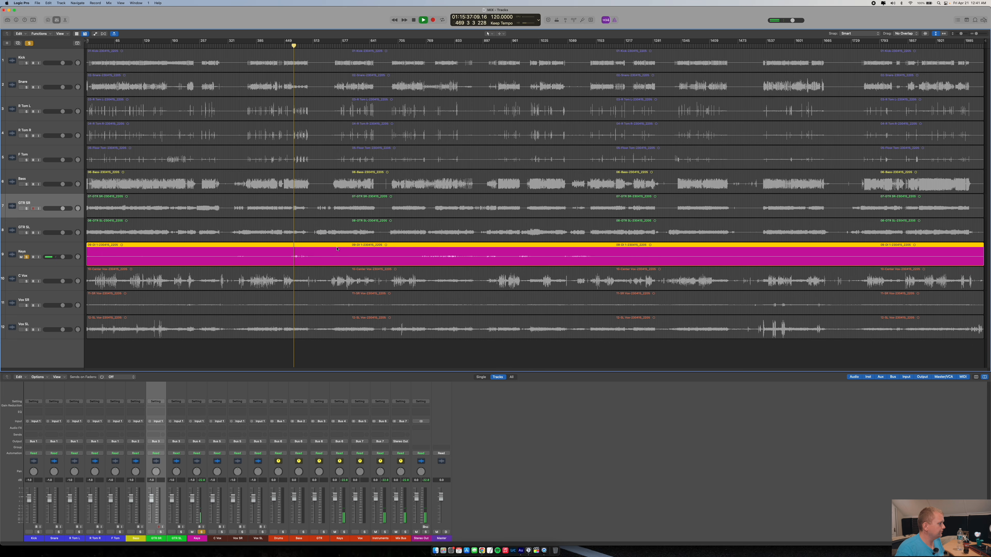
{"action": "key", "text": "space"}
{"action": "left_click", "coordinate": [15, 20]}
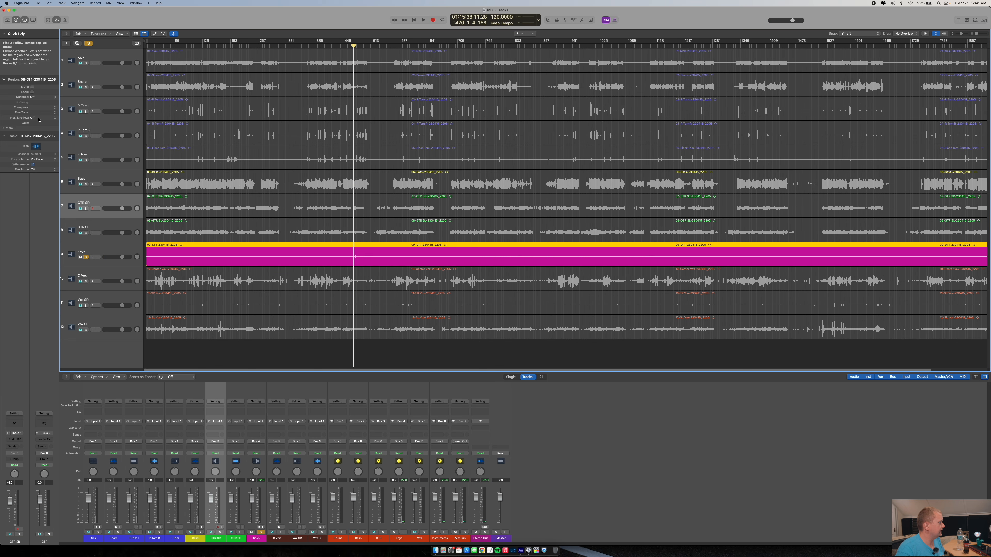
{"action": "left_click_drag", "start_coordinate": [35, 125], "coordinate": [32, 56]}
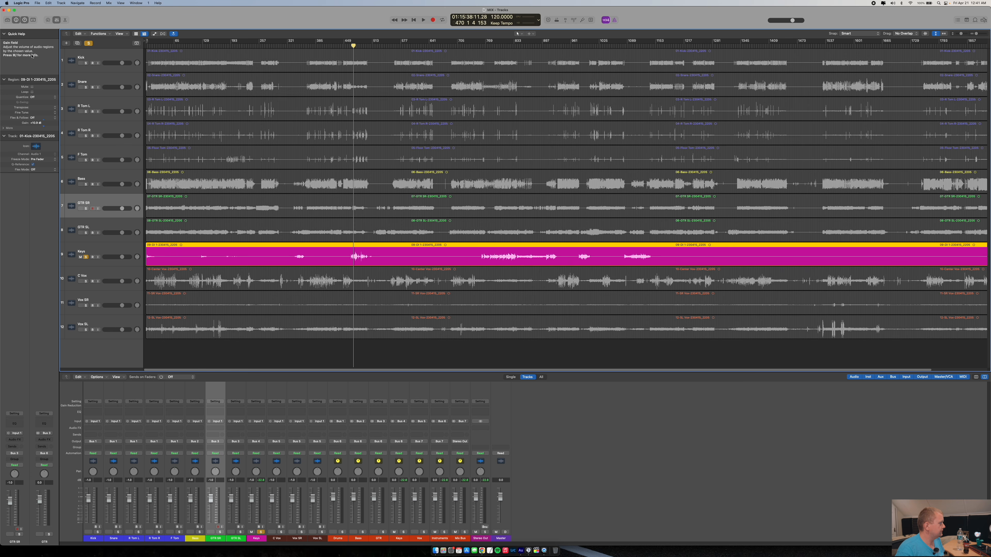
{"action": "left_click_drag", "start_coordinate": [32, 56], "coordinate": [32, 54]}
{"action": "left_click", "coordinate": [16, 20]}
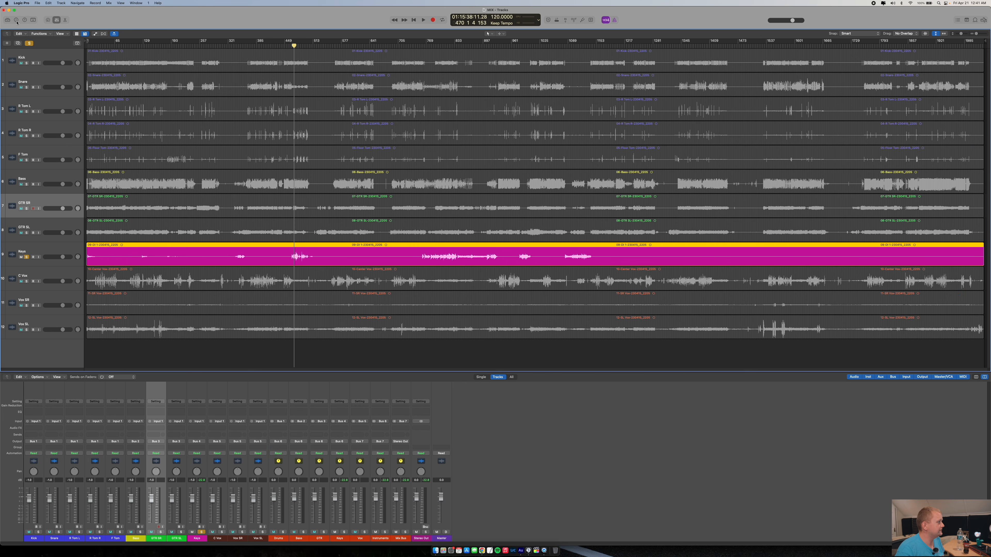
- Listen to the soloed Keys track from about bar 807 and around bar 1093, and stop playback
{"action": "left_click", "coordinate": [443, 43]}
{"action": "key", "text": "space"}
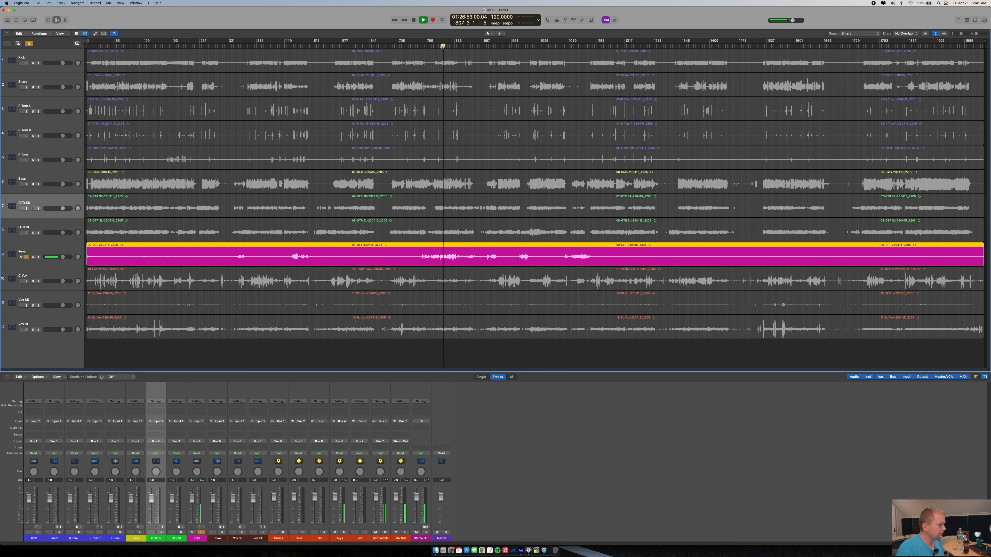
{"action": "left_click", "coordinate": [468, 46]}
{"action": "key", "text": "space"}
{"action": "left_click", "coordinate": [489, 46]}
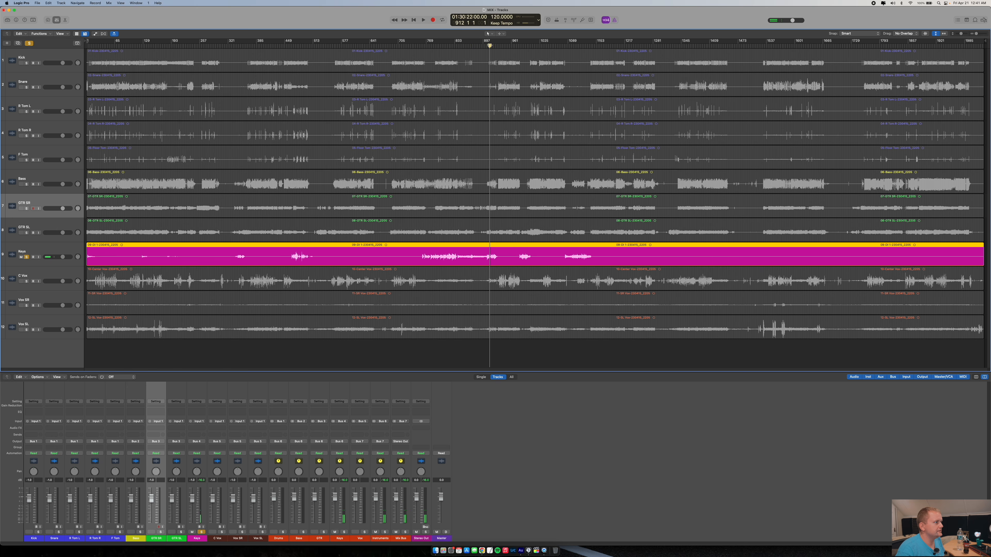
{"action": "left_click", "coordinate": [570, 46]}
{"action": "key", "text": "space"}
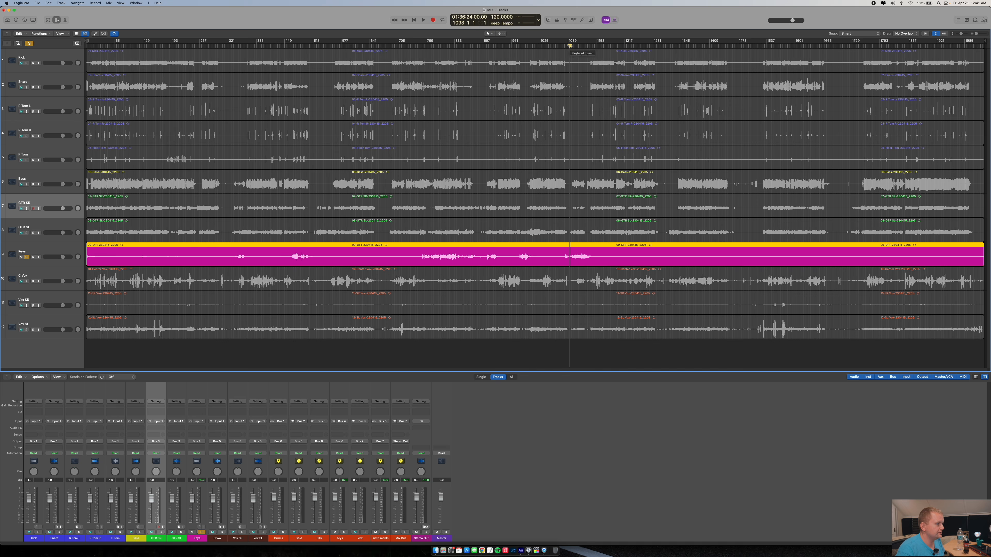
{"action": "key", "text": "space"}
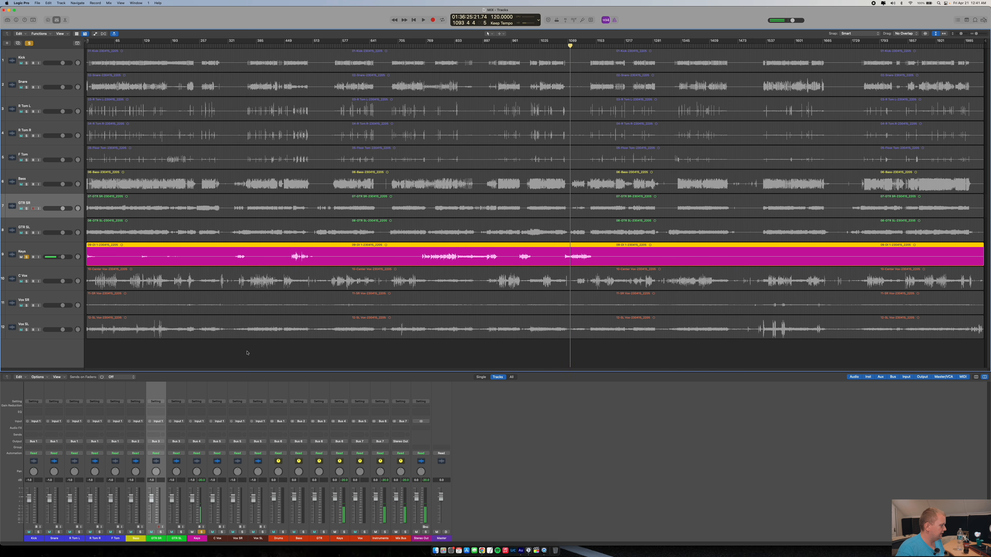
- Solo the C Vox track in place of Keys and play it from bar 392
{"action": "left_click", "coordinate": [27, 257]}
{"action": "left_click", "coordinate": [26, 281]}
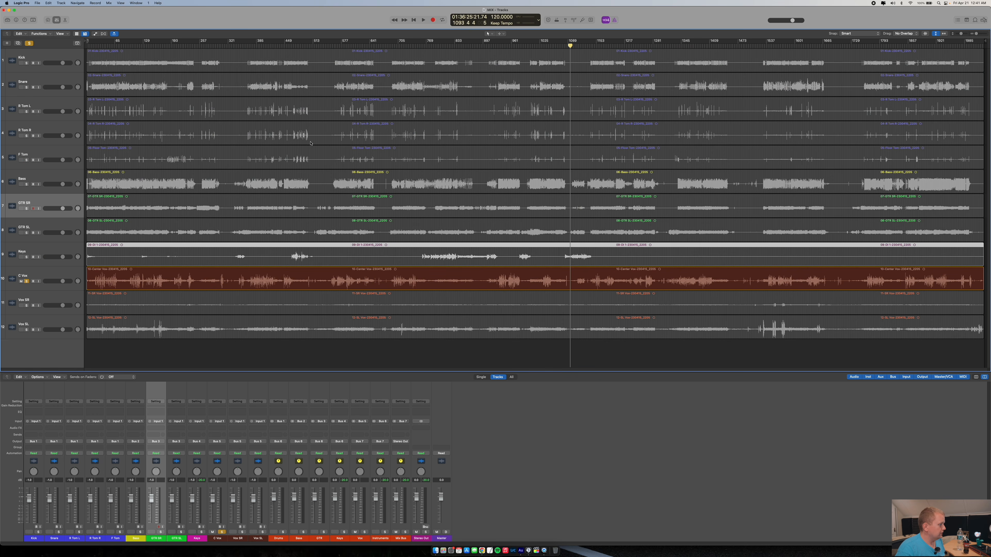
{"action": "left_click", "coordinate": [259, 46]}
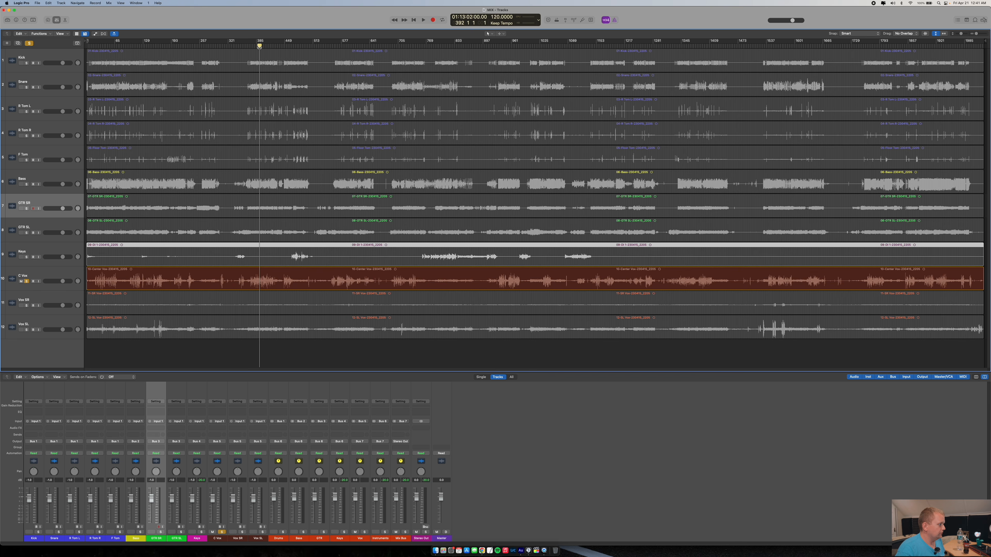
{"action": "key", "text": "space"}
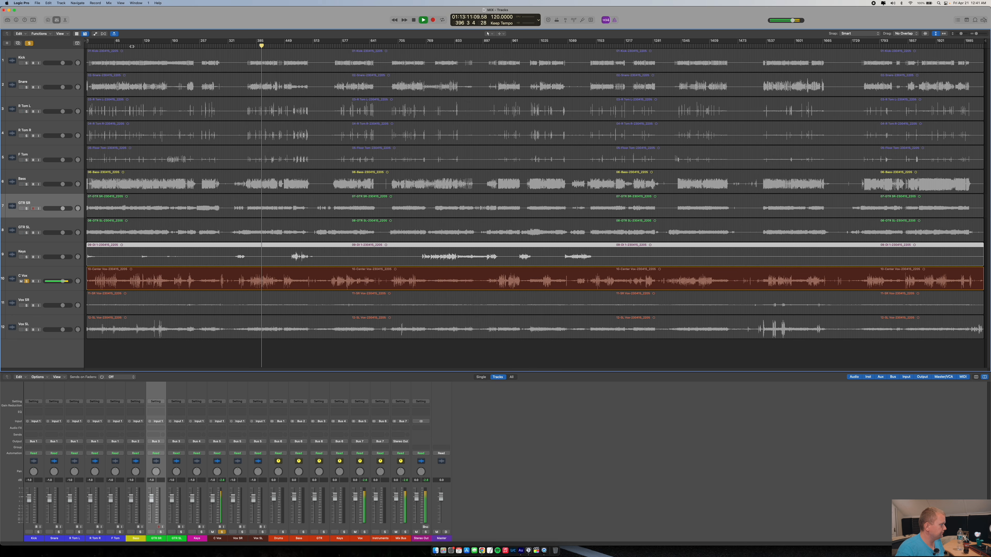
- Listen to the soloed C Vox track at several spots, including around bars 116, 968, 1206 and 1572
{"action": "left_click", "coordinate": [136, 45]}
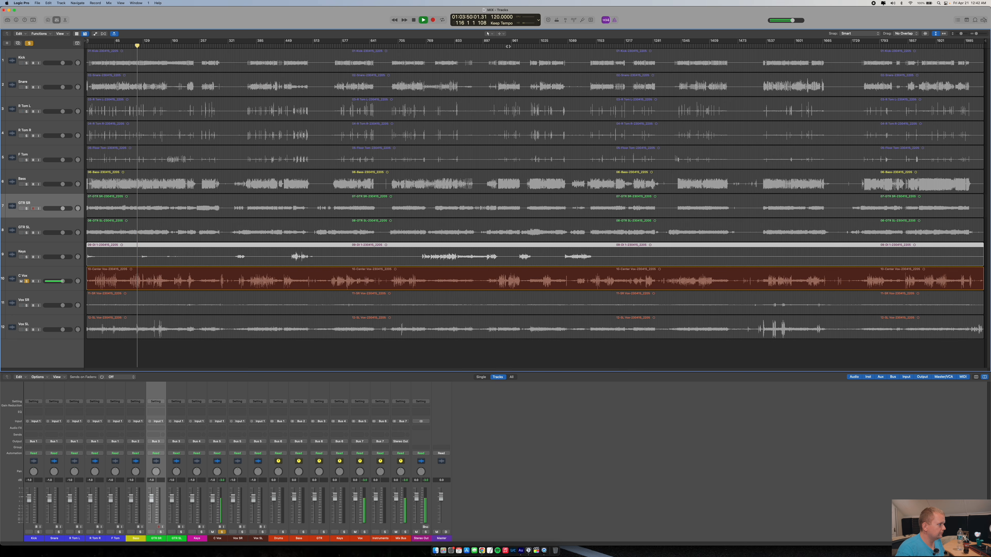
{"action": "left_click", "coordinate": [514, 46]}
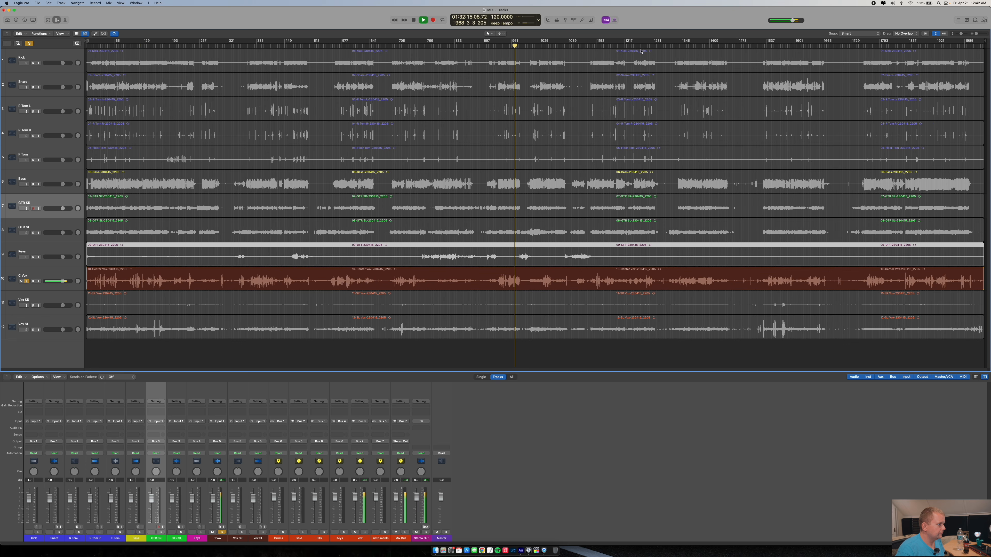
{"action": "left_click", "coordinate": [620, 46]}
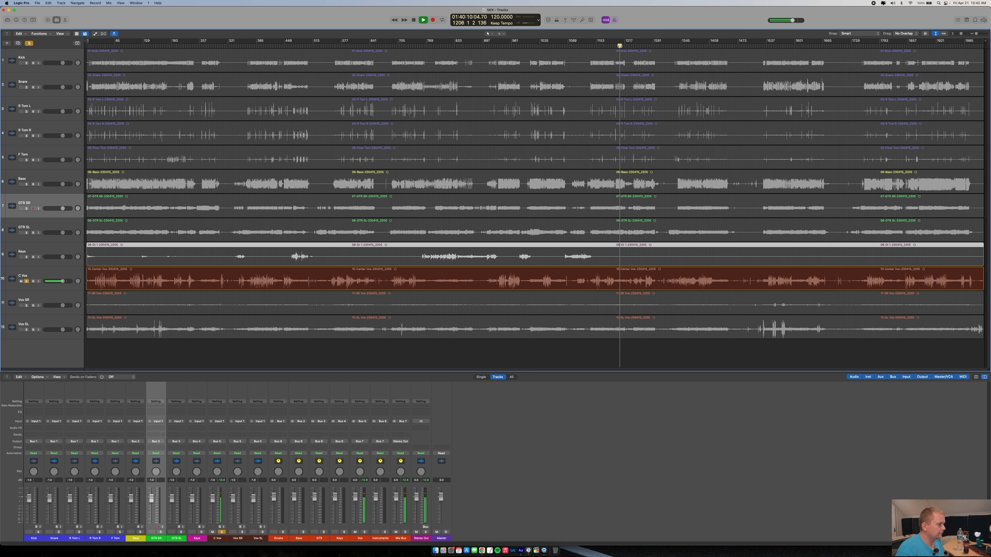
{"action": "left_click", "coordinate": [632, 45]}
{"action": "left_click", "coordinate": [648, 46]}
{"action": "left_click", "coordinate": [687, 46]}
{"action": "left_click", "coordinate": [780, 46]}
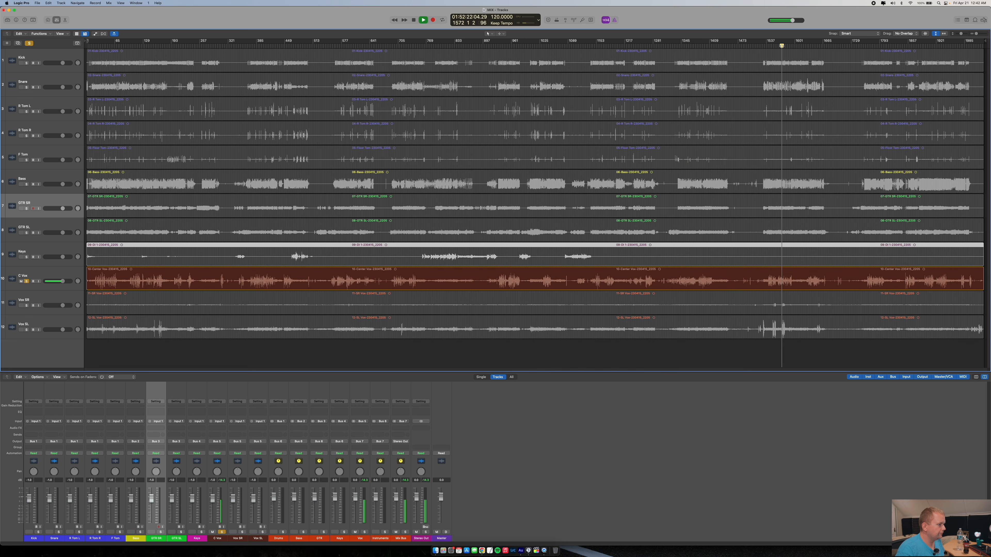
- Solo Vox SR in place of C Vox and raise its region's gain to about +4 dB, checking it by ear near bar 1574
{"action": "key", "text": "space"}
{"action": "left_click", "coordinate": [876, 46]}
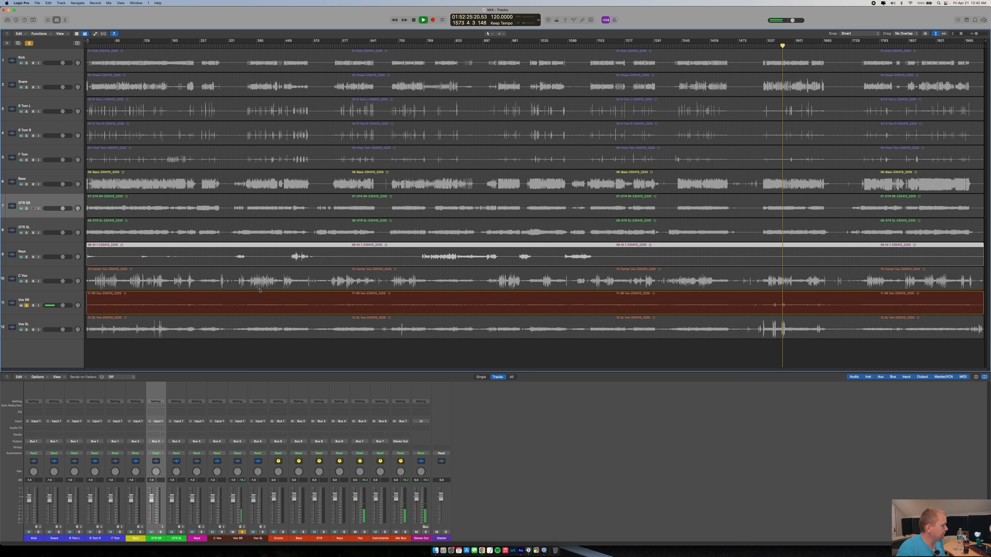
{"action": "left_click", "coordinate": [177, 302]}
{"action": "key", "text": "space"}
{"action": "left_click", "coordinate": [17, 21]}
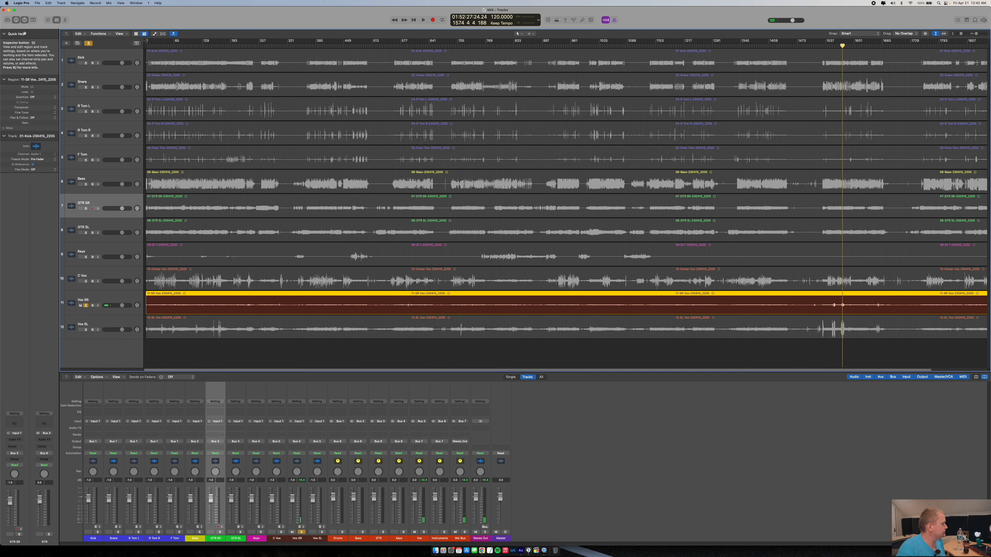
{"action": "left_click_drag", "start_coordinate": [32, 125], "coordinate": [37, 96]}
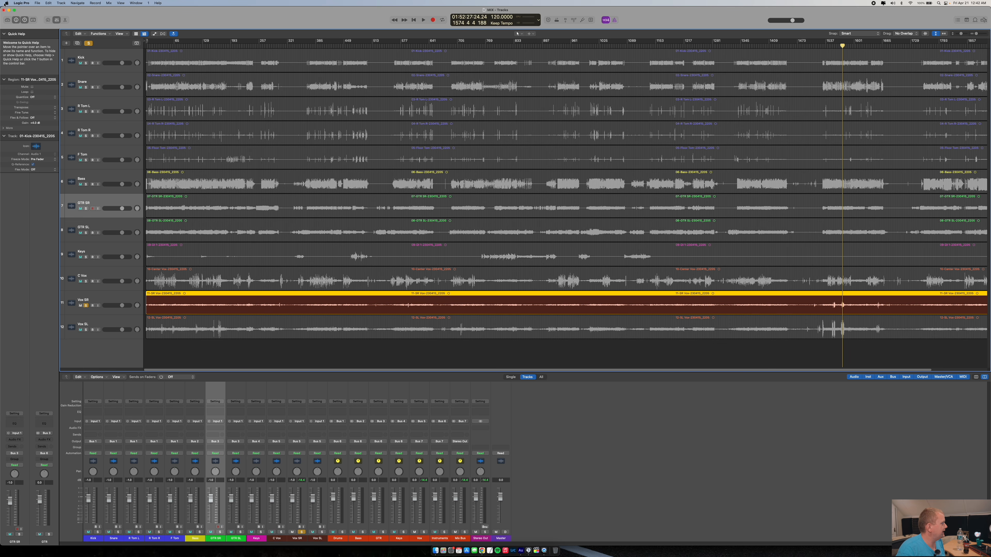
{"action": "left_click", "coordinate": [16, 19]}
{"action": "key", "text": "space"}
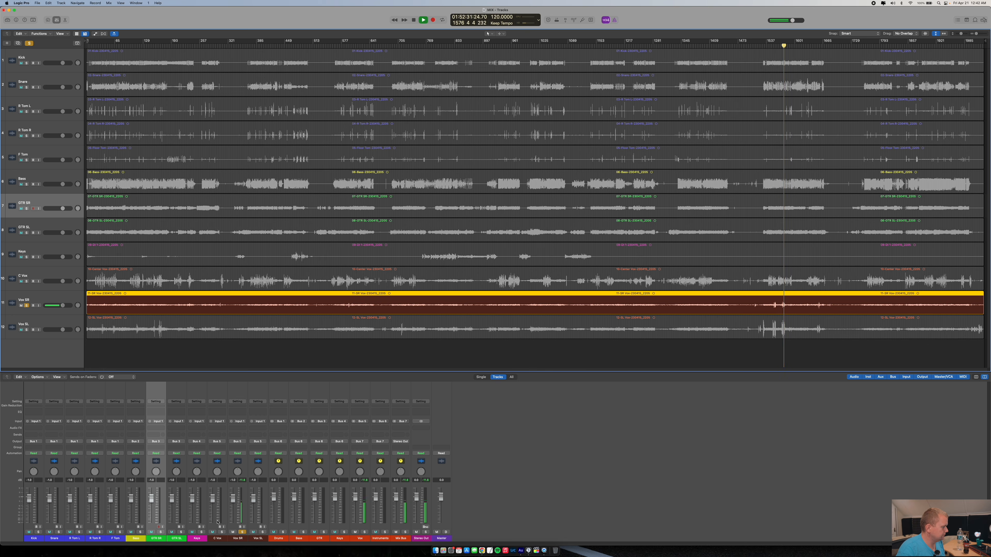
{"action": "key", "text": "space"}
- Solo the Vox SL track in place of Vox SR and play it from bar 1550
{"action": "left_click", "coordinate": [243, 532]}
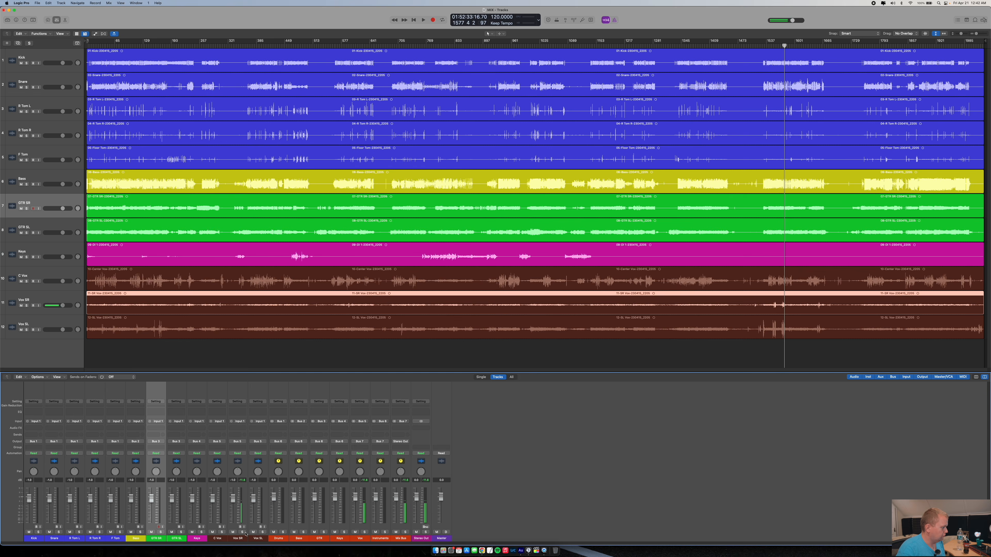
{"action": "left_click", "coordinate": [262, 533]}
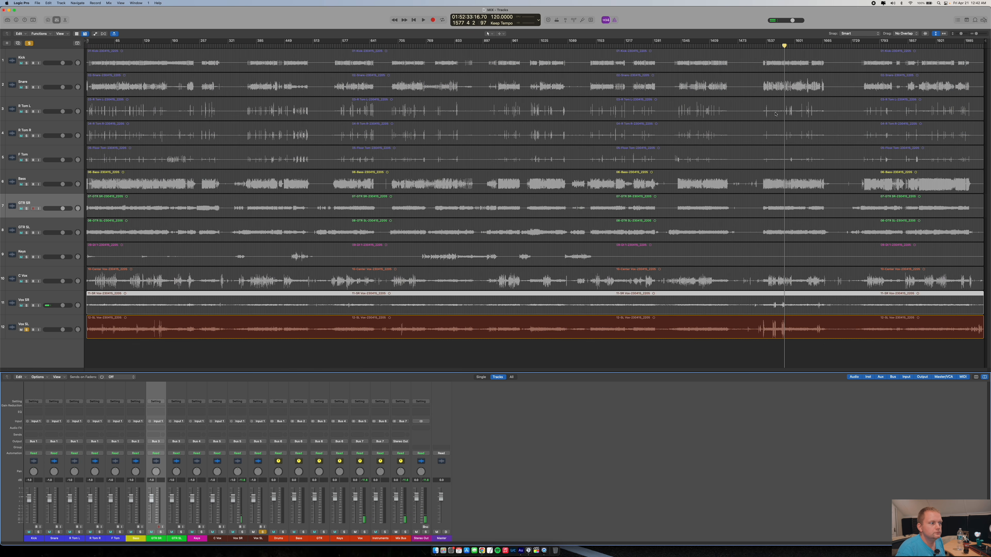
{"action": "key", "text": "space"}
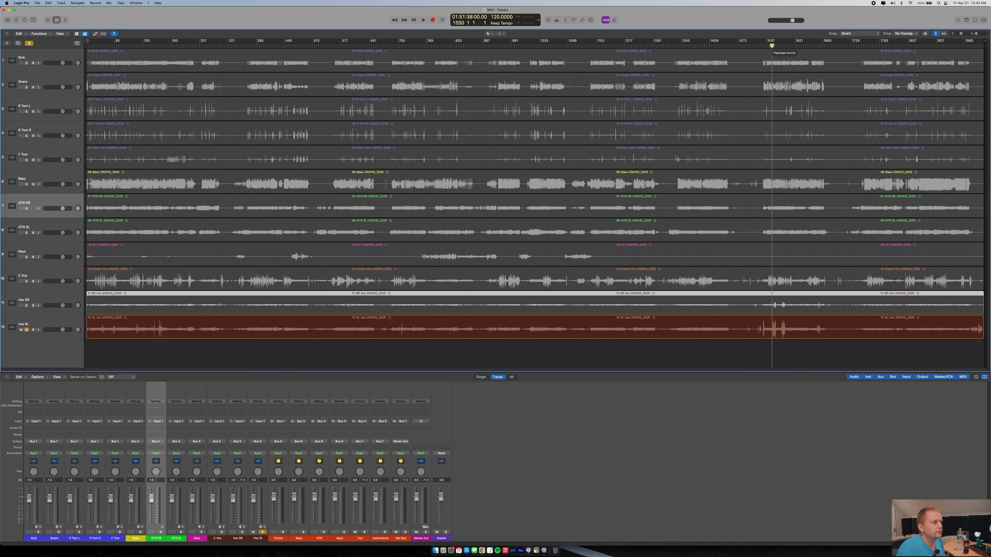
{"action": "key", "text": "space"}
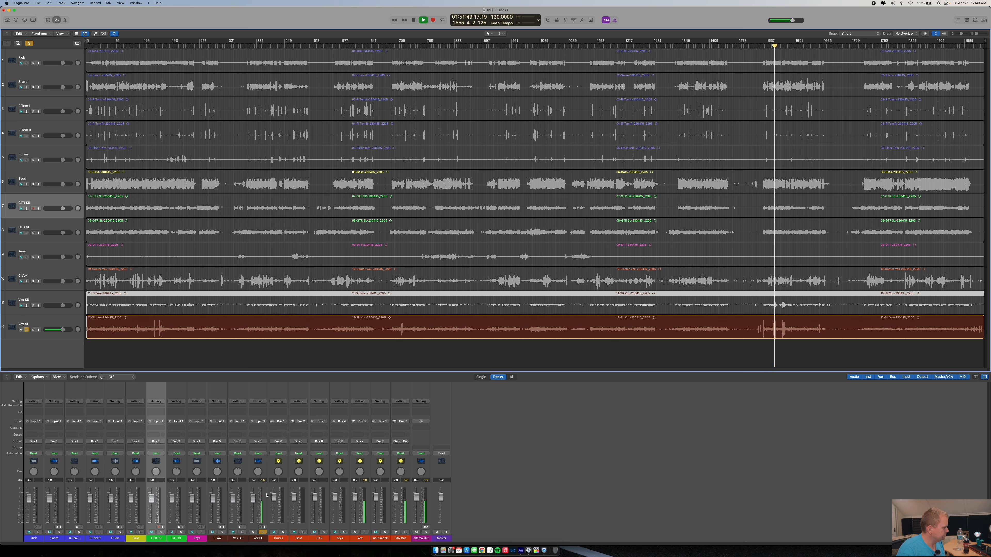
- Stop playback and lower the Vox SL region's gain to about -3 dB in the inspector, closing the inspector when finished
{"action": "key", "text": "space"}
{"action": "left_click", "coordinate": [349, 331]}
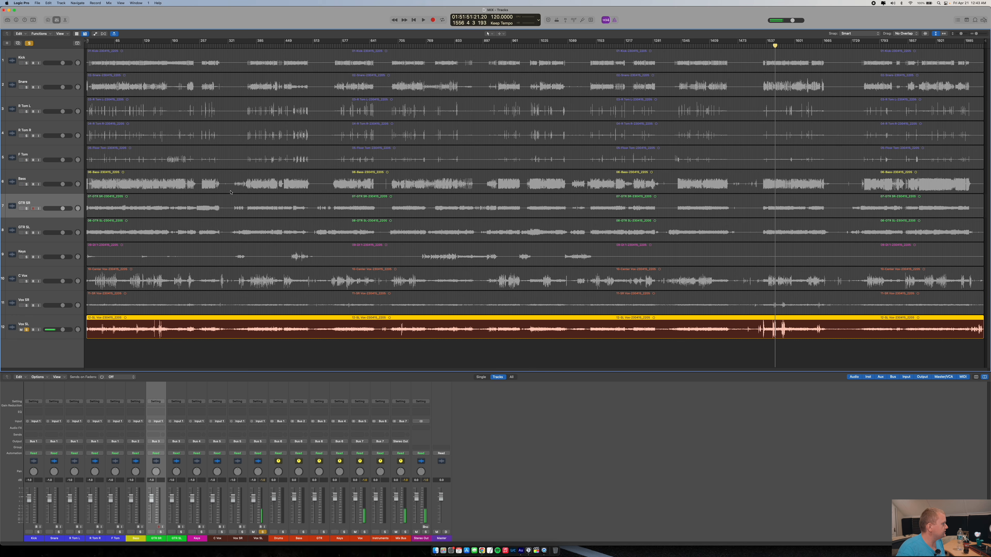
{"action": "left_click", "coordinate": [20, 20]}
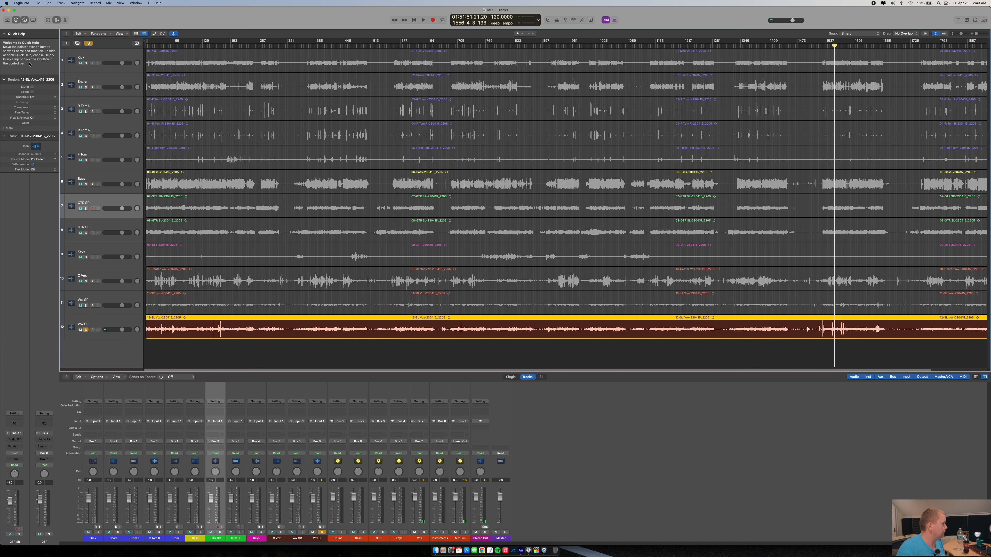
{"action": "left_click_drag", "start_coordinate": [33, 125], "coordinate": [35, 141]}
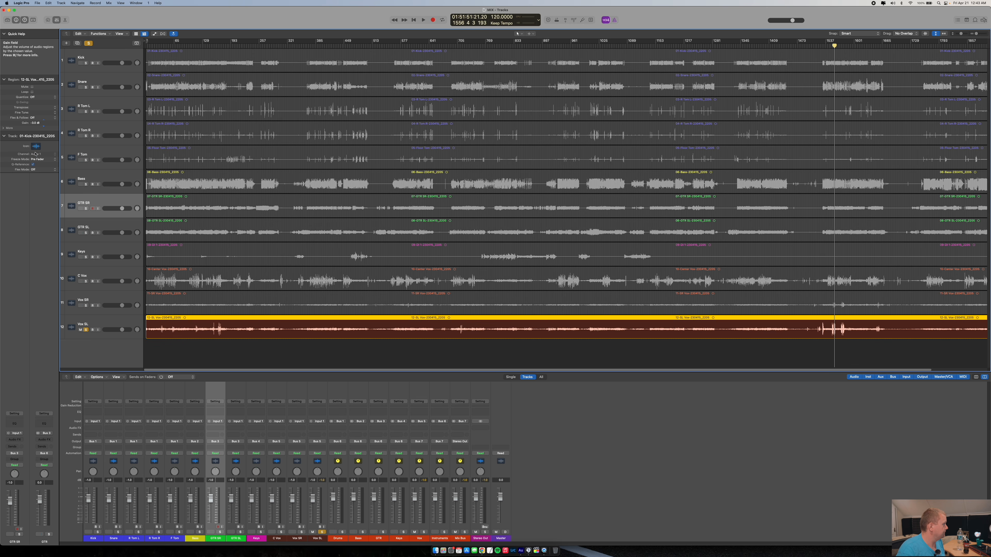
{"action": "left_click", "coordinate": [20, 20]}
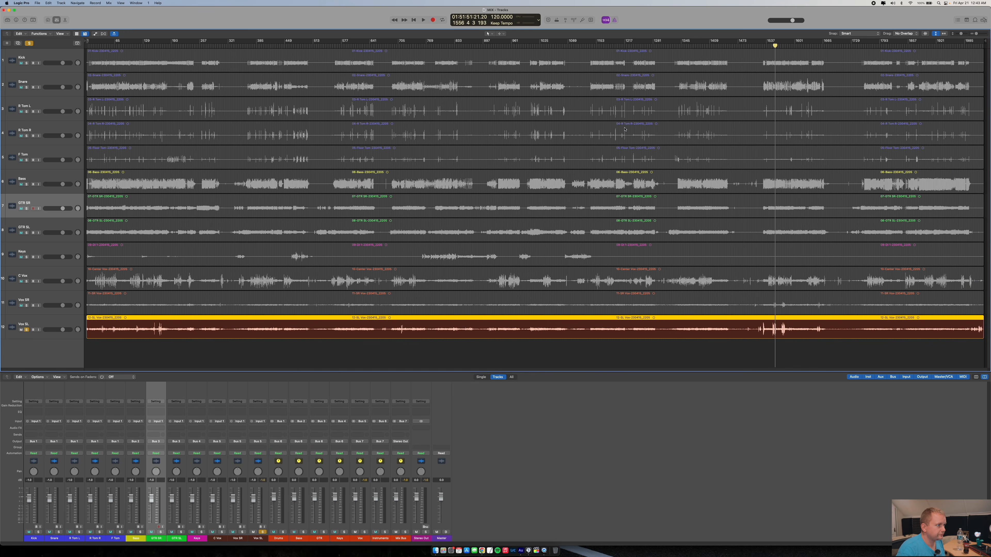
- Replay the soloed Vox SL track from bar 1554, stop playback and clear the solo
{"action": "left_click", "coordinate": [774, 46]}
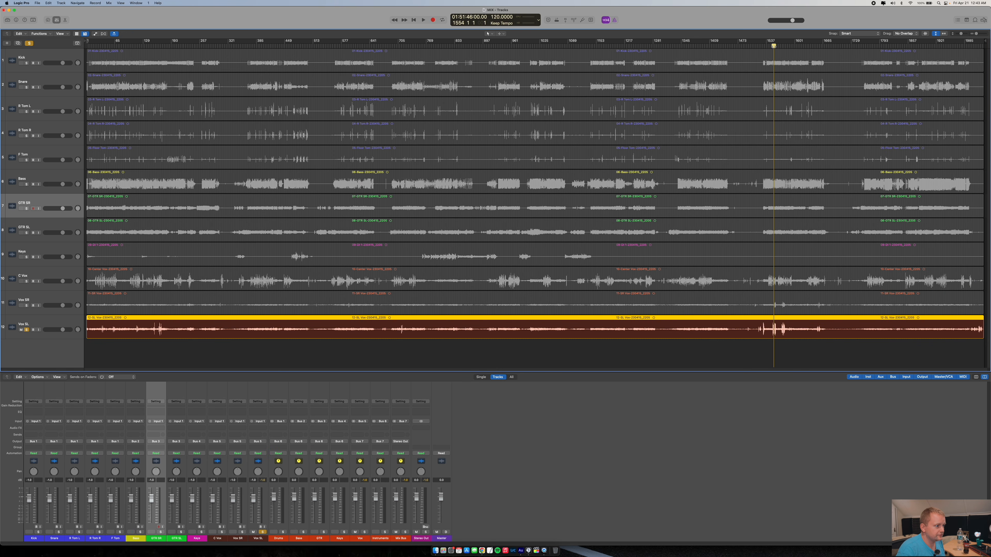
{"action": "key", "text": "space"}
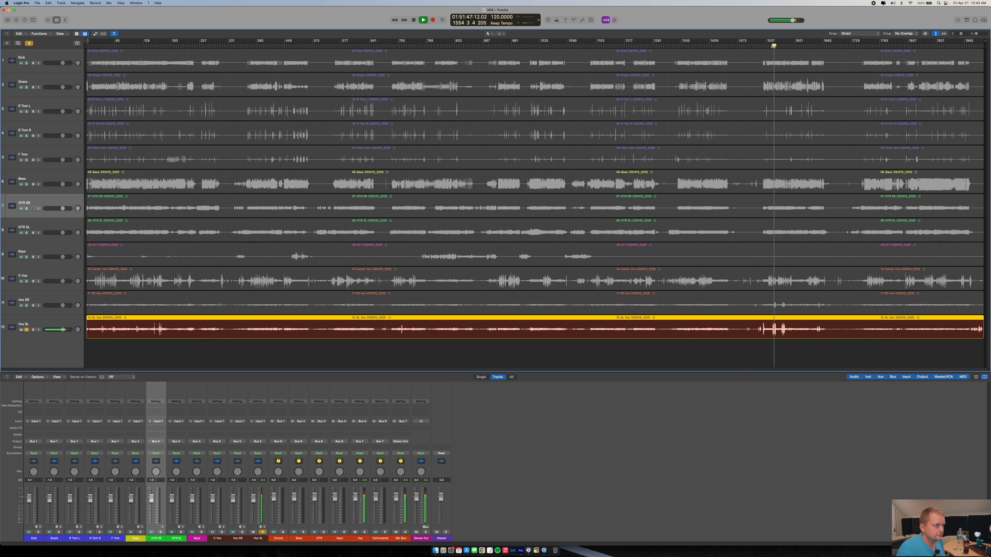
{"action": "key", "text": "space"}
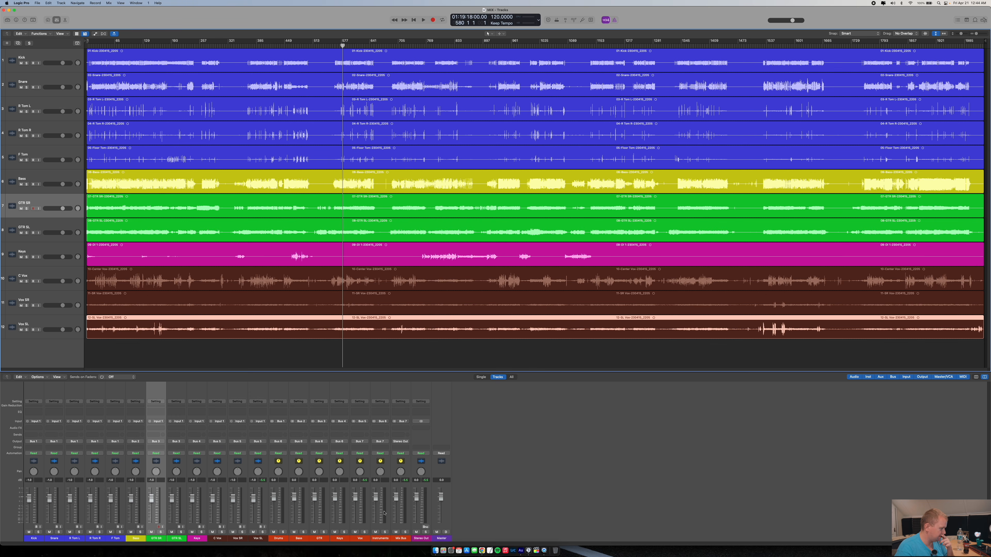
- Insert the MultiMeter plug-in on the Stereo Out channel and move its window clear of the tracks and channel strips
{"action": "left_click", "coordinate": [422, 429]}
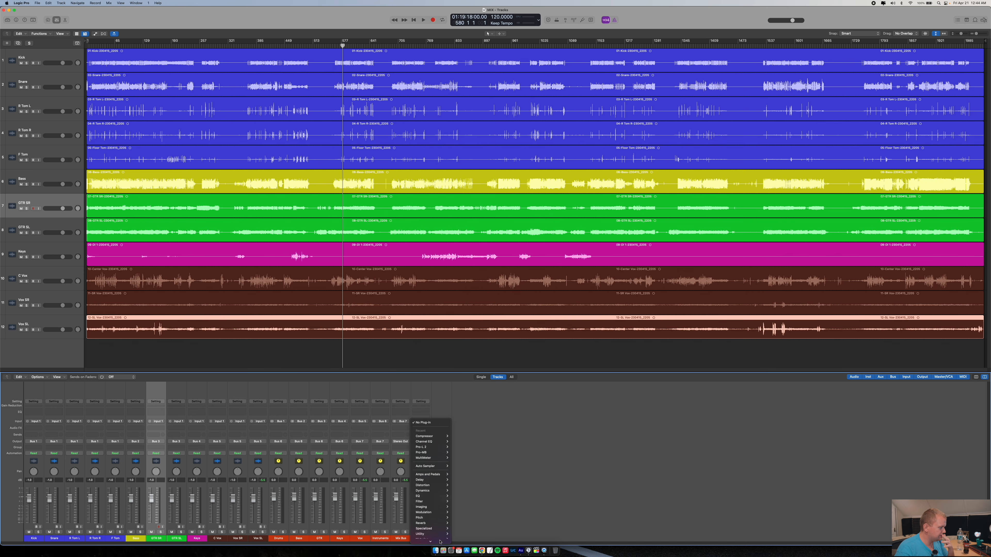
{"action": "mouse_move", "coordinate": [434, 529]}
{"action": "mouse_move", "coordinate": [471, 536]}
{"action": "left_click", "coordinate": [492, 535]}
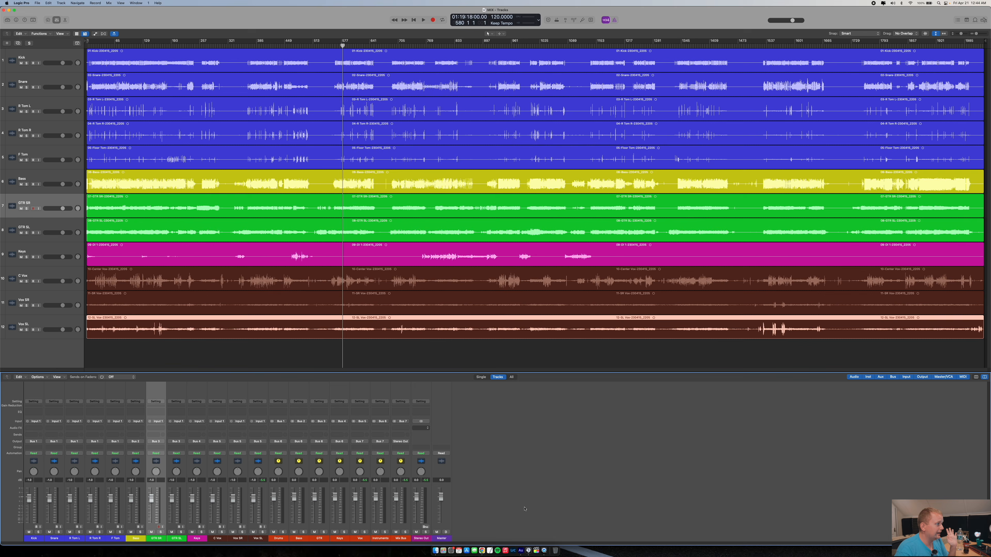
{"action": "left_click_drag", "start_coordinate": [390, 78], "coordinate": [683, 311]}
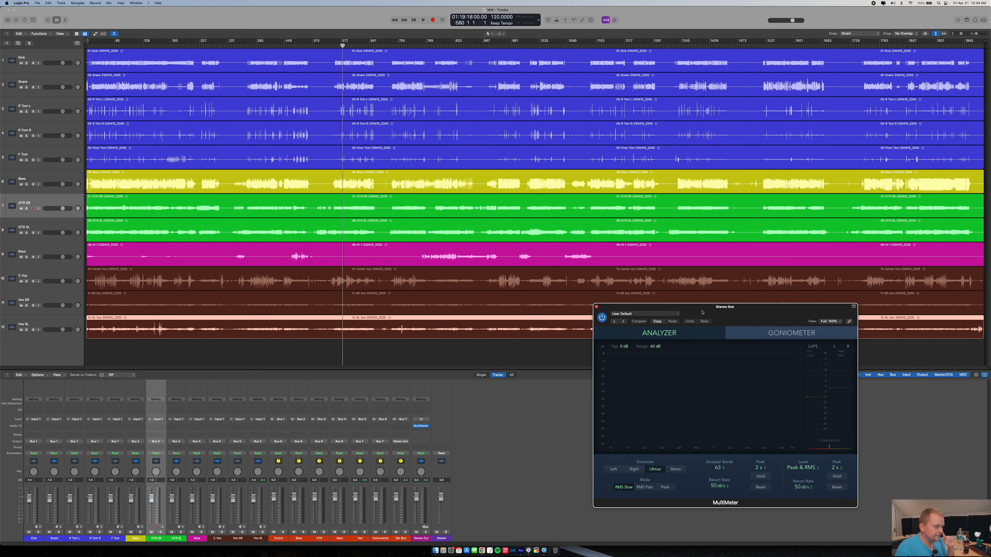
{"action": "left_click_drag", "start_coordinate": [701, 312], "coordinate": [836, 363]}
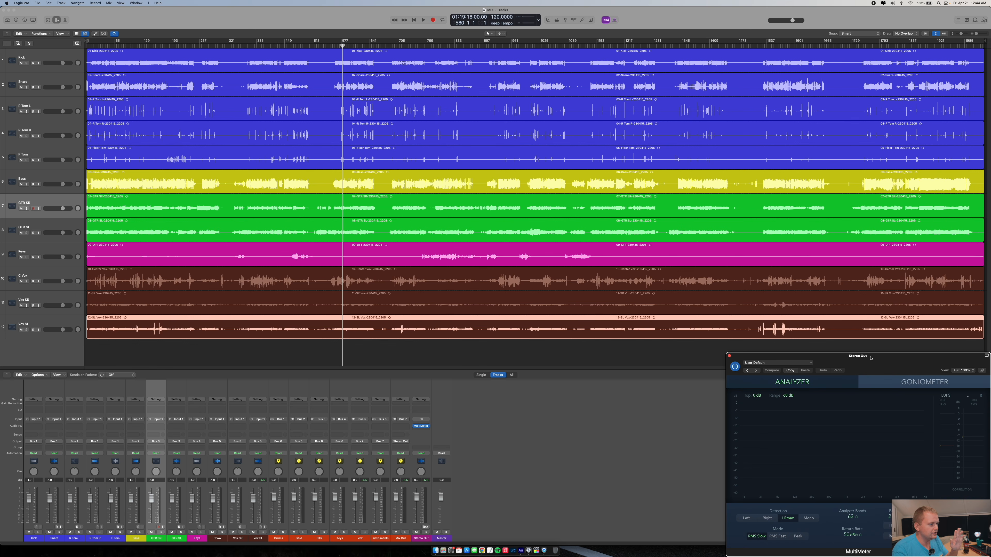
- Check the recorded waveform in Adobe Audition, and back in Logic Pro compare the MultiMeter's Goniometer view with its Analyzer view
{"action": "left_click", "coordinate": [521, 551]}
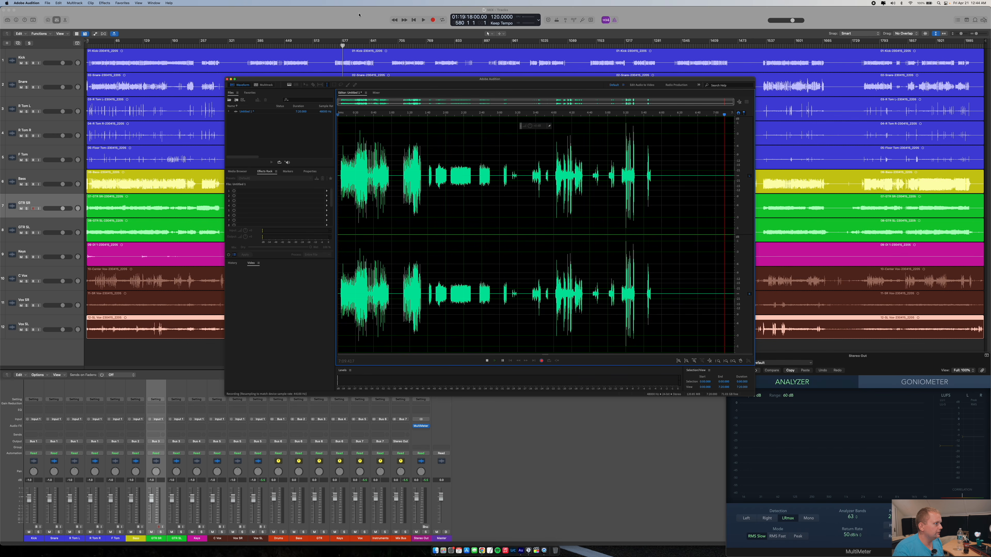
{"action": "left_click", "coordinate": [528, 551]}
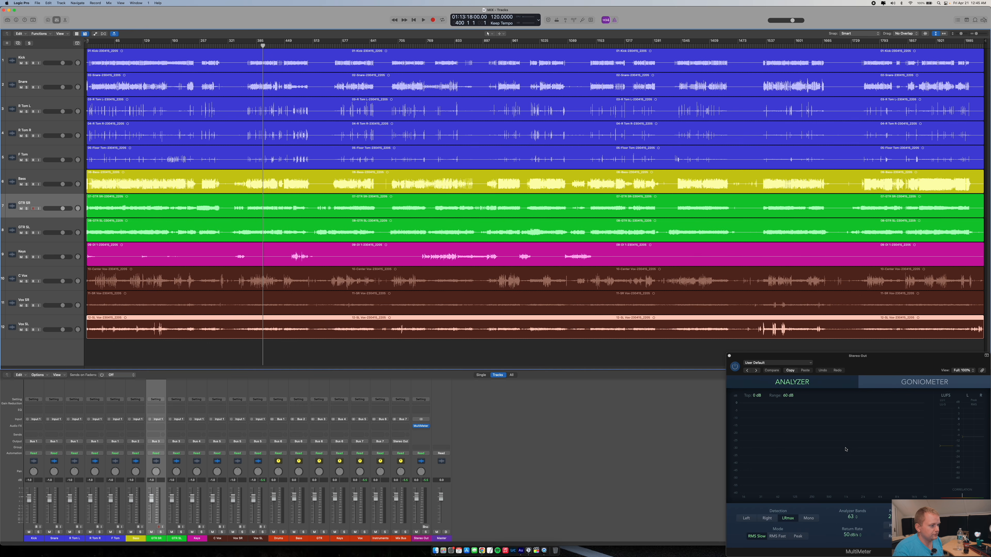
{"action": "left_click", "coordinate": [896, 390]}
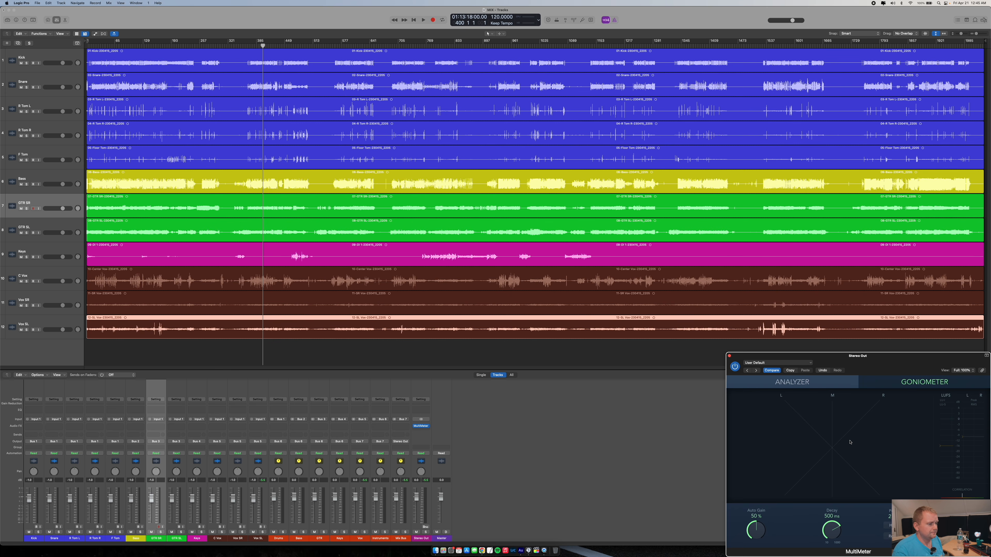
{"action": "left_click", "coordinate": [825, 388]}
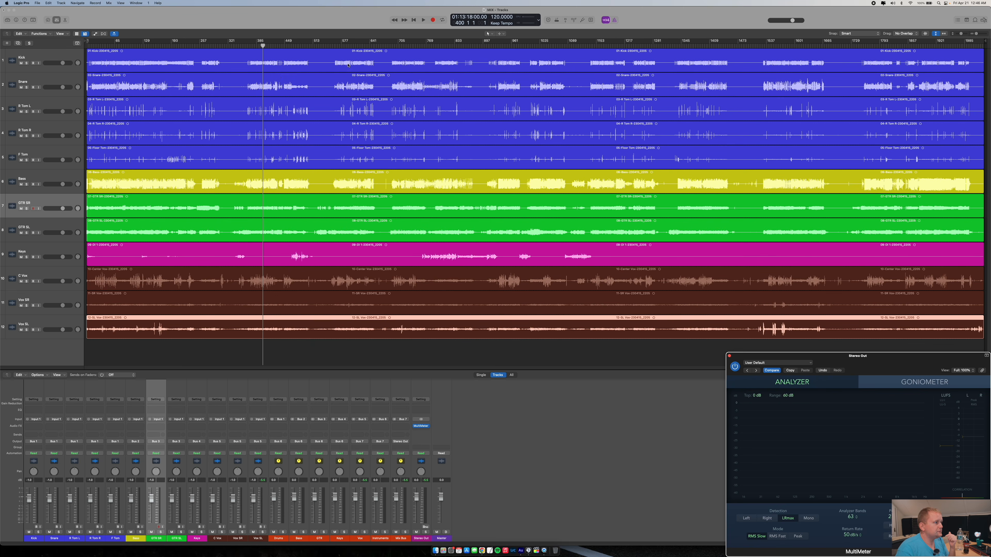
- Zoom in on the start of the arrangement and briefly play the full mix from the beginning with the MultiMeter running
{"action": "left_click", "coordinate": [93, 46]}
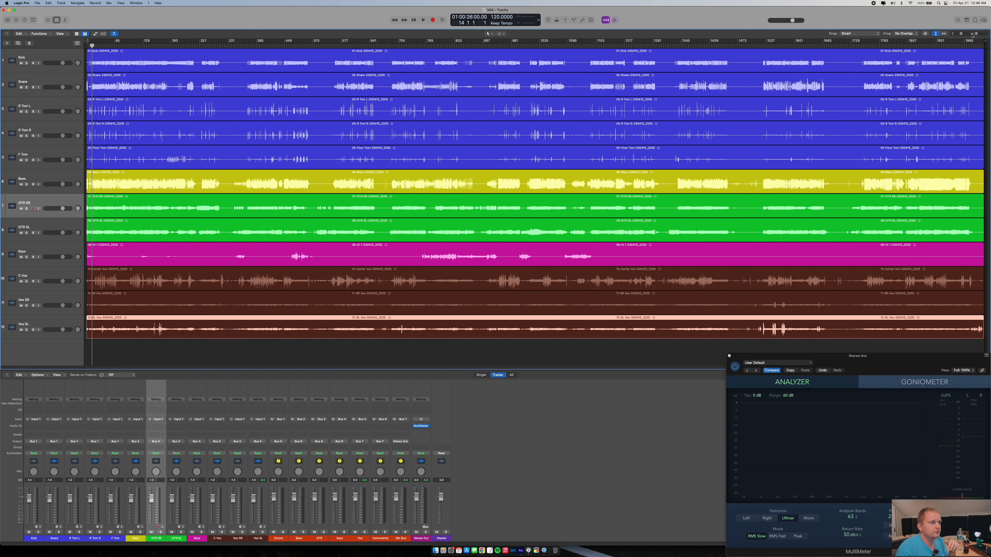
{"action": "left_click_drag", "start_coordinate": [977, 34], "coordinate": [979, 35]}
{"action": "scroll", "coordinate": [473, 152], "scroll_direction": "left", "scroll_amount": 3}
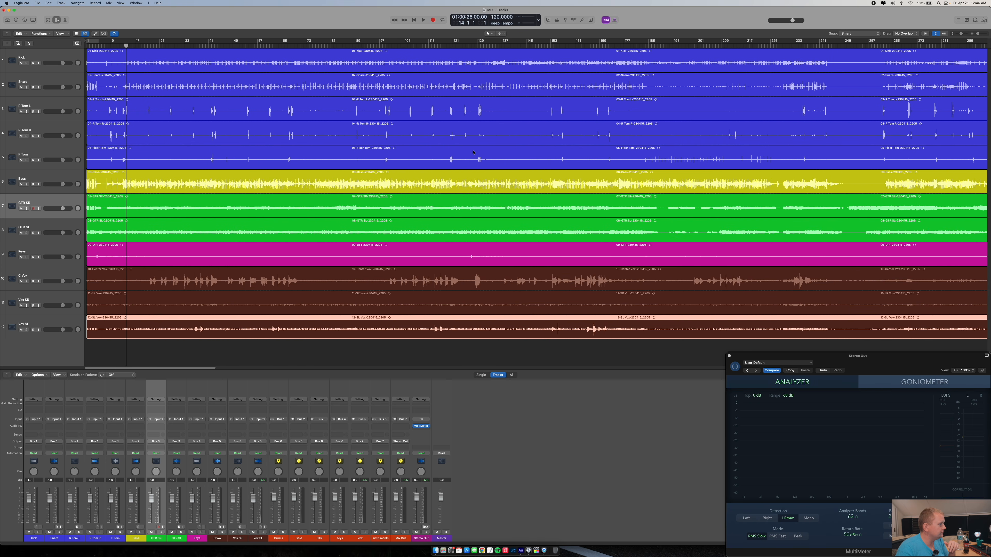
{"action": "left_click", "coordinate": [104, 46]}
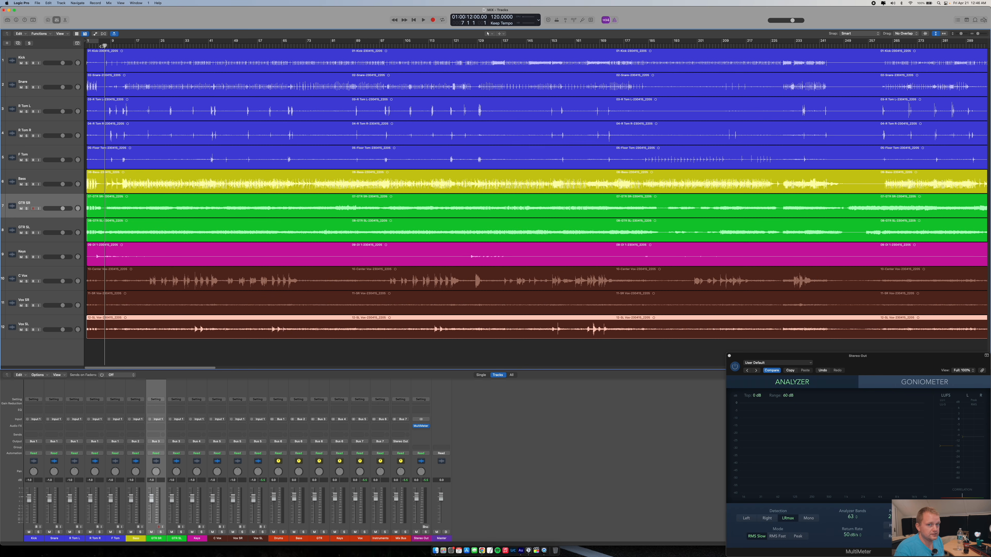
{"action": "left_click", "coordinate": [87, 45]}
{"action": "key", "text": "space"}
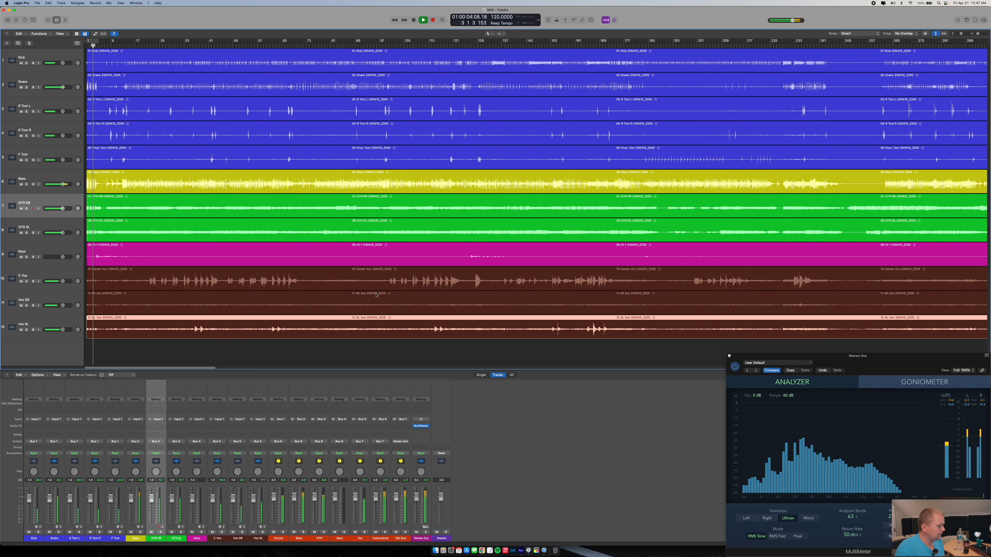
{"action": "key", "text": "space"}
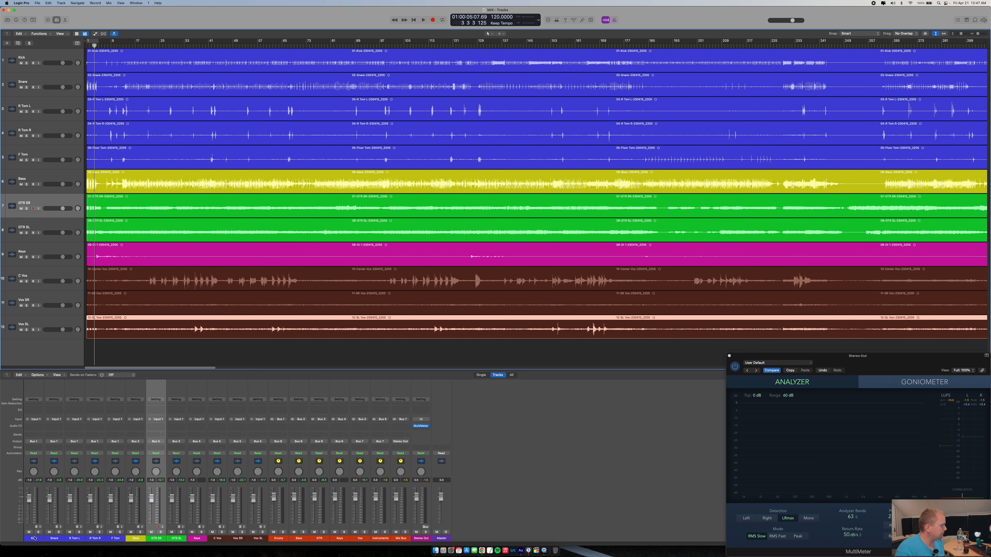
- Play the mix, lower the faders of all twelve tracks from Kick to Vox SL together, and replay near the start
{"action": "key", "text": "space"}
{"action": "left_click_drag", "start_coordinate": [35, 538], "coordinate": [258, 538]}
{"action": "left_click_drag", "start_coordinate": [253, 500], "coordinate": [254, 509]}
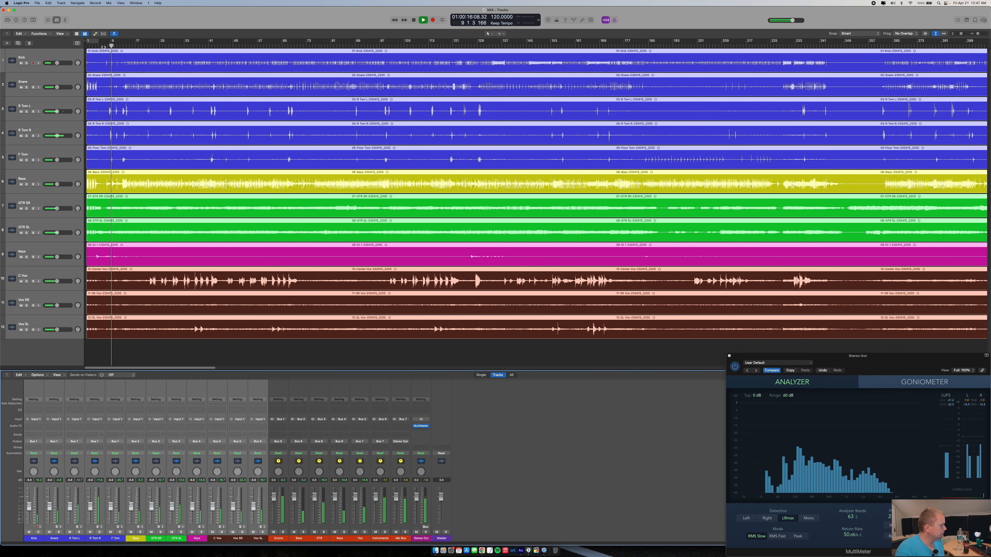
{"action": "left_click", "coordinate": [104, 47]}
{"action": "key", "text": "space"}
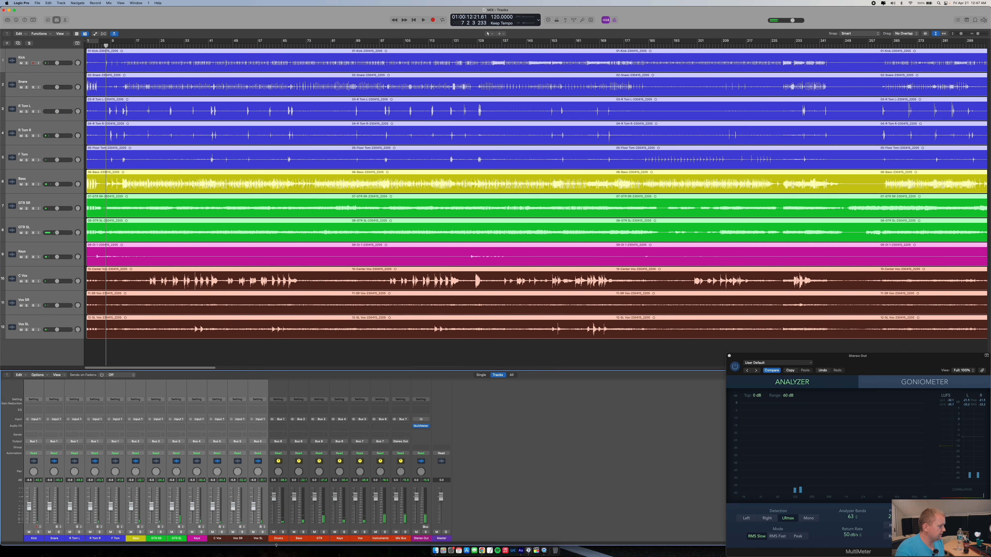
- Pull the Bass through Vox SL and tom faders fully down, and raise Kick to 0.0 dB with Snare slightly below it
{"action": "left_click", "coordinate": [157, 541]}
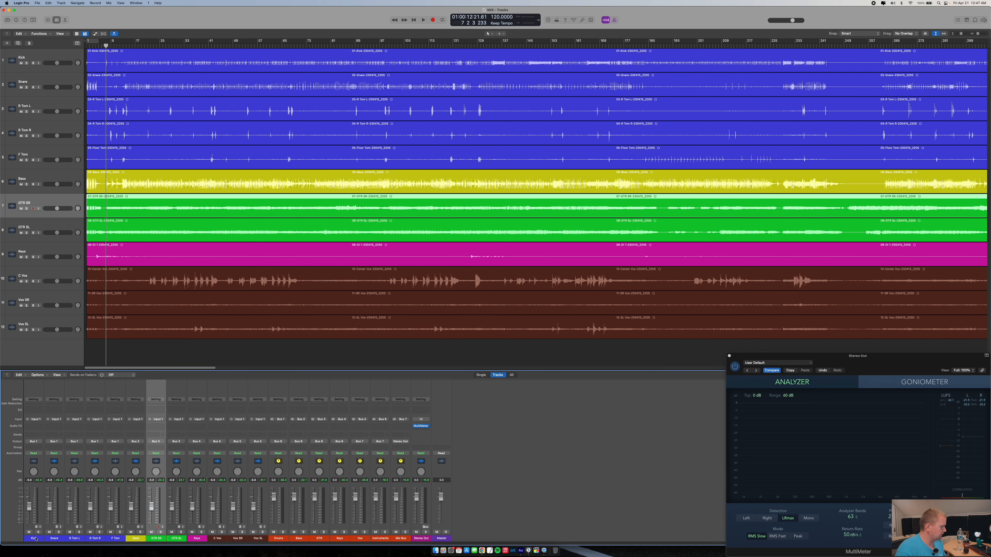
{"action": "left_click_drag", "start_coordinate": [136, 539], "coordinate": [254, 523]}
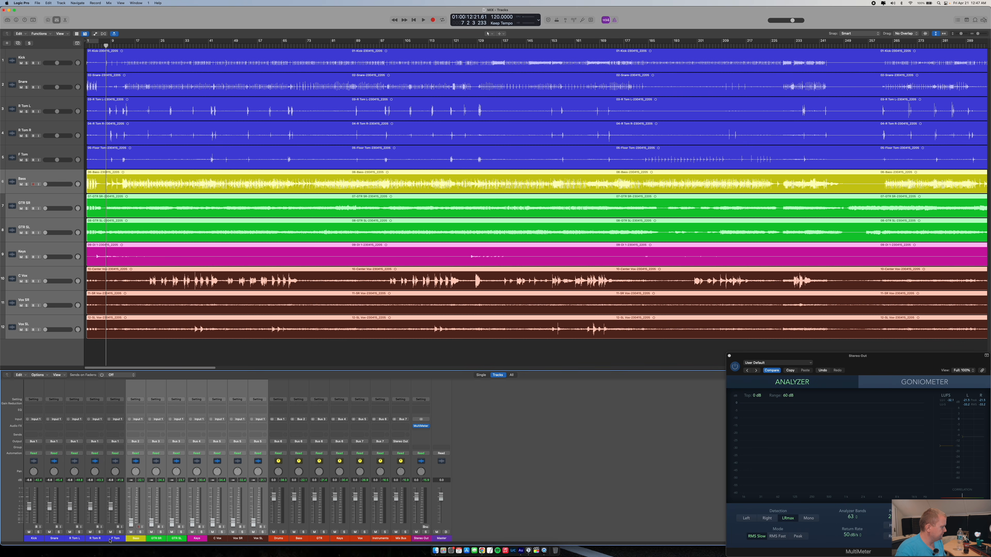
{"action": "mouse_move", "coordinate": [72, 540]}
{"action": "left_mouse_down"}
{"action": "mouse_move", "coordinate": [112, 508]}
{"action": "mouse_move", "coordinate": [70, 523]}
{"action": "left_mouse_up"}
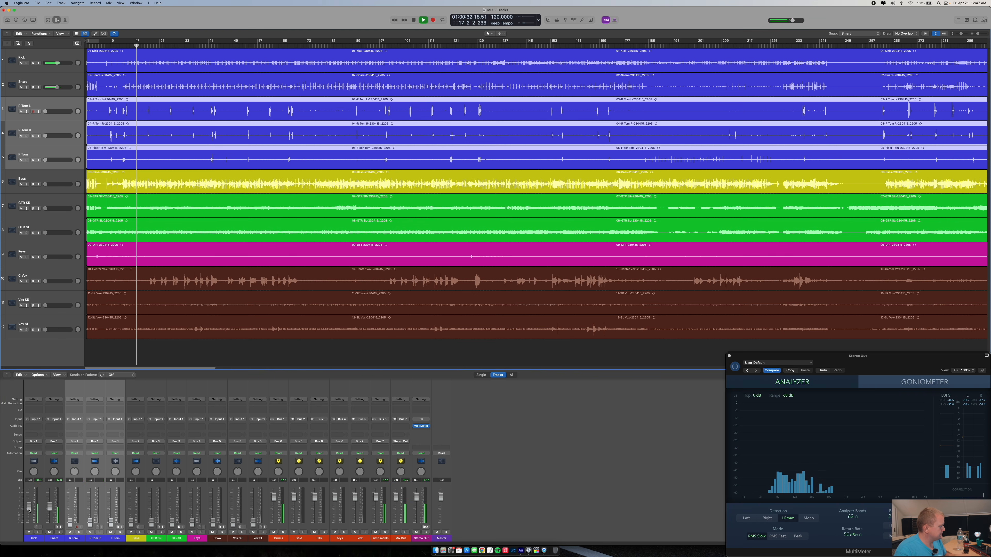
{"action": "left_click_drag", "start_coordinate": [29, 506], "coordinate": [29, 497]}
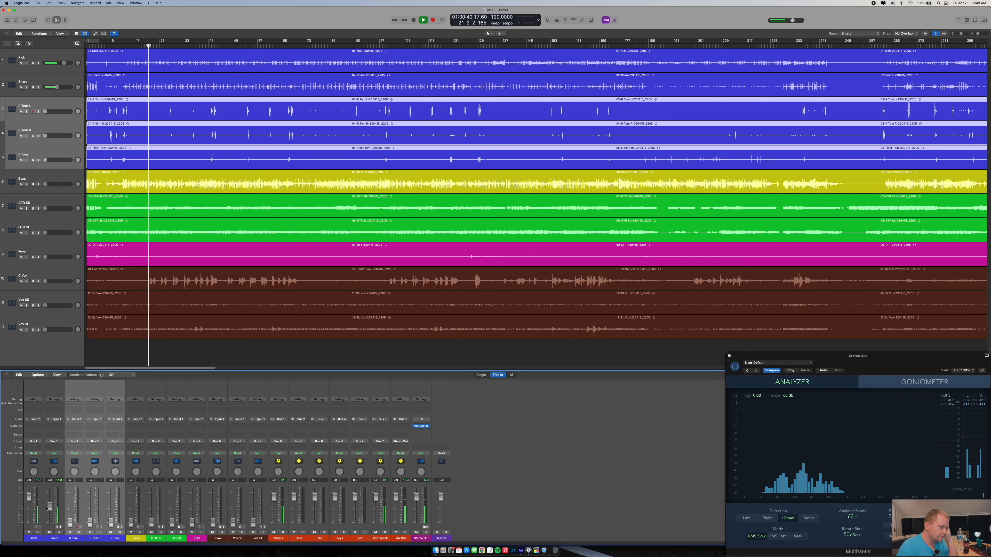
{"action": "left_click_drag", "start_coordinate": [50, 505], "coordinate": [49, 501]}
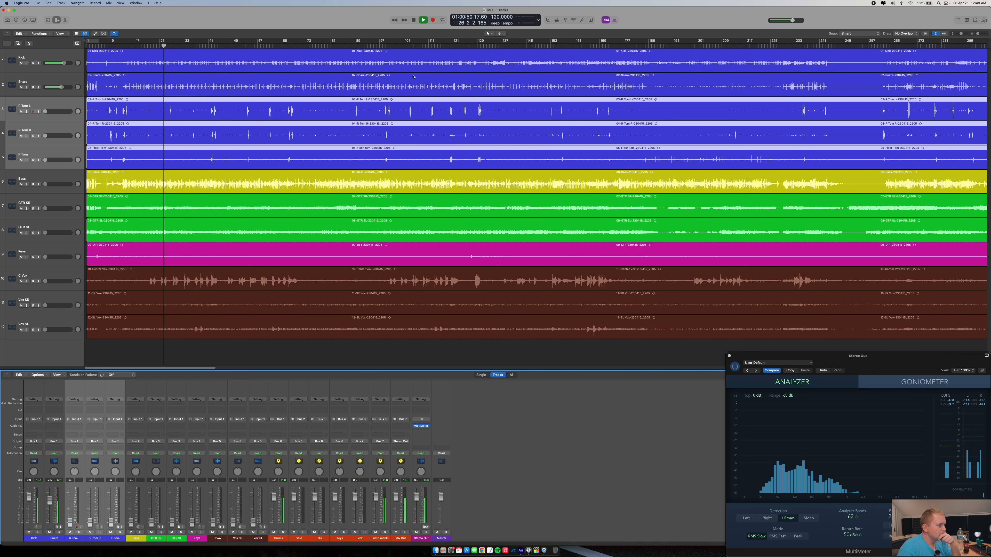
- Set a cycle range of about two bars, from mid-bar 41 to mid-bar 43, around the tom hits
{"action": "scroll", "coordinate": [463, 128], "scroll_direction": "right", "scroll_amount": 5}
{"action": "scroll", "coordinate": [461, 128], "scroll_direction": "left", "scroll_amount": 5}
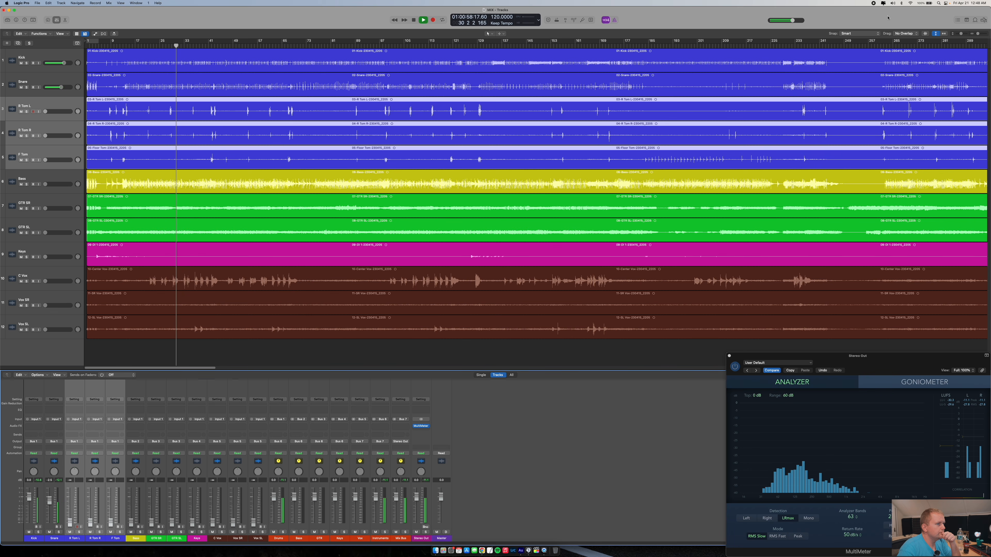
{"action": "left_click_drag", "start_coordinate": [978, 35], "coordinate": [981, 35]}
{"action": "scroll", "coordinate": [592, 131], "scroll_direction": "right", "scroll_amount": 5}
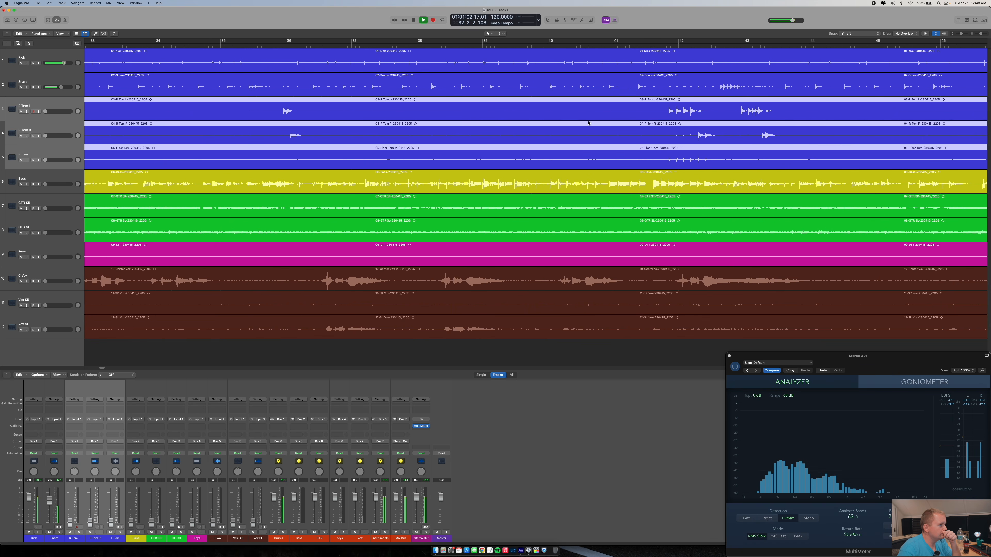
{"action": "left_click_drag", "start_coordinate": [656, 43], "coordinate": [788, 43]}
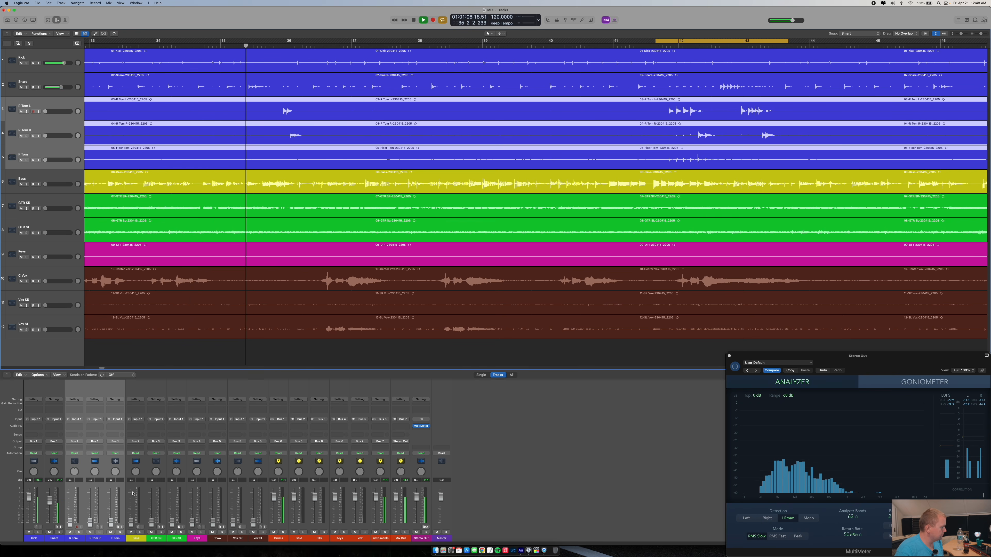
- Clear the multi-track tom selection and set the R Tom L fader by ear, slightly lower than the Snare, during the looped tom hits
{"action": "left_click", "coordinate": [56, 539]}
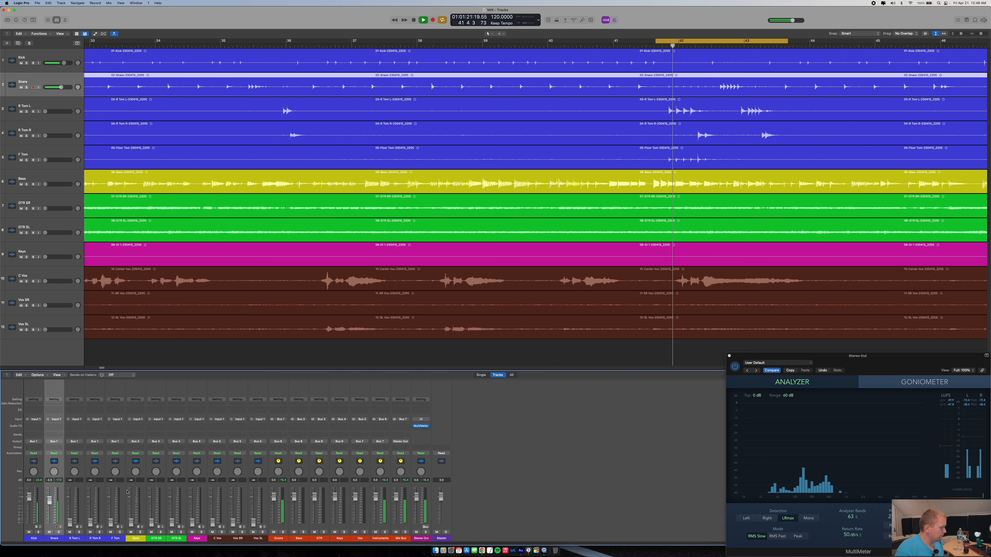
{"action": "left_click_drag", "start_coordinate": [69, 523], "coordinate": [70, 504]}
{"action": "key", "text": "space"}
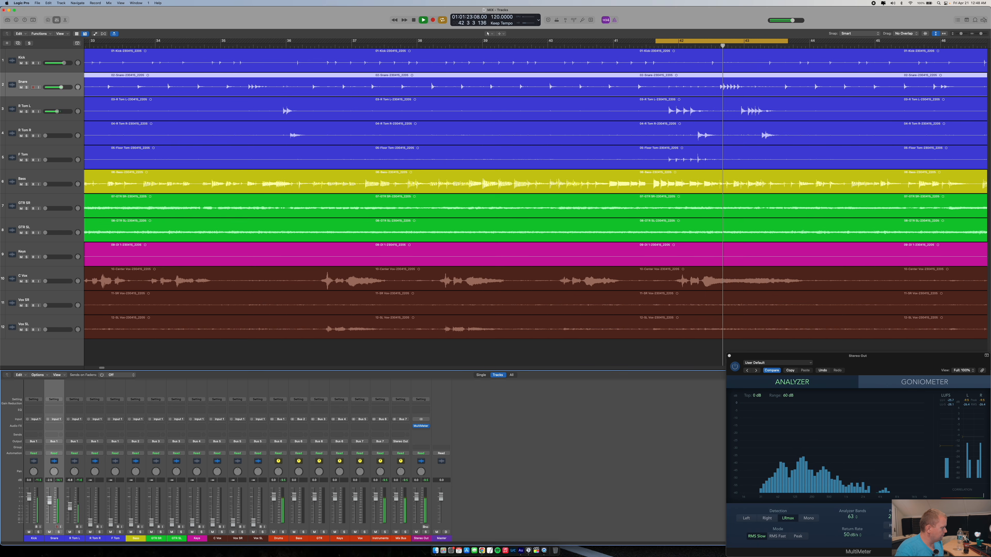
{"action": "left_click_drag", "start_coordinate": [70, 506], "coordinate": [70, 508]}
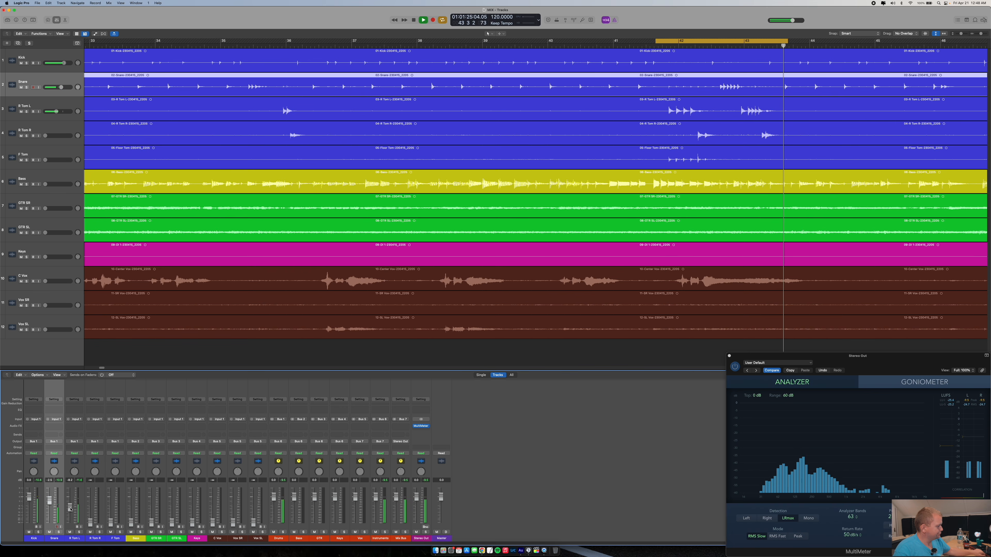
{"action": "left_click_drag", "start_coordinate": [442, 498], "coordinate": [441, 496]}
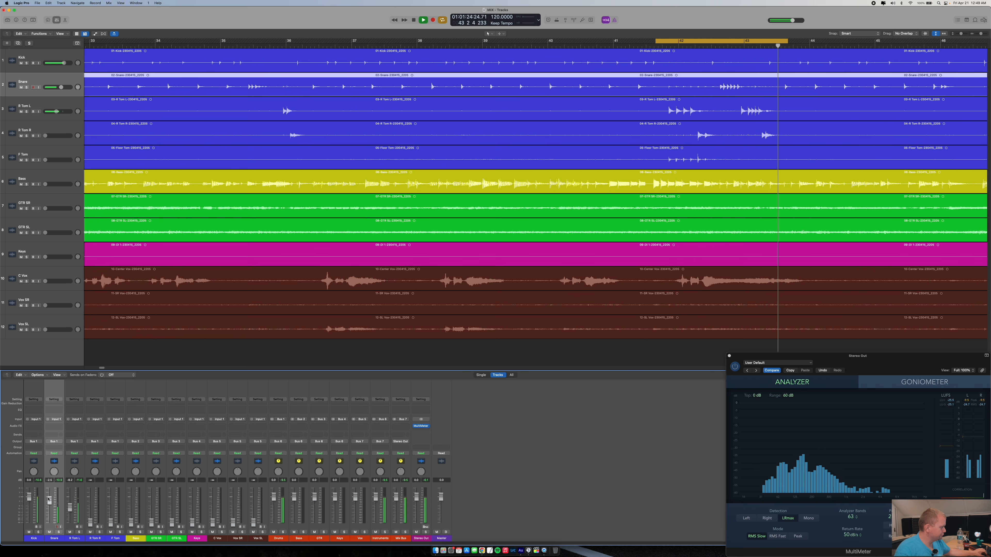
- Replay the looped tom passage, raise the R Tom R and F Tom faders to balance with the drums, and stop playback
{"action": "key", "text": "space"}
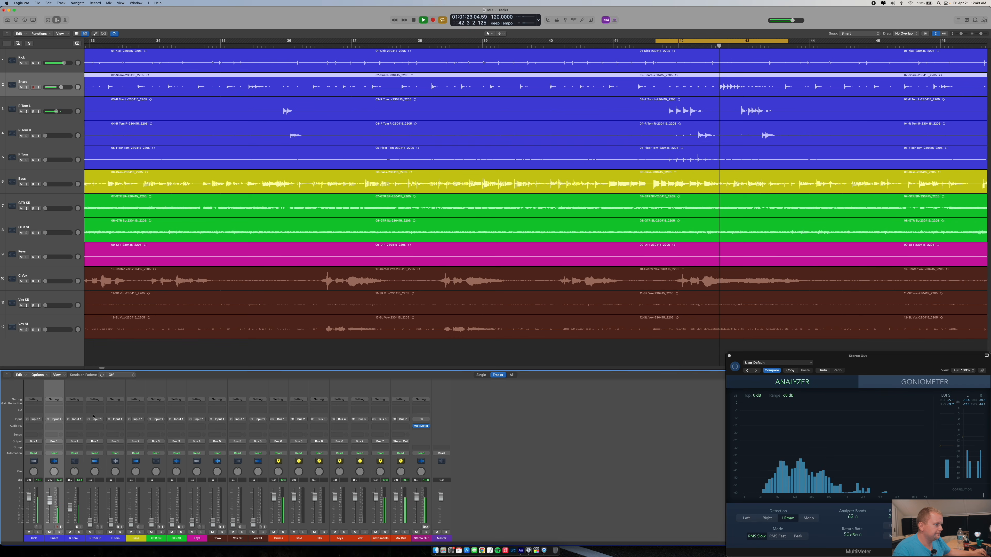
{"action": "key", "text": "space"}
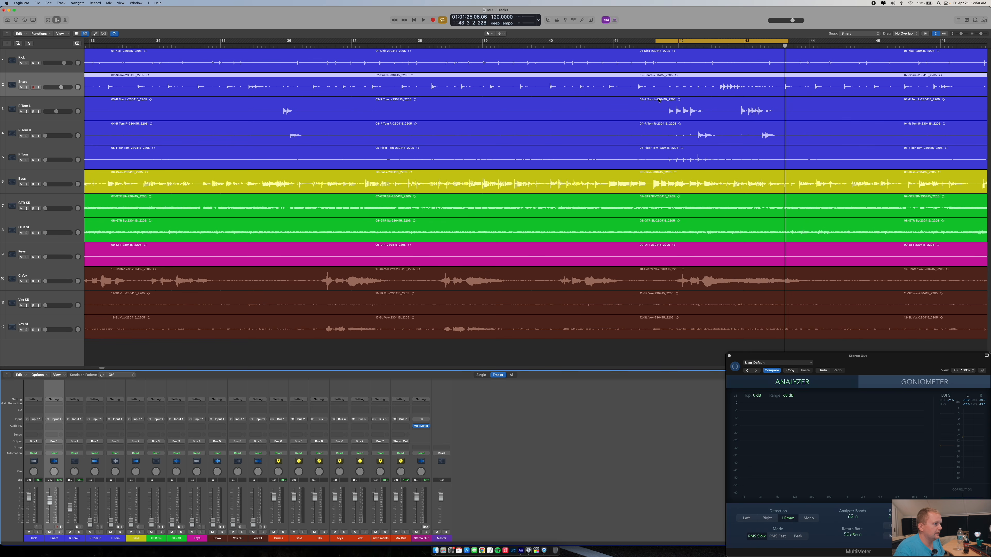
{"action": "key", "text": "space"}
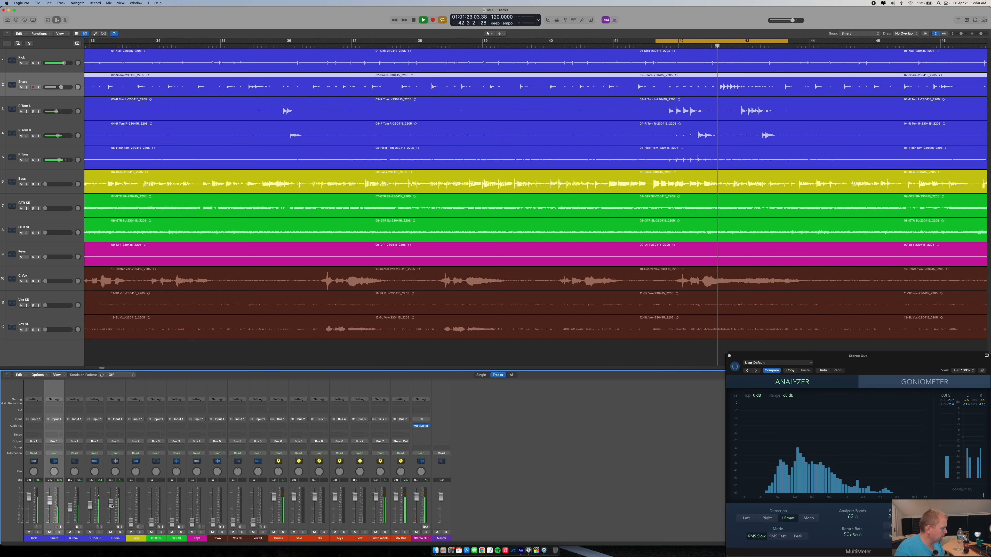
{"action": "key", "text": "space"}
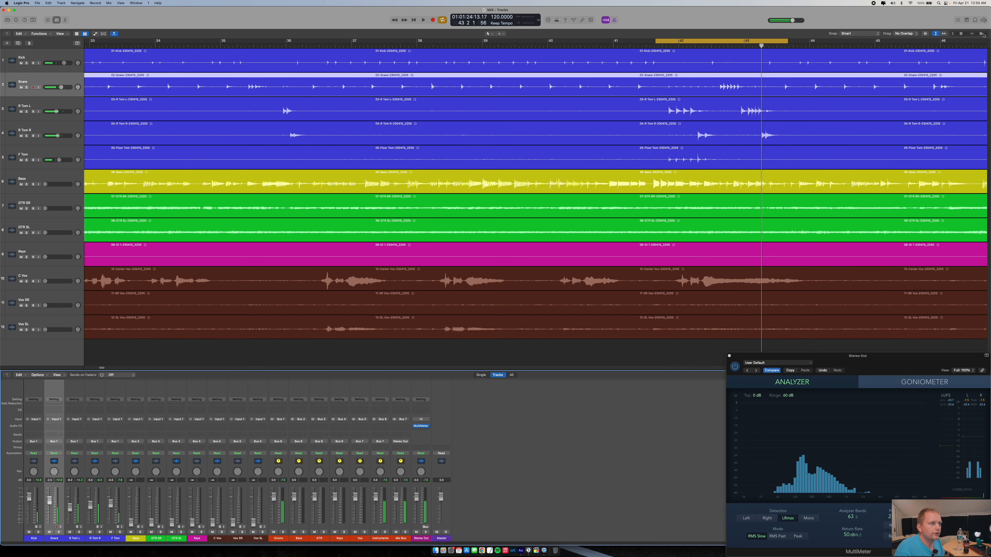
- Play the drums from about bar 186 without the cycle and raise the F Tom fader slightly
{"action": "left_click_drag", "start_coordinate": [982, 35], "coordinate": [974, 36]}
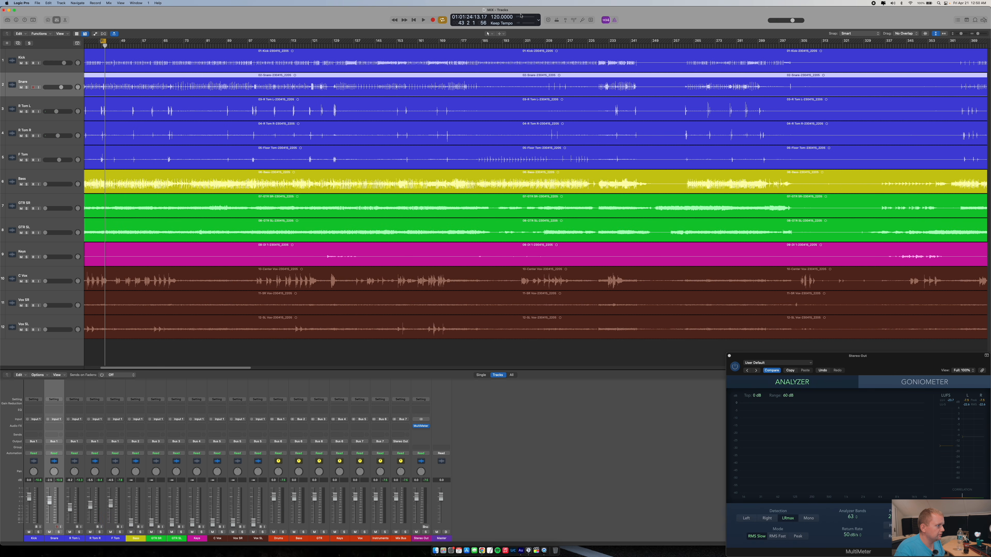
{"action": "left_click", "coordinate": [485, 46]}
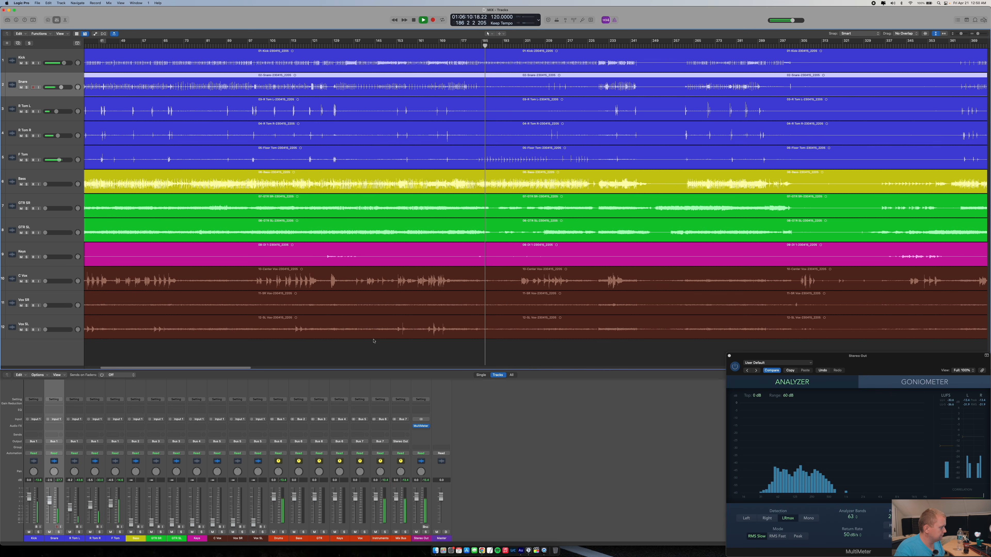
{"action": "left_click_drag", "start_coordinate": [109, 504], "coordinate": [110, 500]}
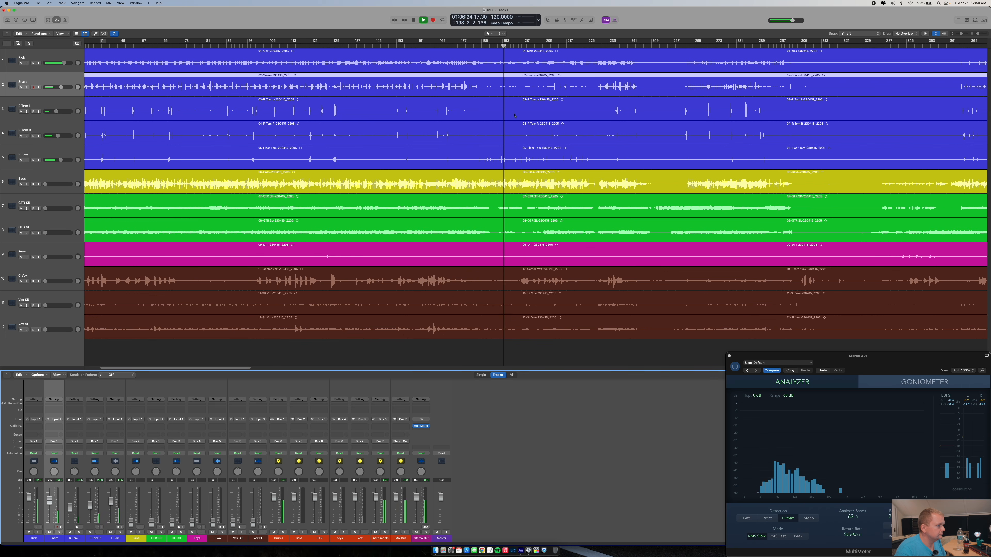
- Check the drum balance by playing passages near bars 210, 640 and 1020
{"action": "left_click", "coordinate": [547, 47]}
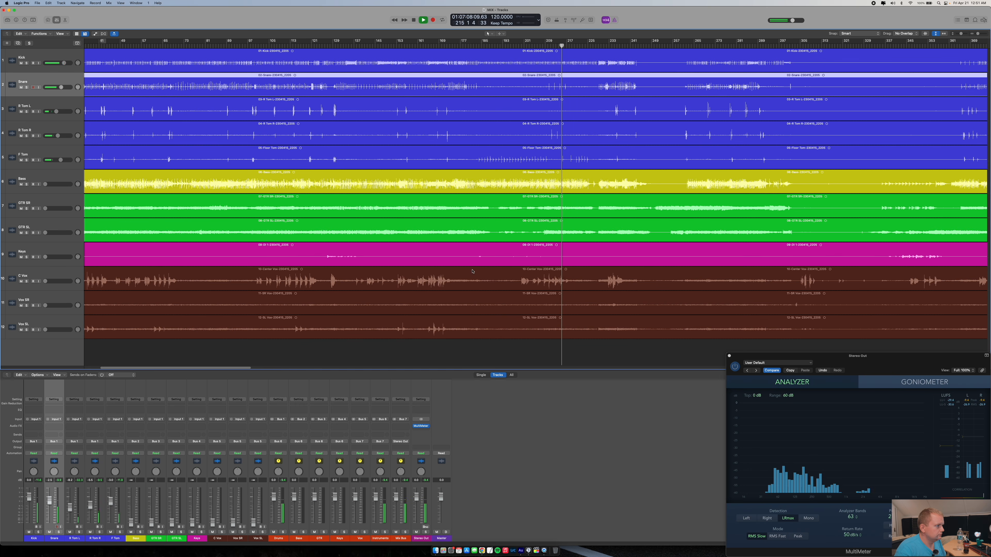
{"action": "left_click_drag", "start_coordinate": [978, 34], "coordinate": [977, 34]}
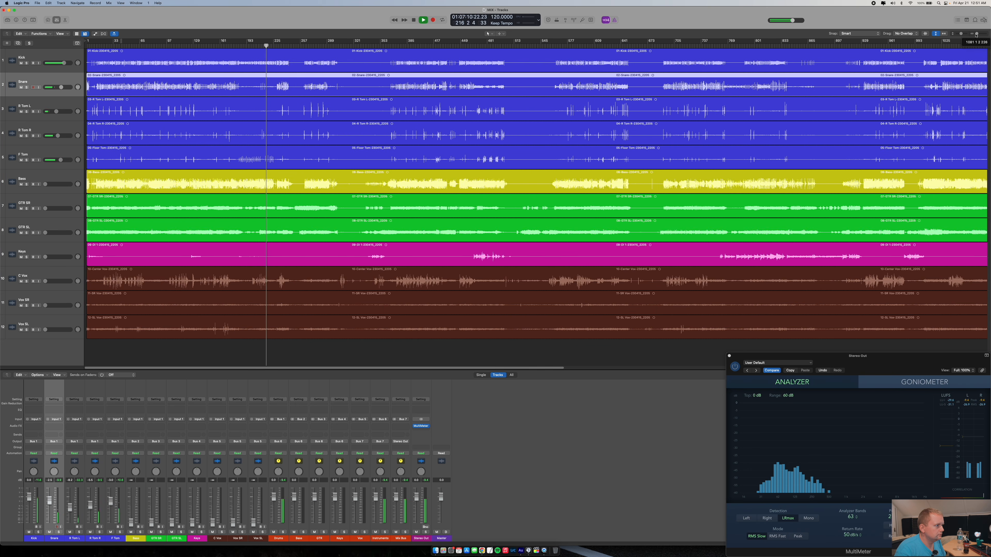
{"action": "left_click", "coordinate": [622, 46]}
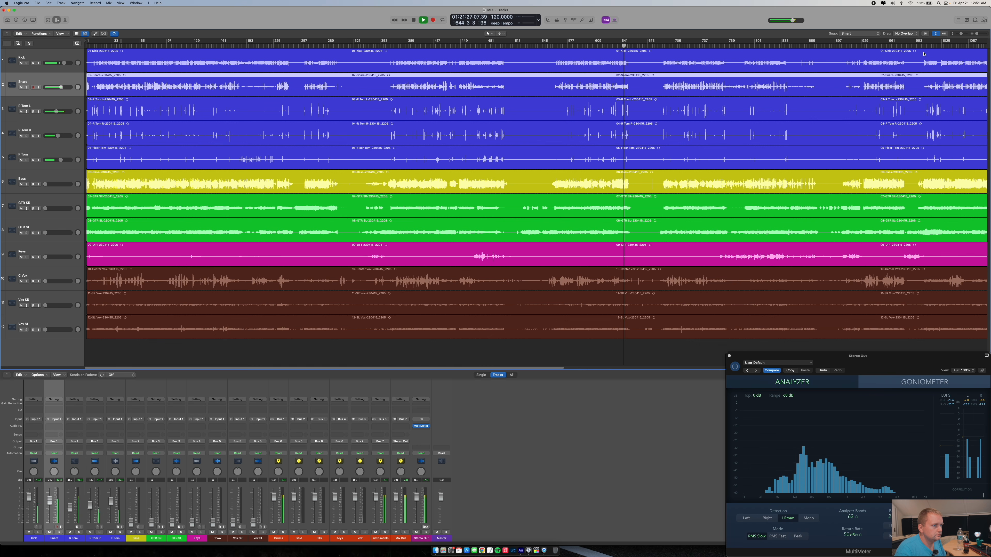
{"action": "left_click", "coordinate": [931, 45]}
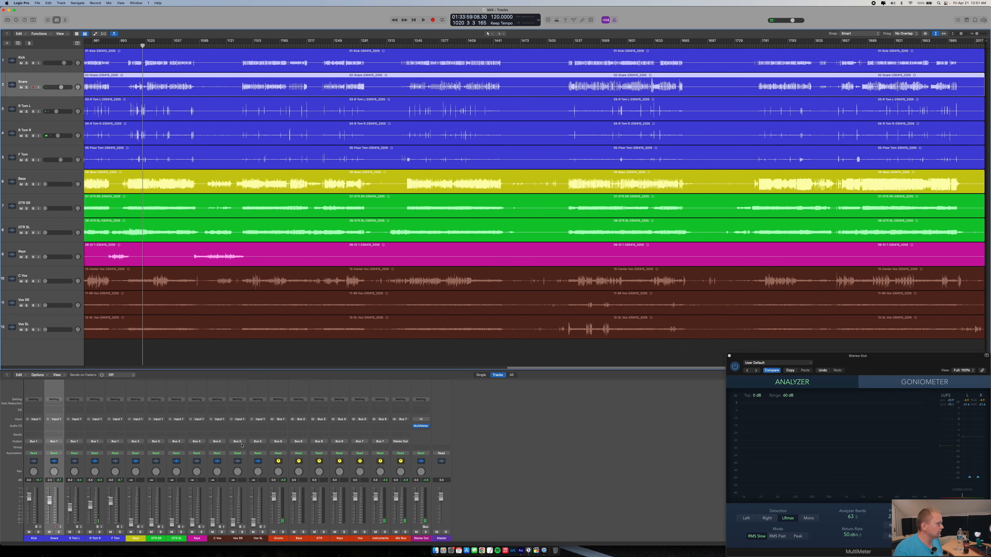
- Play from bar 1340 and bring the Bass fader up from silence, fine-tuning its level against the drums
{"action": "scroll", "coordinate": [460, 206], "scroll_direction": "left", "scroll_amount": 10}
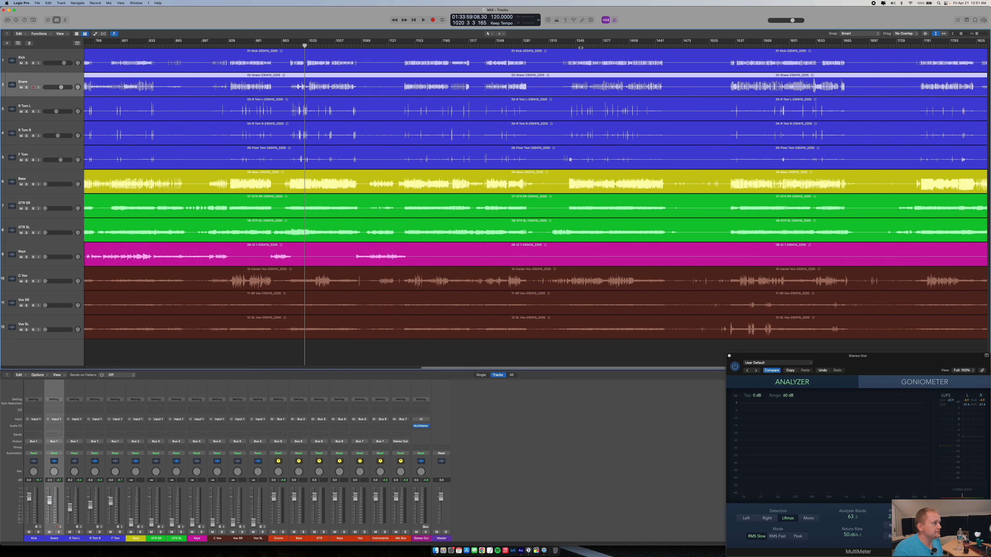
{"action": "left_click", "coordinate": [572, 48]}
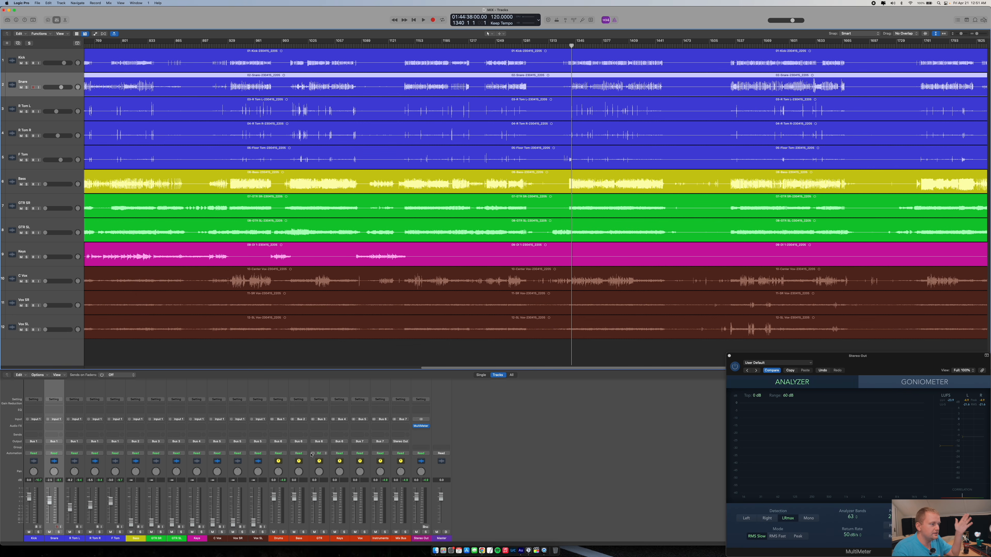
{"action": "key", "text": "space"}
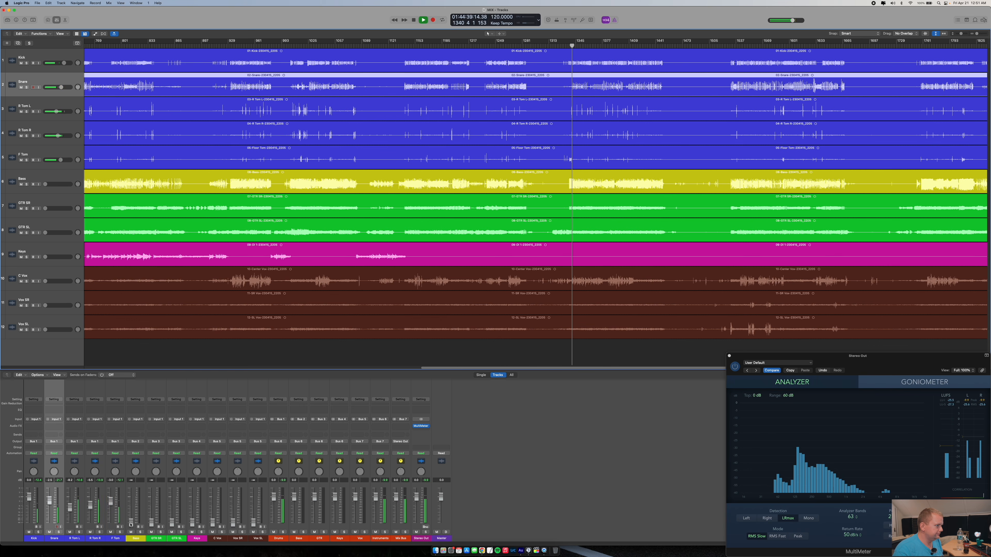
{"action": "left_click_drag", "start_coordinate": [130, 524], "coordinate": [131, 506]}
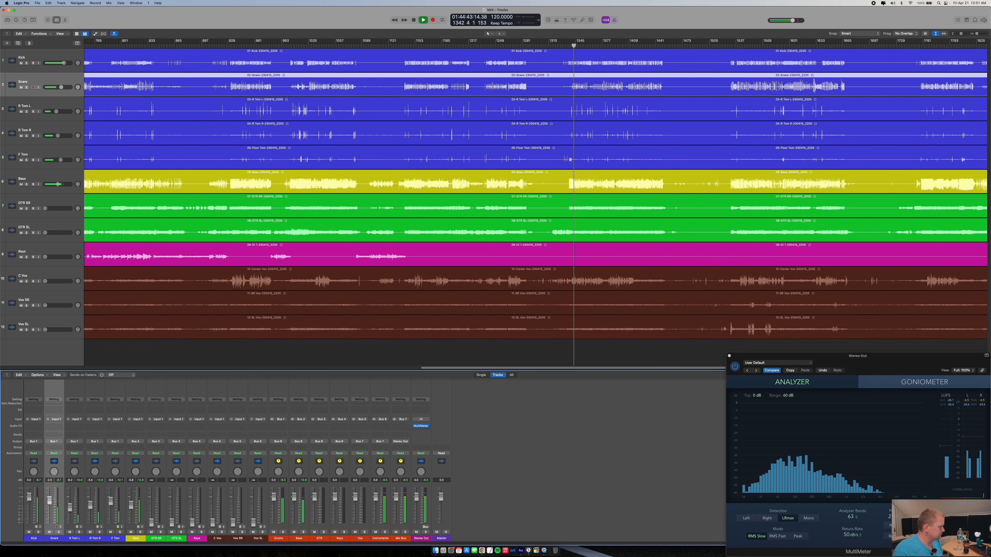
{"action": "left_click_drag", "start_coordinate": [130, 506], "coordinate": [130, 506]}
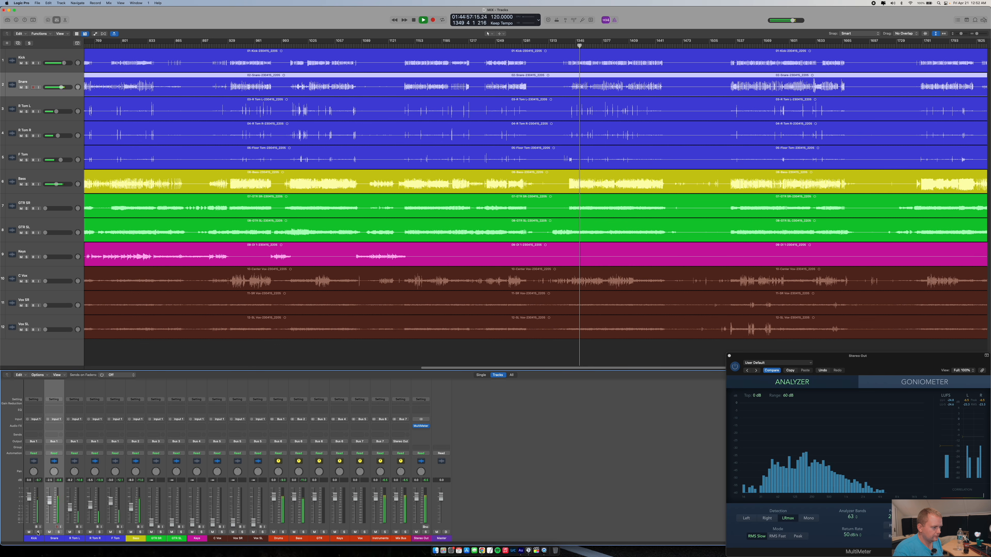
- Solo the Kick track and play it with the MultiMeter's Analyzer range widened to 80 dB
{"action": "key", "text": "space"}
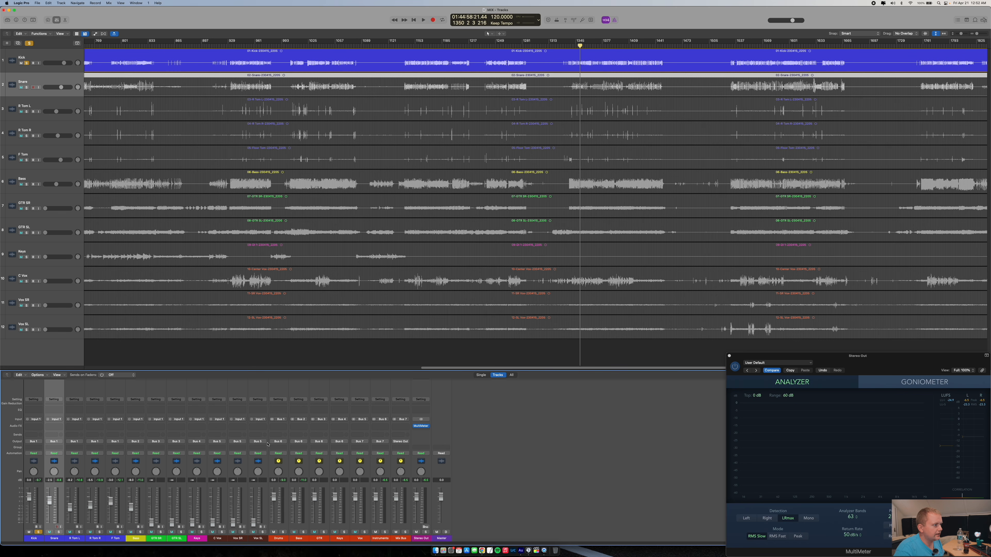
{"action": "key", "text": "space"}
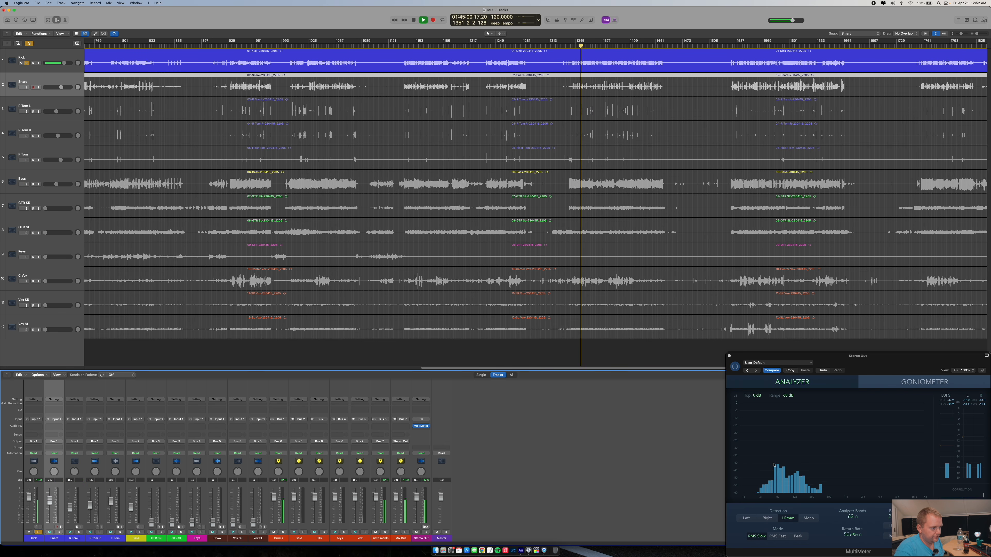
{"action": "left_click_drag", "start_coordinate": [737, 469], "coordinate": [736, 455]}
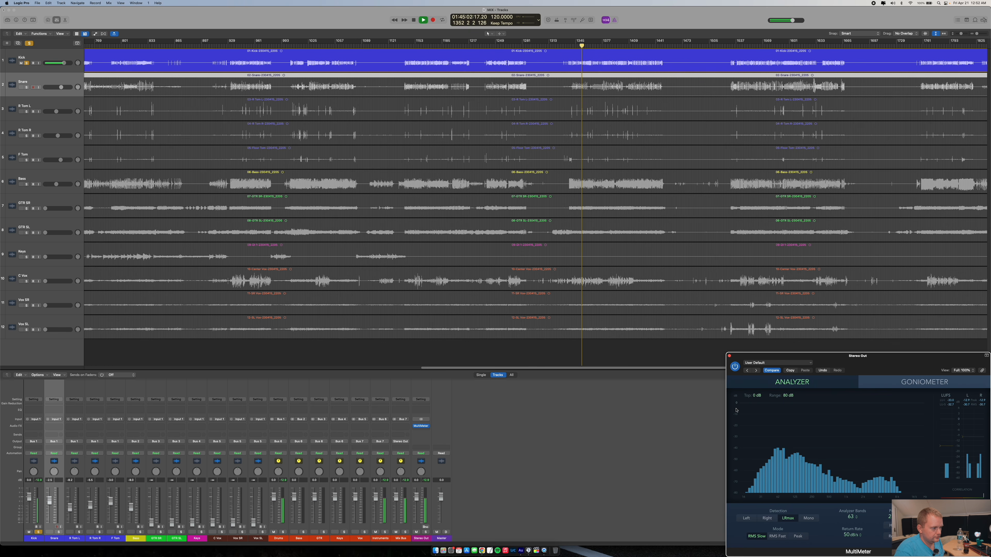
{"action": "key", "text": "space"}
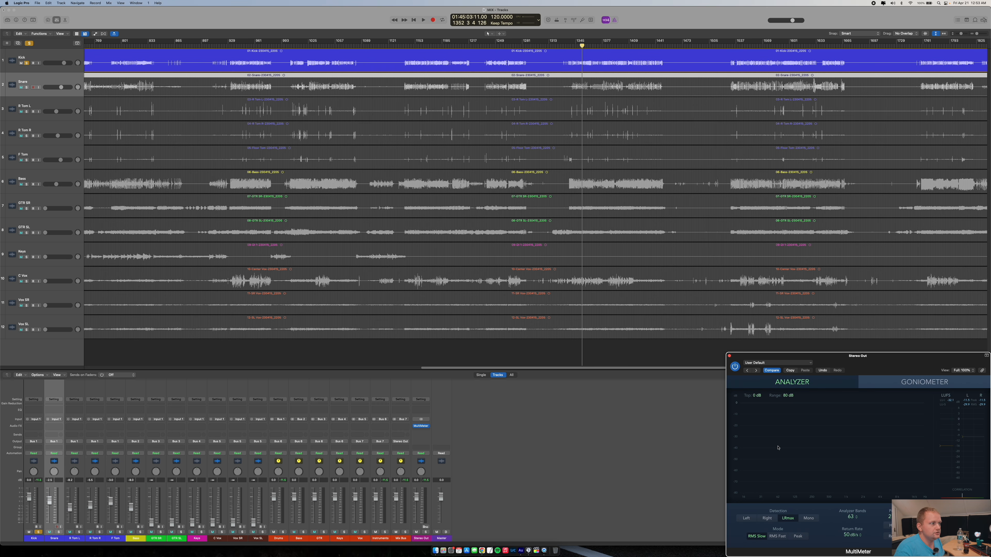
{"action": "key", "text": "space"}
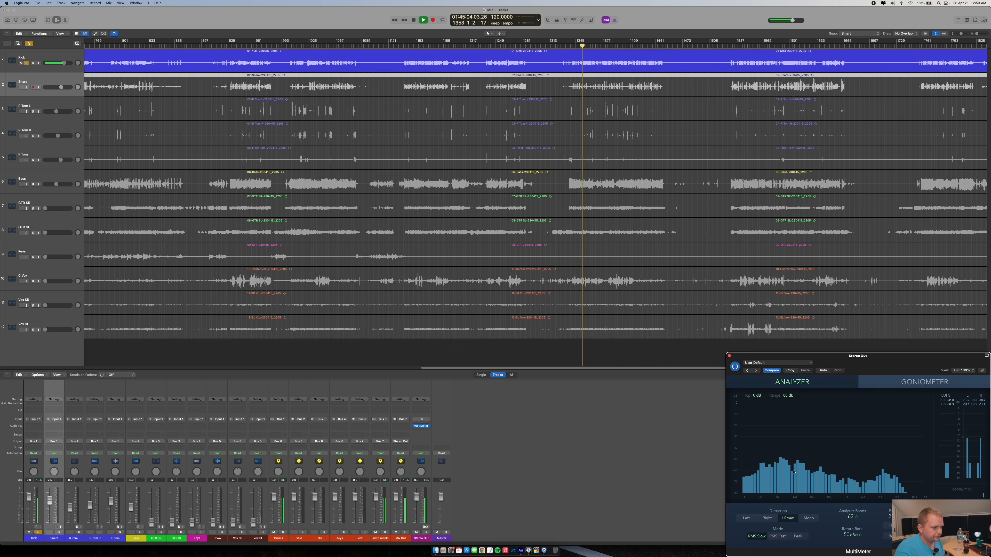
- Play the soloed Kick in short bursts around bar 1353 to examine its frequency response on the MultiMeter Analyzer
{"action": "key", "text": "space"}
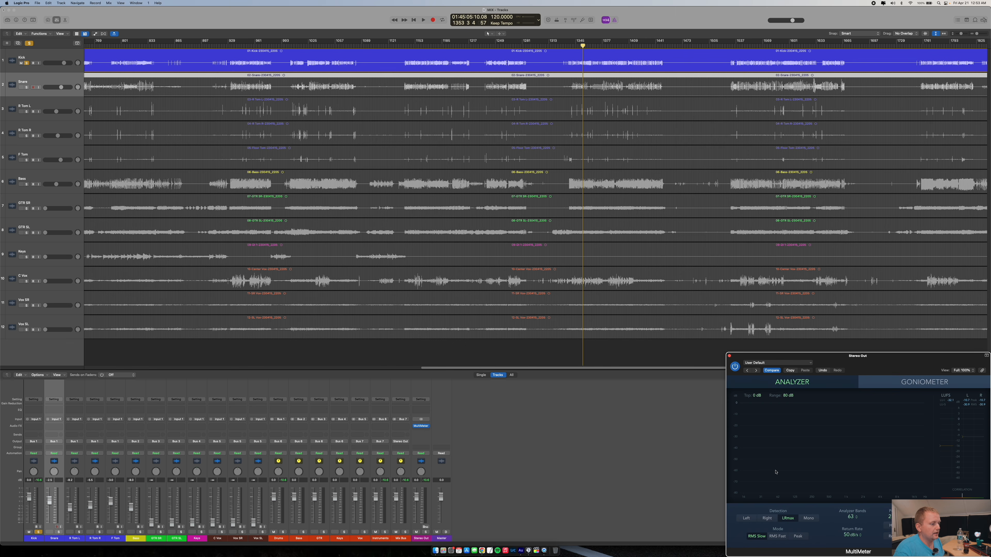
{"action": "key", "text": "space"}
{"action": "key", "text": "space"}
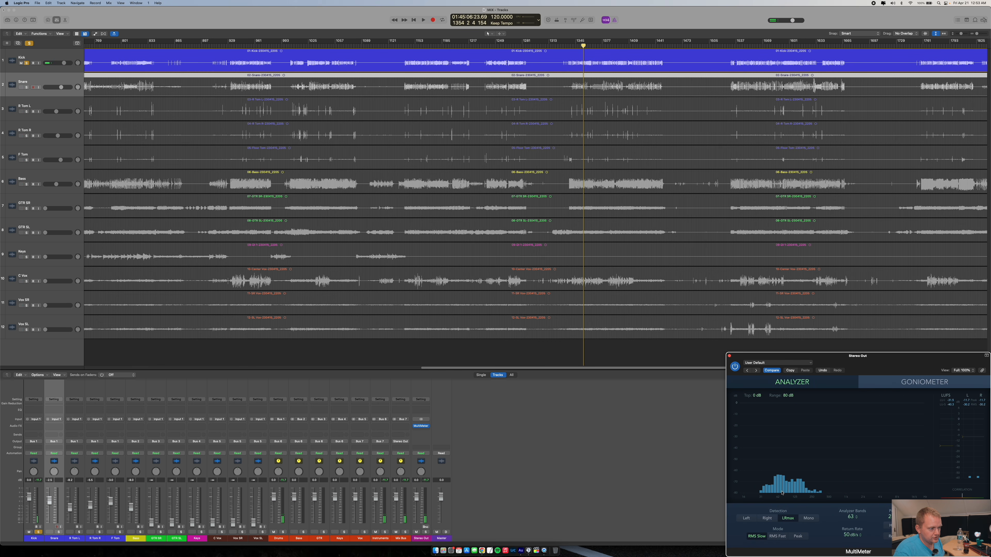
{"action": "key", "text": "space"}
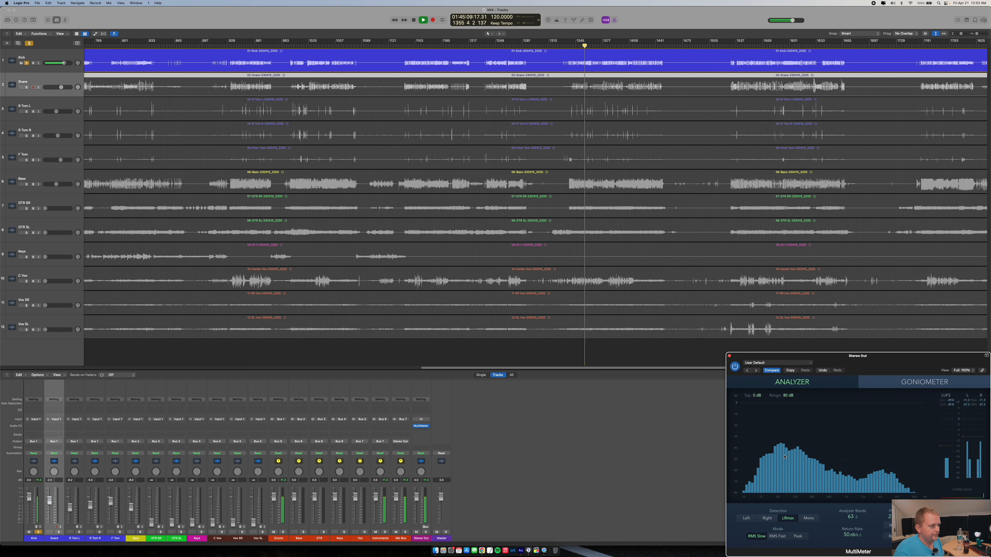
{"action": "key", "text": "space"}
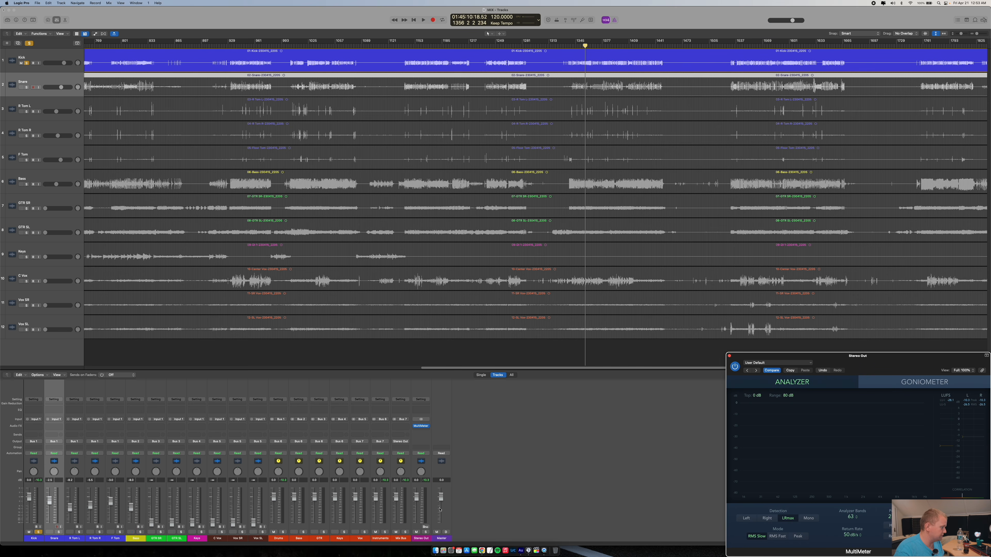
- Solo the Bass instead of the Kick and bring its fader up from silence during playback, fine-tuning the level against the Analyzer
{"action": "left_click", "coordinate": [38, 532]}
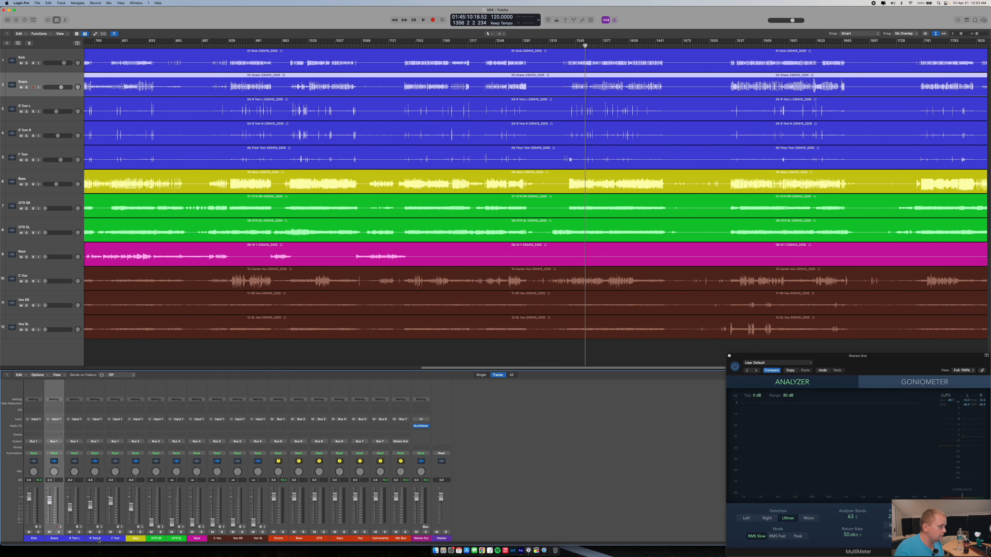
{"action": "left_click", "coordinate": [139, 533]}
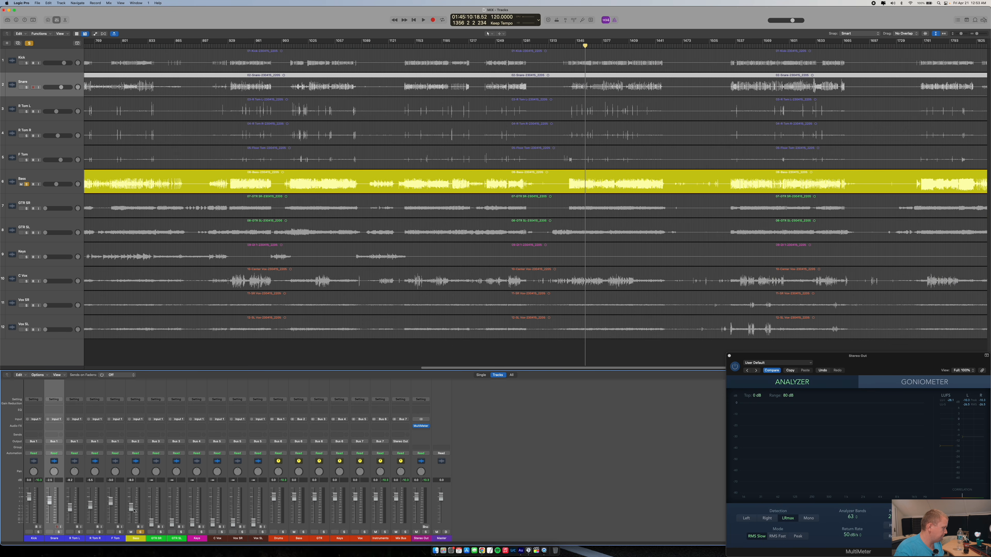
{"action": "key", "text": "space"}
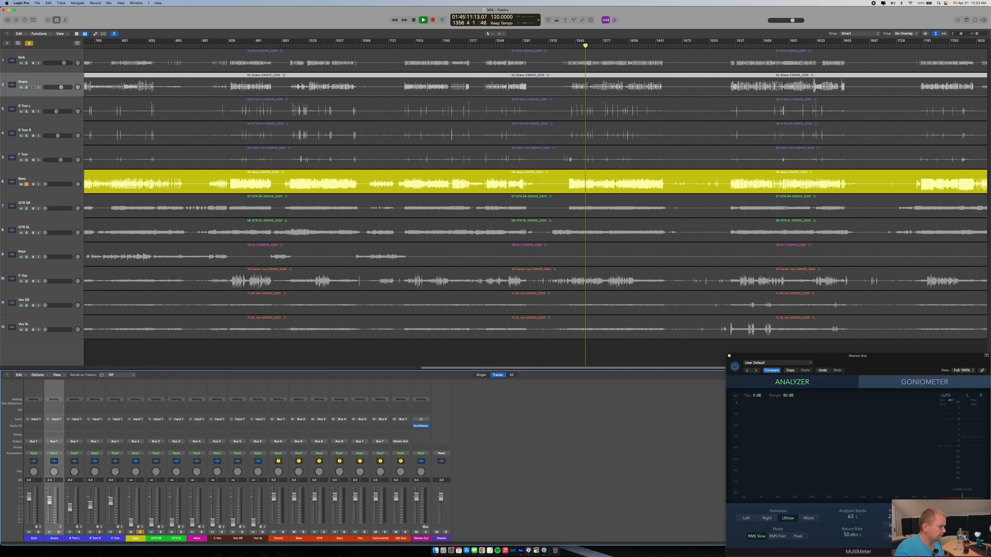
{"action": "left_click_drag", "start_coordinate": [131, 516], "coordinate": [132, 510]}
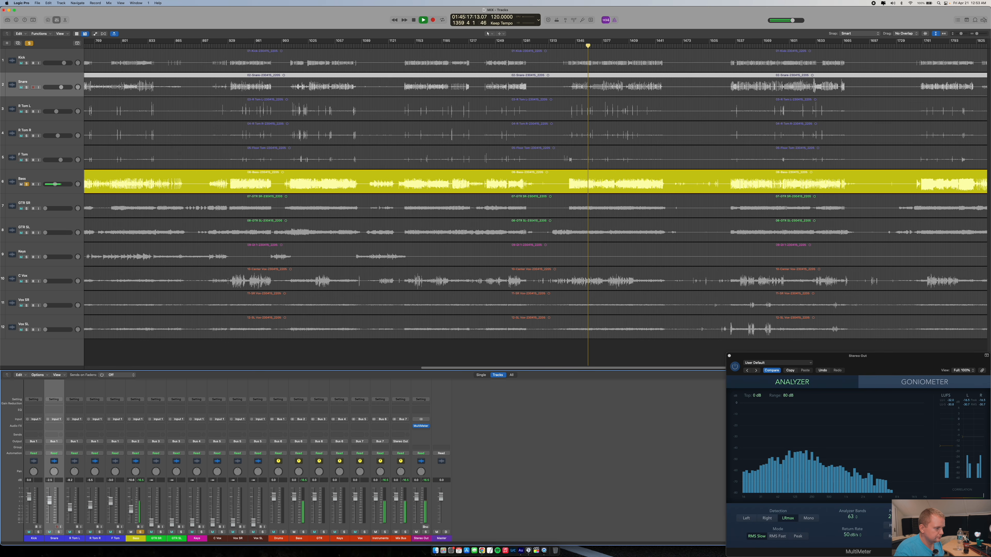
{"action": "left_click_drag", "start_coordinate": [132, 509], "coordinate": [132, 509]}
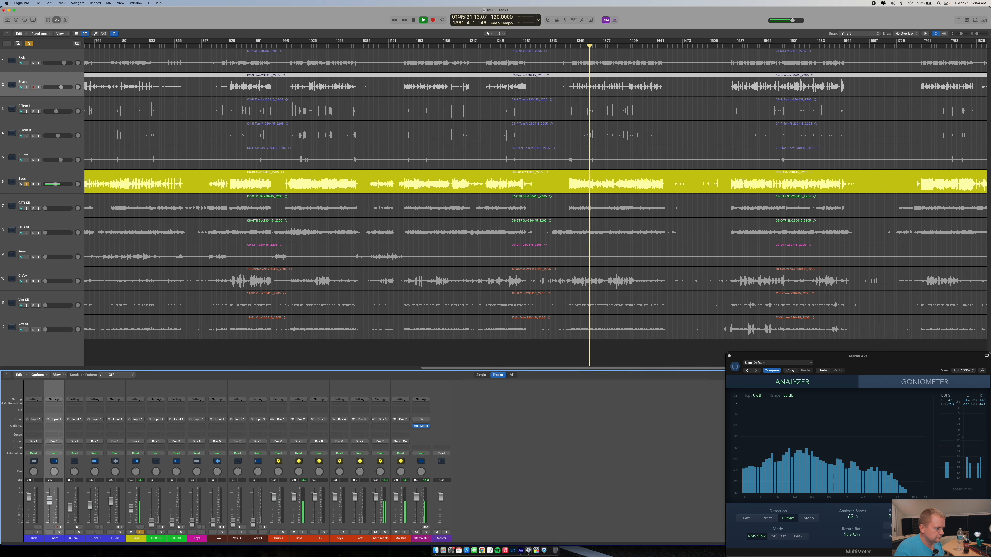
{"action": "left_click_drag", "start_coordinate": [131, 508], "coordinate": [131, 508]}
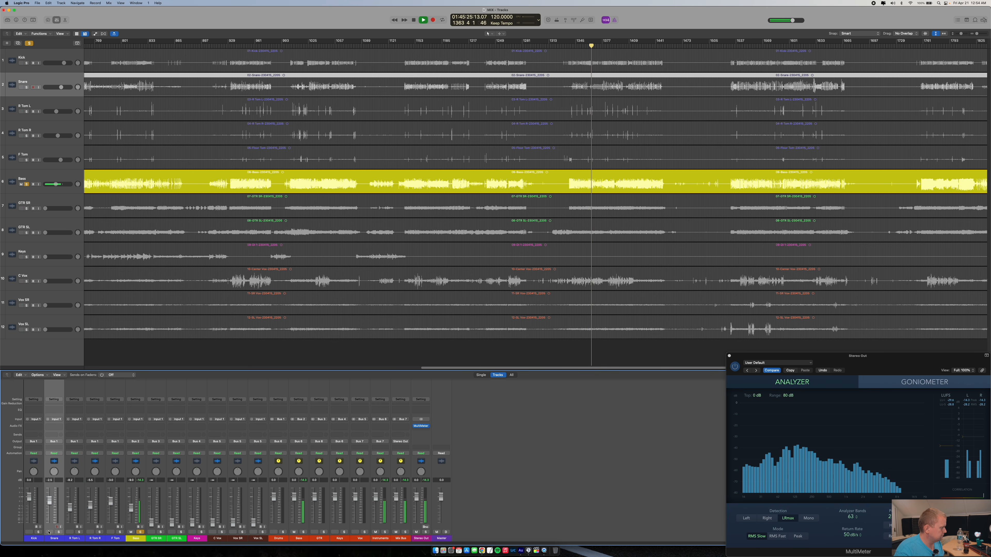
- Add the Kick to the soloed Bass and play both from about bar 1353 to compare their combined level
{"action": "left_click", "coordinate": [38, 532]}
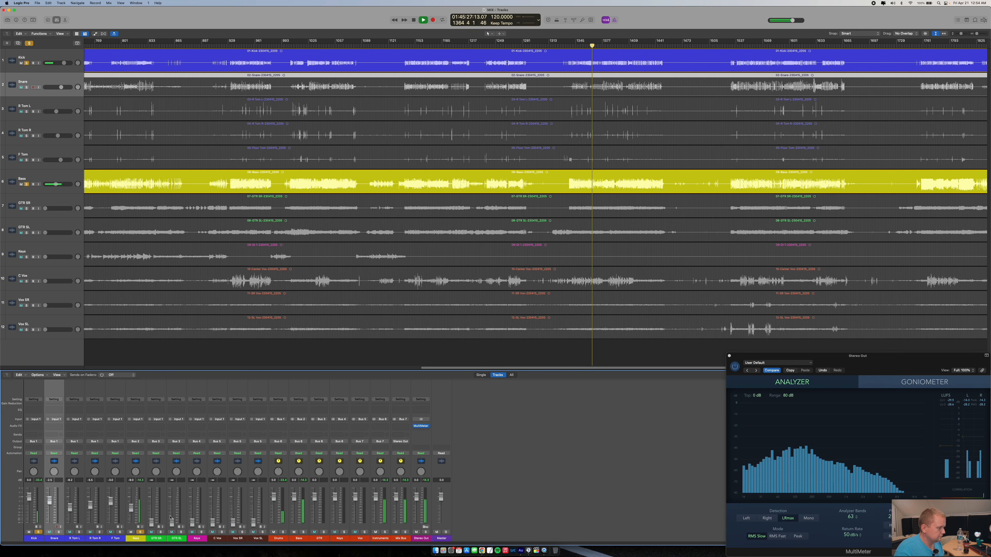
{"action": "left_click", "coordinate": [583, 46]}
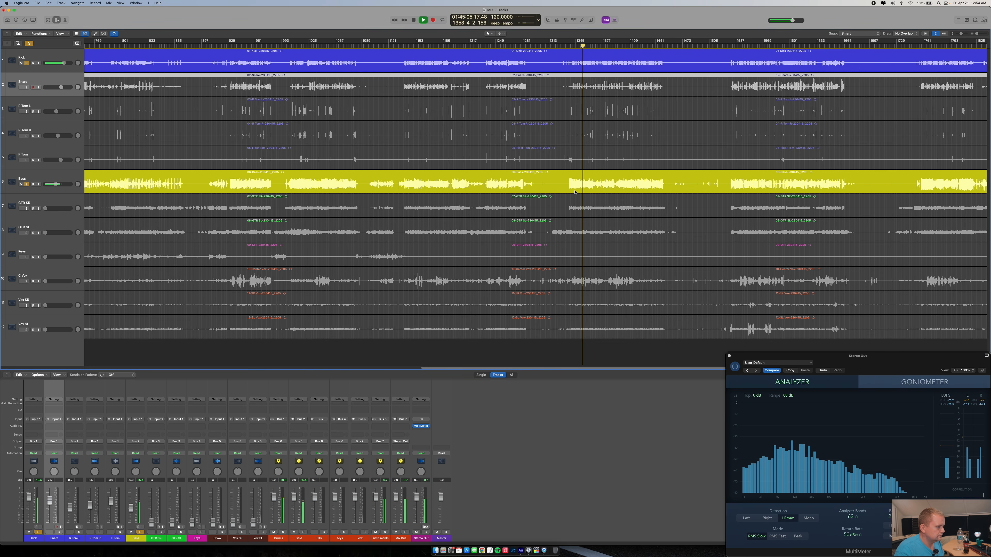
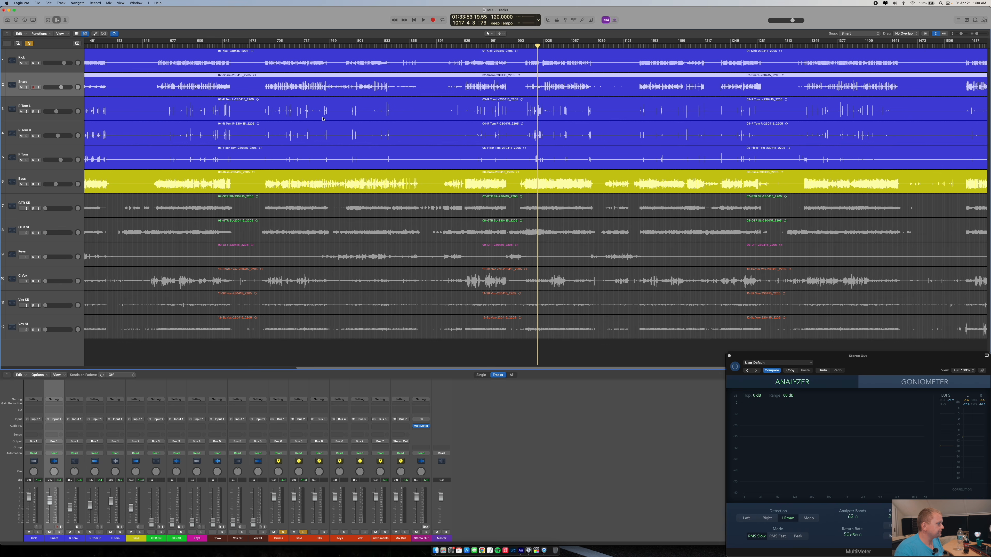
- Play from bar 20 with GTR SR and GTR SL soloed alongside the drums and bass, raising both guitar faders together from silence
{"action": "scroll", "coordinate": [323, 118], "scroll_direction": "left", "scroll_amount": 10}
{"action": "scroll", "coordinate": [319, 159], "scroll_direction": "left", "scroll_amount": 3}
{"action": "left_click_drag", "start_coordinate": [317, 366], "coordinate": [239, 367]}
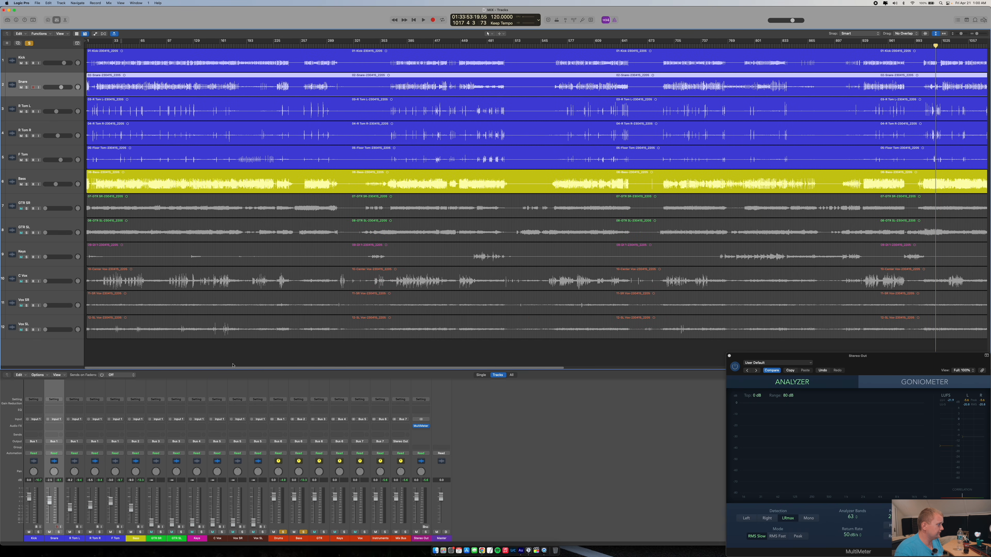
{"action": "left_click", "coordinate": [102, 44]}
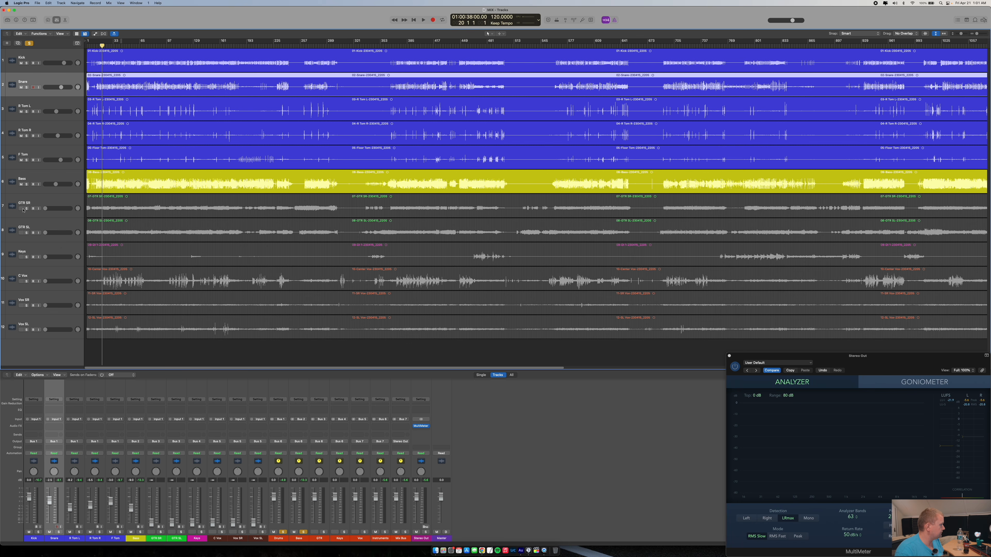
{"action": "left_click", "coordinate": [27, 209]}
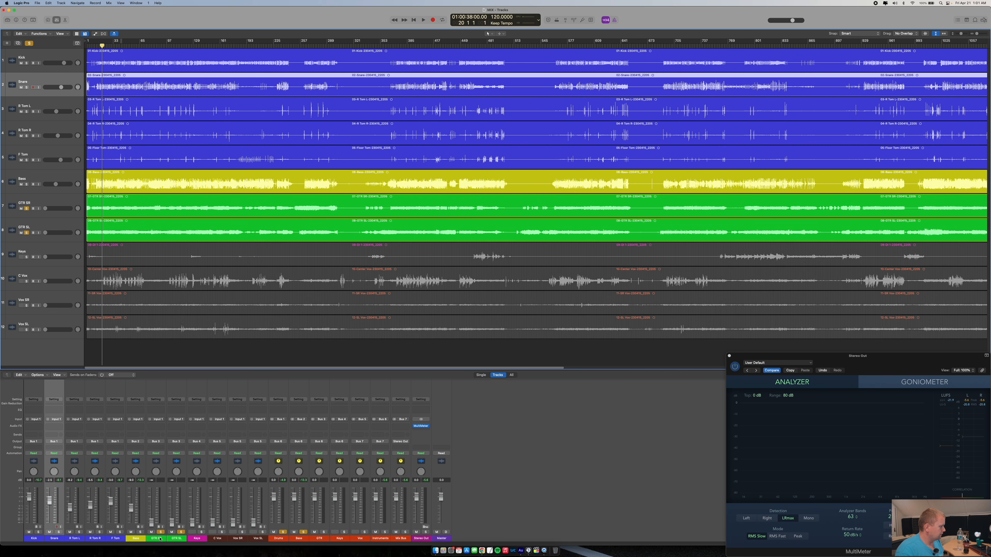
{"action": "key", "text": "space"}
{"action": "left_click_drag", "start_coordinate": [160, 539], "coordinate": [174, 493]}
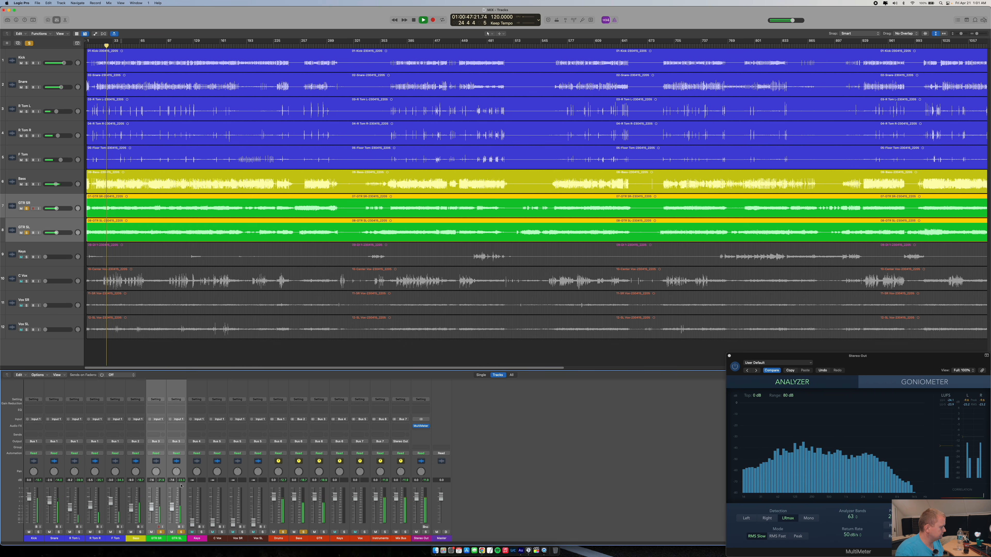
- Fine-tune the guitar faders with the Drums and Bass buses unsoloed, then clear the guitar solos to hear the full mix
{"action": "left_click", "coordinate": [283, 532]}
{"action": "left_click", "coordinate": [303, 532]}
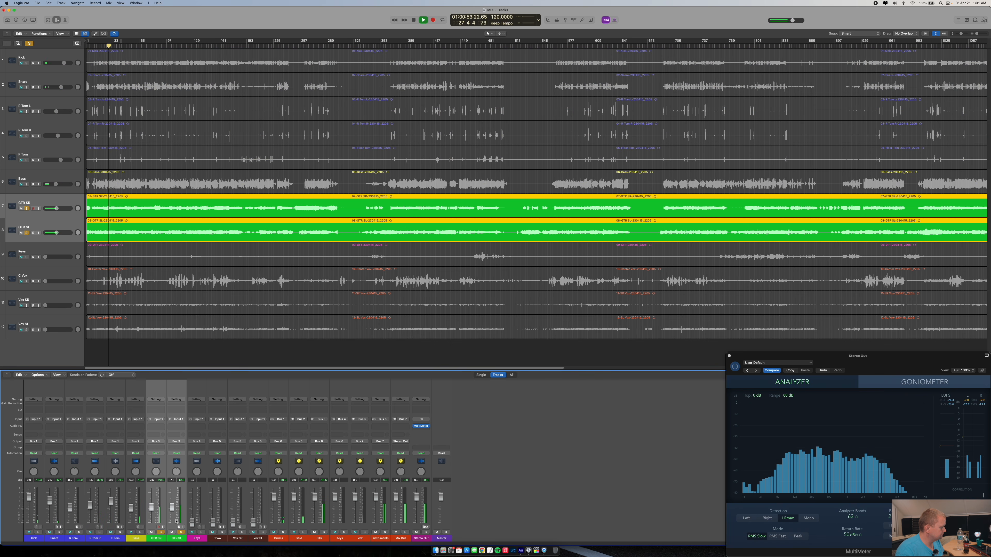
{"action": "left_click_drag", "start_coordinate": [171, 506], "coordinate": [171, 507]}
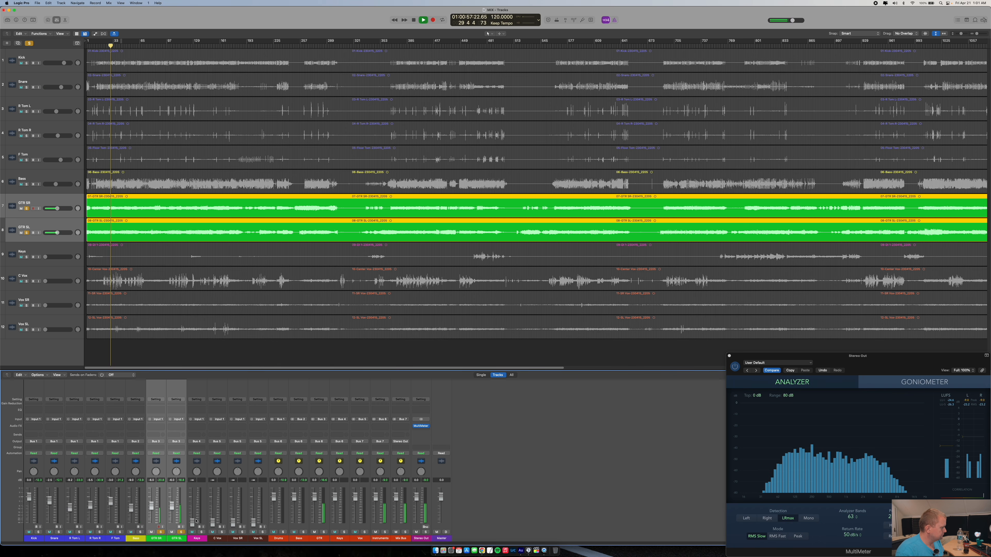
{"action": "left_click", "coordinate": [180, 533]}
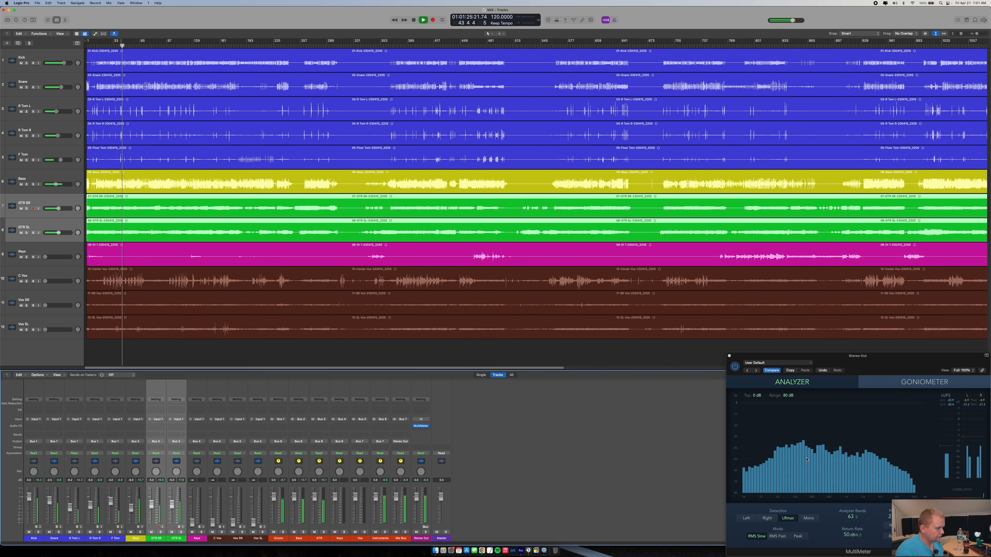
{"action": "key", "text": "space"}
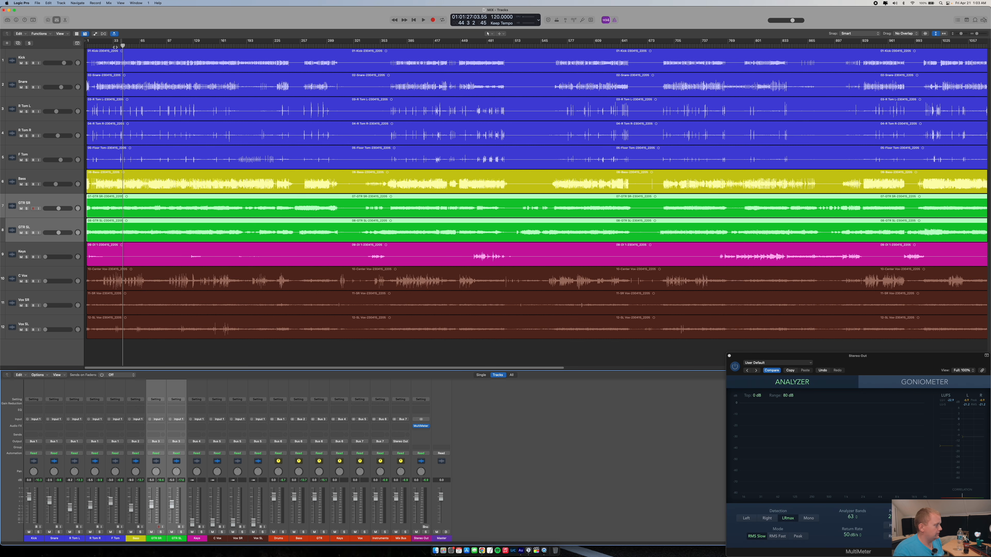
- Replay the mix from about bar 35 and fine-tune the linked GTR SR and GTR SL faders
{"action": "left_click", "coordinate": [115, 47]}
{"action": "key", "text": "space"}
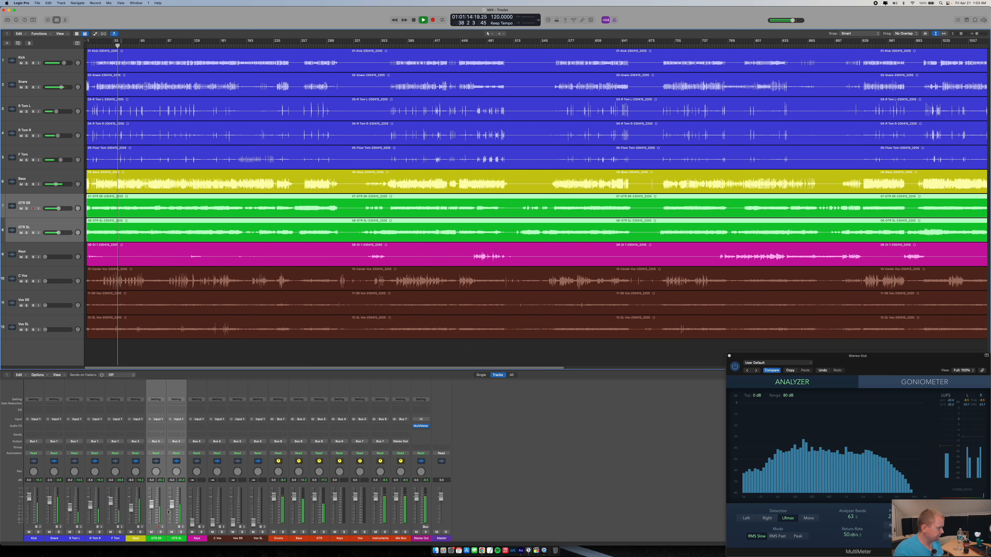
{"action": "left_click_drag", "start_coordinate": [172, 505], "coordinate": [172, 505]}
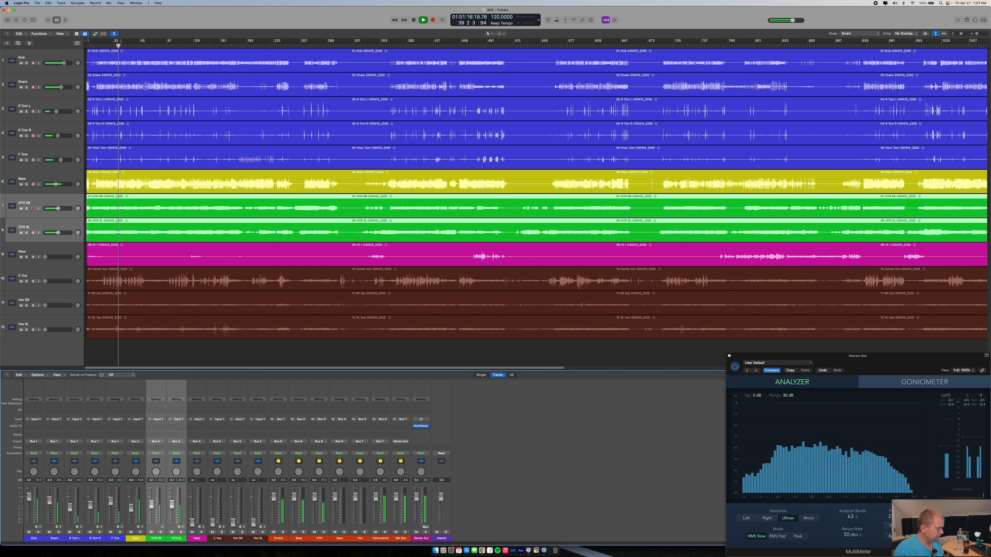
{"action": "key", "text": "space"}
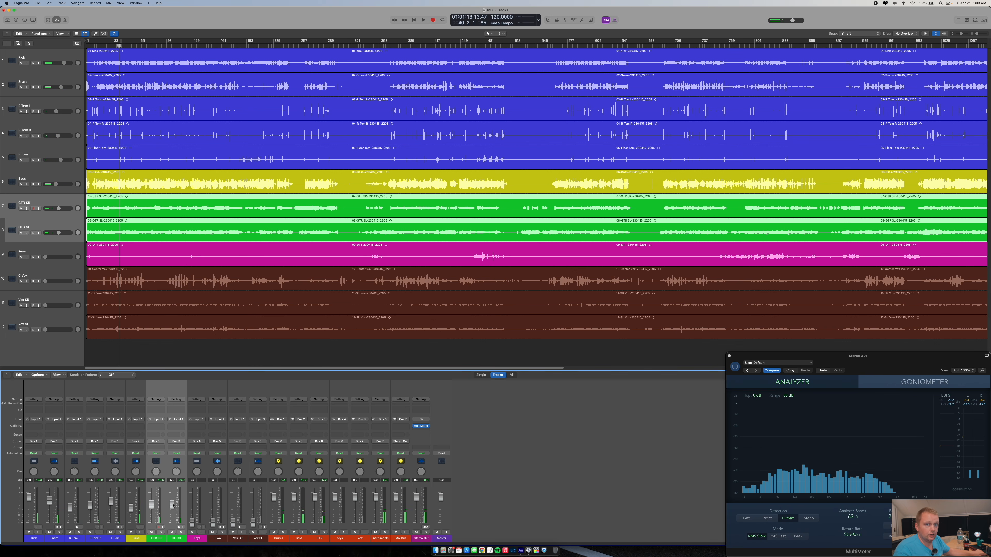
{"action": "key", "text": "space"}
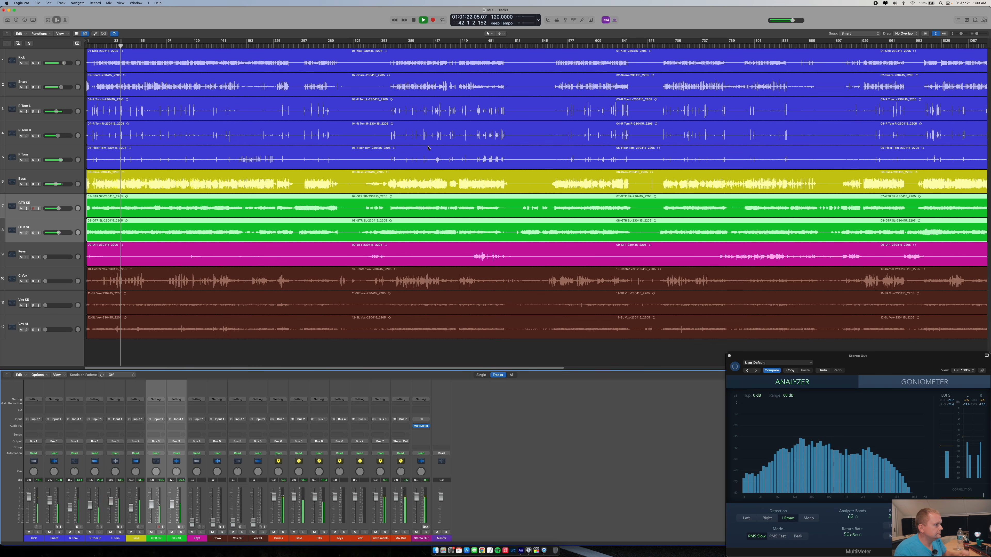
- Play the mix near bars 393 and 631 and lower both guitar faders slightly
{"action": "left_click", "coordinate": [412, 46]}
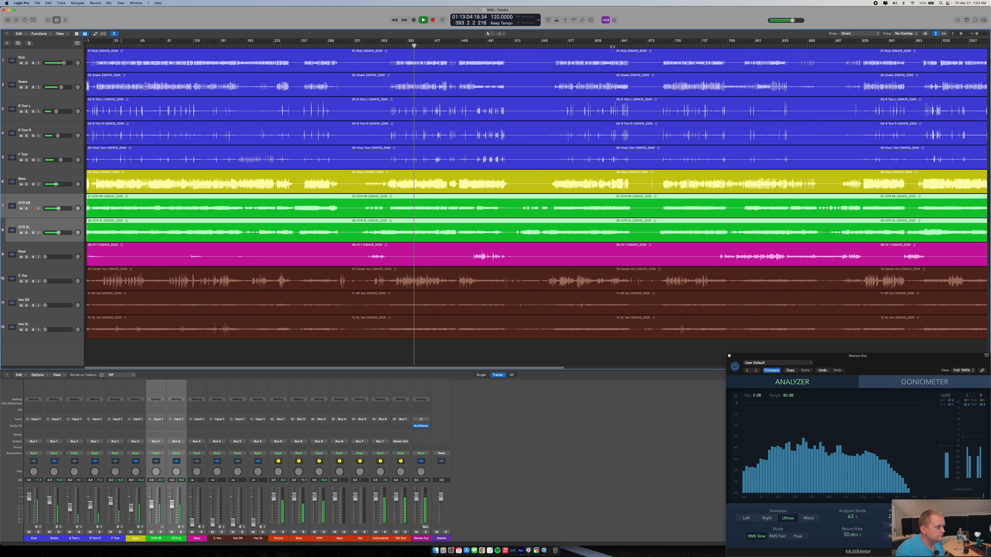
{"action": "left_click", "coordinate": [613, 47]}
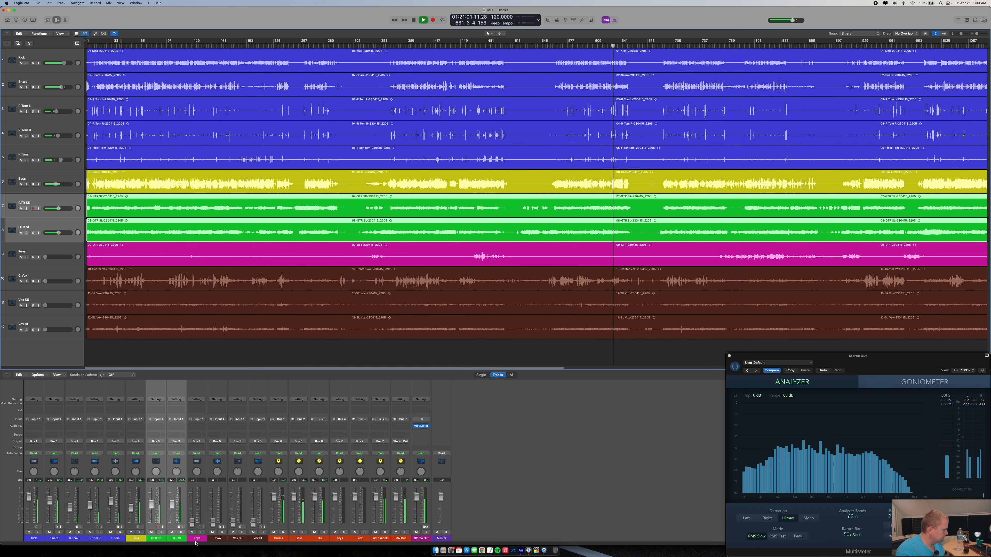
{"action": "left_click_drag", "start_coordinate": [171, 506], "coordinate": [172, 507]}
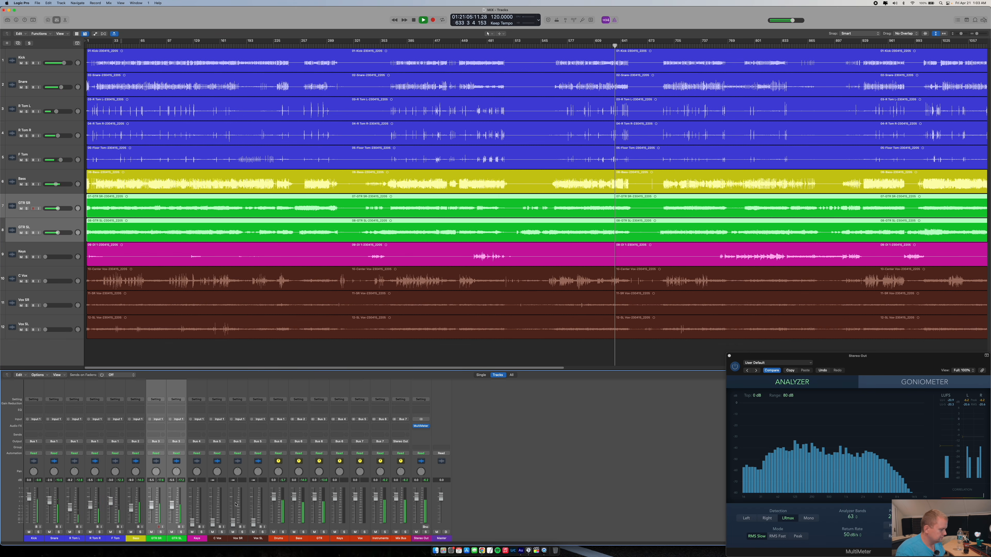
- Check the guitar balance in the mix by playing passages near bars 1570, 1603, 1618 and 1800
{"action": "scroll", "coordinate": [629, 228], "scroll_direction": "right", "scroll_amount": 10}
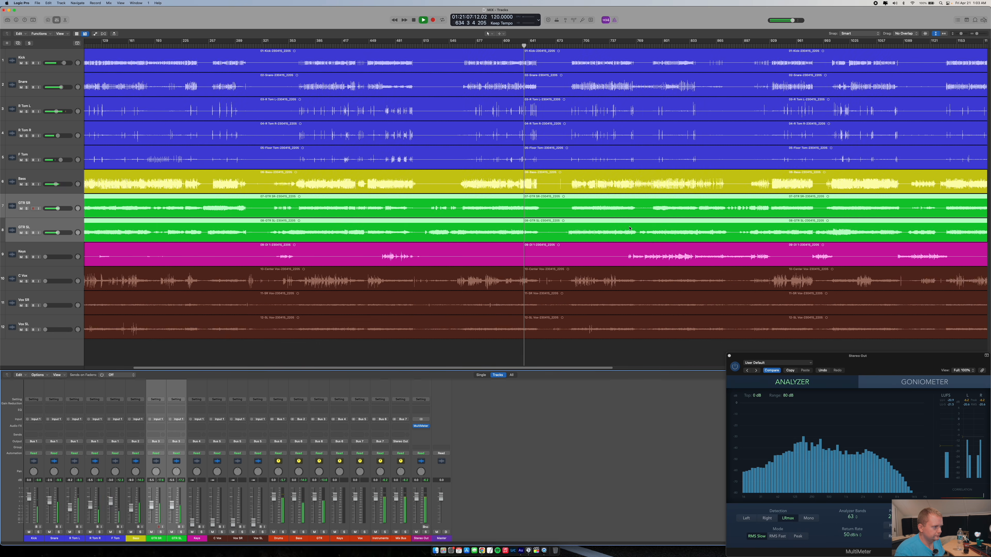
{"action": "scroll", "coordinate": [630, 225], "scroll_direction": "right", "scroll_amount": 5}
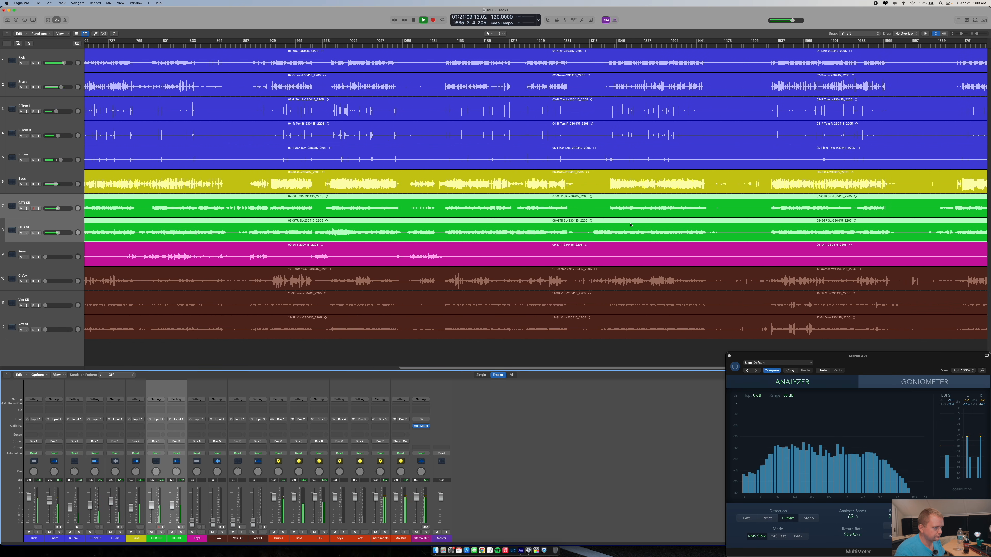
{"action": "left_click", "coordinate": [700, 47]}
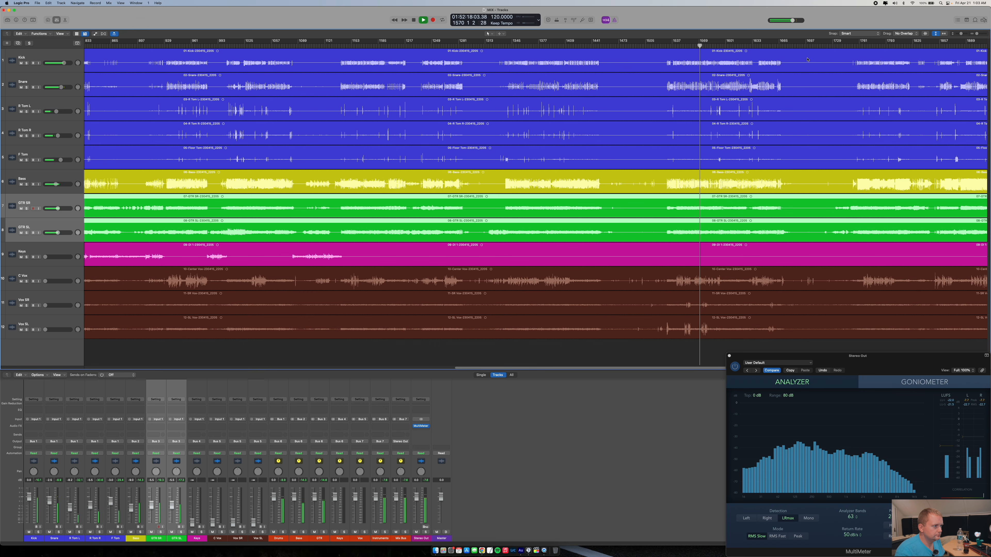
{"action": "left_click", "coordinate": [727, 45]}
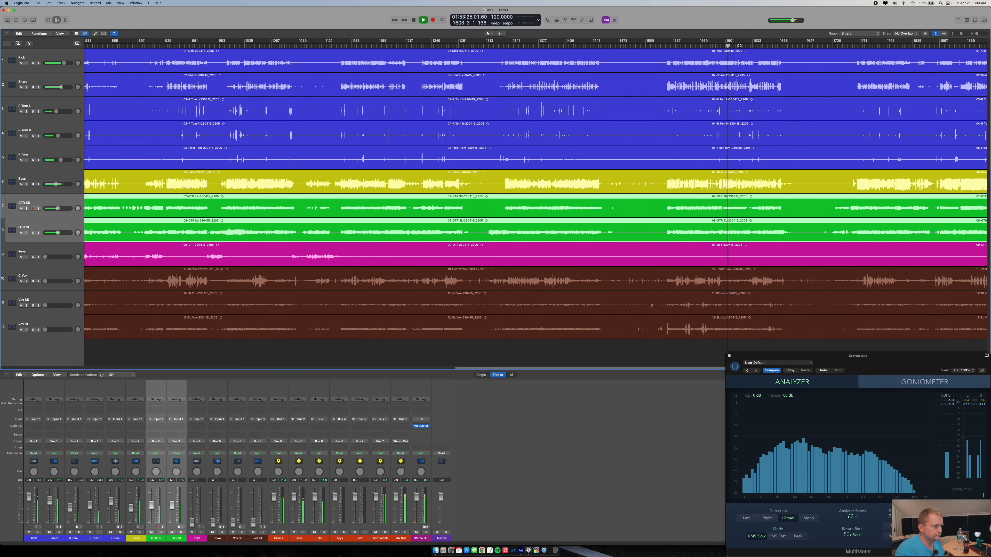
{"action": "left_click", "coordinate": [737, 47]}
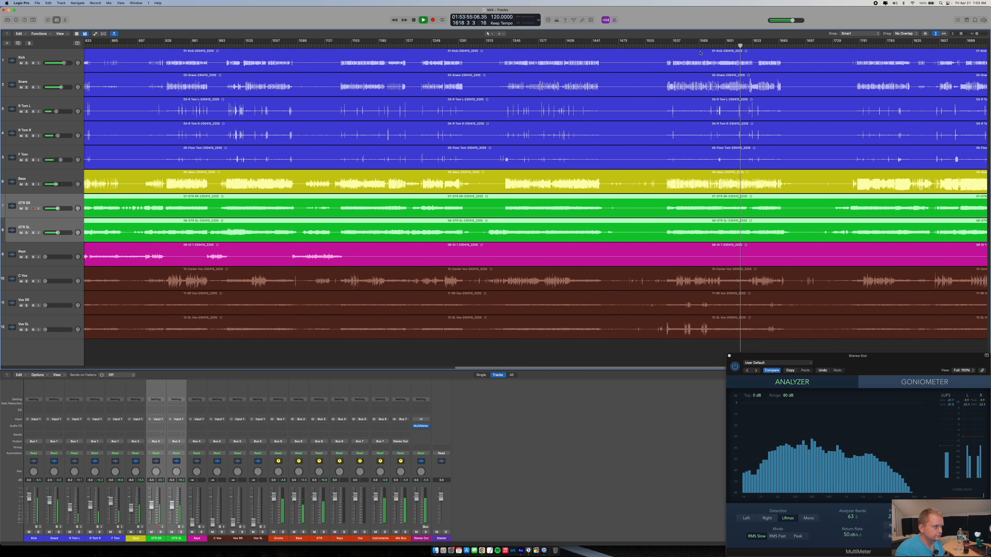
{"action": "key", "text": "space"}
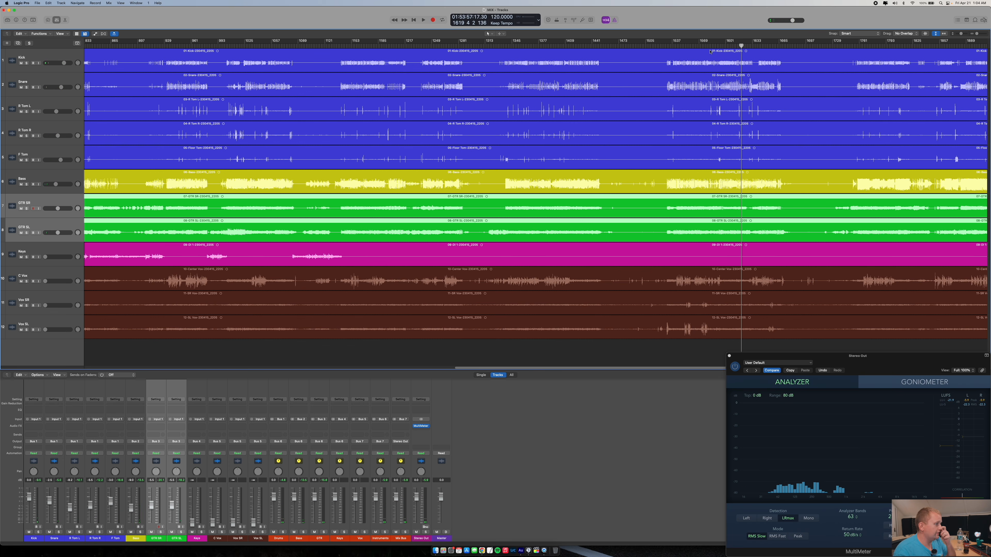
{"action": "left_click", "coordinate": [896, 46]}
{"action": "key", "text": "space"}
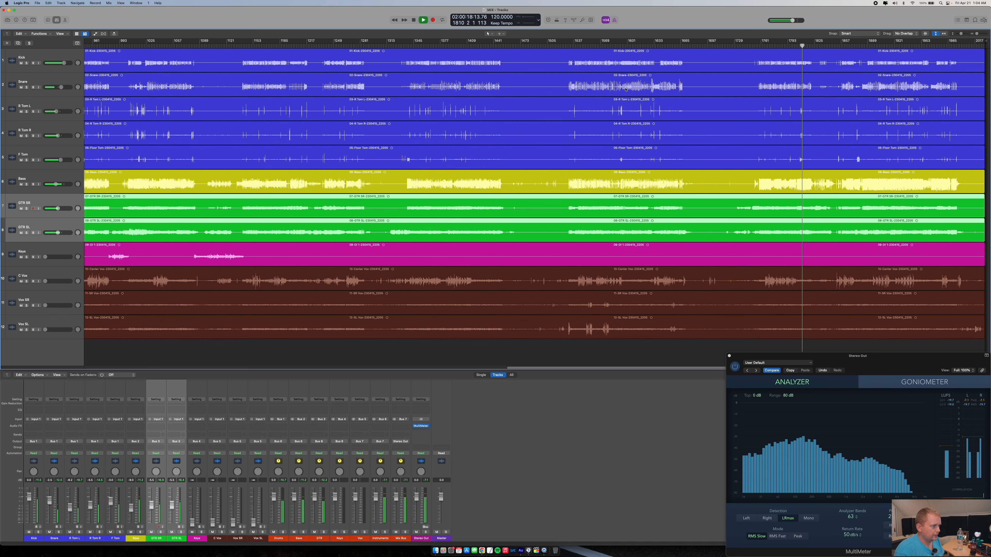
- Replay the mix near bars 1570 and 1173 to recheck the guitar balance, and stop playback
{"action": "left_click", "coordinate": [600, 45]}
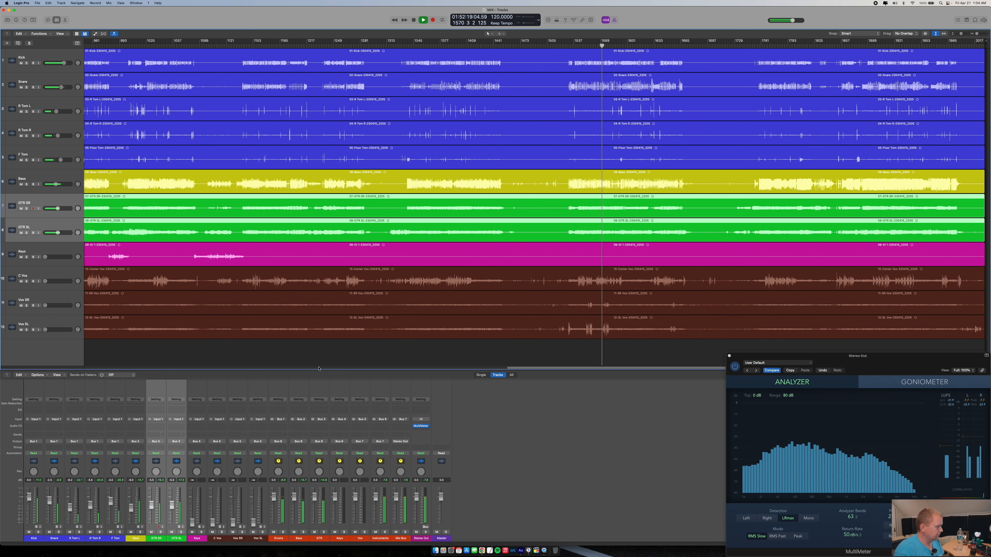
{"action": "left_click", "coordinate": [269, 46]}
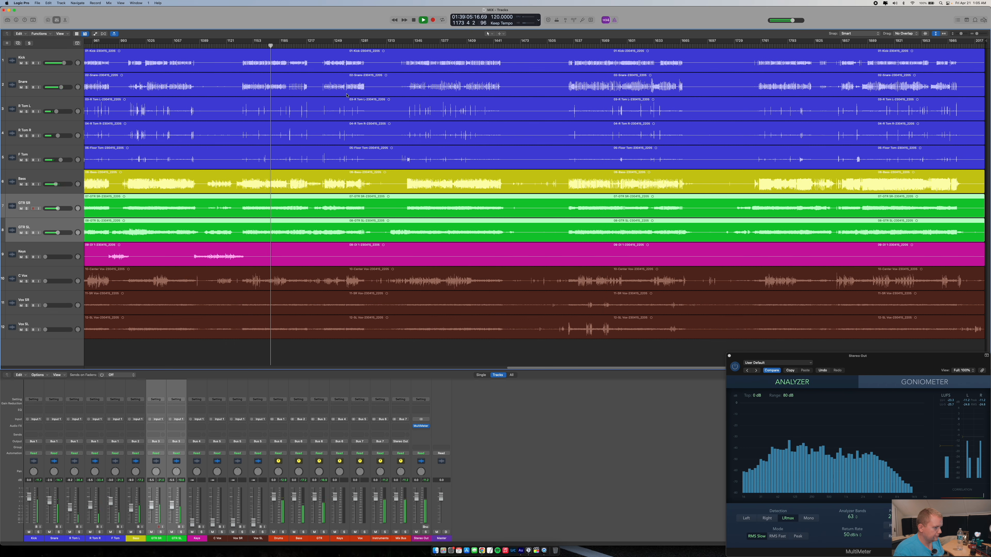
{"action": "key", "text": "space"}
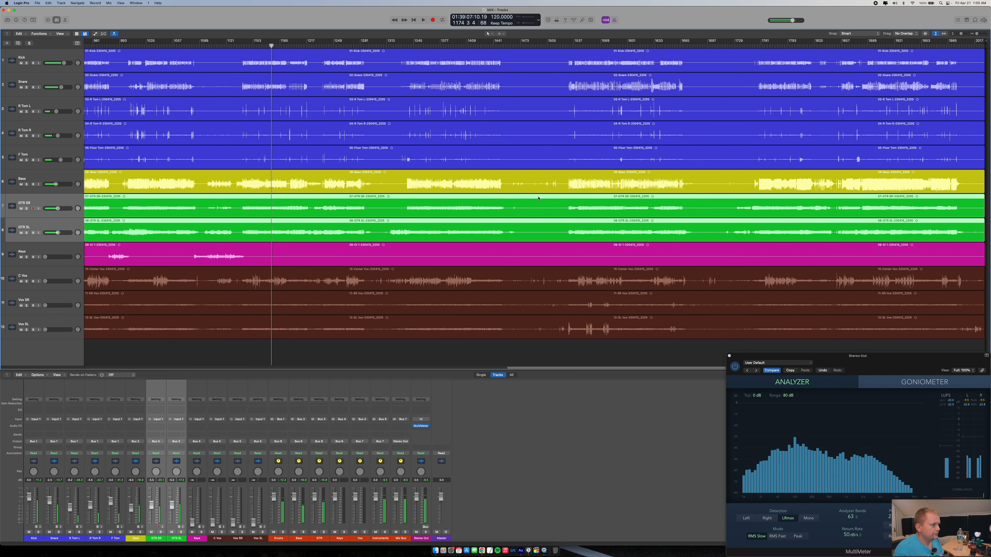
- Play the mix from bar 775, where the keys come in, and raise the Keys fader into the mix
{"action": "scroll", "coordinate": [545, 191], "scroll_direction": "left", "scroll_amount": 5}
{"action": "scroll", "coordinate": [545, 191], "scroll_direction": "left", "scroll_amount": 10}
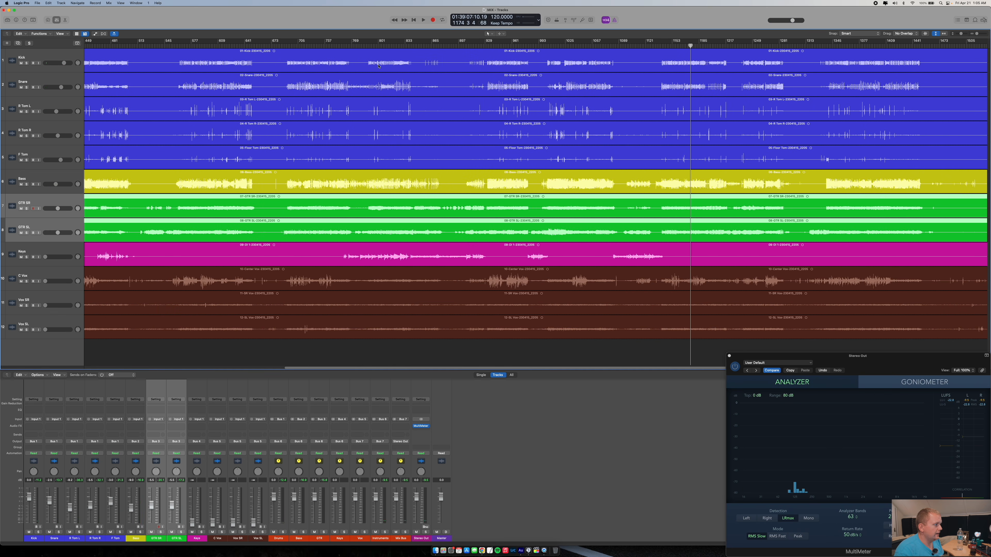
{"action": "left_click", "coordinate": [357, 46]}
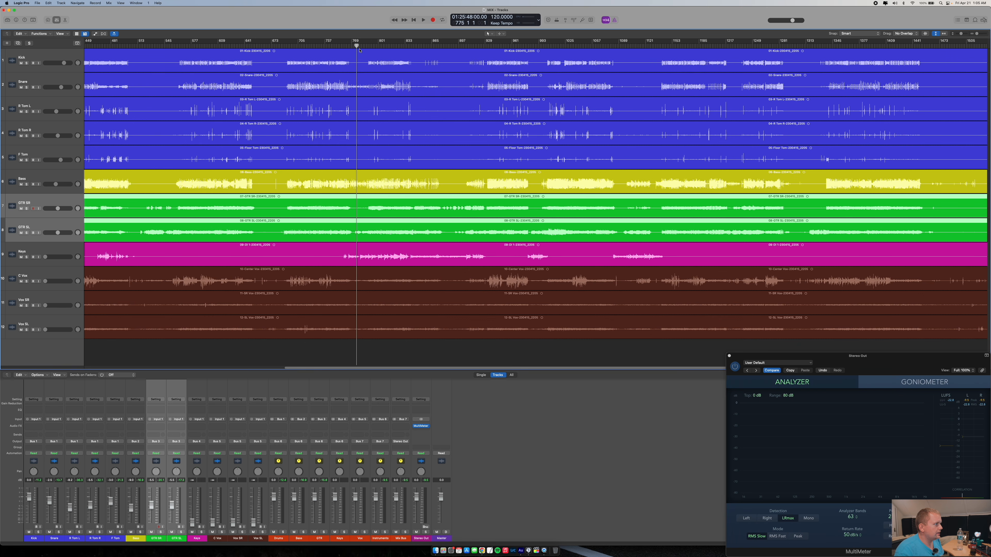
{"action": "key", "text": "space"}
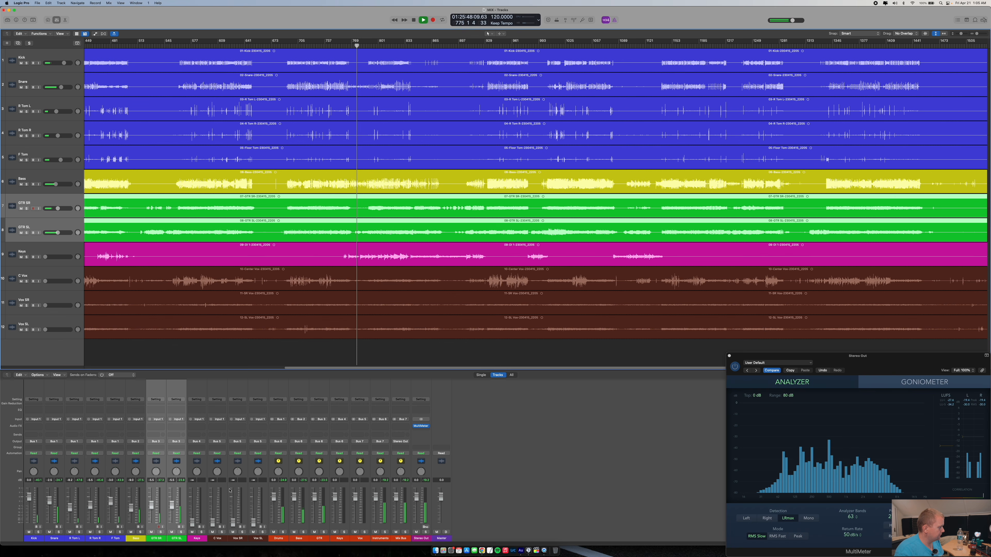
{"action": "left_click_drag", "start_coordinate": [195, 522], "coordinate": [192, 500]}
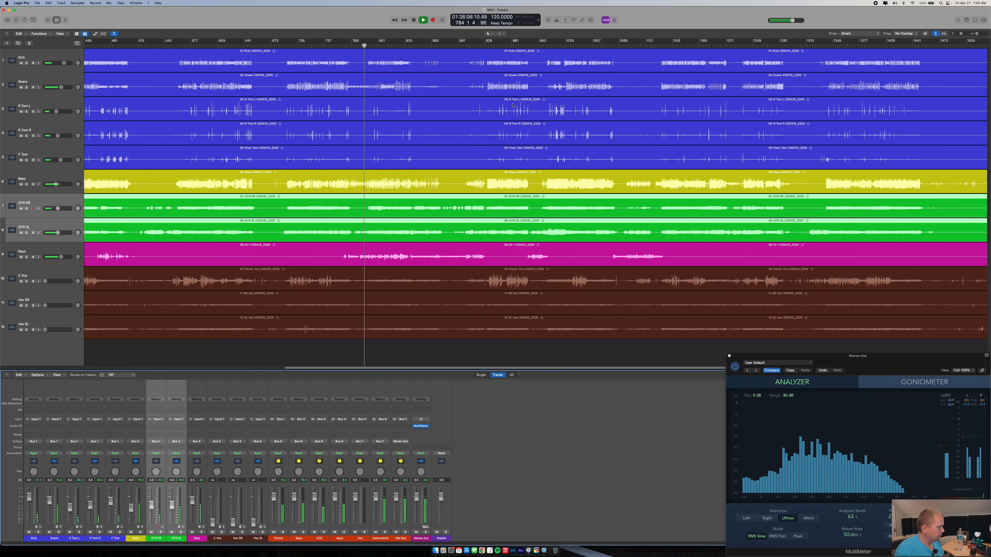
- Check the keys level against the band by playing passages near bars 890, 906, 754, 471, 737, 1103 and 840
{"action": "left_click", "coordinate": [453, 46]}
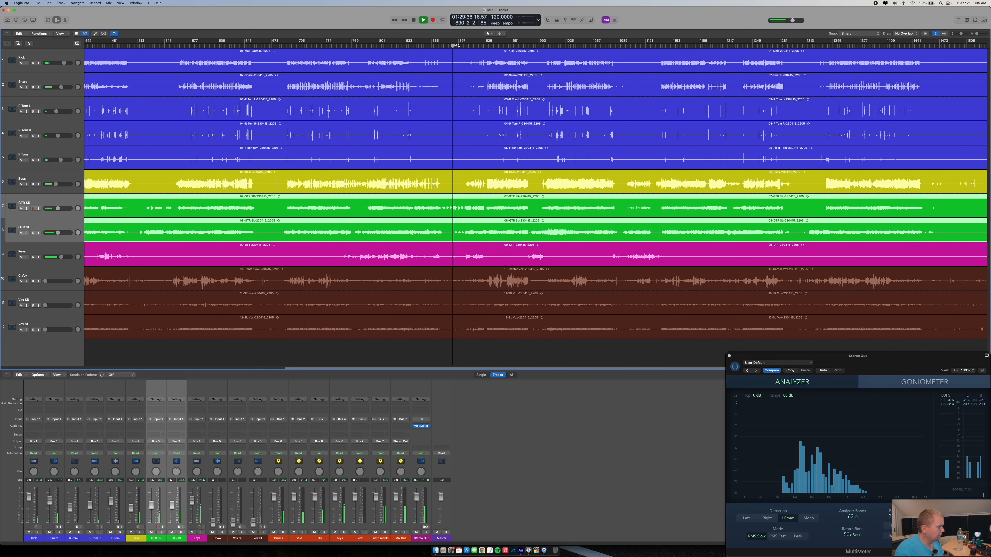
{"action": "left_click", "coordinate": [464, 46]}
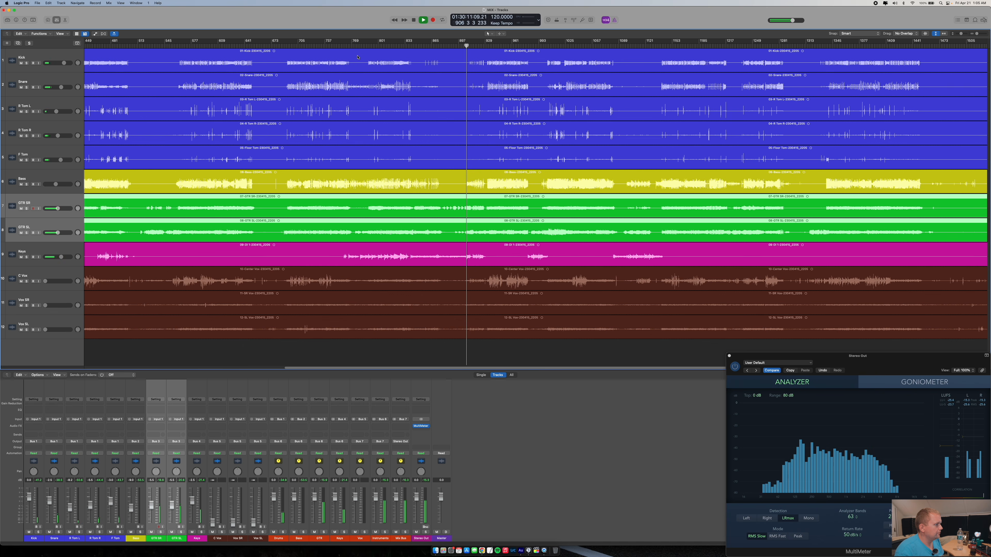
{"action": "left_click", "coordinate": [339, 46]}
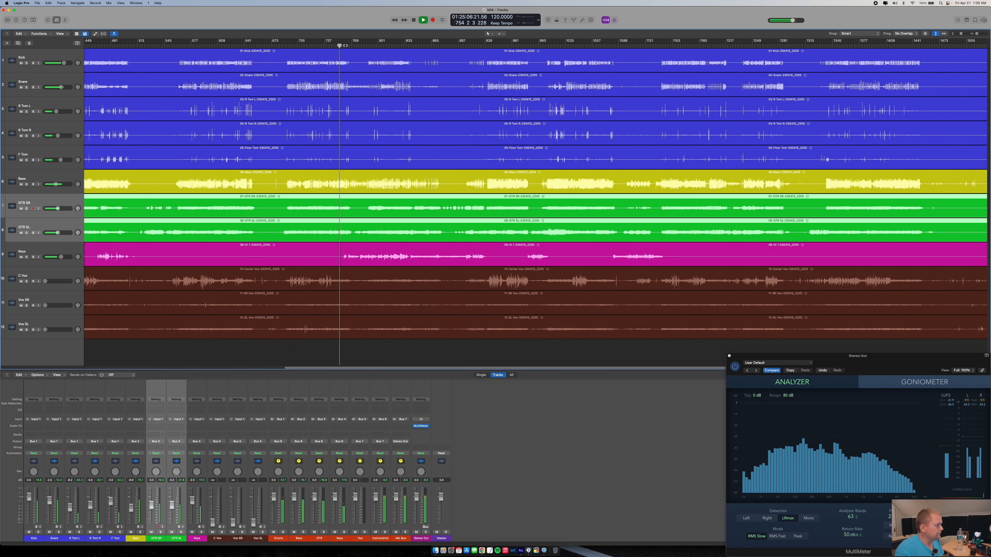
{"action": "left_click", "coordinate": [103, 46]}
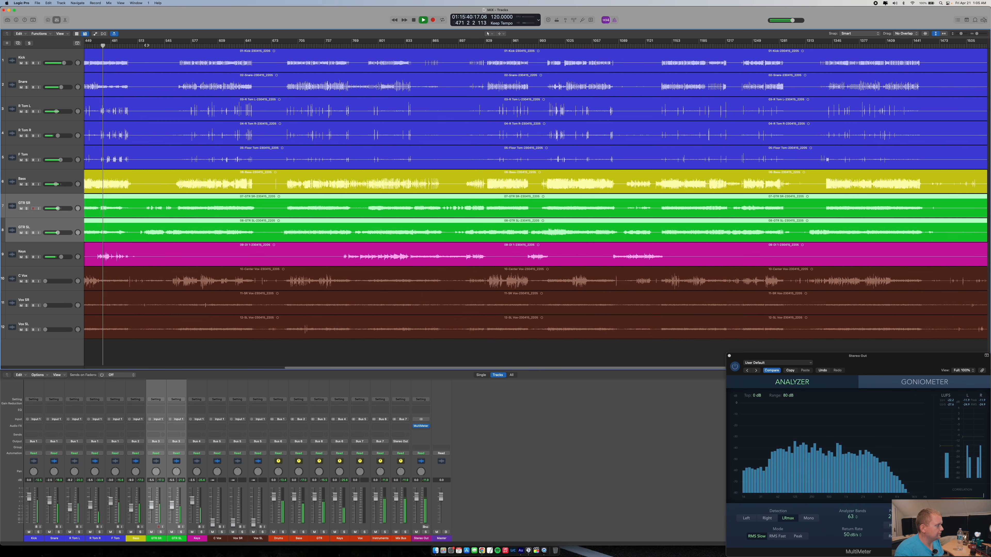
{"action": "left_click", "coordinate": [324, 46]}
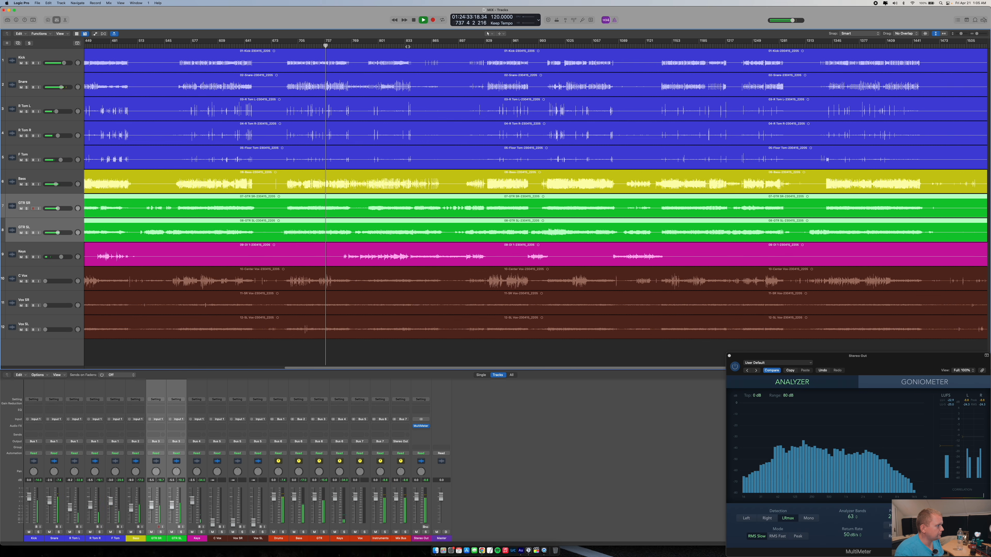
{"action": "left_click", "coordinate": [536, 46]}
{"action": "left_click", "coordinate": [630, 46]}
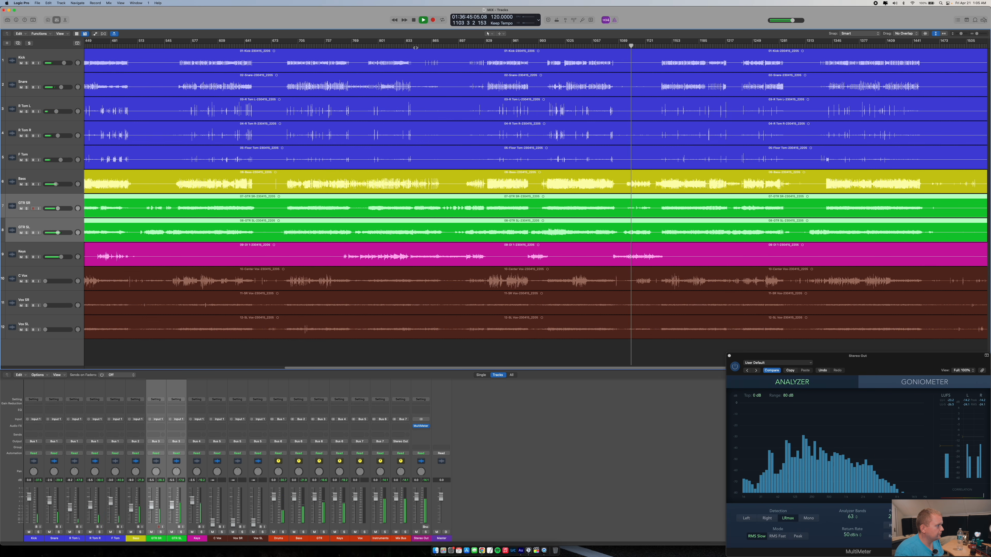
{"action": "left_click", "coordinate": [403, 45]}
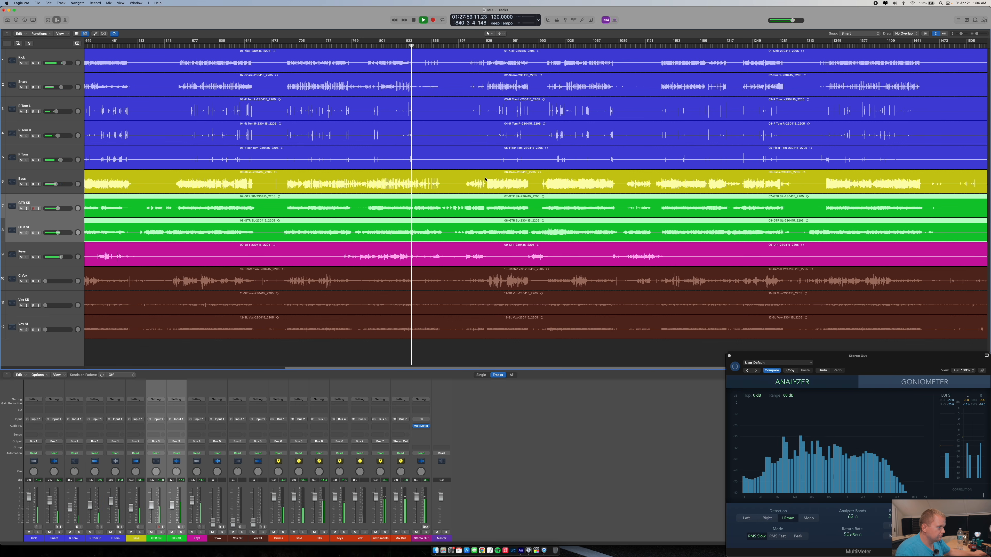
{"action": "key", "text": "space"}
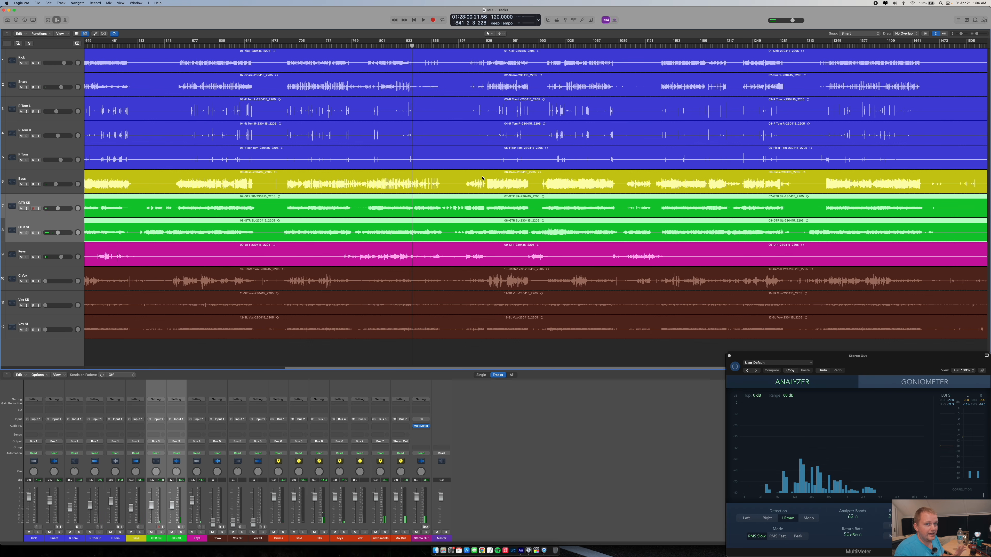
- Select the C Vox track, play the mix from bar 100 and raise the C Vox fader above the instruments
{"action": "scroll", "coordinate": [345, 213], "scroll_direction": "left", "scroll_amount": 10}
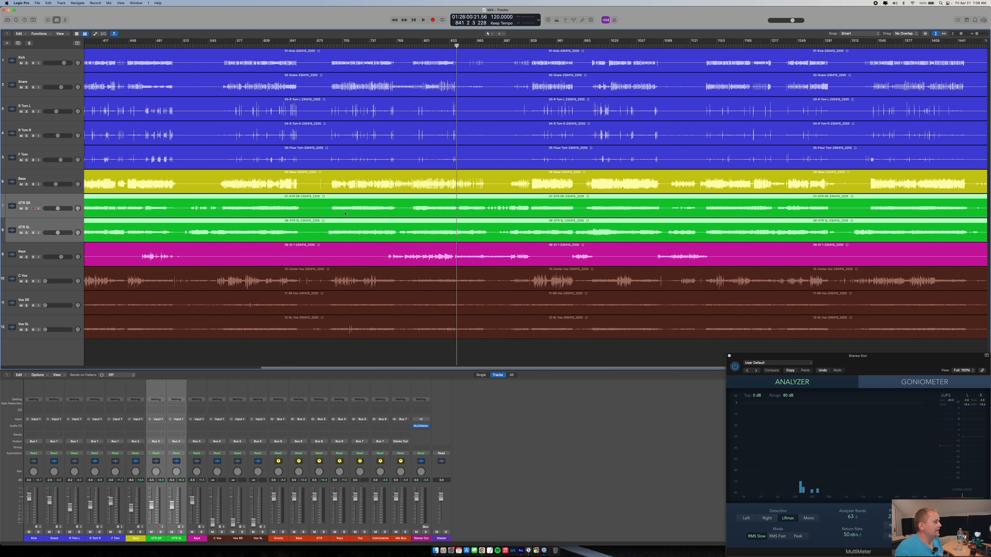
{"action": "scroll", "coordinate": [341, 212], "scroll_direction": "left", "scroll_amount": 3}
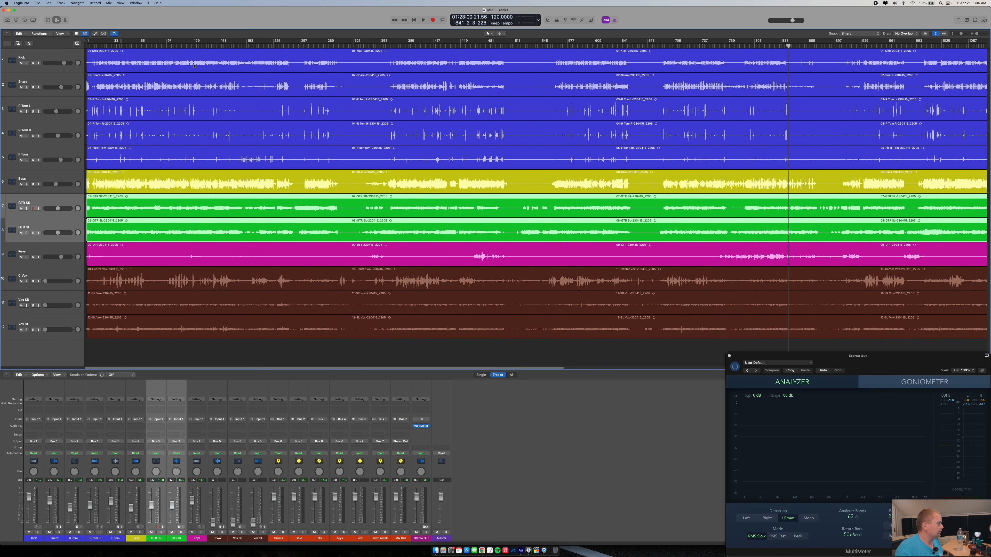
{"action": "left_click", "coordinate": [164, 46]}
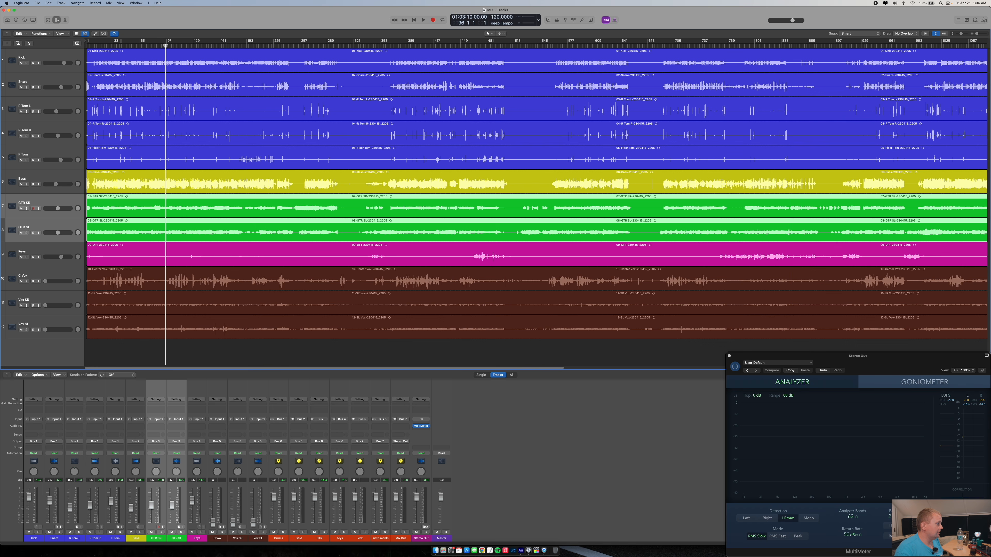
{"action": "left_click_drag", "start_coordinate": [165, 46], "coordinate": [169, 46]}
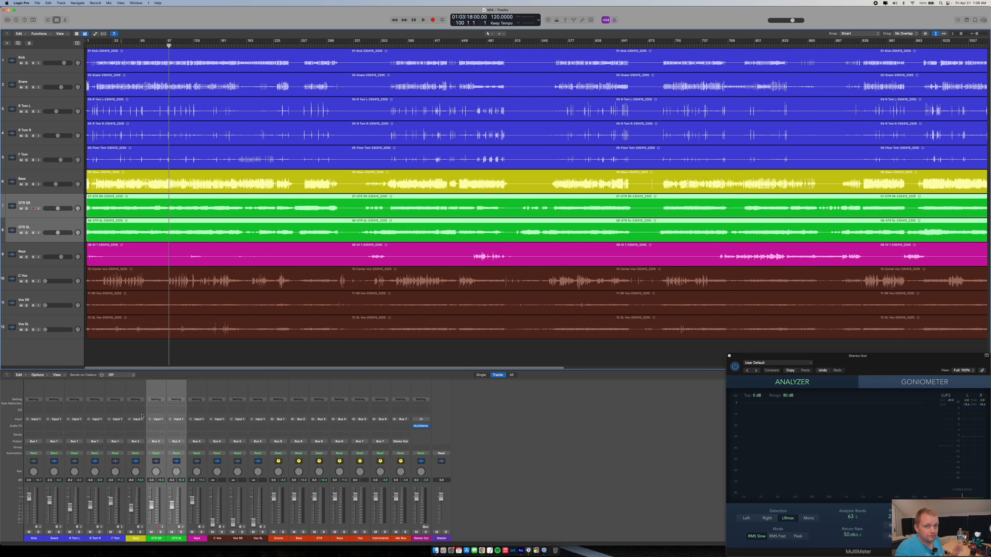
{"action": "left_click", "coordinate": [43, 276]}
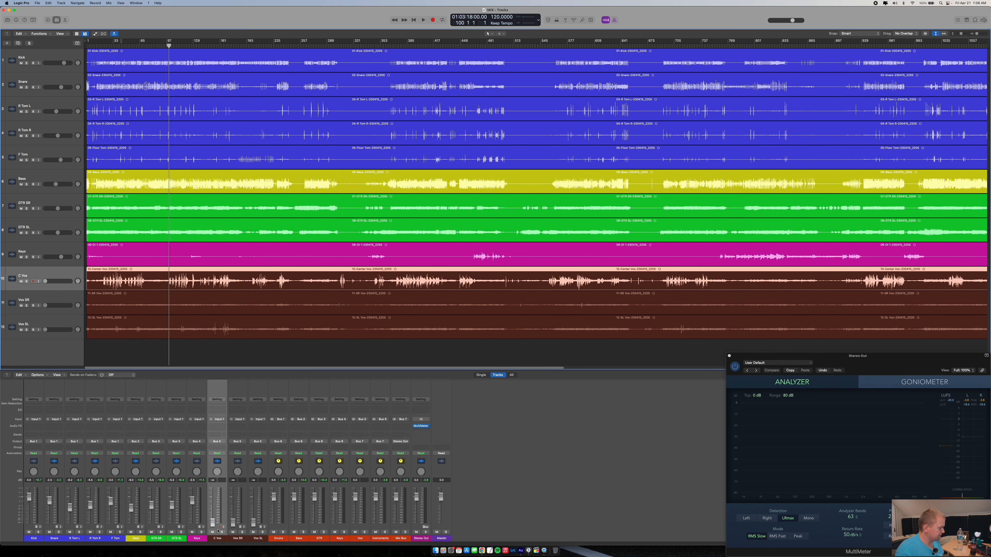
{"action": "key", "text": "space"}
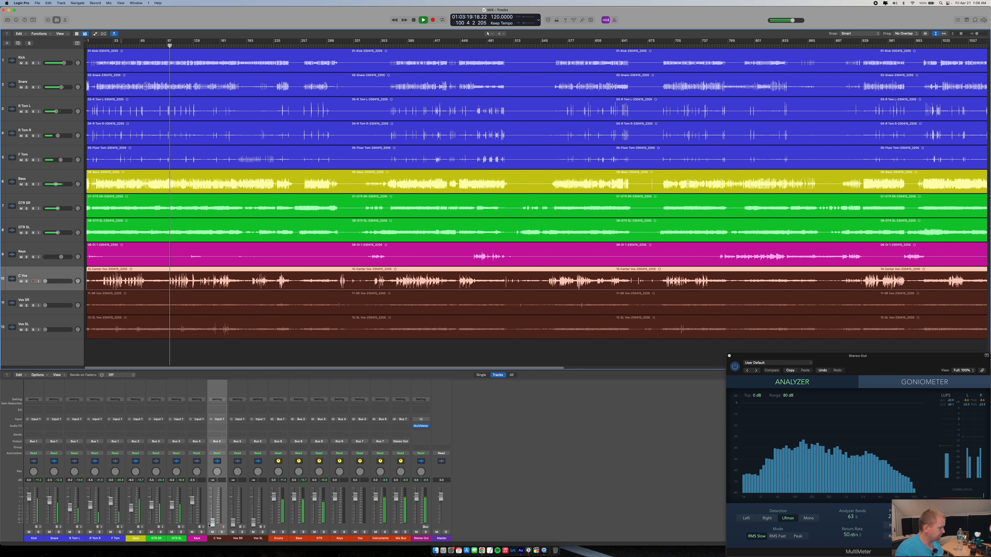
{"action": "left_click_drag", "start_coordinate": [211, 524], "coordinate": [212, 500]}
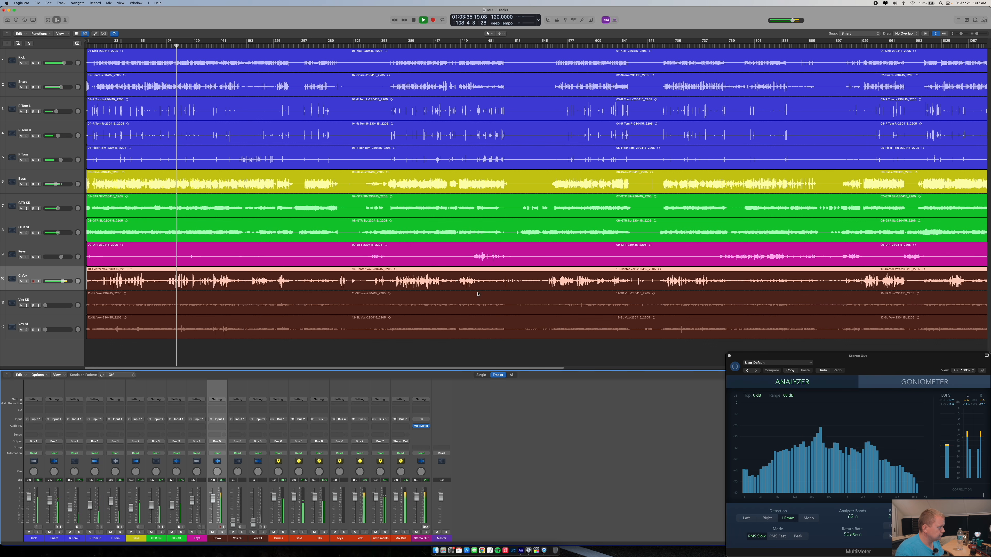
- Check the center vocal level by playing passages near bars 390, 574, 961 and 1178
{"action": "left_click", "coordinate": [410, 46]}
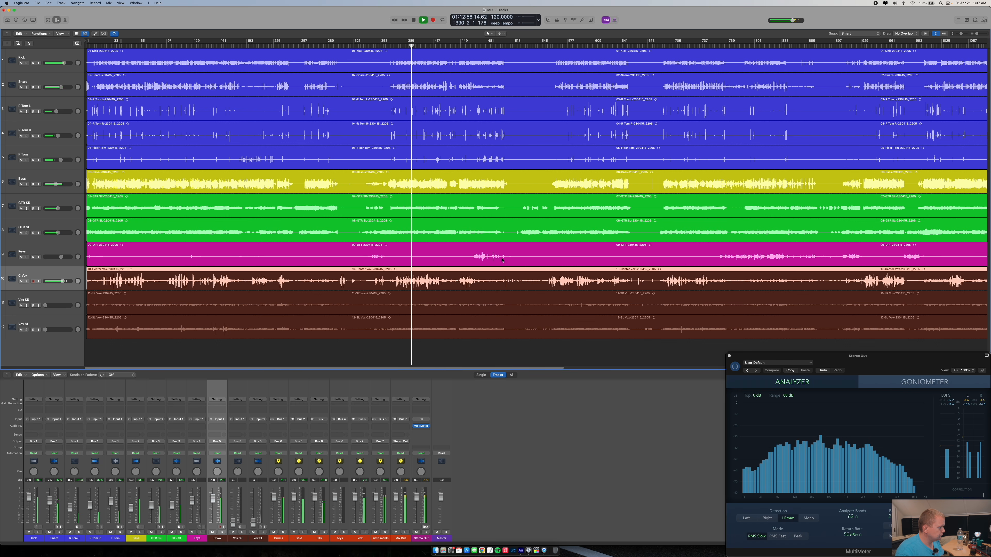
{"action": "left_click", "coordinate": [564, 46]}
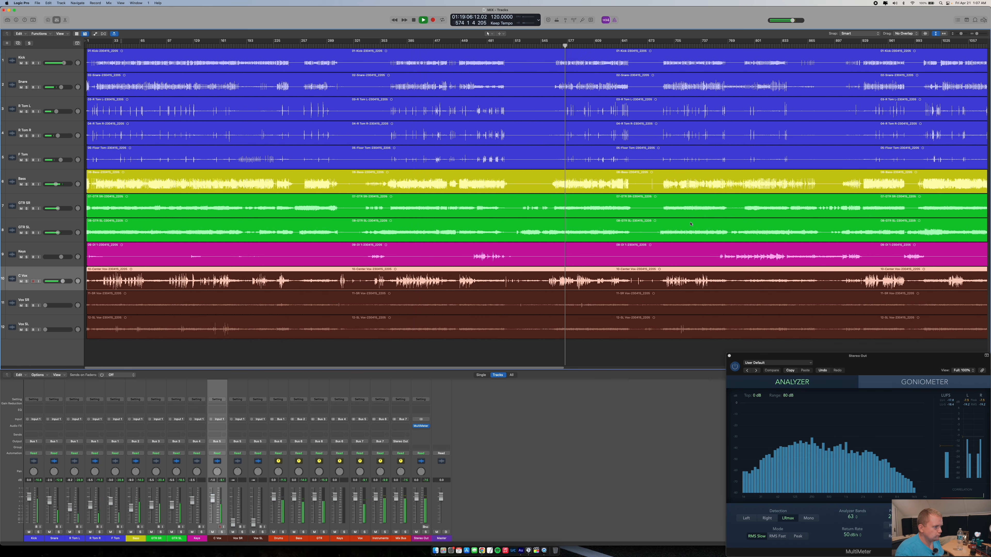
{"action": "scroll", "coordinate": [687, 221], "scroll_direction": "right", "scroll_amount": 10}
{"action": "scroll", "coordinate": [687, 221], "scroll_direction": "right", "scroll_amount": 10}
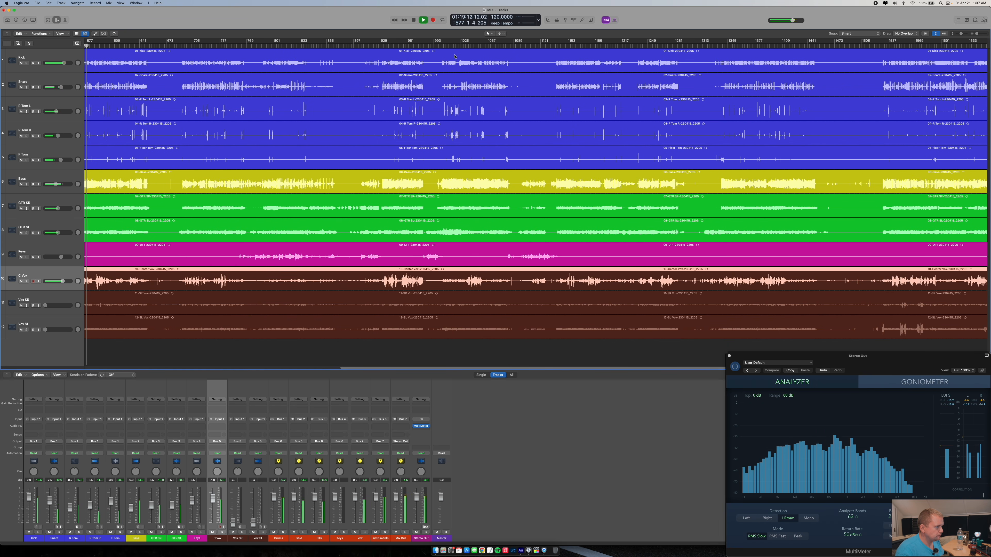
{"action": "left_click", "coordinate": [407, 46]}
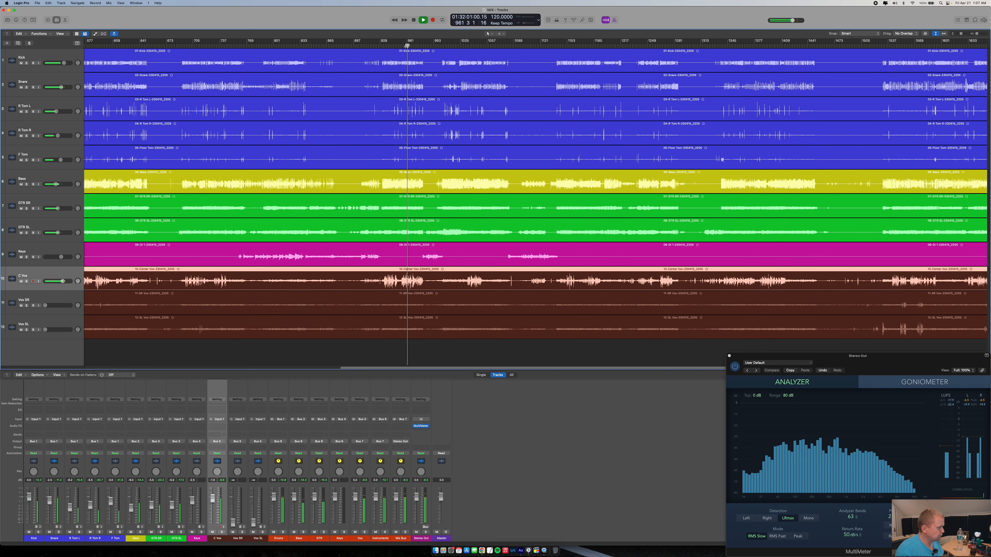
{"action": "scroll", "coordinate": [550, 129], "scroll_direction": "right", "scroll_amount": 10}
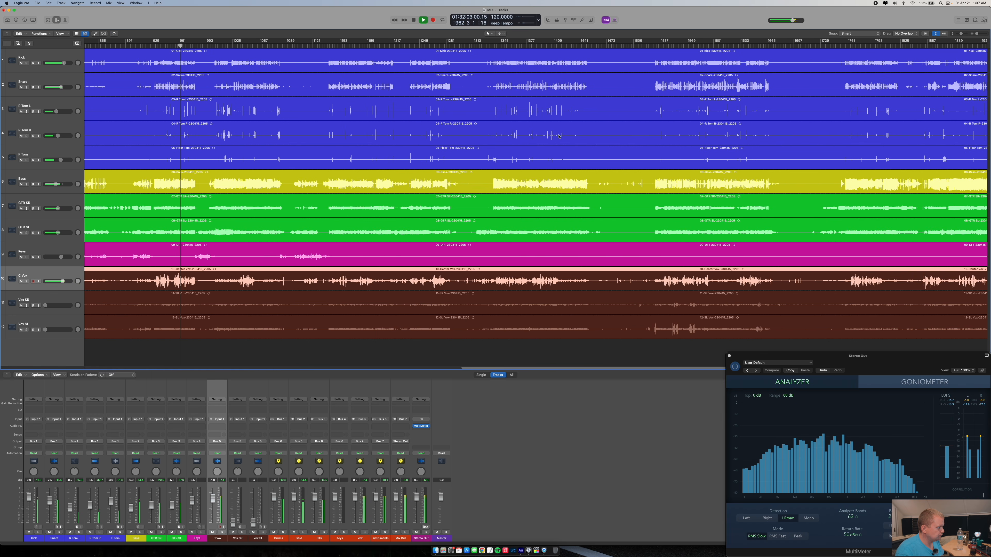
{"action": "left_click", "coordinate": [358, 45]}
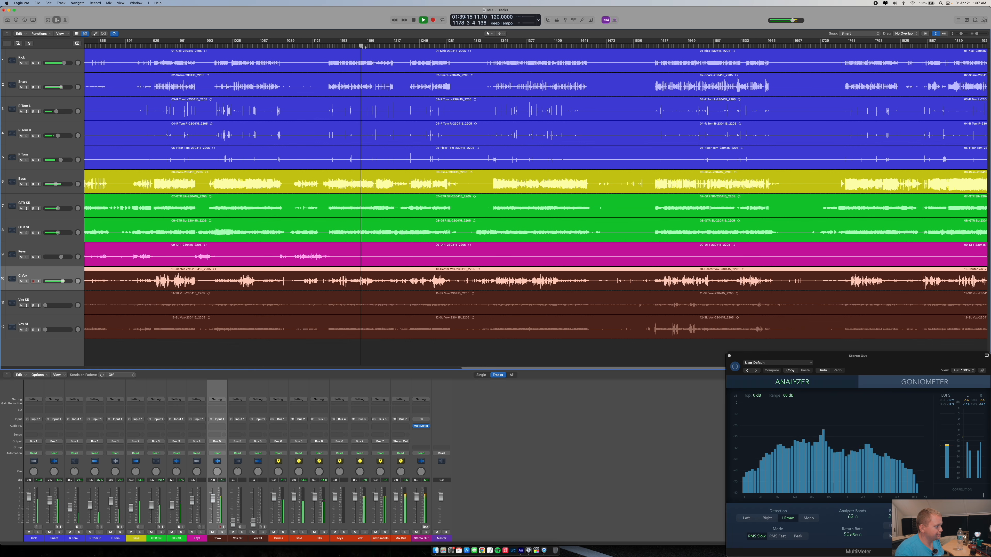
{"action": "key", "text": "space"}
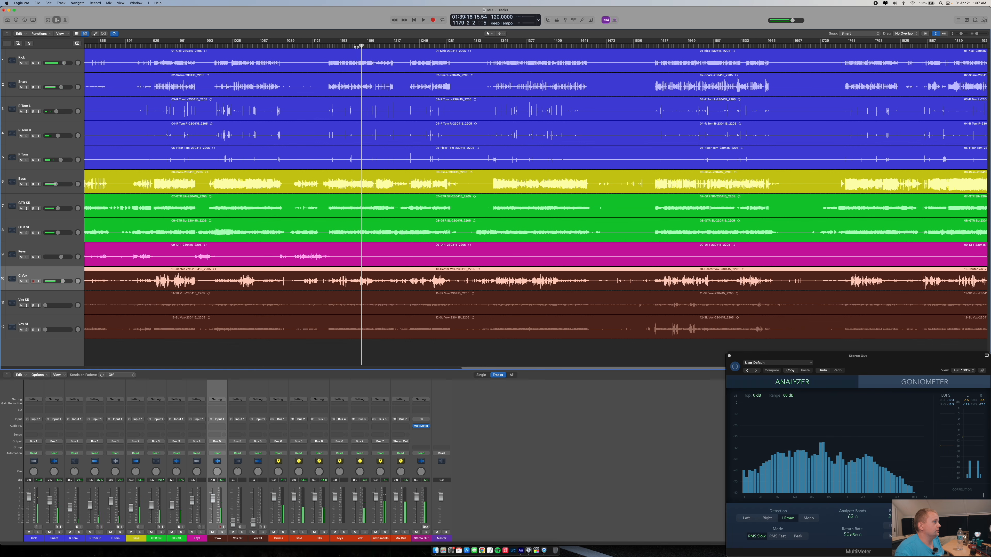
- Move the playhead back to bar 1167, audition the vocal balance on to around bar 1573, and stop playback
{"action": "left_click", "coordinate": [354, 47]}
{"action": "left_click", "coordinate": [351, 47]}
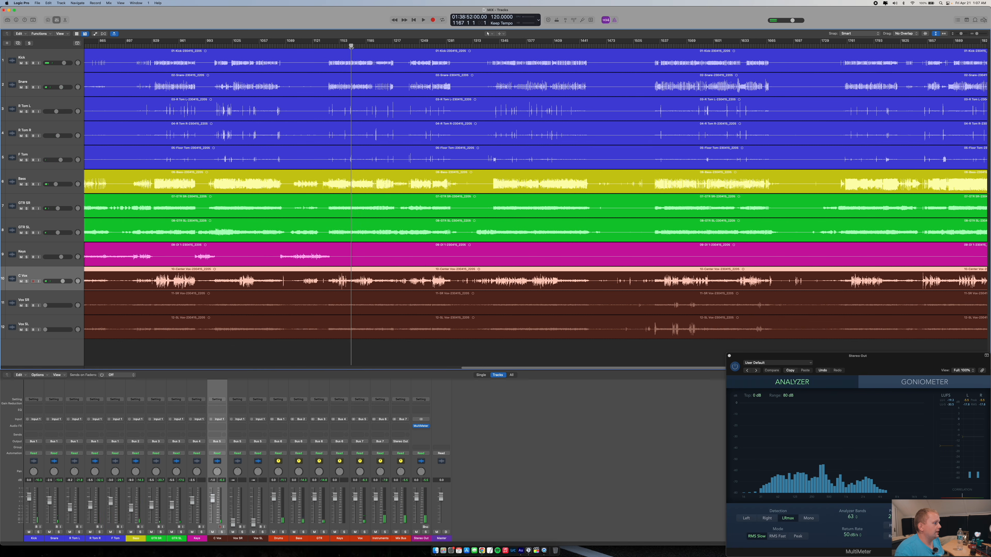
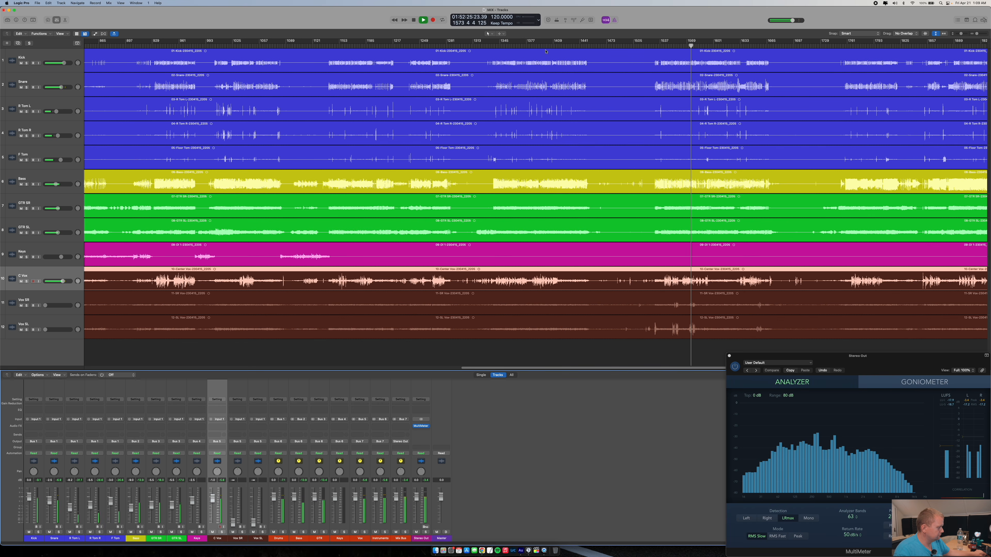
{"action": "key", "text": "space"}
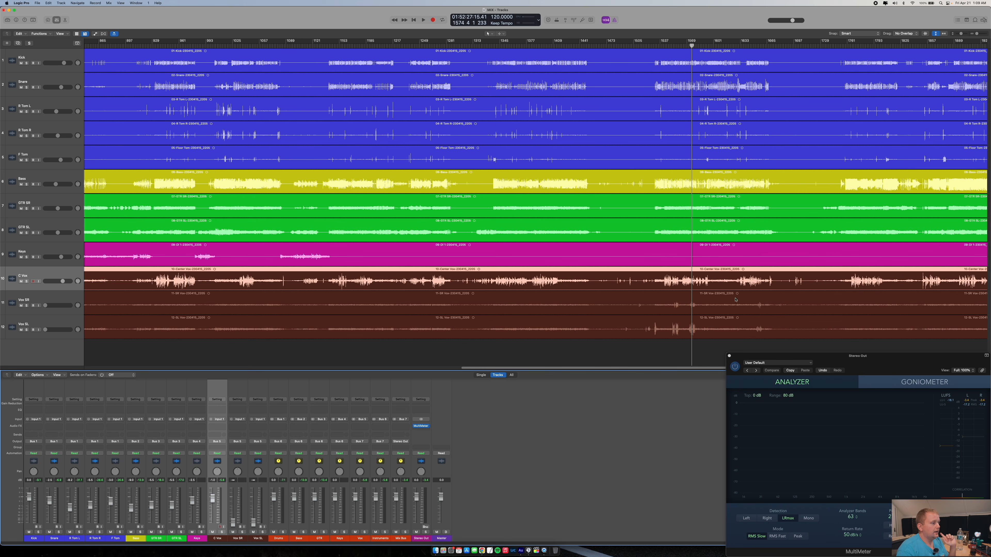
- Select the Vox SL region, move the playhead to bar 1550 and set a cycle over the backing vocals, about bars 1547 to 1563
{"action": "left_click", "coordinate": [679, 347]}
{"action": "left_click", "coordinate": [683, 329]}
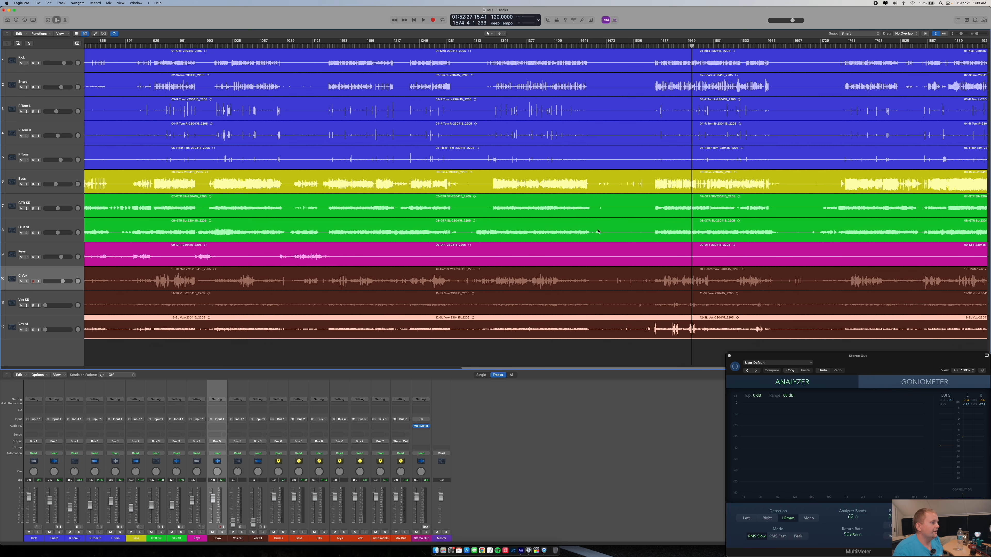
{"action": "left_click", "coordinate": [531, 46]}
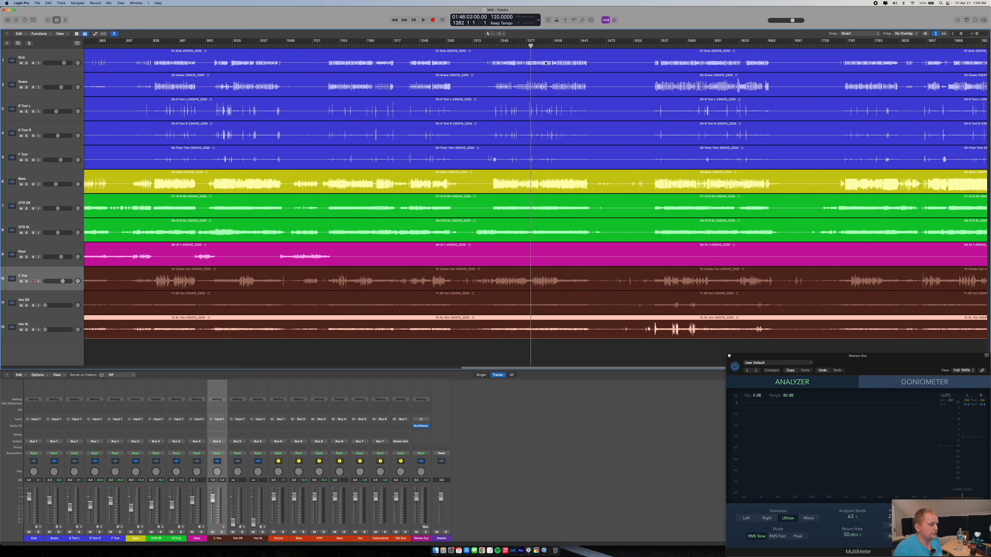
{"action": "left_click", "coordinate": [671, 47]}
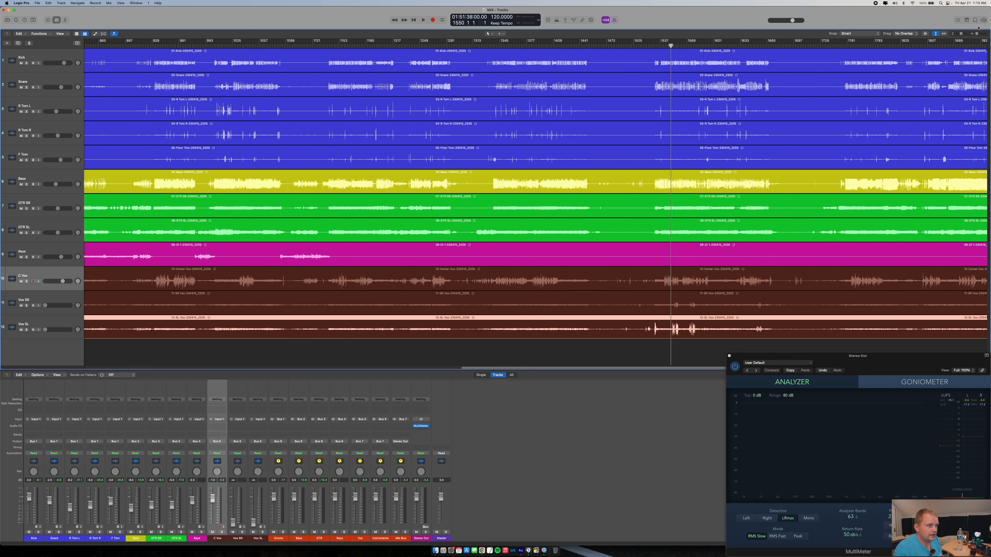
{"action": "left_click_drag", "start_coordinate": [977, 34], "coordinate": [979, 33]}
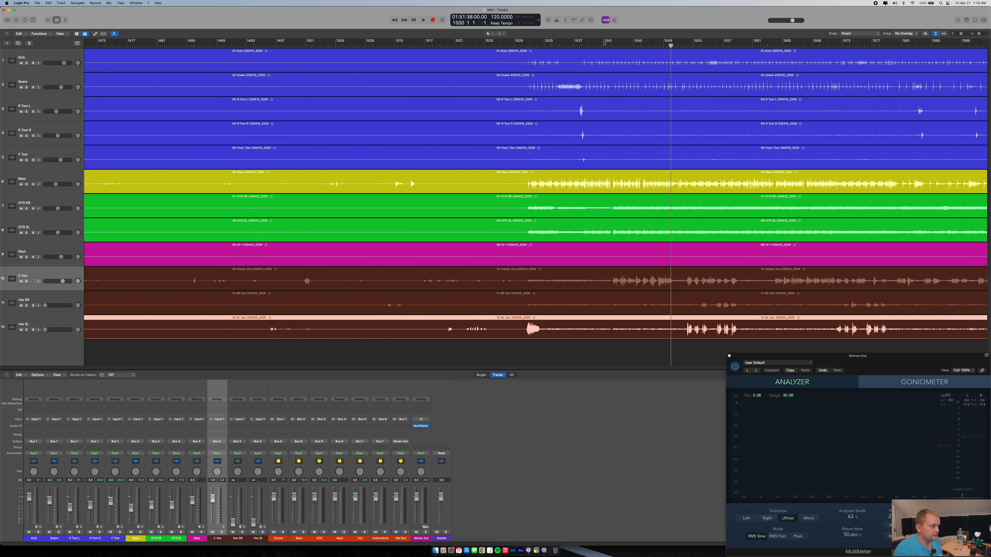
{"action": "left_click_drag", "start_coordinate": [647, 41], "coordinate": [764, 42]}
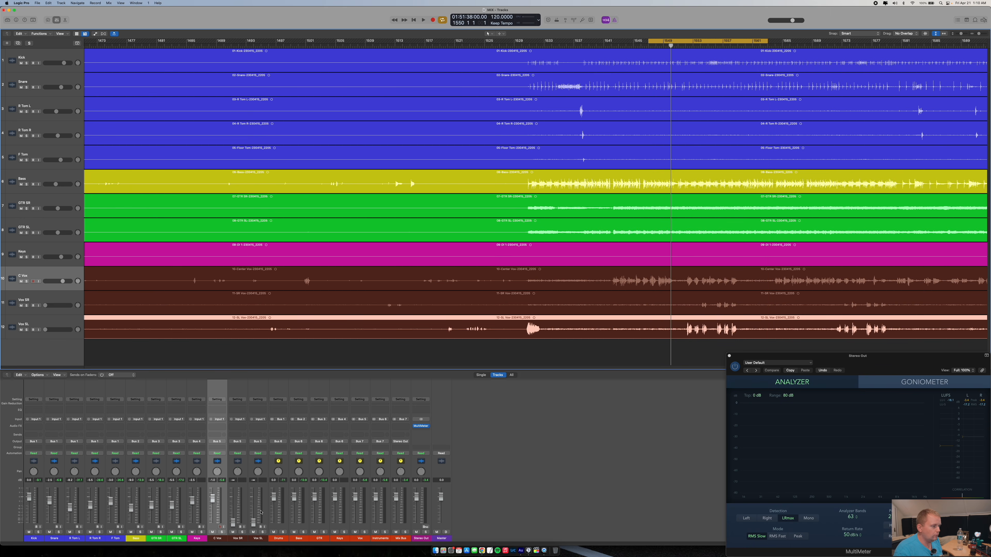
- Raise the Vox SR and Vox SL faders together to about the C Vox level and play the cycled passage
{"action": "key", "text": "space"}
{"action": "left_click_drag", "start_coordinate": [236, 539], "coordinate": [253, 499]}
{"action": "key", "text": "space"}
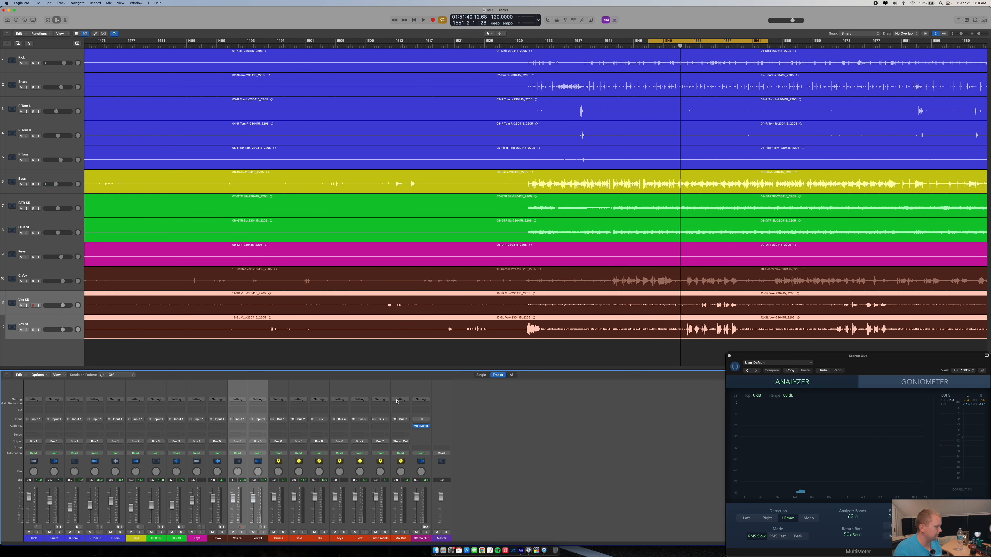
{"action": "key", "text": "space"}
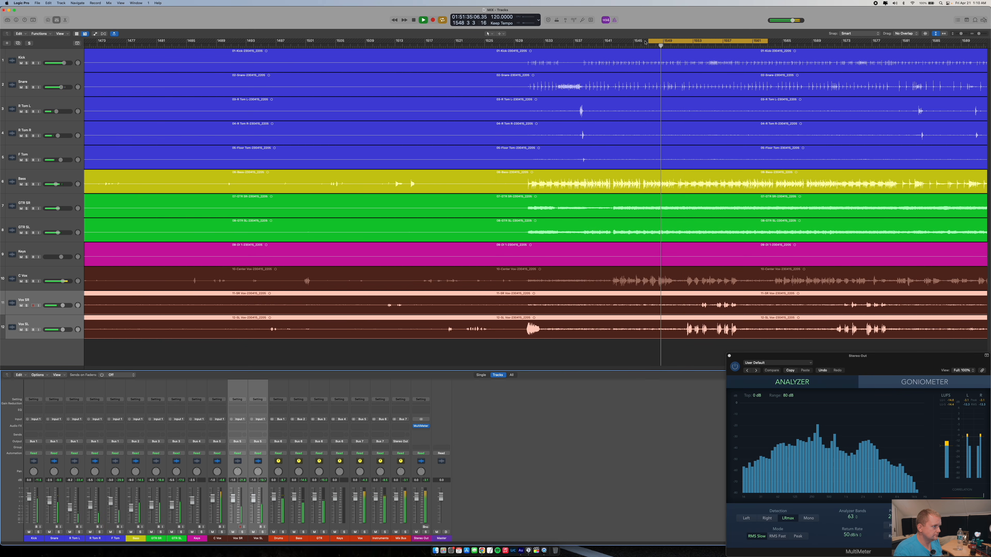
- Shorten the cycle to about bars 1551 to 1560 and lower only the Vox SL fader to slightly below Vox SR
{"action": "left_click_drag", "start_coordinate": [647, 41], "coordinate": [683, 41]}
{"action": "left_click_drag", "start_coordinate": [768, 42], "coordinate": [746, 41]}
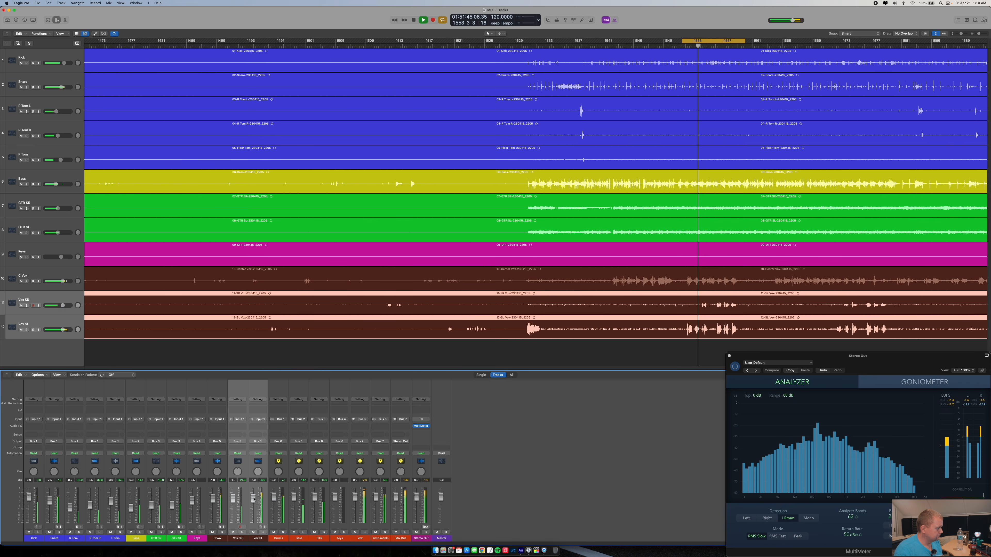
{"action": "left_click", "coordinate": [254, 499]}
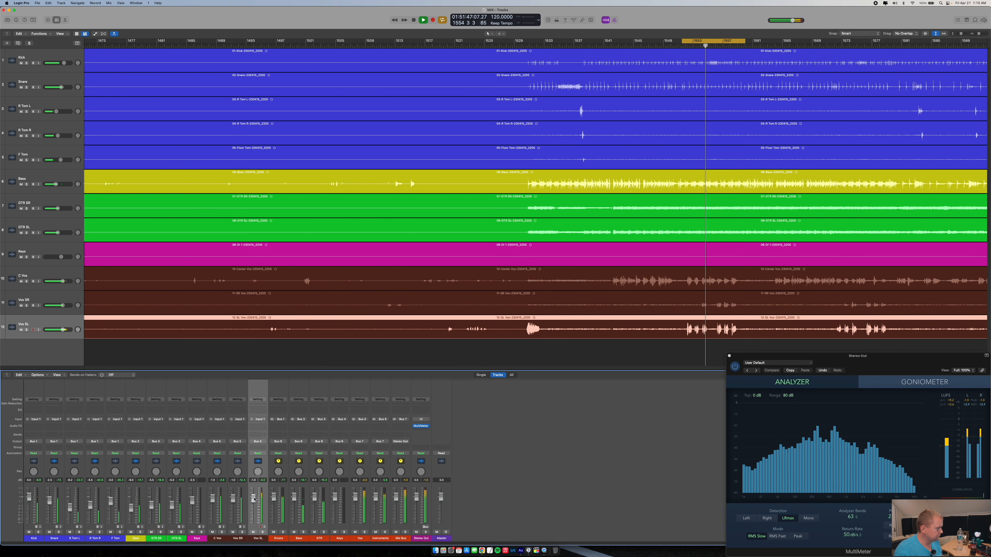
{"action": "left_click_drag", "start_coordinate": [254, 499], "coordinate": [254, 502]}
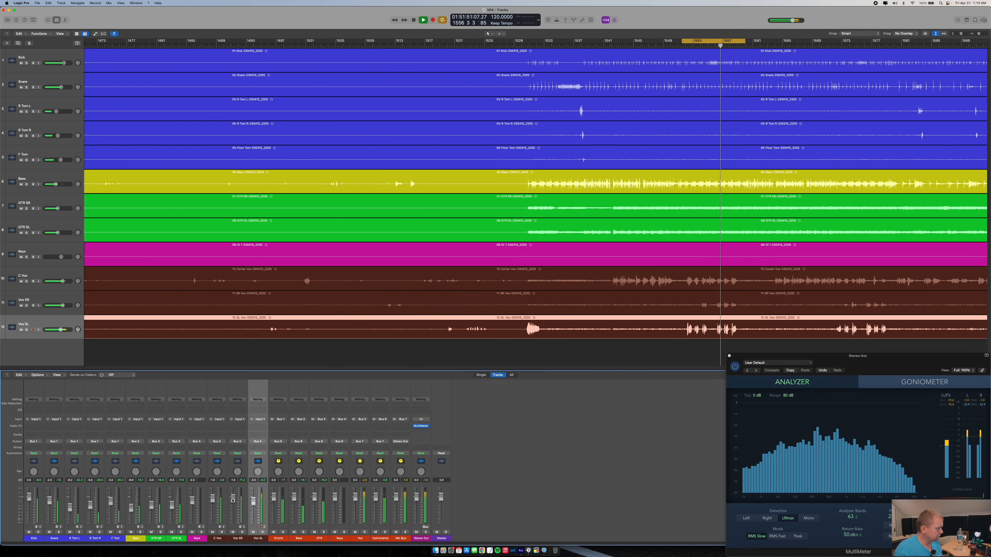
{"action": "left_click_drag", "start_coordinate": [254, 502], "coordinate": [253, 505]}
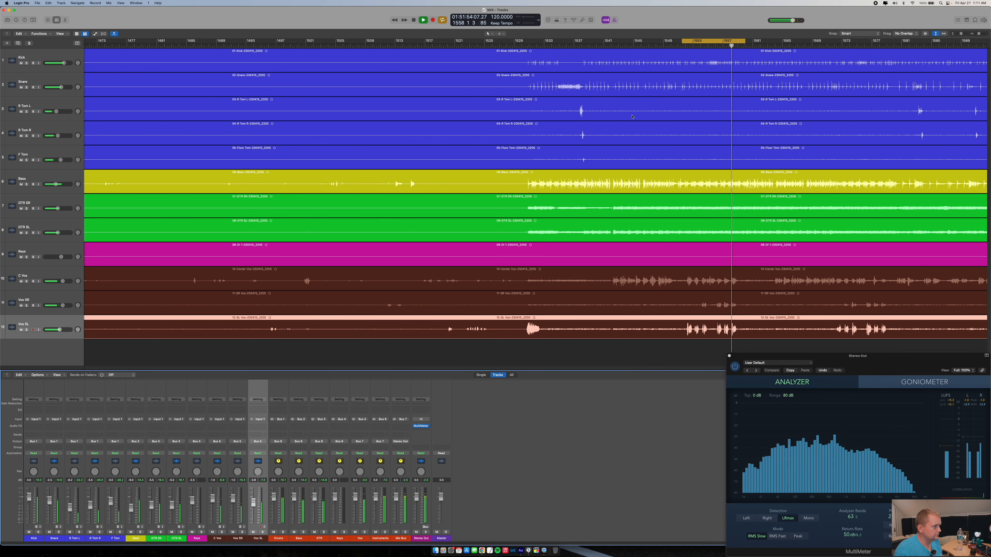
- Stop playback, fit the whole session in view and replay the cycled backing vocal passage
{"action": "key", "text": "space"}
{"action": "key", "text": "c"}
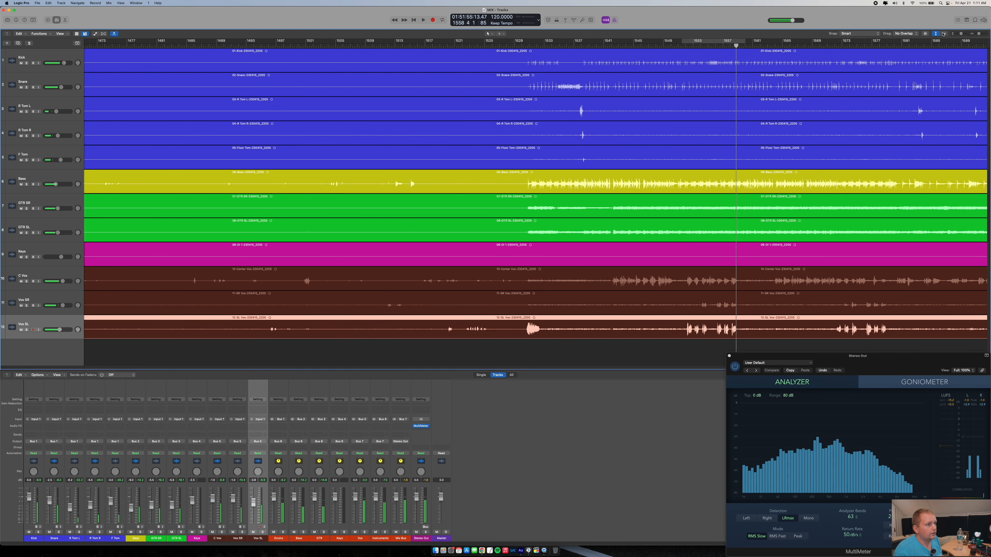
{"action": "key", "text": "z"}
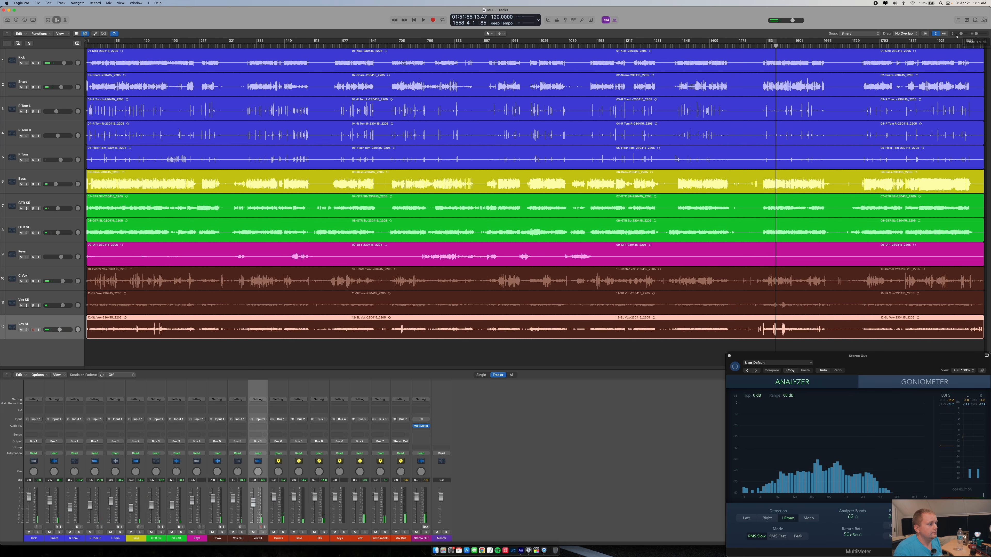
{"action": "left_click", "coordinate": [775, 44]}
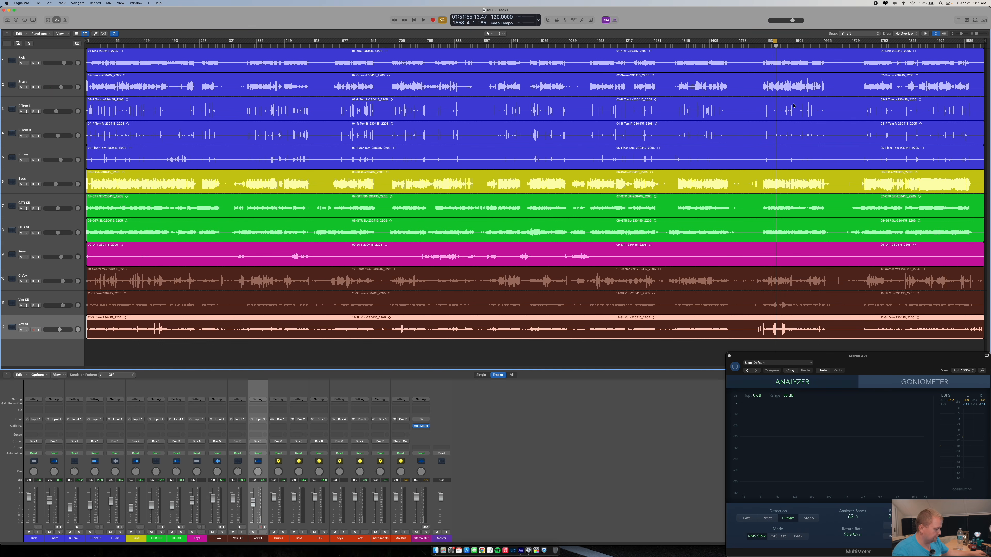
{"action": "key", "text": "space"}
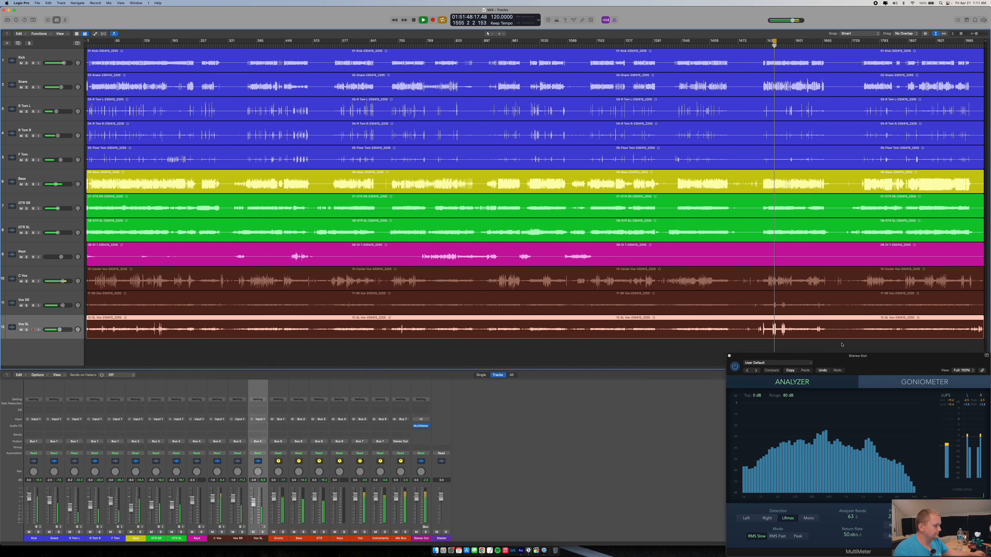
- Switch to Adobe Audition to check the audio recording's levels, and return to Logic Pro
{"action": "left_click", "coordinate": [521, 551]}
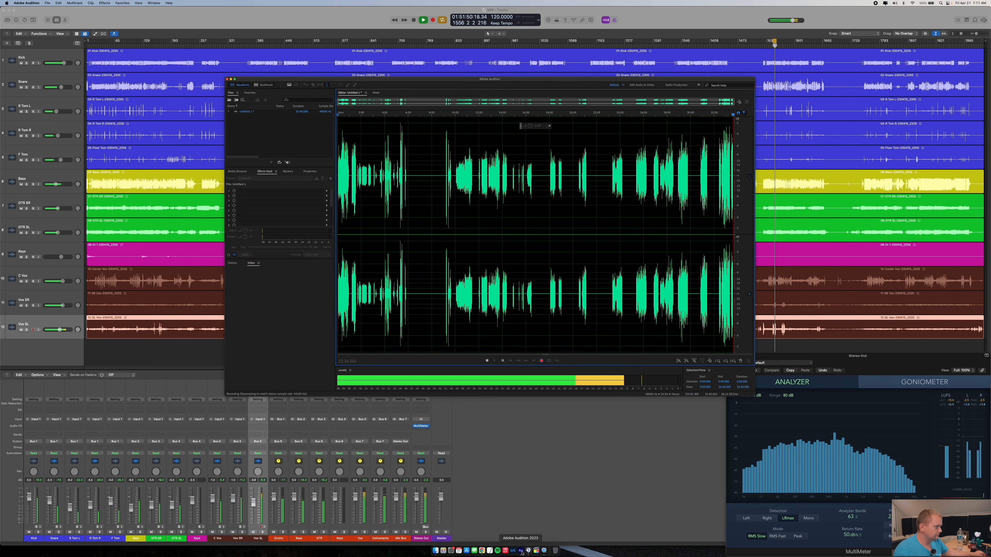
{"action": "left_click", "coordinate": [271, 18]}
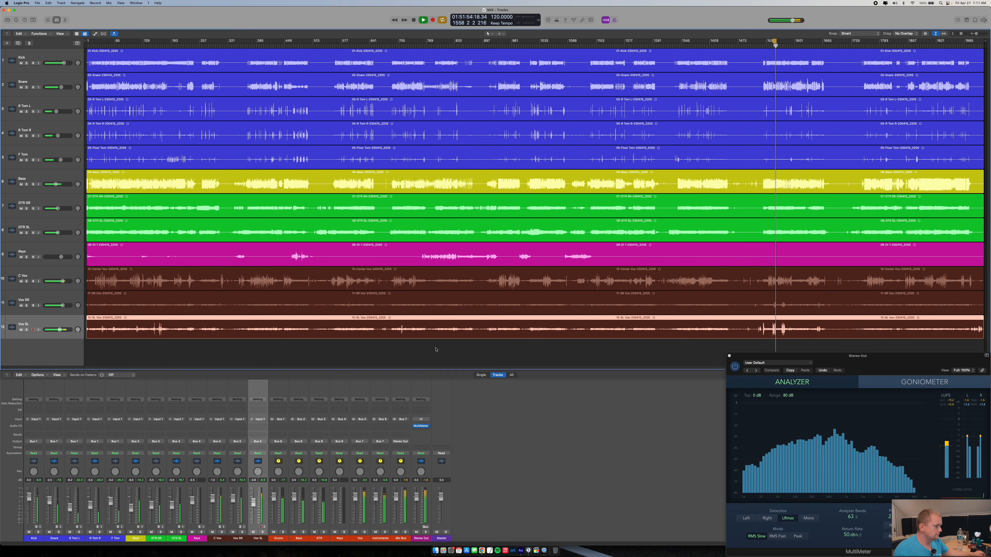
{"action": "left_click", "coordinate": [520, 551]}
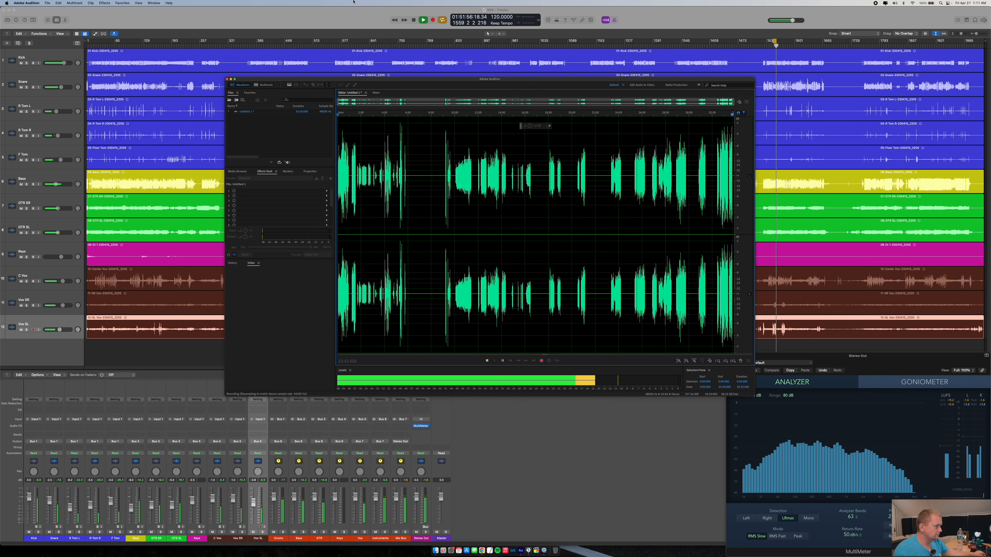
{"action": "left_click", "coordinate": [370, 22]}
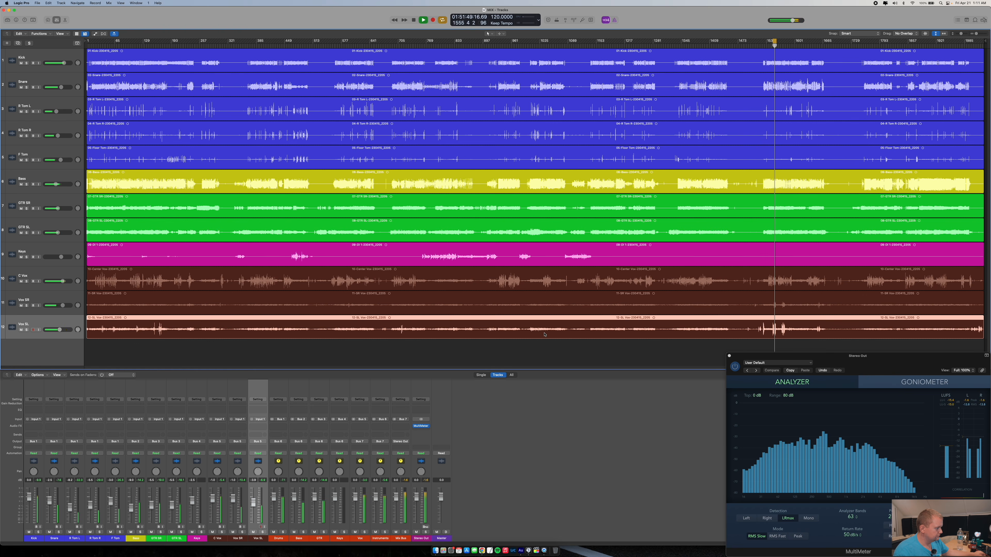
- Stop playback, turn off the cycle and play the mix from bar 1
{"action": "key", "text": "space"}
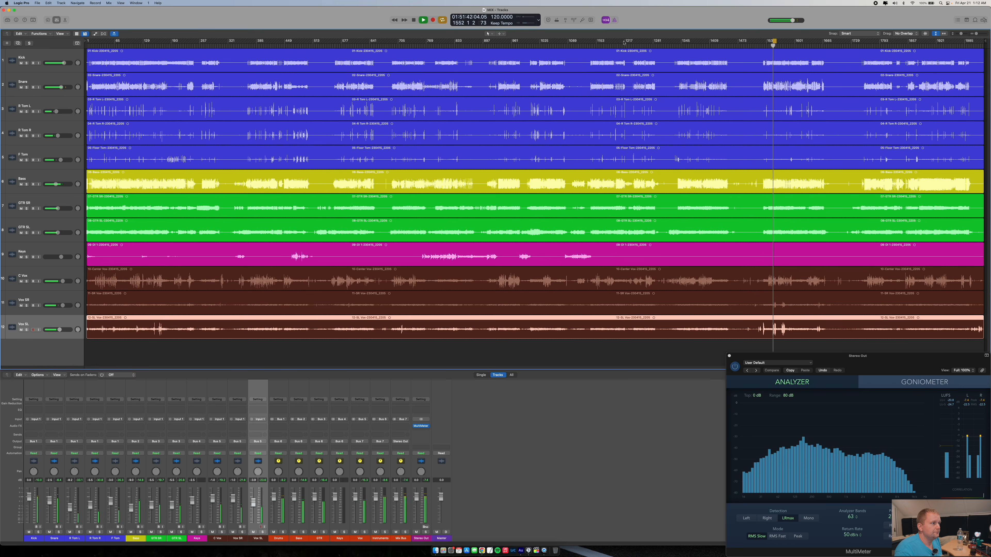
{"action": "key", "text": "space"}
{"action": "left_click", "coordinate": [442, 20]}
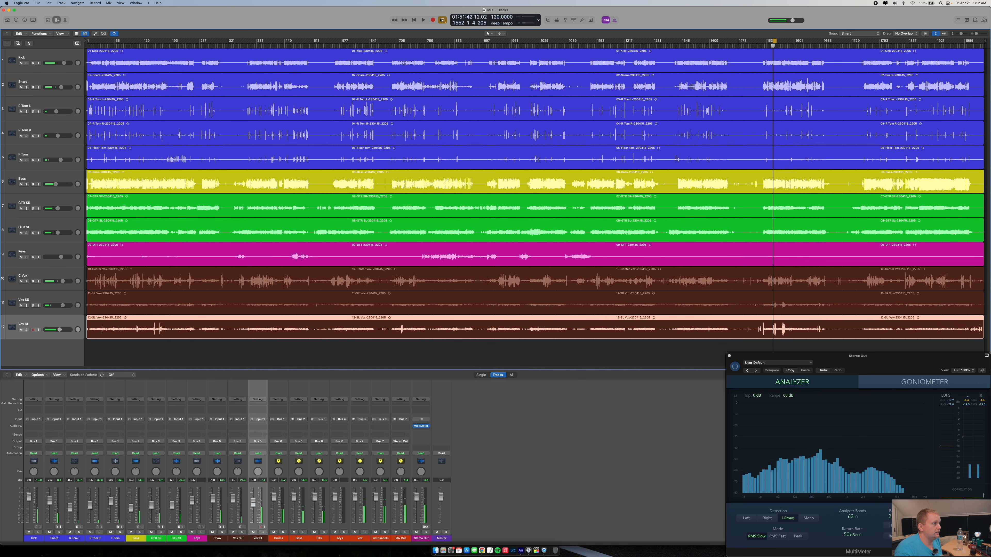
{"action": "left_click", "coordinate": [93, 47]}
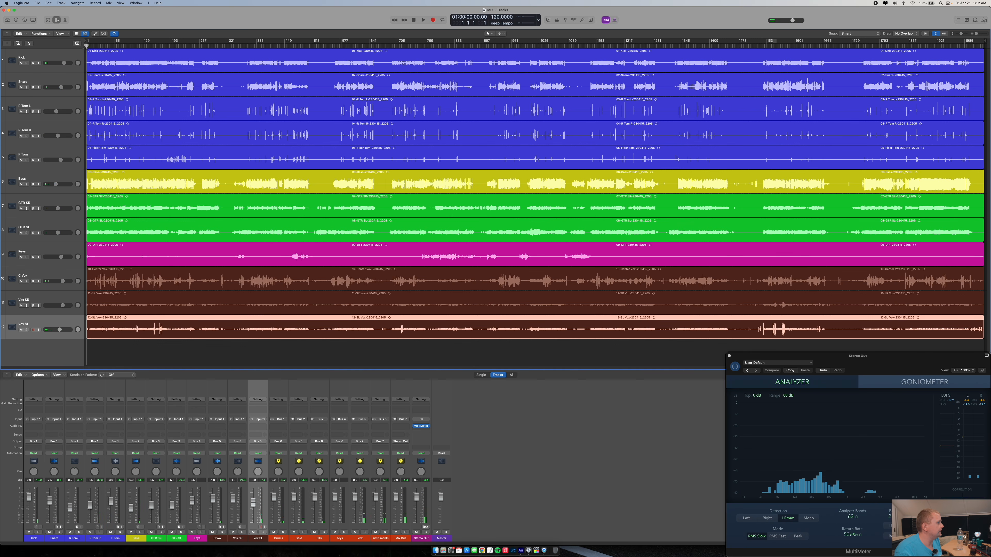
{"action": "key", "text": "space"}
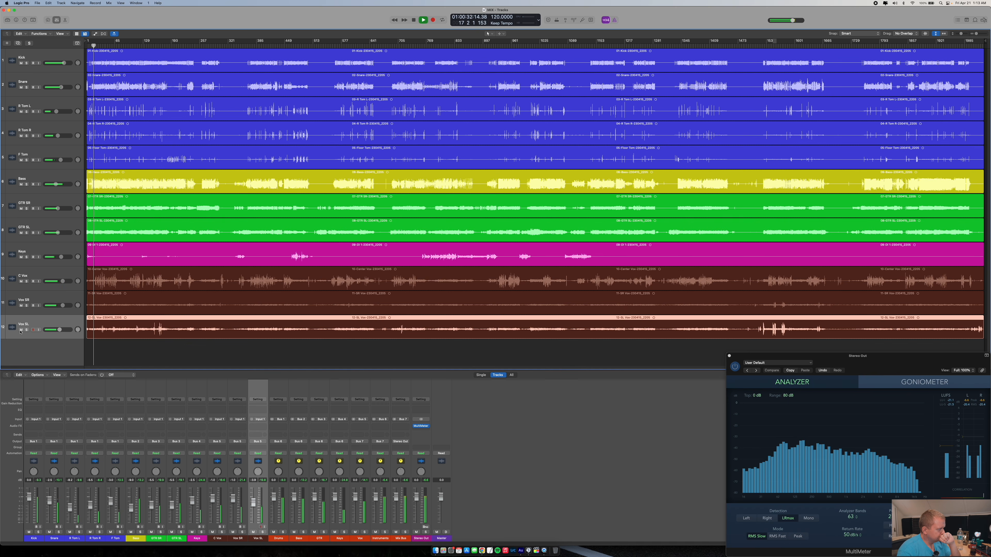
- Compare the mix with and without Vox SR and Vox SL by muting and unmuting both tracks, and stop playback
{"action": "left_click_drag", "start_coordinate": [21, 330], "coordinate": [22, 305]}
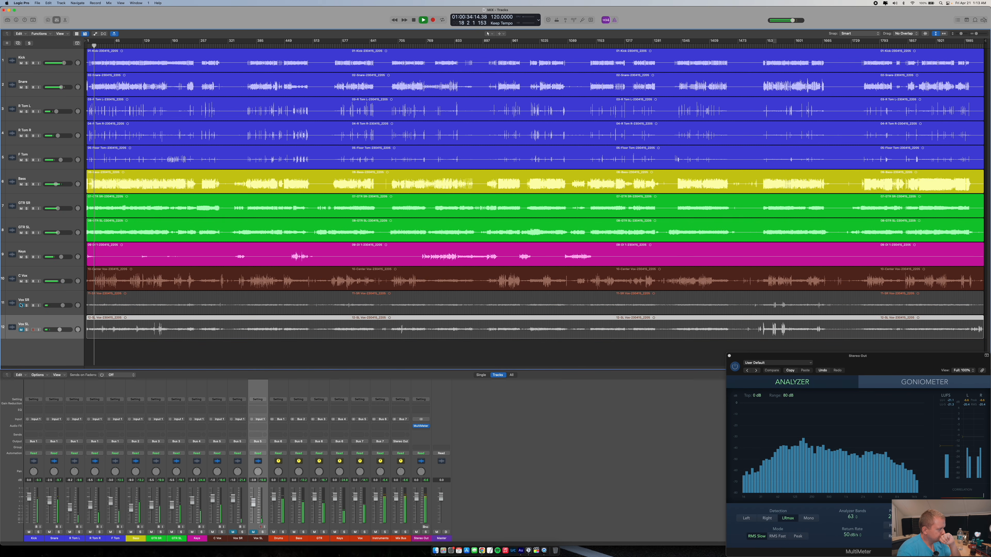
{"action": "left_click_drag", "start_coordinate": [21, 306], "coordinate": [19, 340]}
{"action": "key", "text": "space"}
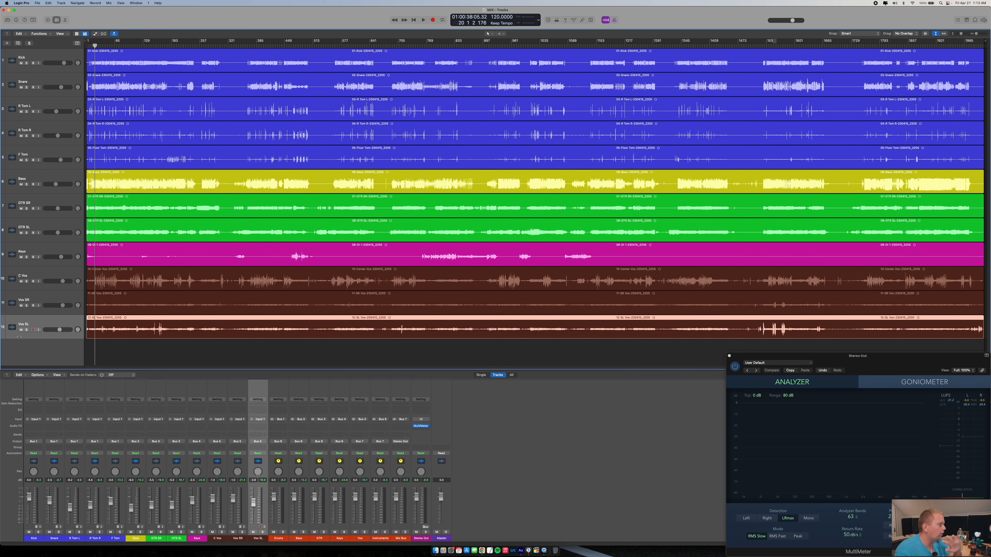
- Check the overall balance by playing the mix from bar 20 and from passages near bars 948, 812, 698 and 578
{"action": "key", "text": "space"}
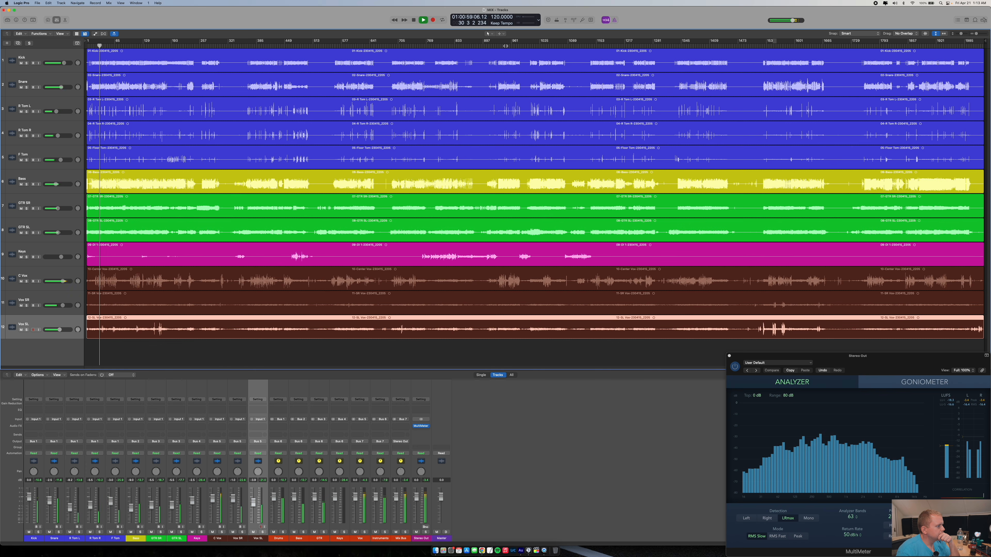
{"action": "left_click", "coordinate": [505, 46]}
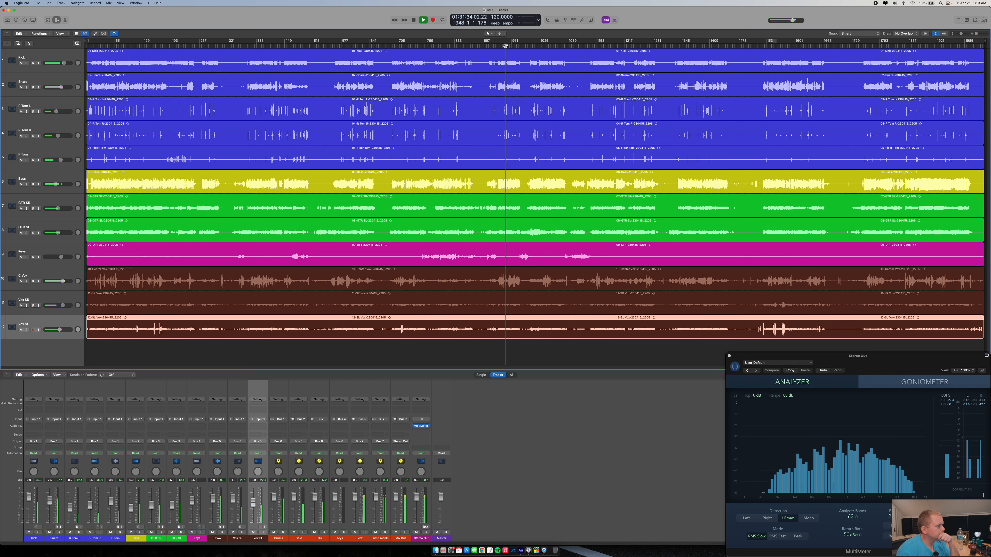
{"action": "left_click", "coordinate": [447, 46]}
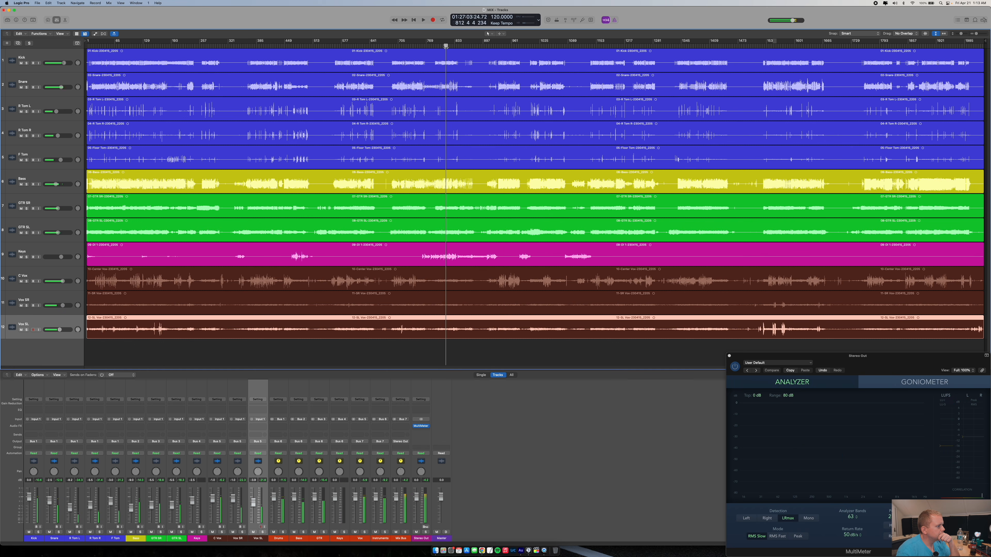
{"action": "left_click", "coordinate": [383, 46]}
{"action": "left_click", "coordinate": [395, 46]}
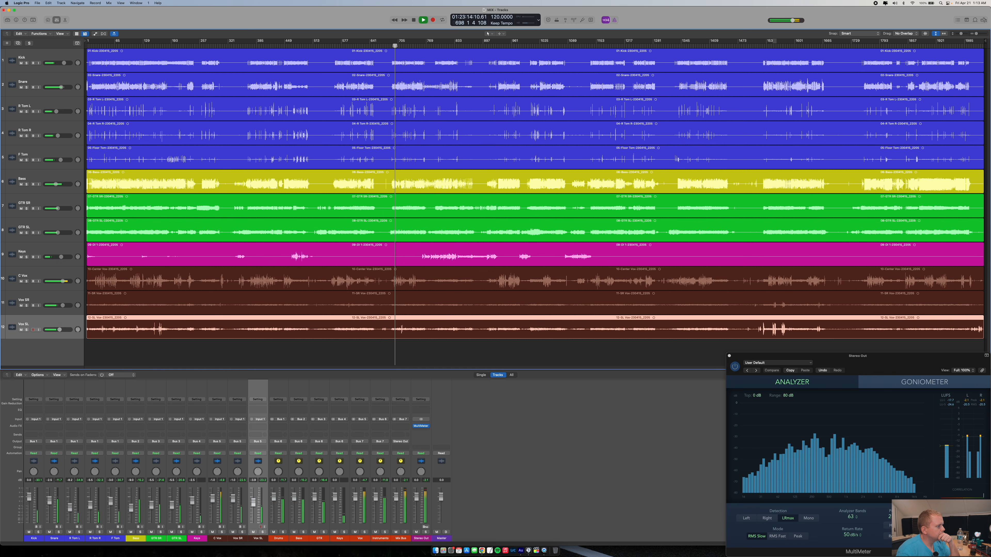
{"action": "left_click", "coordinate": [342, 45]}
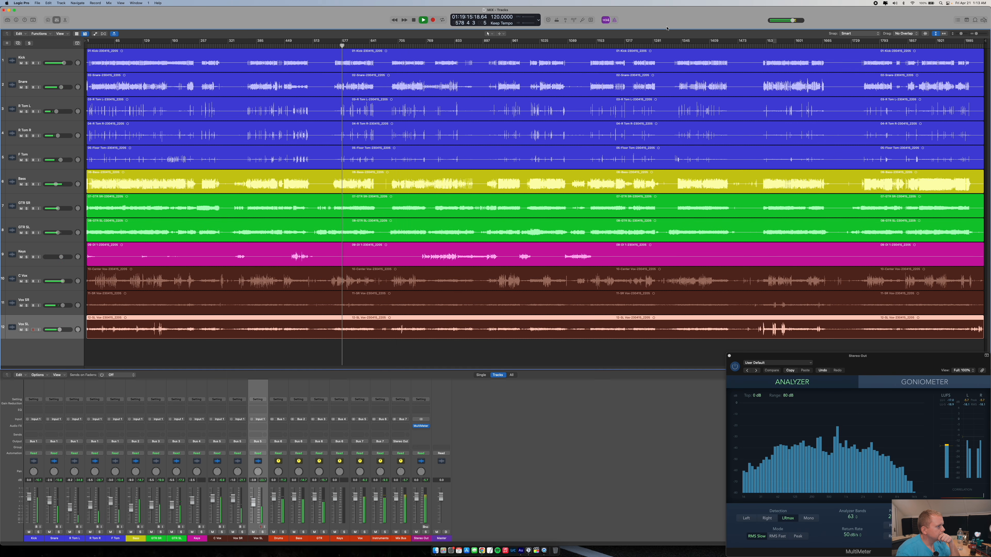
- Audition the full mix near bars 1350, 1548, 1773 and 1909, and stop playback
{"action": "left_click", "coordinate": [684, 46]}
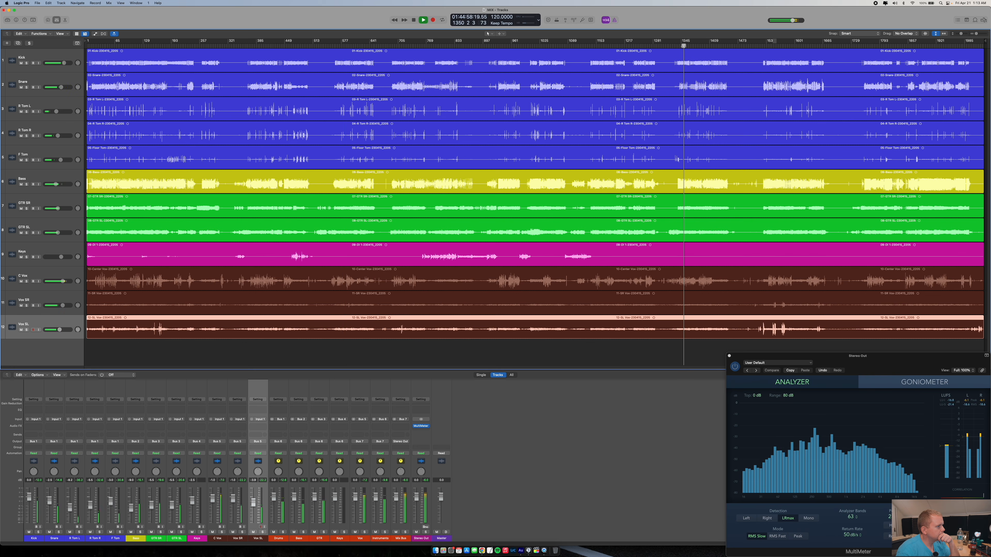
{"action": "left_click", "coordinate": [772, 46]}
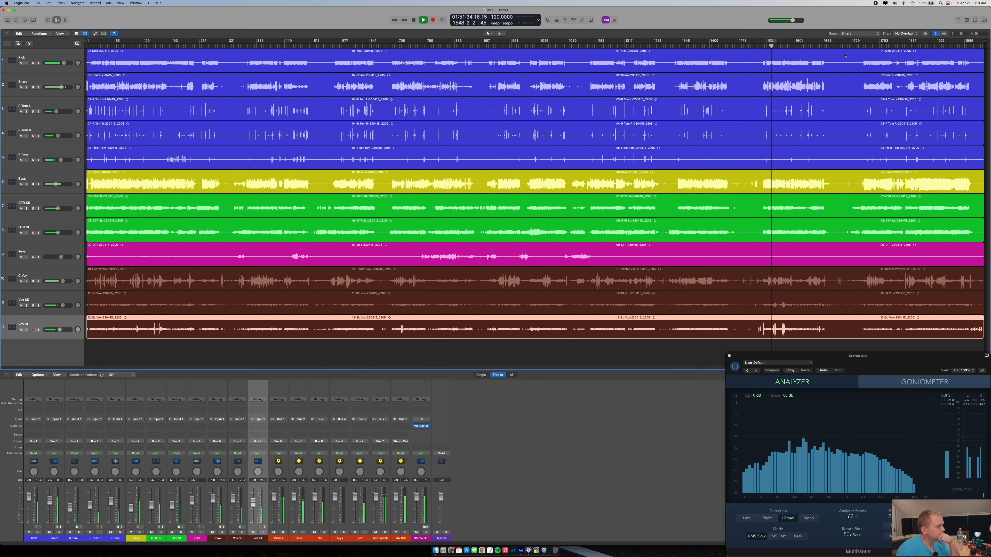
{"action": "left_click", "coordinate": [868, 46]}
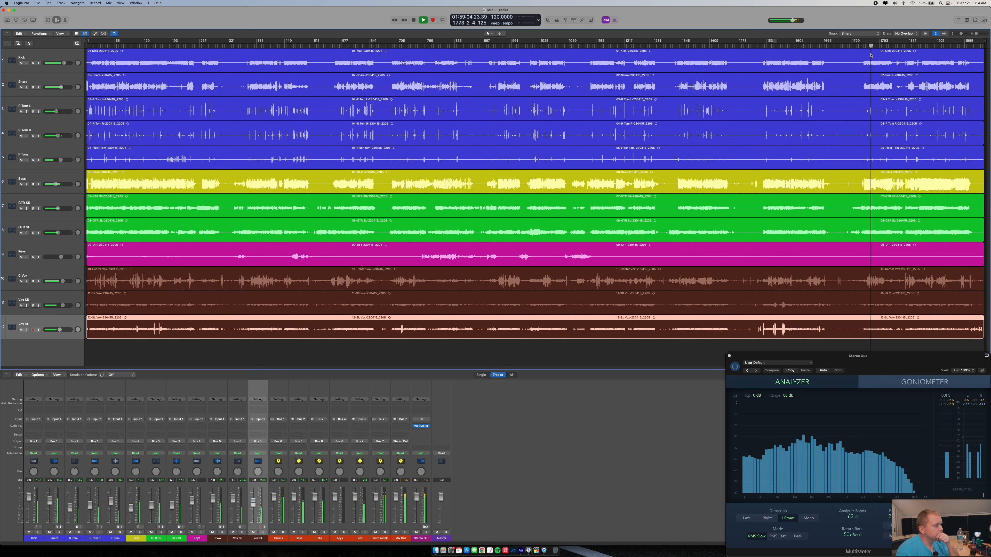
{"action": "left_click", "coordinate": [931, 47]}
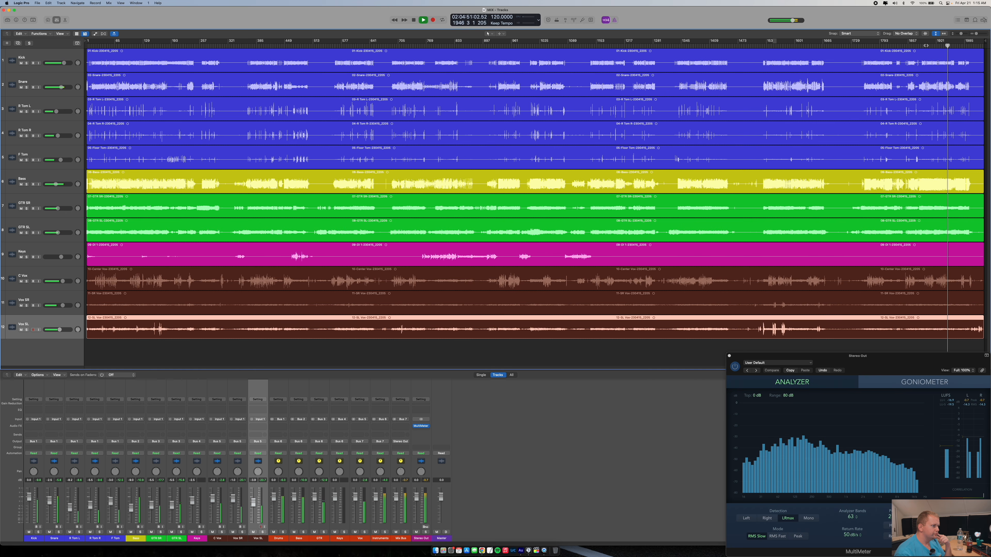
{"action": "key", "text": "space"}
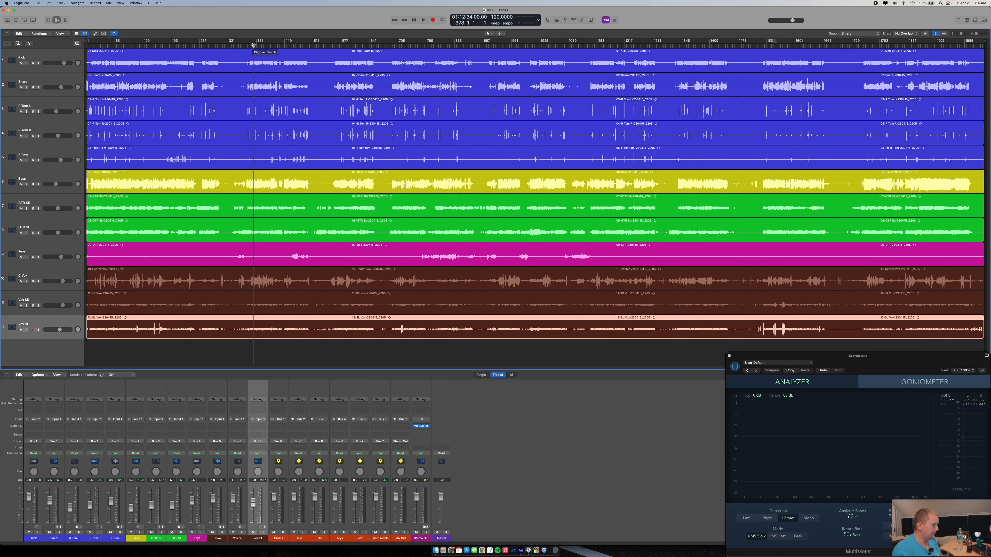
- Lower the C Vox, Vox SR and Vox SL faders slightly together during playback, and audition the mix near bars 112, 1390 and 1797
{"action": "key", "text": "space"}
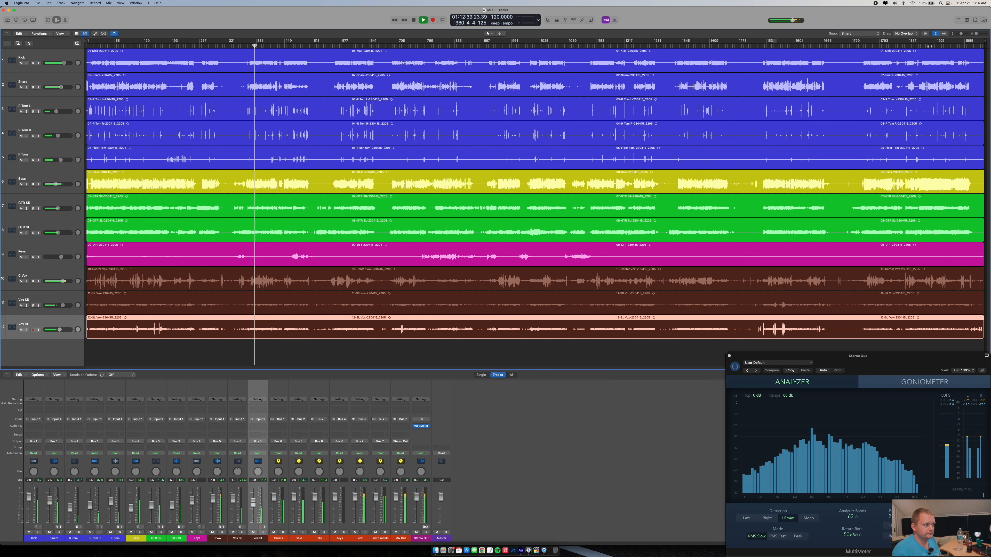
{"action": "left_click_drag", "start_coordinate": [215, 542], "coordinate": [251, 520]}
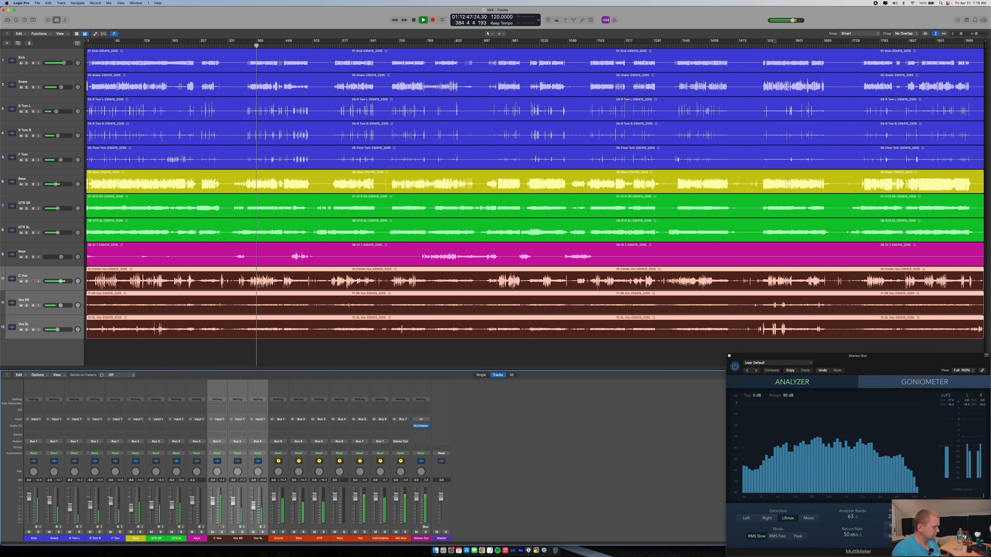
{"action": "left_click", "coordinate": [136, 46]}
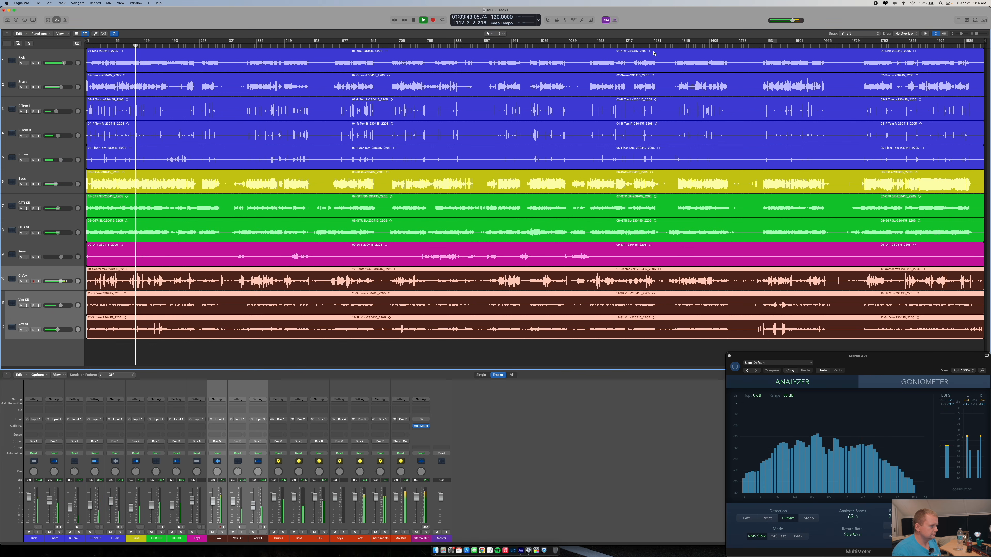
{"action": "left_click", "coordinate": [701, 46]}
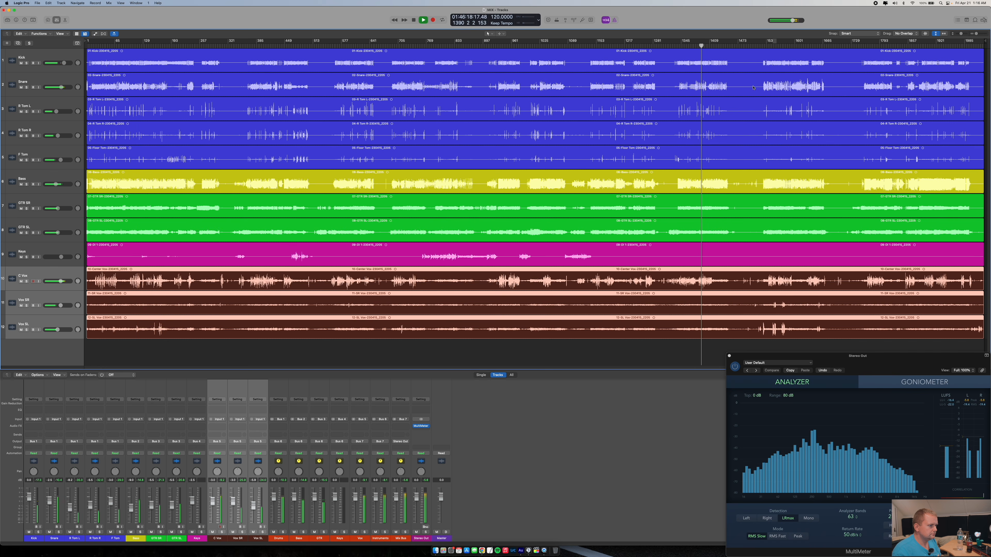
{"action": "left_click", "coordinate": [876, 46]}
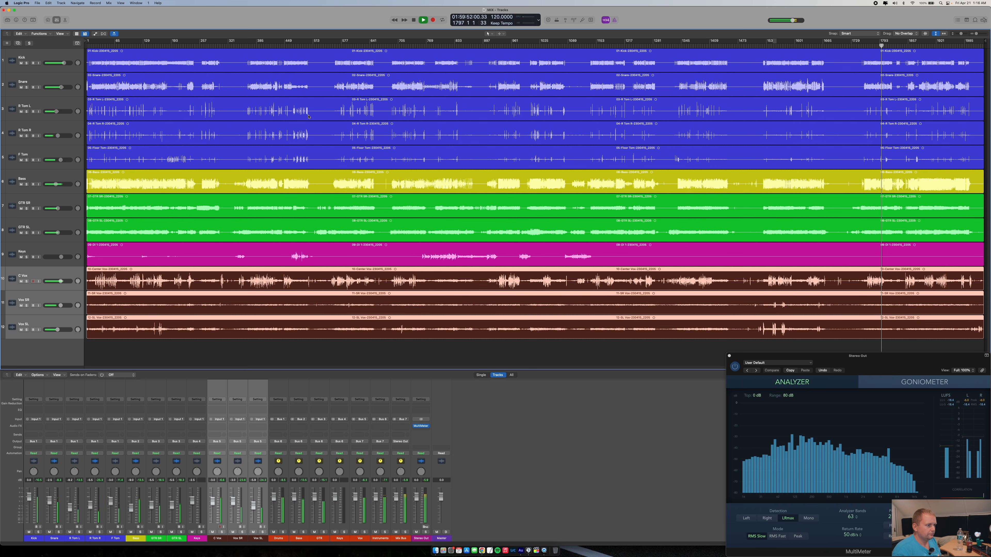
{"action": "key", "text": "space"}
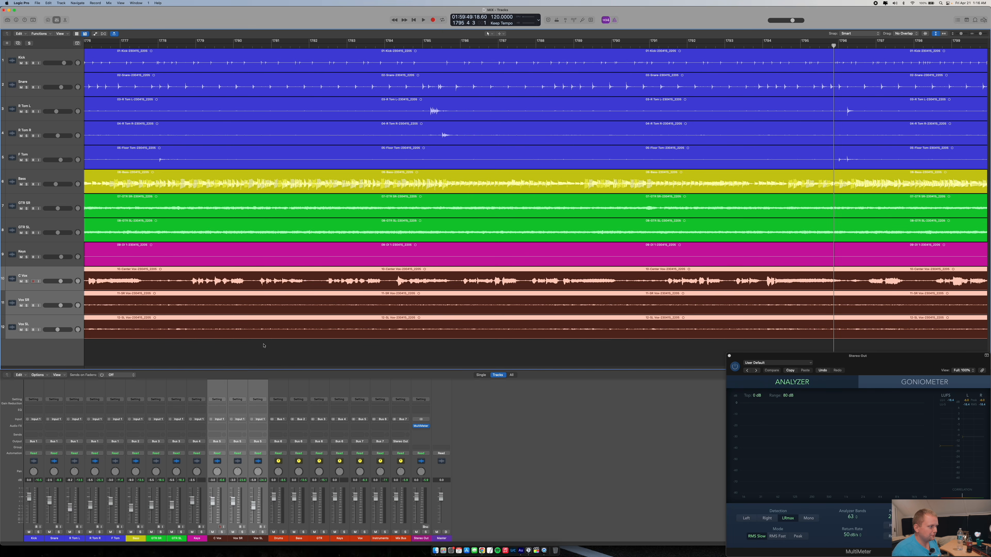
- Solo C Vox and listen to it alone around bar 1796, stop playback and remove the solo
{"action": "left_click", "coordinate": [35, 285]}
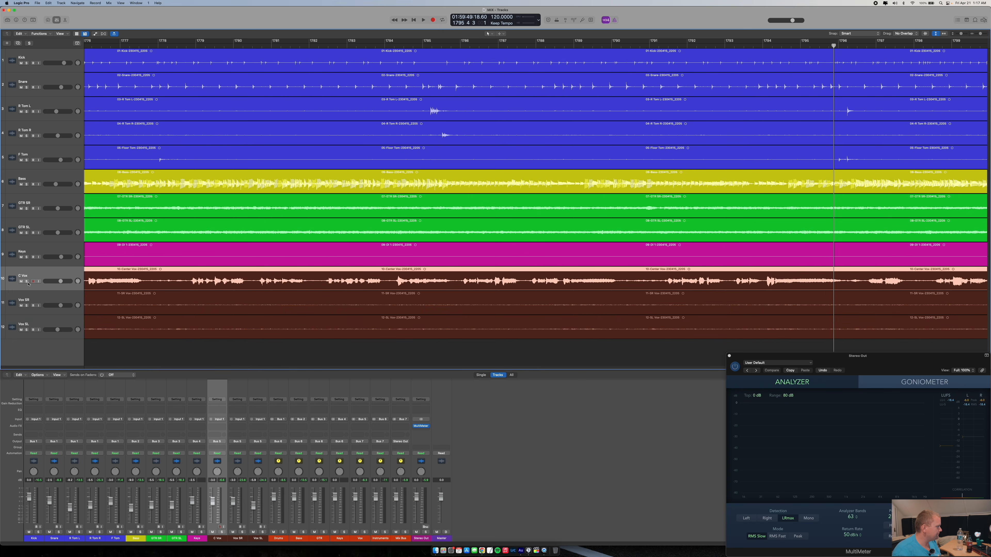
{"action": "left_click", "coordinate": [27, 282]}
{"action": "key", "text": "space"}
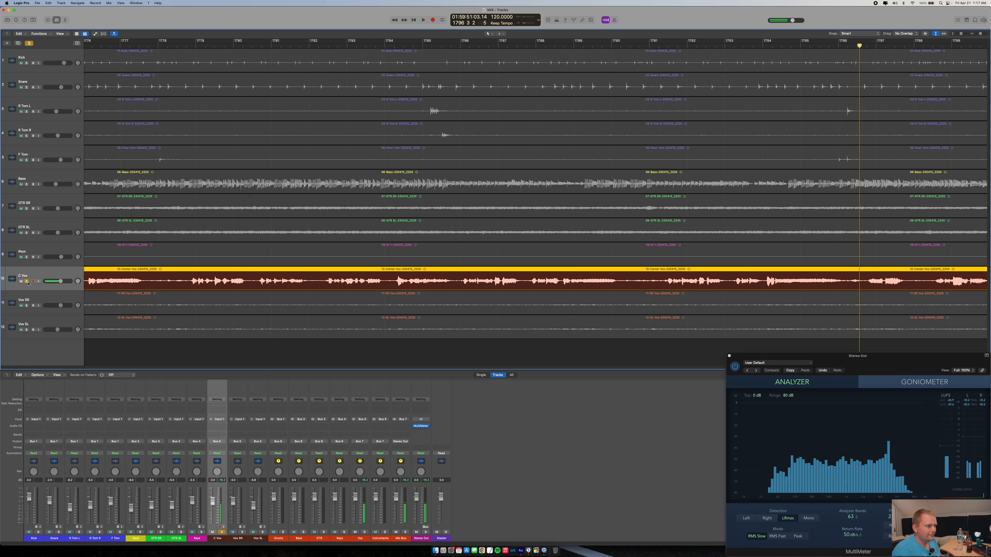
{"action": "left_click", "coordinate": [26, 282]}
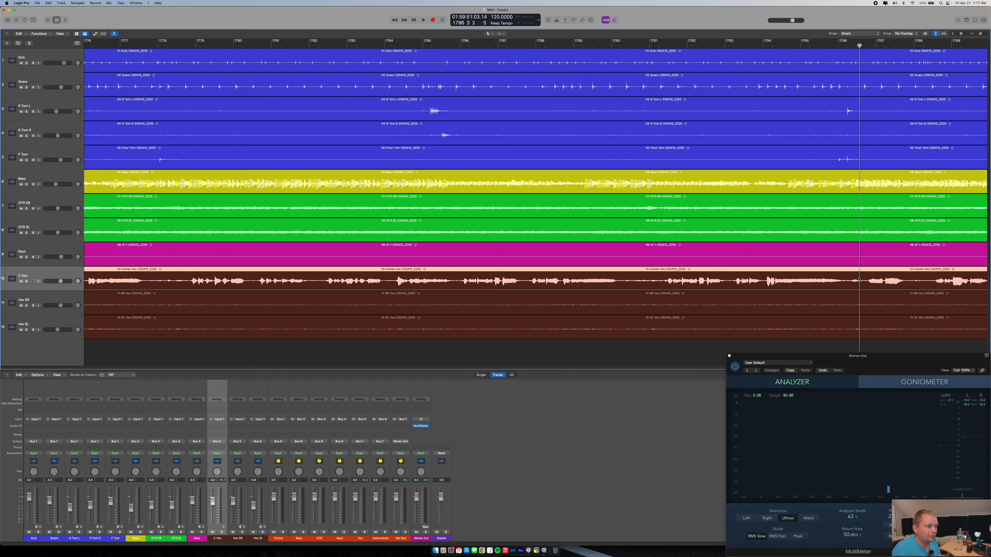
- Split the C Vox region at two points within bar 1796 and delete the short piece between the cuts
{"action": "left_click", "coordinate": [862, 46]}
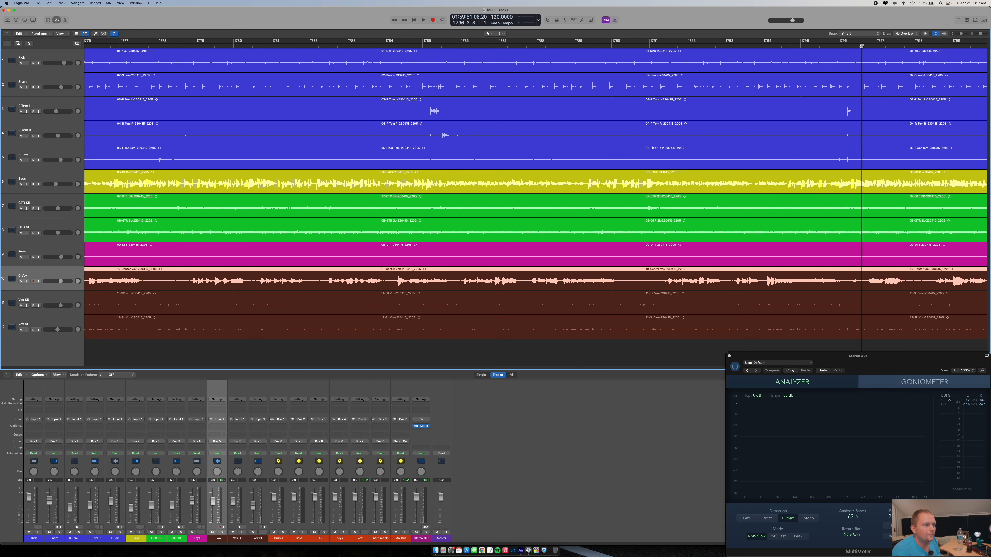
{"action": "key", "text": "cmd+t"}
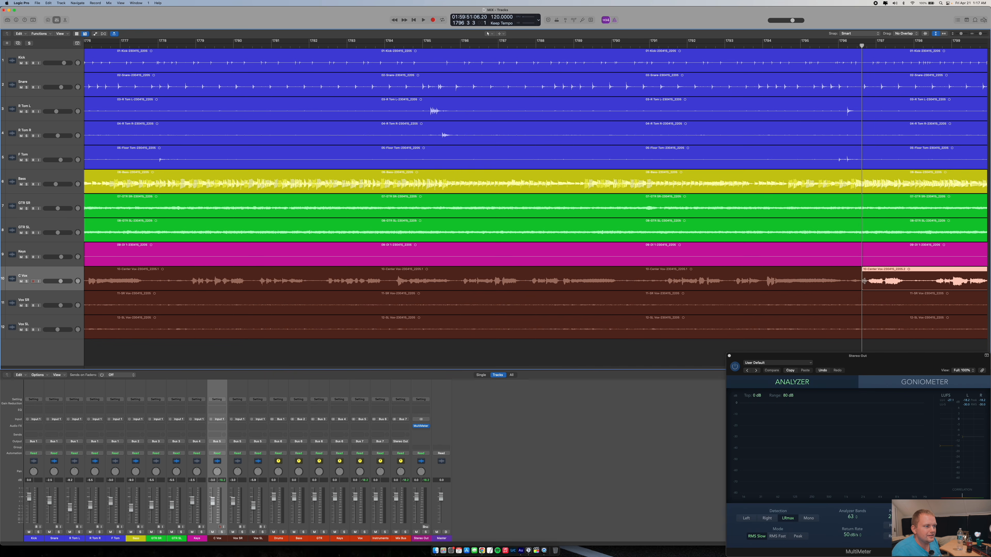
{"action": "left_click_drag", "start_coordinate": [861, 46], "coordinate": [848, 47]}
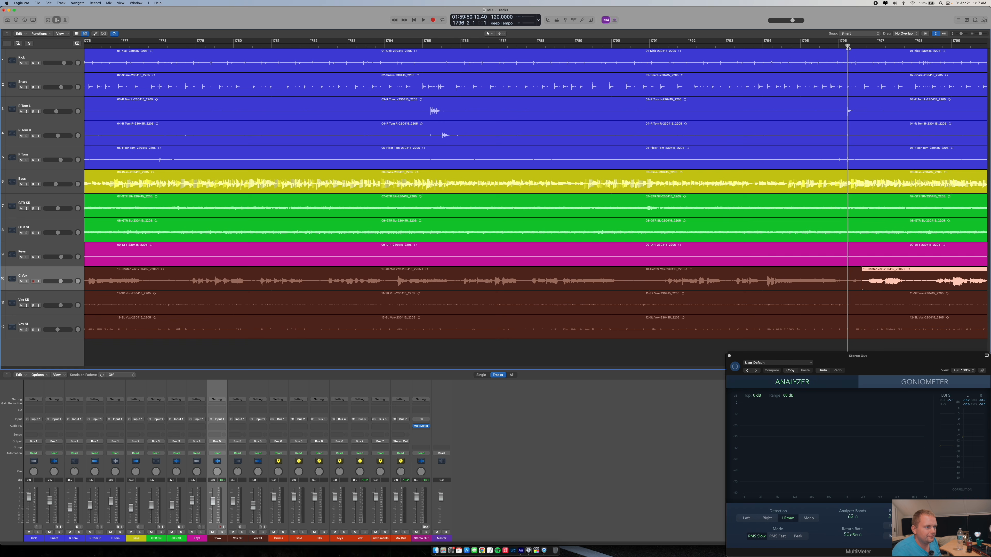
{"action": "left_click", "coordinate": [842, 279]}
{"action": "key", "text": "super+t"}
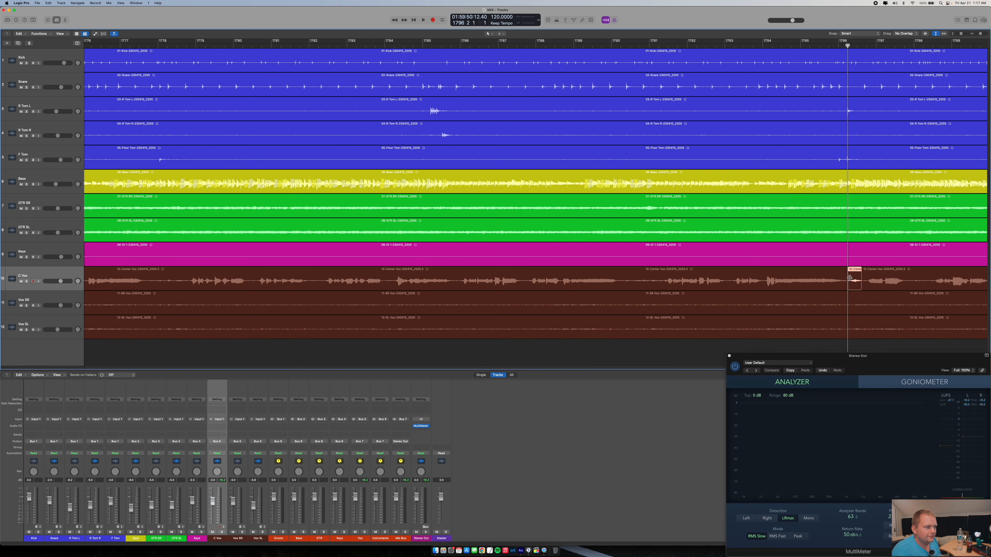
{"action": "key", "text": "Delete"}
- Play the full mix from bar 1795 through the gap cut in C Vox, and stop playback
{"action": "key", "text": "space"}
{"action": "key", "text": "space"}
{"action": "left_click", "coordinate": [831, 46]}
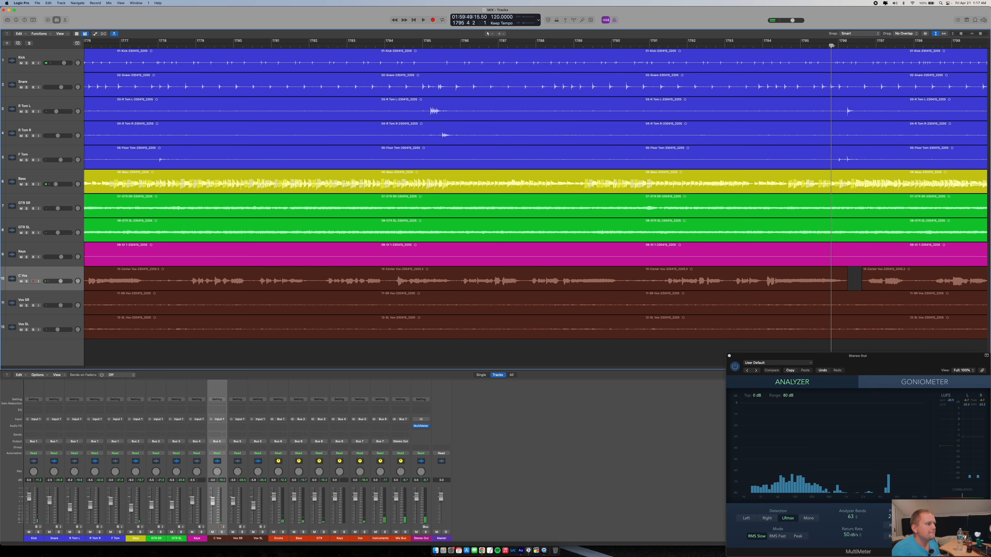
{"action": "key", "text": "space"}
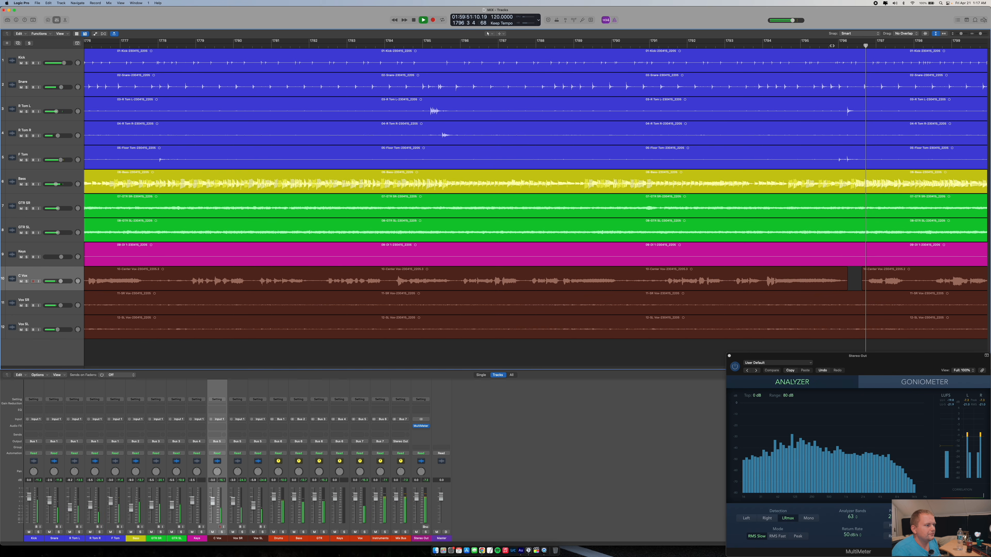
{"action": "key", "text": "space"}
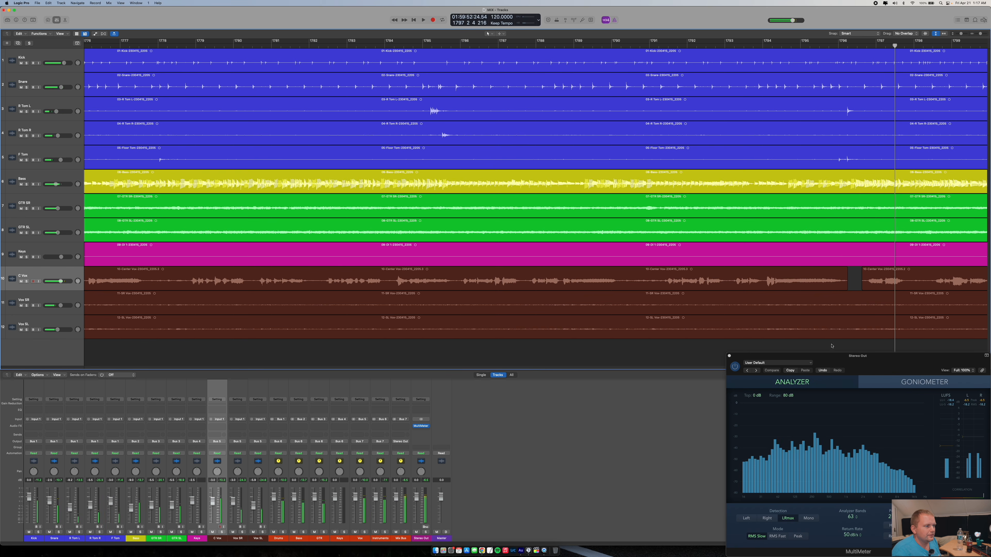
- Split the Vox SR and Vox SL regions at the edges of the C Vox gap and delete the pieces between the cuts
{"action": "left_click", "coordinate": [843, 305]}
{"action": "left_click", "coordinate": [853, 46]}
{"action": "left_click", "coordinate": [847, 46]}
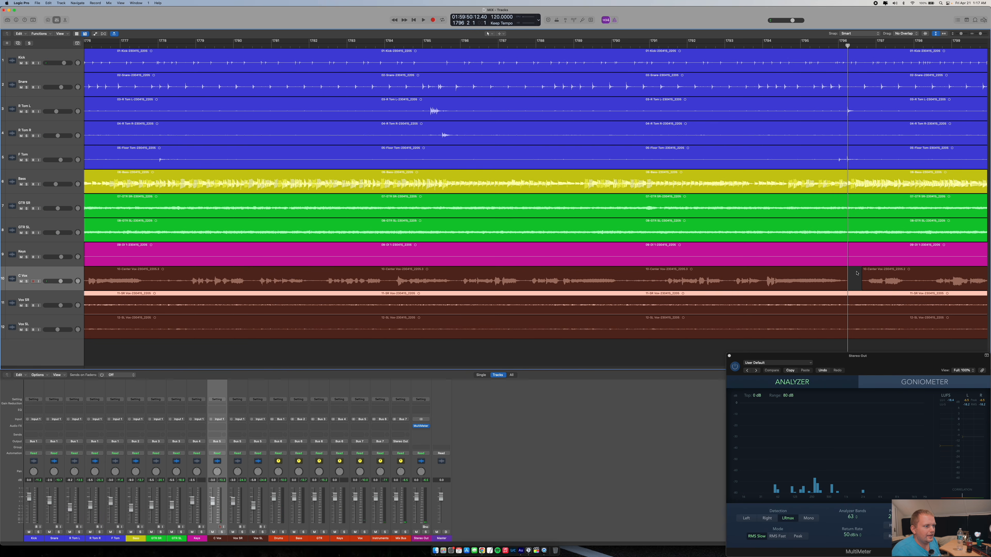
{"action": "left_click_drag", "start_coordinate": [855, 349], "coordinate": [850, 304]}
{"action": "key", "text": "super+t"}
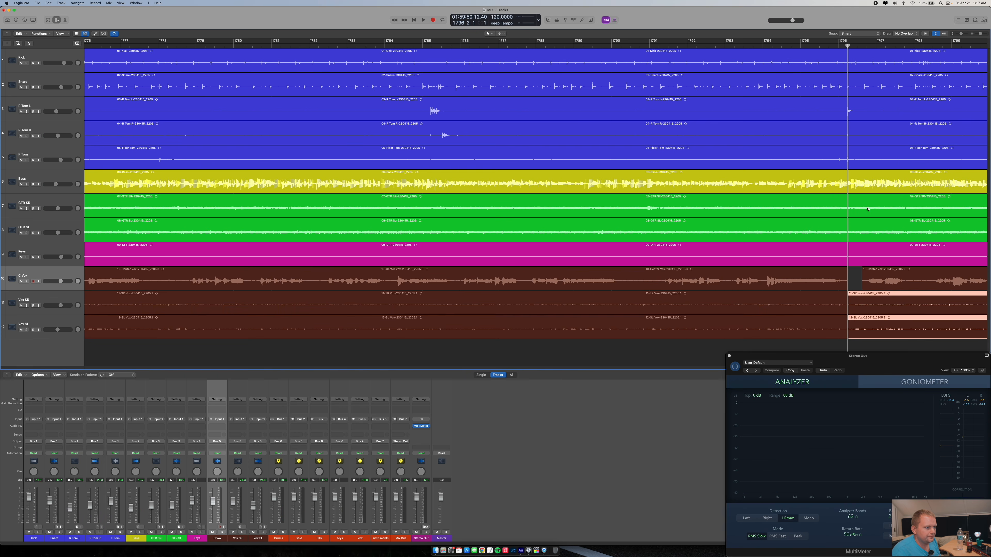
{"action": "left_click_drag", "start_coordinate": [857, 43], "coordinate": [861, 42]}
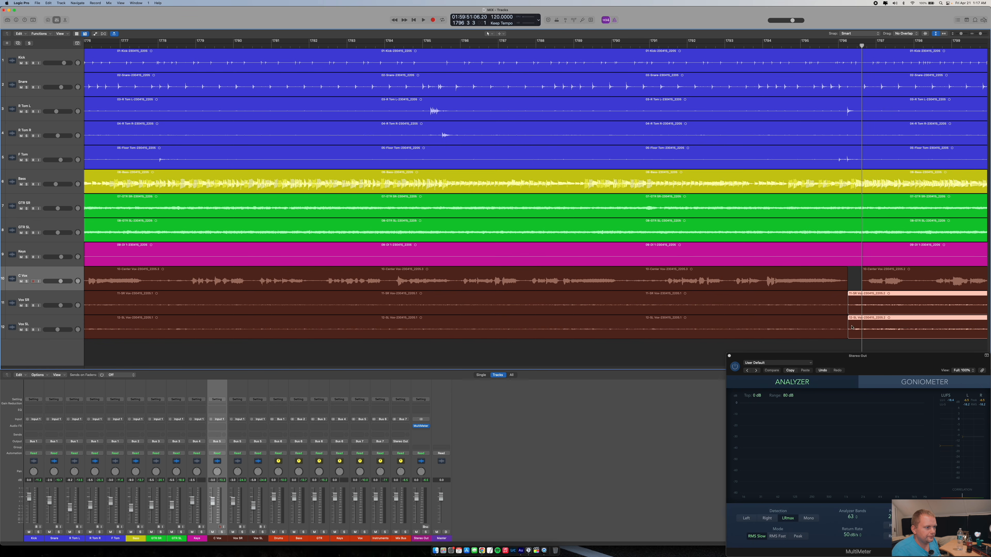
{"action": "key", "text": "super+t"}
{"action": "left_click_drag", "start_coordinate": [856, 345], "coordinate": [854, 307]}
{"action": "key", "text": "Delete"}
- Play the mix across the vocal cuts at bar 1796, and stop playback around bar 1800
{"action": "double_click", "coordinate": [837, 45]}
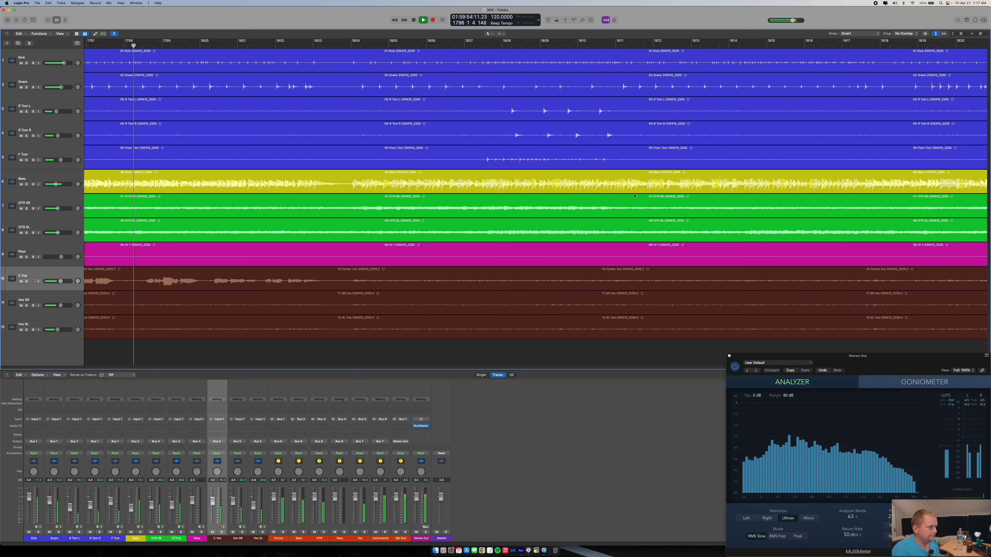
{"action": "left_click_drag", "start_coordinate": [981, 34], "coordinate": [967, 36]}
{"action": "key", "text": "space"}
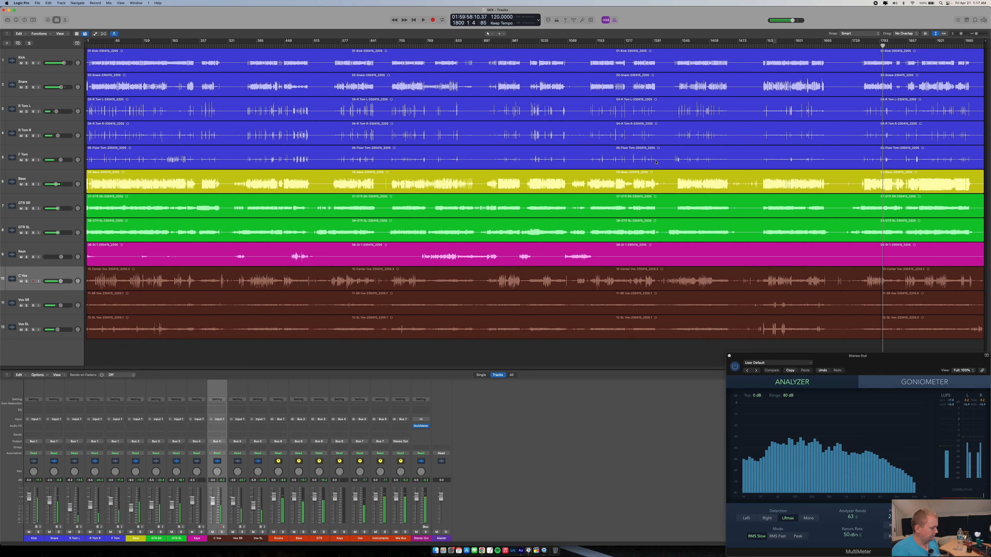
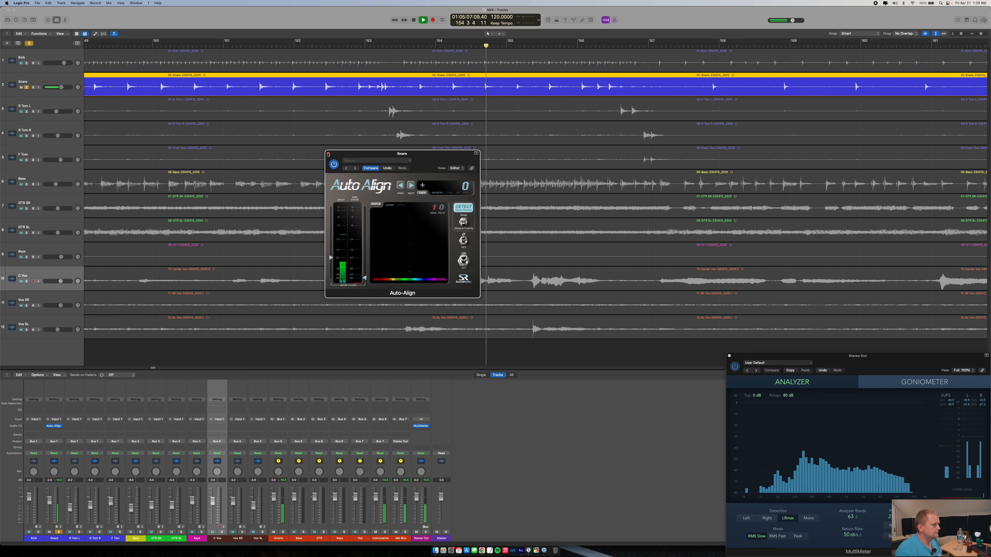
- Close the Snare's Auto-Align plug-in and audition the soloed snare near bars 469 and 644
{"action": "key", "text": "space"}
{"action": "left_click", "coordinate": [328, 154]}
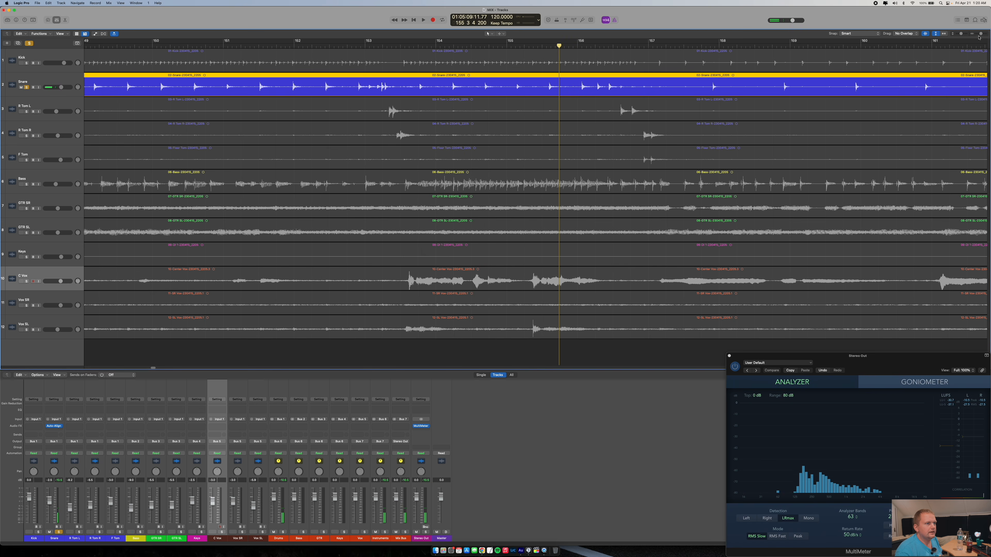
{"action": "left_click_drag", "start_coordinate": [981, 35], "coordinate": [973, 37]}
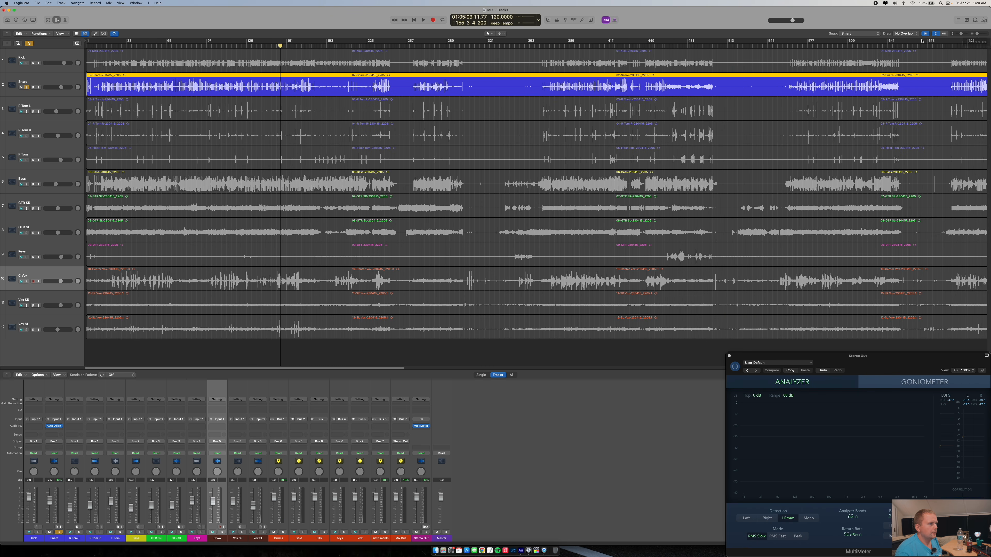
{"action": "left_click", "coordinate": [671, 47]}
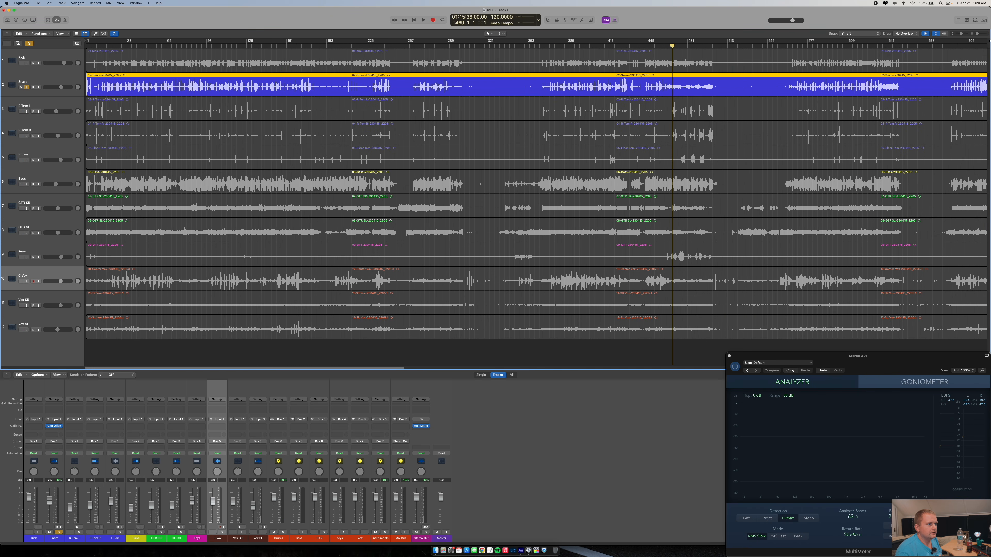
{"action": "left_click_drag", "start_coordinate": [980, 36], "coordinate": [977, 35]}
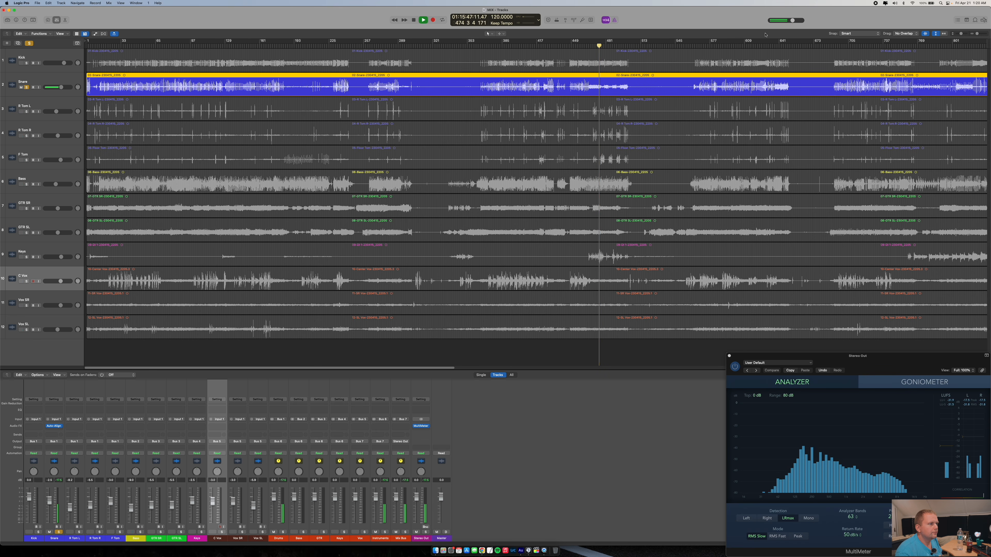
{"action": "left_click", "coordinate": [782, 46]}
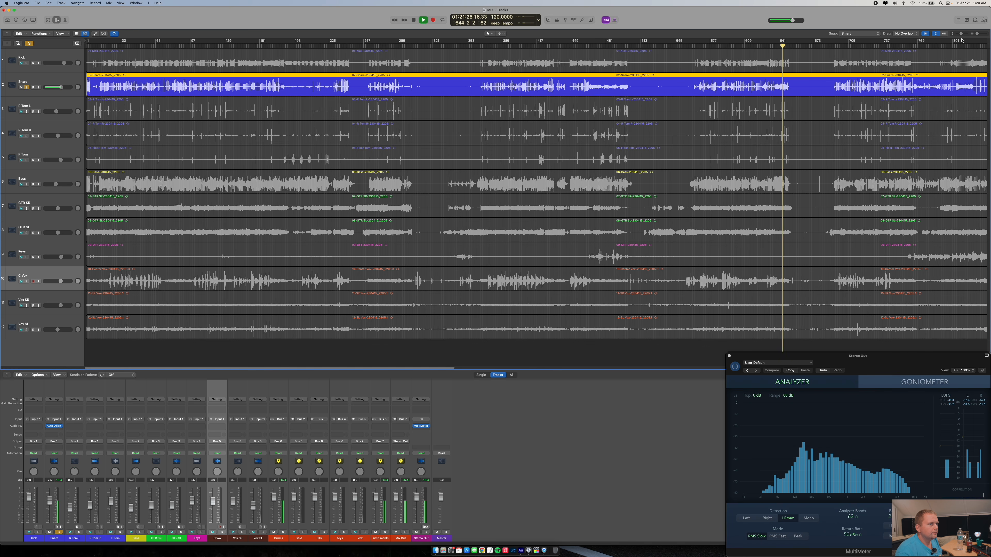
- Stop playback and set a cycle range over the snare passage from just before bar 643 to bar 650
{"action": "left_click_drag", "start_coordinate": [977, 34], "coordinate": [983, 35]}
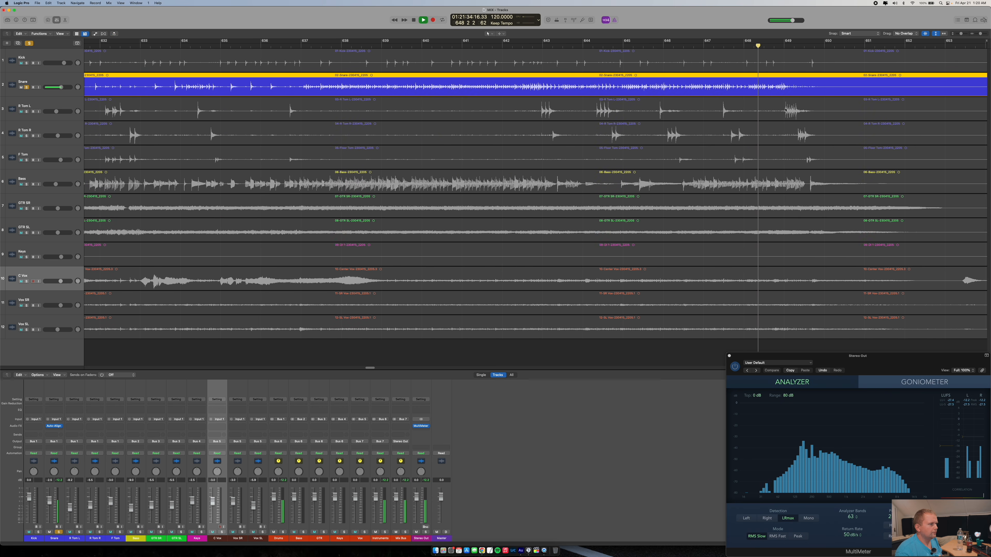
{"action": "scroll", "coordinate": [777, 114], "scroll_direction": "left", "scroll_amount": 10}
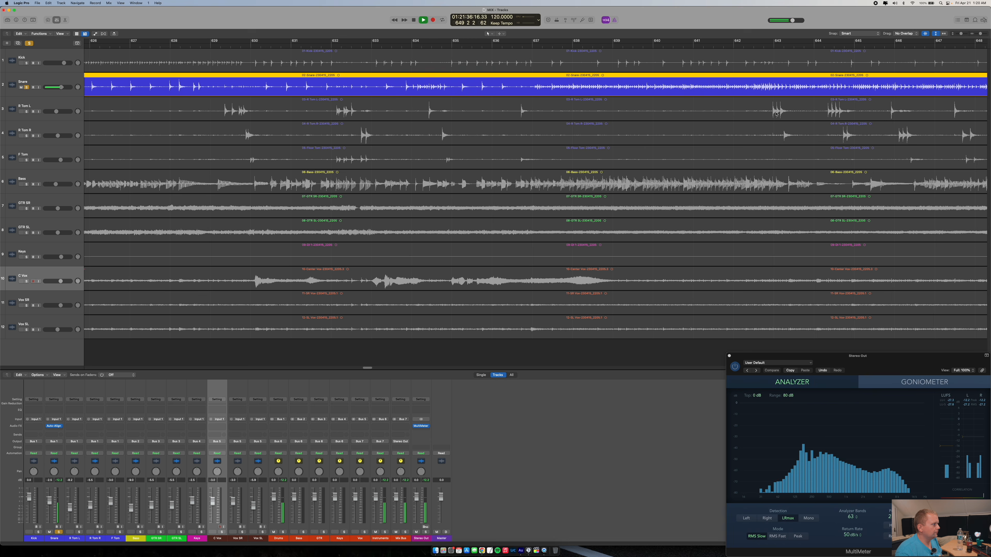
{"action": "scroll", "coordinate": [775, 114], "scroll_direction": "right", "scroll_amount": 10}
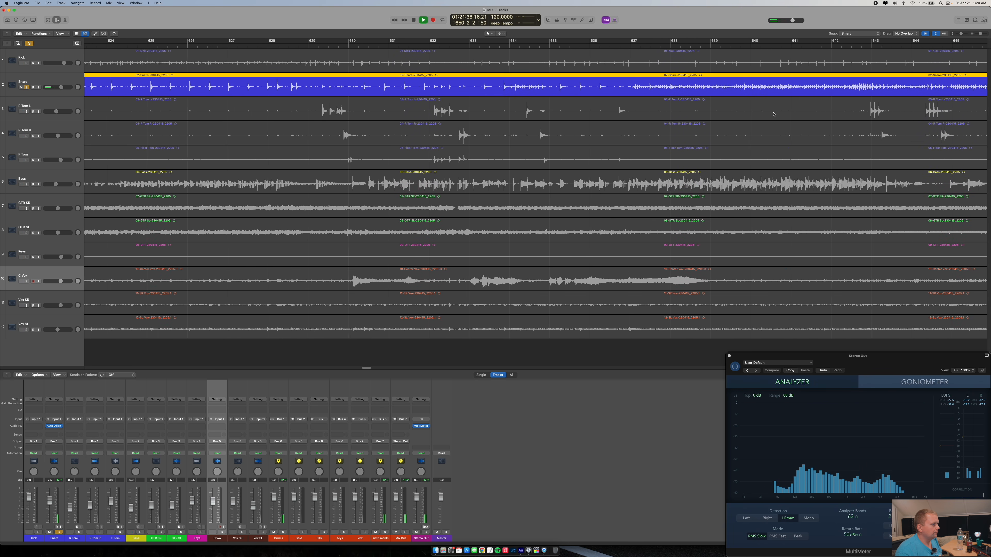
{"action": "scroll", "coordinate": [772, 114], "scroll_direction": "right", "scroll_amount": 5}
{"action": "key", "text": "space"}
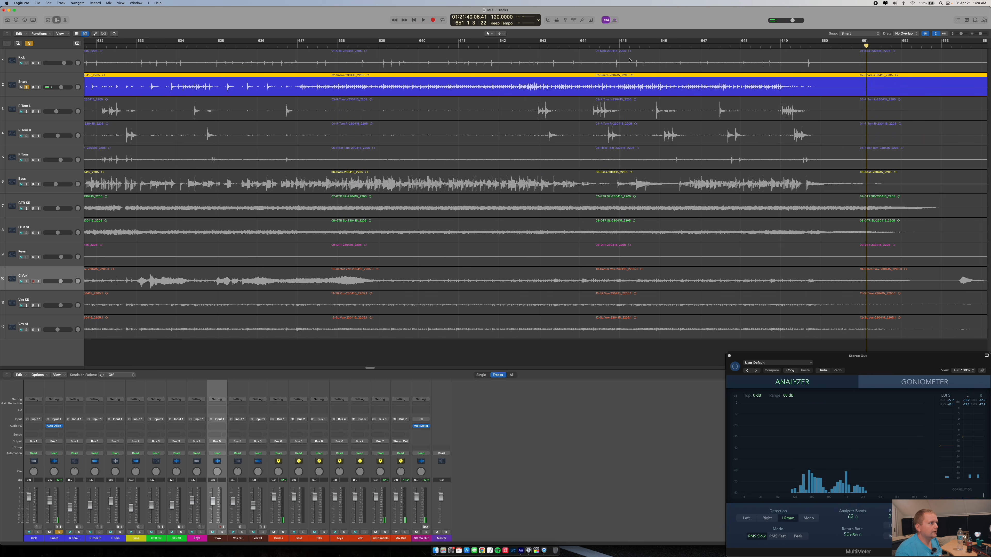
{"action": "left_click_drag", "start_coordinate": [528, 42], "coordinate": [817, 40]}
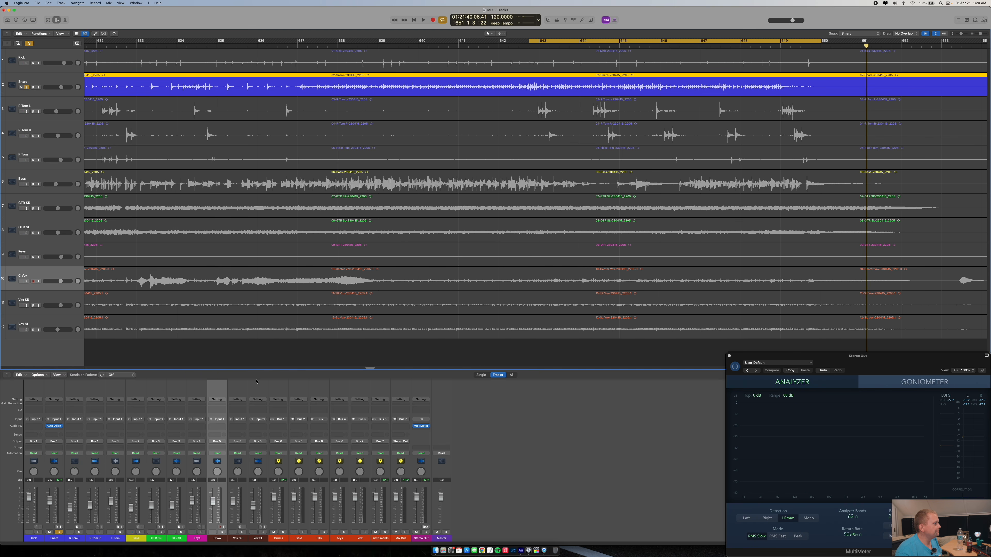
- Play the cycled snare passage while checking its Auto-Align levels, close the plug-in and stop playback
{"action": "key", "text": "space"}
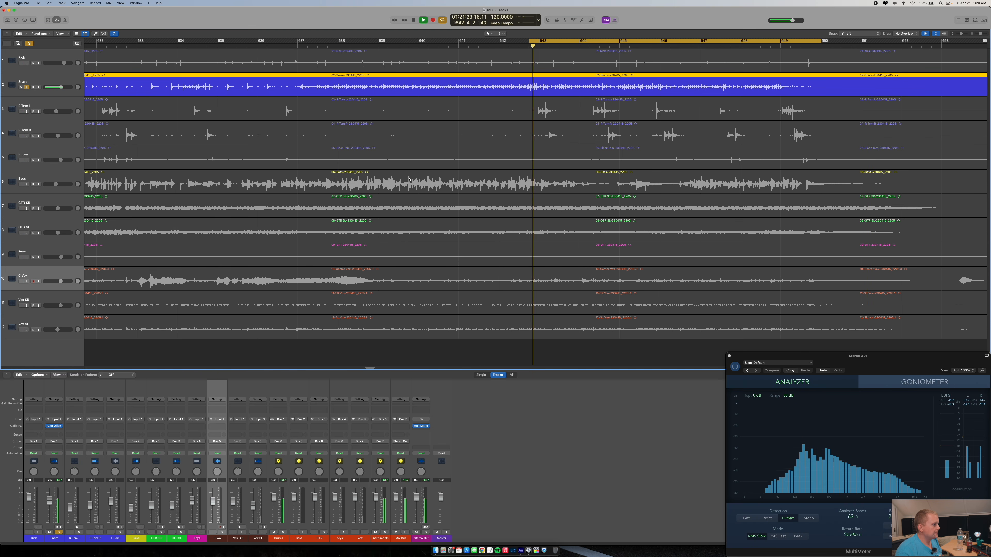
{"action": "left_click", "coordinate": [53, 427]}
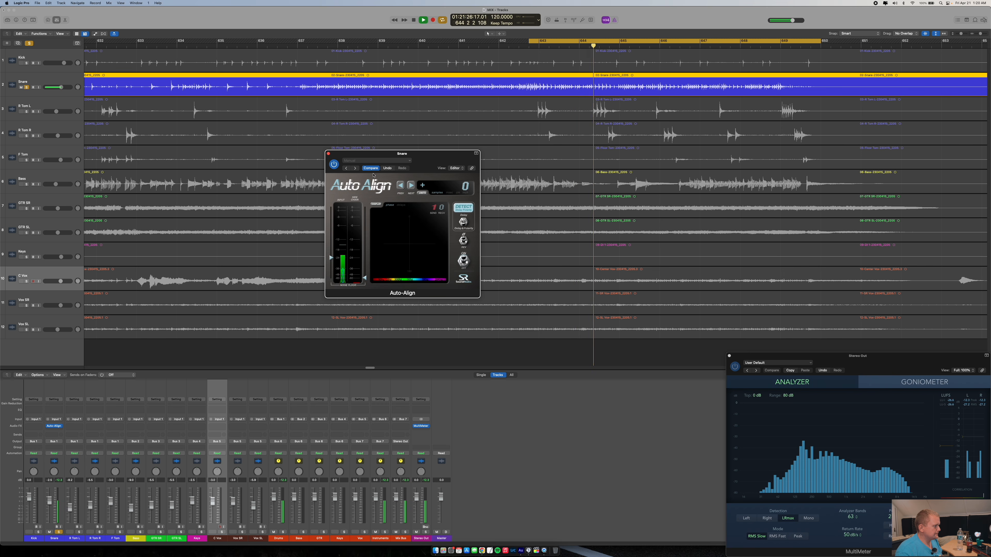
{"action": "left_click", "coordinate": [328, 154]}
{"action": "key", "text": "space"}
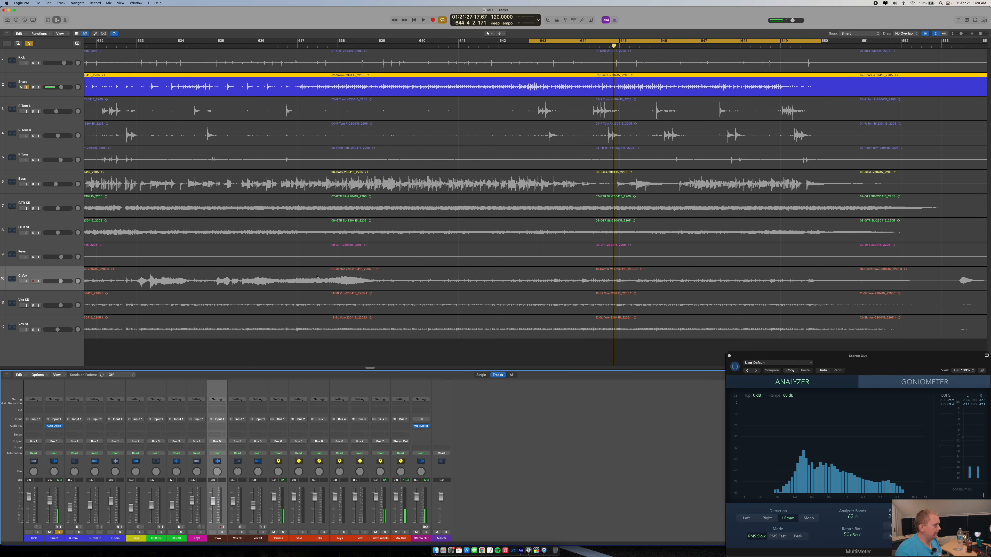
- Solo R Tom L alongside the snare and insert Auto-Align on its channel strip
{"action": "left_click", "coordinate": [26, 111]}
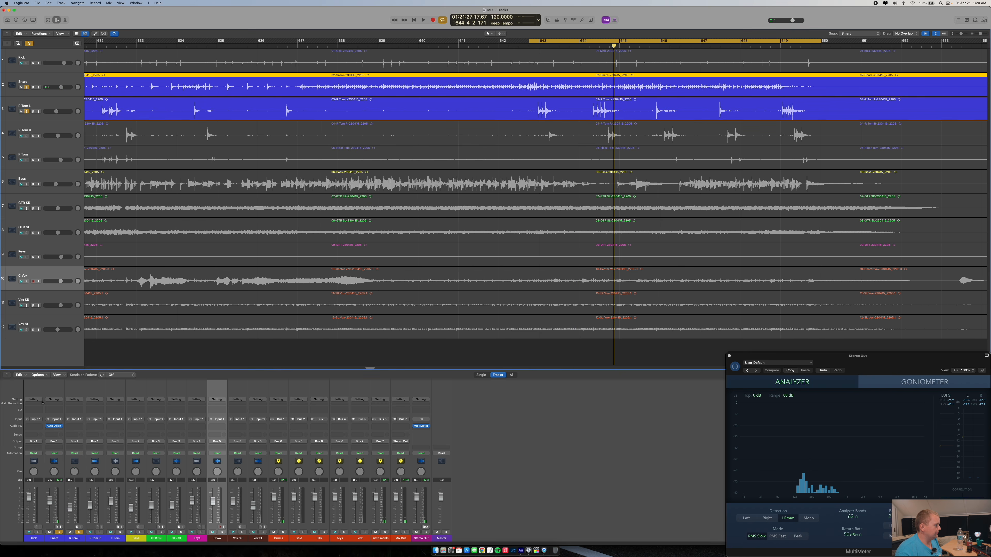
{"action": "left_click", "coordinate": [66, 426]}
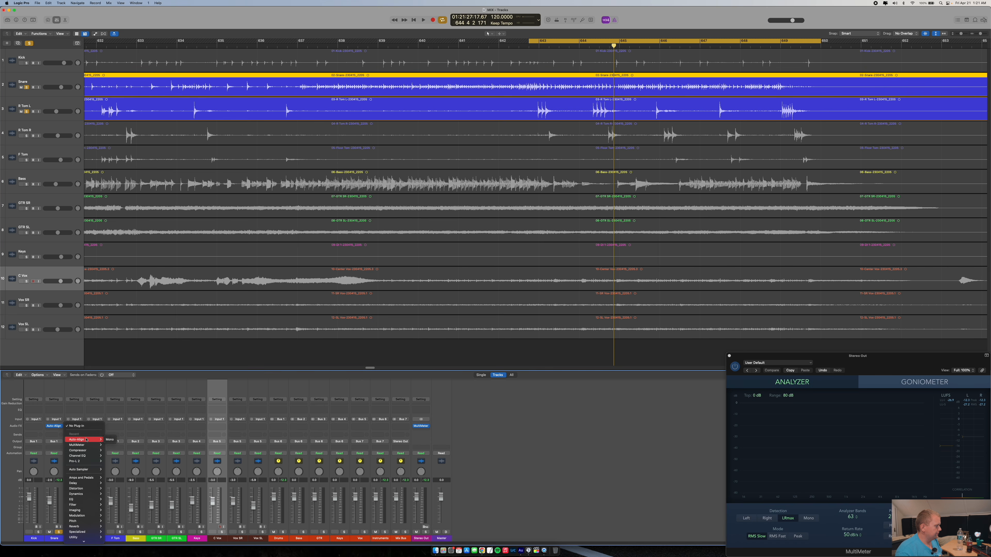
- Insert a mono Auto-Align on the R Tom L channel, receiving on bus 1, and adjust both noise-floor thresholds during playback
{"action": "left_click", "coordinate": [110, 440]}
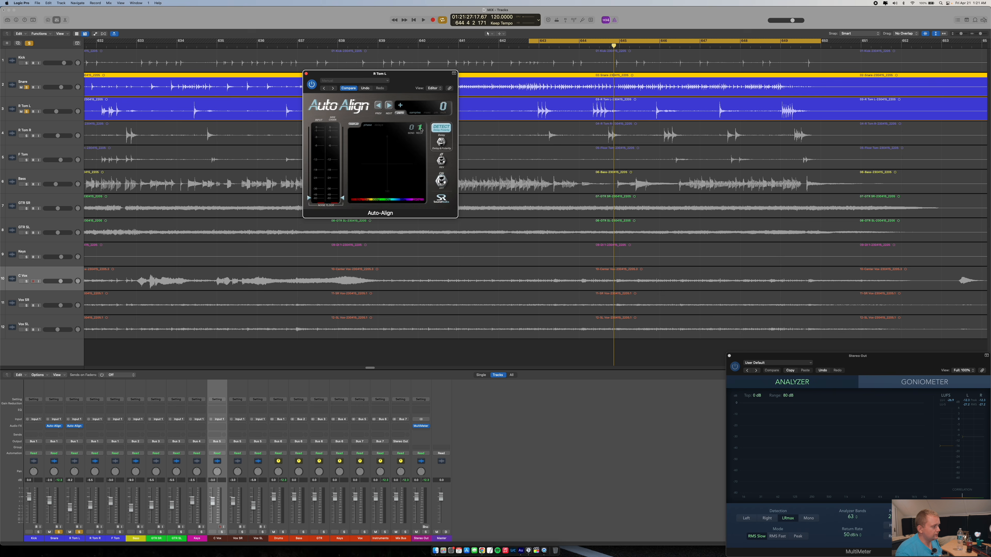
{"action": "key", "text": "space"}
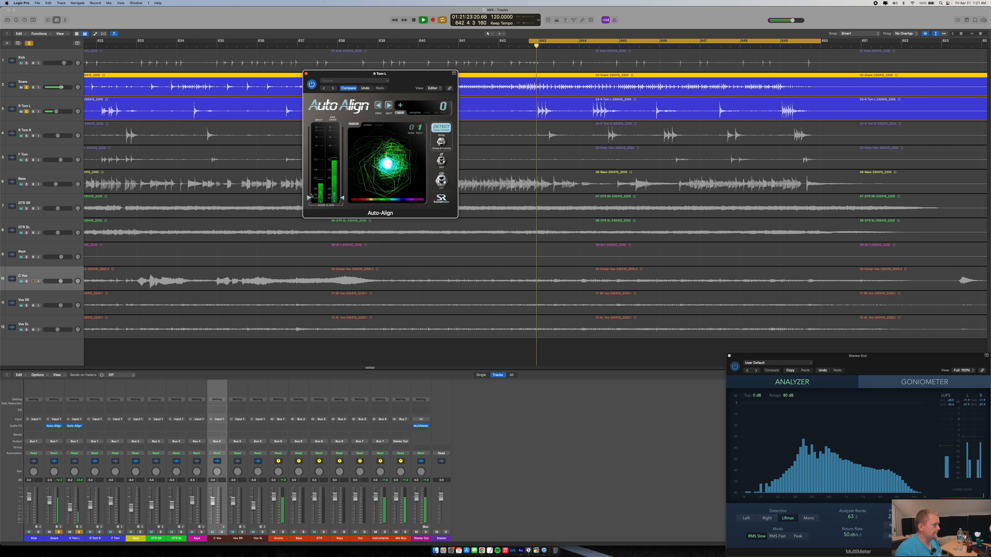
{"action": "left_click_drag", "start_coordinate": [342, 189], "coordinate": [311, 183]}
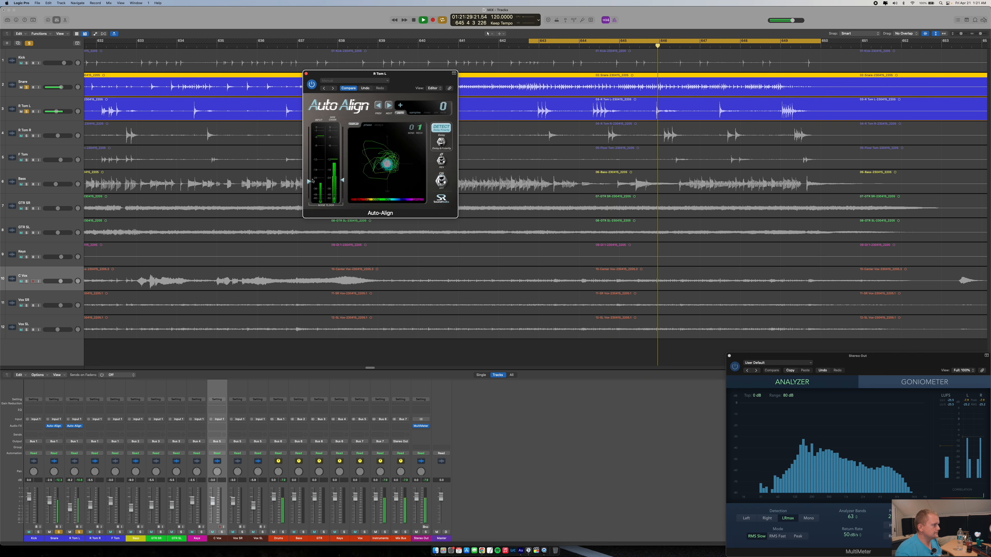
{"action": "left_click_drag", "start_coordinate": [309, 182], "coordinate": [311, 188]}
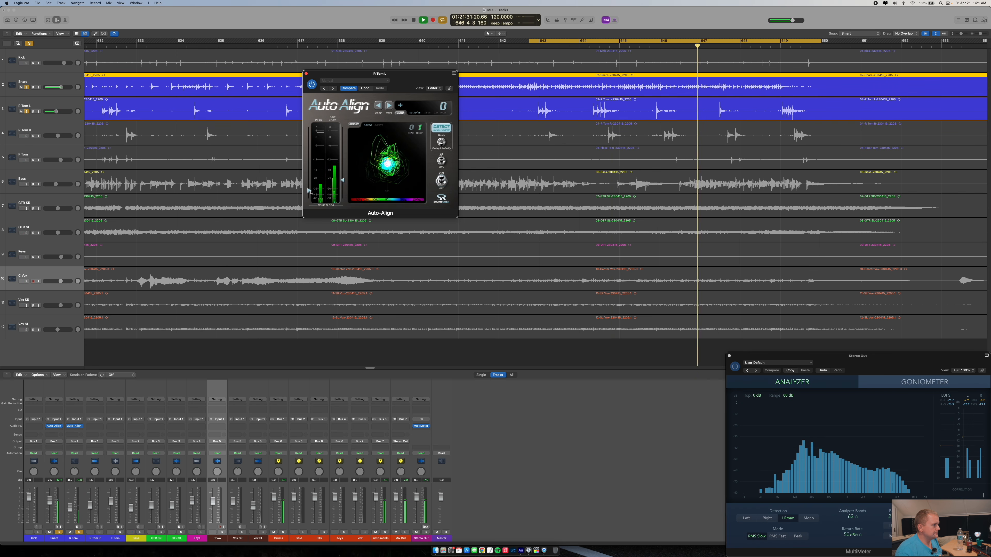
{"action": "key", "text": "space"}
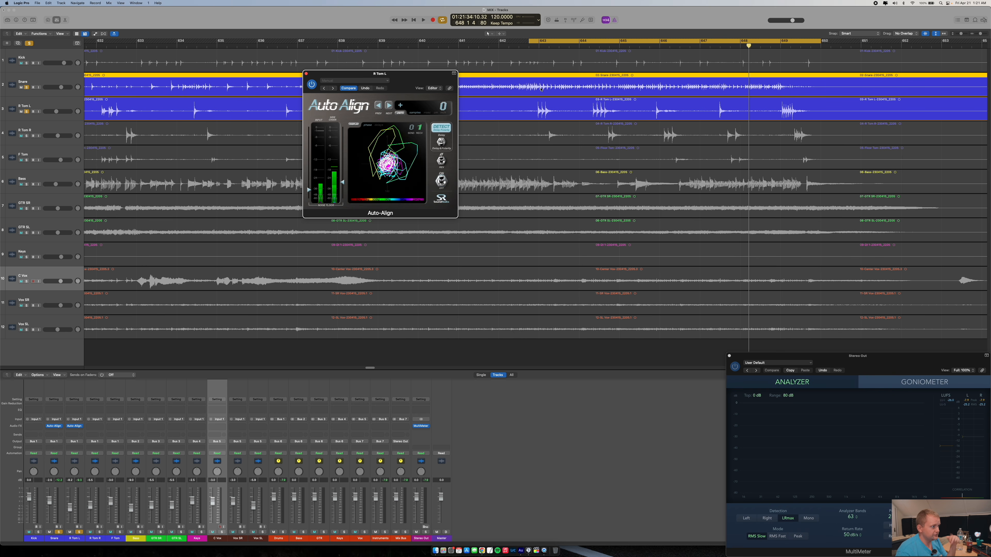
- Detect the delay between R Tom L and the snare reference with Auto-Align and play back the aligned tracks
{"action": "left_click", "coordinate": [440, 128]}
{"action": "key", "text": "space"}
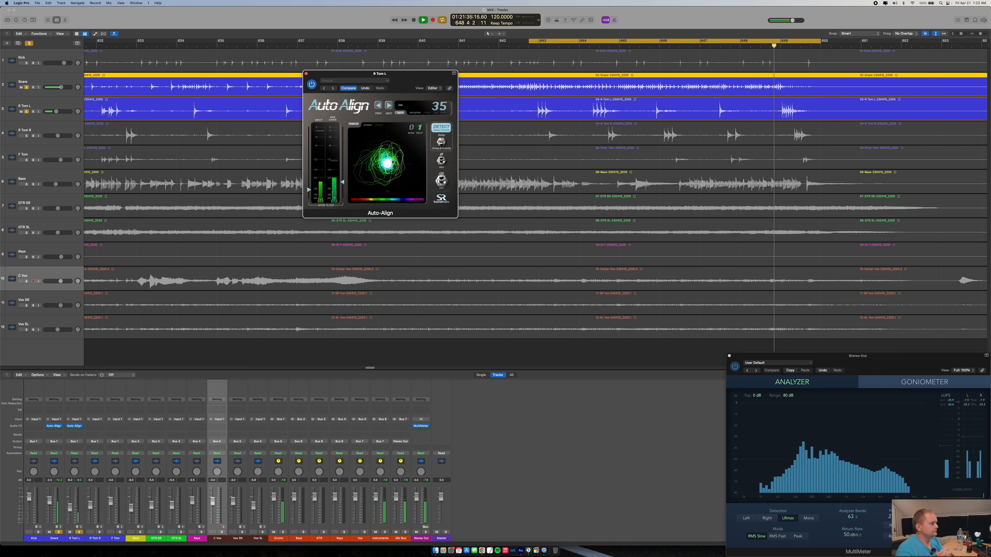
{"action": "key", "text": "space"}
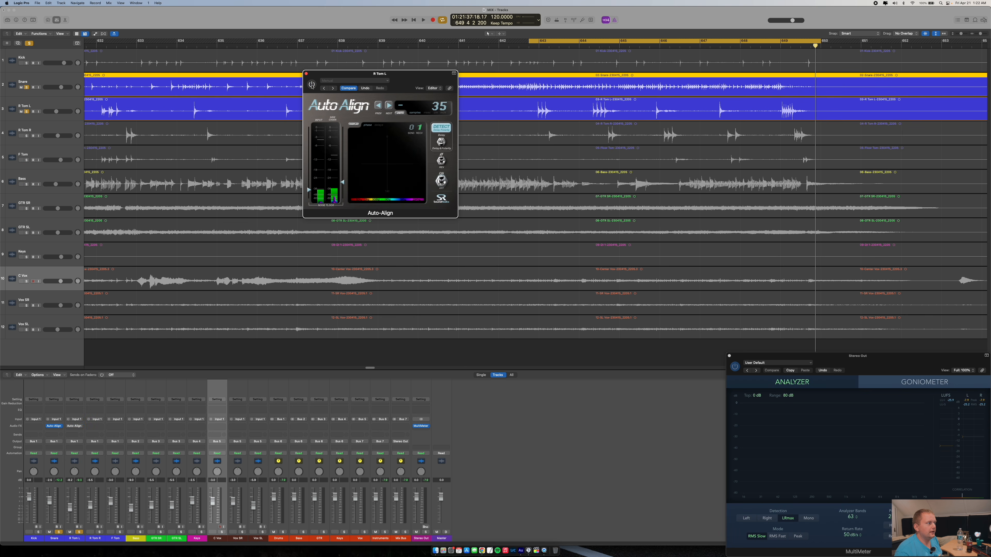
- Compare the soloed snare and R Tom L playback with R Tom L's Auto-Align bypassed and active
{"action": "key", "text": "space"}
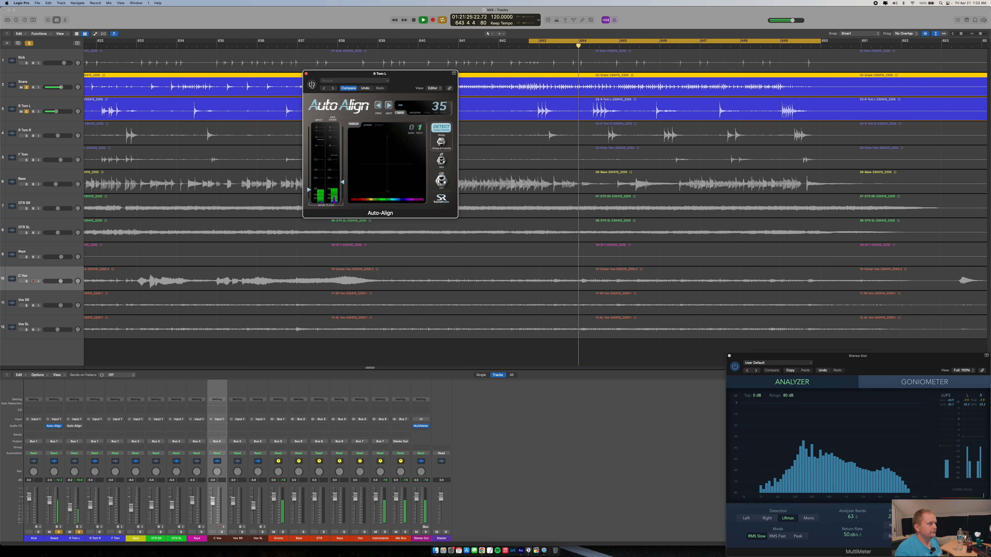
{"action": "key", "text": "space"}
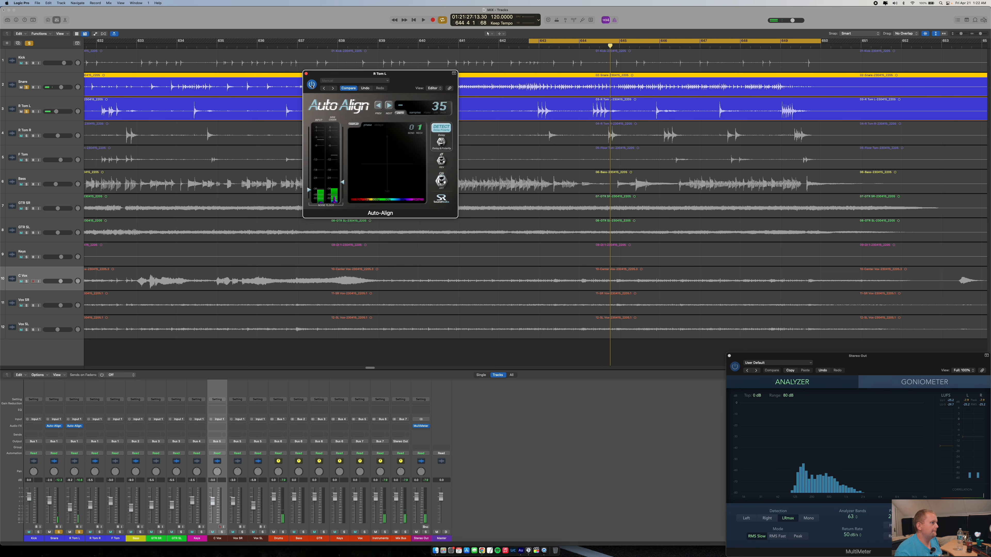
{"action": "key", "text": "space"}
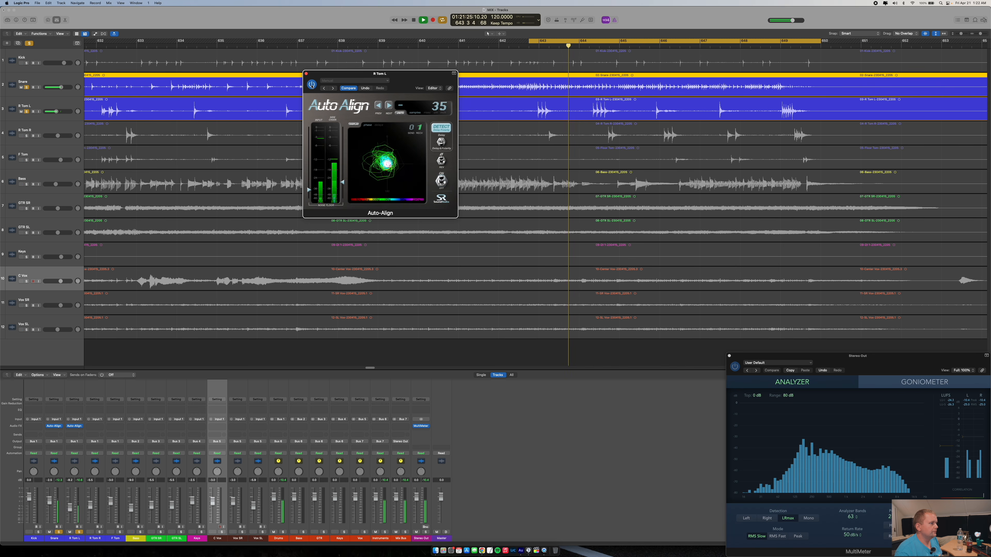
{"action": "key", "text": "space"}
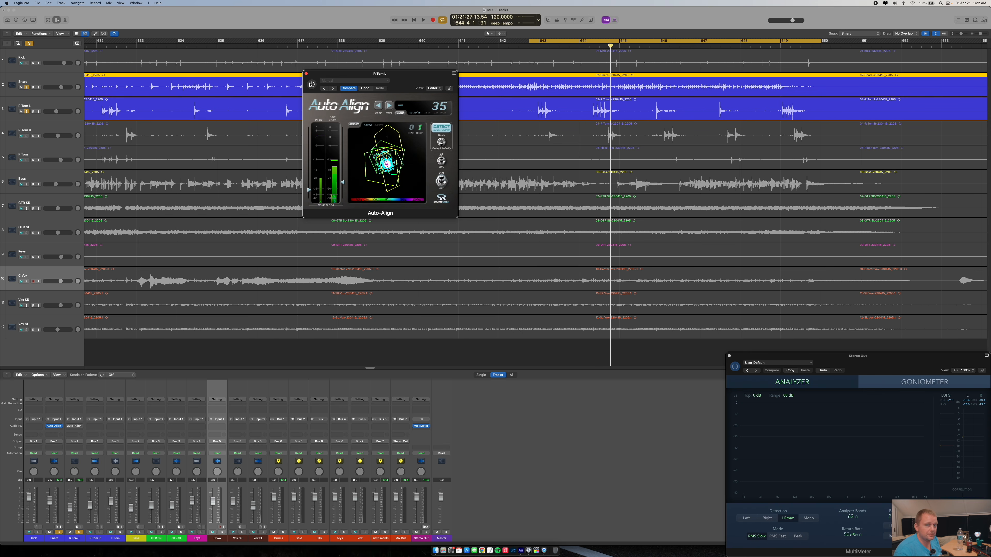
{"action": "key", "text": "space"}
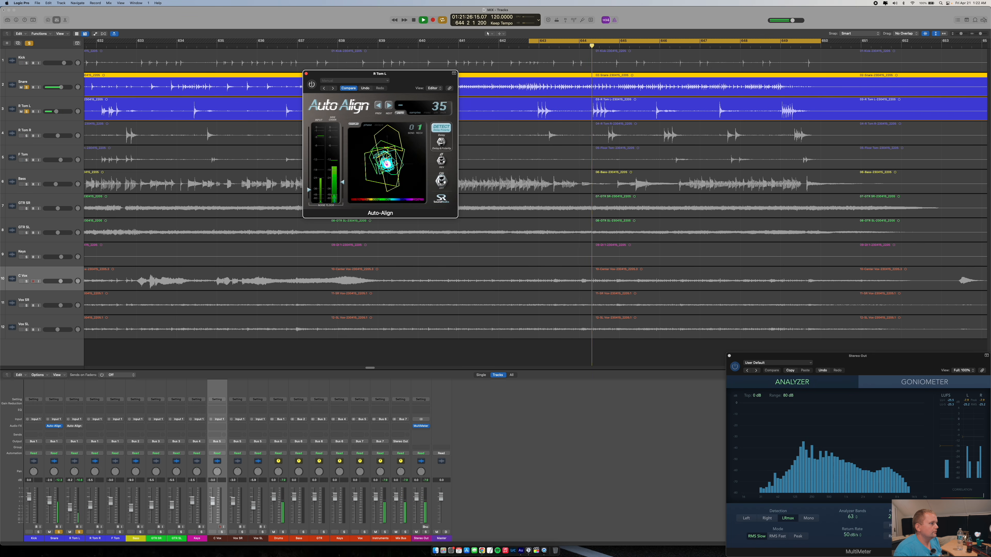
{"action": "key", "text": "space"}
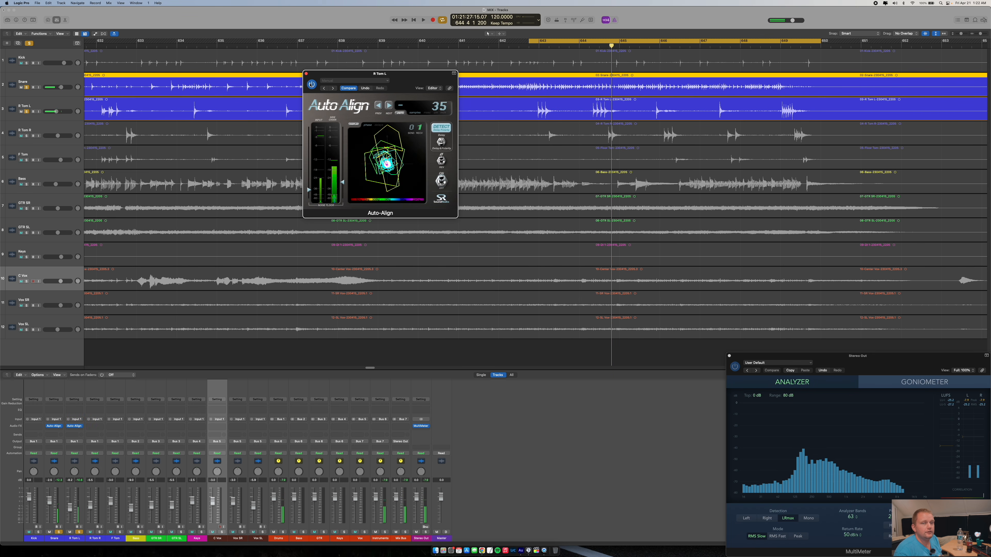
{"action": "key", "text": "space"}
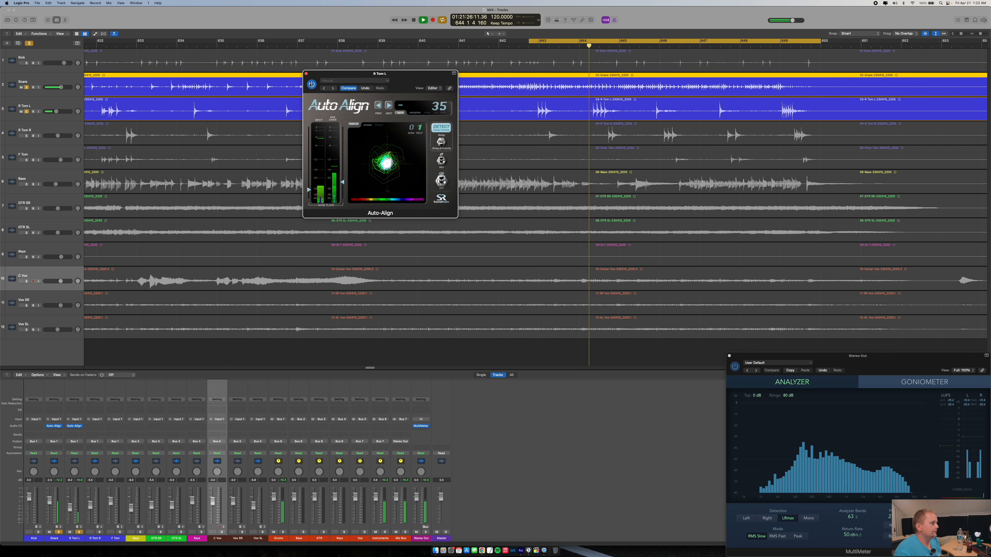
{"action": "key", "text": "space"}
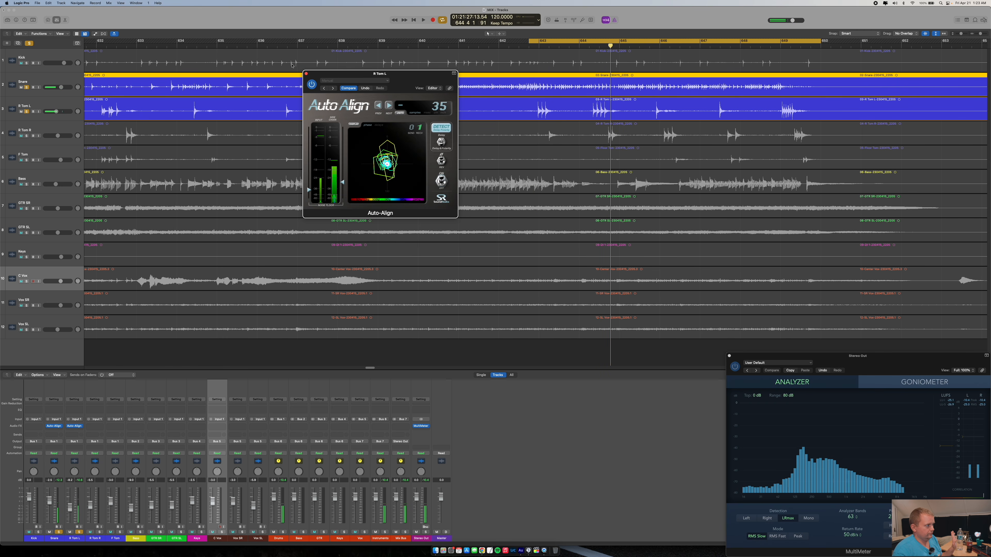
- Close R Tom L's Auto-Align window and insert a mono Auto-Align on the R Tom R channel
{"action": "left_click", "coordinate": [305, 73]}
{"action": "left_click", "coordinate": [96, 426]}
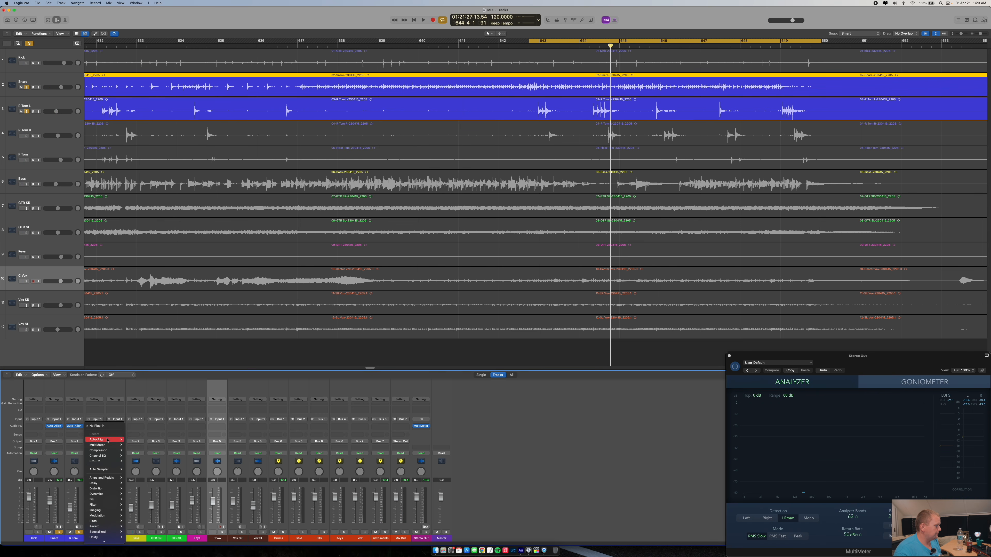
{"action": "left_click", "coordinate": [131, 439]}
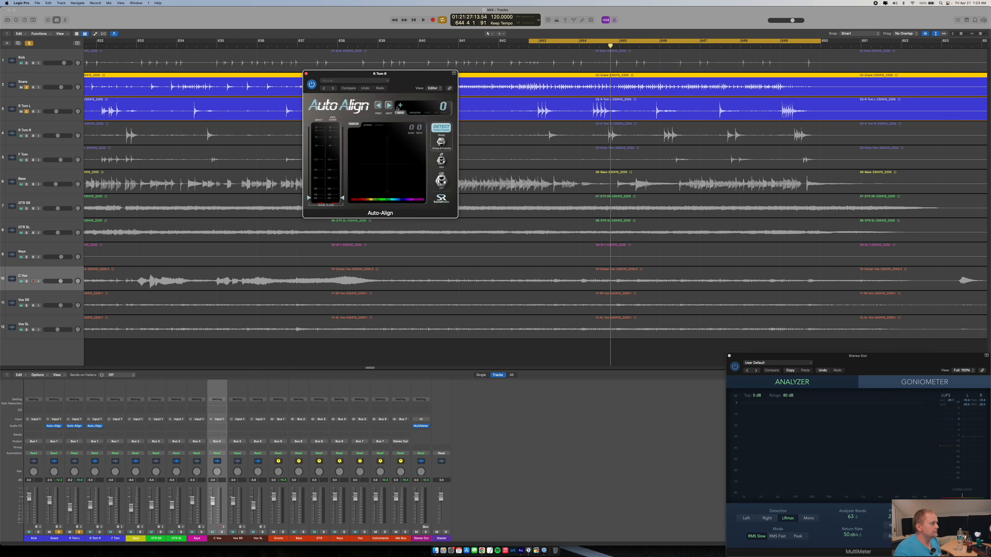
- Solo R Tom R instead of R Tom L and shorten the cycle range to run from just before bar 646 to just after bar 648
{"action": "left_click", "coordinate": [27, 136]}
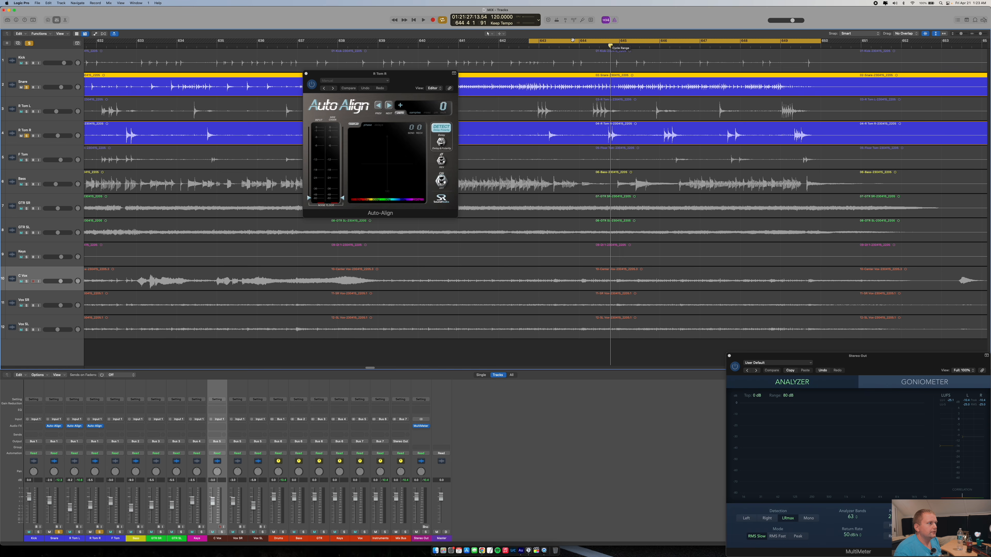
{"action": "left_click_drag", "start_coordinate": [528, 41], "coordinate": [655, 50]}
{"action": "left_click_drag", "start_coordinate": [820, 41], "coordinate": [750, 41]}
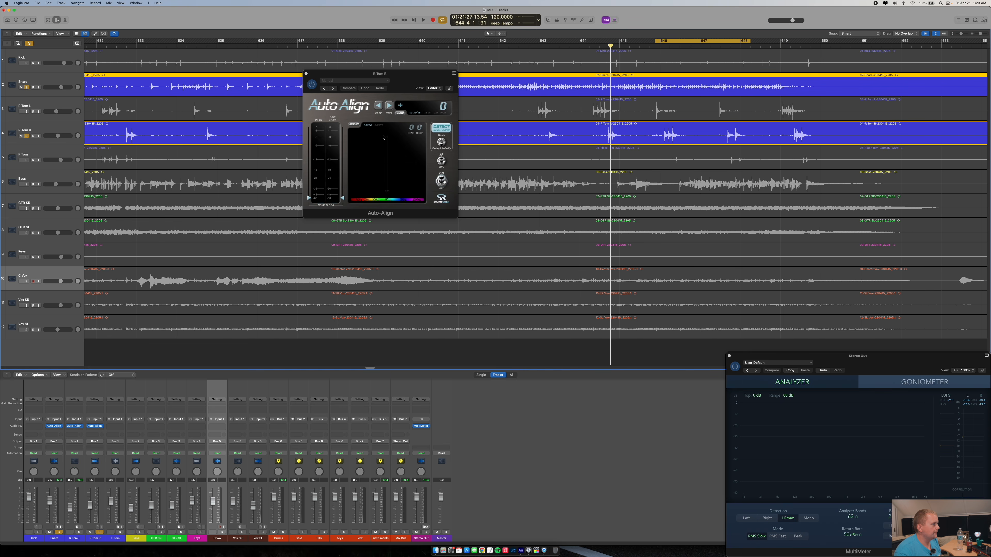
- Set R Tom R's Auto-Align to receive on bus 1 and raise both noise-floor thresholds during playback
{"action": "left_click", "coordinate": [417, 131]}
{"action": "key", "text": "space"}
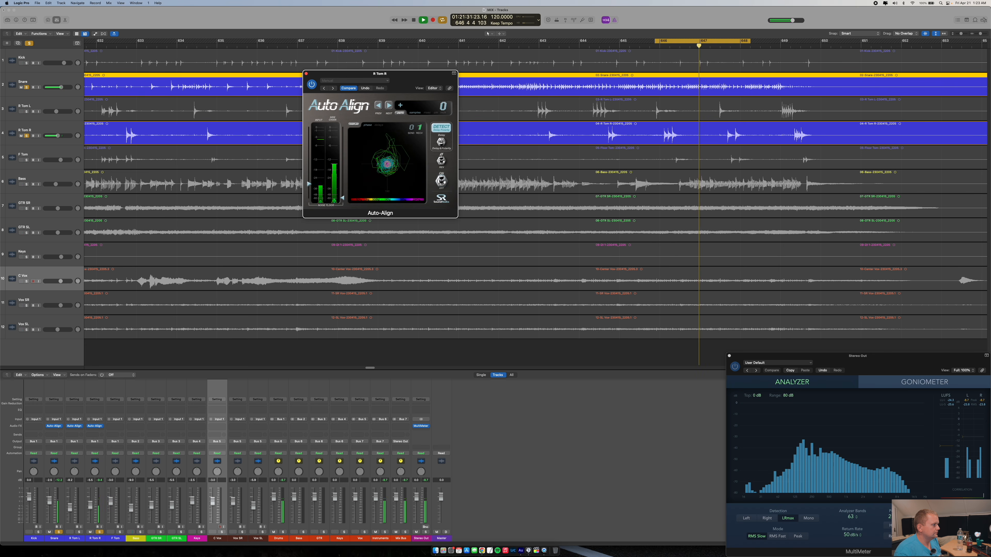
{"action": "left_click_drag", "start_coordinate": [343, 199], "coordinate": [342, 187]}
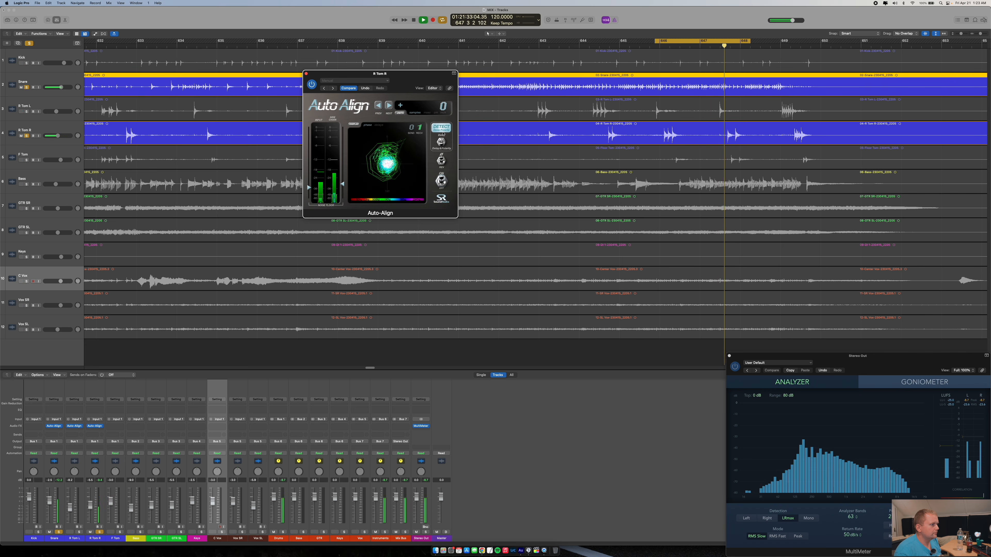
{"action": "key", "text": "space"}
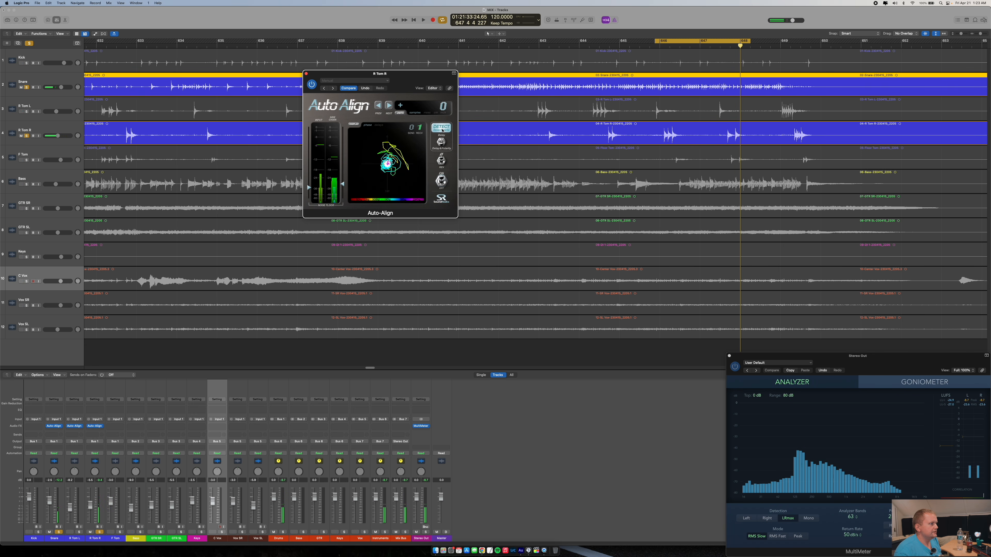
- Run Auto-Align's delay detection for R Tom R against the snare reference during playback
{"action": "key", "text": "space"}
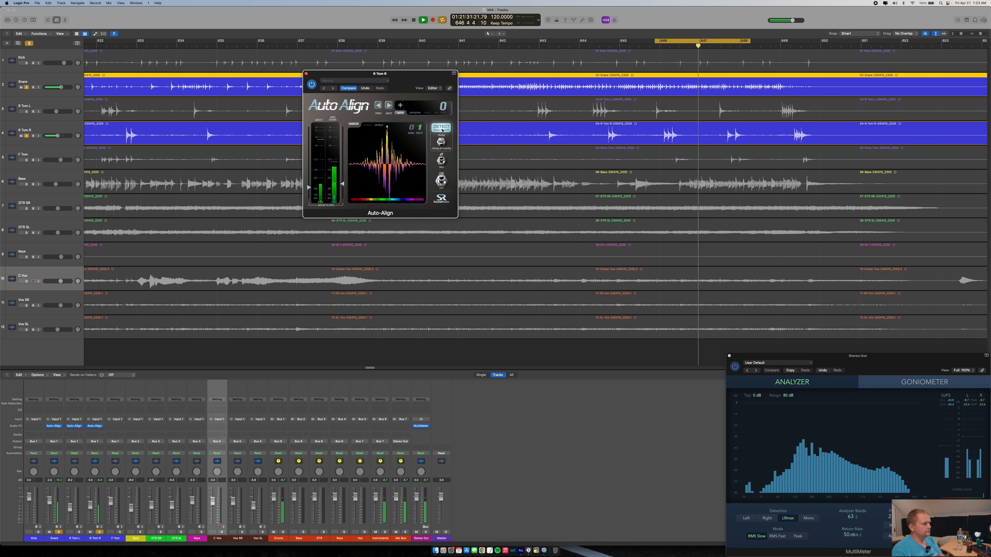
{"action": "left_click", "coordinate": [442, 130]}
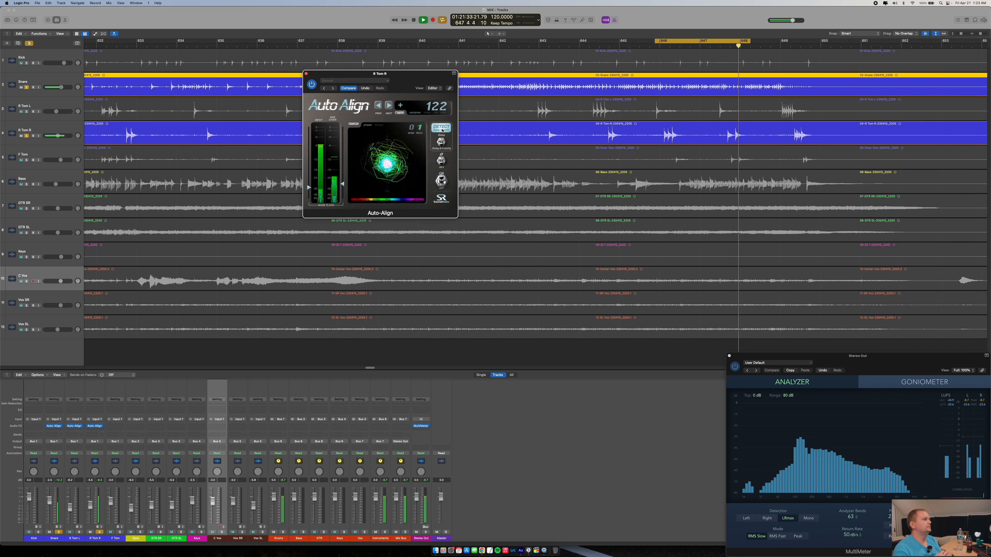
{"action": "key", "text": "space"}
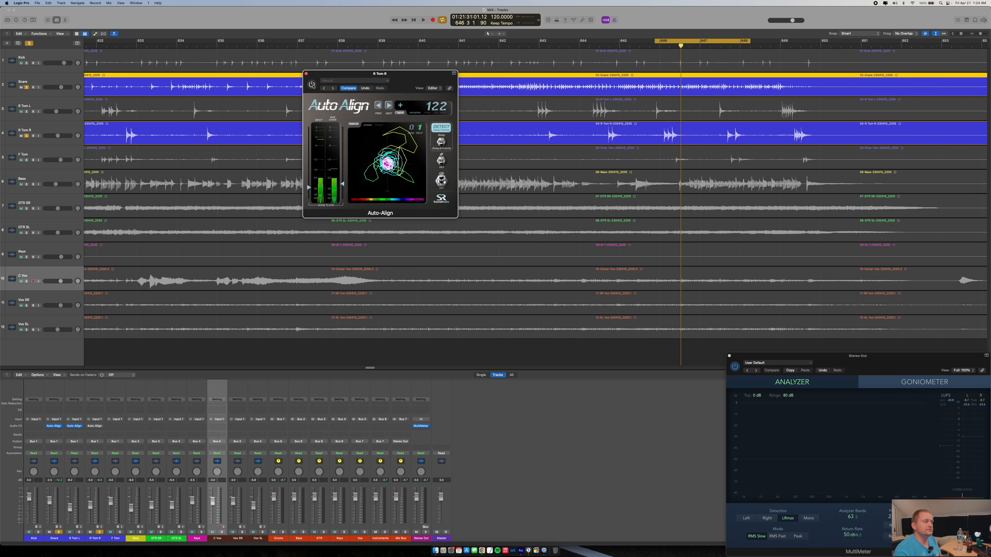
- Compare the soloed snare and R Tom R playback with R Tom R's Auto-Align bypassed and active
{"action": "key", "text": "space"}
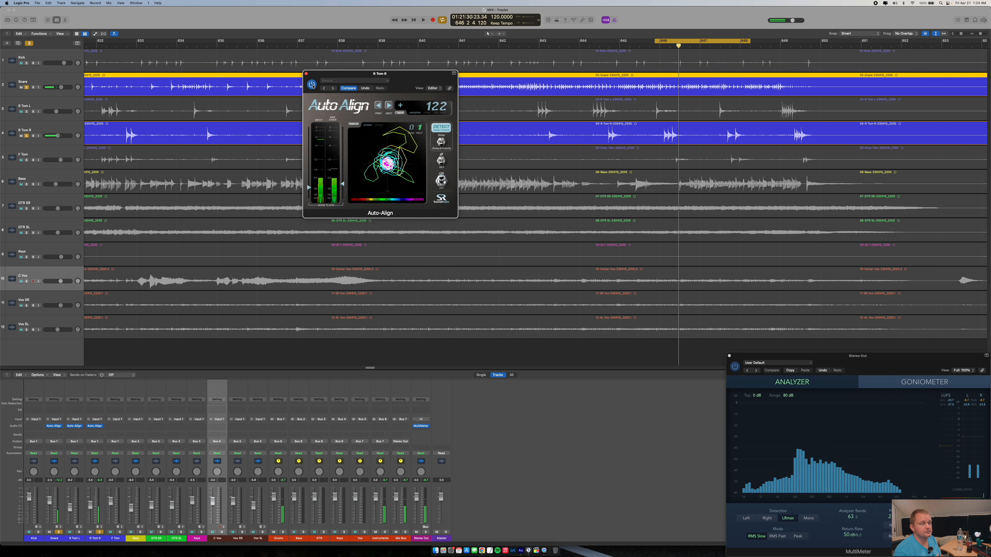
{"action": "key", "text": "space"}
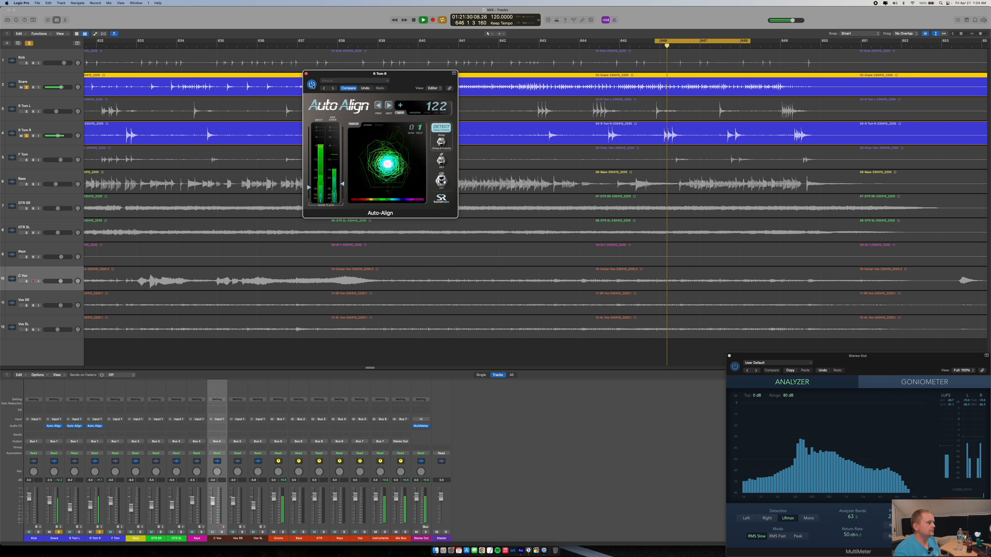
{"action": "key", "text": "space"}
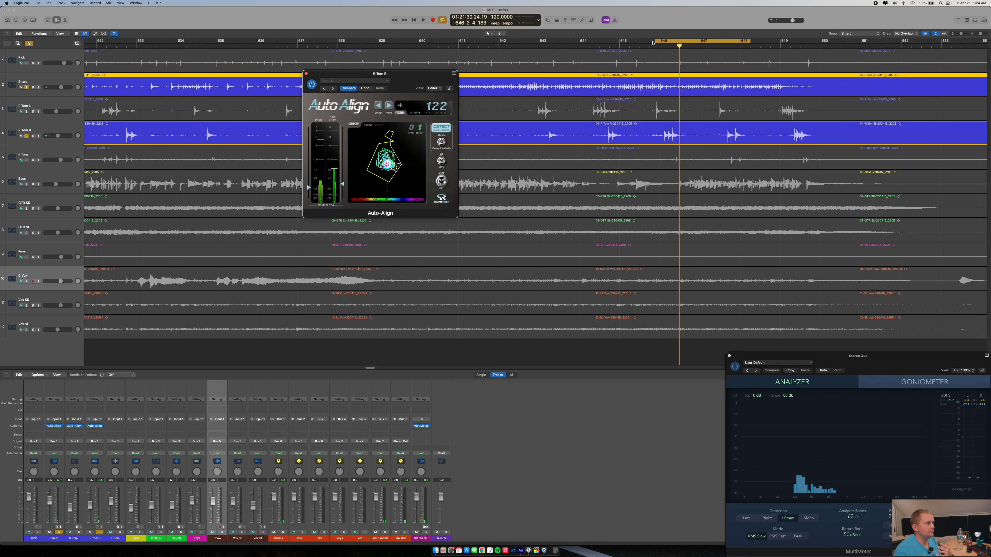
- Extend the start of the cycle range back to about the middle of bar 645 and bypass R Tom R's Auto-Align
{"action": "left_click", "coordinate": [676, 42]}
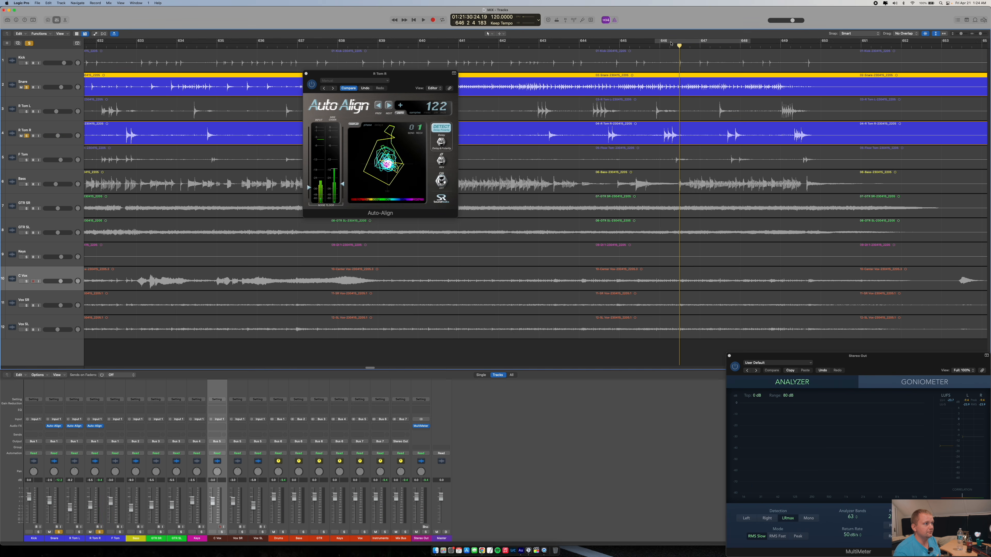
{"action": "mouse_move", "coordinate": [656, 42]}
{"action": "left_mouse_down"}
{"action": "mouse_move", "coordinate": [620, 42]}
{"action": "mouse_move", "coordinate": [639, 42]}
{"action": "left_mouse_up"}
{"action": "left_click", "coordinate": [324, 90]}
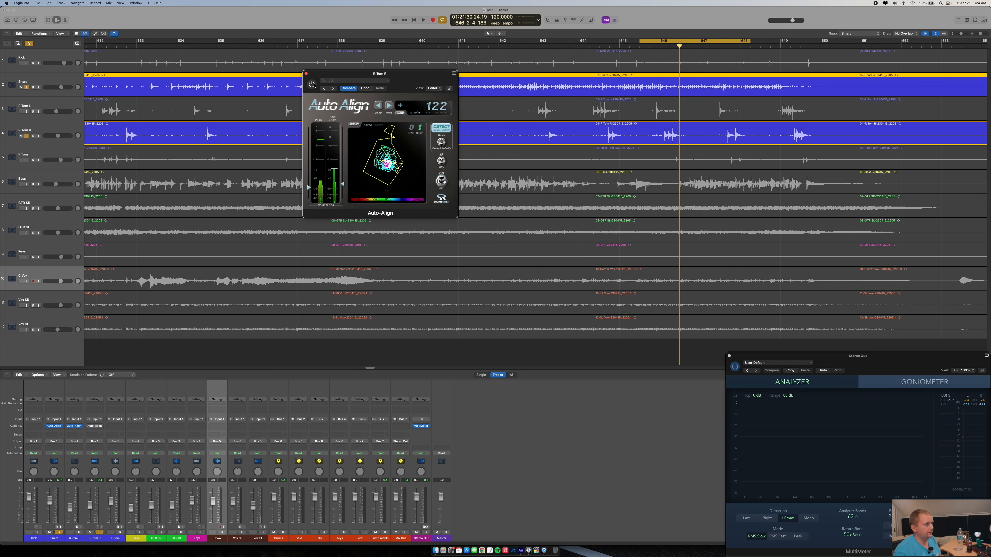
- Replay the extended cycle range with R Tom R's Auto-Align alternately bypassed and active, leave it active and close its window
{"action": "key", "text": "space"}
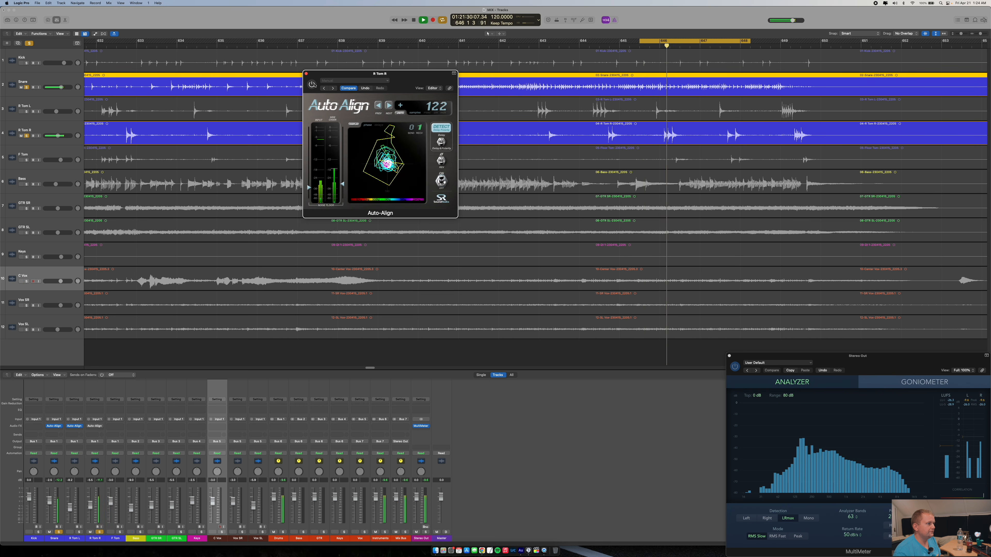
{"action": "key", "text": "space"}
{"action": "key", "text": "space"}
{"action": "key", "text": "space"}
{"action": "left_click", "coordinate": [315, 86]}
{"action": "key", "text": "space"}
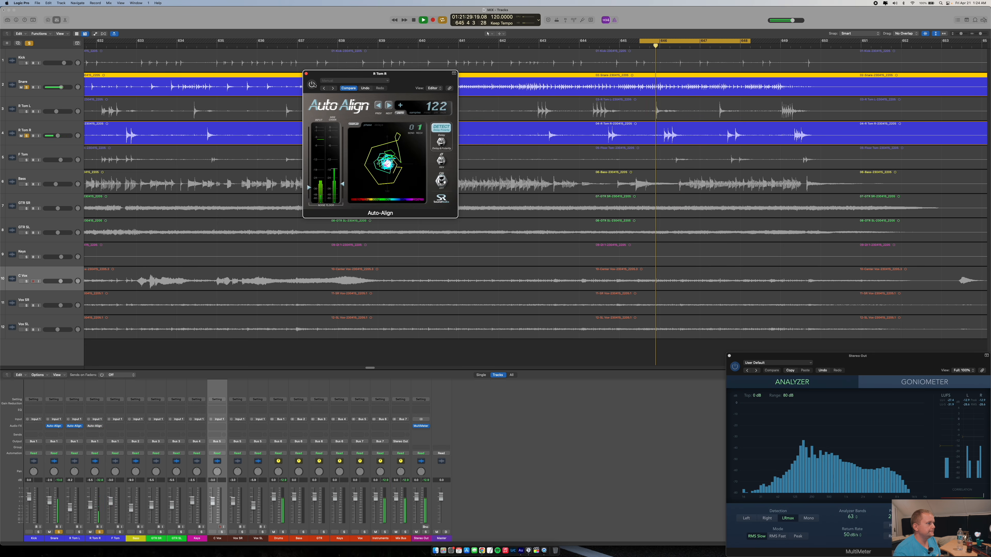
{"action": "left_click", "coordinate": [314, 85]}
{"action": "key", "text": "space"}
{"action": "key", "text": "space"}
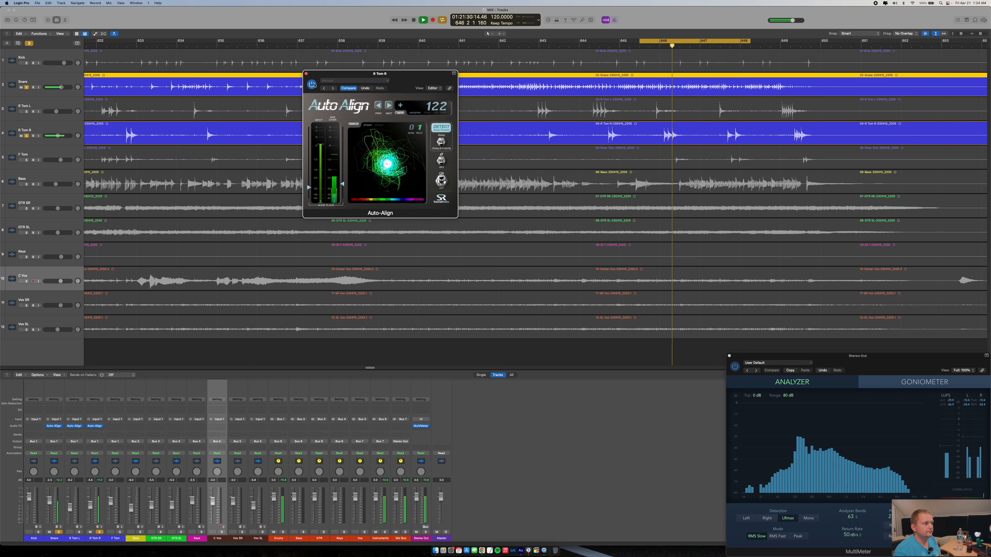
{"action": "key", "text": "space"}
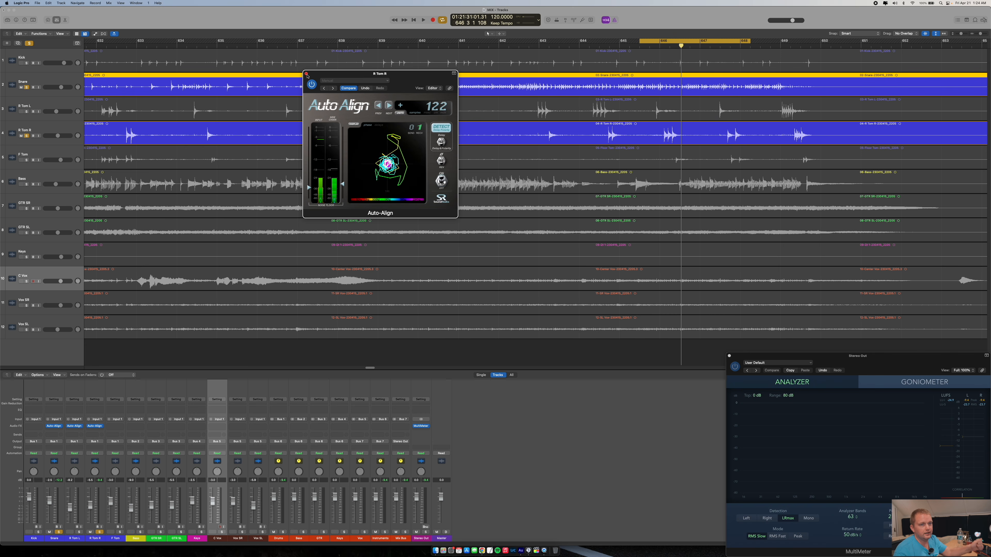
{"action": "left_click", "coordinate": [306, 74]}
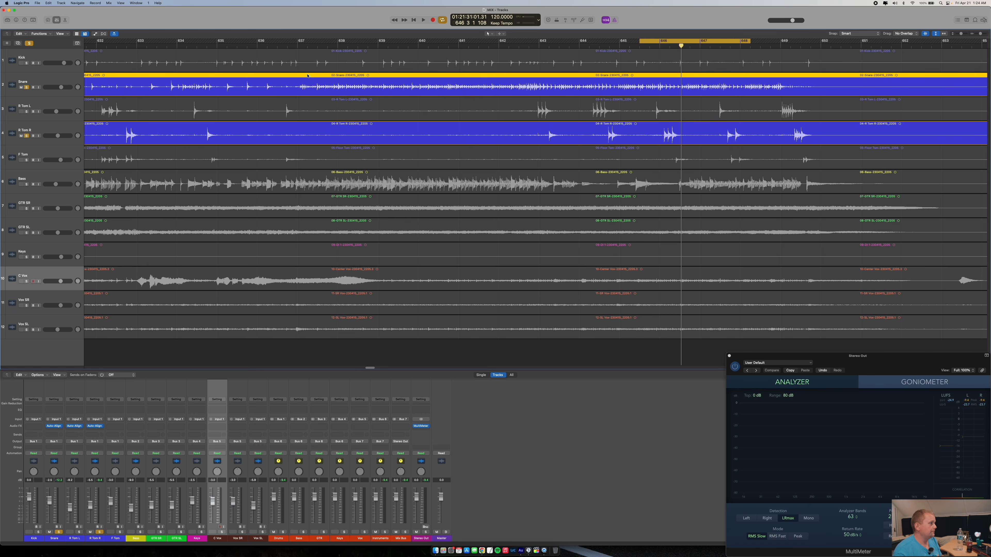
- Turn off the cycle range and audition the recording around bars 190 and 478 to find a floor tom passage
{"action": "left_click", "coordinate": [701, 43]}
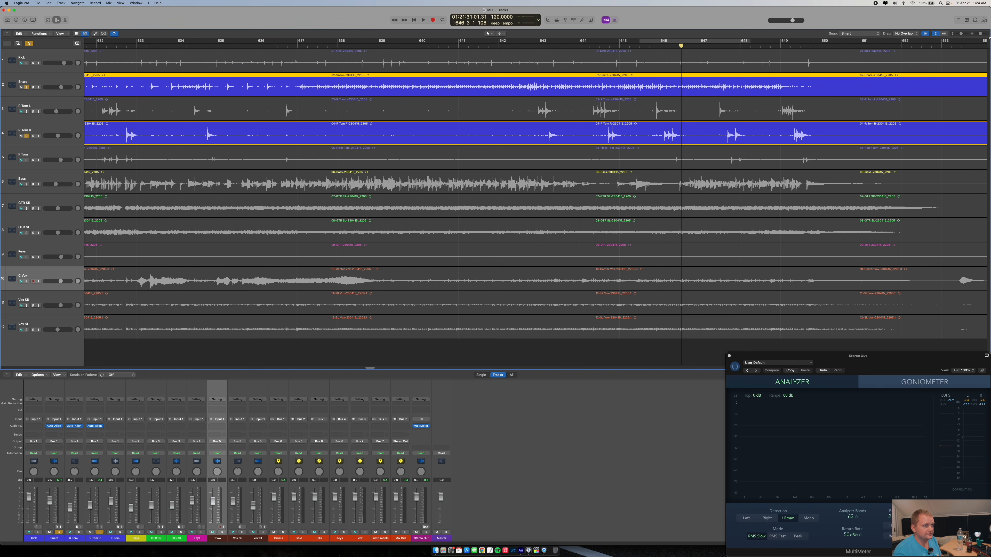
{"action": "left_click_drag", "start_coordinate": [981, 35], "coordinate": [976, 35]}
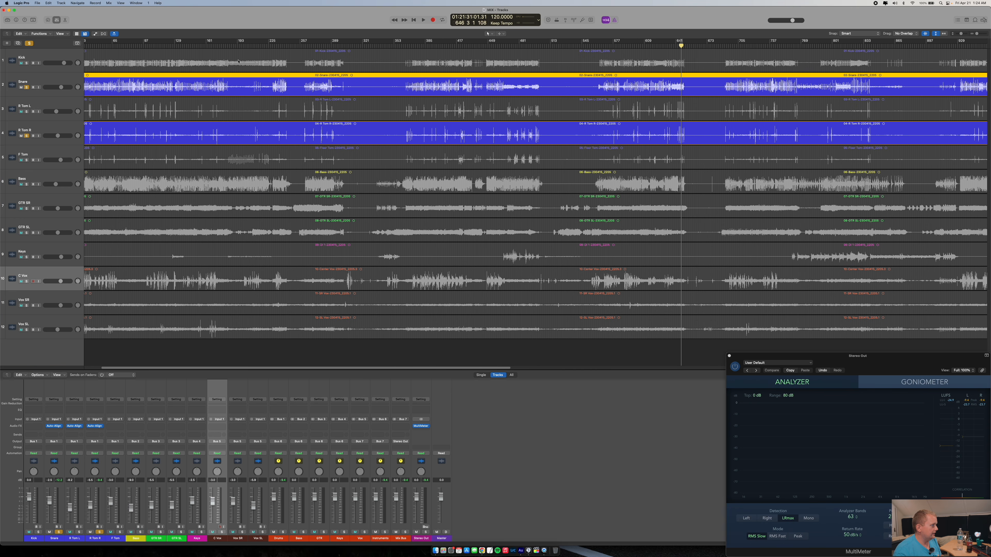
{"action": "left_click", "coordinate": [234, 46]}
{"action": "key", "text": "space"}
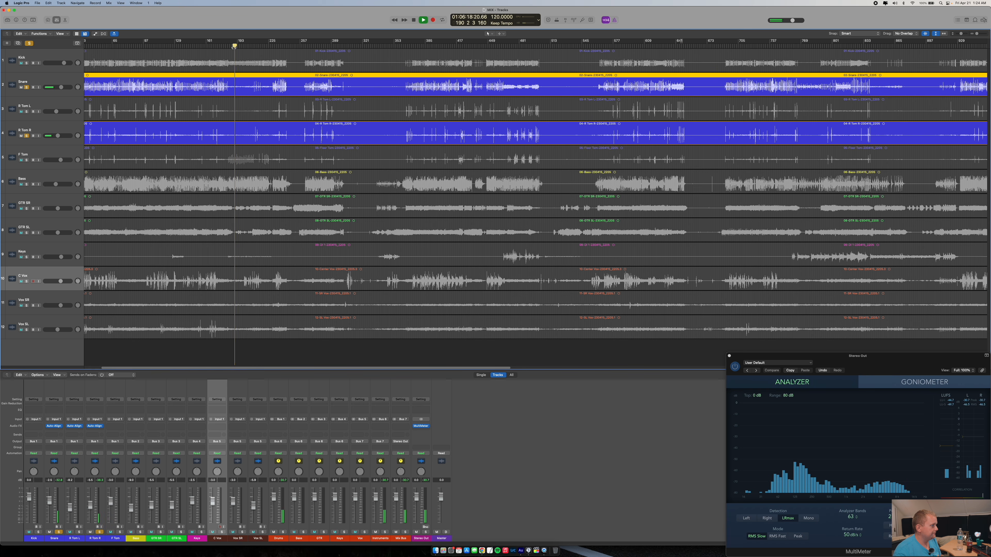
{"action": "left_click", "coordinate": [516, 46]}
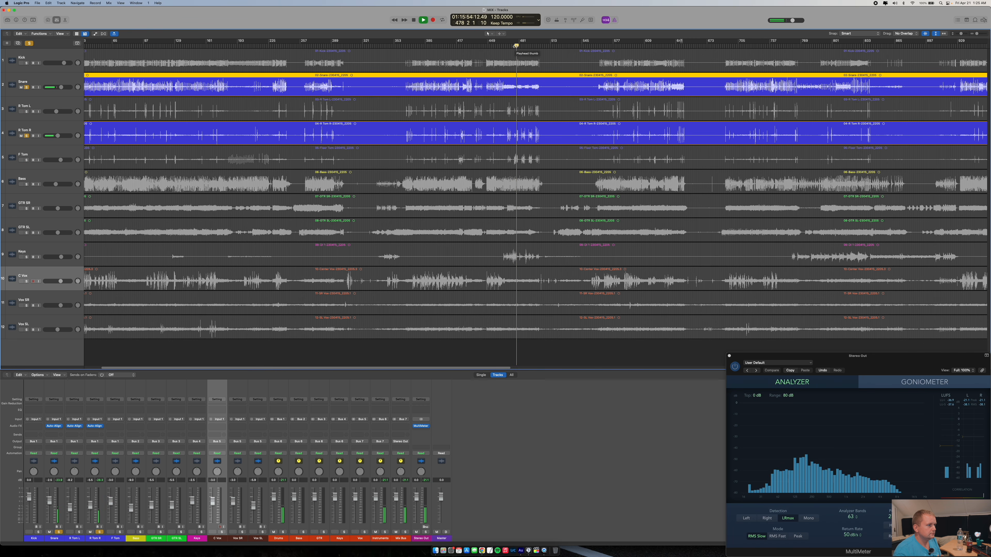
- Stop playback and set a cycle range from bar 476 to just before bar 480
{"action": "left_click_drag", "start_coordinate": [977, 34], "coordinate": [980, 34]}
{"action": "key", "text": "space"}
{"action": "left_click_drag", "start_coordinate": [292, 44], "coordinate": [537, 44]}
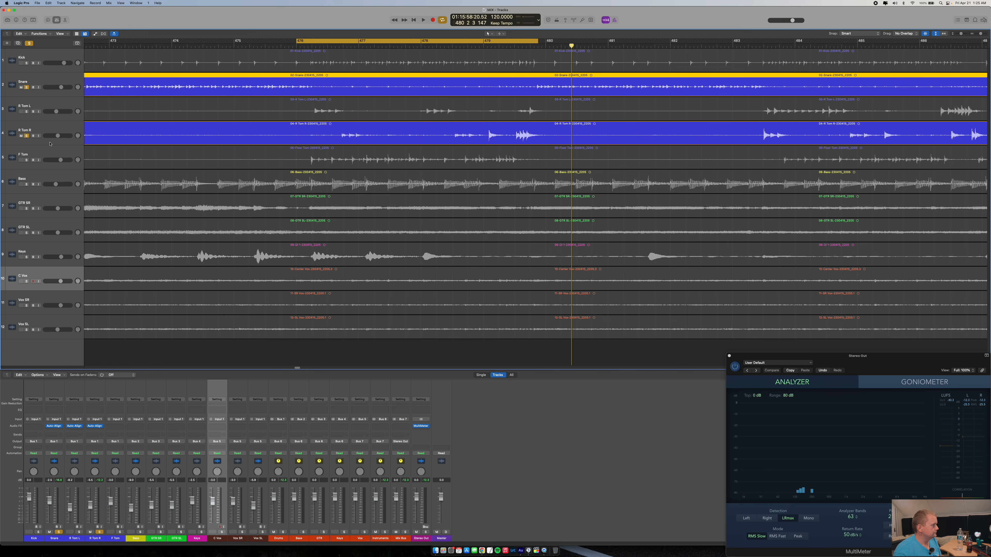
- Unsolo R Tom R, insert Auto-Align on the F Tom channel, and solo F Tom with the snare
{"action": "left_click", "coordinate": [27, 136]}
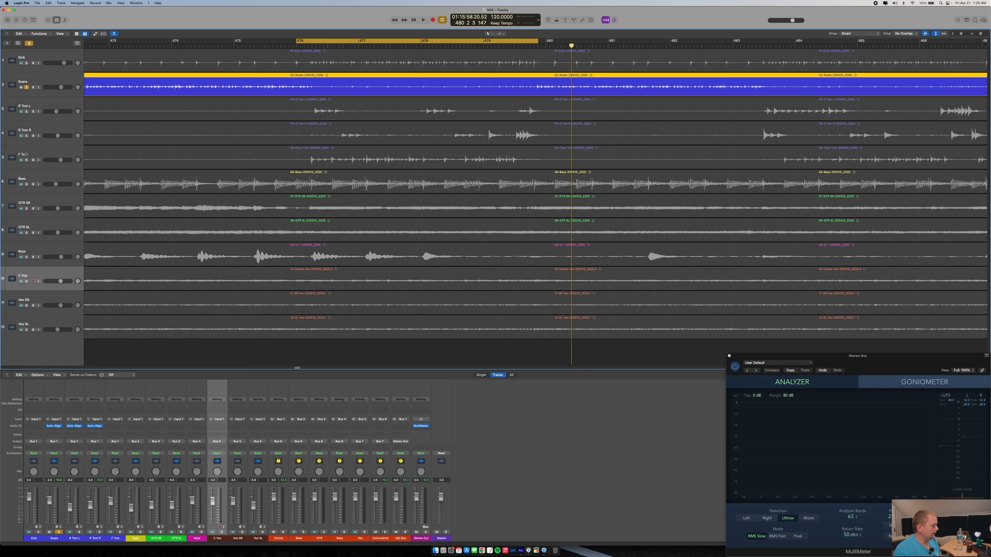
{"action": "left_click", "coordinate": [112, 426]}
{"action": "left_click", "coordinate": [149, 440]}
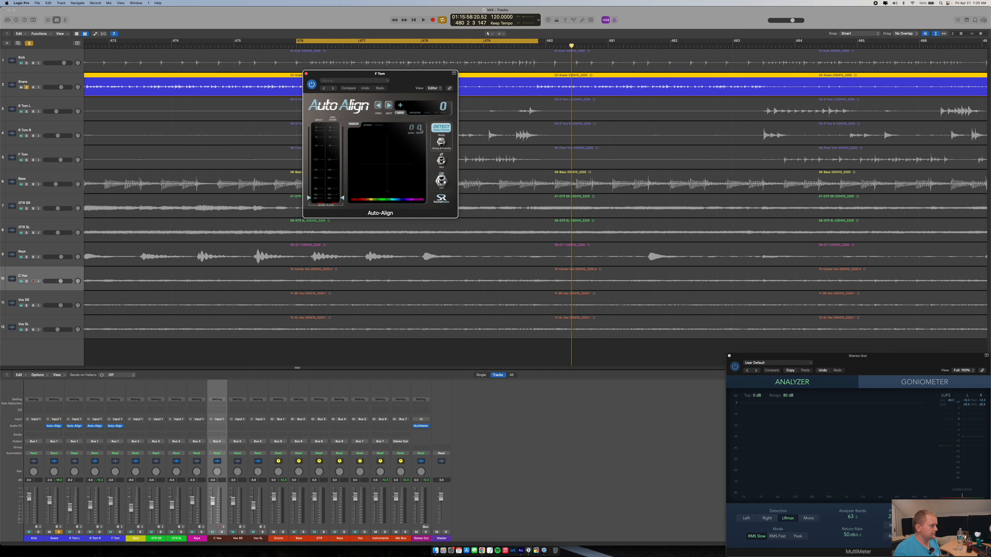
{"action": "left_click", "coordinate": [26, 160]}
- Raise the noise floor threshold in F Tom's Auto-Align and run delay detection against the snare during playback
{"action": "key", "text": "space"}
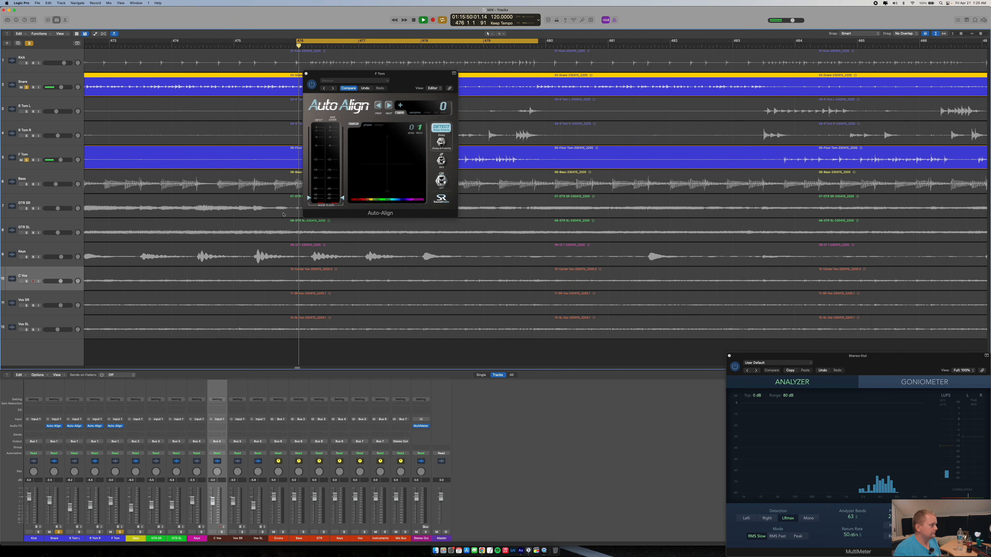
{"action": "left_click_drag", "start_coordinate": [309, 200], "coordinate": [308, 193]}
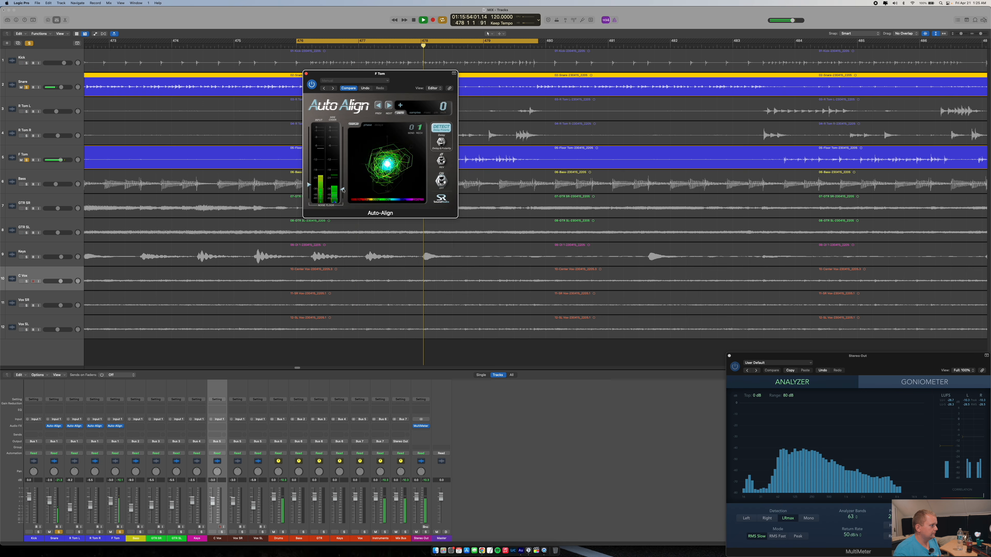
{"action": "key", "text": "space"}
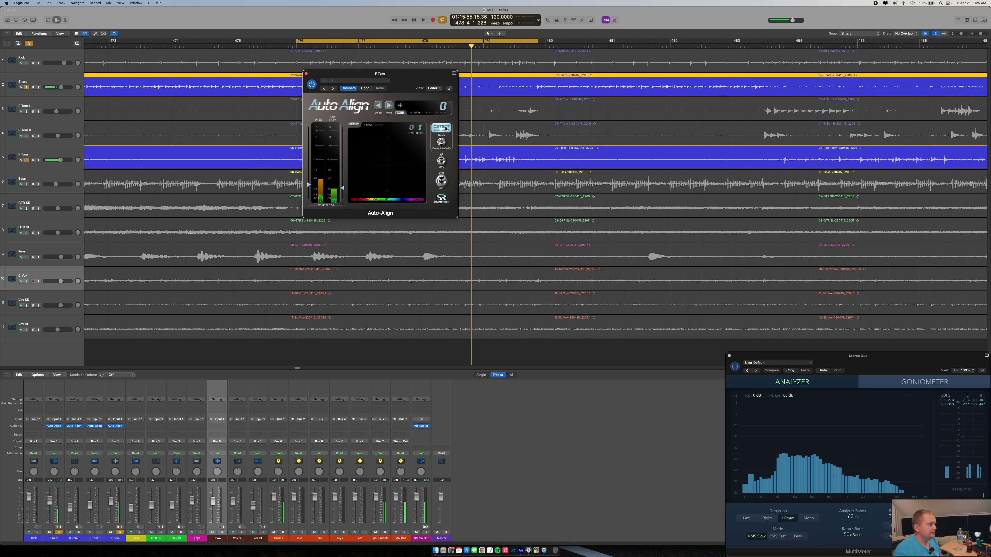
{"action": "key", "text": "space"}
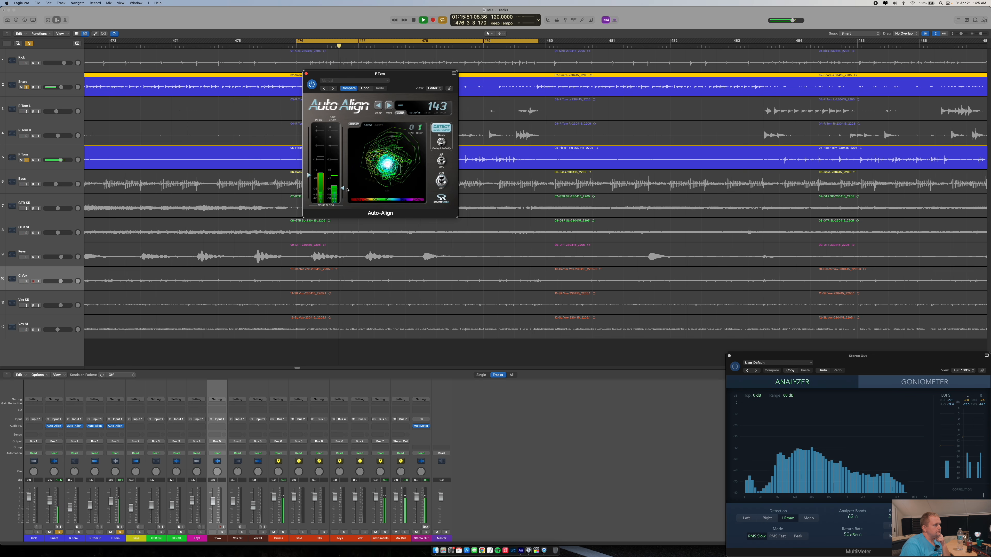
{"action": "key", "text": "space"}
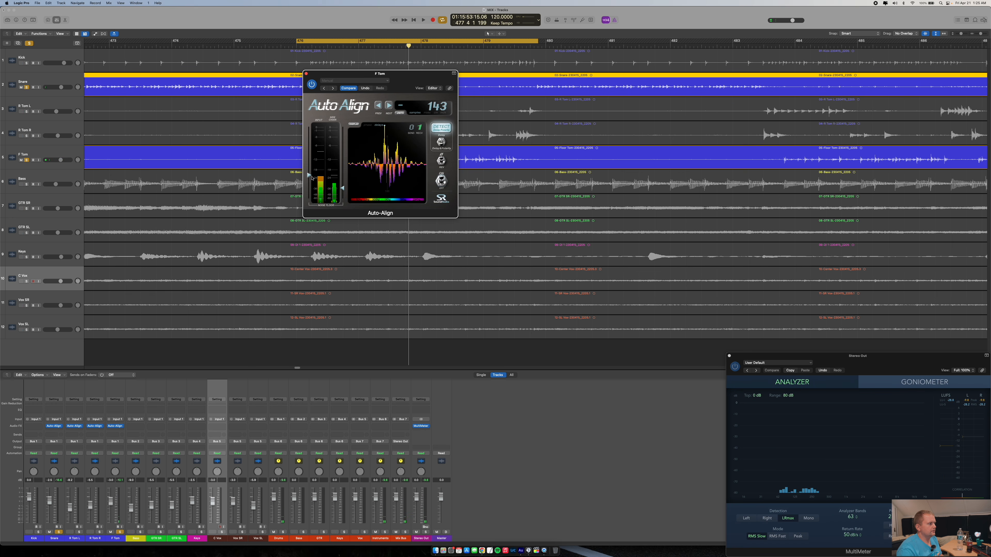
- Compare the looped snare and F Tom playback with F Tom's Auto-Align active and bypassed
{"action": "key", "text": "space"}
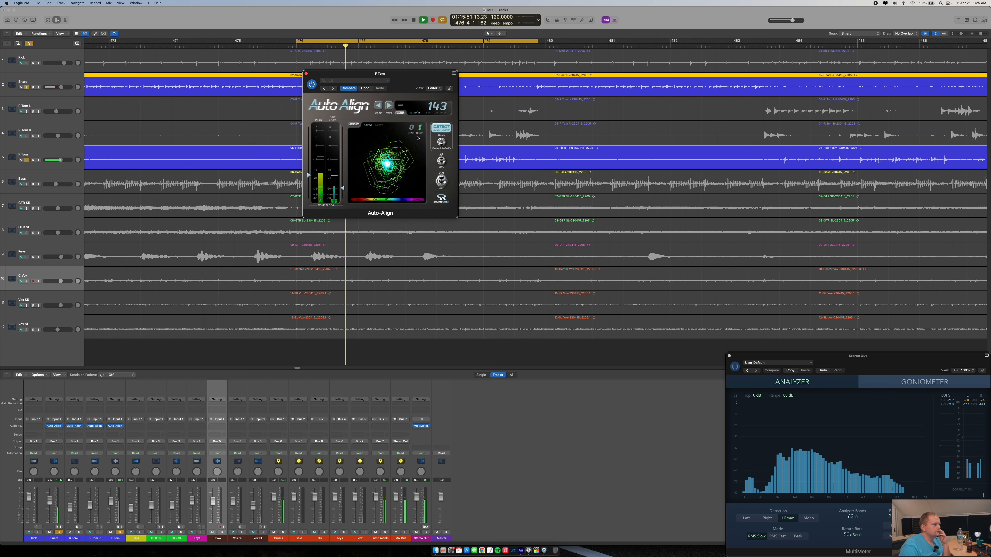
{"action": "key", "text": "space"}
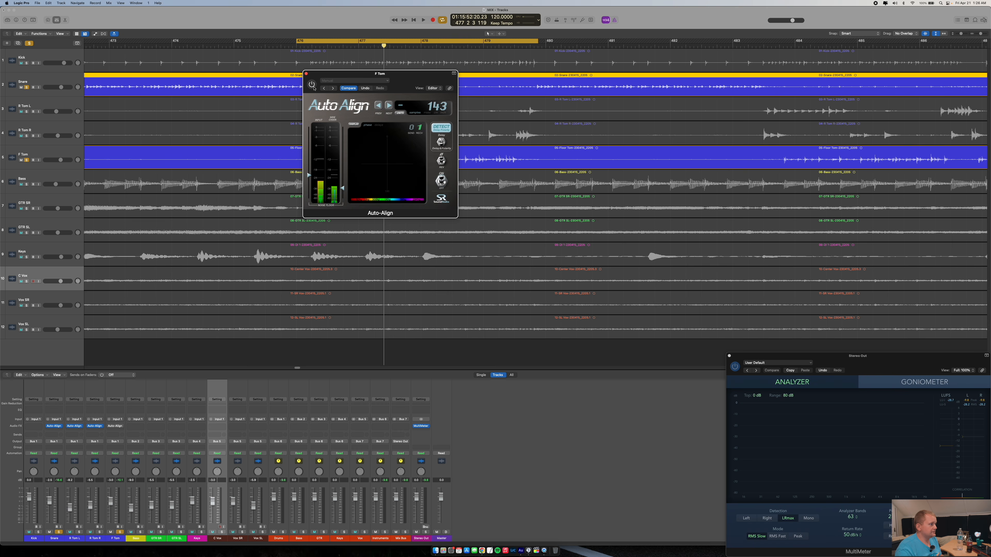
{"action": "key", "text": "space"}
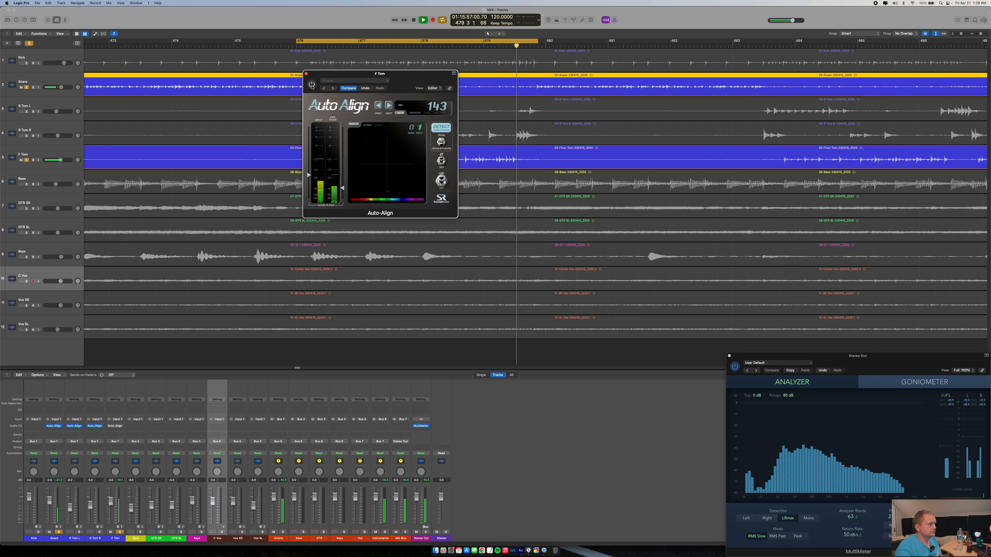
{"action": "key", "text": "space"}
{"action": "key", "text": "space"}
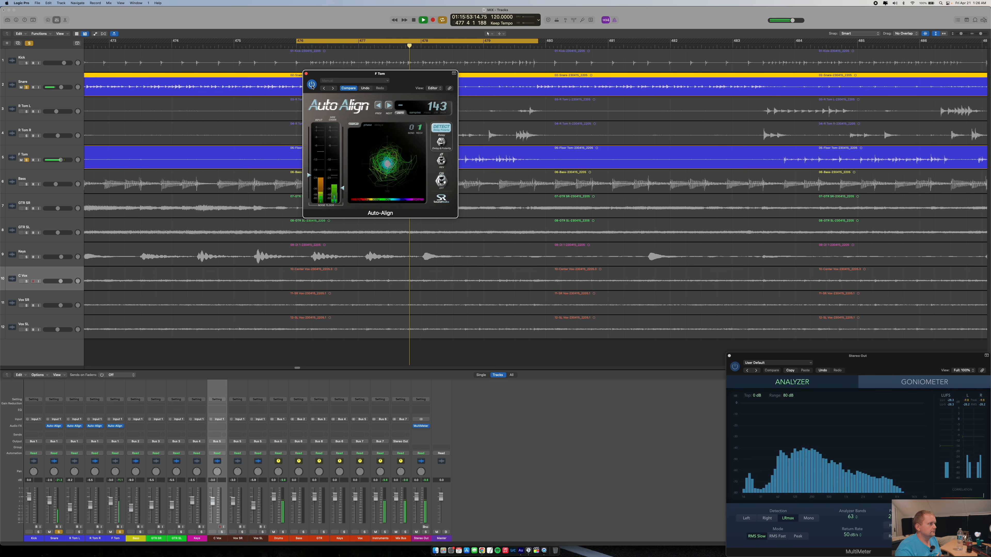
{"action": "key", "text": "space"}
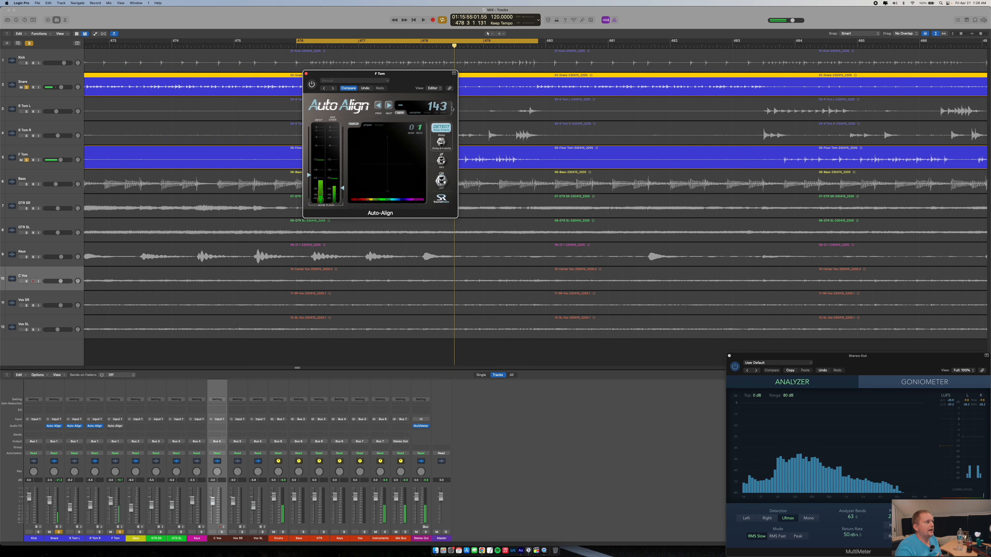
- Turn off the cycle range and play the tom fill from about the middle of bar 601 with F Tom's Auto-Align bypassed
{"action": "left_click", "coordinate": [528, 42]}
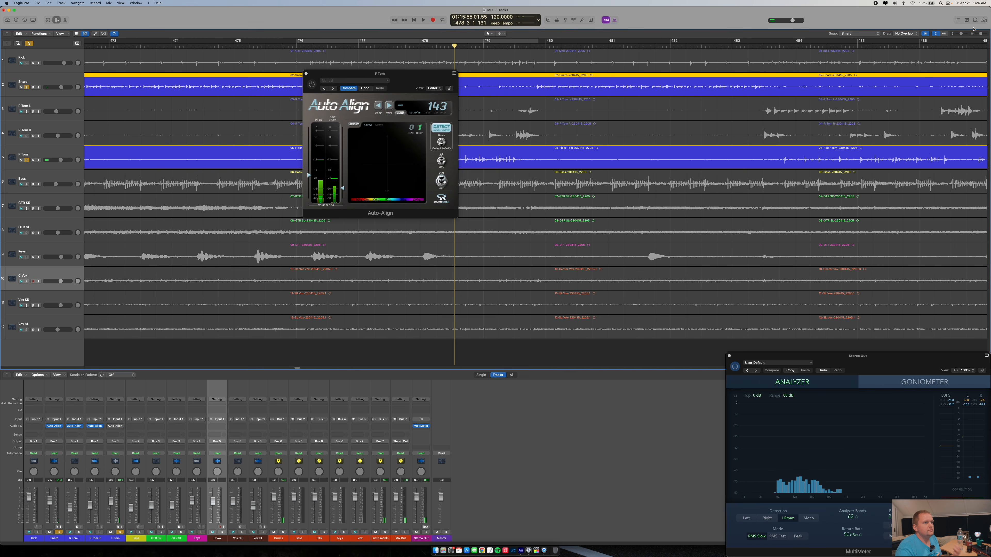
{"action": "left_click_drag", "start_coordinate": [981, 34], "coordinate": [977, 38]}
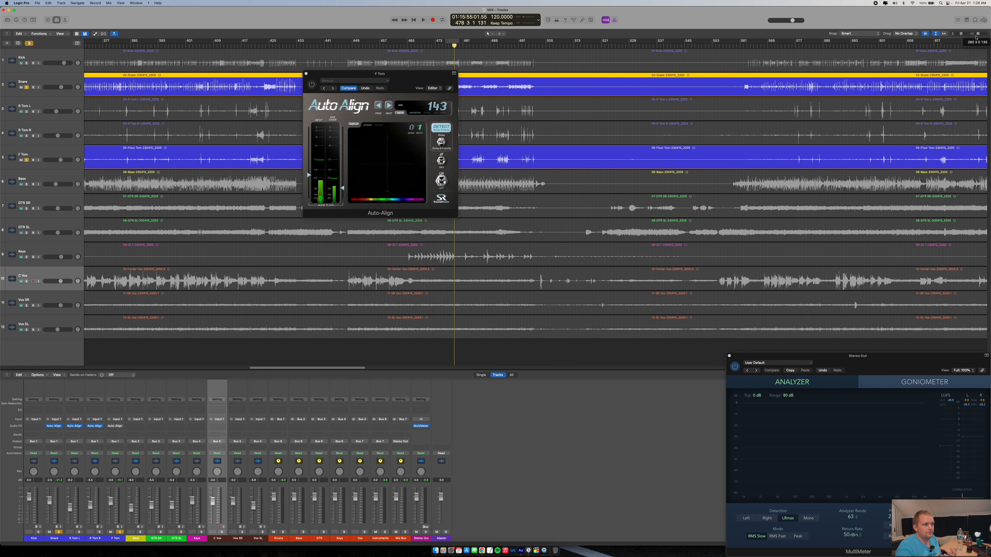
{"action": "scroll", "coordinate": [824, 76], "scroll_direction": "right", "scroll_amount": 5}
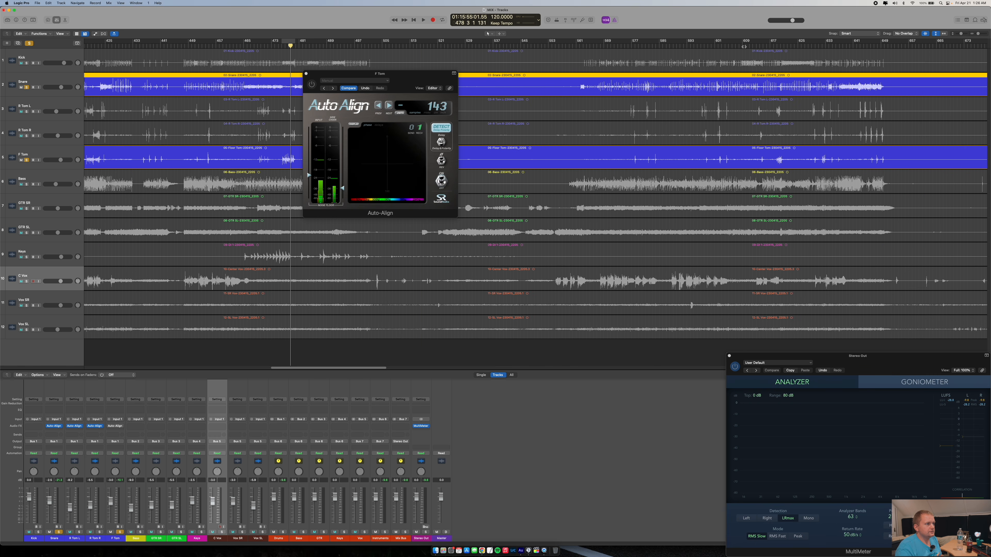
{"action": "left_click", "coordinate": [715, 44]}
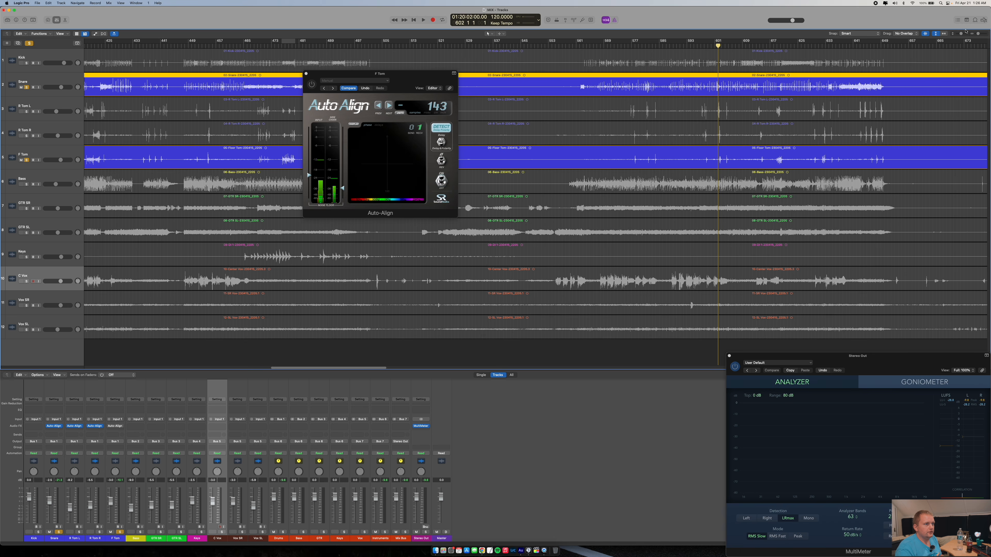
{"action": "left_click_drag", "start_coordinate": [978, 36], "coordinate": [984, 33]}
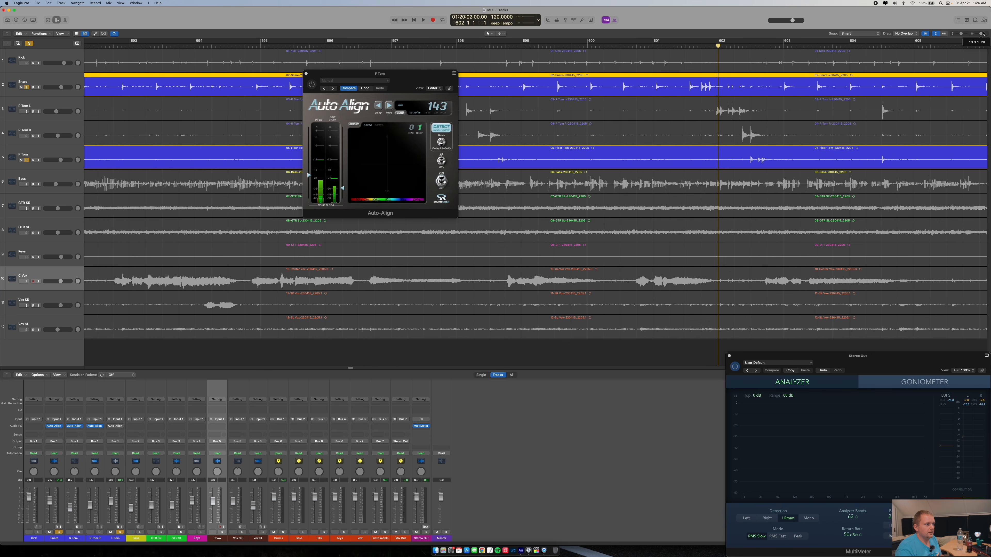
{"action": "left_click", "coordinate": [683, 45]}
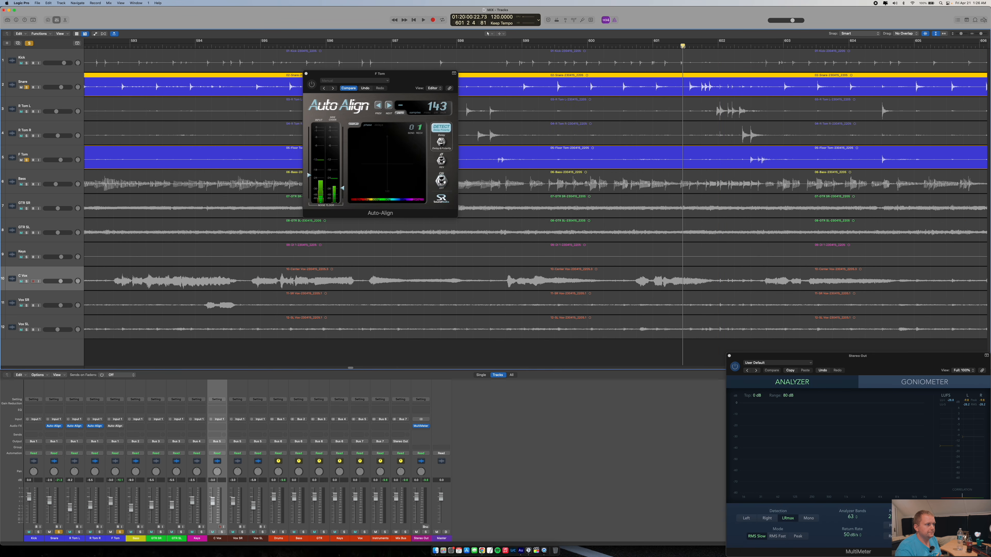
{"action": "key", "text": "space"}
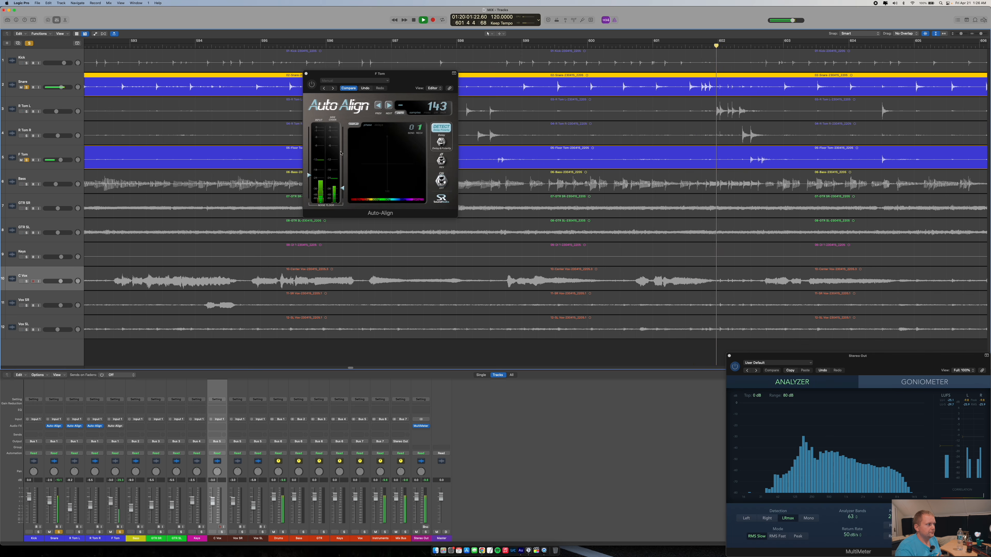
{"action": "key", "text": "space"}
- Reactivate F Tom's Auto-Align, replay the fill leading into bar 602, and close the plug-in window
{"action": "left_click", "coordinate": [713, 65]}
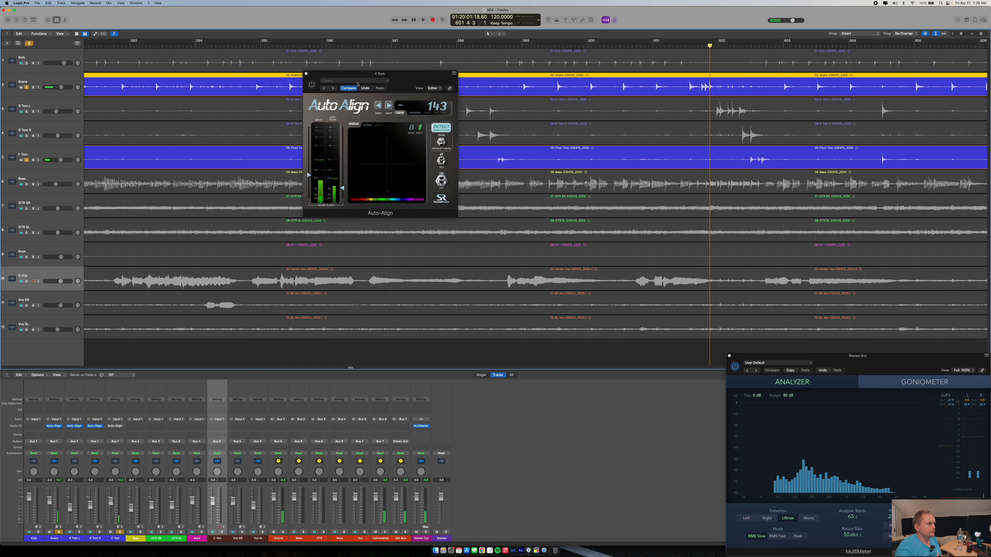
{"action": "left_click", "coordinate": [313, 87]}
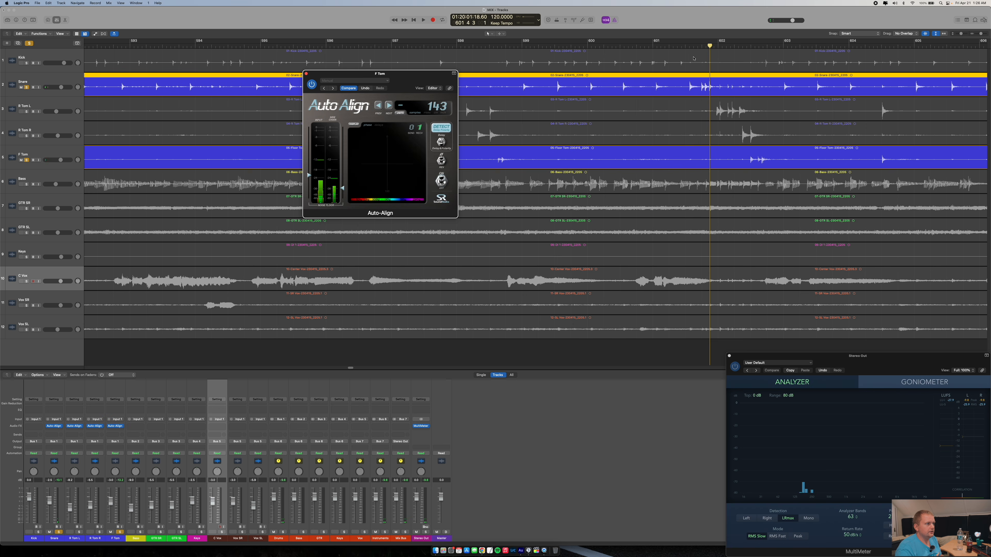
{"action": "key", "text": "space"}
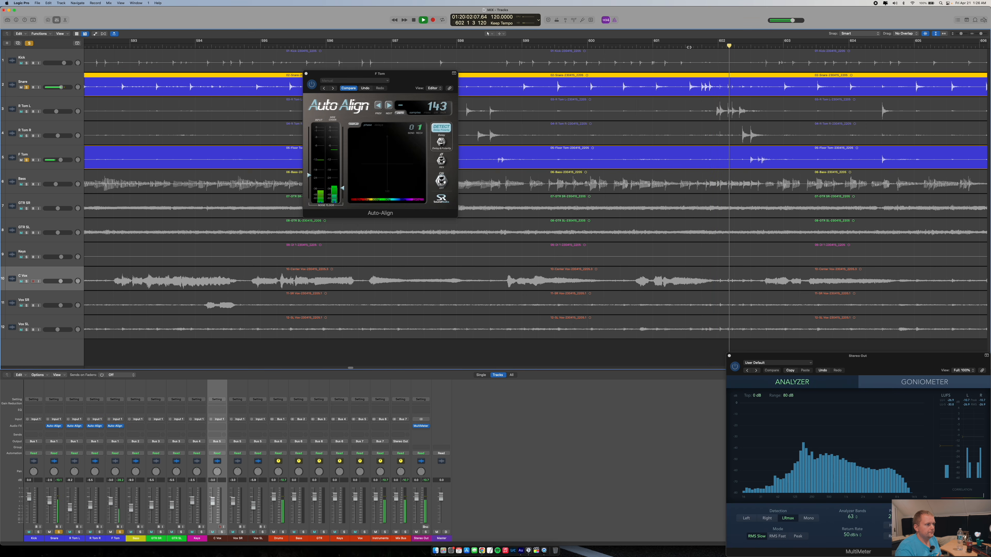
{"action": "key", "text": "space"}
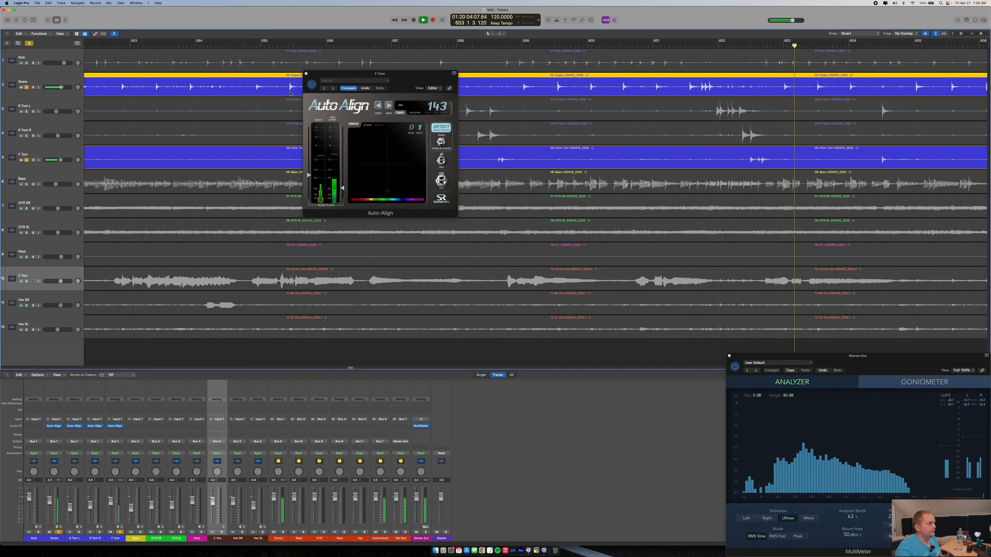
{"action": "left_click", "coordinate": [306, 74]}
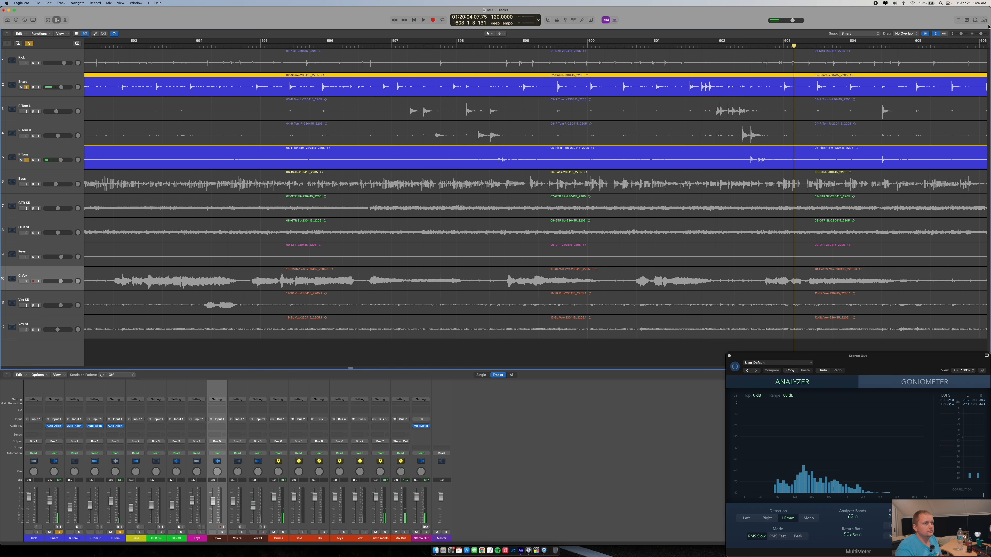
- Set a cycle range over the tom fills from the middle of bar 645 to partway through bar 648
{"action": "left_click_drag", "start_coordinate": [980, 34], "coordinate": [977, 35]}
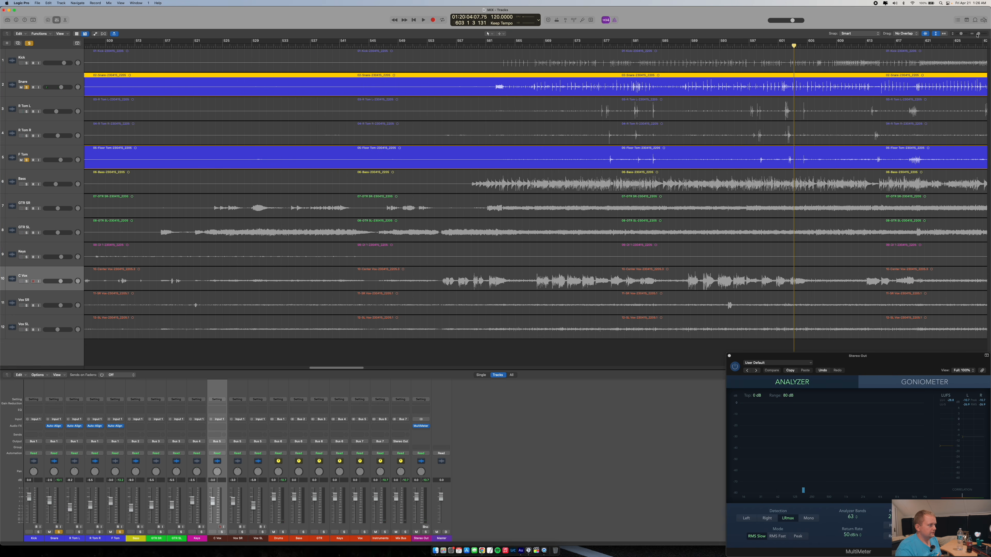
{"action": "scroll", "coordinate": [858, 106], "scroll_direction": "right", "scroll_amount": 10}
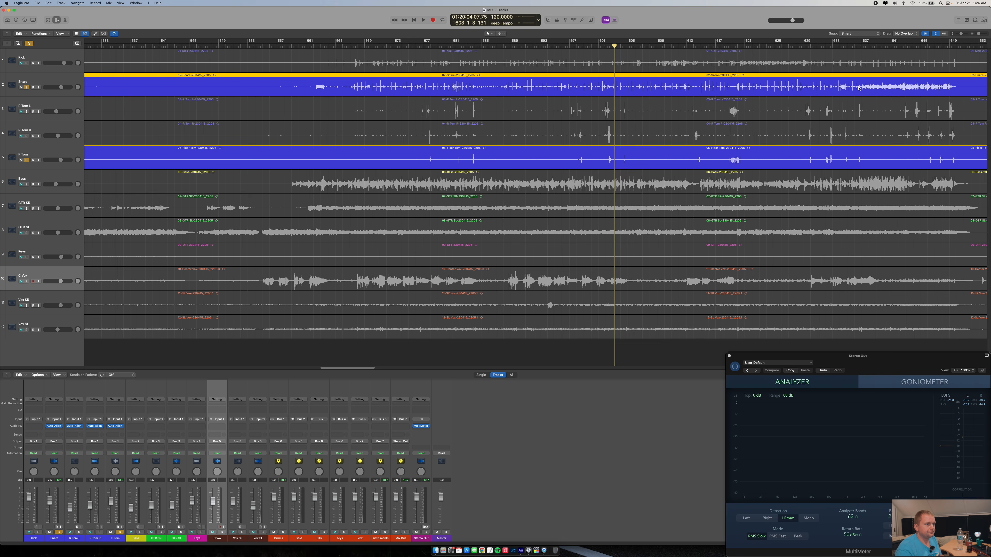
{"action": "left_click", "coordinate": [773, 46]}
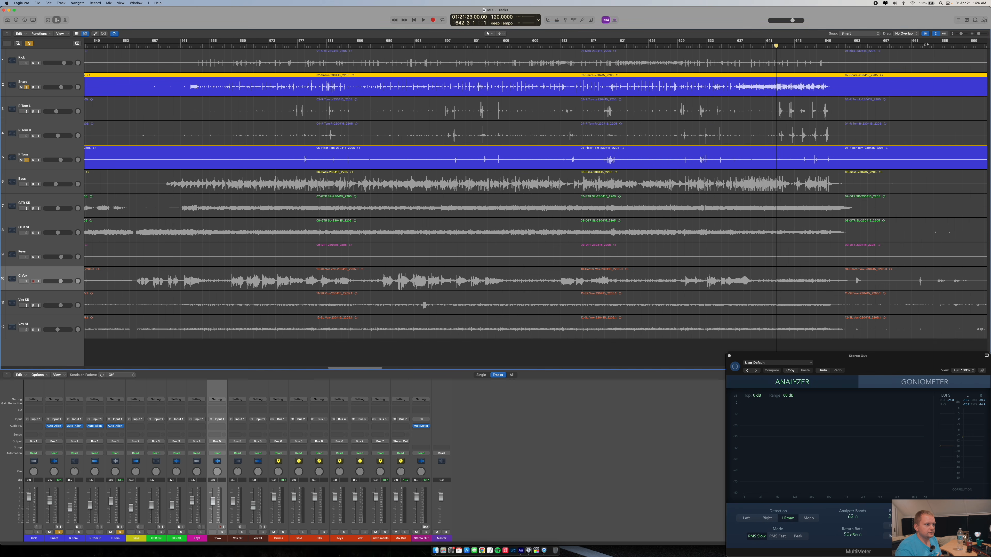
{"action": "left_click", "coordinate": [798, 46]}
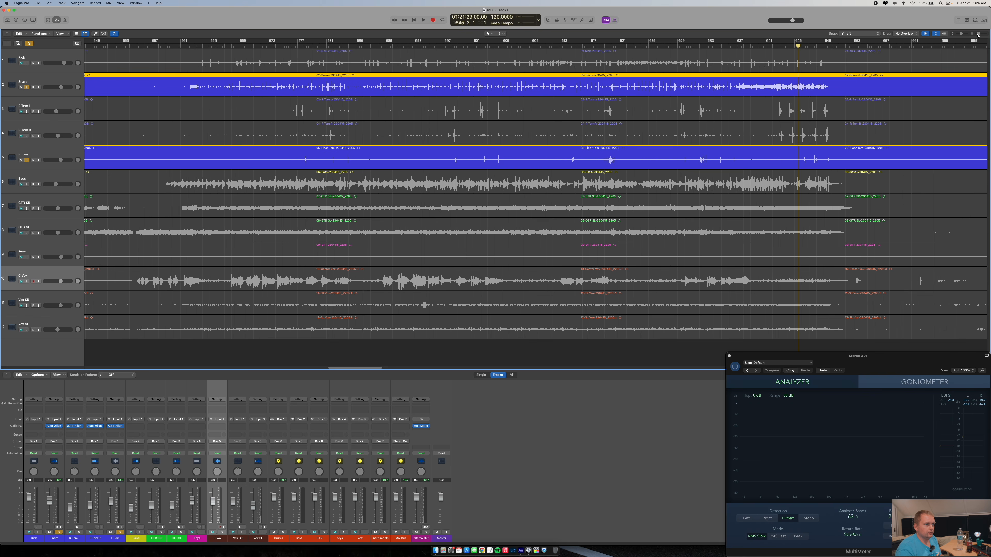
{"action": "left_click_drag", "start_coordinate": [977, 35], "coordinate": [983, 34]}
{"action": "scroll", "coordinate": [870, 127], "scroll_direction": "right", "scroll_amount": 5}
{"action": "left_click_drag", "start_coordinate": [608, 44], "coordinate": [936, 45]}
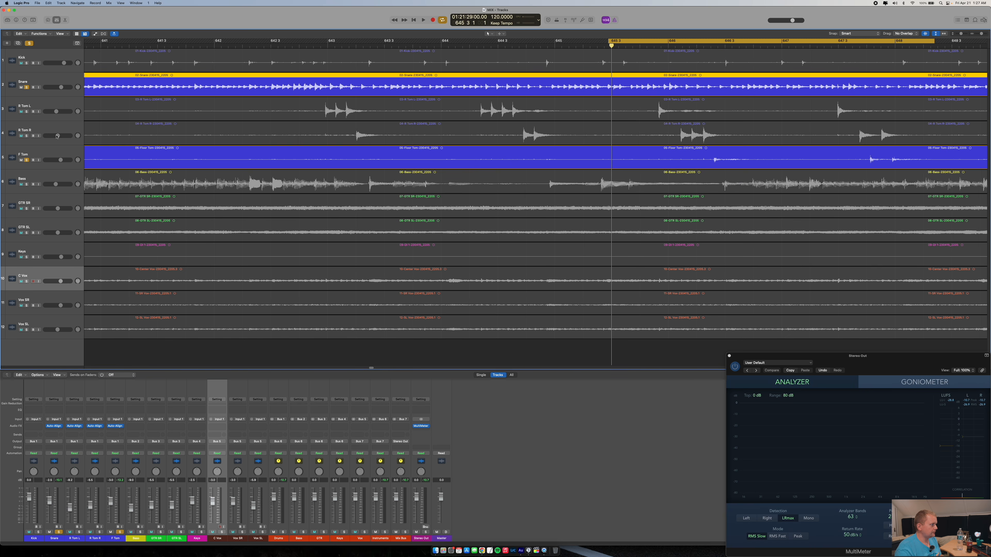
- Solo R Tom L and R Tom R alongside the snare and F Tom, and bypass Auto-Align on all three tom tracks
{"action": "left_click_drag", "start_coordinate": [27, 112], "coordinate": [27, 136]}
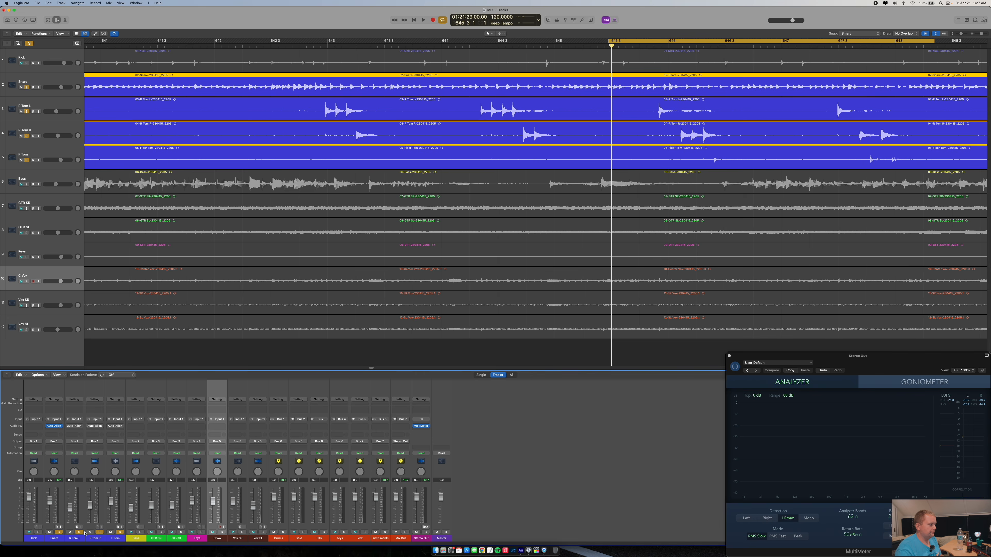
- Select the three tom channels together and play the cycled tom fills with their Auto-Align bypassed
{"action": "left_click_drag", "start_coordinate": [73, 541], "coordinate": [114, 540]}
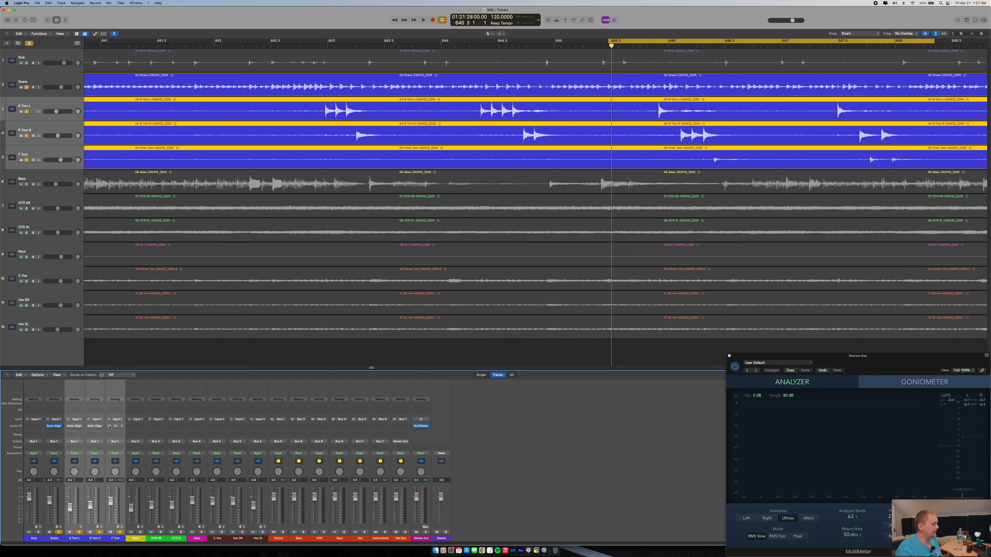
{"action": "key", "text": "space"}
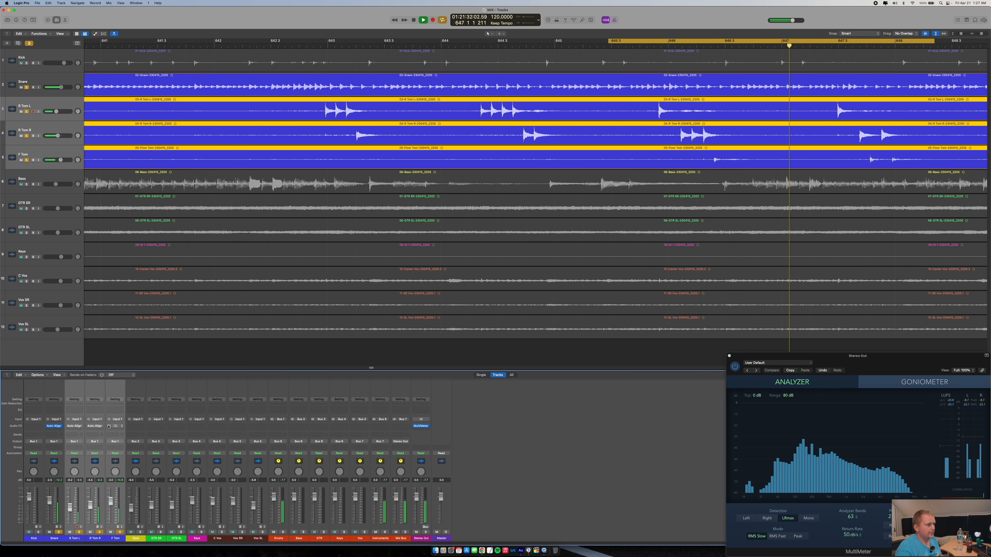
{"action": "key", "text": "space"}
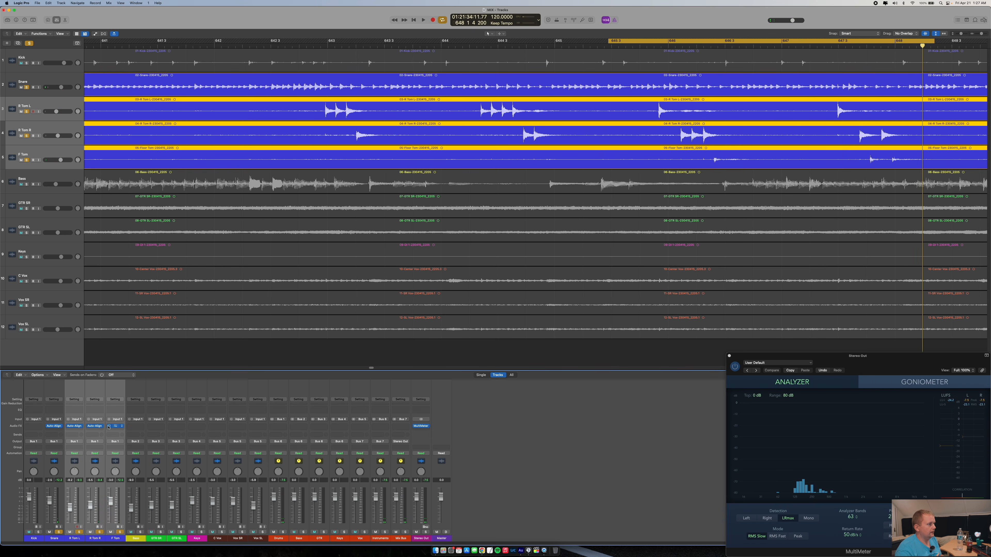
- Reactivate Auto-Align on the three tom tracks and replay the cycled fills with the snare
{"action": "key", "text": "space"}
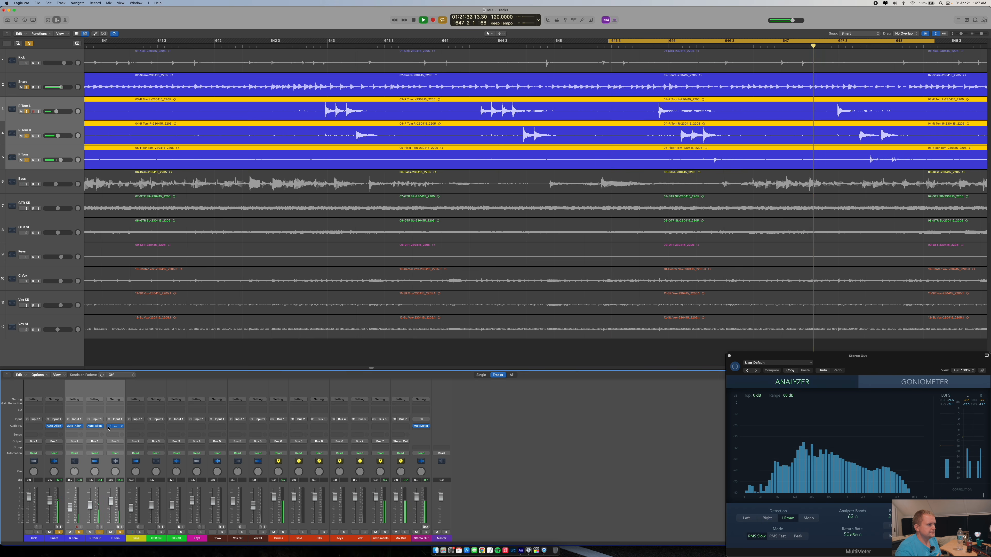
{"action": "key", "text": "space"}
{"action": "key", "text": "space"}
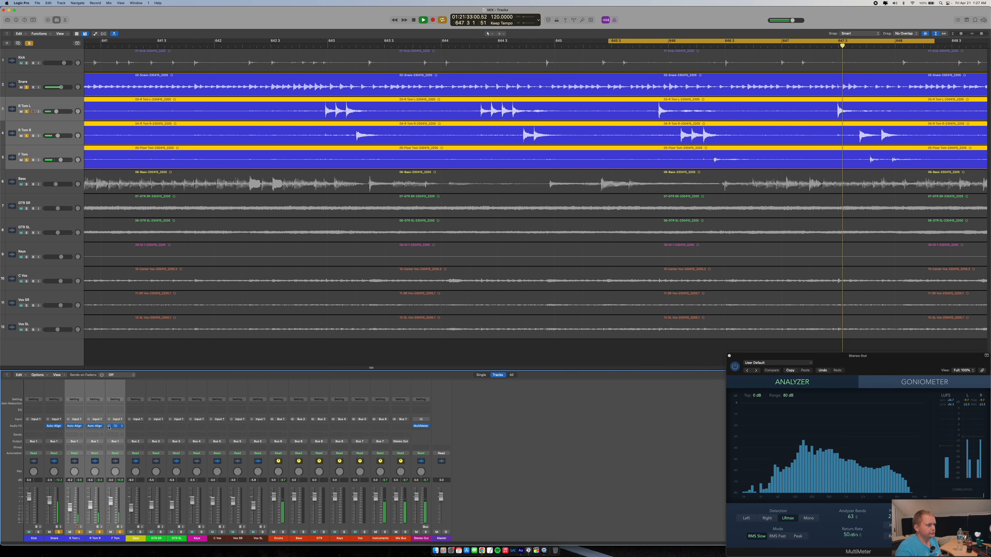
{"action": "key", "text": "space"}
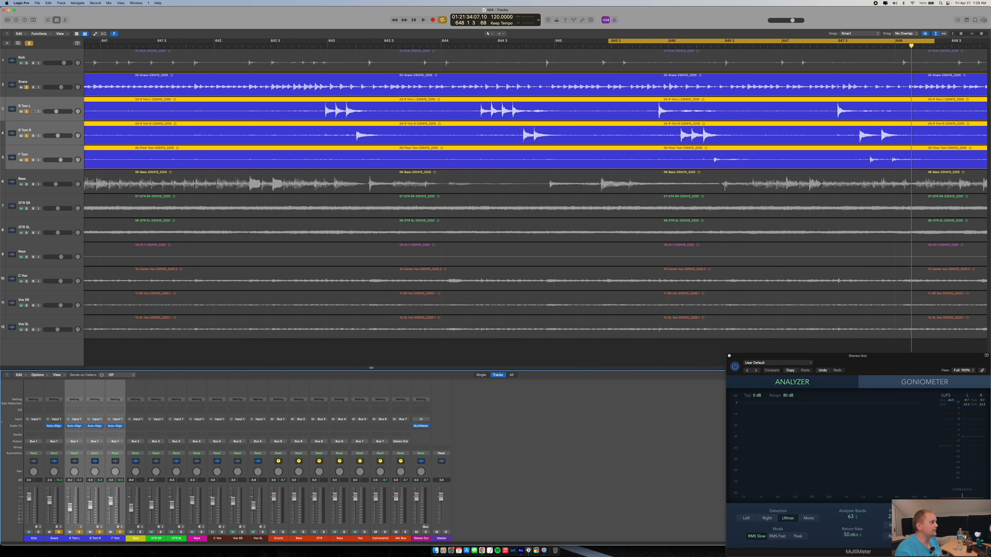
- Turn off the cycle range and play from about bar 641 with the kick soloed alongside the snare and toms
{"action": "left_click", "coordinate": [640, 42]}
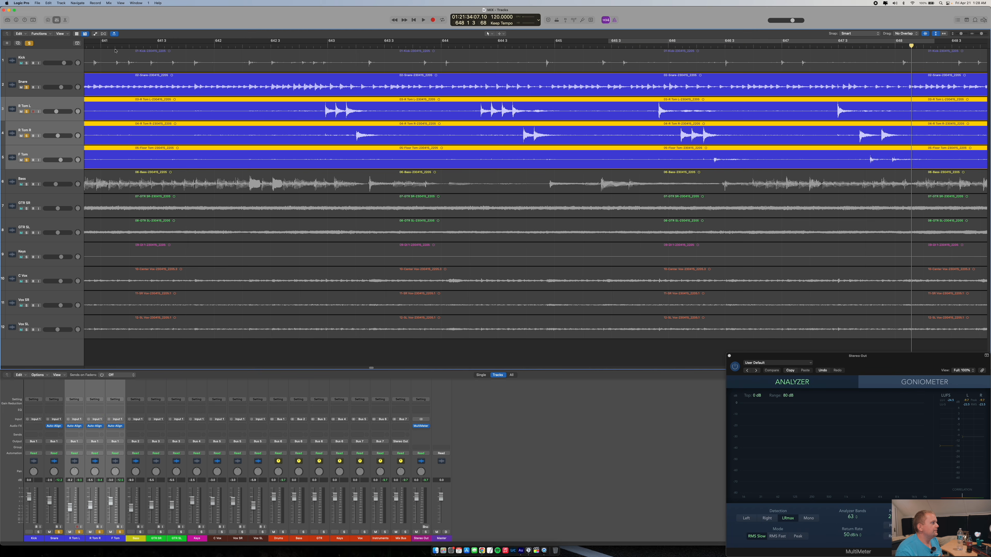
{"action": "left_click", "coordinate": [26, 63]}
{"action": "double_click", "coordinate": [141, 44]}
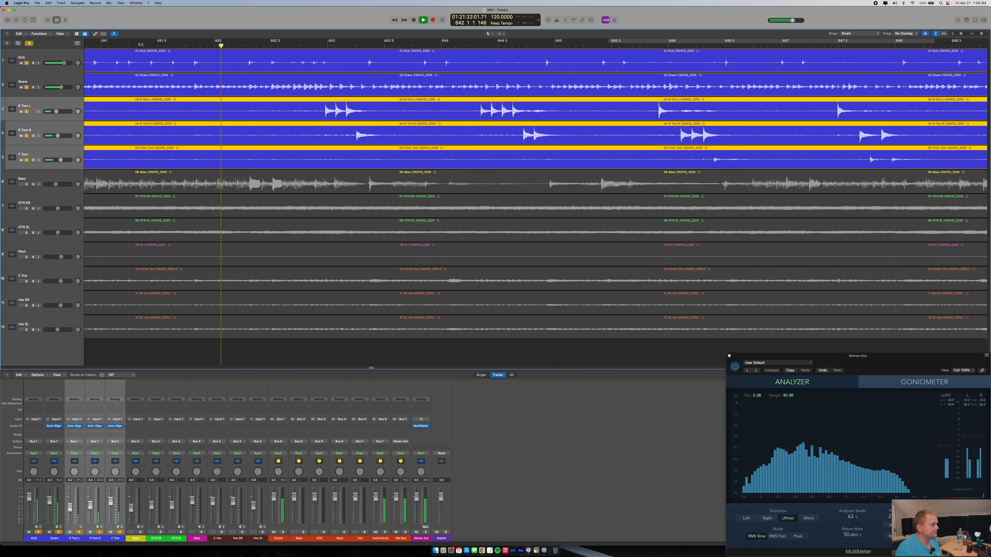
- Listen to the kick alone by unsoloing the snare and toms, and solo the snare with it again
{"action": "left_click_drag", "start_coordinate": [26, 87], "coordinate": [26, 160]}
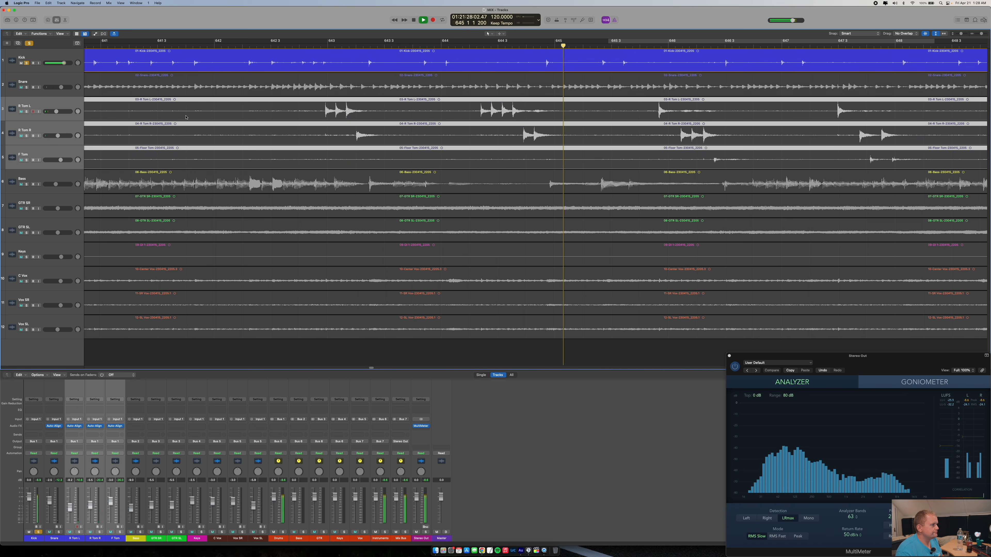
{"action": "left_click", "coordinate": [26, 88]}
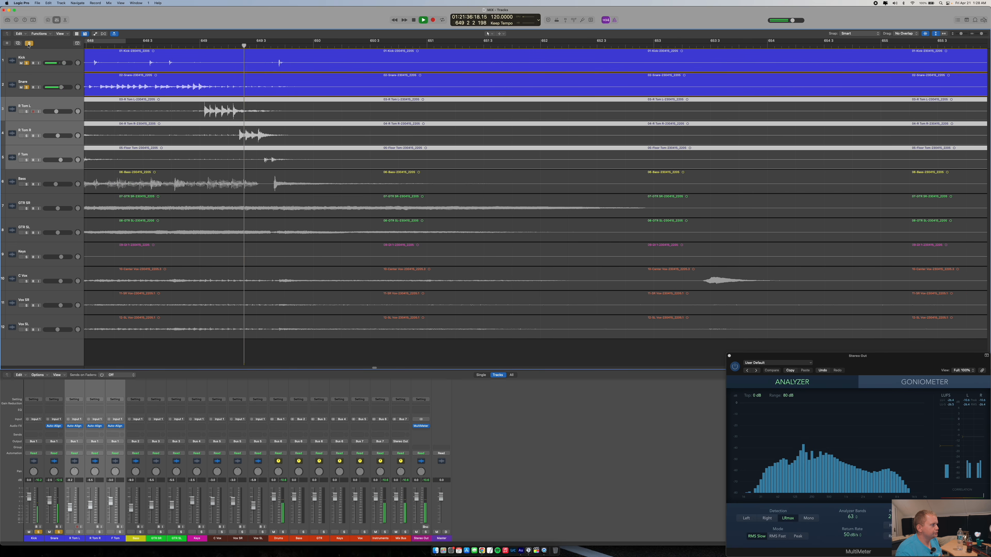
- Clear all track solos and stop playback
{"action": "left_click", "coordinate": [26, 64], "text": "alt"}
{"action": "key", "text": "space"}
{"action": "left_click_drag", "start_coordinate": [981, 34], "coordinate": [978, 34]}
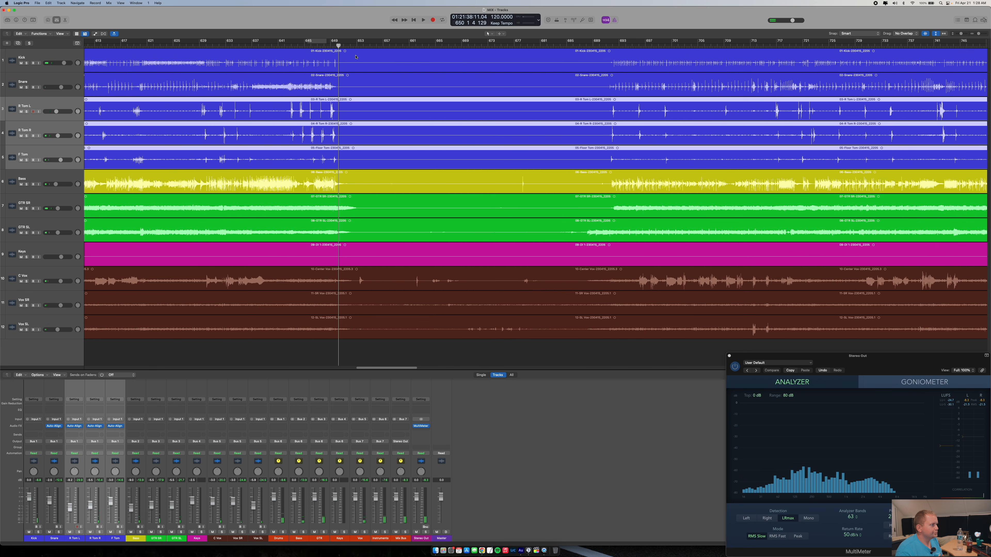
- Play the full mix from bar 642 and mute Vox SR and Vox SL
{"action": "left_click", "coordinate": [286, 46]}
{"action": "key", "text": "space"}
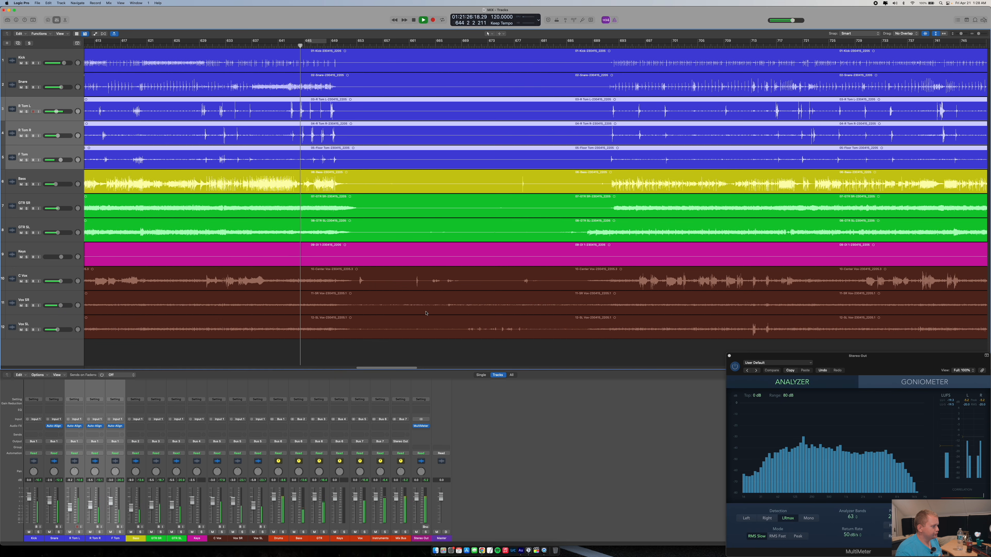
{"action": "left_click", "coordinate": [233, 532]}
{"action": "left_click", "coordinate": [253, 532]}
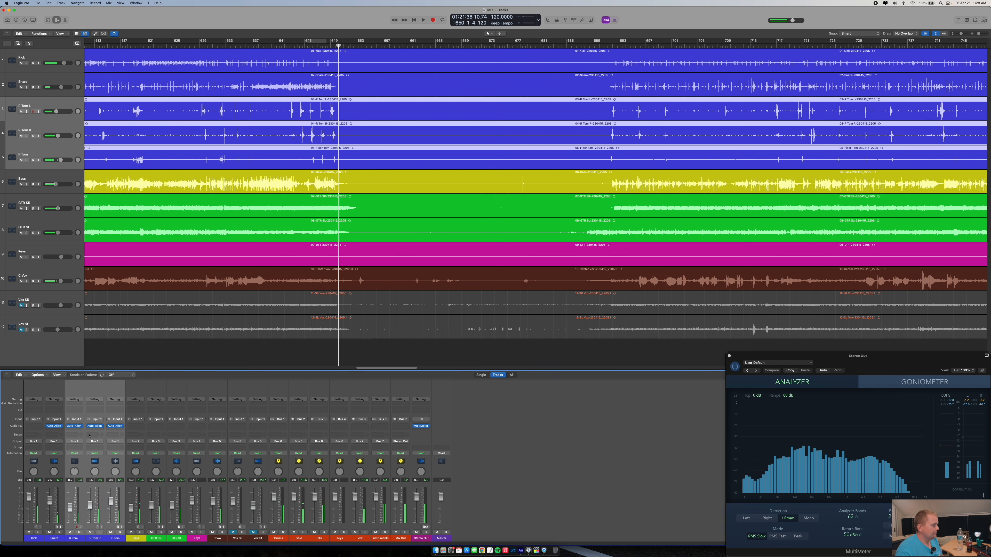
- Replay the mix from the end of bar 642 through the tom fills with Auto-Align bypassed on all three toms
{"action": "left_click", "coordinate": [288, 47]}
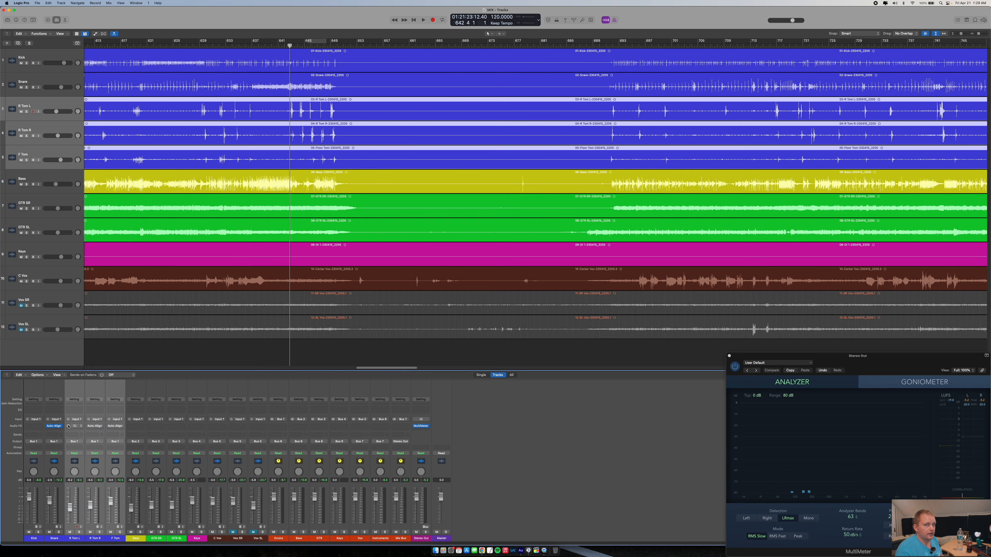
{"action": "key", "text": "space"}
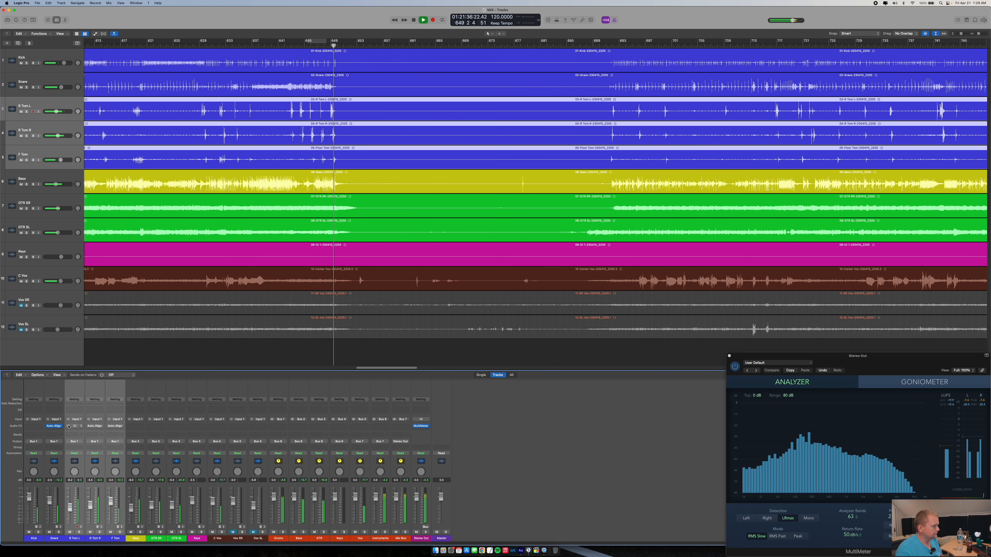
{"action": "key", "text": "space"}
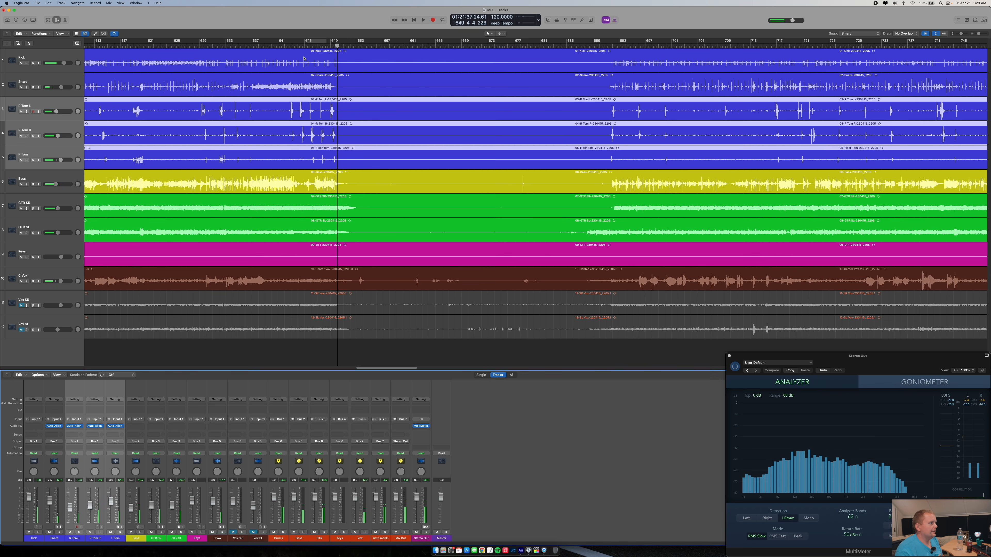
- Reactivate Auto-Align on the three toms and replay the same fills in the mix from bar 642
{"action": "left_click", "coordinate": [287, 45]}
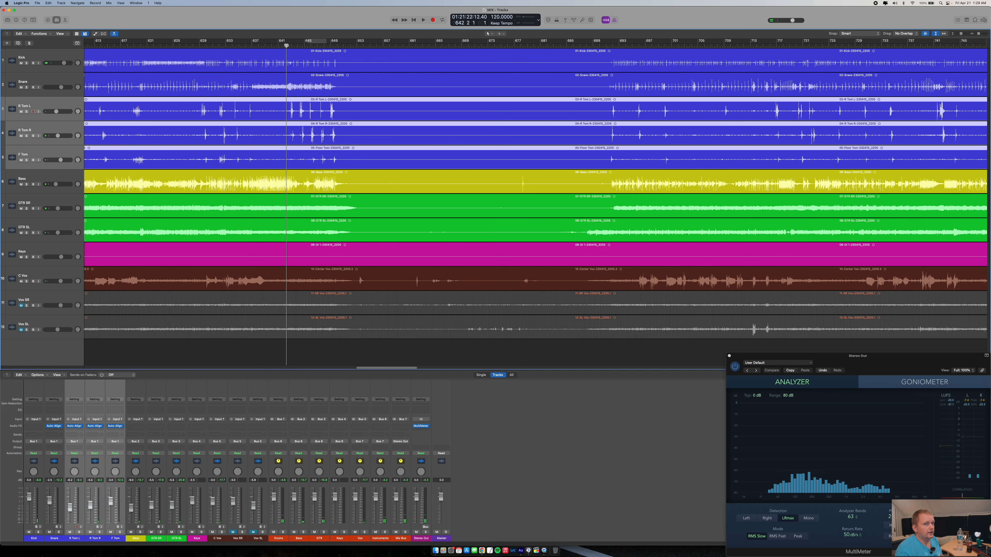
{"action": "key", "text": "space"}
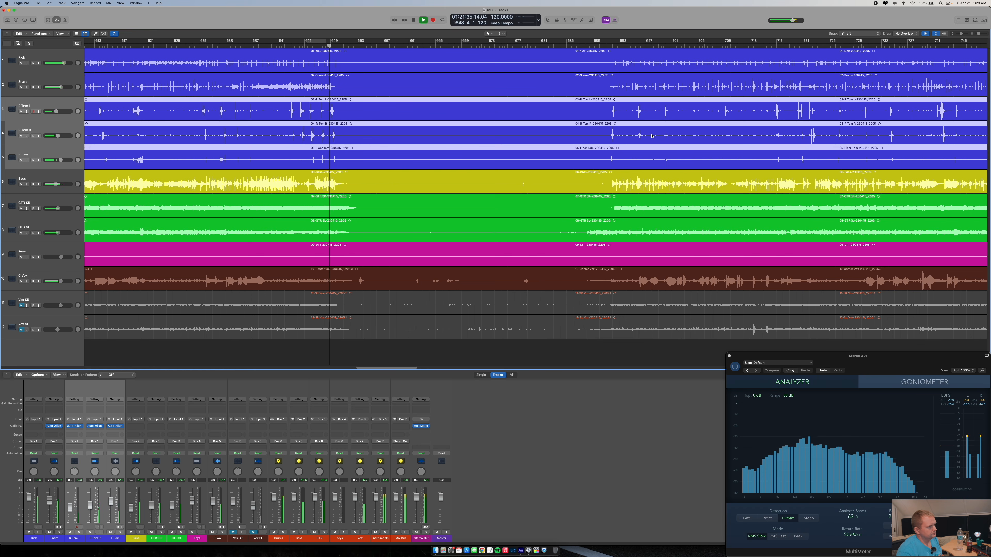
{"action": "key", "text": "space"}
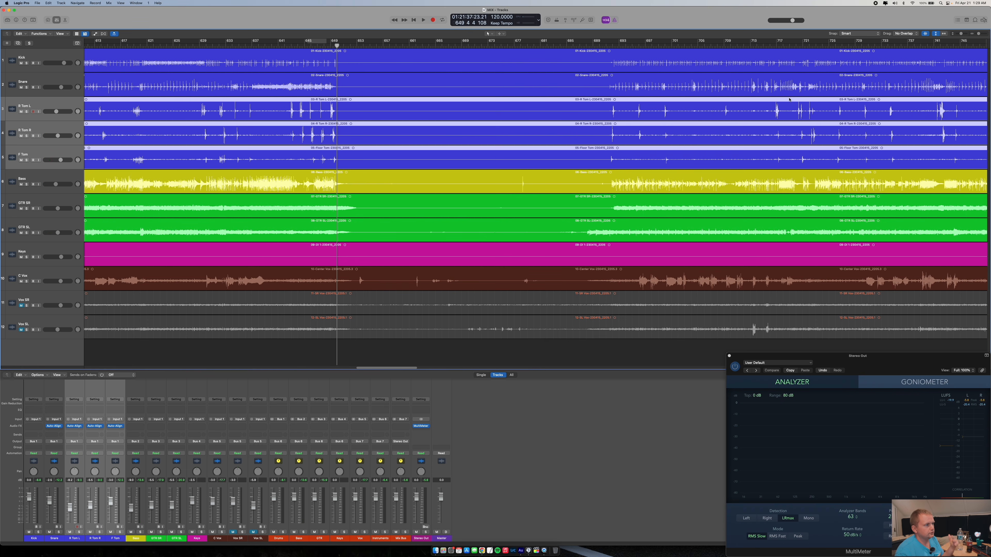
- Play the tom passage from bar 716 in the mix with Auto-Align active
{"action": "left_click", "coordinate": [771, 47]}
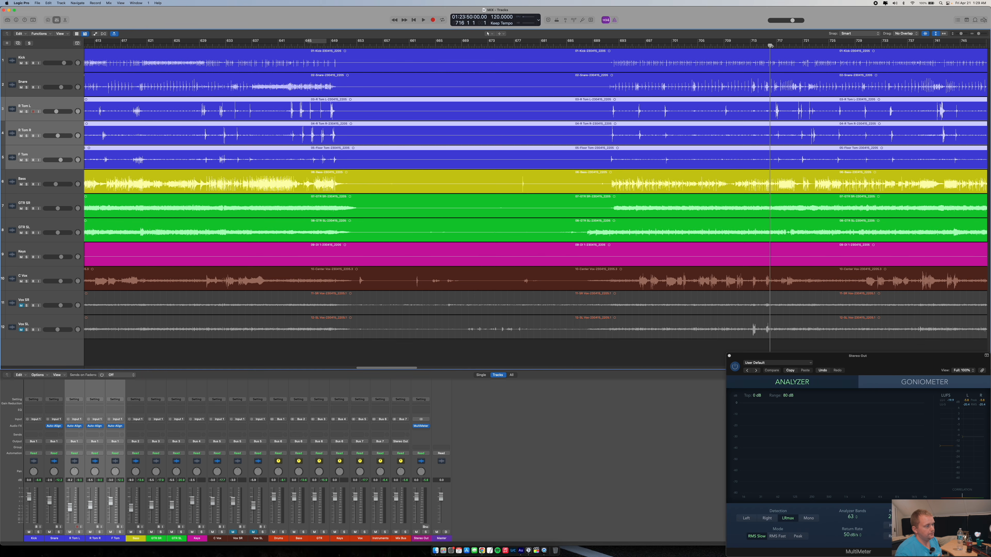
{"action": "key", "text": "space"}
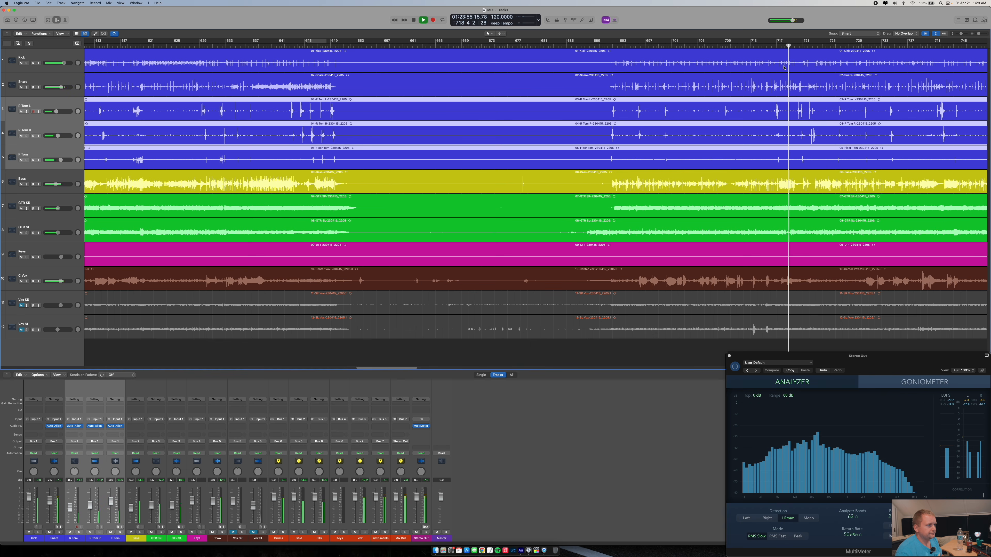
{"action": "key", "text": "space"}
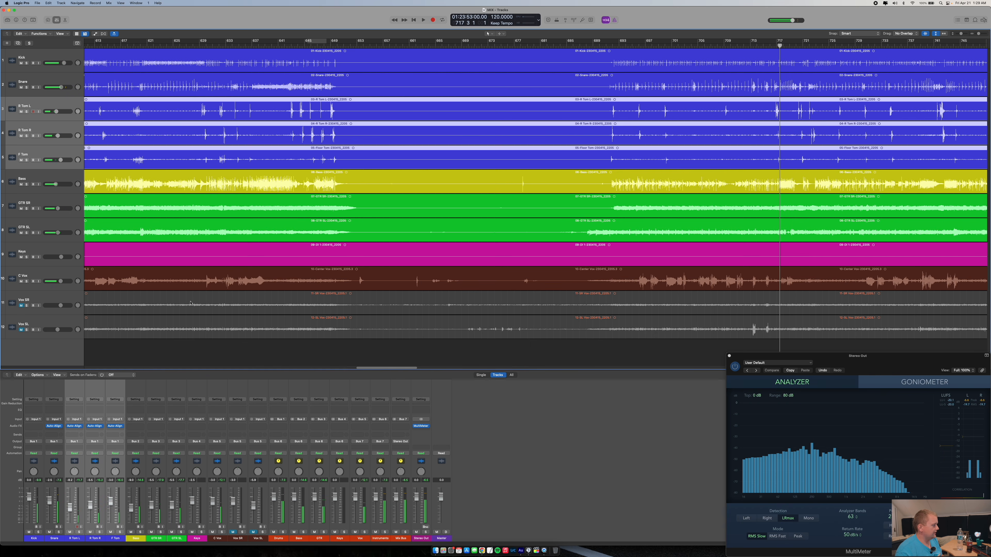
- Insert Auto-Align on the Kick channel and solo the Kick and Snare tracks
{"action": "left_click", "coordinate": [35, 426]}
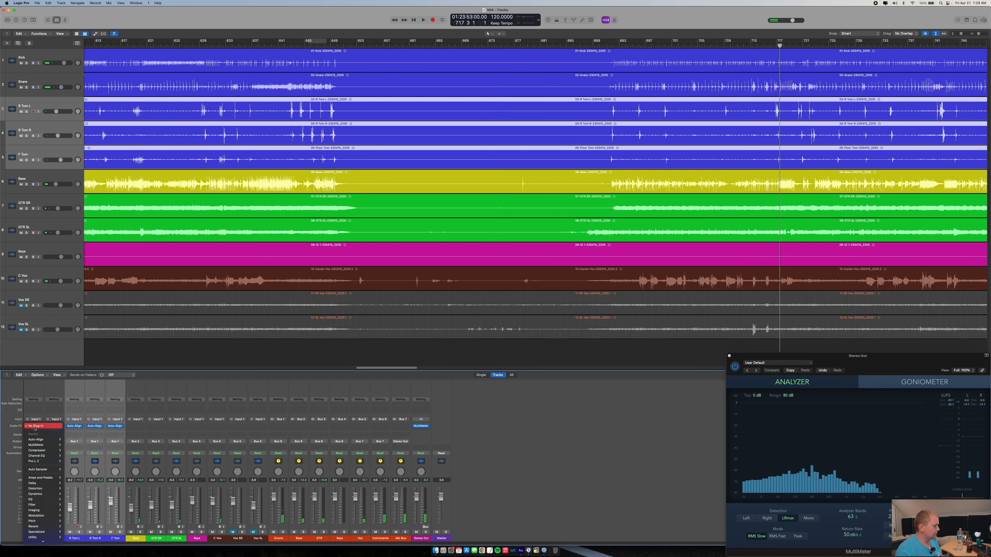
{"action": "left_click", "coordinate": [68, 439]}
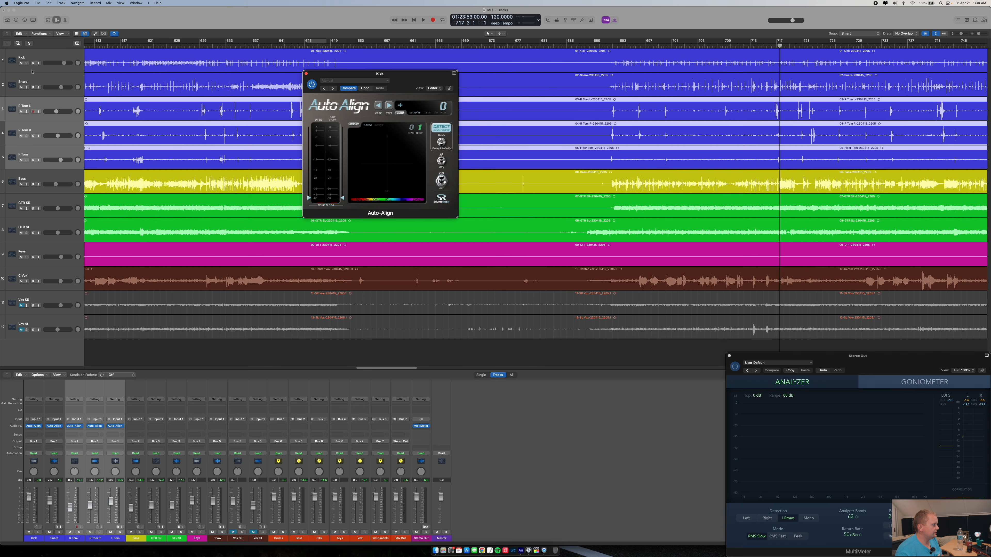
{"action": "left_click", "coordinate": [27, 64]}
{"action": "left_click", "coordinate": [27, 87]}
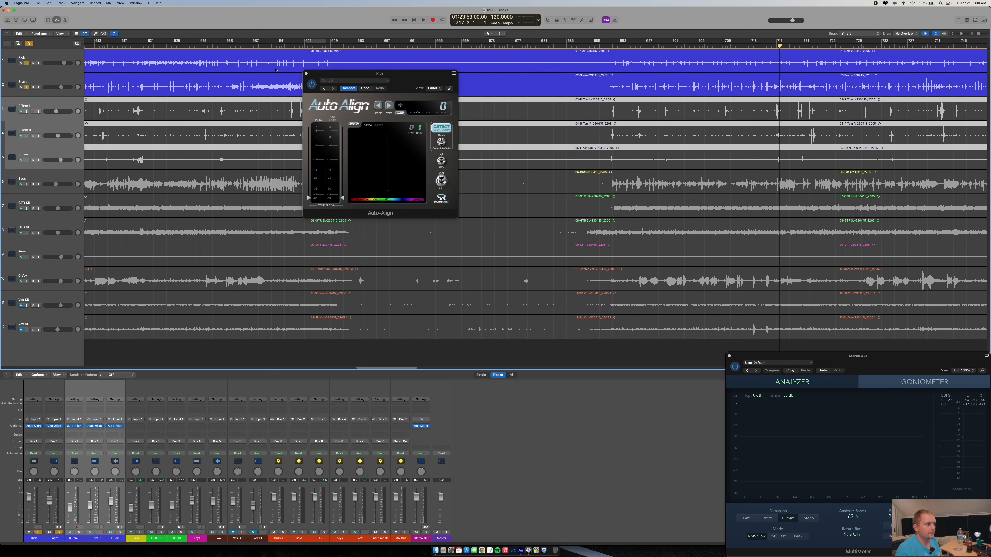
- Raise the noise floor thresholds in Kick's Auto-Align during playback and detect the kick's alignment to the snare
{"action": "key", "text": "space"}
{"action": "left_click_drag", "start_coordinate": [343, 199], "coordinate": [310, 187]}
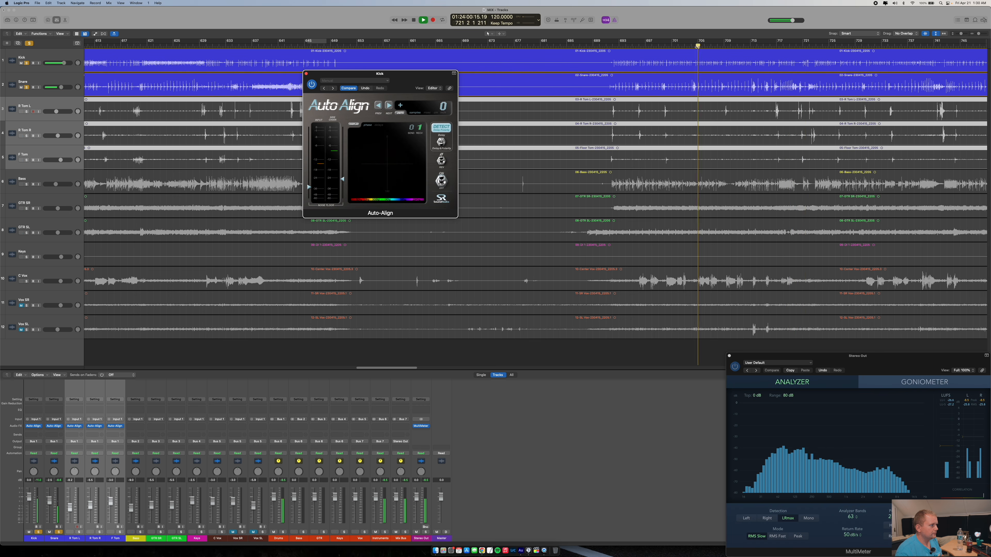
{"action": "left_click", "coordinate": [698, 47]}
{"action": "left_click", "coordinate": [441, 127]}
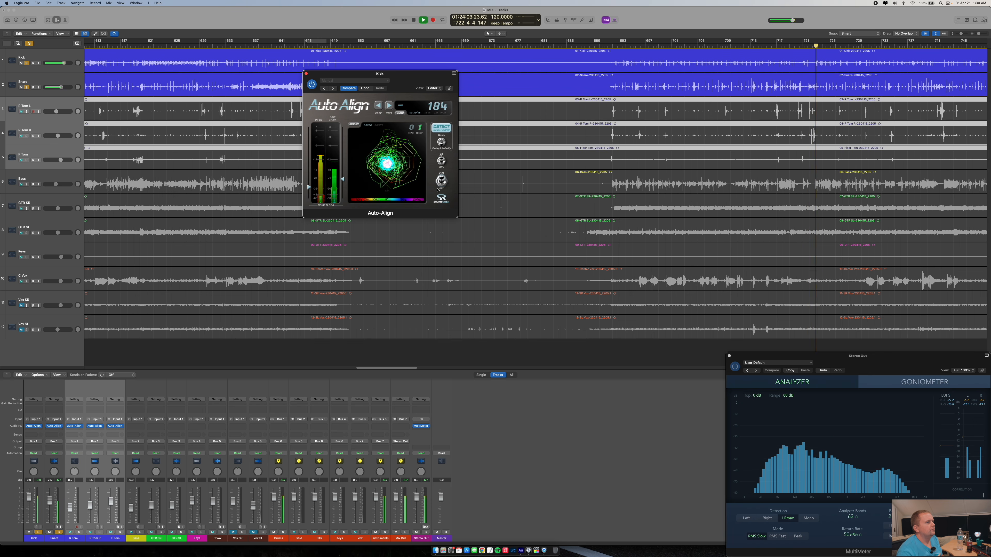
{"action": "key", "text": "space"}
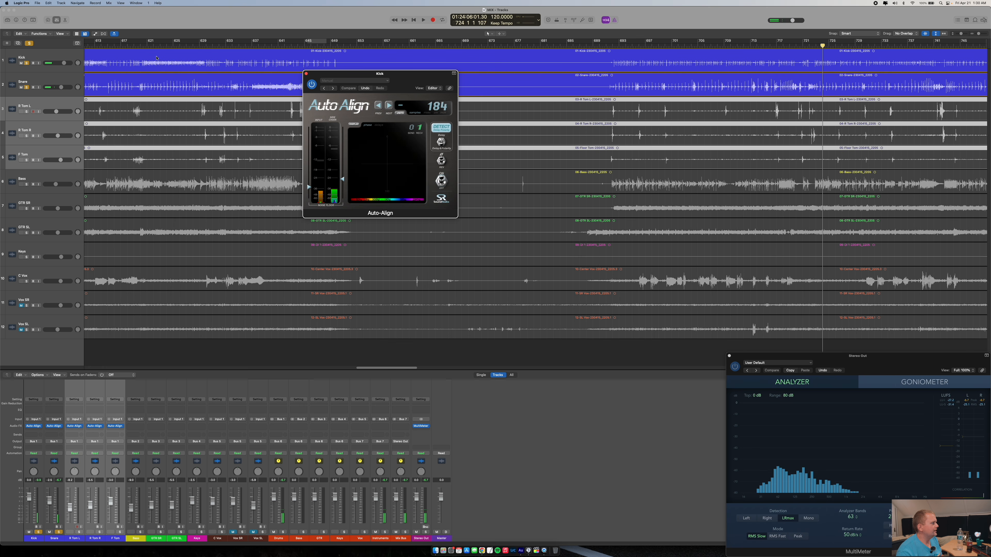
- Close Kick's Auto-Align window and solo the three toms alongside the kick and snare
{"action": "left_click", "coordinate": [167, 46]}
{"action": "left_click", "coordinate": [308, 74]}
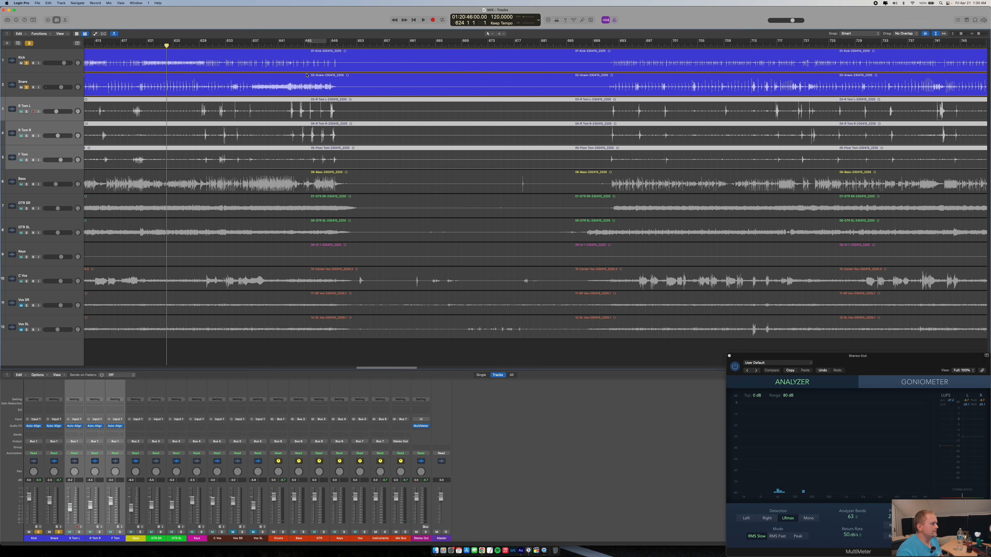
{"action": "left_click", "coordinate": [290, 46]}
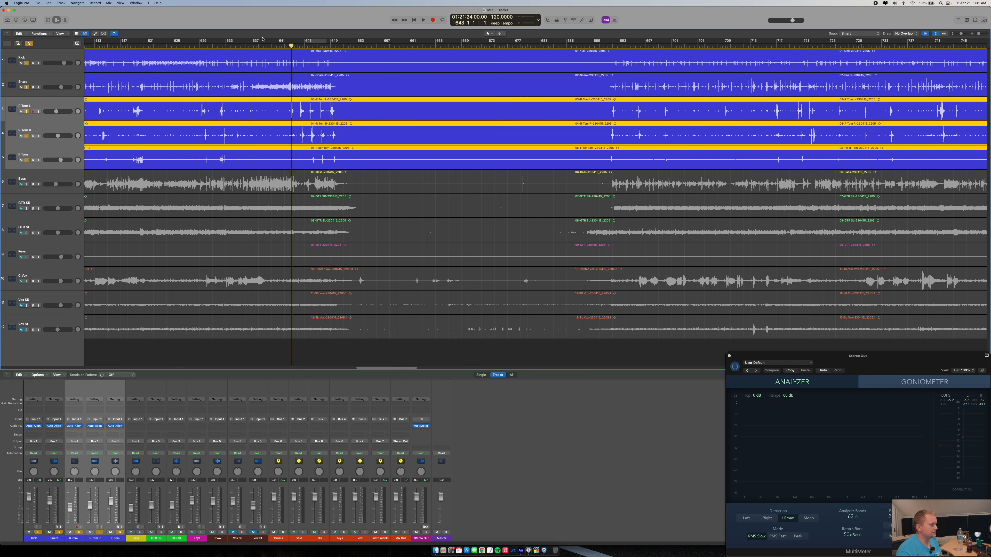
- Bypass Auto-Align on all five drum channels, Kick through F Tom, and play the fills from bar 642
{"action": "left_click", "coordinate": [286, 47]}
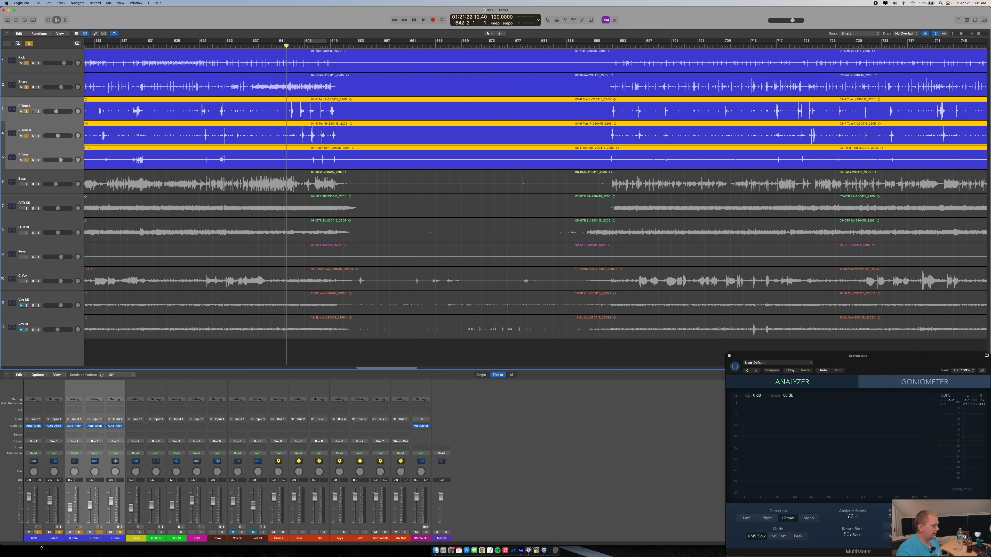
{"action": "left_click_drag", "start_coordinate": [36, 539], "coordinate": [116, 539]}
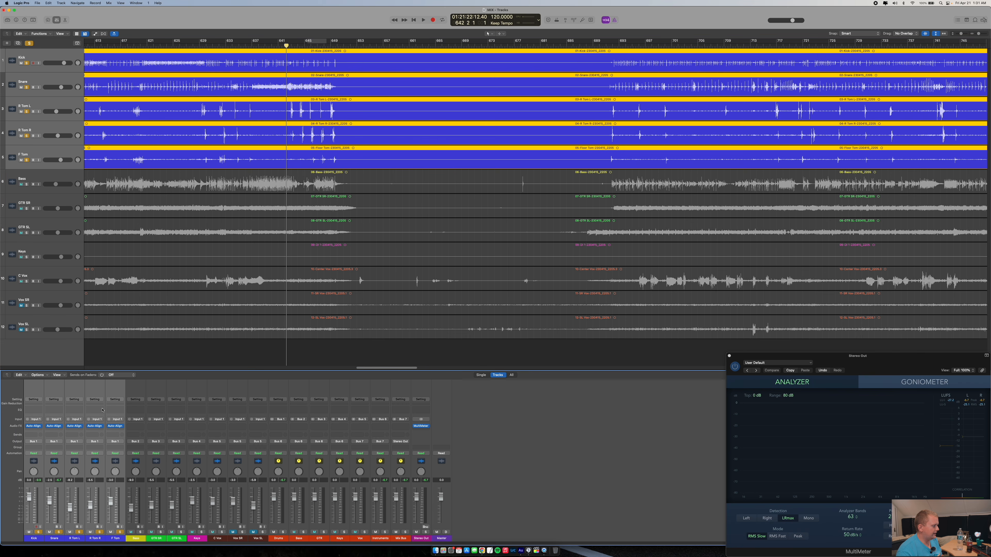
{"action": "left_click", "coordinate": [110, 426]}
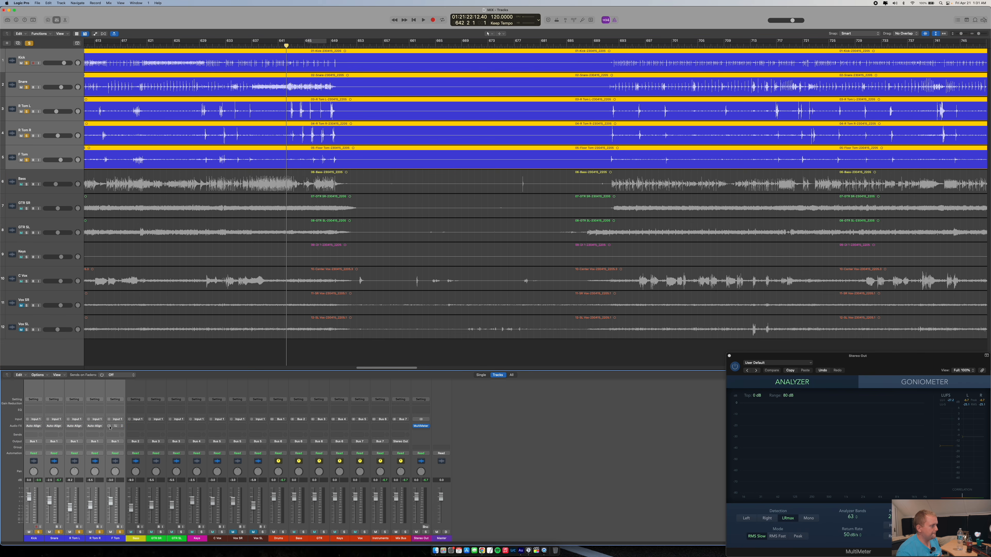
{"action": "key", "text": "space"}
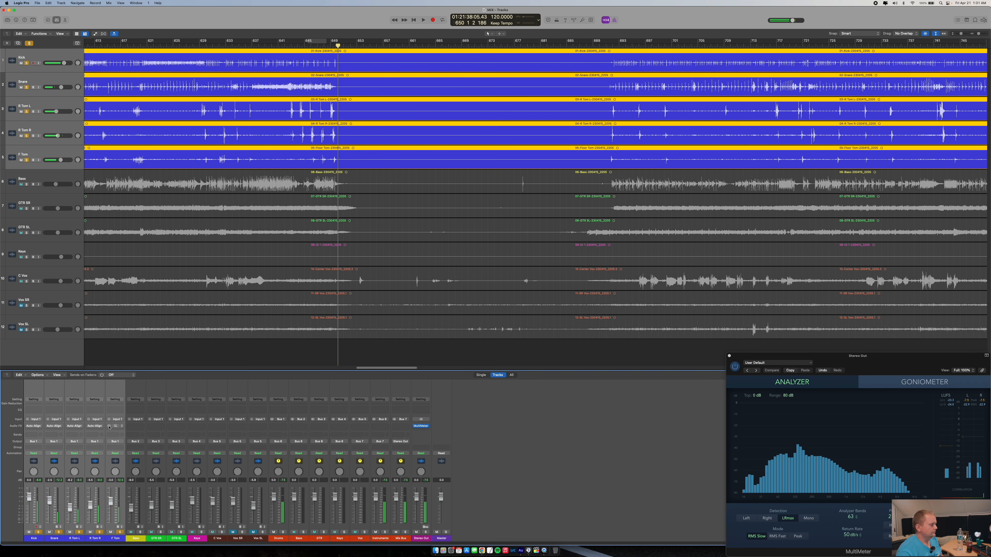
- Reactivate Auto-Align on all five drum channels and replay the fills from about bar 641
{"action": "left_click", "coordinate": [109, 427]}
{"action": "left_click", "coordinate": [282, 46]}
{"action": "key", "text": "space"}
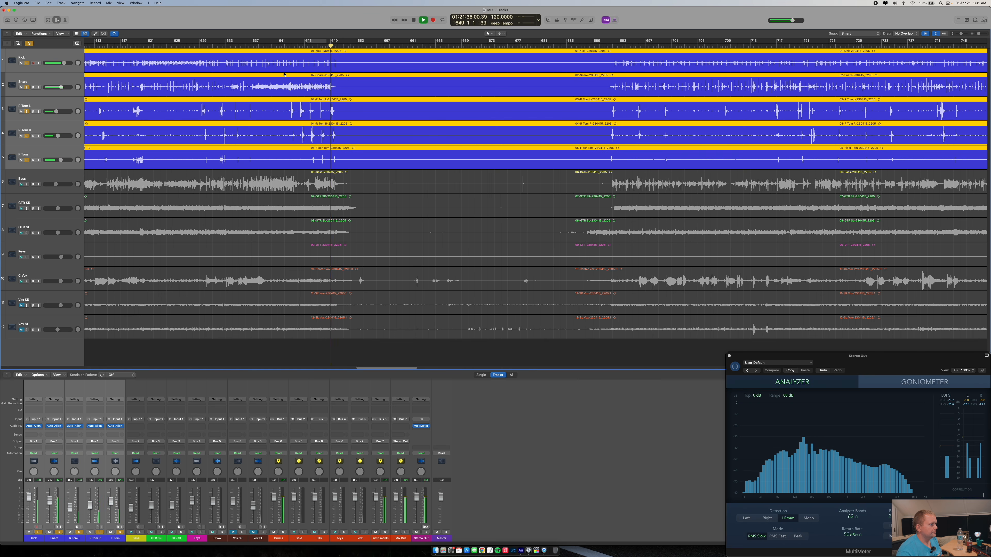
- Replay the soloed drum fills from about bar 643 to compare them with Auto-Align active and bypassed
{"action": "key", "text": "space"}
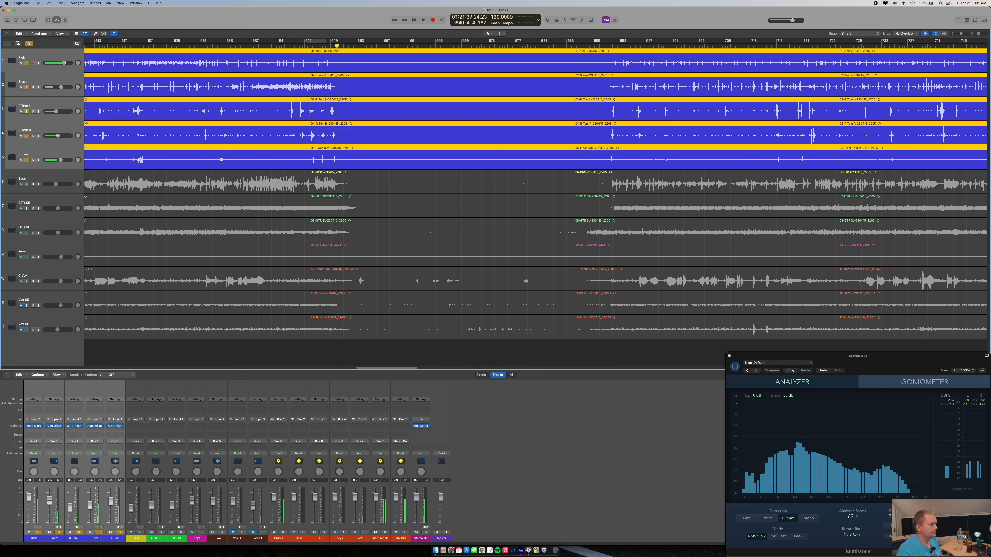
{"action": "left_click", "coordinate": [289, 46]}
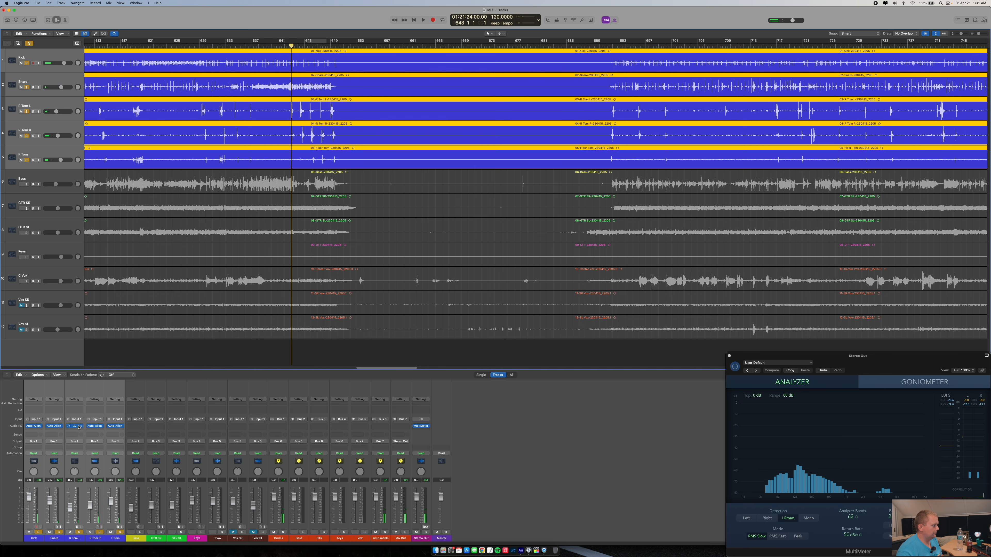
{"action": "key", "text": "space"}
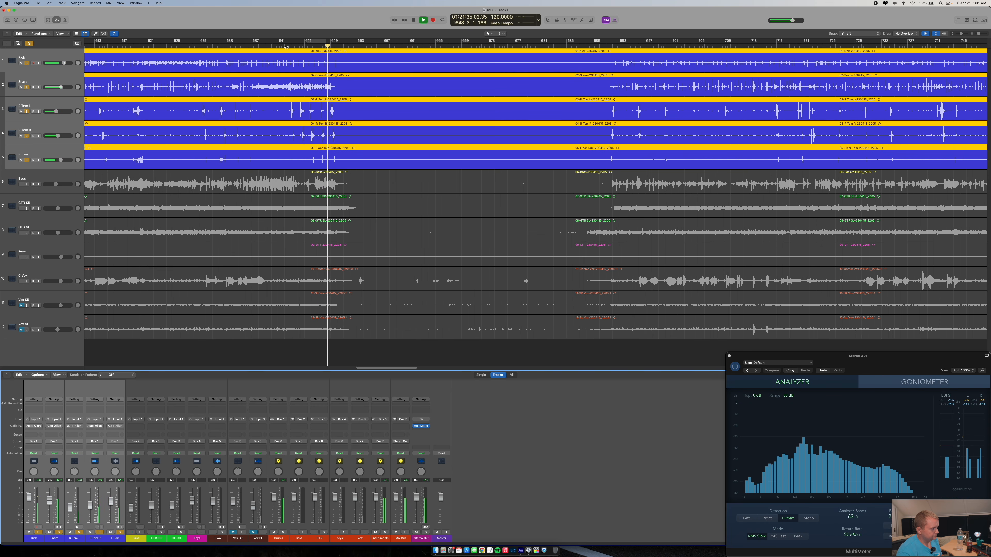
{"action": "key", "text": "space"}
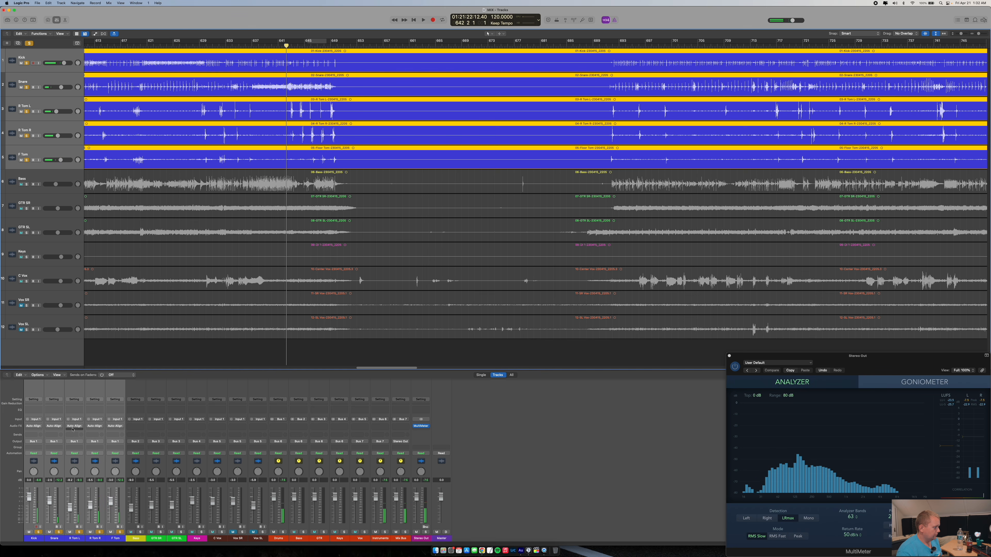
{"action": "key", "text": "space"}
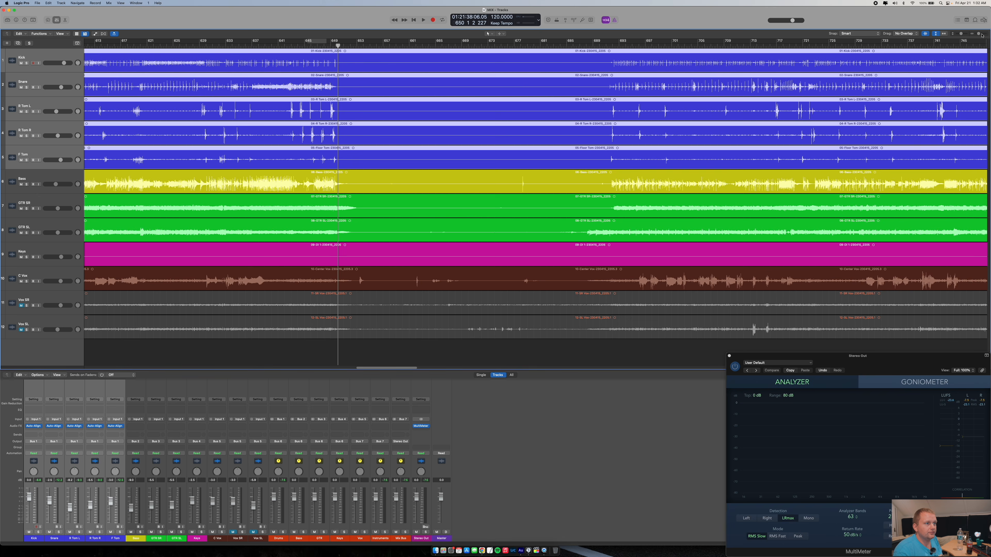
- Show the whole session, audition the full mix from bar 371, and place the playhead at bar 388
{"action": "left_click_drag", "start_coordinate": [979, 34], "coordinate": [976, 34]}
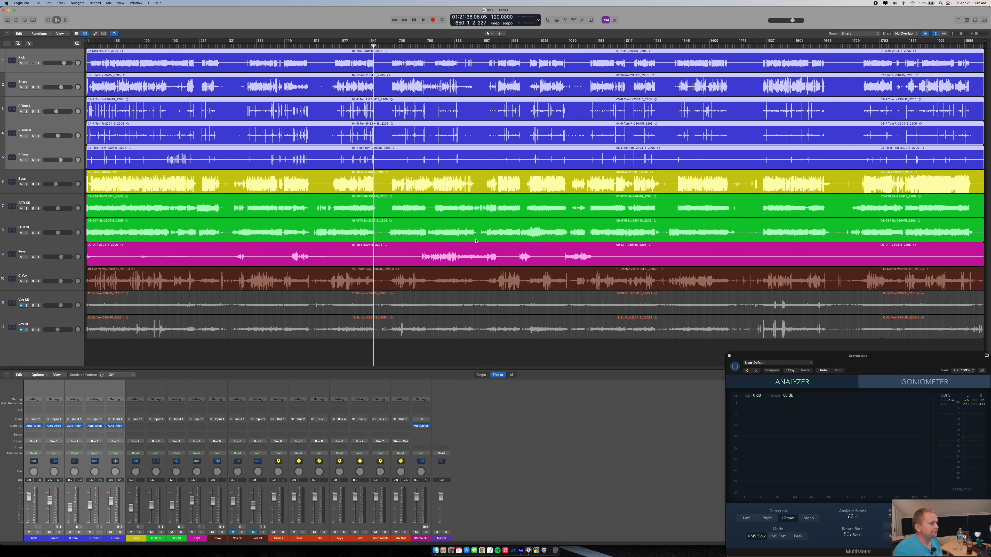
{"action": "left_click", "coordinate": [250, 43]}
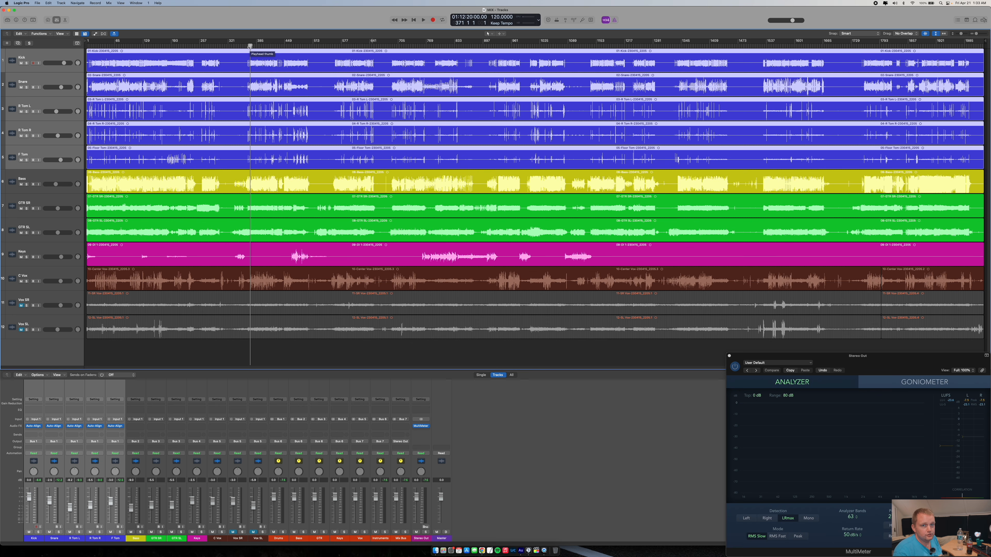
{"action": "key", "text": "space"}
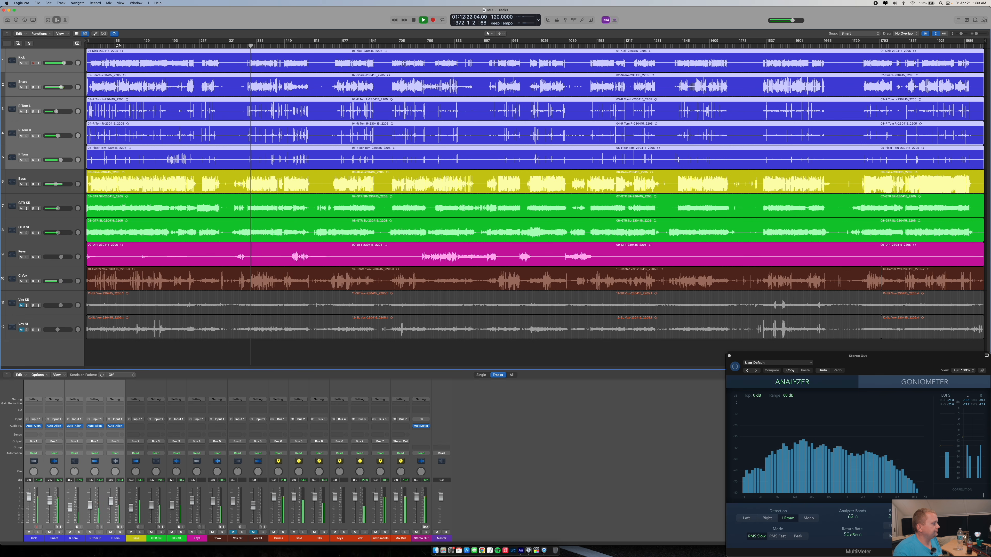
{"action": "key", "text": "space"}
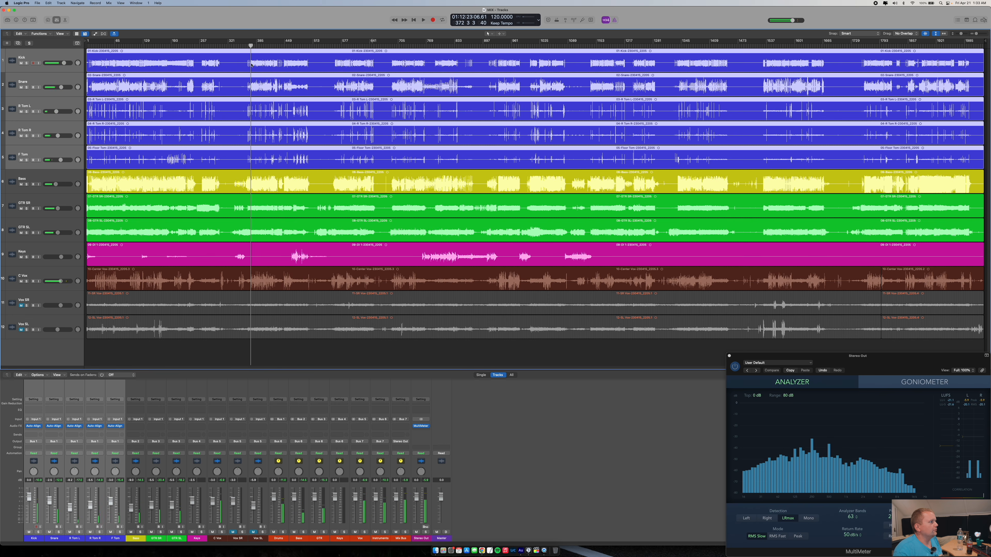
{"action": "left_click", "coordinate": [257, 45]}
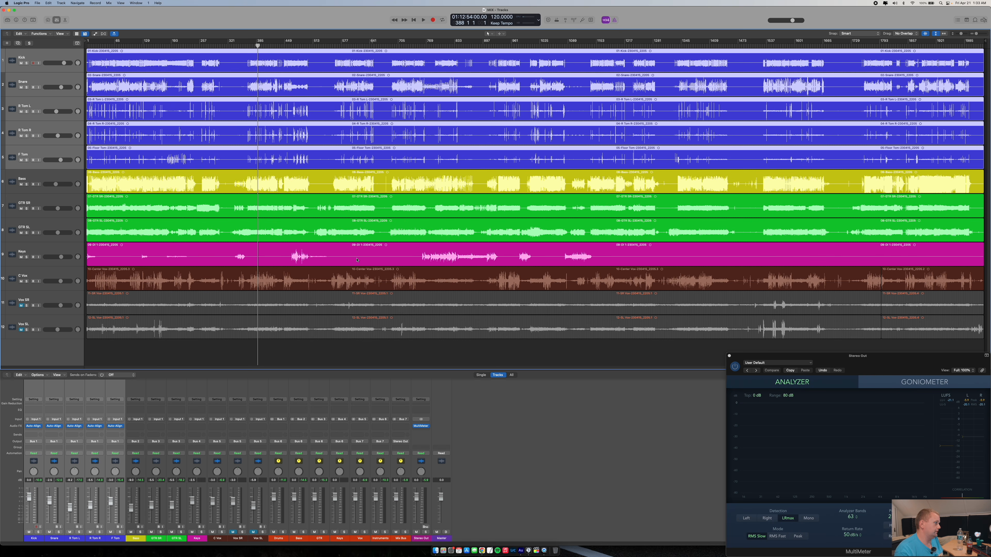
- Solo the GTR SR track and play it from about bar 264 and again from about bar 388
{"action": "left_click", "coordinate": [56, 208]}
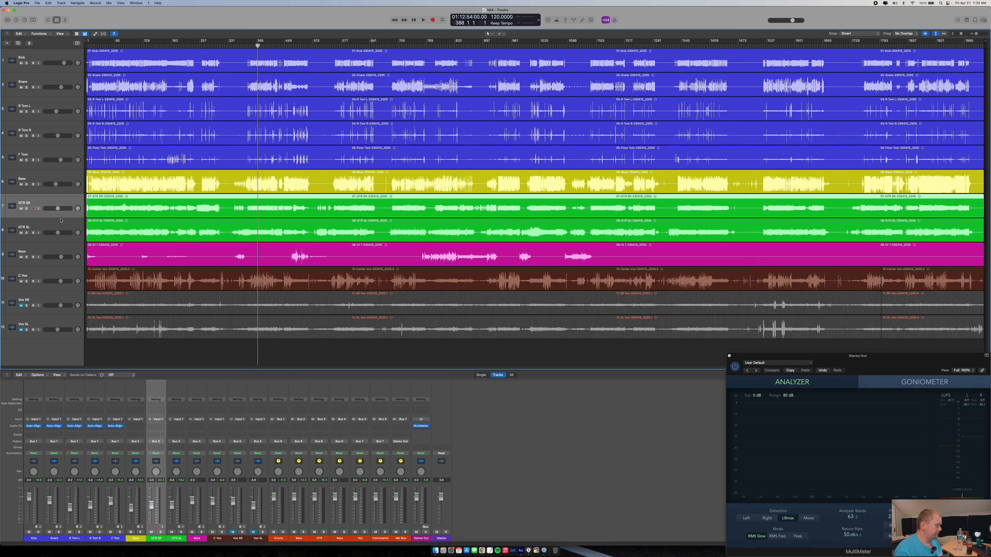
{"action": "left_click", "coordinate": [27, 209]}
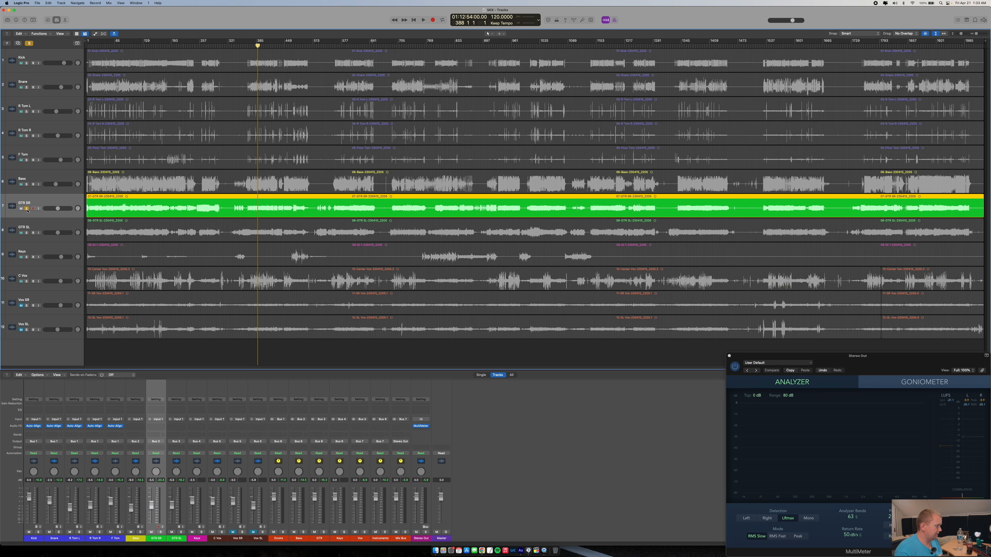
{"action": "left_click", "coordinate": [201, 45]}
{"action": "key", "text": "space"}
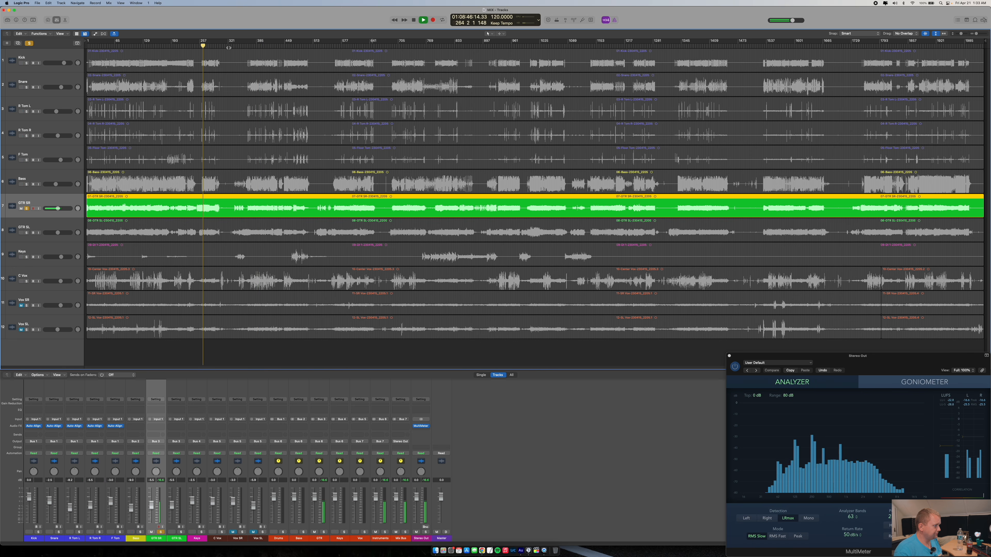
{"action": "left_click", "coordinate": [256, 46]}
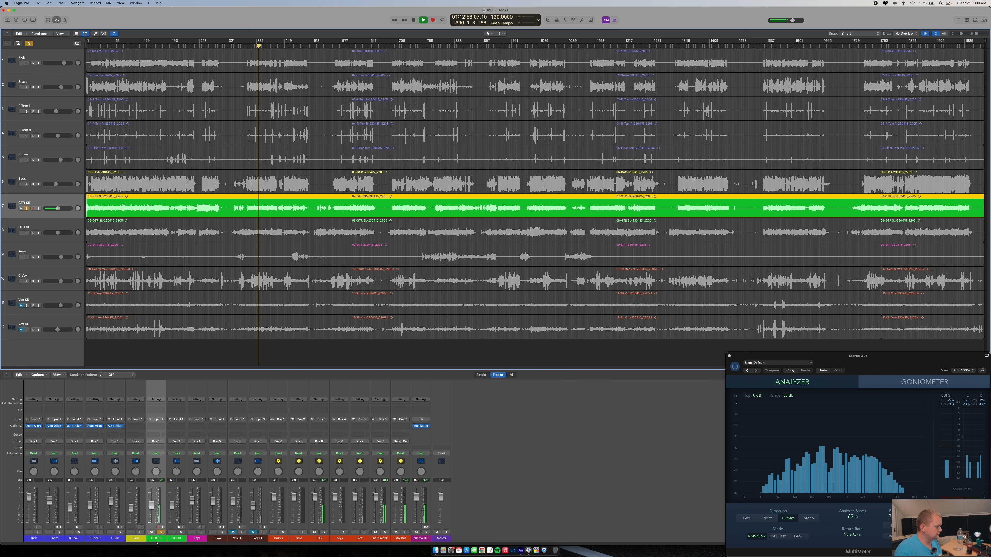
- Insert Slate Digital's Virtual Tape Machines on GTR SR, dismiss the iLok notice and place the plug-in window lower over the tracks
{"action": "left_click", "coordinate": [156, 426]}
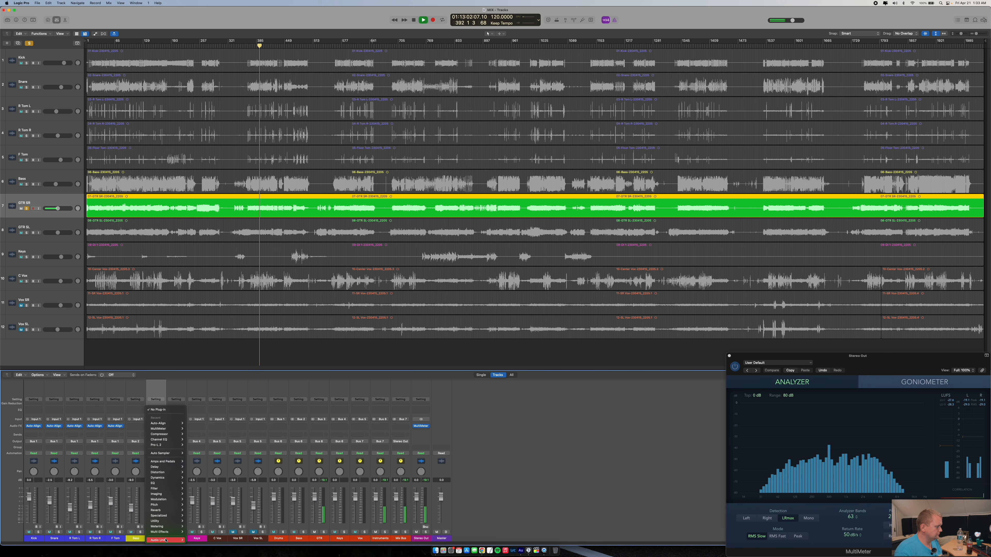
{"action": "mouse_move", "coordinate": [164, 540]}
{"action": "mouse_move", "coordinate": [199, 502]}
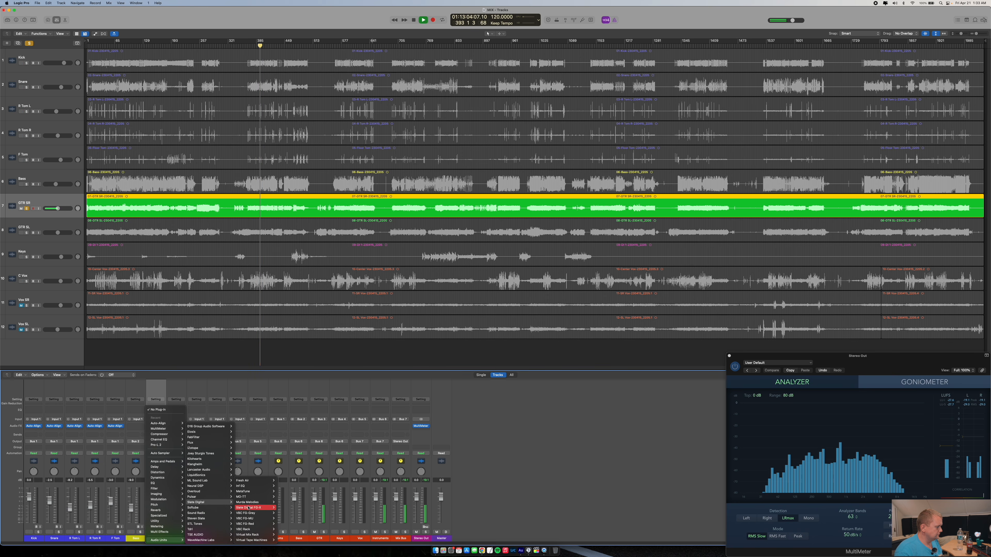
{"action": "left_click", "coordinate": [283, 540]}
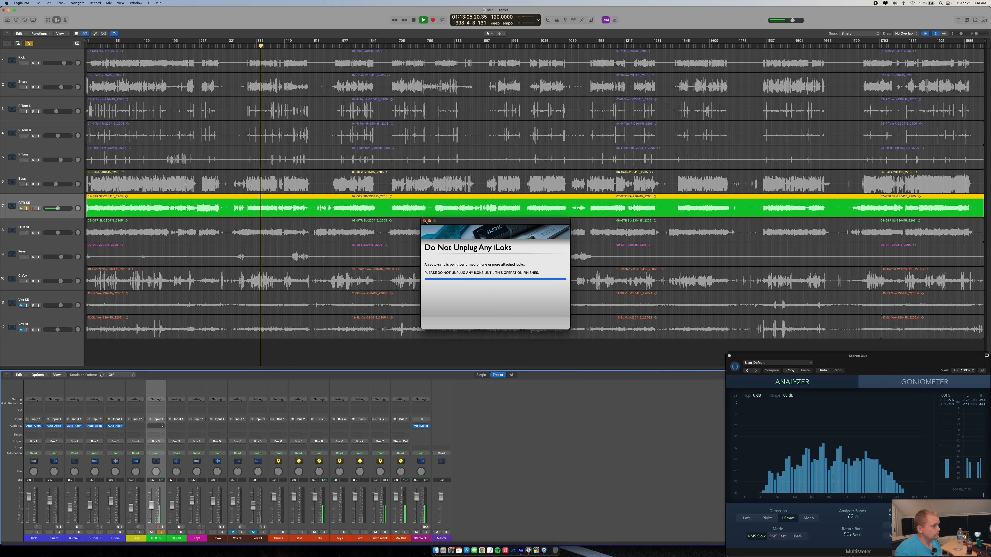
{"action": "left_click", "coordinate": [424, 221]}
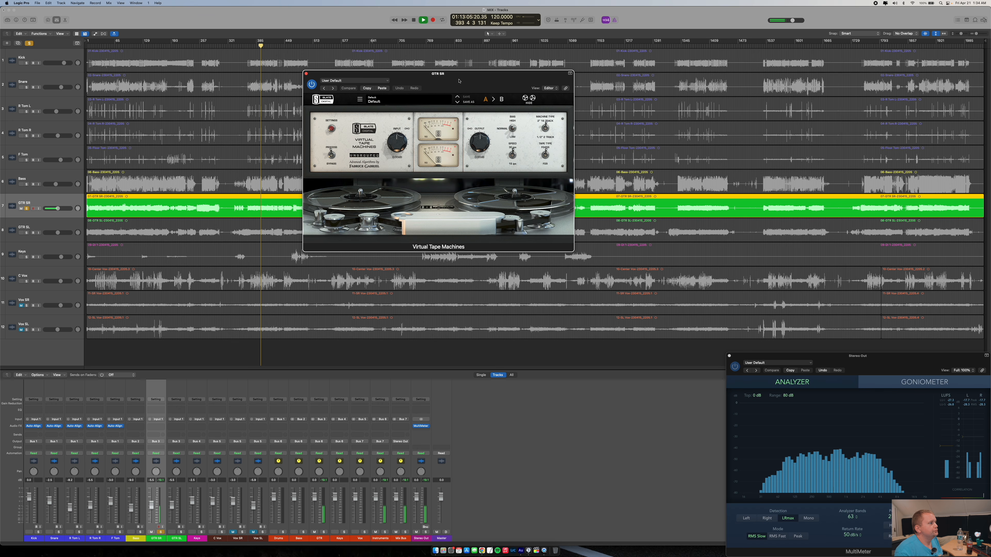
{"action": "left_click_drag", "start_coordinate": [459, 79], "coordinate": [451, 138]}
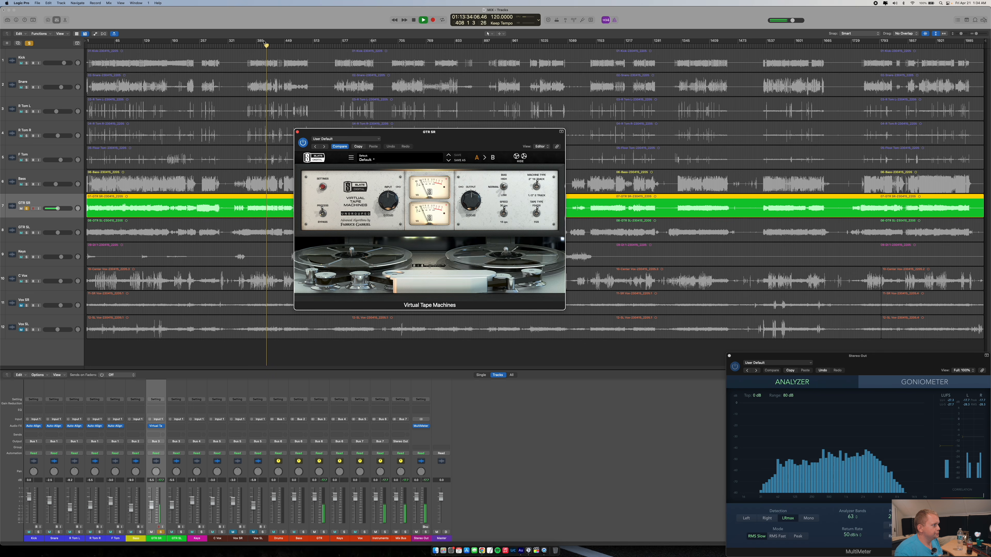
- Adjust the machine type, input and tape speed in GTR SR's Virtual Tape Machines while playing from about bar 1162
{"action": "left_click", "coordinate": [255, 47]}
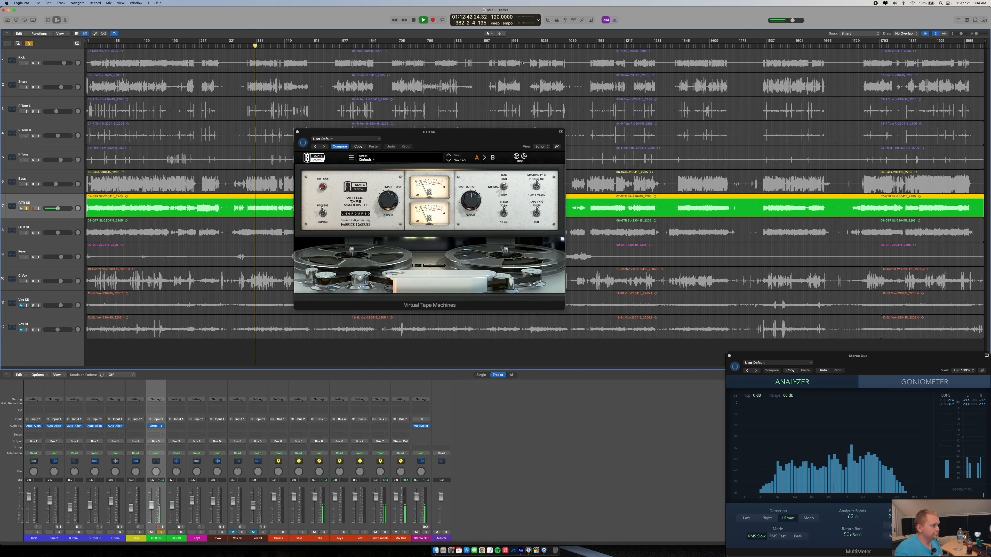
{"action": "left_click", "coordinate": [599, 47]}
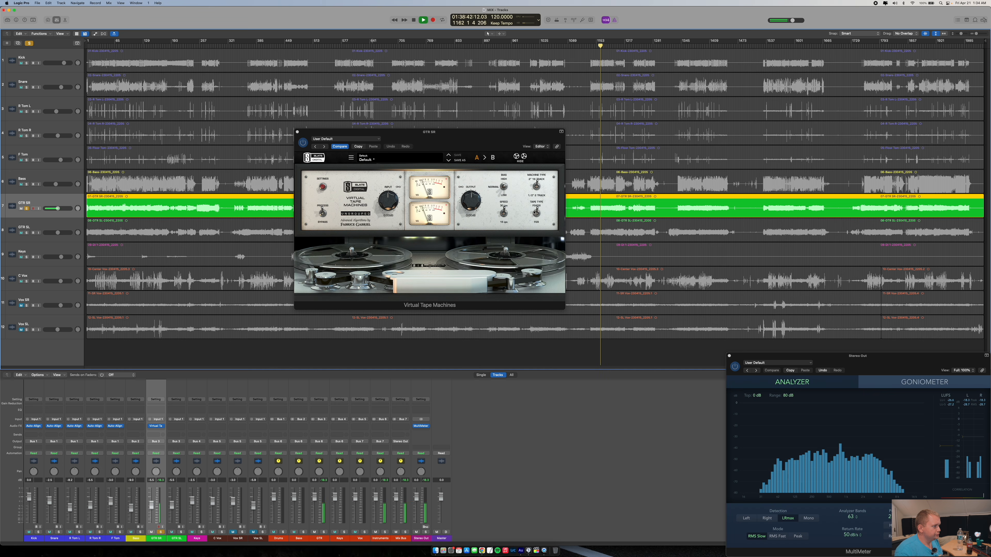
{"action": "left_click", "coordinate": [537, 186]}
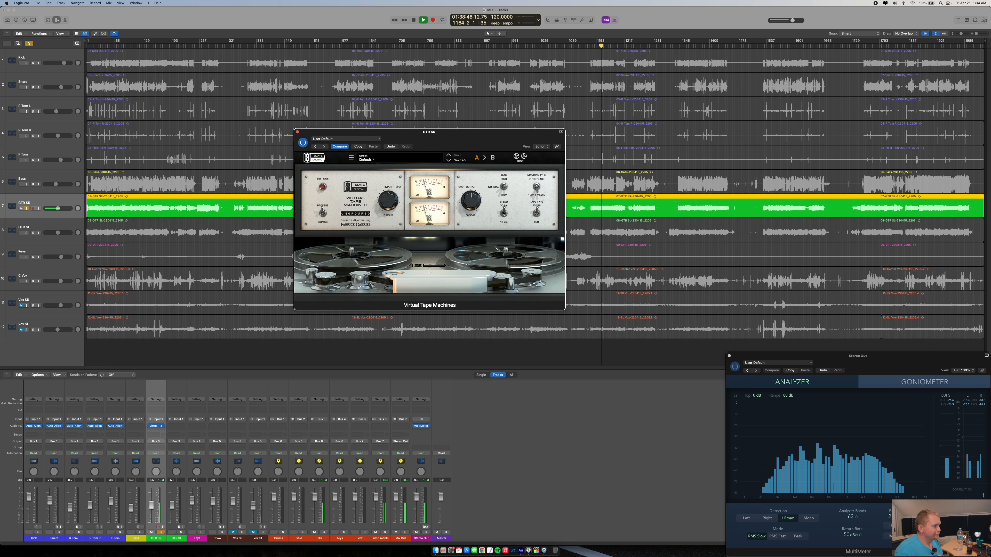
{"action": "left_click_drag", "start_coordinate": [385, 198], "coordinate": [388, 195]}
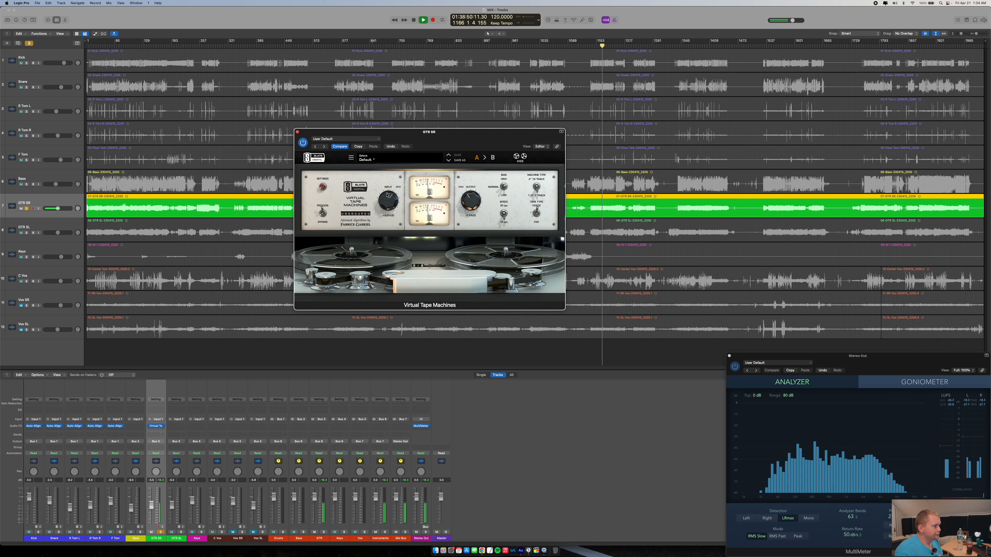
{"action": "left_click", "coordinate": [504, 214]}
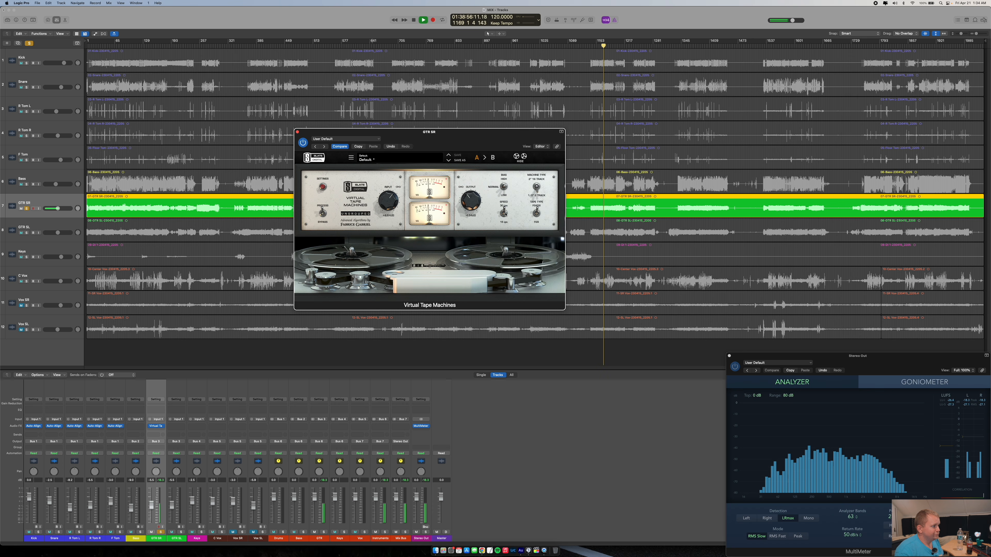
{"action": "left_click", "coordinate": [505, 214]}
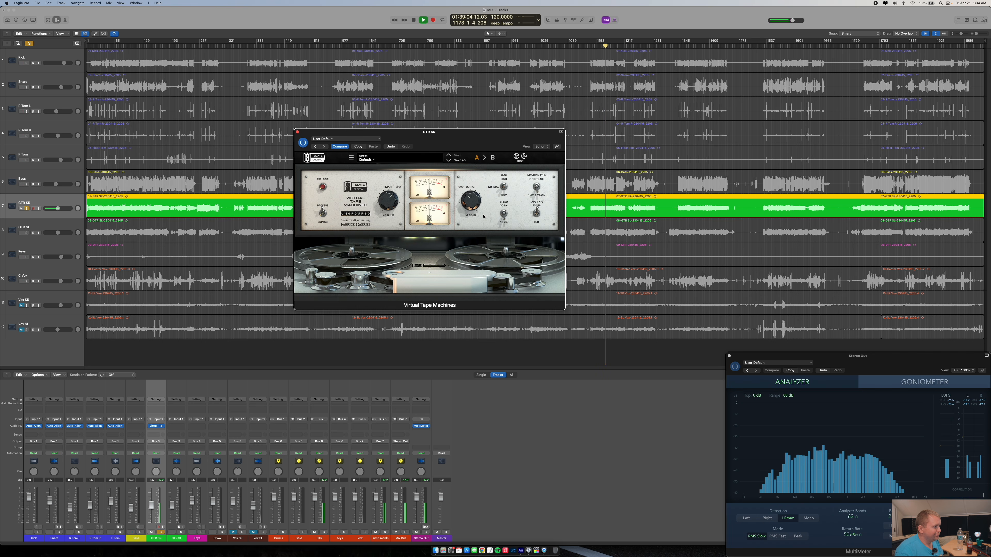
{"action": "left_click", "coordinate": [297, 132]}
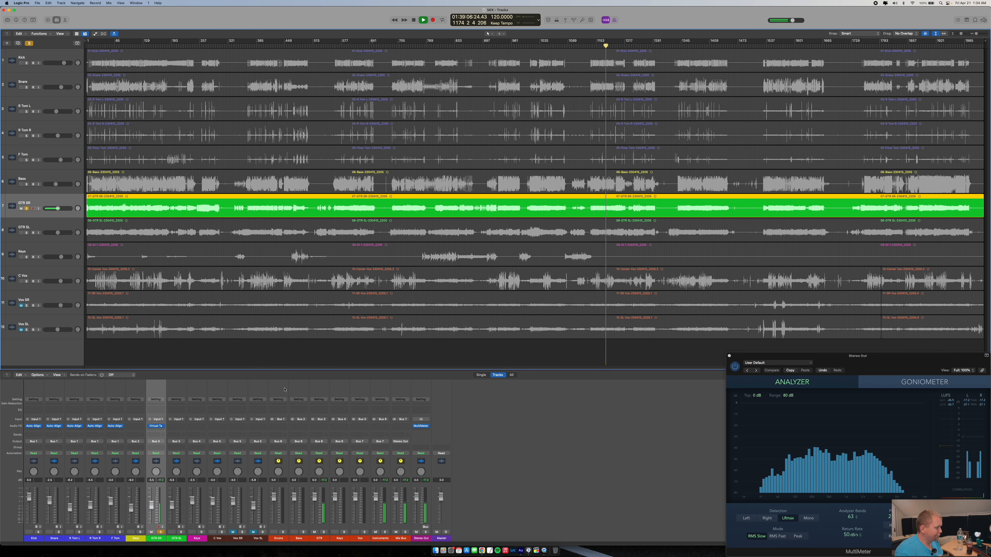
- Insert Slate Digital's Inf EQ after Virtual Tape Machines on GTR SR and reposition its window
{"action": "left_click", "coordinate": [151, 431]}
{"action": "mouse_move", "coordinate": [188, 488]}
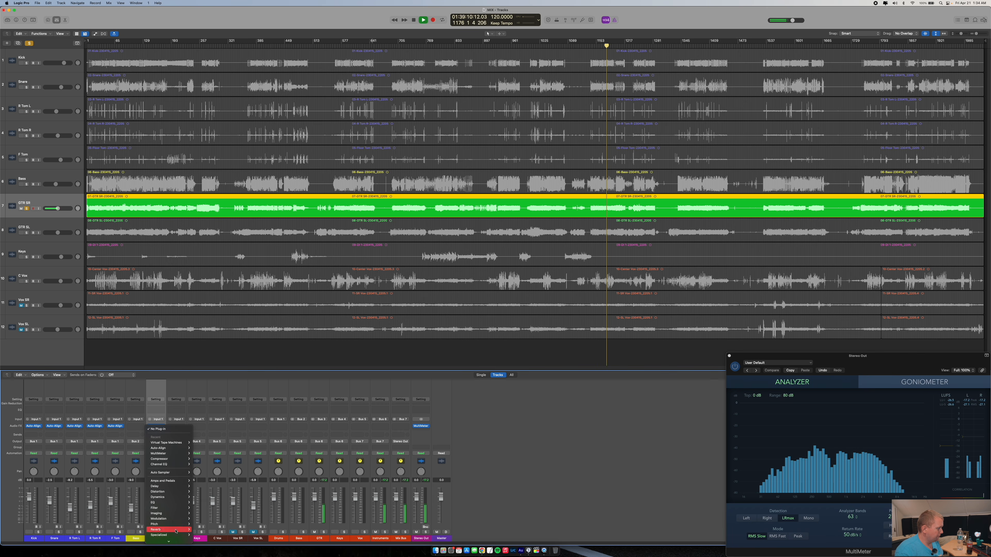
{"action": "mouse_move", "coordinate": [172, 540]}
{"action": "mouse_move", "coordinate": [220, 492]}
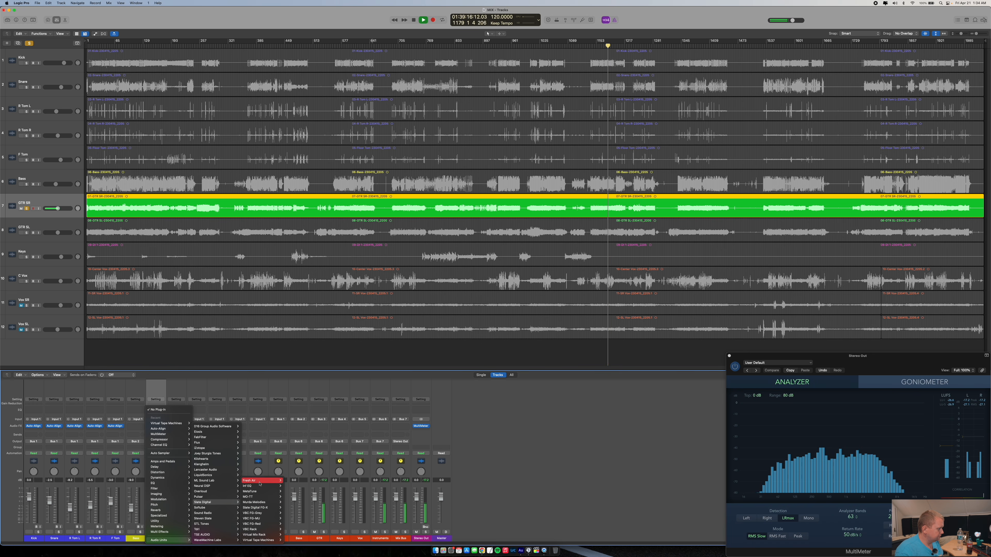
{"action": "left_click", "coordinate": [290, 485]}
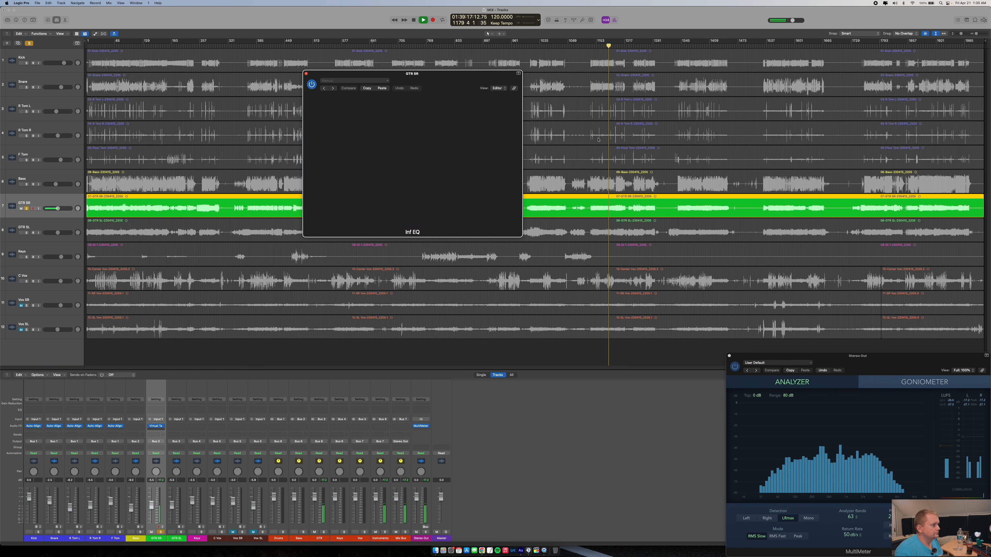
{"action": "left_click_drag", "start_coordinate": [454, 86], "coordinate": [460, 153]}
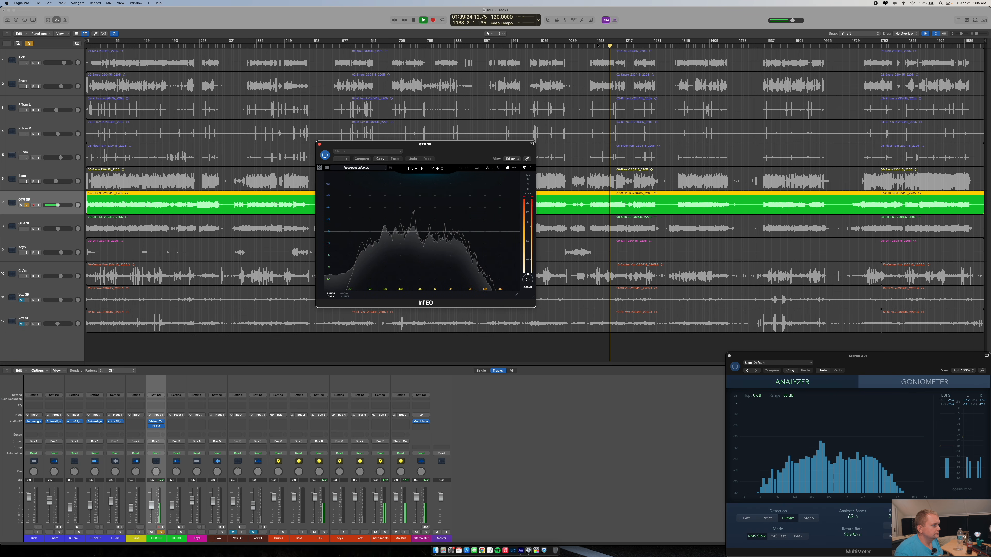
- Replay GTR SR from about bar 1155, sweep a narrow Inf EQ band for harshness, and cut about 3 dB near 2.5 kHz
{"action": "left_click", "coordinate": [597, 46]}
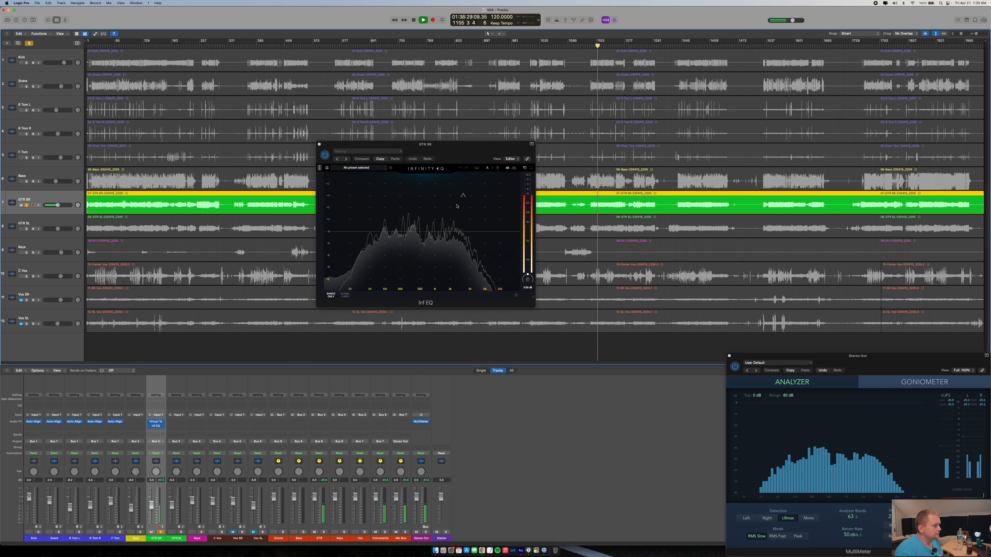
{"action": "double_click", "coordinate": [457, 212]}
{"action": "key", "text": "space"}
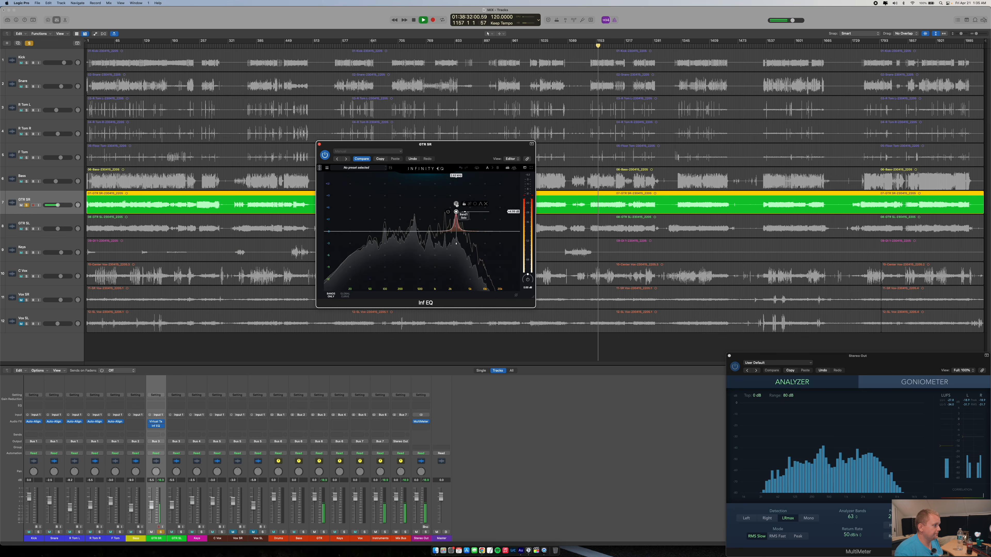
{"action": "left_click_drag", "start_coordinate": [457, 203], "coordinate": [456, 203]}
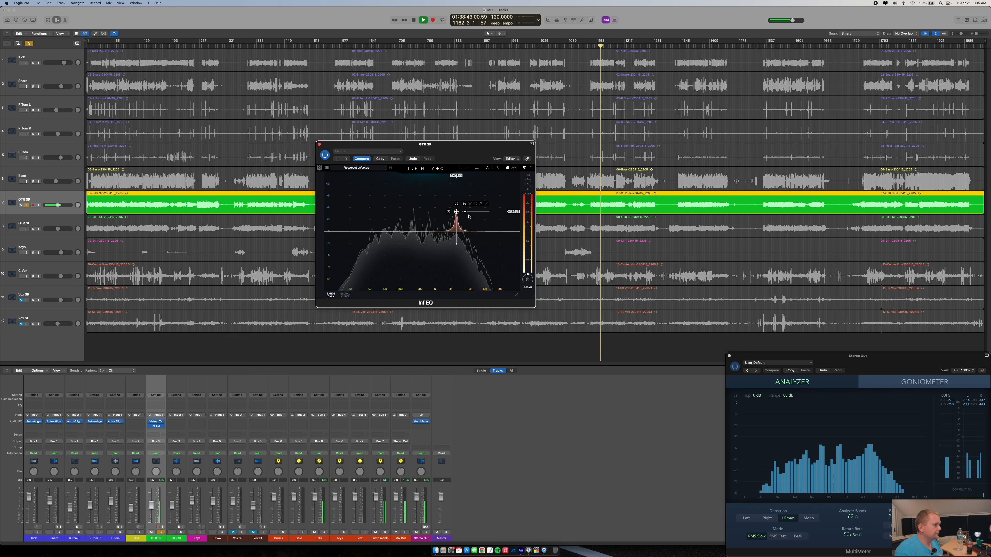
{"action": "mouse_move", "coordinate": [469, 212]}
{"action": "left_mouse_down"}
{"action": "mouse_move", "coordinate": [470, 186]}
{"action": "mouse_move", "coordinate": [470, 208]}
{"action": "mouse_move", "coordinate": [471, 199]}
{"action": "left_mouse_up"}
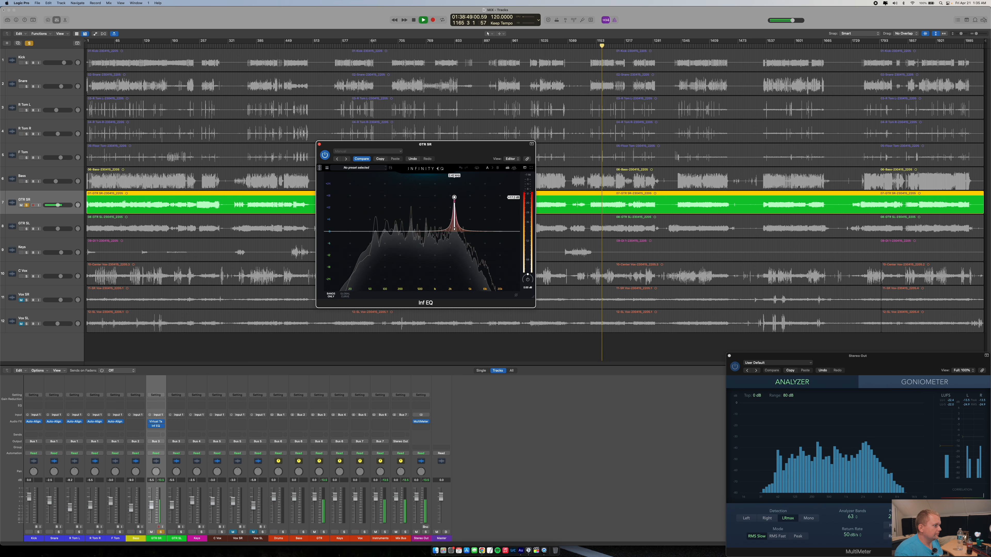
{"action": "left_click_drag", "start_coordinate": [462, 198], "coordinate": [456, 217]}
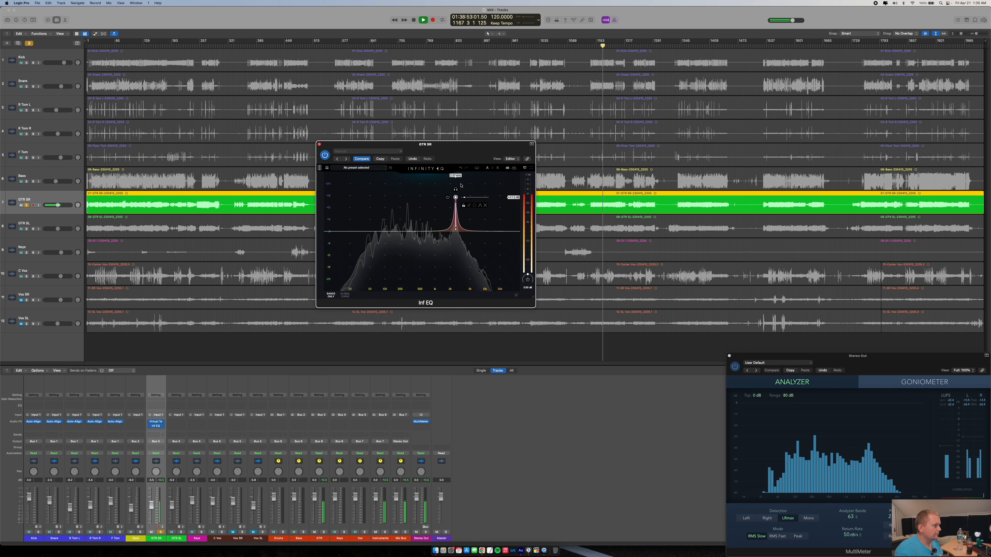
{"action": "left_click", "coordinate": [455, 189]}
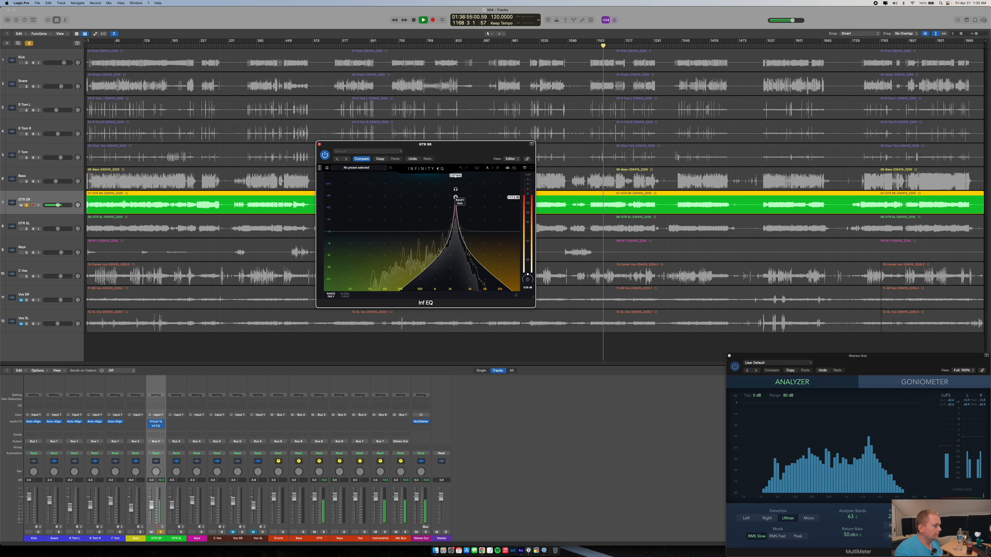
{"action": "left_click_drag", "start_coordinate": [455, 190], "coordinate": [468, 203]}
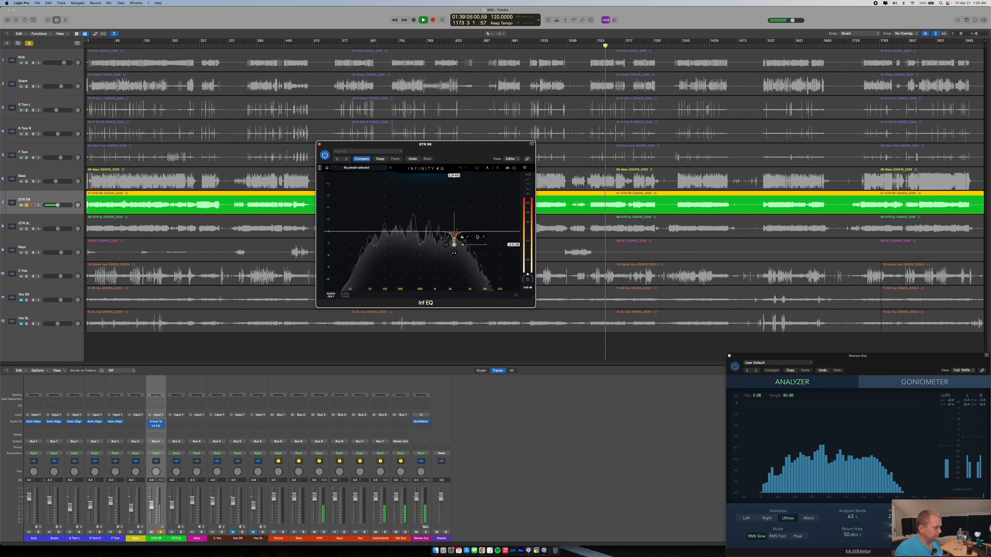
- Sweep a second narrow band on GTR SR with band solo and settle it as a cut of about 2.5 dB around 6.5 kHz
{"action": "left_click", "coordinate": [465, 201]}
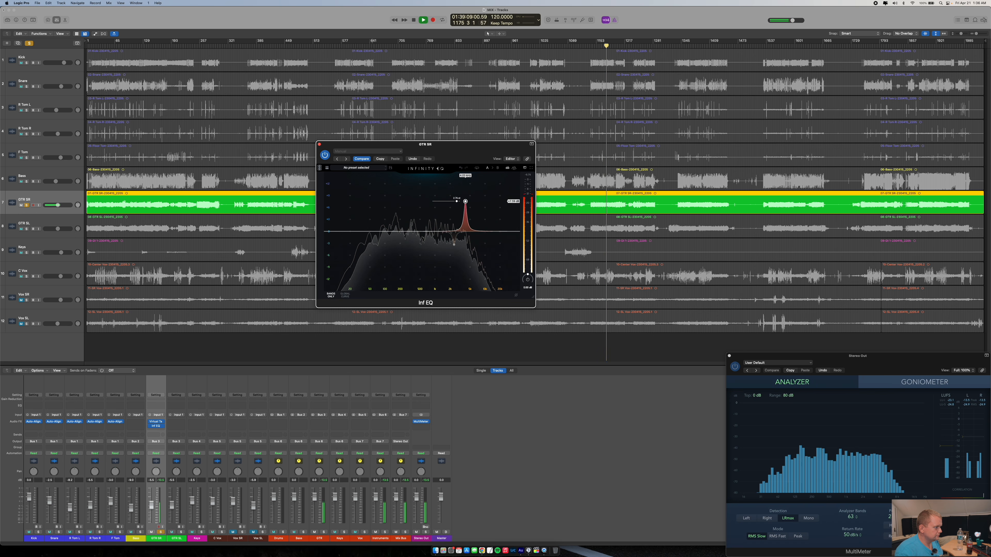
{"action": "left_click_drag", "start_coordinate": [466, 201], "coordinate": [415, 202]}
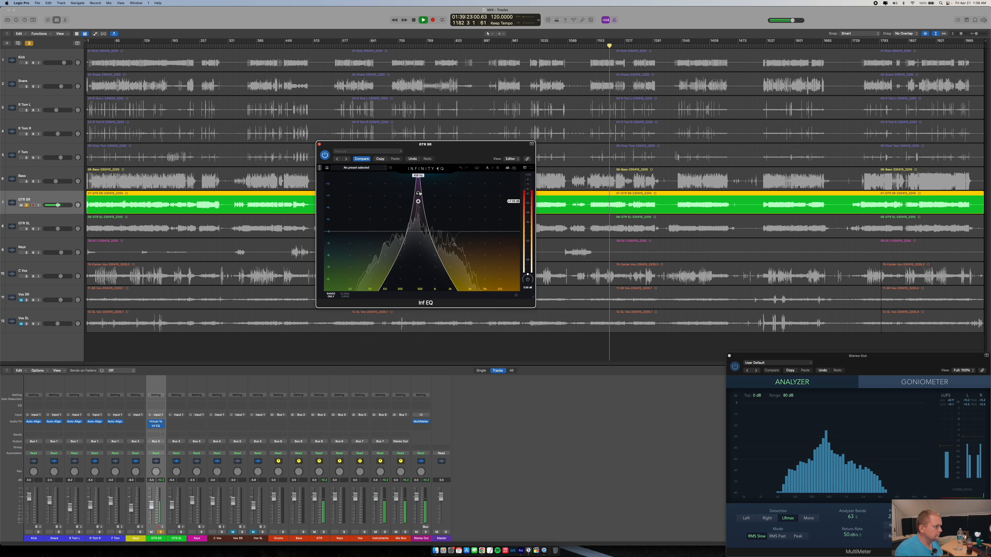
{"action": "left_click_drag", "start_coordinate": [437, 201], "coordinate": [437, 222]}
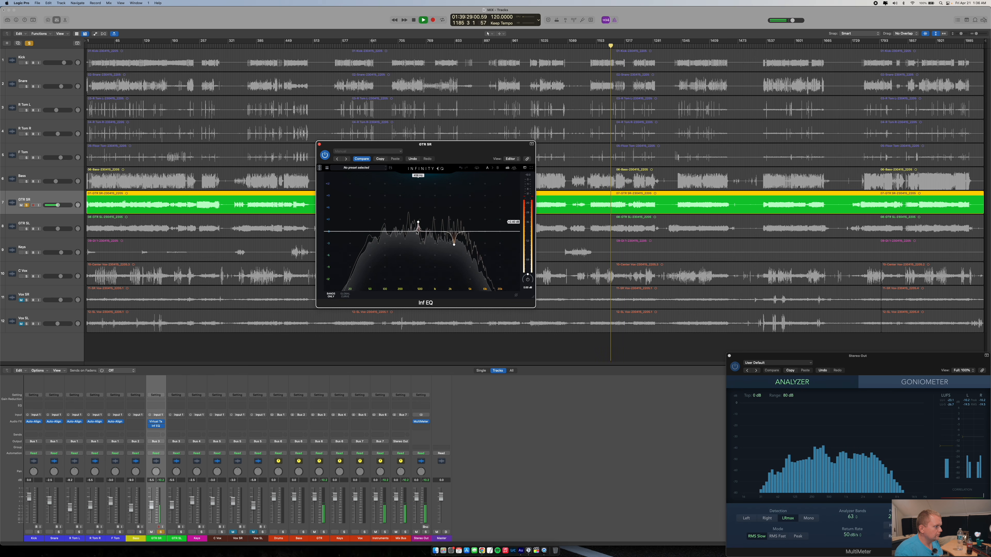
{"action": "mouse_move", "coordinate": [418, 230]}
{"action": "left_mouse_down"}
{"action": "mouse_move", "coordinate": [405, 229]}
{"action": "mouse_move", "coordinate": [413, 230]}
{"action": "left_mouse_up"}
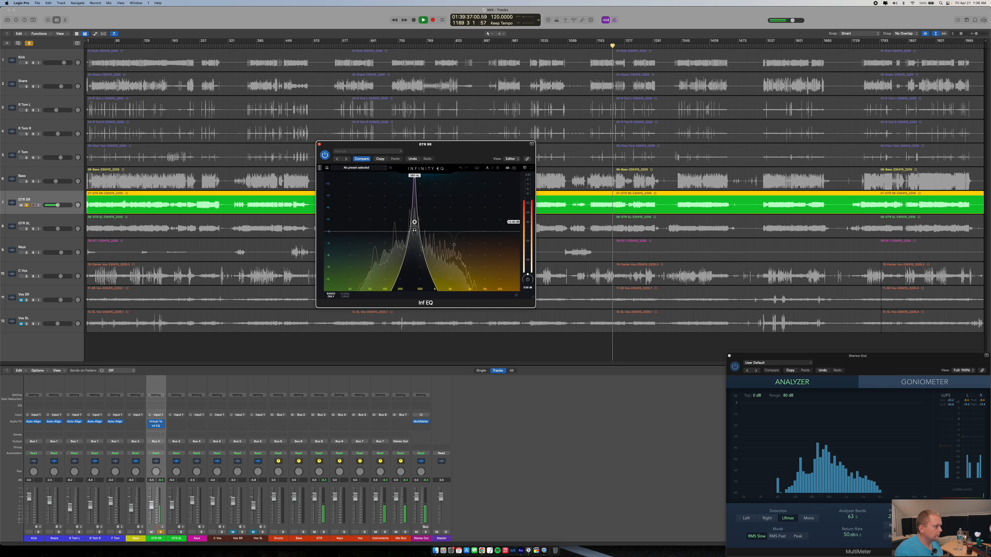
{"action": "left_click_drag", "start_coordinate": [411, 230], "coordinate": [425, 230]}
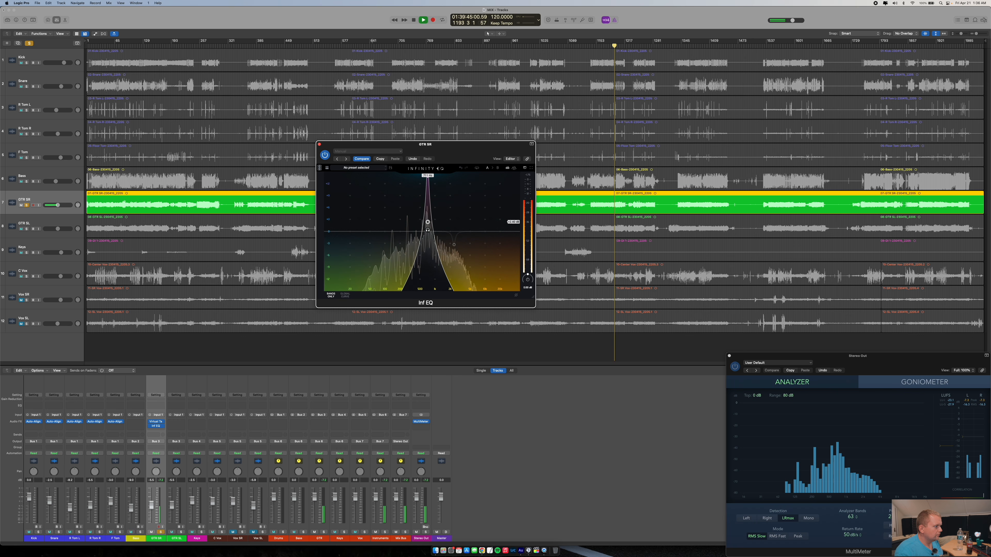
{"action": "left_click_drag", "start_coordinate": [430, 230], "coordinate": [476, 230]}
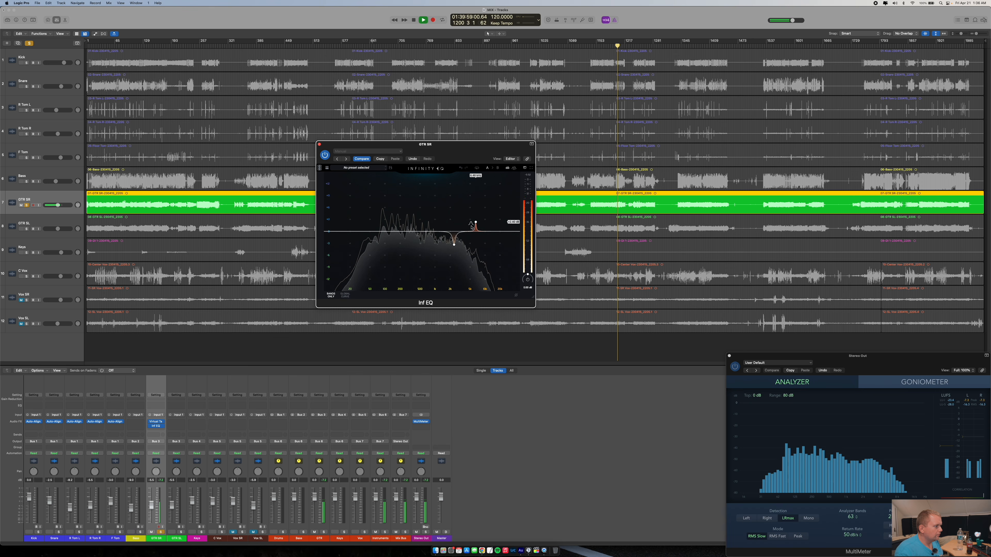
{"action": "left_click_drag", "start_coordinate": [475, 222], "coordinate": [476, 238]}
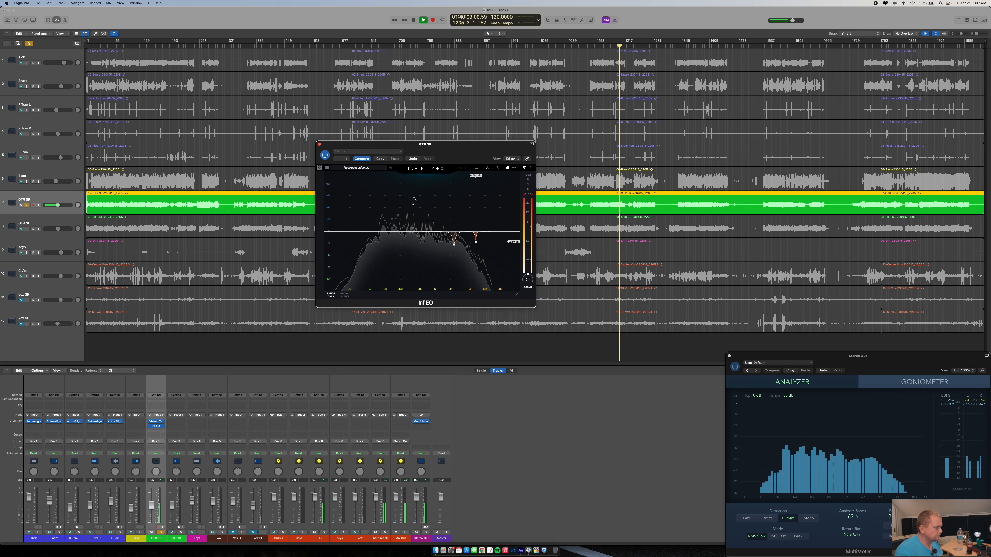
- Replay GTR SR from about bar 1158 and add a narrow low-mid cut of about 3 dB near 330 Hz in Inf EQ
{"action": "left_click", "coordinate": [514, 168]}
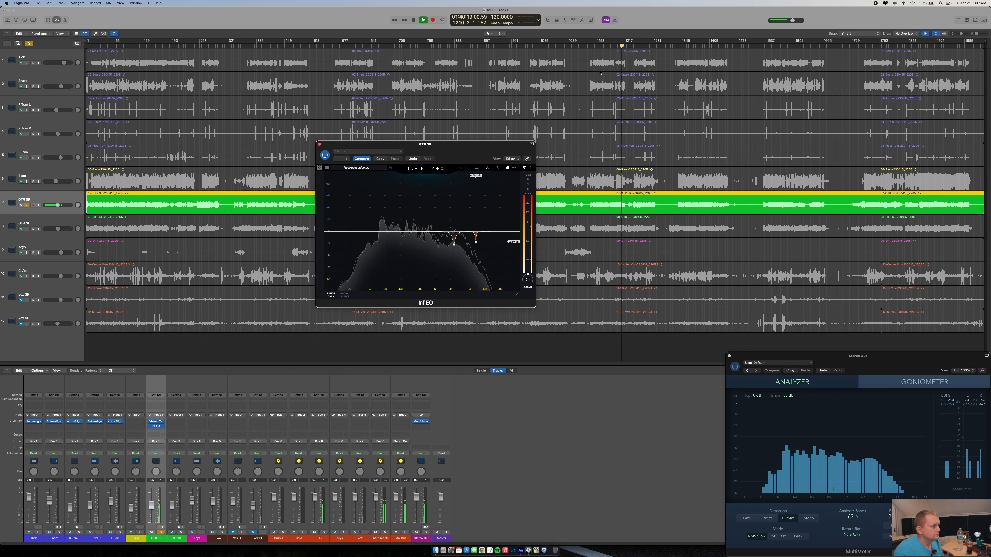
{"action": "left_click", "coordinate": [599, 48]}
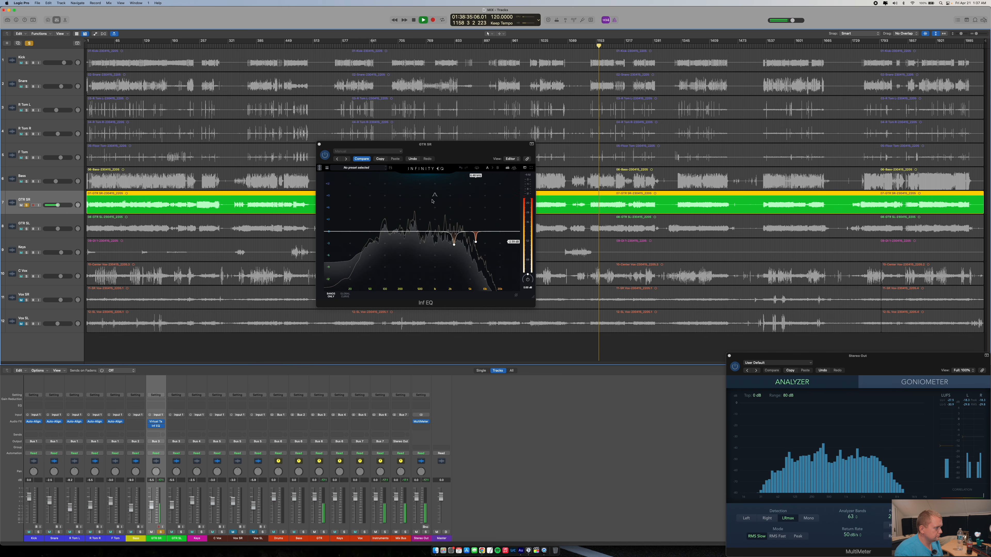
{"action": "left_click", "coordinate": [412, 190]}
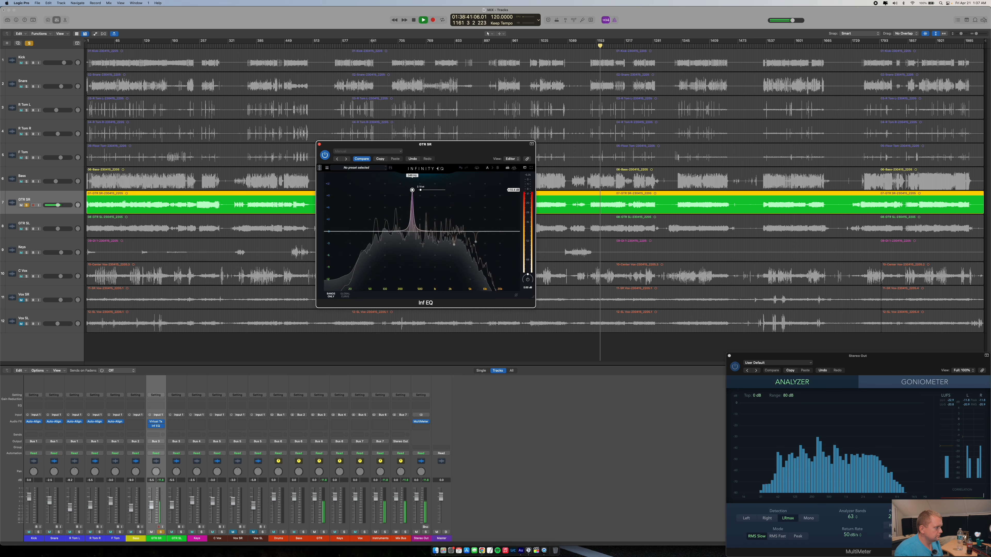
{"action": "left_click_drag", "start_coordinate": [412, 183], "coordinate": [410, 243]}
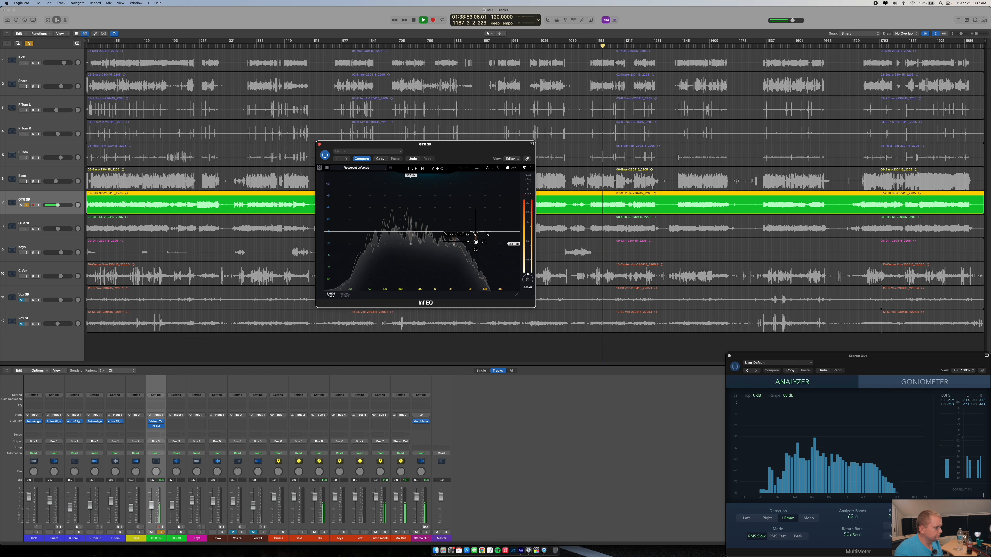
- Compare GTR SR with Inf EQ bypassed and active, fine-tune the cut near 2.5 kHz, and close the plug-in
{"action": "left_click", "coordinate": [325, 155]}
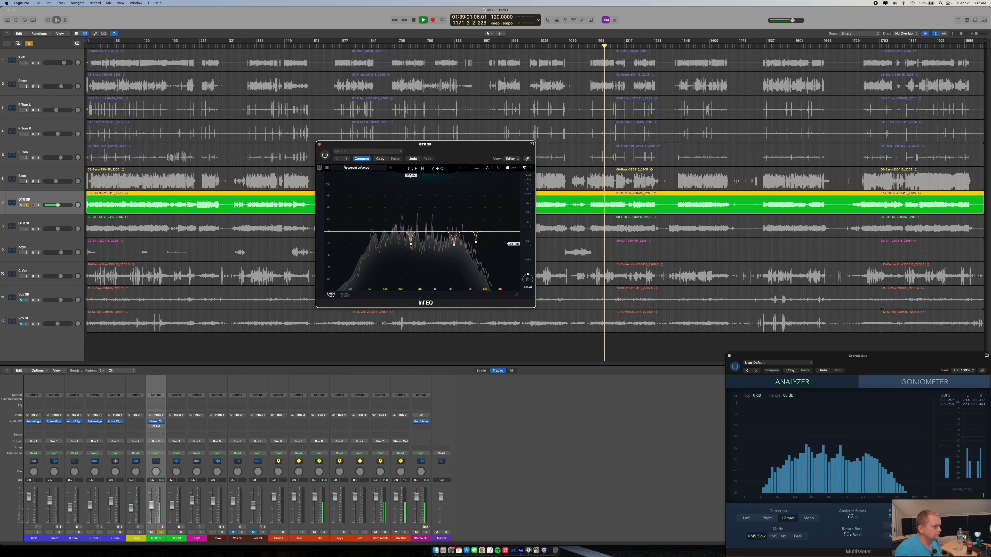
{"action": "left_click", "coordinate": [324, 155]}
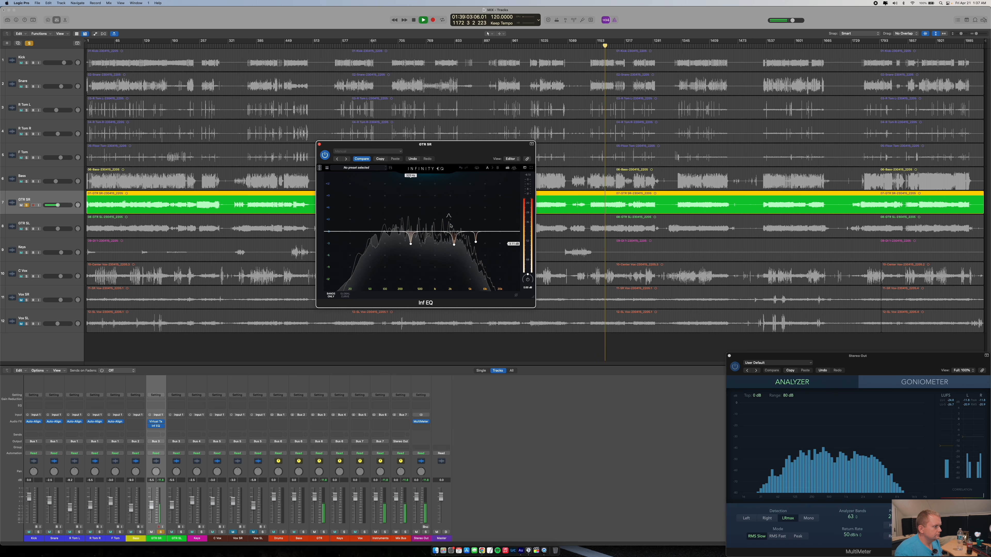
{"action": "left_click", "coordinate": [455, 244]}
{"action": "mouse_move", "coordinate": [454, 245]}
{"action": "left_mouse_down"}
{"action": "mouse_move", "coordinate": [455, 207]}
{"action": "mouse_move", "coordinate": [454, 245]}
{"action": "left_mouse_up"}
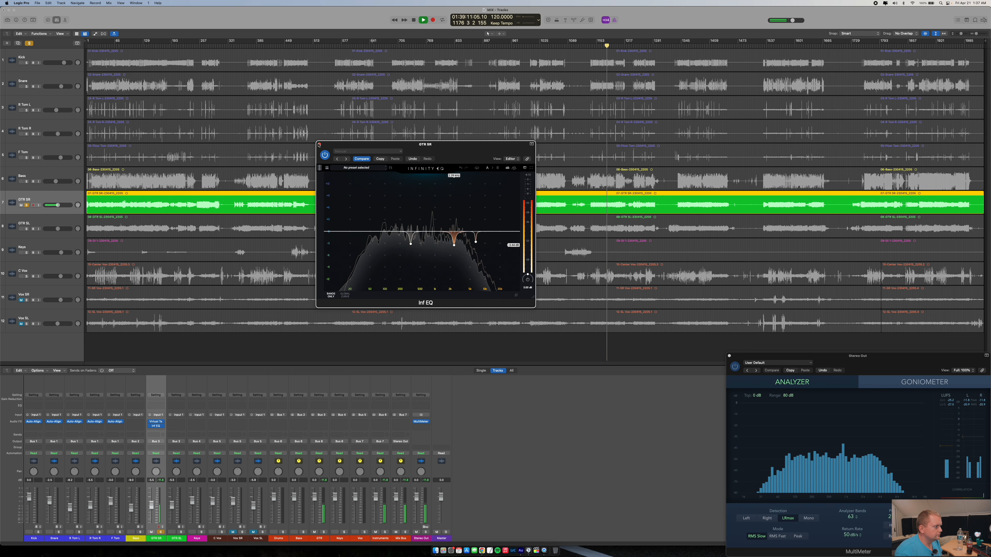
{"action": "left_click", "coordinate": [318, 145]}
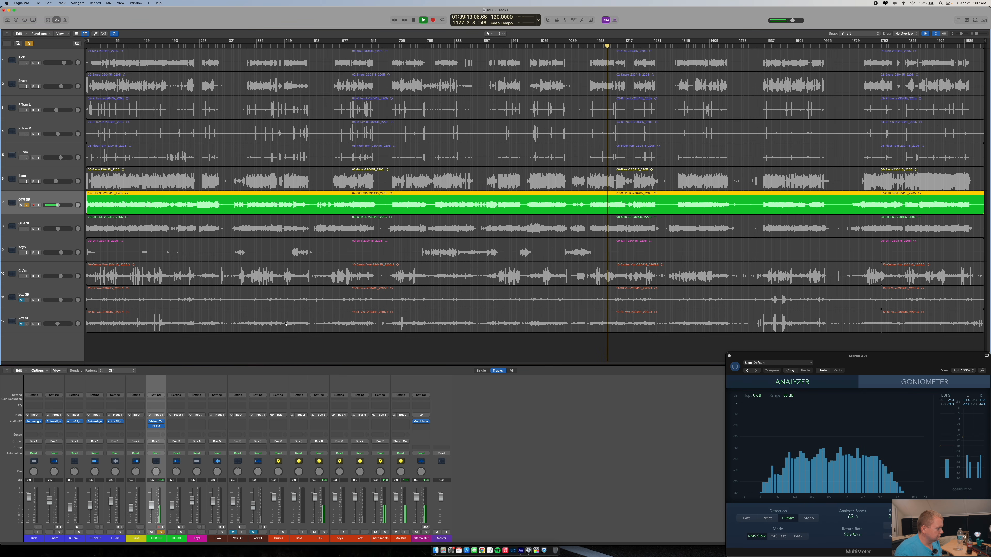
- Solo GTR SL instead of GTR SR, copy Virtual Tape Machines onto it, nudge the input level, and close the plug-in
{"action": "left_click", "coordinate": [181, 537]}
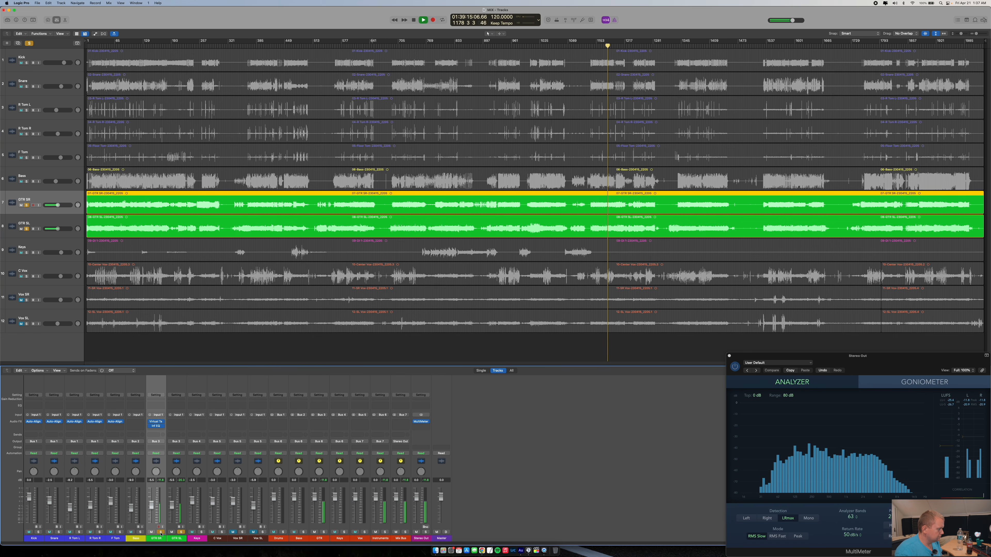
{"action": "mouse_move", "coordinate": [156, 423]}
{"action": "left_click_drag", "start_coordinate": [156, 423], "coordinate": [174, 424]}
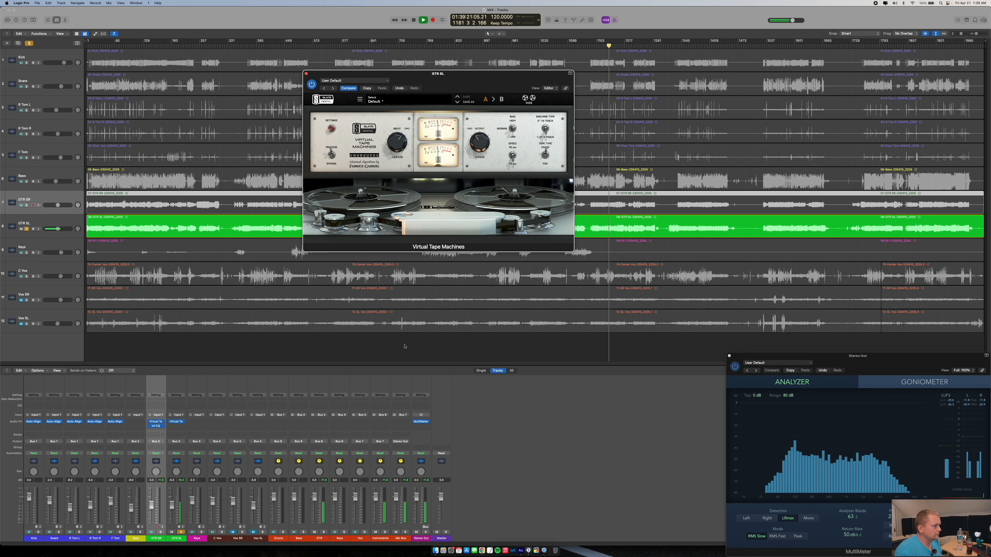
{"action": "left_click_drag", "start_coordinate": [400, 144], "coordinate": [395, 150]}
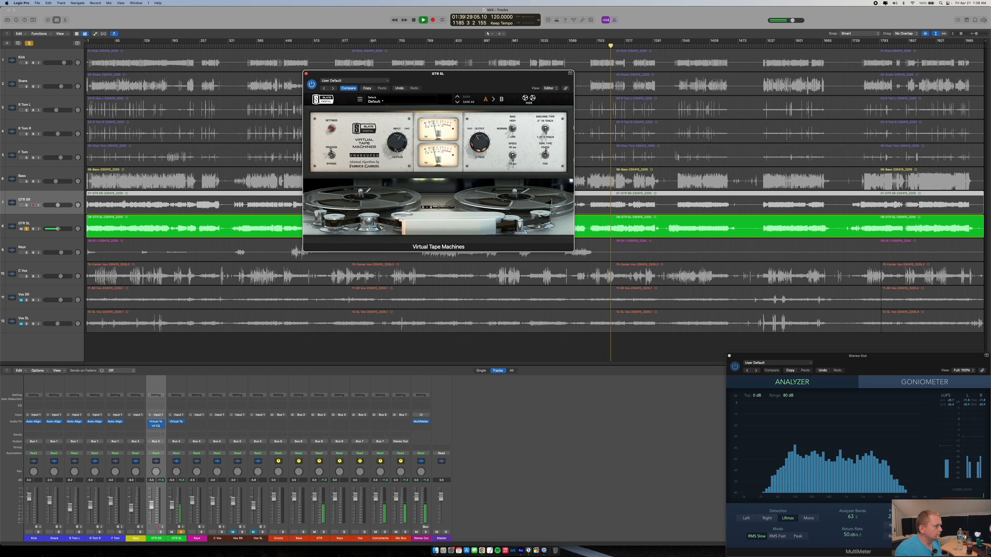
{"action": "left_click", "coordinate": [306, 73]}
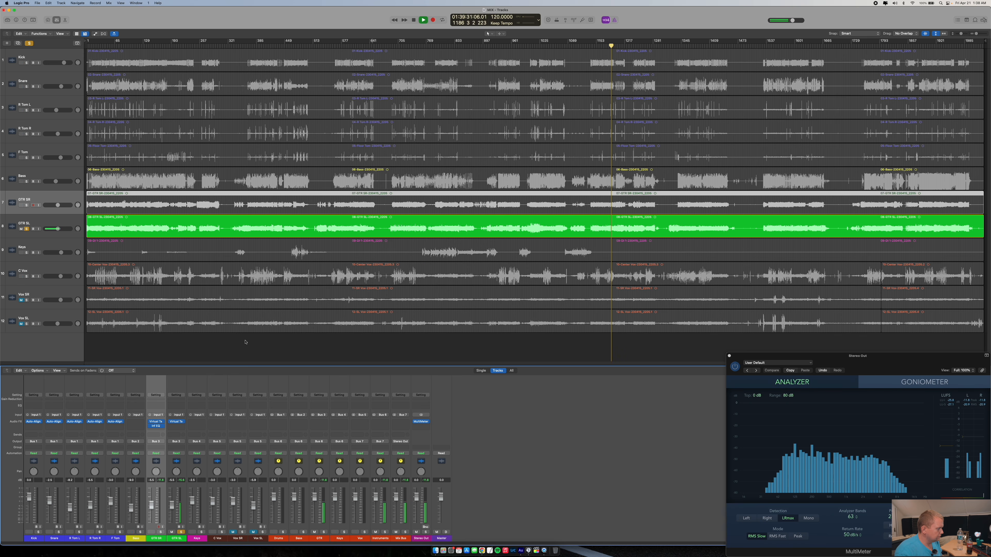
- Insert a mono Inf EQ after Virtual Tape Machines on GTR SL and audition the track from about bars 1003 and 1391
{"action": "left_click", "coordinate": [176, 427]}
{"action": "mouse_move", "coordinate": [212, 445]}
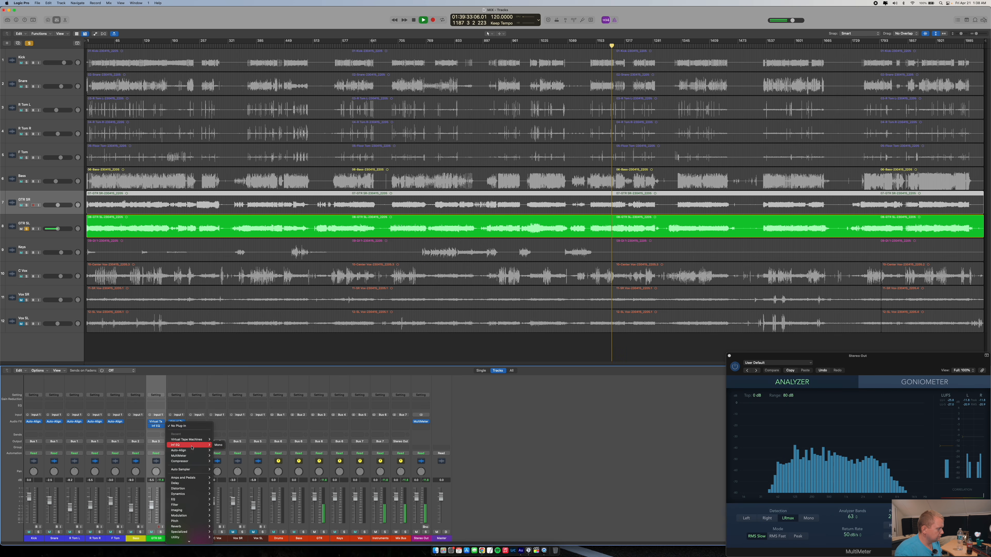
{"action": "left_click", "coordinate": [218, 445]}
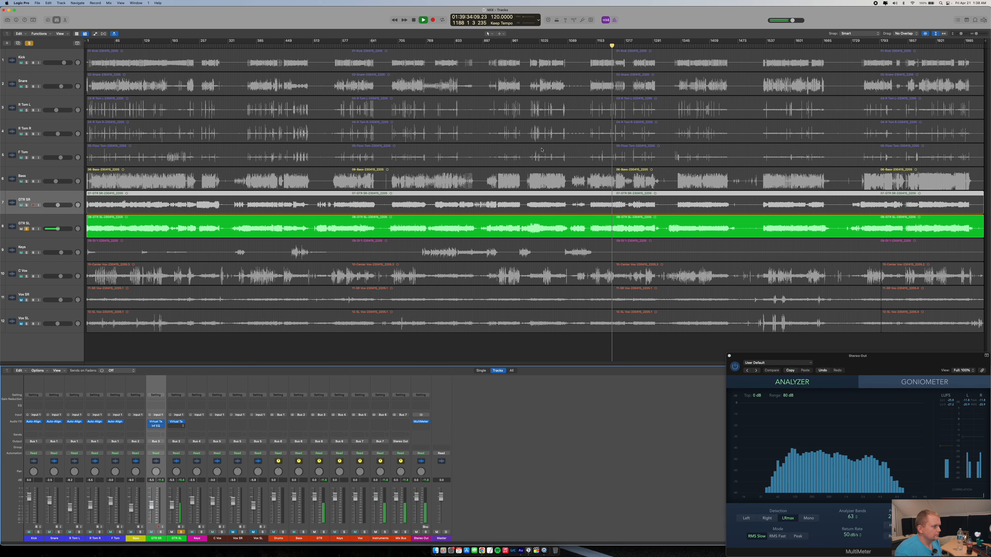
{"action": "left_click", "coordinate": [528, 43]}
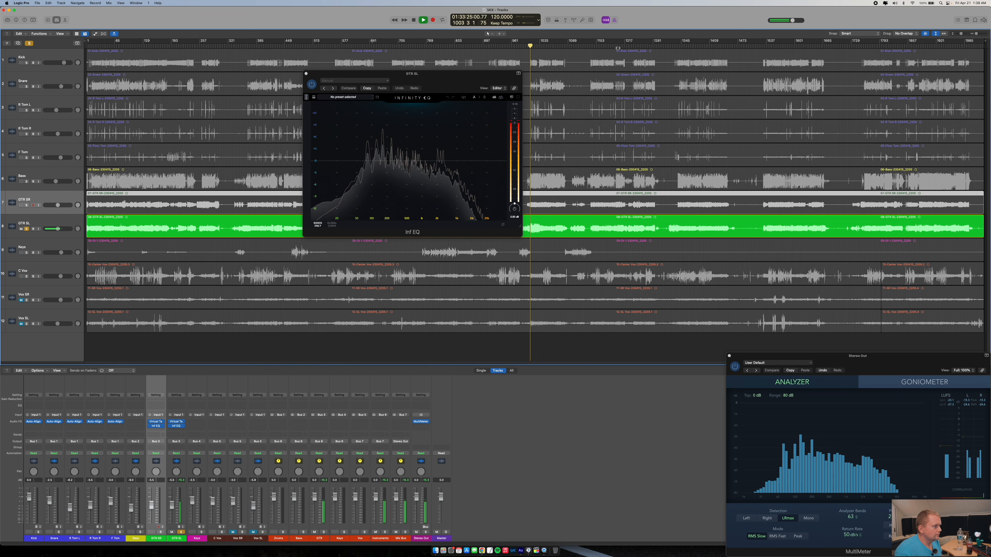
{"action": "left_click", "coordinate": [632, 44]}
{"action": "left_click", "coordinate": [702, 46]}
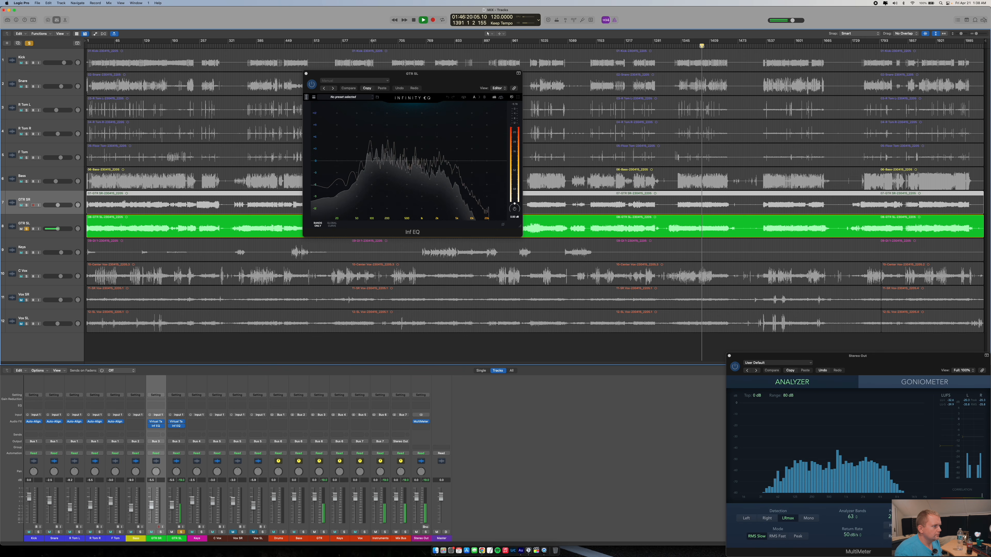
- Add an Inf EQ band on GTR SL near 2.4 kHz, narrow it, and cut about 3 dB
{"action": "left_click", "coordinate": [439, 142]}
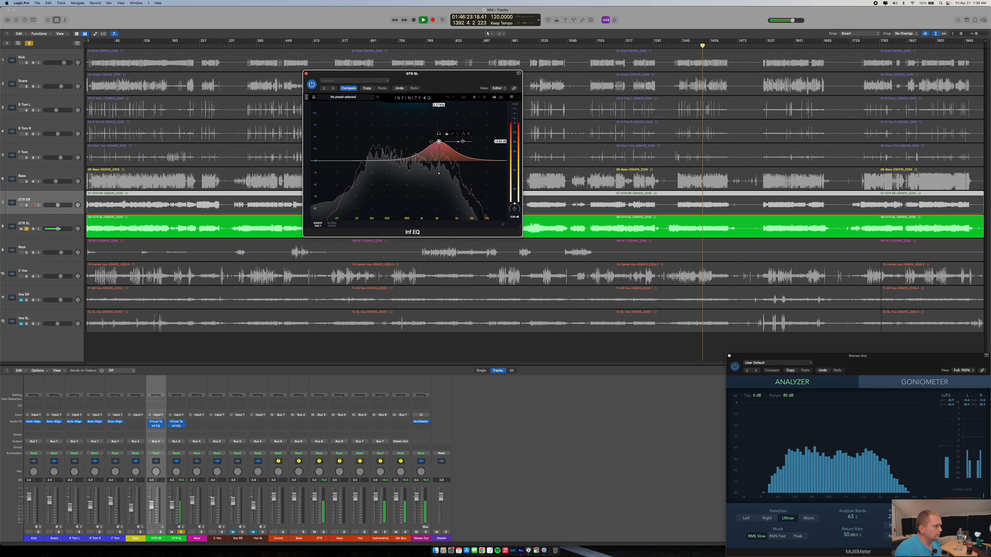
{"action": "left_click_drag", "start_coordinate": [460, 142], "coordinate": [440, 134]}
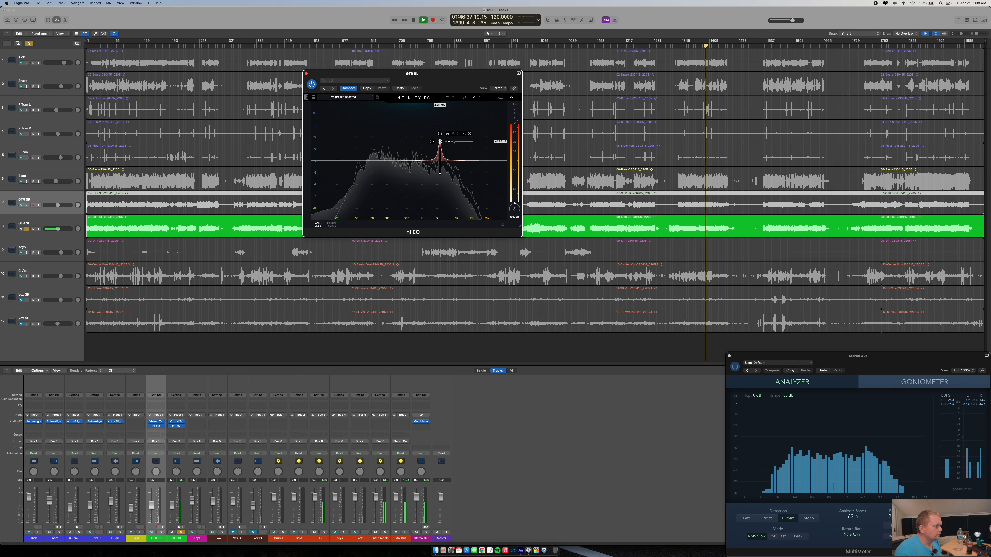
{"action": "left_click_drag", "start_coordinate": [440, 164], "coordinate": [440, 172]}
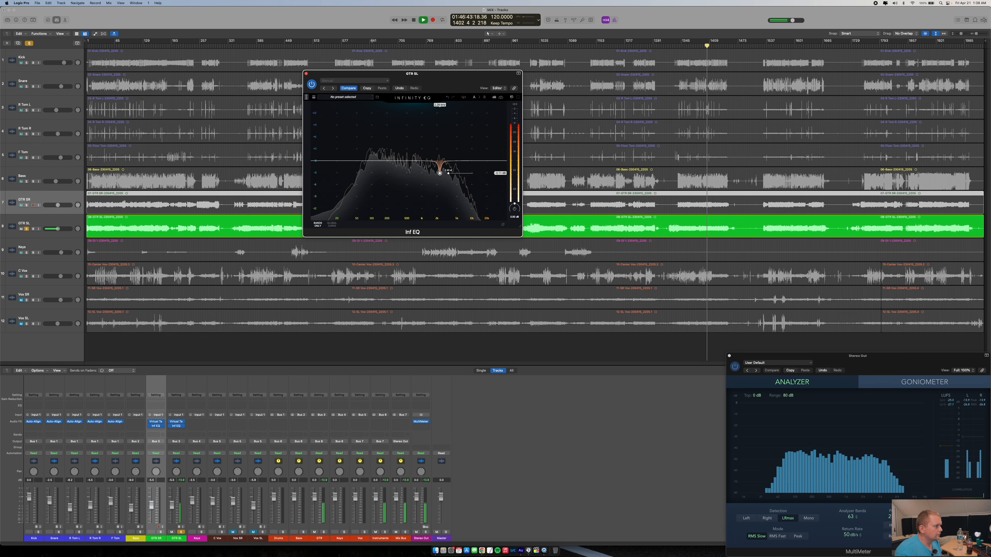
- Sweep a second narrow band on GTR SL with band solo and cut about 3.4 dB near 4.6 kHz
{"action": "left_click", "coordinate": [465, 135]}
{"action": "left_click_drag", "start_coordinate": [458, 134], "coordinate": [453, 134]}
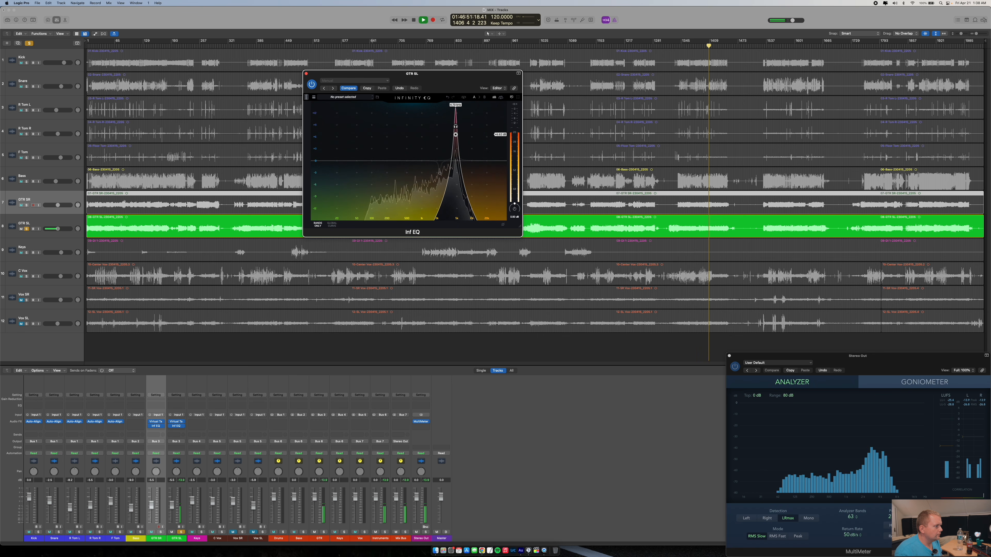
{"action": "left_click_drag", "start_coordinate": [441, 134], "coordinate": [455, 174]}
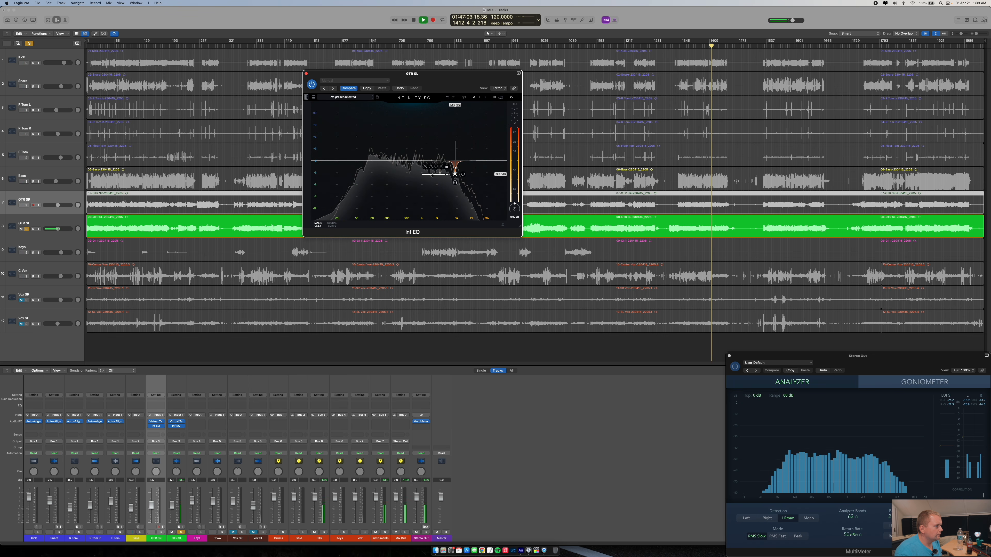
- Add another Inf EQ band on GTR SL, narrow and sweep it, and cut about 4 dB near 750 Hz
{"action": "left_click", "coordinate": [404, 134]}
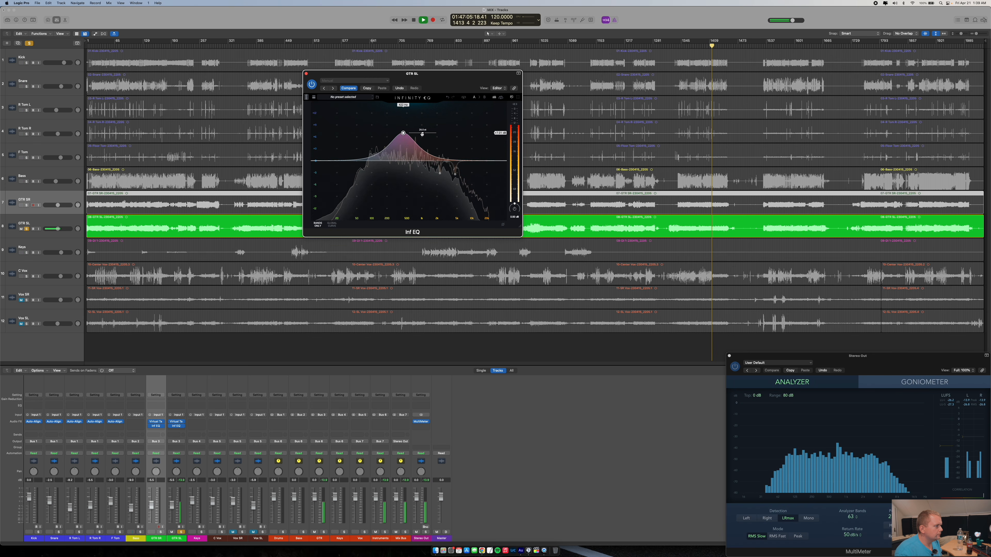
{"action": "left_click_drag", "start_coordinate": [414, 133], "coordinate": [412, 133]}
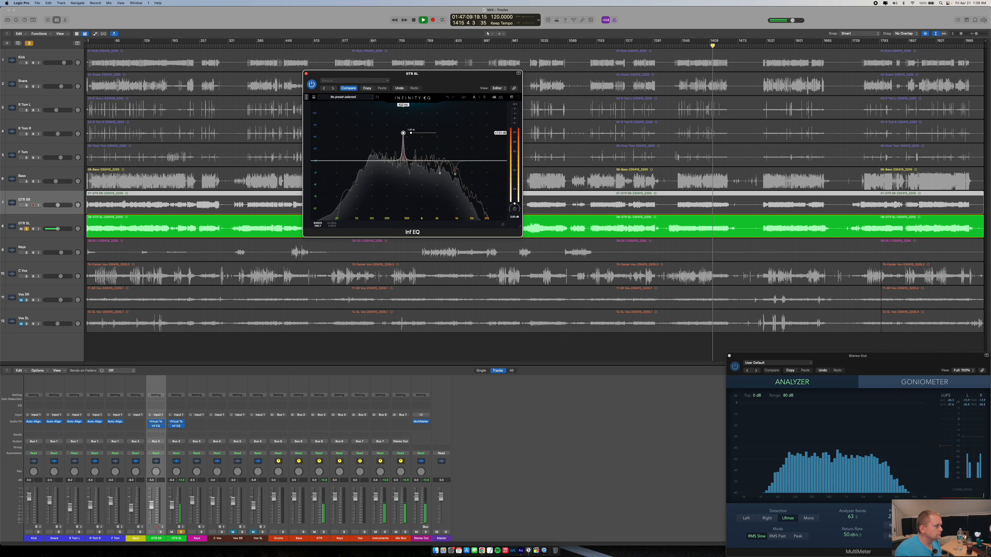
{"action": "mouse_move", "coordinate": [403, 126]}
{"action": "left_mouse_down"}
{"action": "mouse_move", "coordinate": [389, 126]}
{"action": "mouse_move", "coordinate": [416, 125]}
{"action": "left_mouse_up"}
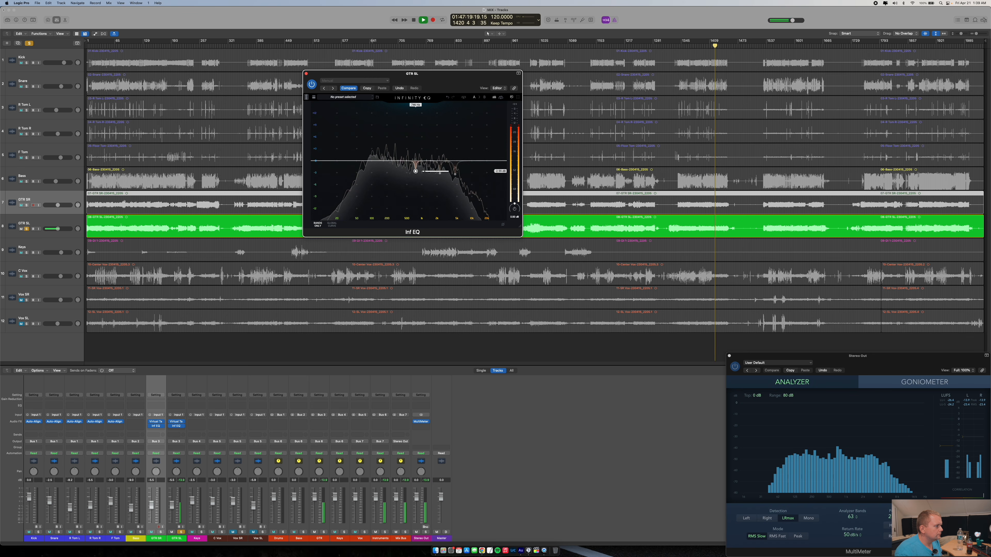
{"action": "left_click_drag", "start_coordinate": [416, 180], "coordinate": [416, 178]}
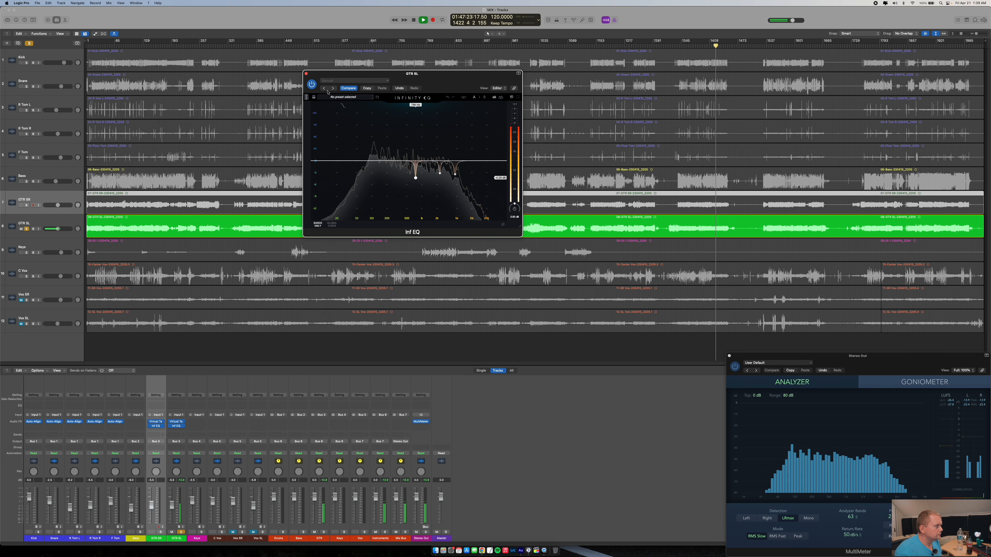
- Add two more narrow Inf EQ bands on GTR SL, sweep them, and cut about 2 dB near 2.7 kHz and 7 kHz
{"action": "left_click", "coordinate": [393, 132]}
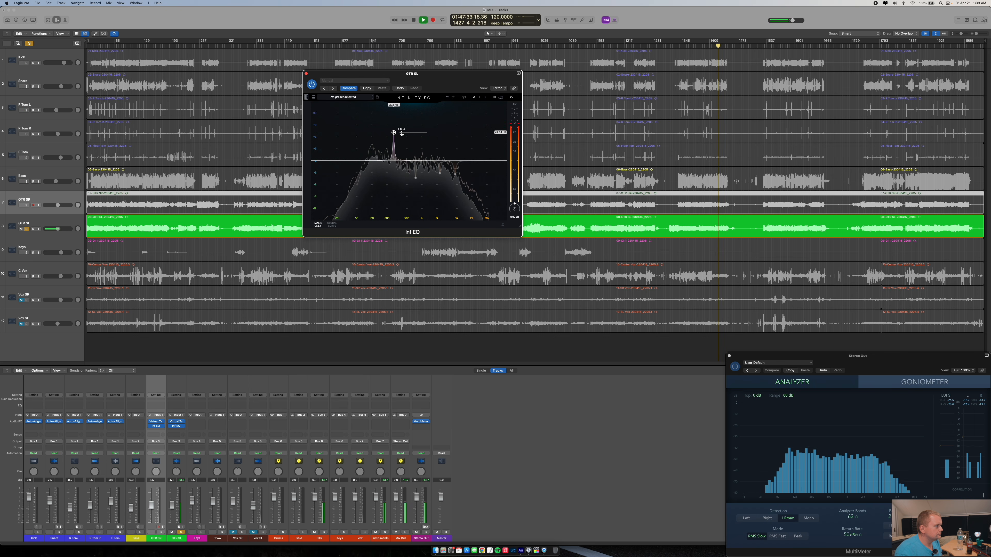
{"action": "left_click_drag", "start_coordinate": [393, 131], "coordinate": [451, 169]}
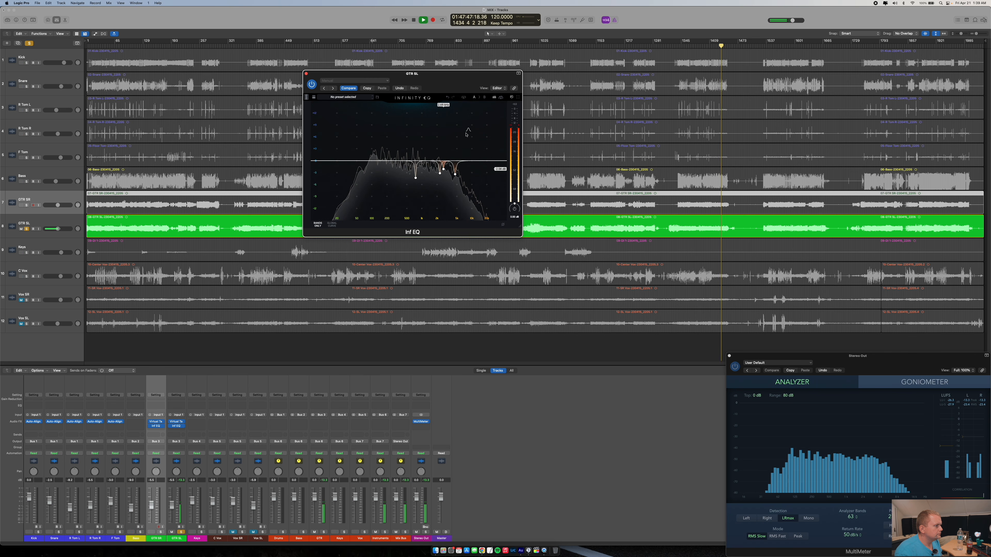
{"action": "left_click_drag", "start_coordinate": [449, 133], "coordinate": [474, 125]}
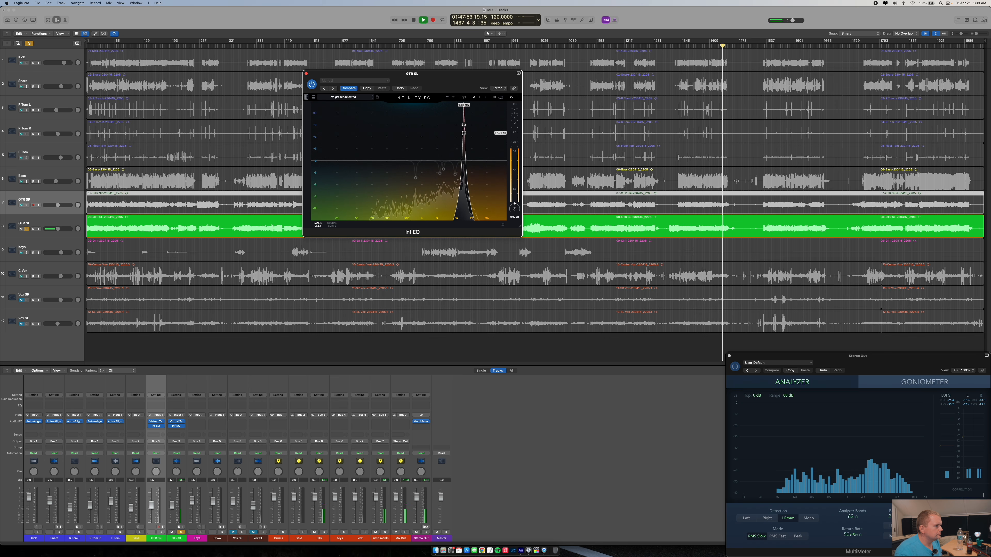
{"action": "left_click_drag", "start_coordinate": [476, 125], "coordinate": [465, 167]}
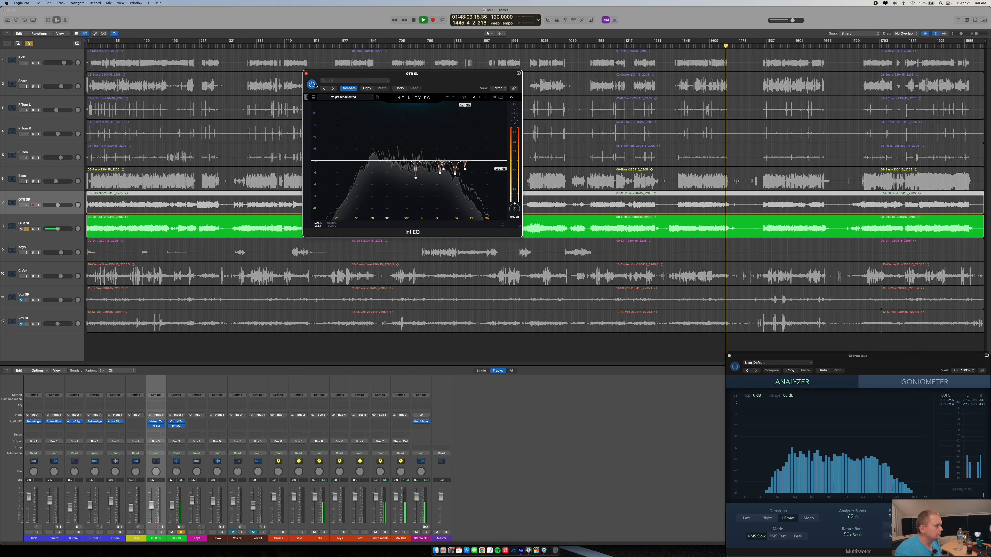
- Replay GTR SL from about bar 1395, compare Inf EQ bypassed and active, and close the plug-in
{"action": "left_click", "coordinate": [702, 48]}
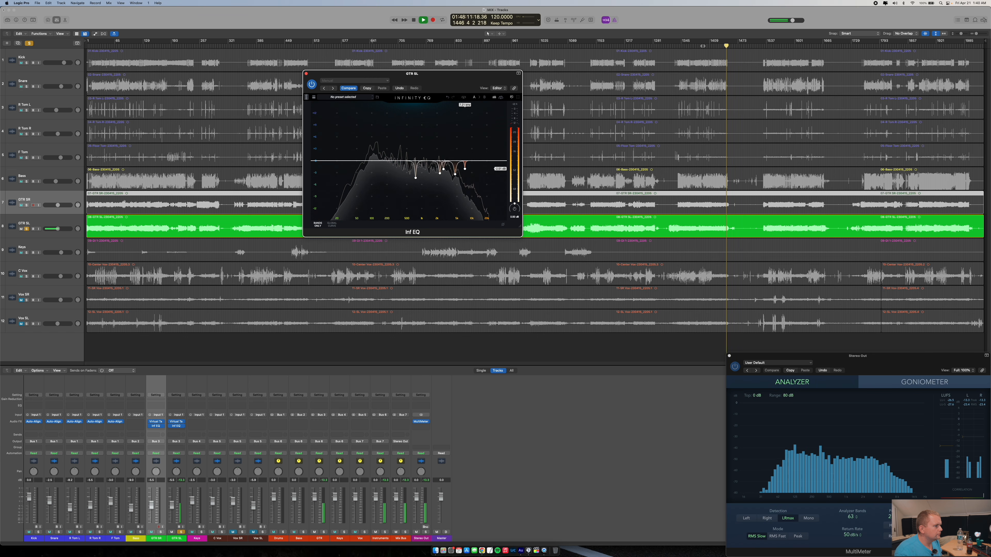
{"action": "left_click", "coordinate": [312, 84]}
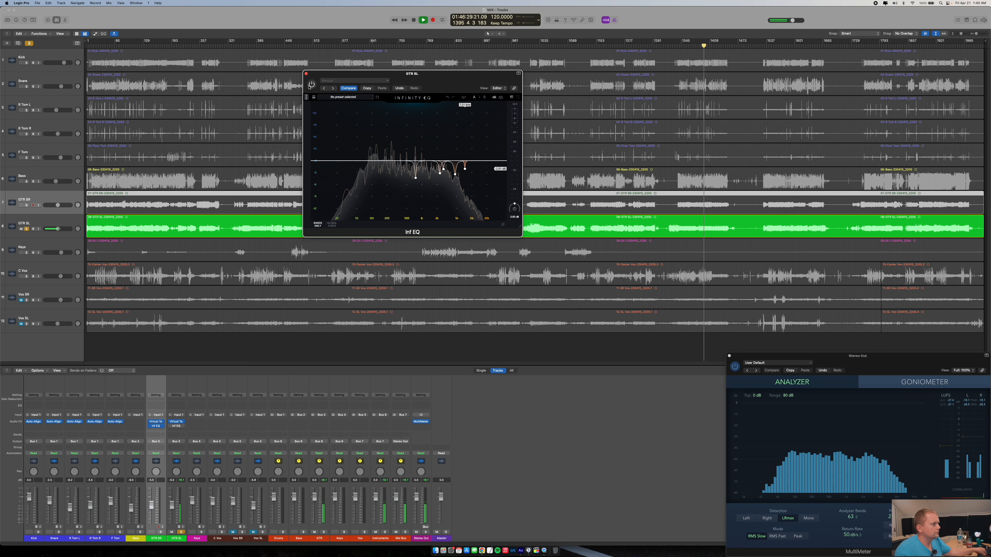
{"action": "left_click", "coordinate": [311, 84]}
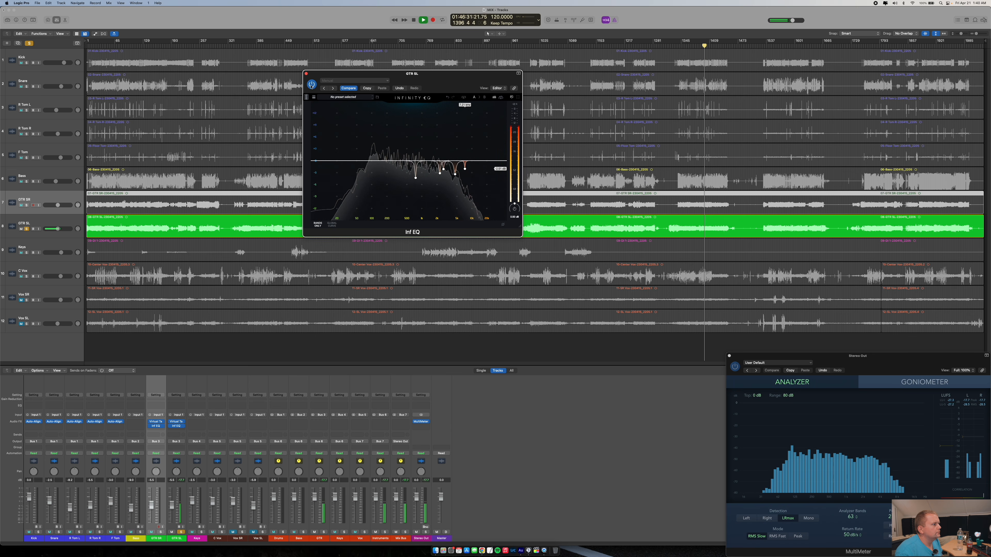
{"action": "left_click", "coordinate": [312, 86]}
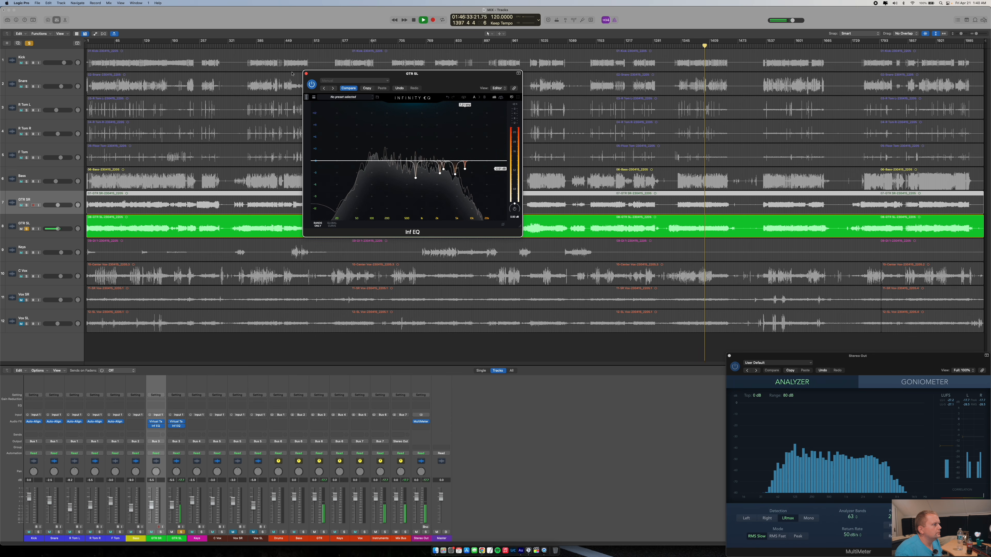
{"action": "left_click", "coordinate": [306, 73]}
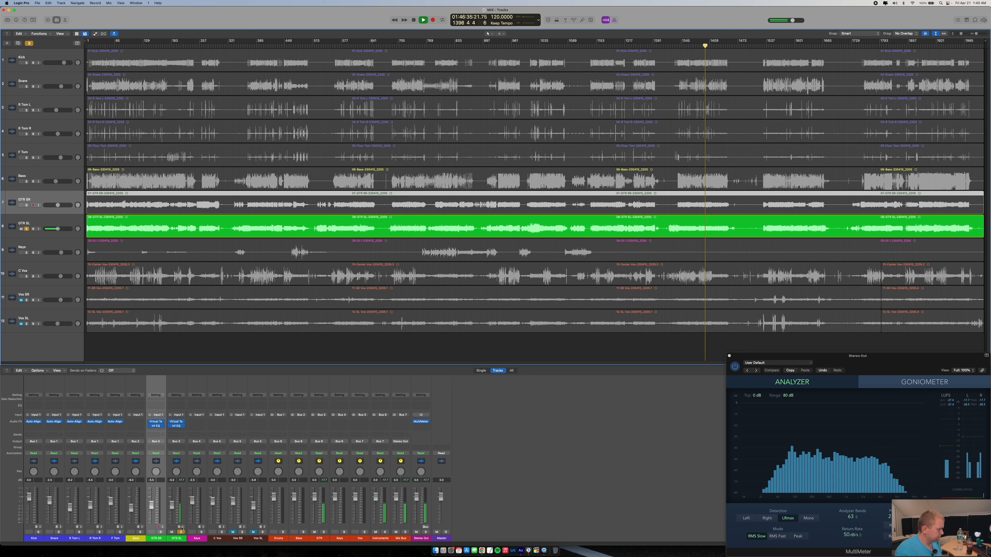
- Audition both guitars soloed together, reopen Inf EQ on GTR SR, and solo only that track from about bar 1376
{"action": "left_click", "coordinate": [161, 533]}
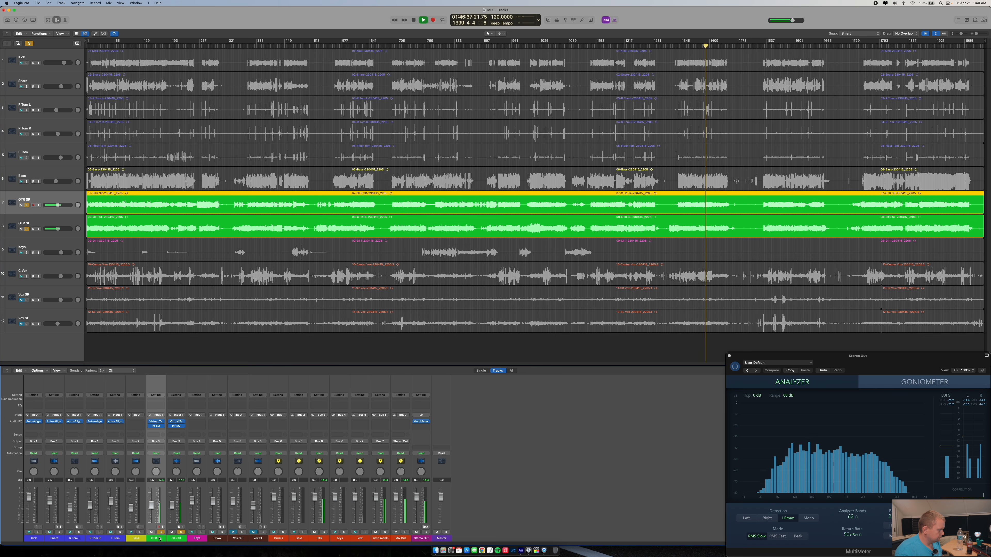
{"action": "left_click", "coordinate": [177, 539], "text": "shift"}
{"action": "mouse_move", "coordinate": [154, 429]}
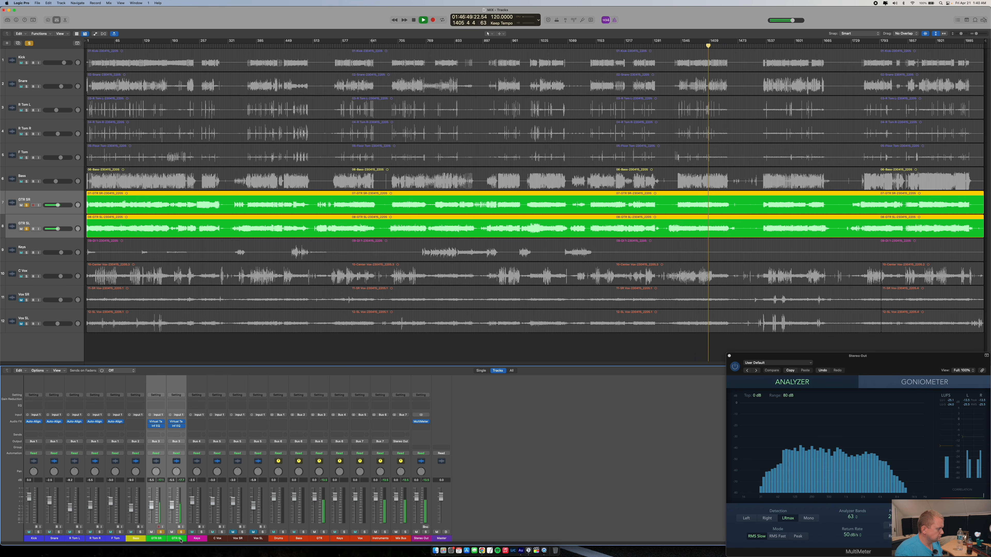
{"action": "left_click", "coordinate": [155, 466]}
{"action": "left_click", "coordinate": [149, 426]}
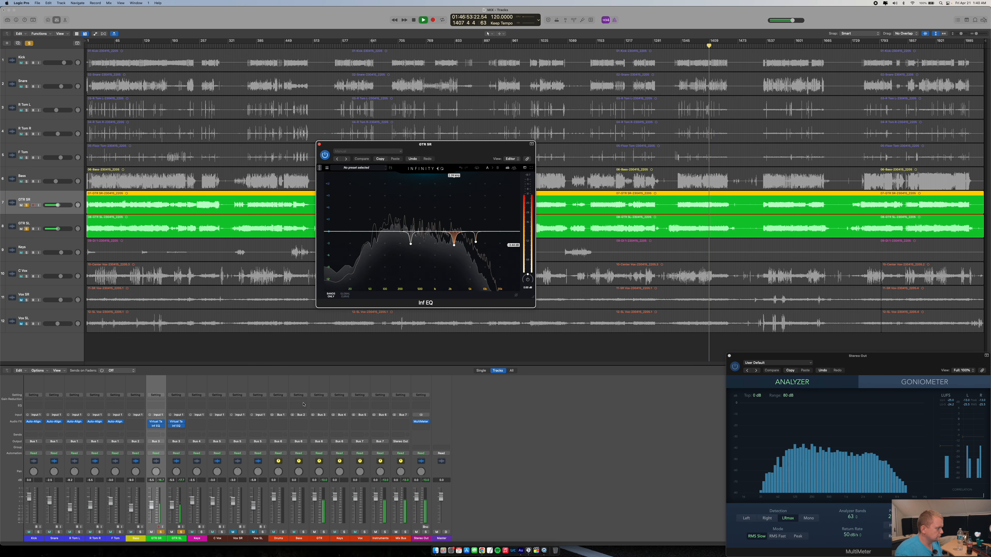
{"action": "left_click", "coordinate": [181, 533]}
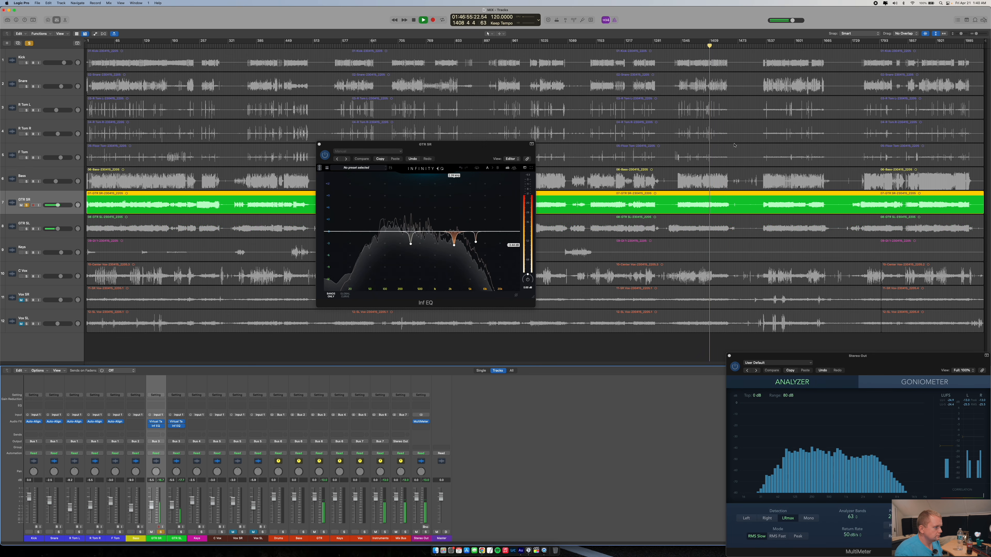
{"action": "left_click", "coordinate": [695, 46]}
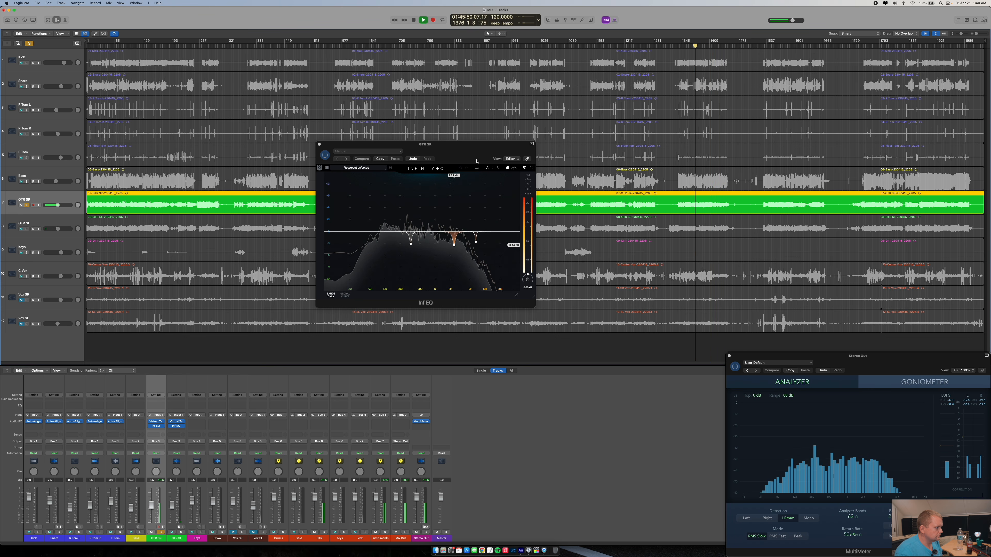
- Add a high-pass filter in Inf EQ on GTR SR and tune its cutoff to about 87 Hz
{"action": "left_click", "coordinate": [334, 256]}
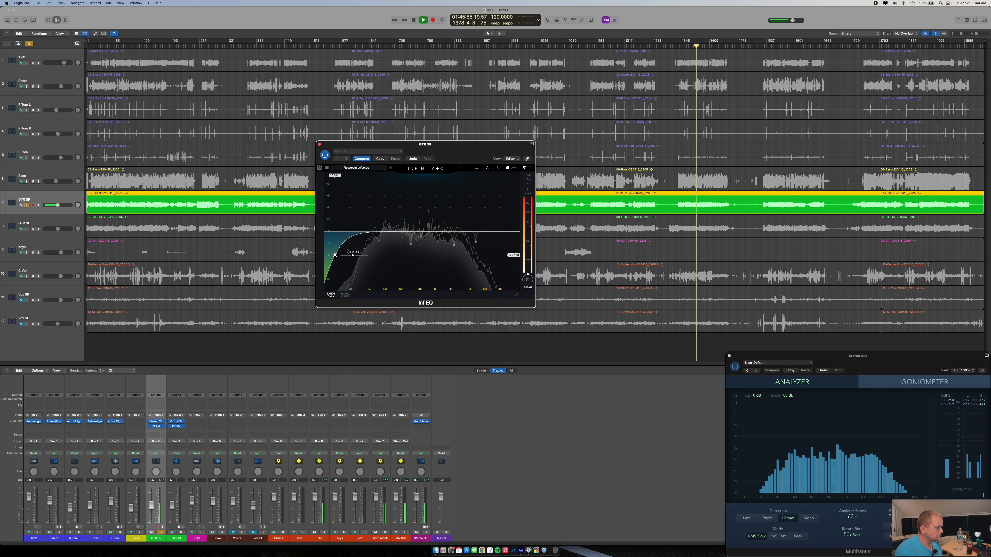
{"action": "left_click_drag", "start_coordinate": [334, 233], "coordinate": [372, 255]}
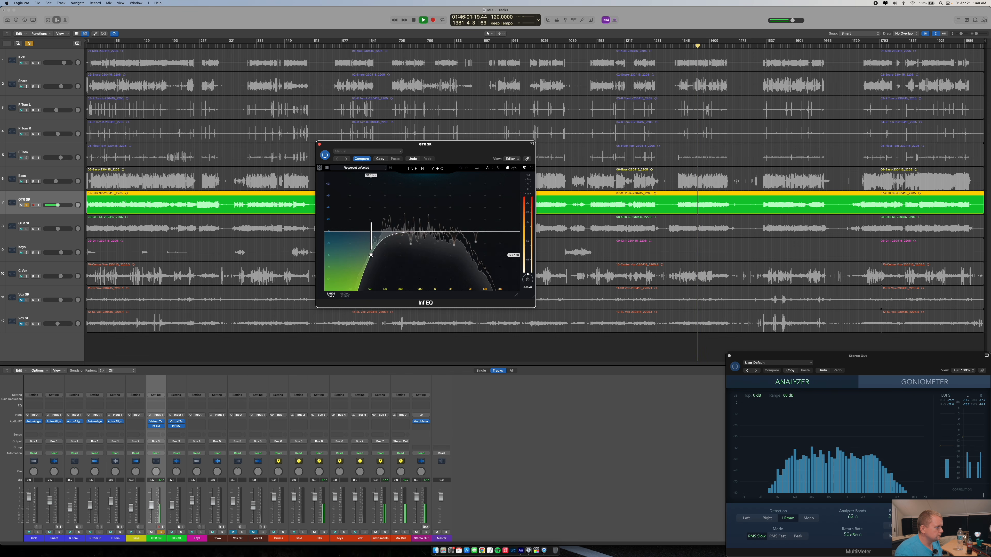
{"action": "left_click_drag", "start_coordinate": [386, 255], "coordinate": [382, 255]}
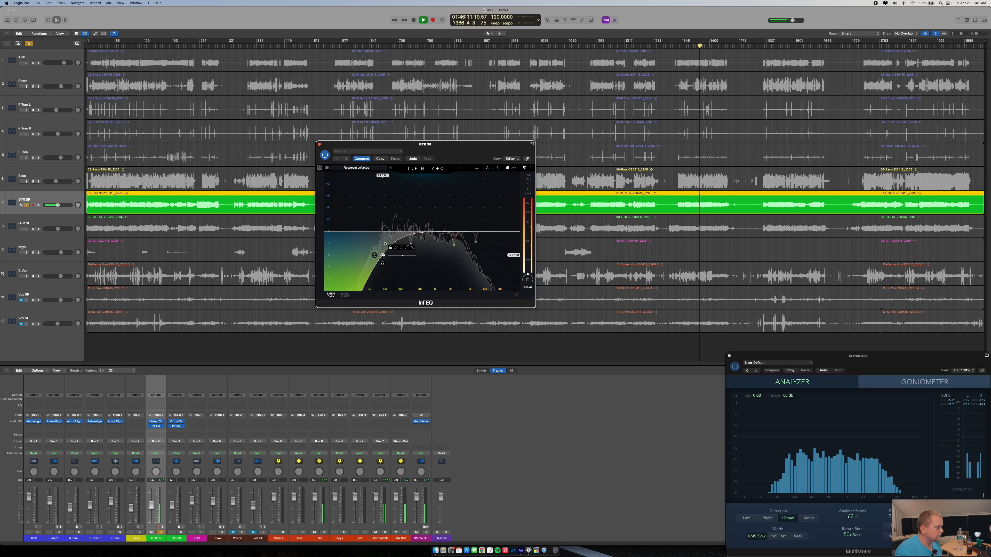
{"action": "mouse_move", "coordinate": [383, 255]}
{"action": "left_mouse_down"}
{"action": "mouse_move", "coordinate": [338, 255]}
{"action": "mouse_move", "coordinate": [381, 255]}
{"action": "left_mouse_up"}
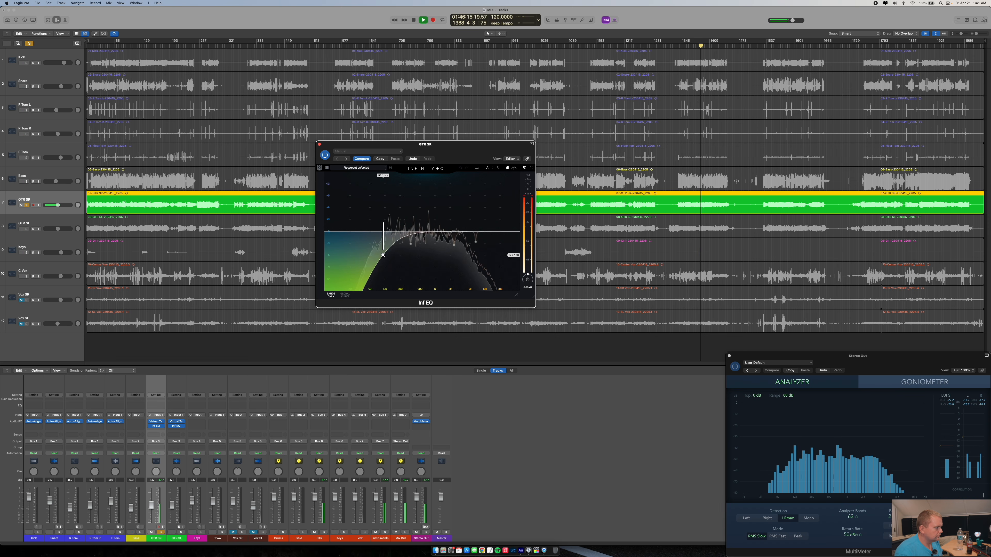
{"action": "left_click_drag", "start_coordinate": [382, 256], "coordinate": [381, 255]}
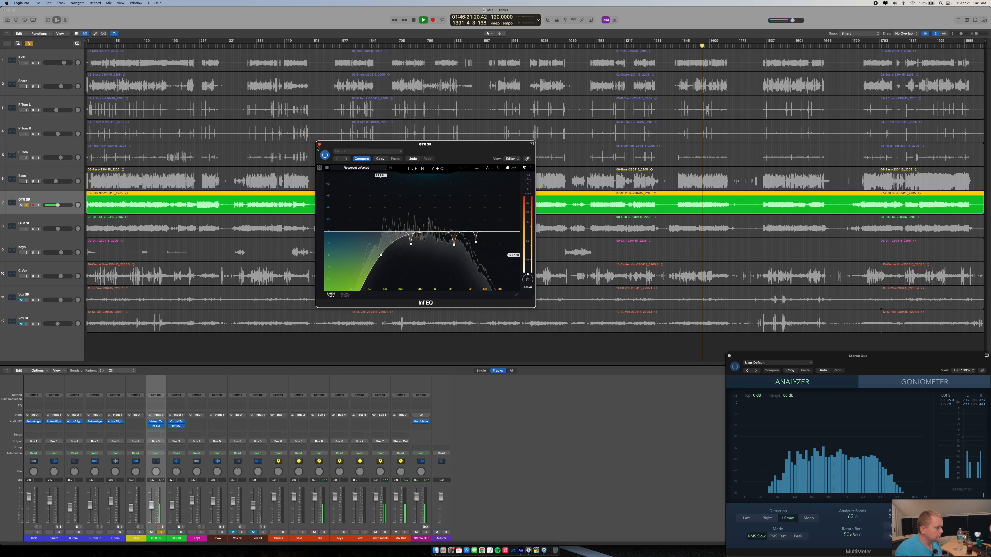
- Add a low-pass filter on GTR SR, lower its cutoff to about 6.7 kHz, and close Inf EQ
{"action": "left_click", "coordinate": [511, 245]}
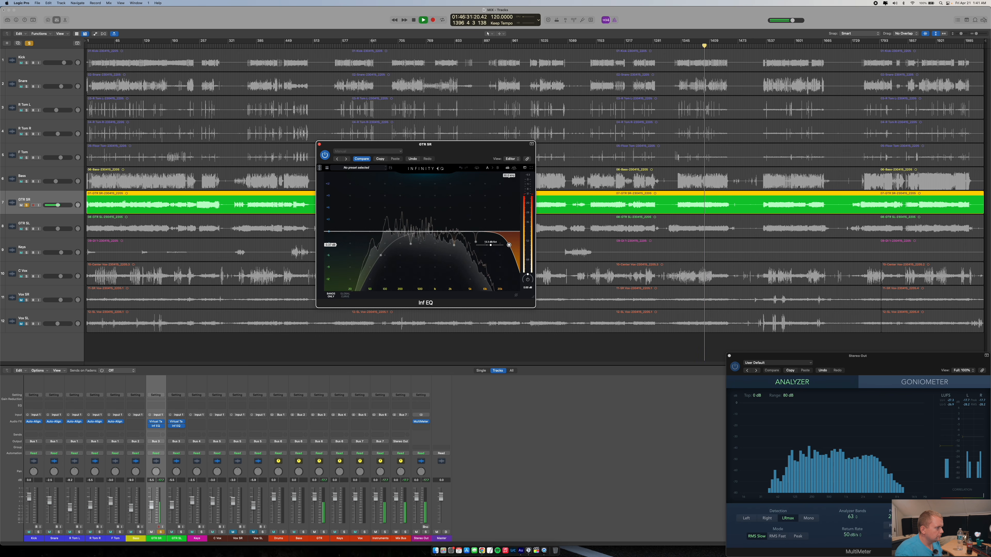
{"action": "left_click_drag", "start_coordinate": [508, 245], "coordinate": [476, 245]}
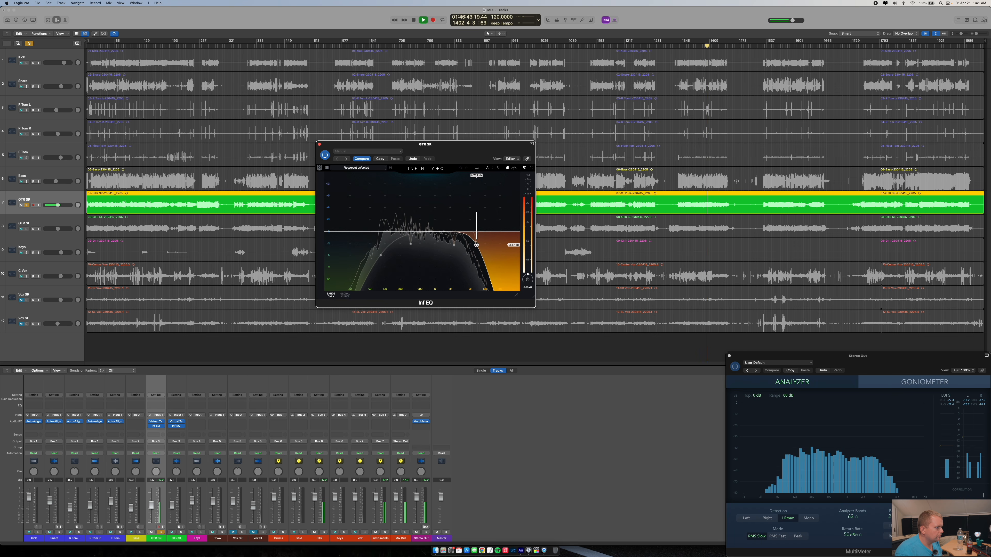
{"action": "left_click", "coordinate": [319, 144]}
- Solo GTR SL instead of GTR SR and add a high-pass filter at about 90 Hz in its Inf EQ
{"action": "left_click", "coordinate": [181, 532]}
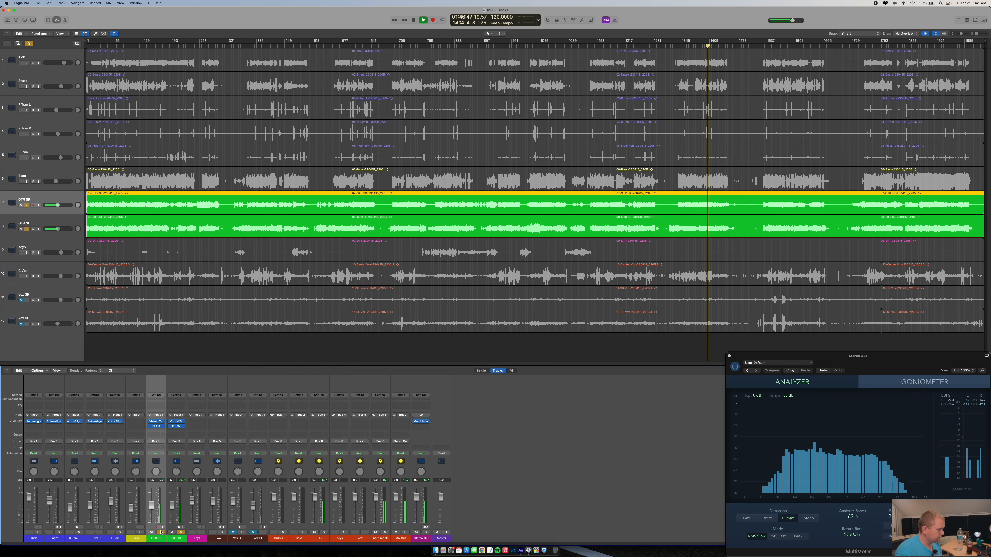
{"action": "left_click", "coordinate": [160, 532]}
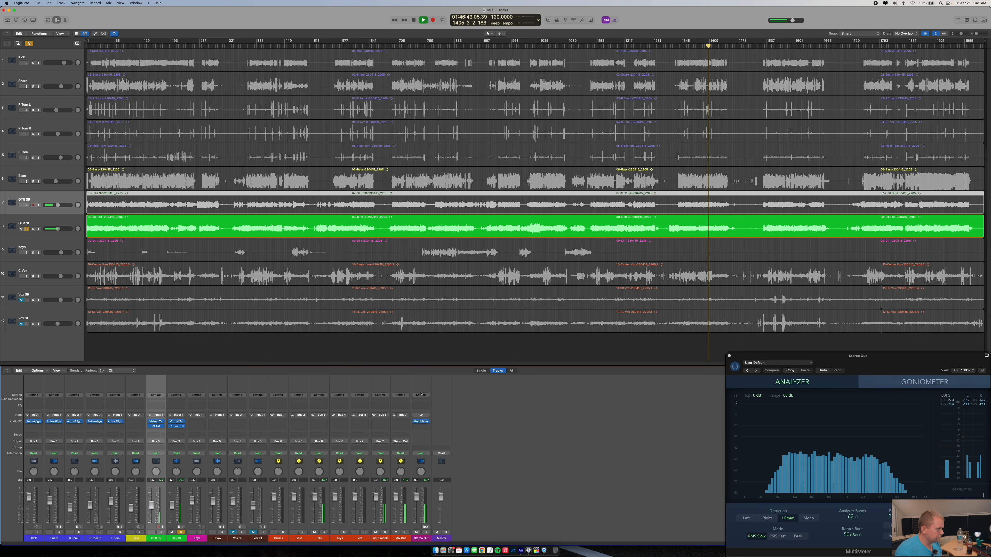
{"action": "left_click", "coordinate": [176, 426]}
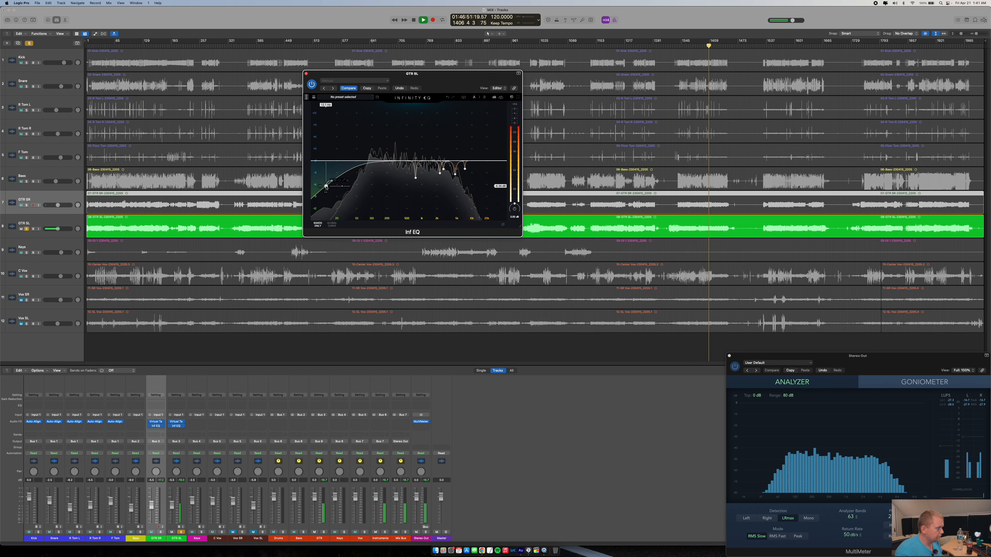
{"action": "left_click_drag", "start_coordinate": [342, 187], "coordinate": [369, 160]}
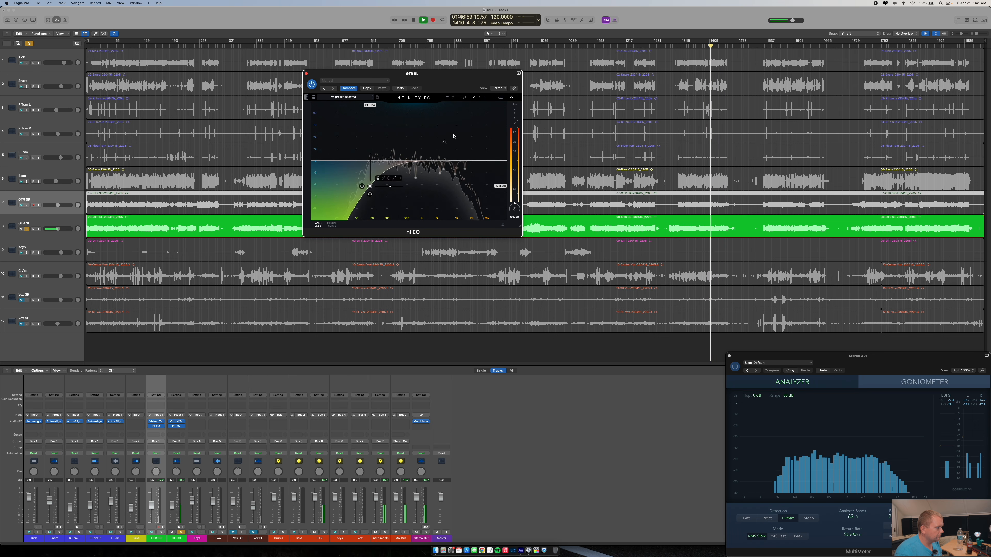
- Add a low-pass filter in Inf EQ on GTR SL, steepen its slope, and set the cutoff to about 10.4 kHz
{"action": "double_click", "coordinate": [492, 194]}
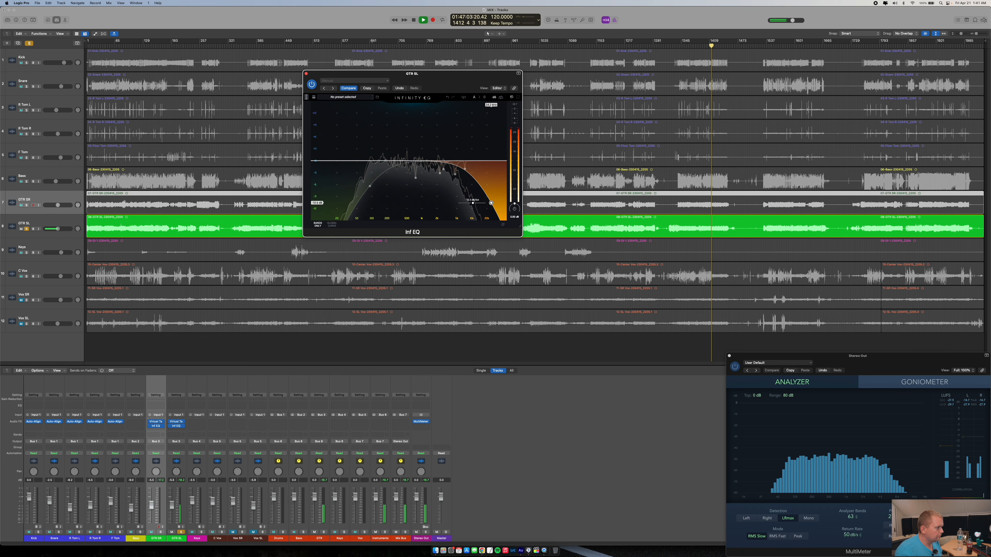
{"action": "left_click_drag", "start_coordinate": [491, 179], "coordinate": [496, 180]}
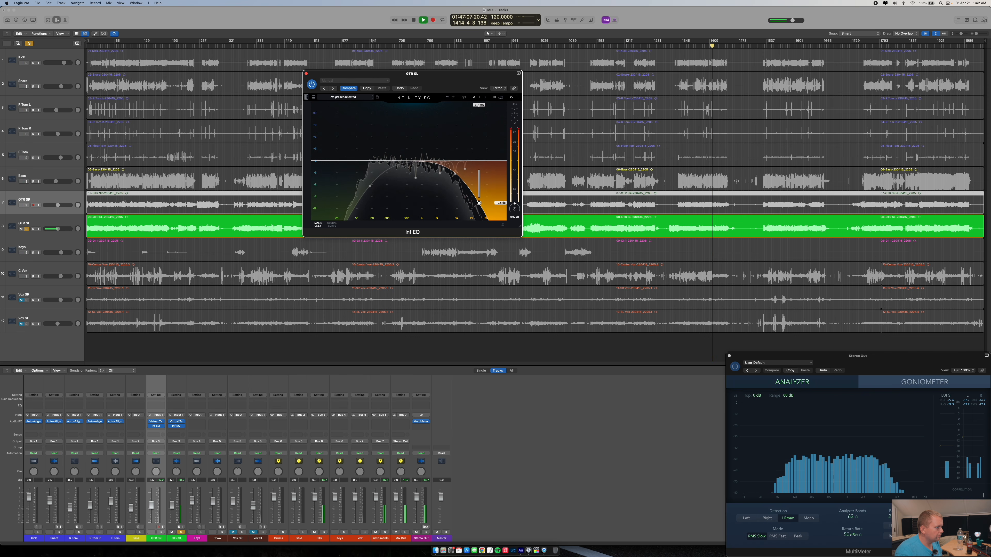
{"action": "left_click_drag", "start_coordinate": [496, 179], "coordinate": [485, 180]}
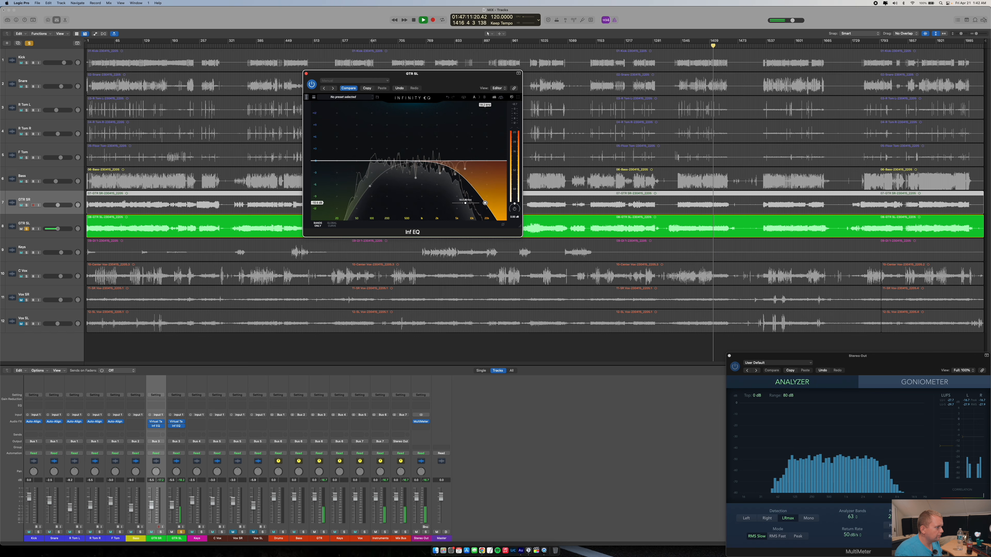
{"action": "mouse_move", "coordinate": [485, 184]}
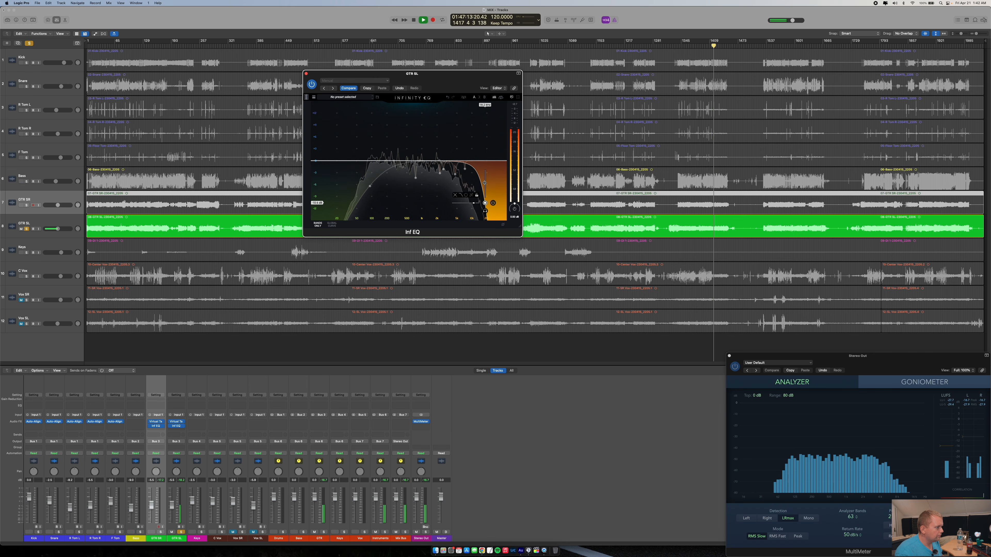
{"action": "left_click_drag", "start_coordinate": [484, 183], "coordinate": [472, 183]}
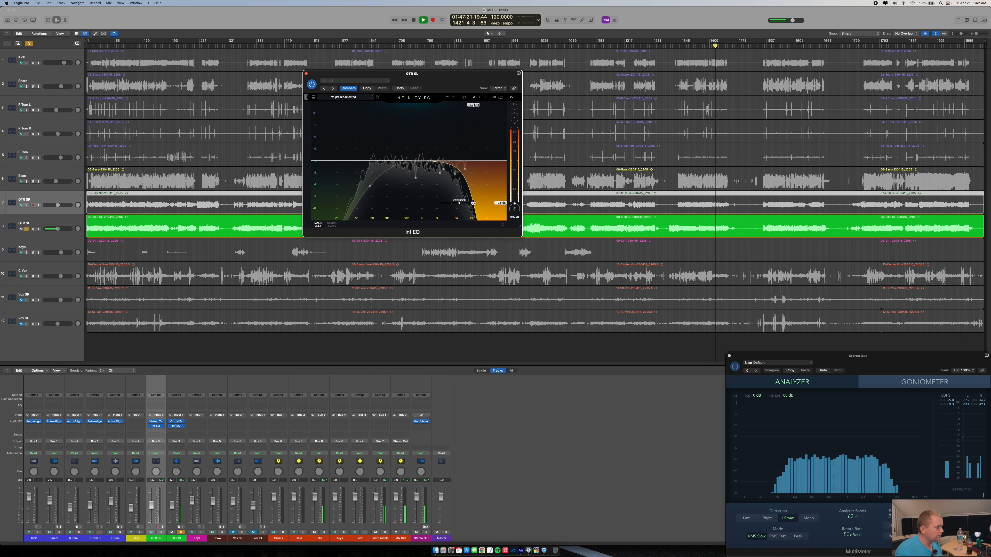
{"action": "mouse_move", "coordinate": [470, 188]}
{"action": "left_mouse_down"}
{"action": "mouse_move", "coordinate": [466, 203]}
{"action": "mouse_move", "coordinate": [495, 203]}
{"action": "mouse_move", "coordinate": [473, 203]}
{"action": "left_mouse_up"}
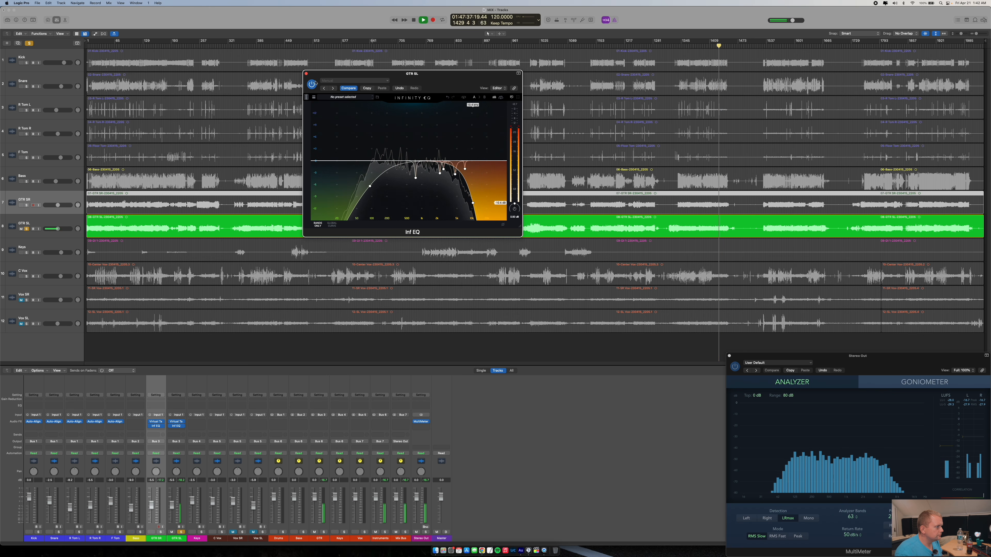
- Close Inf EQ on GTR SL, solo GTR SR alongside it, and briefly reopen GTR SL's Inf EQ to check its curve
{"action": "left_click", "coordinate": [307, 74]}
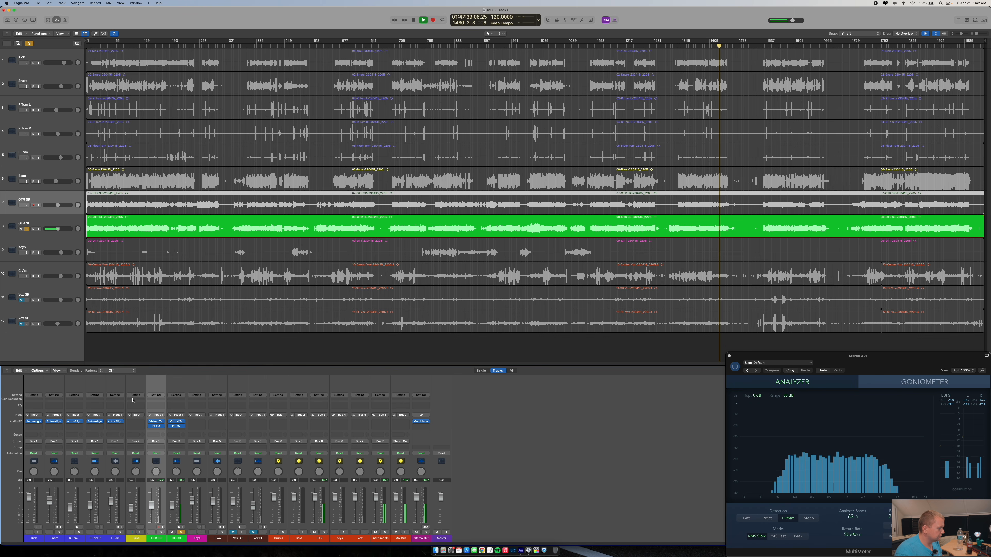
{"action": "left_click", "coordinate": [160, 532]}
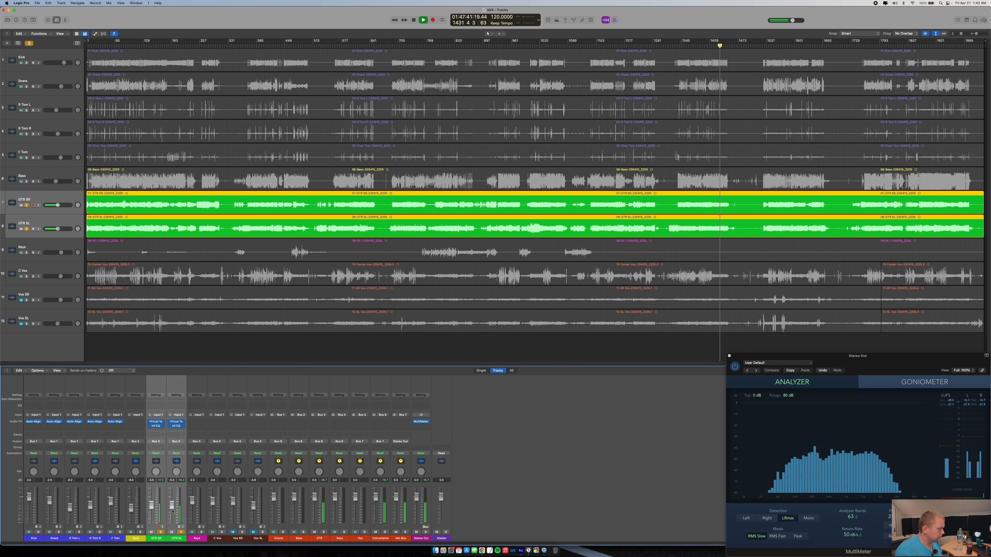
{"action": "mouse_move", "coordinate": [176, 426]}
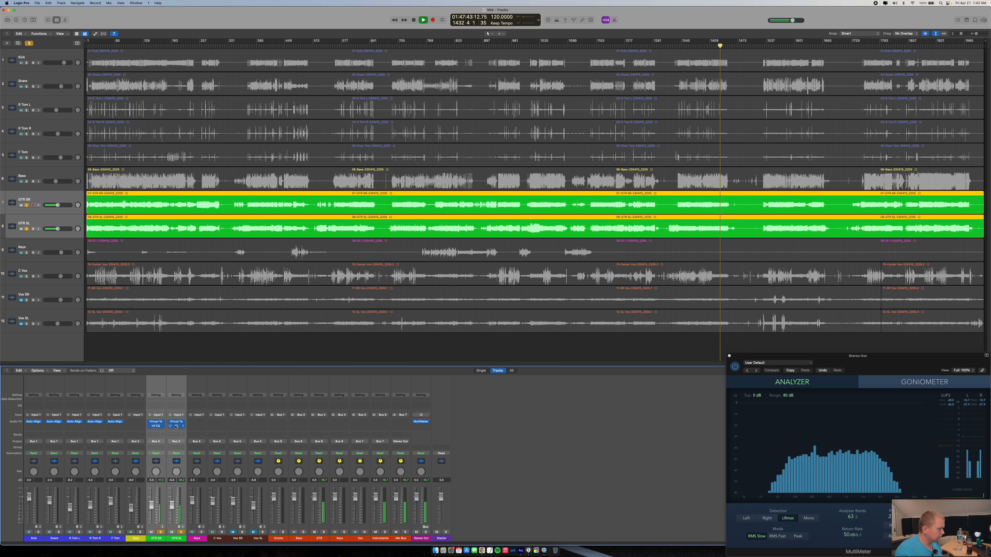
{"action": "left_click", "coordinate": [176, 426]}
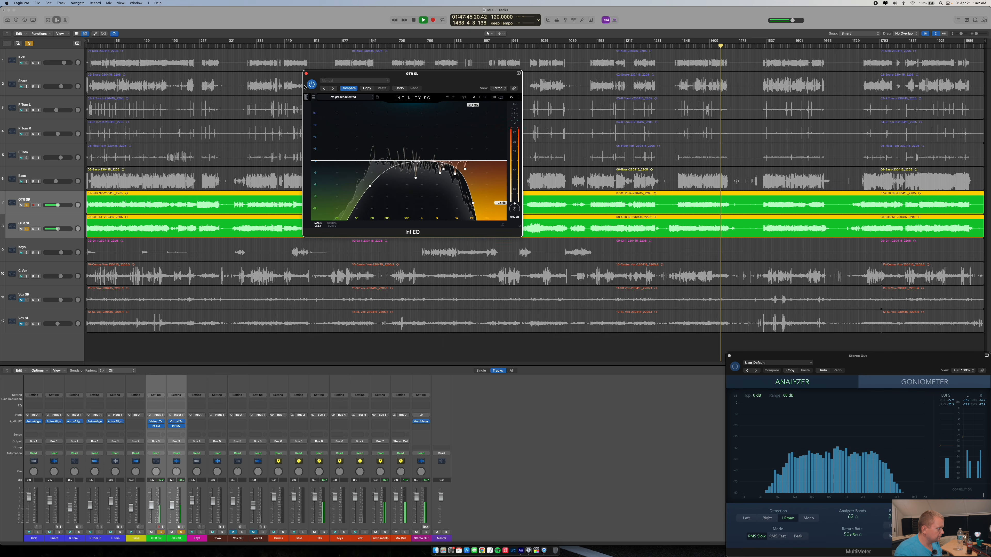
{"action": "left_click", "coordinate": [176, 427]}
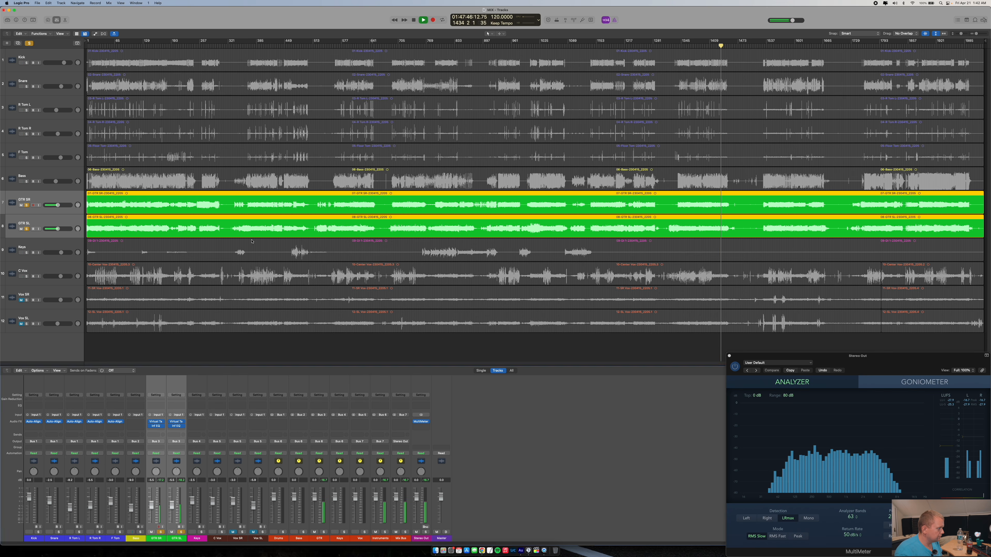
- Compare the soloed guitars with their Inf EQ inserts bypassed and enabled, replaying the passage from about bar 1367
{"action": "left_click", "coordinate": [170, 427]}
{"action": "left_click", "coordinate": [170, 427]}
{"action": "left_click", "coordinate": [169, 426]}
{"action": "left_click", "coordinate": [170, 427]}
{"action": "left_click", "coordinate": [169, 427]}
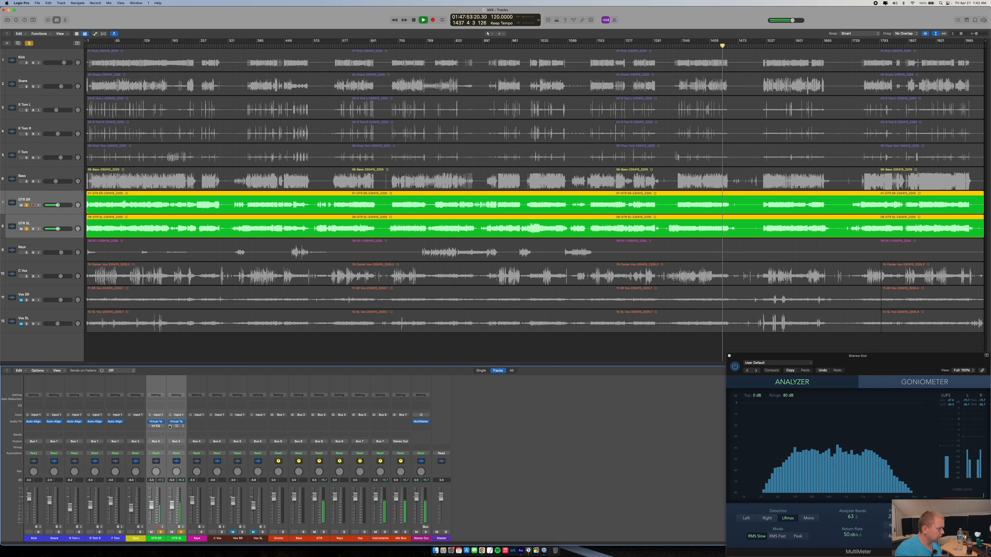
{"action": "left_click", "coordinate": [170, 427]}
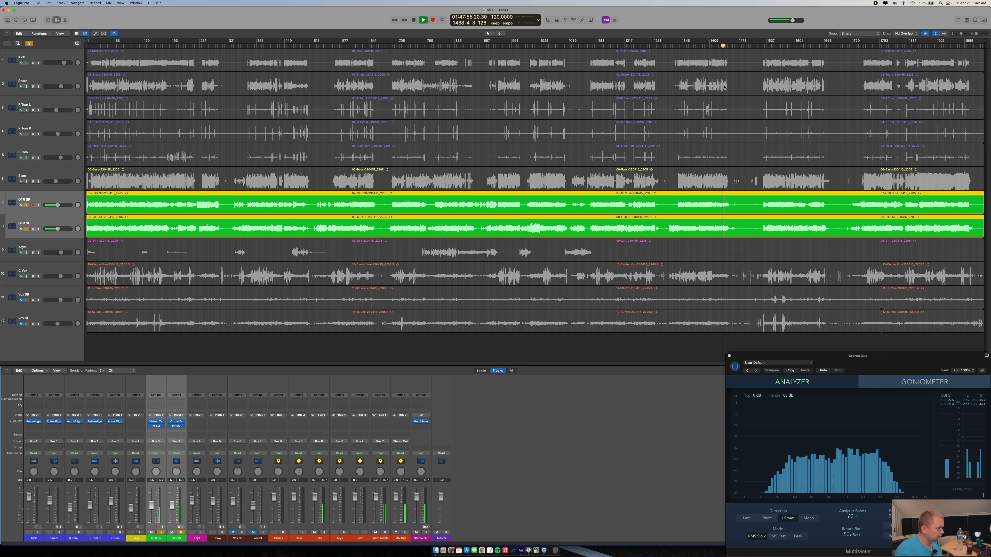
{"action": "left_click", "coordinate": [691, 44]}
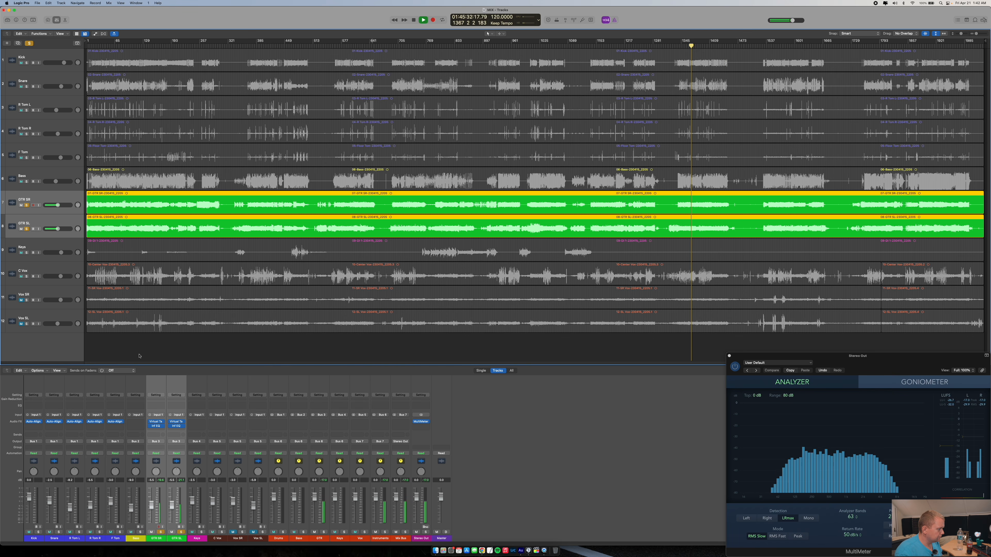
{"action": "left_click", "coordinate": [170, 427]}
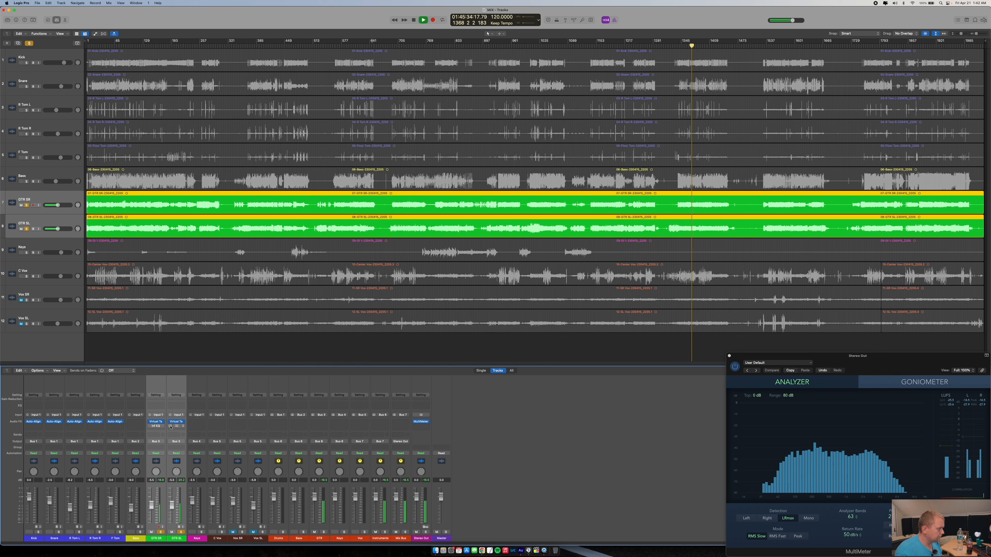
{"action": "left_click", "coordinate": [170, 426]}
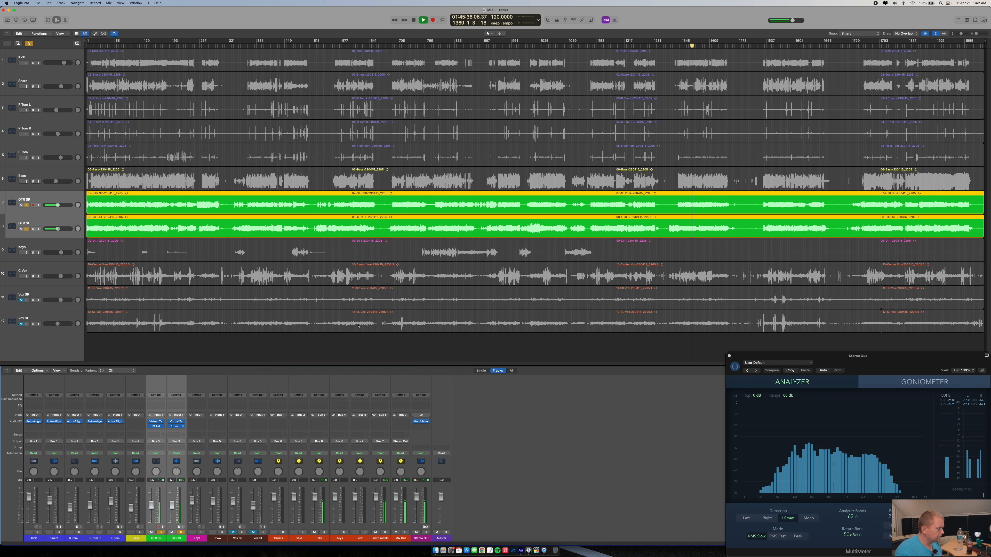
- Raise the low-pass cutoff and lower the high-pass cutoff slightly in GTR SL's Inf EQ, and close it
{"action": "left_click", "coordinate": [176, 426]}
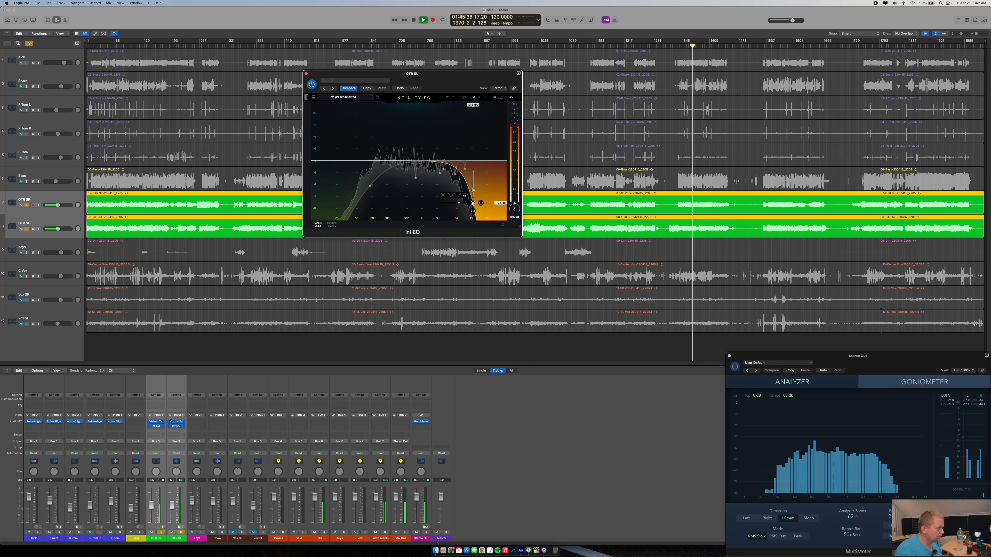
{"action": "left_click_drag", "start_coordinate": [472, 190], "coordinate": [480, 189]}
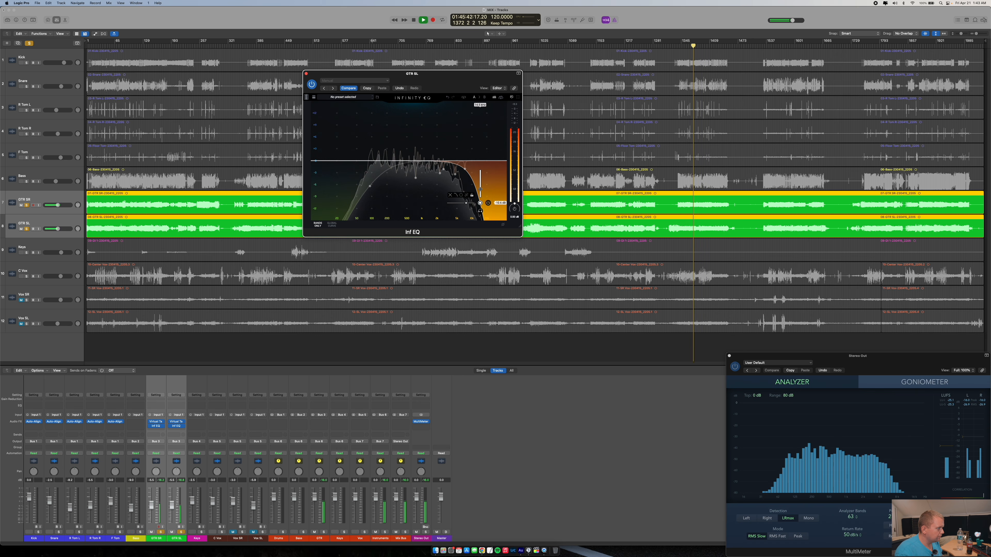
{"action": "mouse_move", "coordinate": [370, 174]}
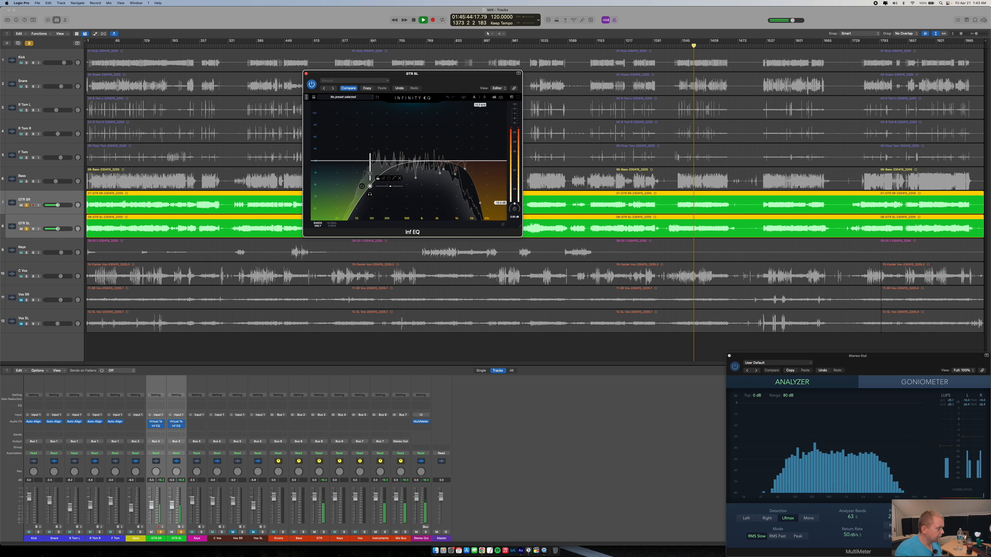
{"action": "left_click_drag", "start_coordinate": [370, 174], "coordinate": [365, 174]}
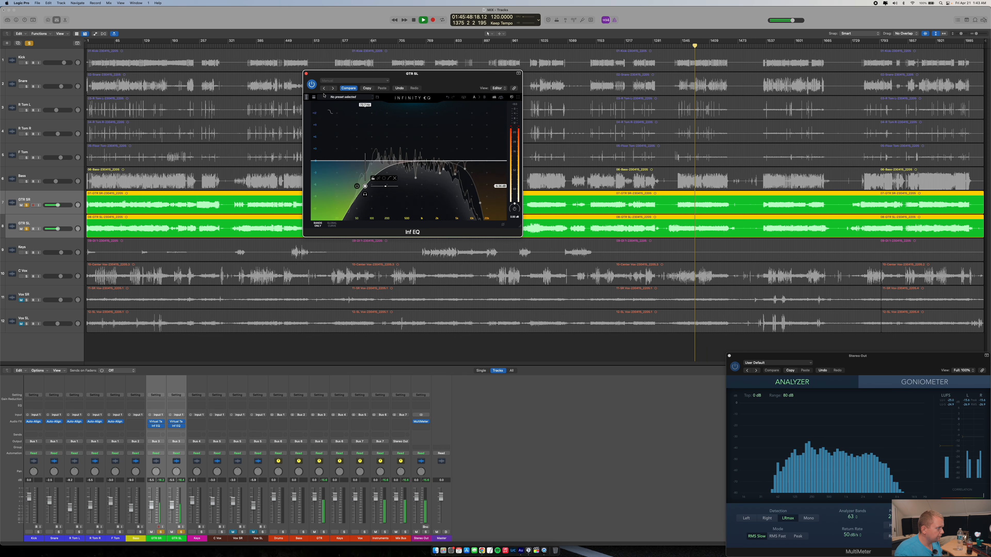
{"action": "left_click", "coordinate": [170, 425]}
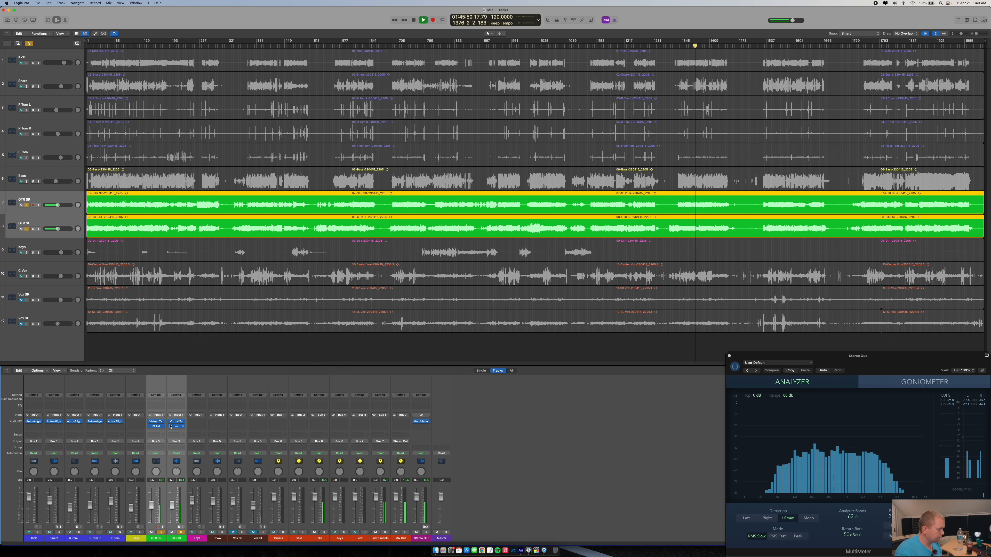
- Raise the low-pass cutoff slightly and lower the high-pass cutoff in GTR SR's Inf EQ, and close it
{"action": "left_click", "coordinate": [156, 426]}
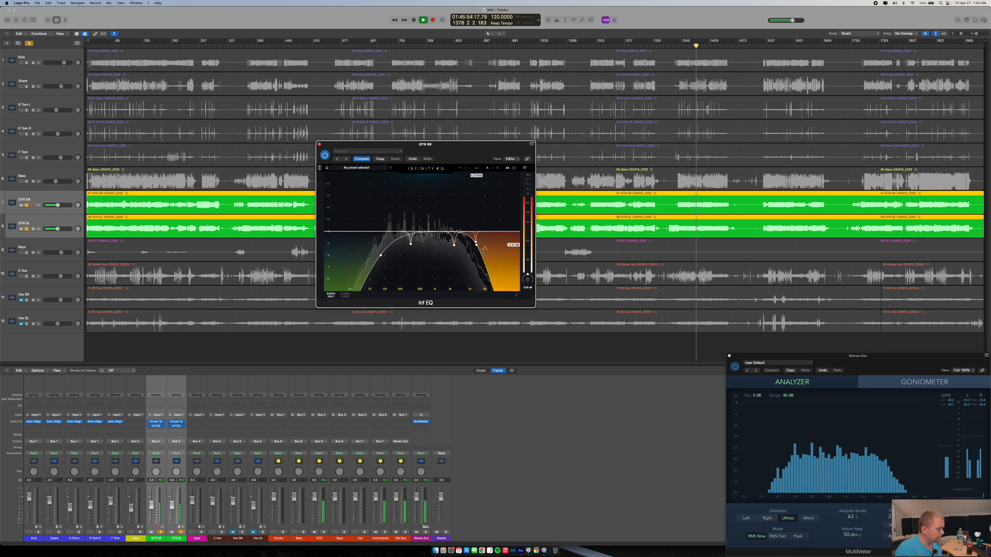
{"action": "mouse_move", "coordinate": [476, 244]}
{"action": "left_click_drag", "start_coordinate": [476, 231], "coordinate": [481, 231]}
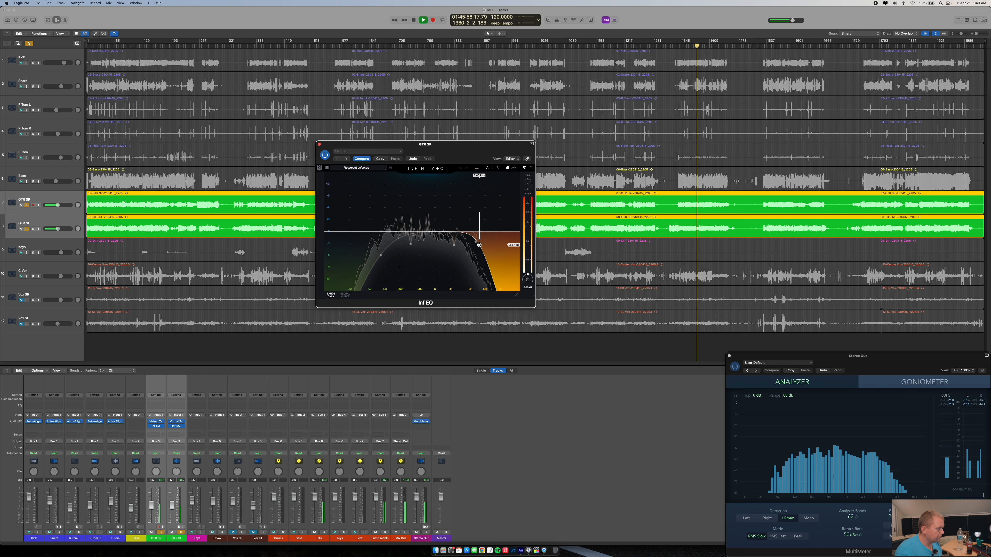
{"action": "mouse_move", "coordinate": [366, 252]}
{"action": "left_click_drag", "start_coordinate": [381, 256], "coordinate": [371, 255]}
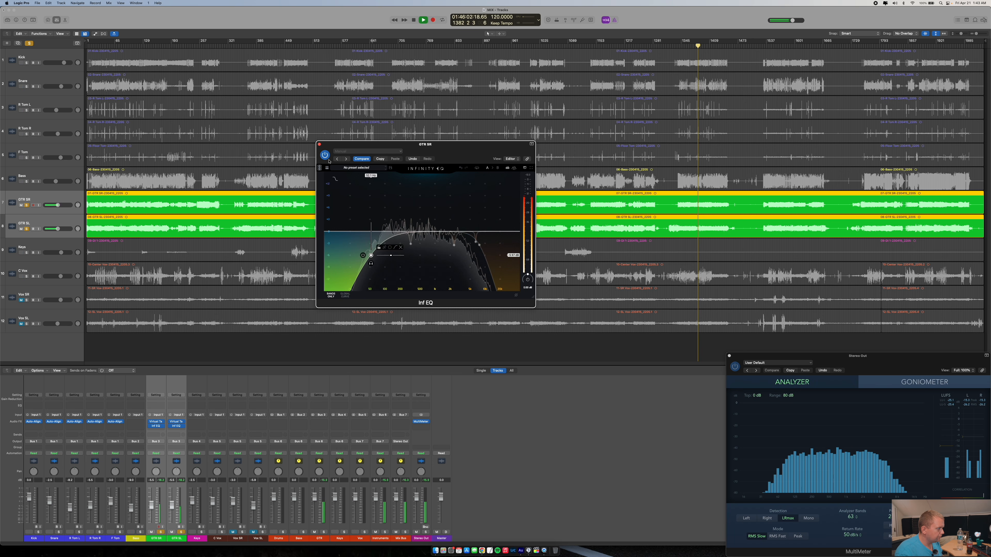
{"action": "key", "text": "super+w"}
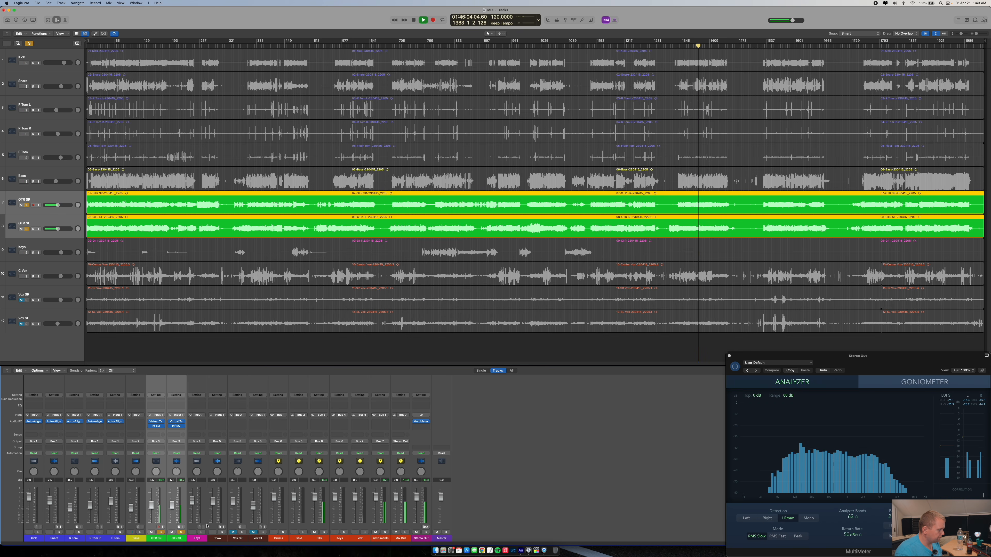
- Unsolo both guitar channels to play the full mix and mute the Vox bus
{"action": "left_click", "coordinate": [181, 532]}
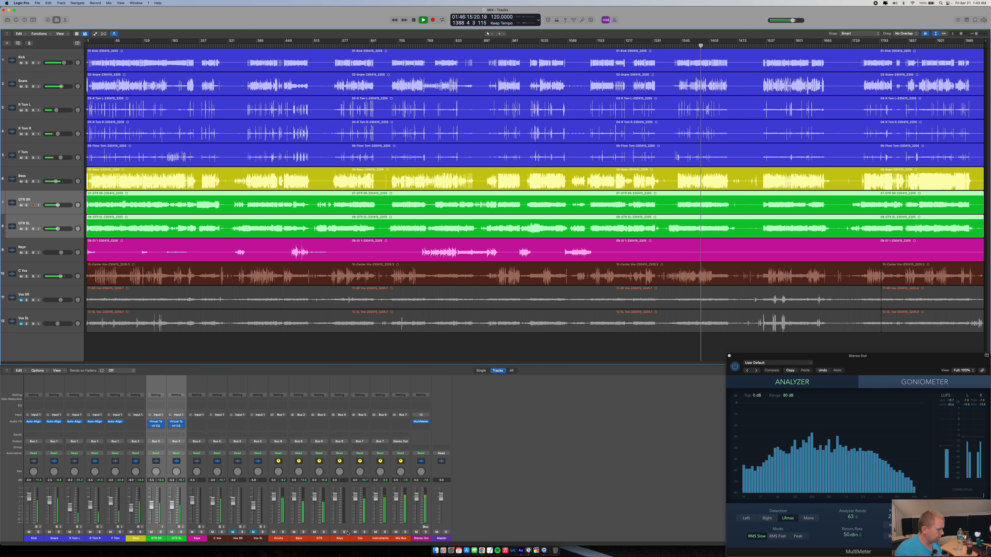
{"action": "left_click", "coordinate": [355, 532]}
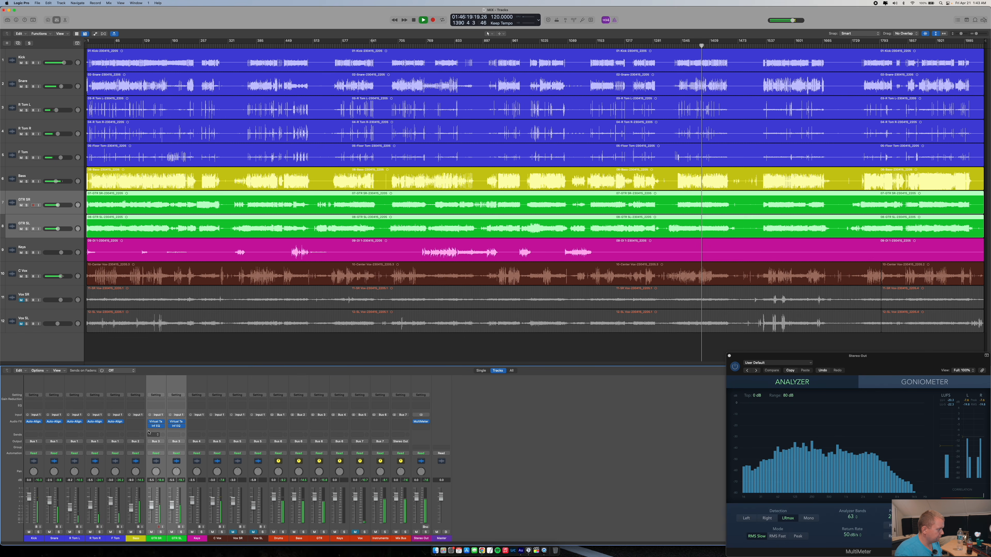
- Compare GTR SR in the full mix with its Inf EQ bypassed and active, and close the EQ
{"action": "mouse_move", "coordinate": [150, 428]}
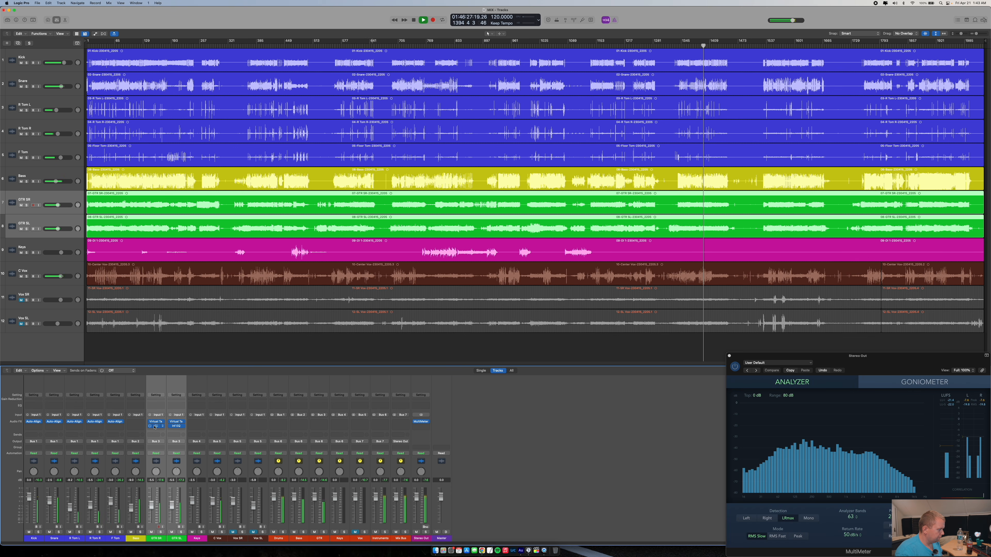
{"action": "left_click", "coordinate": [155, 426]}
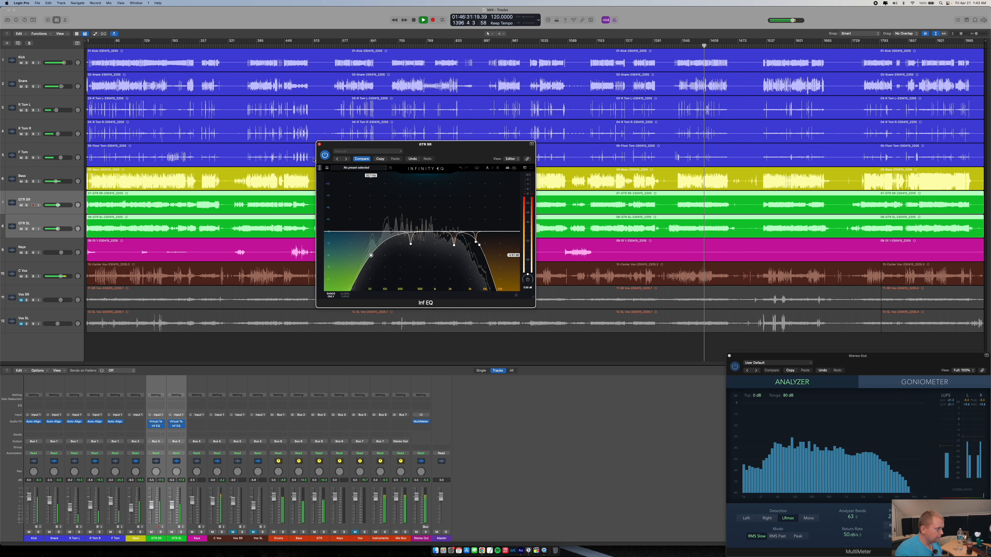
{"action": "left_click", "coordinate": [325, 155]}
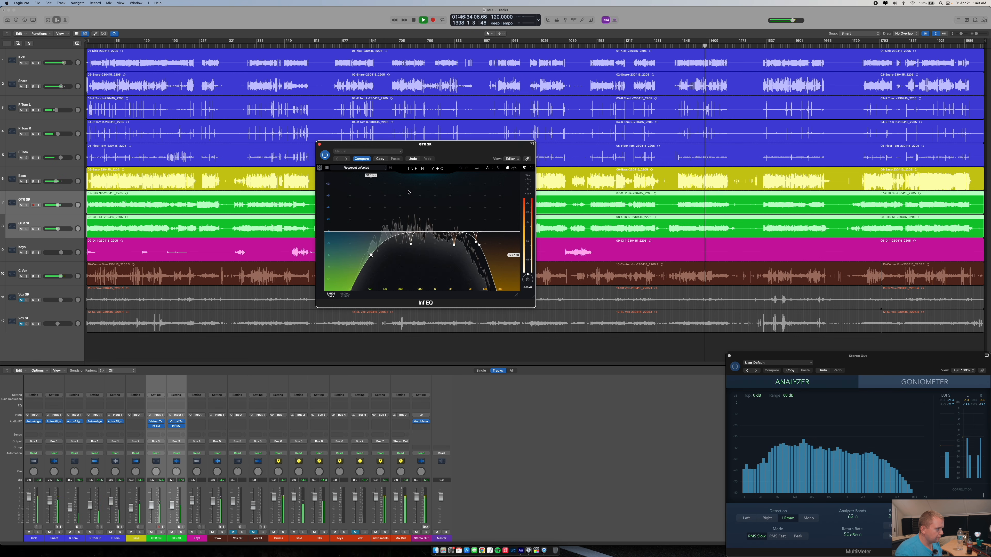
{"action": "left_click", "coordinate": [527, 281]}
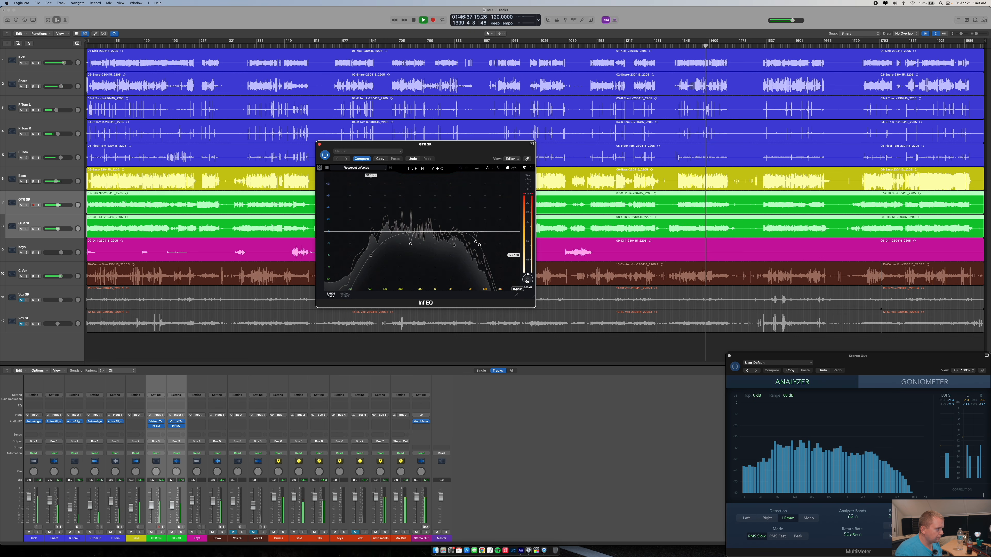
{"action": "left_click", "coordinate": [527, 280]}
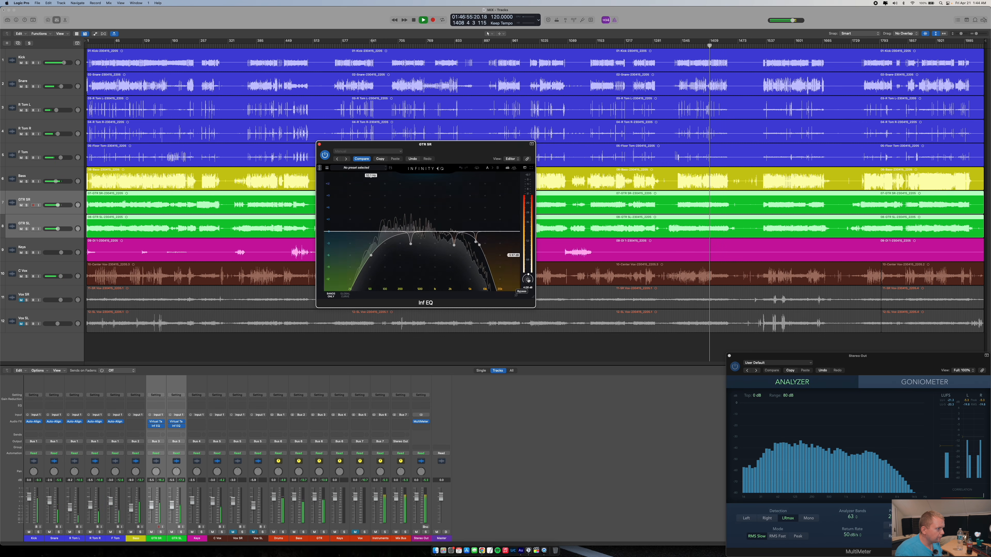
{"action": "left_click", "coordinate": [319, 144]}
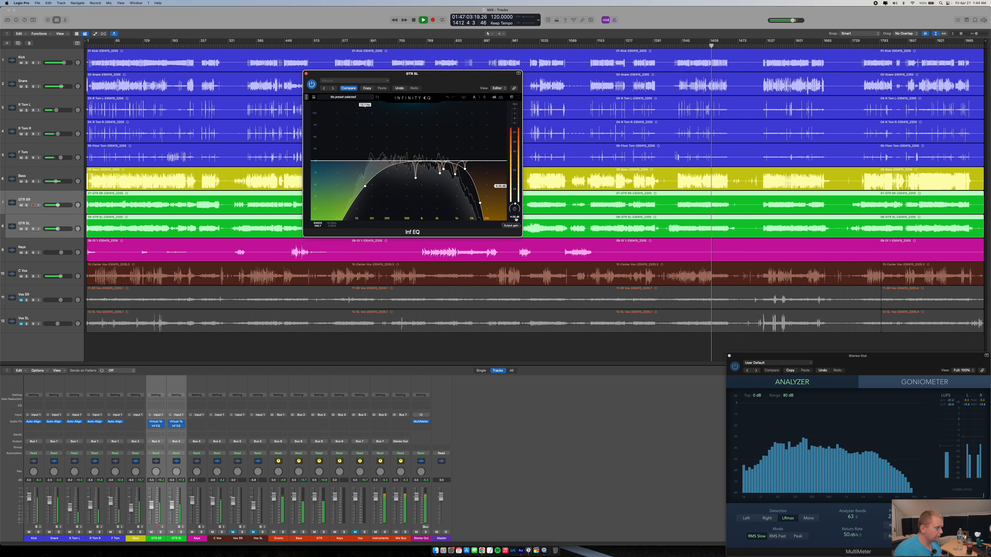
- Compare GTR SL in the mix with its Inf EQ bypassed and active, both in the plugin and on its channel insert
{"action": "left_click", "coordinate": [515, 210]}
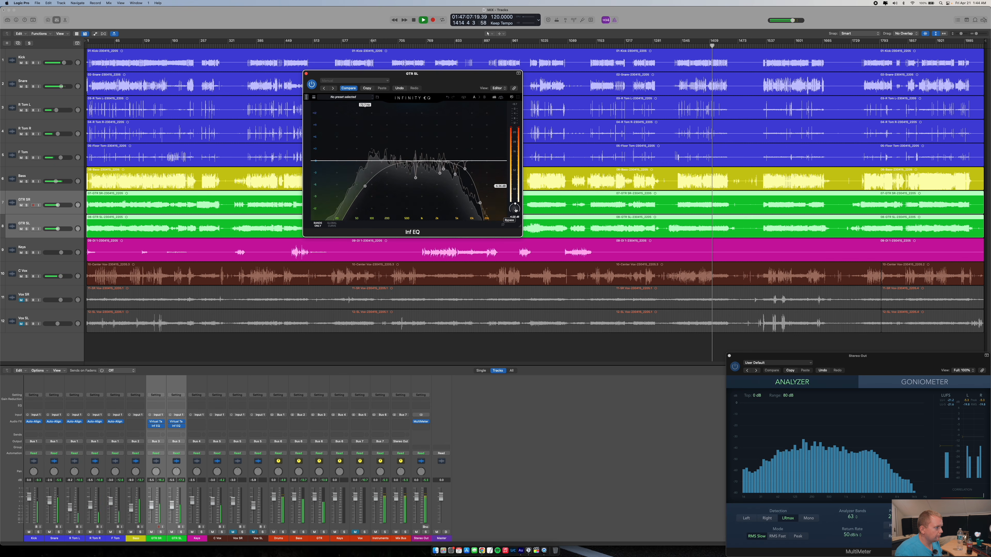
{"action": "left_click", "coordinate": [516, 210]}
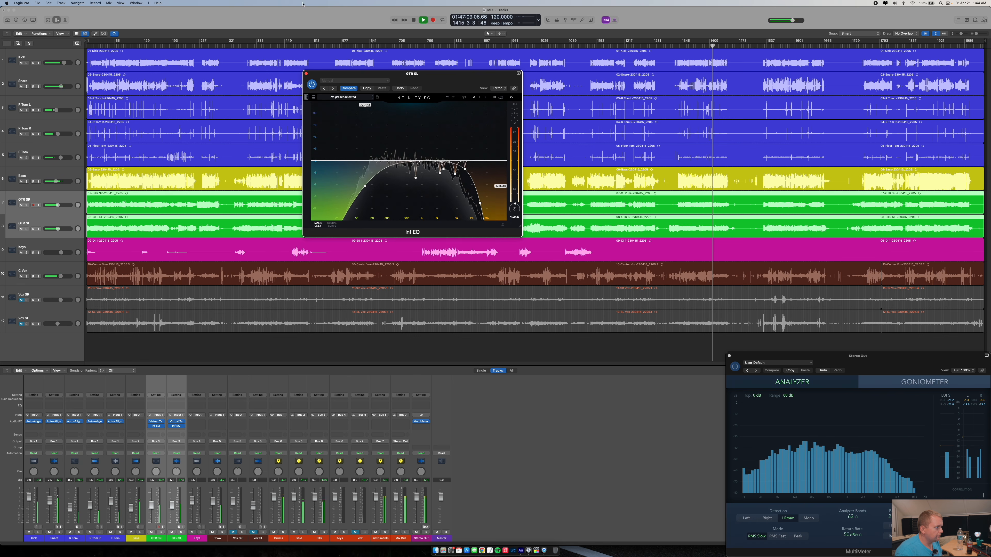
{"action": "left_click", "coordinate": [306, 73]}
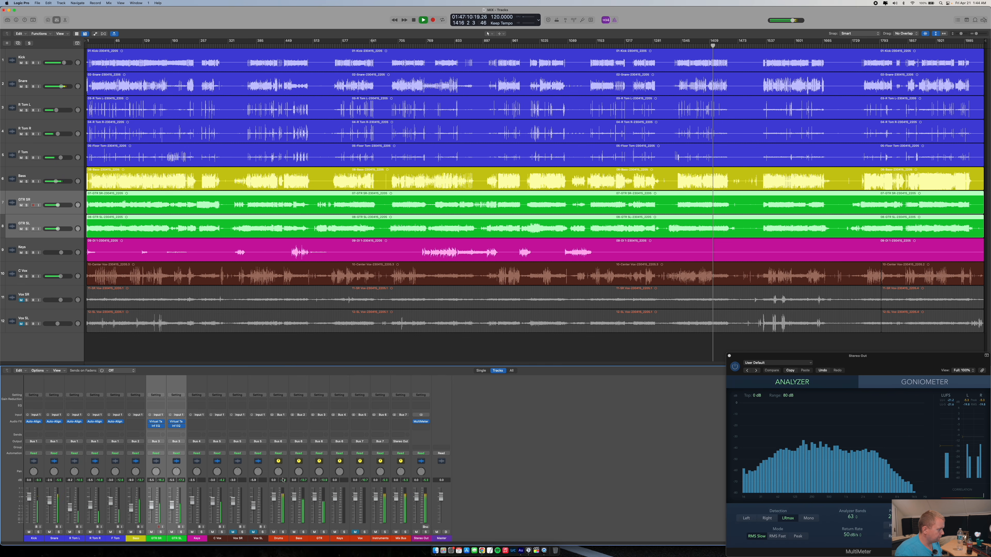
{"action": "left_click", "coordinate": [171, 427]}
{"action": "left_click", "coordinate": [170, 427]}
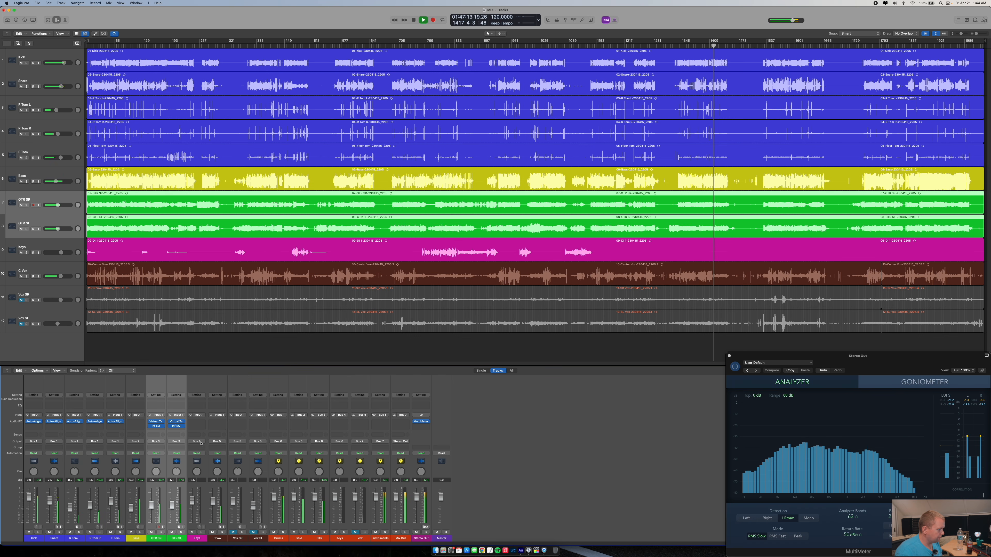
- Return the playhead to about bar 1367, stop playback, and review the EQ curve in GTR SR's Inf EQ before closing it
{"action": "left_click", "coordinate": [689, 46]}
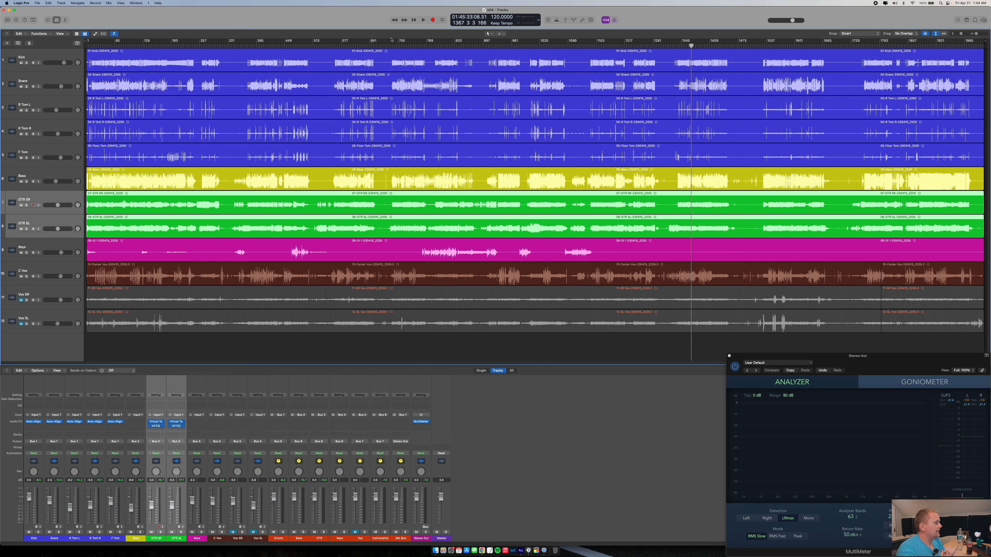
{"action": "left_click", "coordinate": [156, 425]}
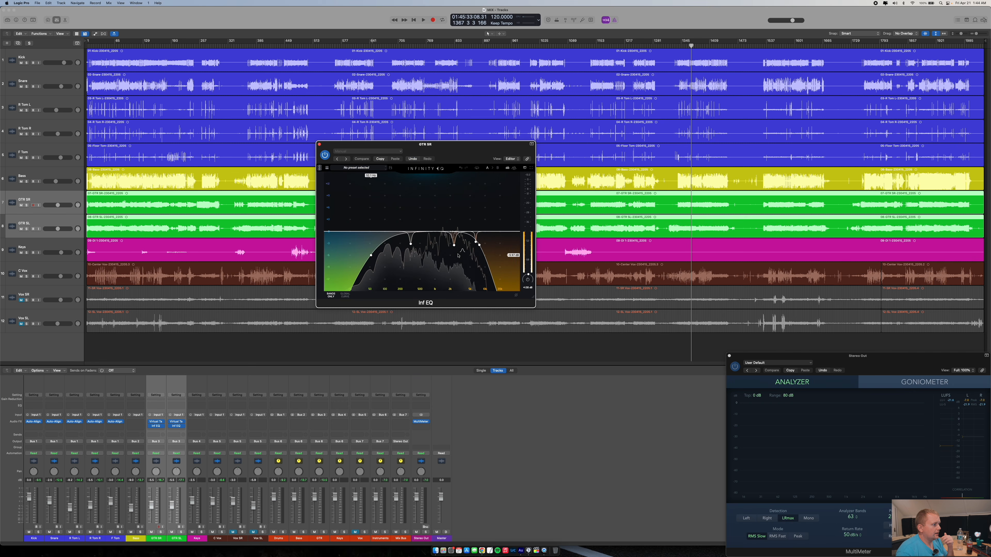
{"action": "mouse_move", "coordinate": [476, 243]}
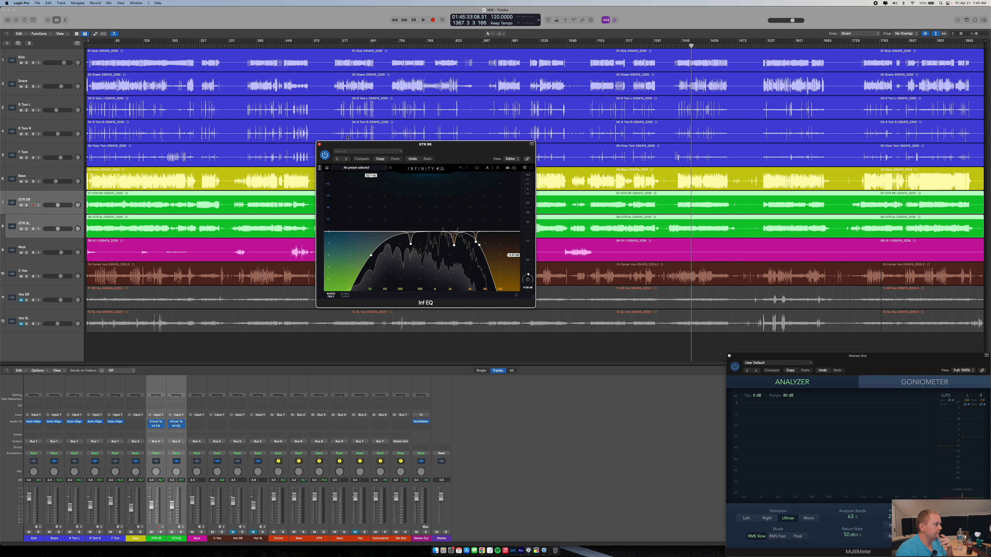
{"action": "left_click", "coordinate": [319, 145]}
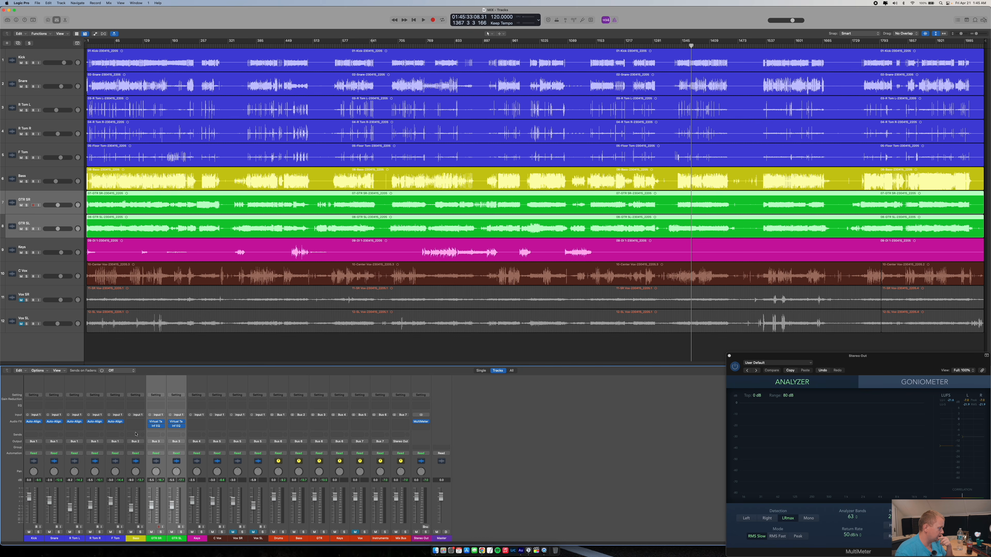
- Review the EQ curve in GTR SL's Inf EQ and close the plugin
{"action": "left_click", "coordinate": [176, 427]}
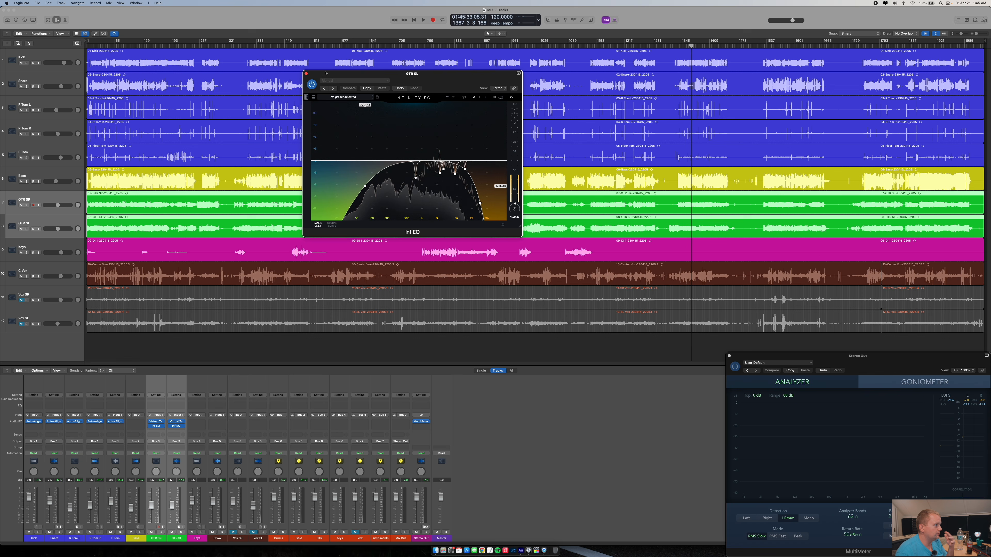
{"action": "left_click", "coordinate": [306, 74]}
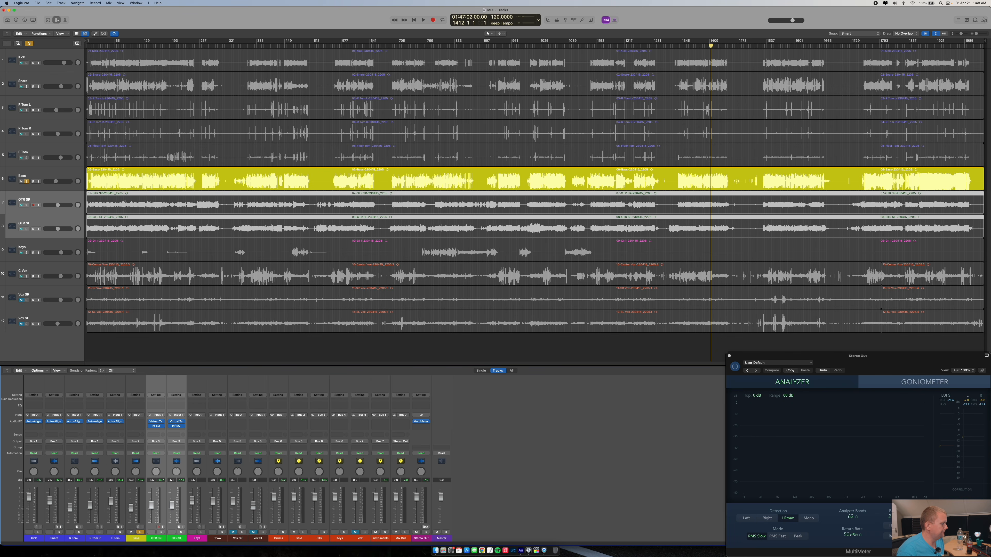
- Play the soloed Bass and insert Virtual Tape Machines in its first audio effect slot
{"action": "key", "text": "space"}
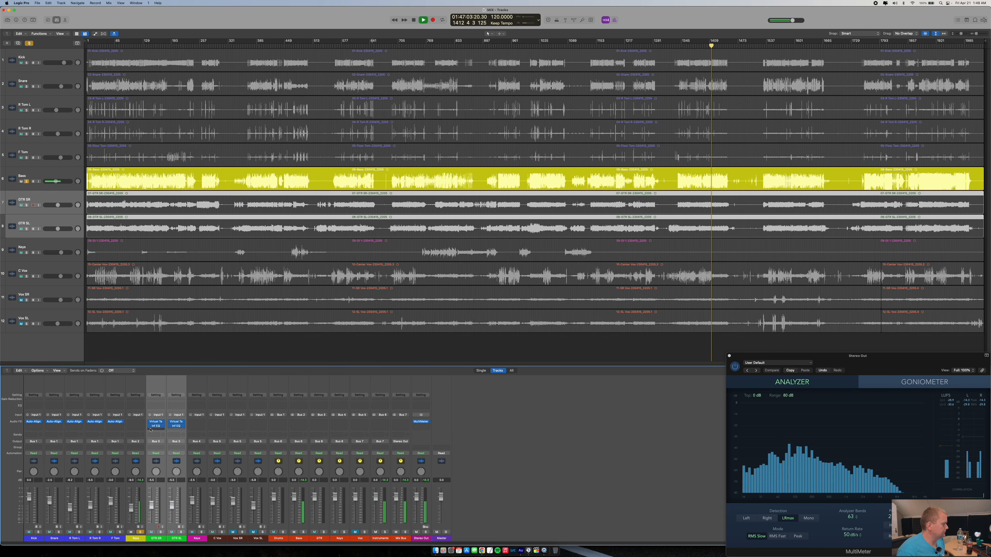
{"action": "left_click", "coordinate": [136, 421]}
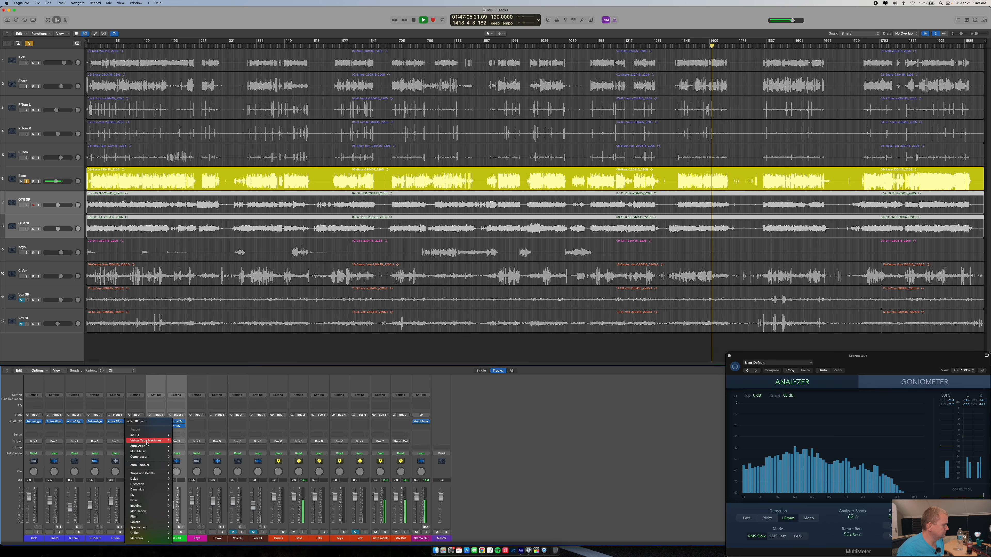
{"action": "left_click", "coordinate": [186, 441]}
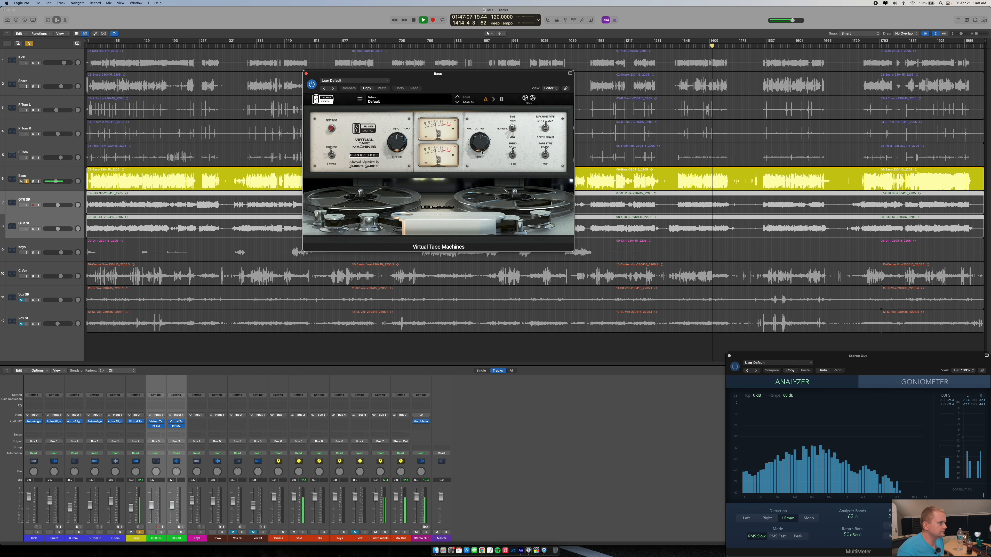
- Switch the tape speed and adjust the input level on the Bass tape machine, comparing its two machine types, and close the plugin
{"action": "left_click", "coordinate": [513, 155]}
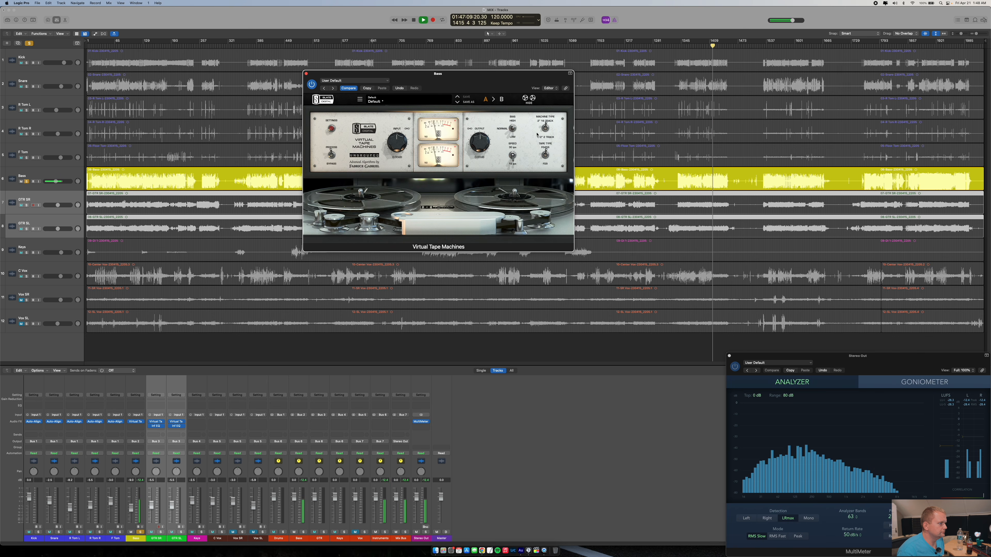
{"action": "left_click", "coordinate": [545, 129]}
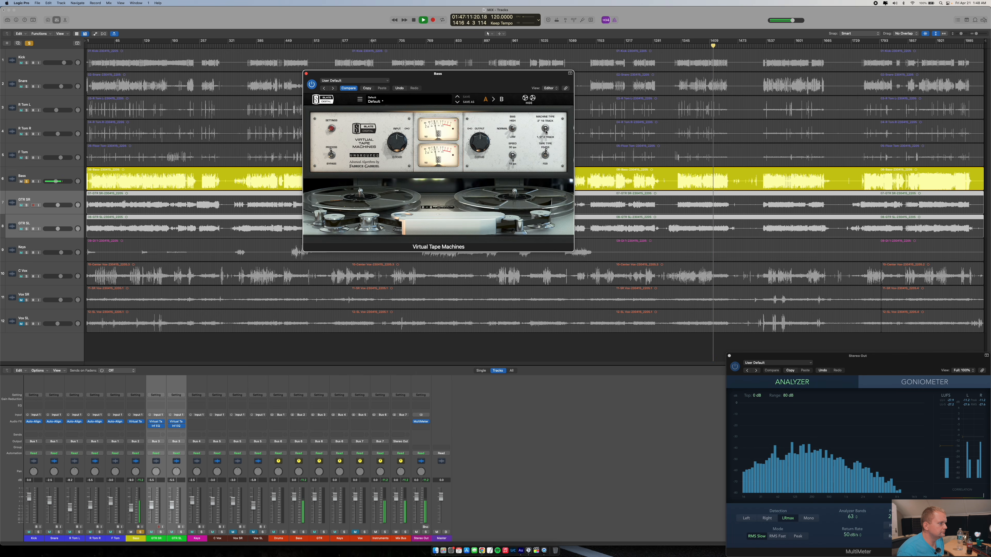
{"action": "left_click", "coordinate": [545, 130]}
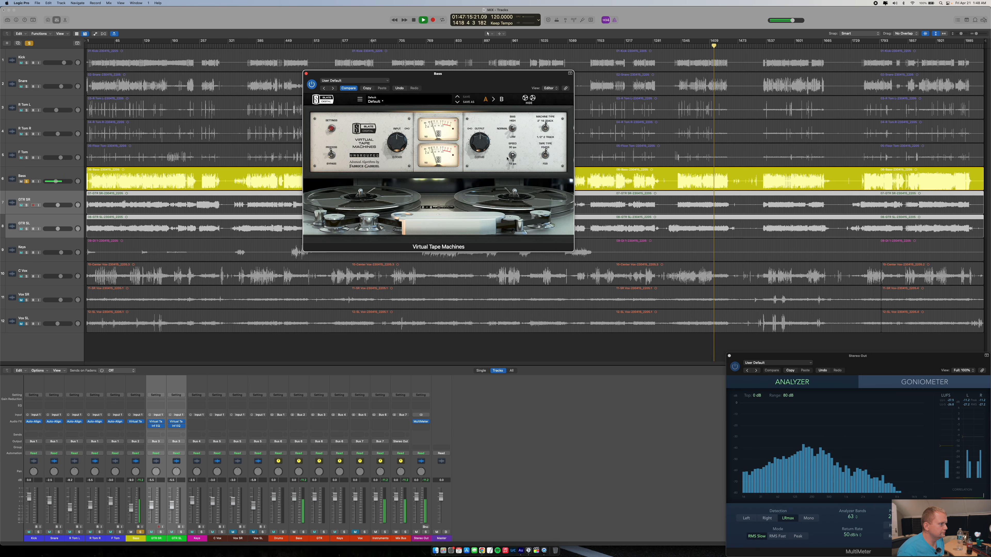
{"action": "left_click_drag", "start_coordinate": [399, 147], "coordinate": [399, 138]}
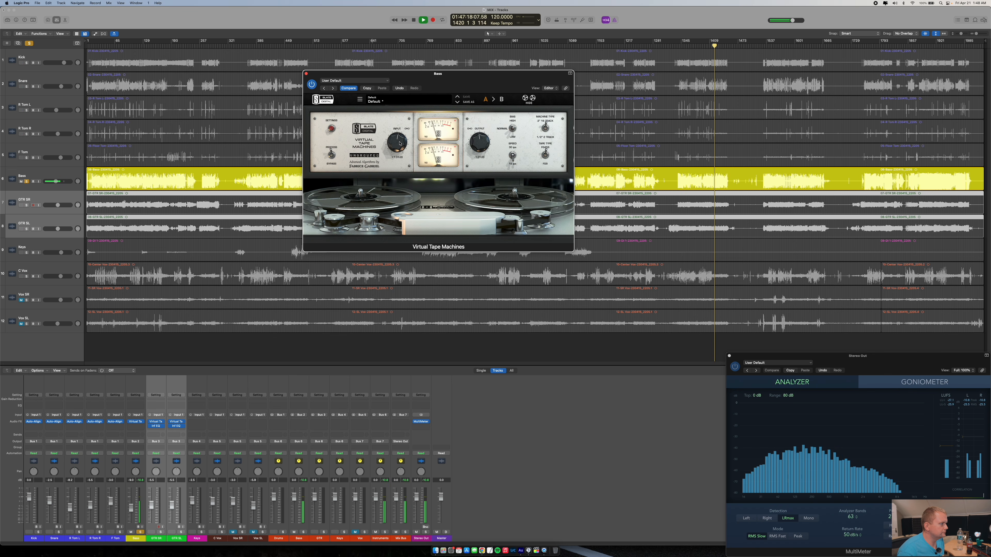
{"action": "left_click", "coordinate": [306, 73]}
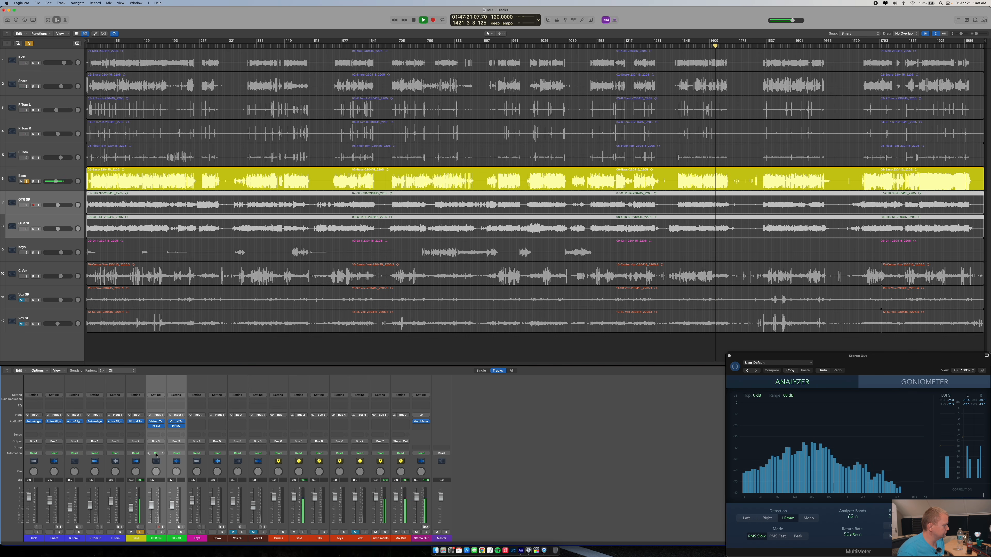
- Add Inf EQ after the tape machine on the Bass channel and make a narrow cut in the upper mids
{"action": "left_click", "coordinate": [133, 428]}
{"action": "left_click", "coordinate": [176, 445]}
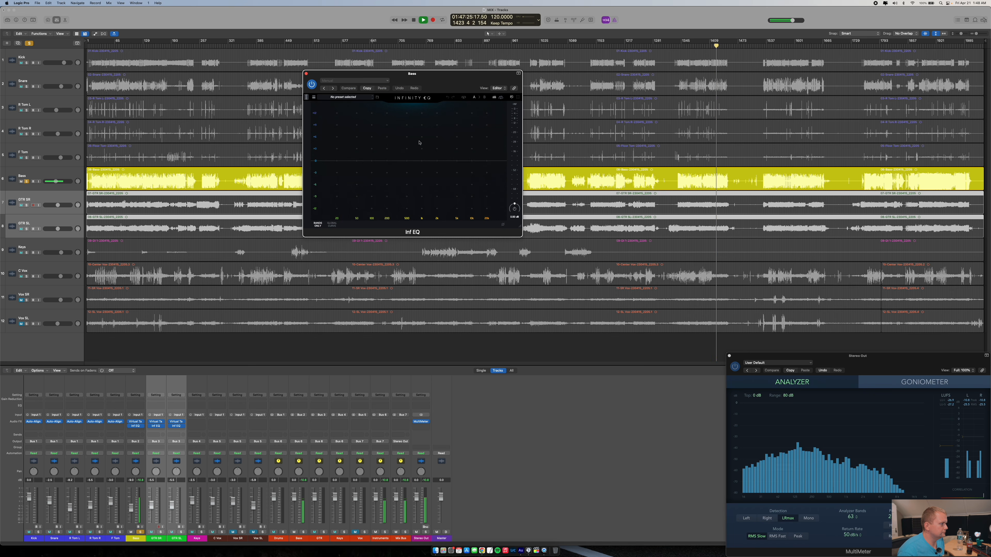
{"action": "left_click", "coordinate": [447, 117]}
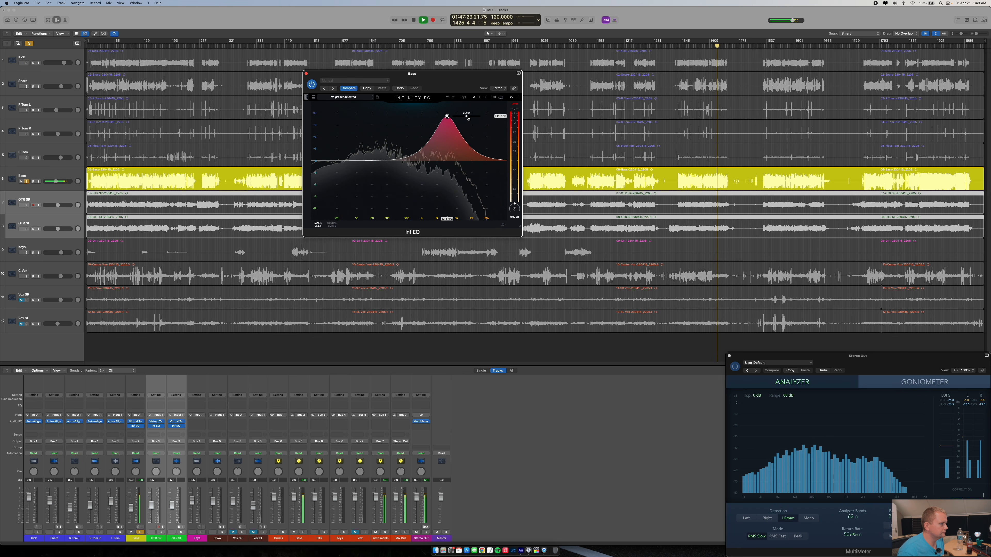
{"action": "left_click_drag", "start_coordinate": [468, 118], "coordinate": [448, 172]}
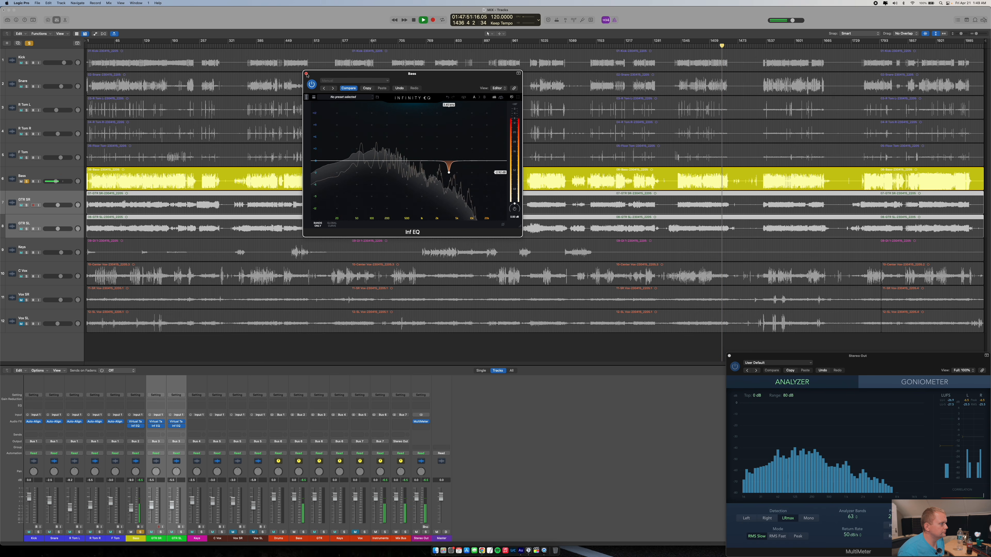
{"action": "left_click", "coordinate": [307, 74]}
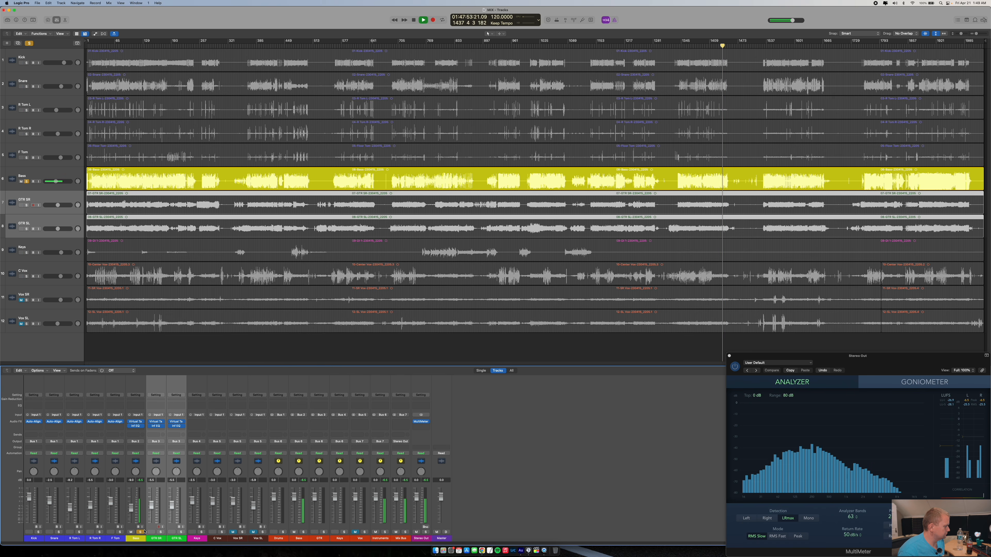
- Stop playback, switch the solo from Bass to Kick, and play the Kick alone from bar 1372
{"action": "key", "text": "space"}
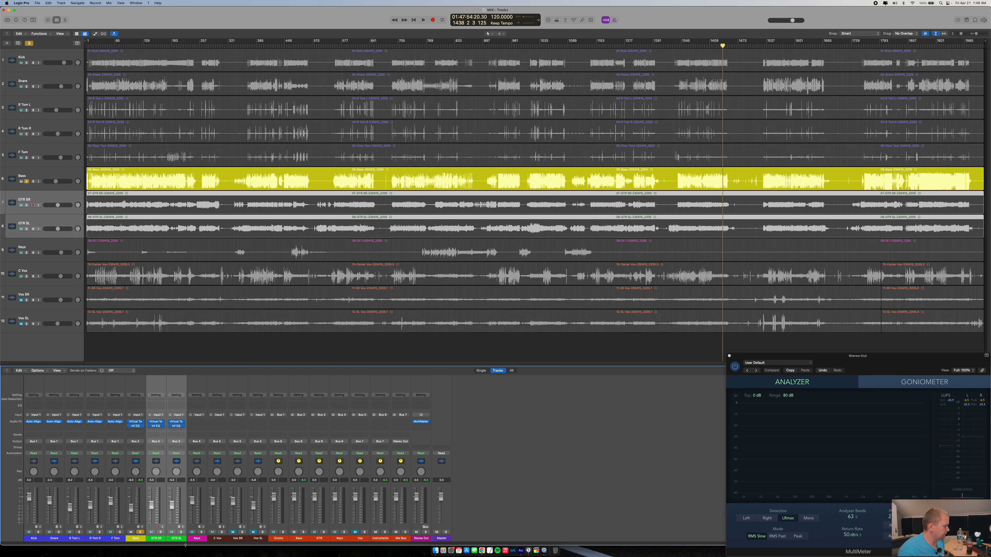
{"action": "left_click", "coordinate": [140, 532]}
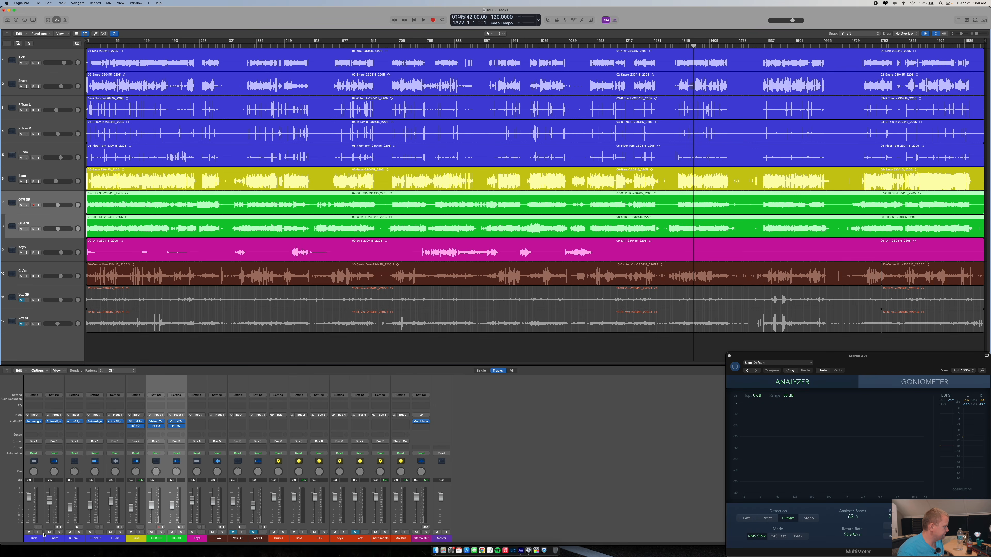
{"action": "left_click", "coordinate": [39, 533]}
{"action": "key", "text": "space"}
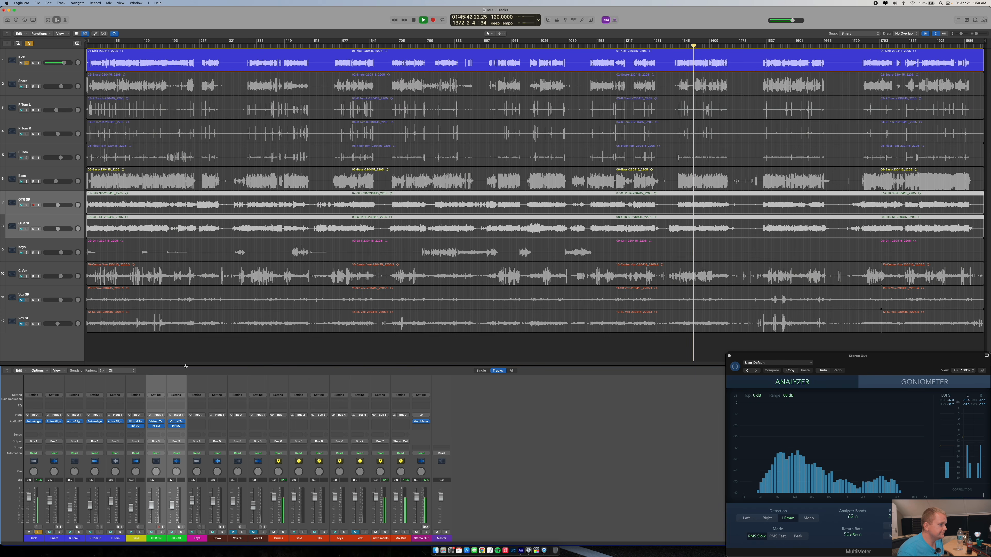
- Insert Virtual Tape Machines after Auto-Align on the Kick channel, adjust its input level by ear, and stop playback
{"action": "left_click", "coordinate": [34, 427]}
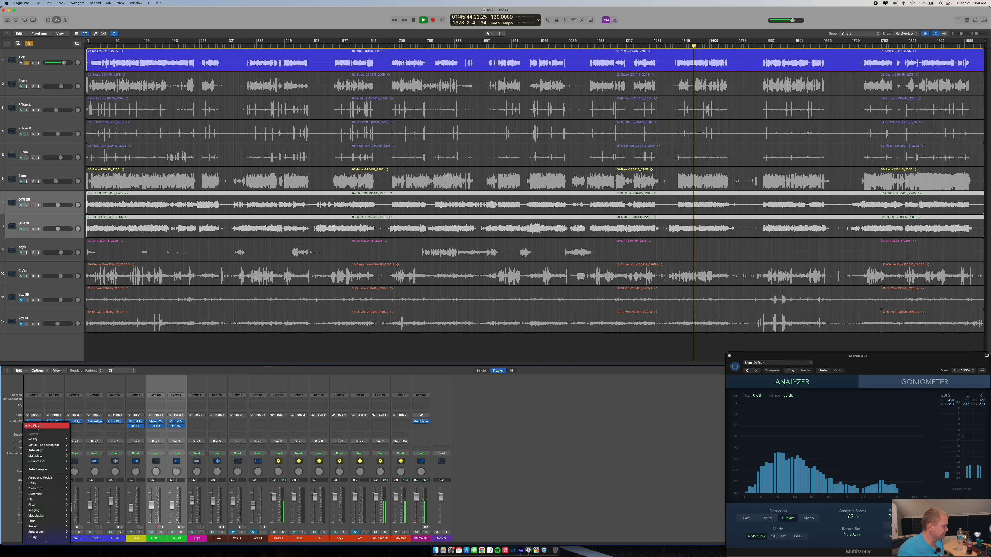
{"action": "mouse_move", "coordinate": [42, 448]}
{"action": "left_click", "coordinate": [76, 445]}
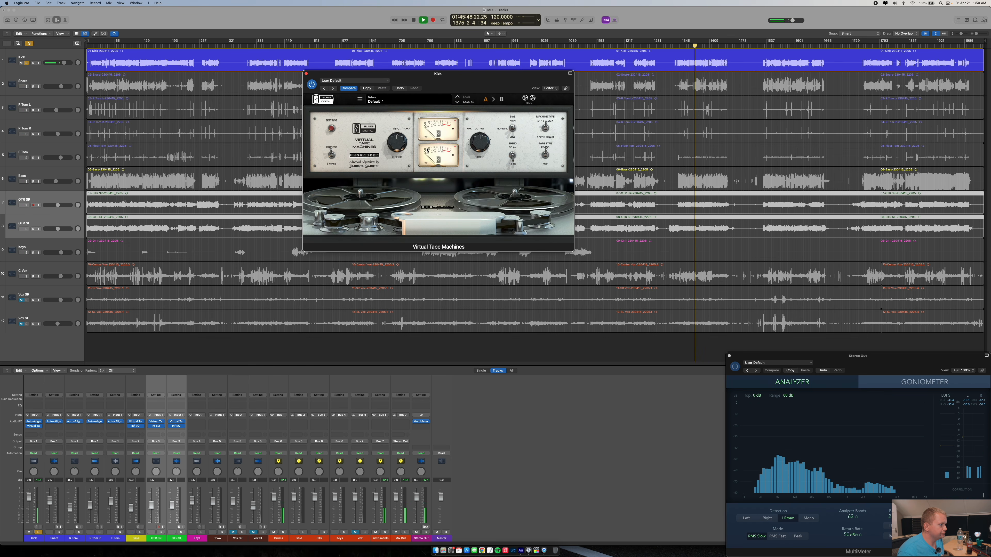
{"action": "left_click_drag", "start_coordinate": [397, 146], "coordinate": [398, 121]}
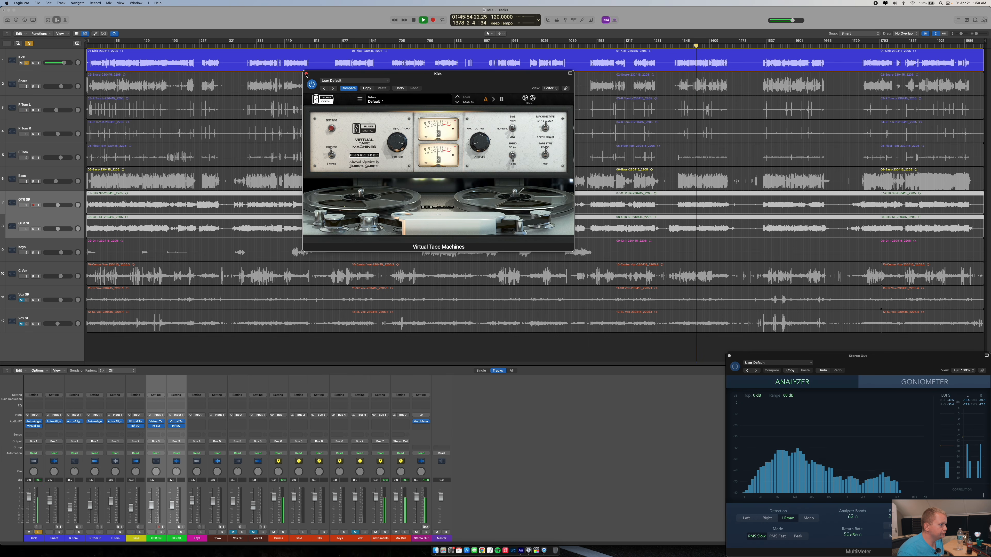
{"action": "left_click_drag", "start_coordinate": [398, 146], "coordinate": [399, 148]}
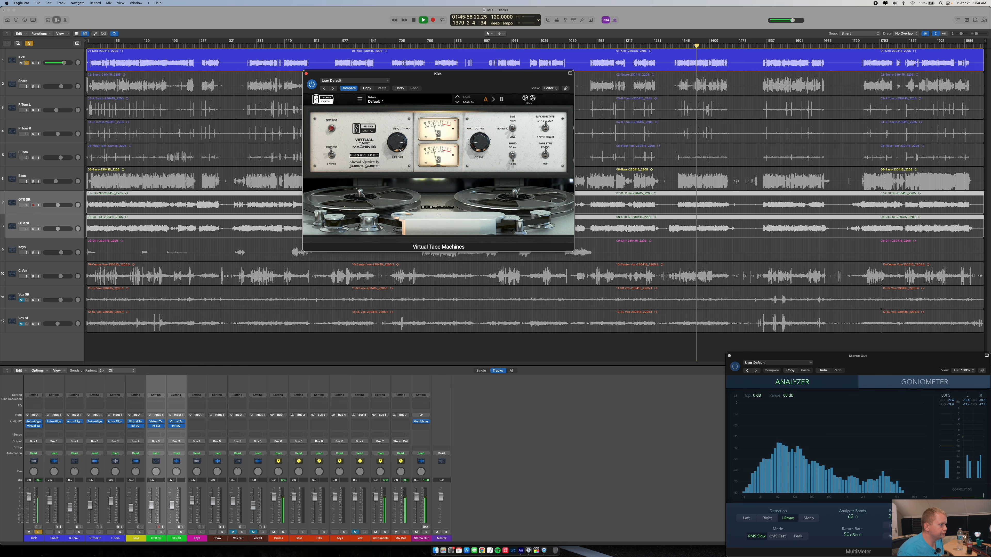
{"action": "left_click", "coordinate": [306, 73]}
{"action": "key", "text": "space"}
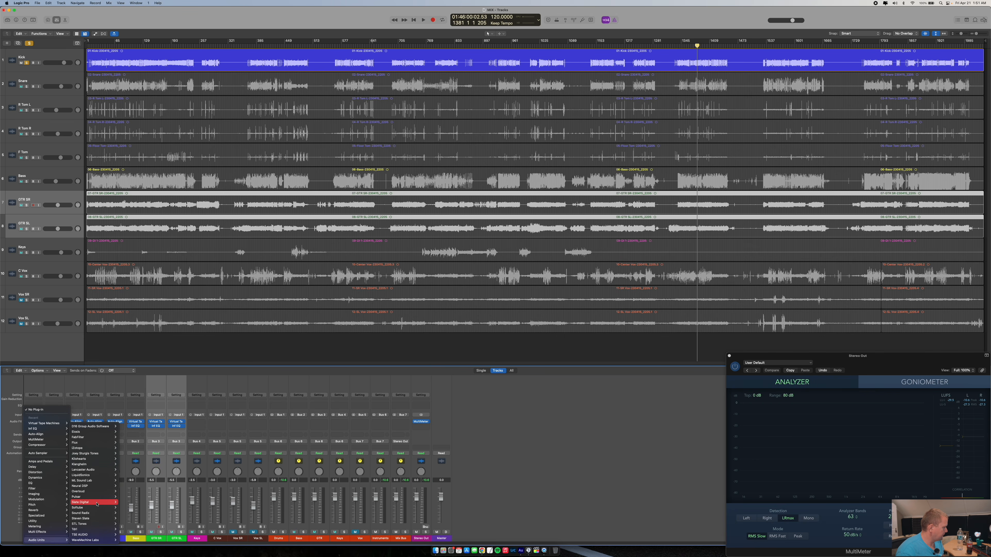
- Insert Slate Digital's Virtual Mix Rack after the tape machine on the Kick channel
{"action": "mouse_move", "coordinate": [118, 504]}
{"action": "mouse_move", "coordinate": [148, 524]}
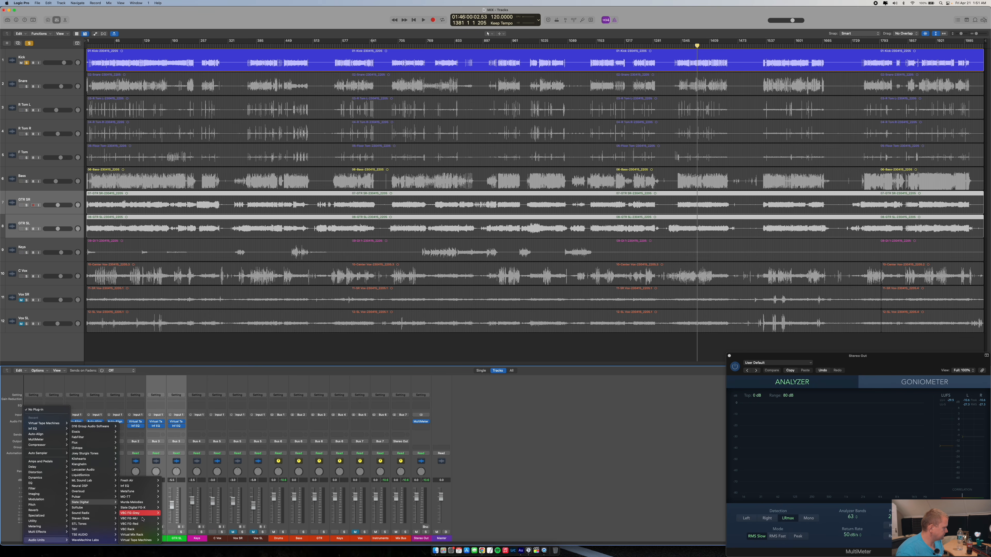
{"action": "left_click", "coordinate": [168, 540]}
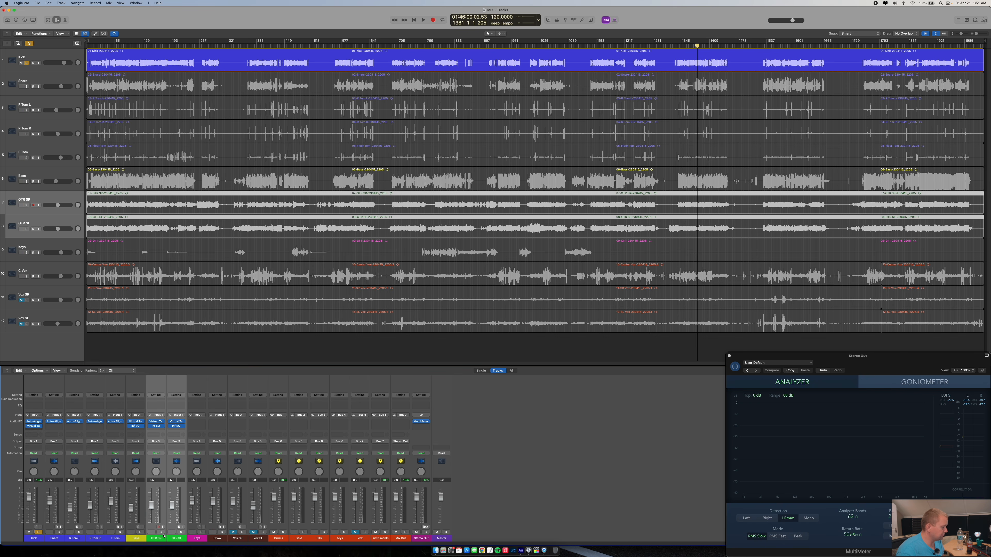
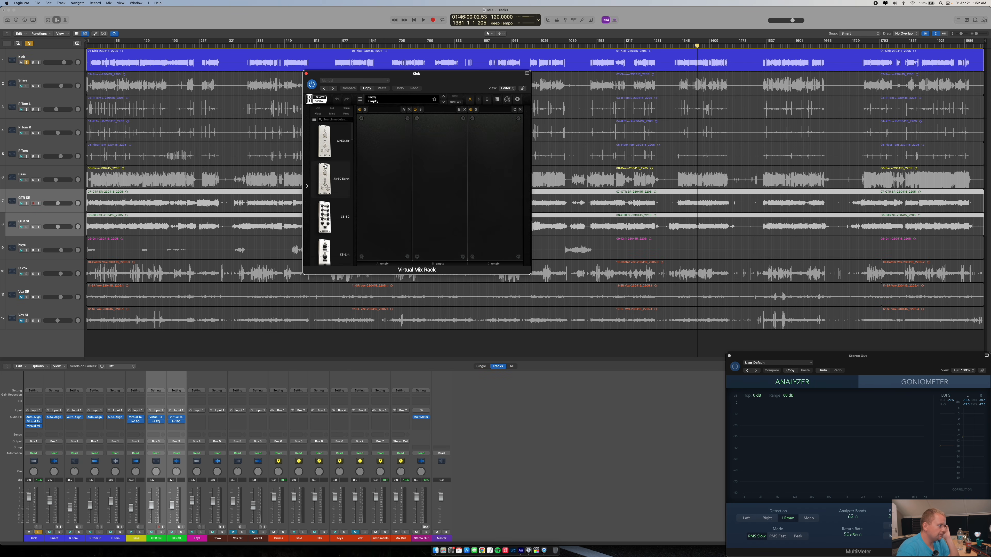
- Load the VCC Channel module into the first slot of the Kick's Virtual Mix Rack
{"action": "mouse_move", "coordinate": [328, 167]}
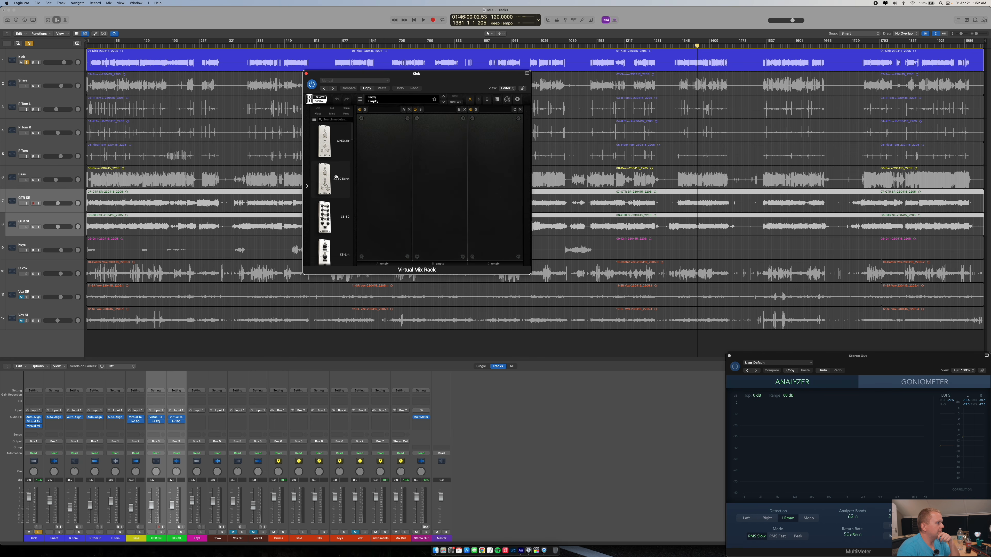
{"action": "scroll", "coordinate": [336, 177], "scroll_direction": "down", "scroll_amount": 3}
{"action": "scroll", "coordinate": [336, 177], "scroll_direction": "down", "scroll_amount": 5}
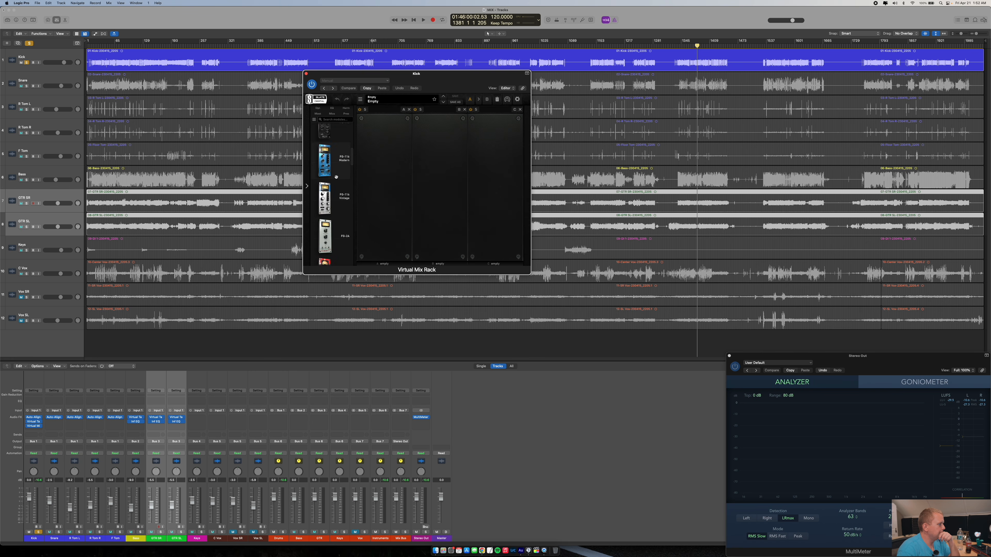
{"action": "scroll", "coordinate": [336, 177], "scroll_direction": "down", "scroll_amount": 8}
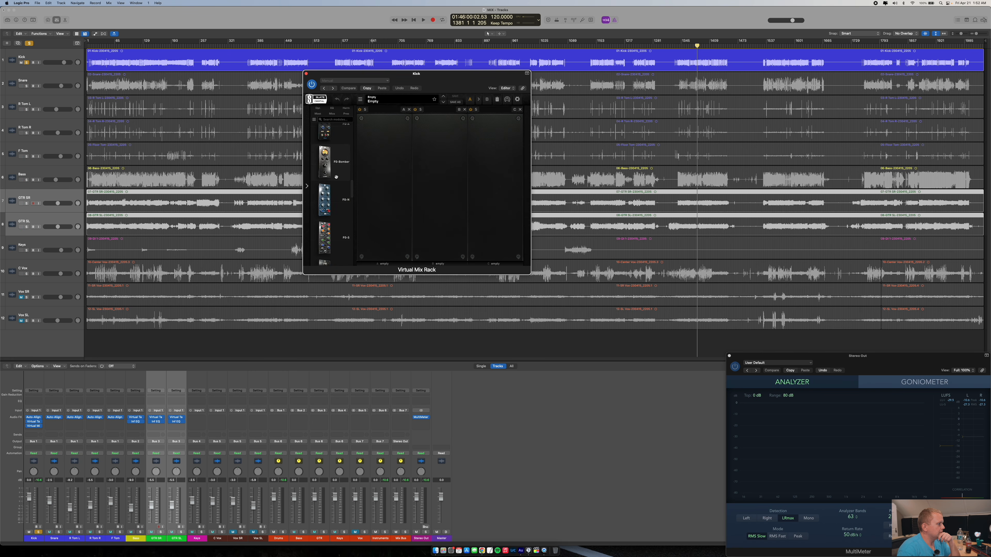
{"action": "scroll", "coordinate": [336, 177], "scroll_direction": "down", "scroll_amount": 6}
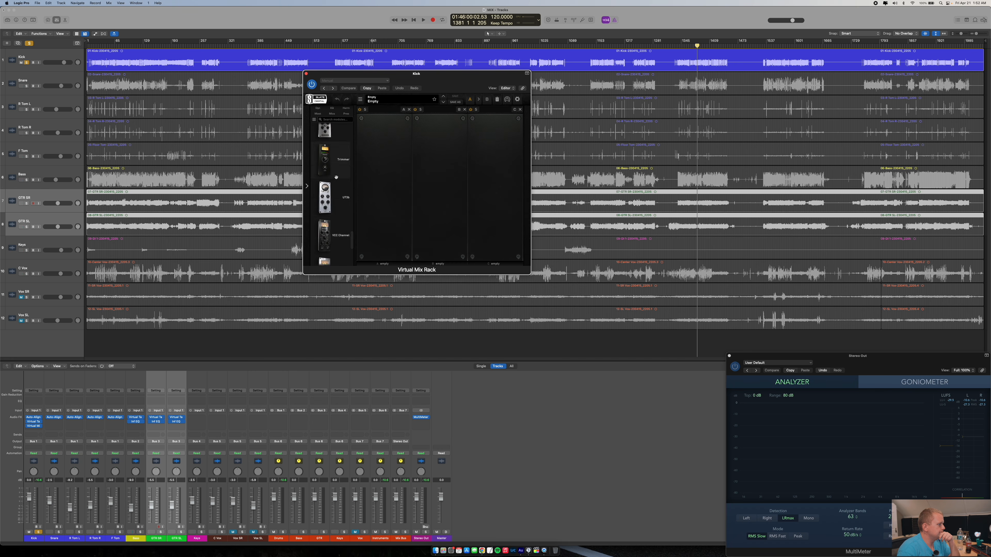
{"action": "scroll", "coordinate": [336, 180], "scroll_direction": "up", "scroll_amount": 2}
{"action": "left_click_drag", "start_coordinate": [336, 178], "coordinate": [398, 199]}
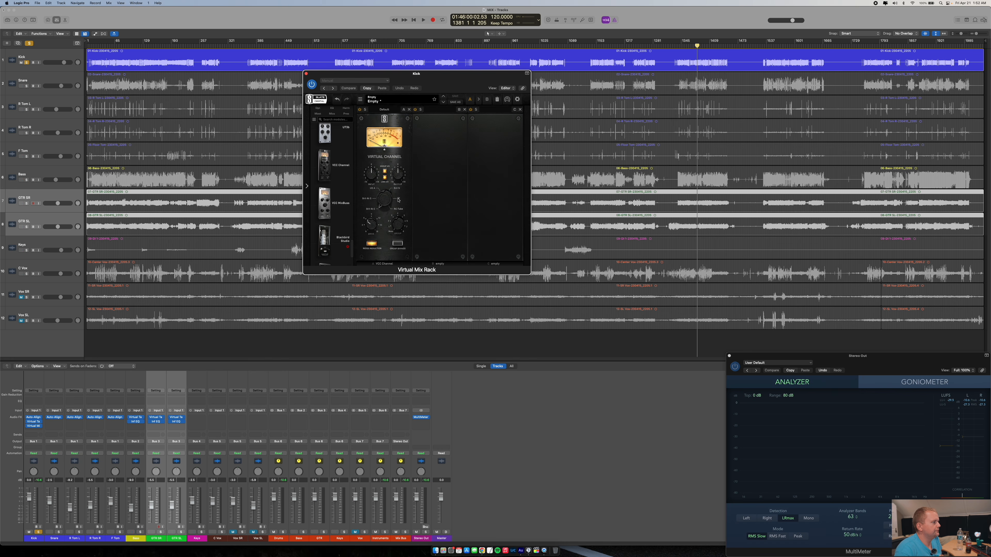
- Play the soloed Kick and change the console model on its VCC Channel module
{"action": "key", "text": "space"}
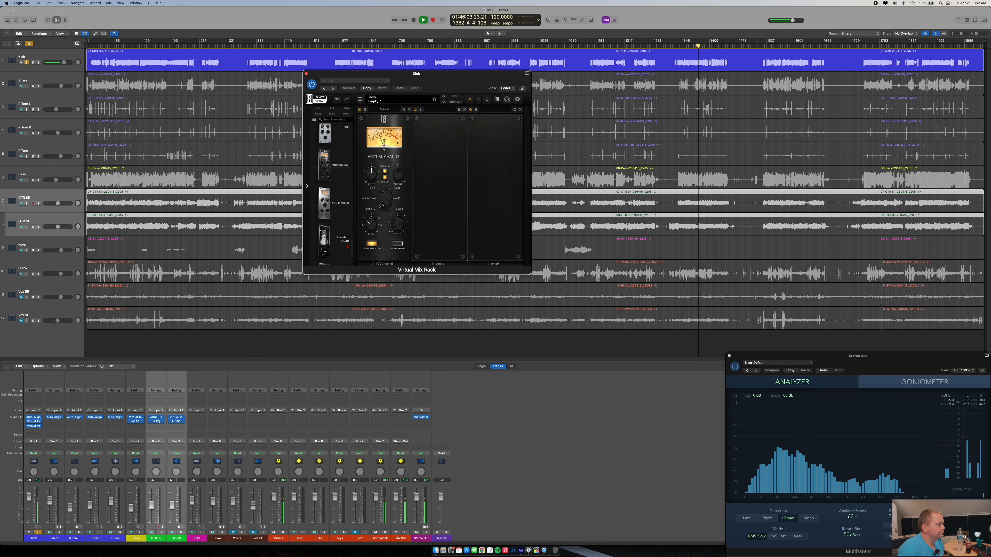
{"action": "left_click_drag", "start_coordinate": [382, 203], "coordinate": [382, 199]}
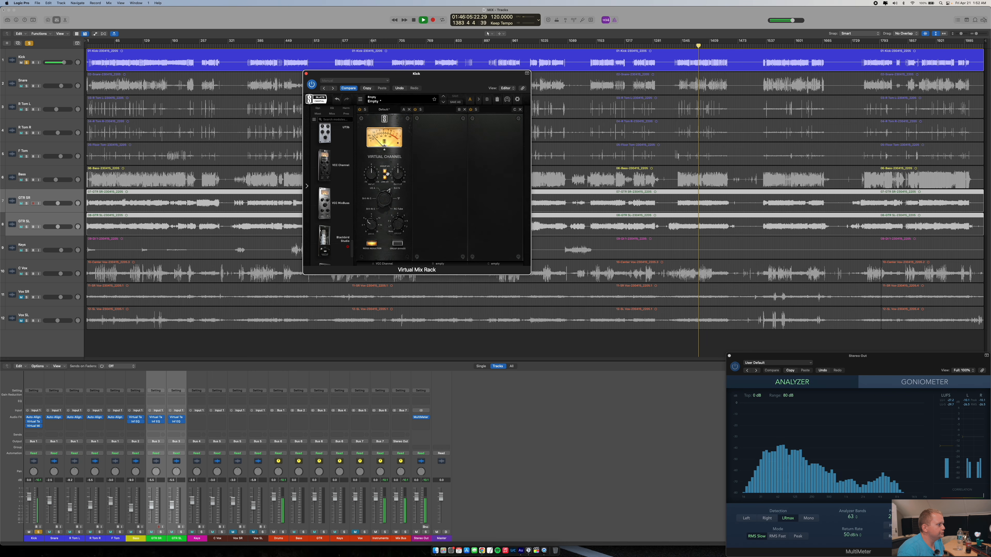
{"action": "mouse_move", "coordinate": [373, 172]}
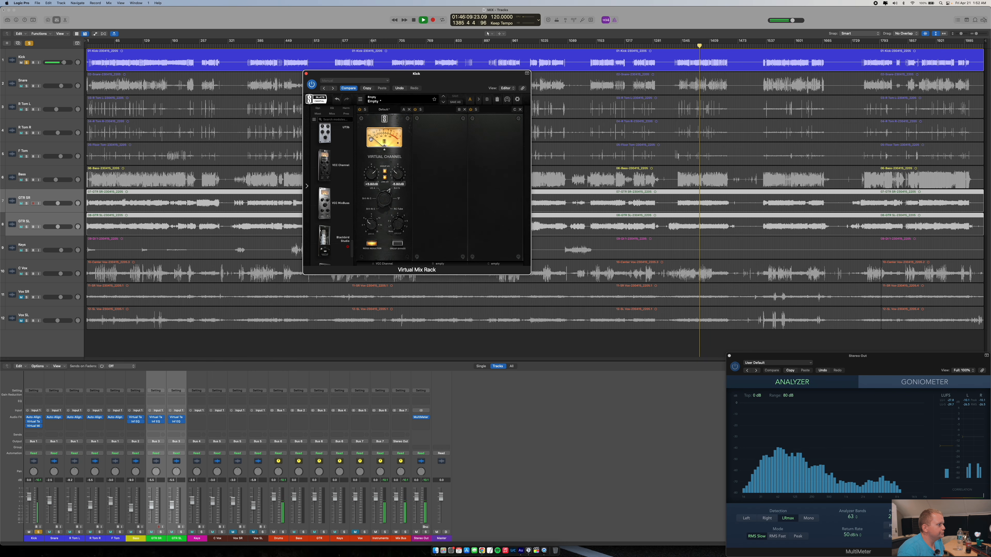
- Load the Hollywood module into the second slot of the Kick's Virtual Mix Rack
{"action": "scroll", "coordinate": [329, 207], "scroll_direction": "down", "scroll_amount": 10}
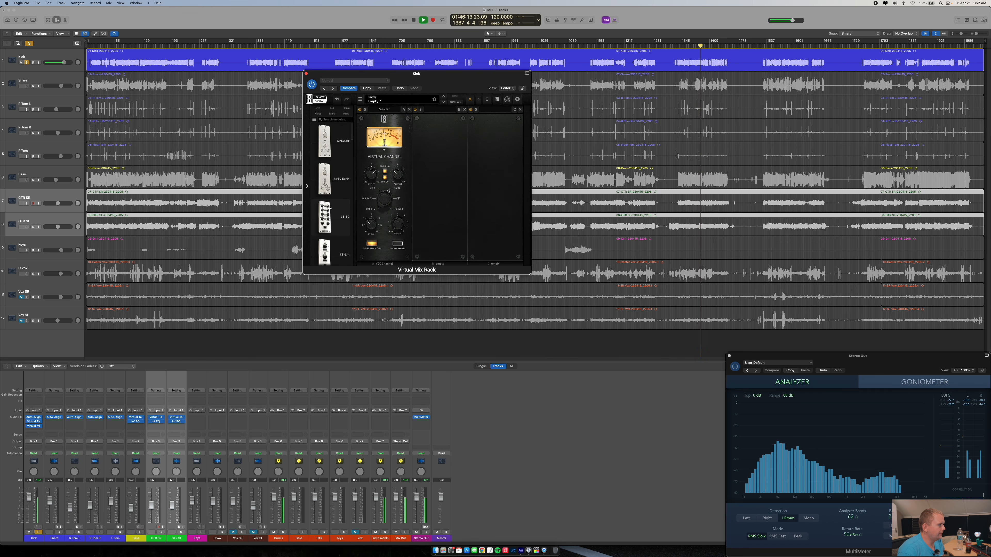
{"action": "scroll", "coordinate": [329, 201], "scroll_direction": "down", "scroll_amount": 10}
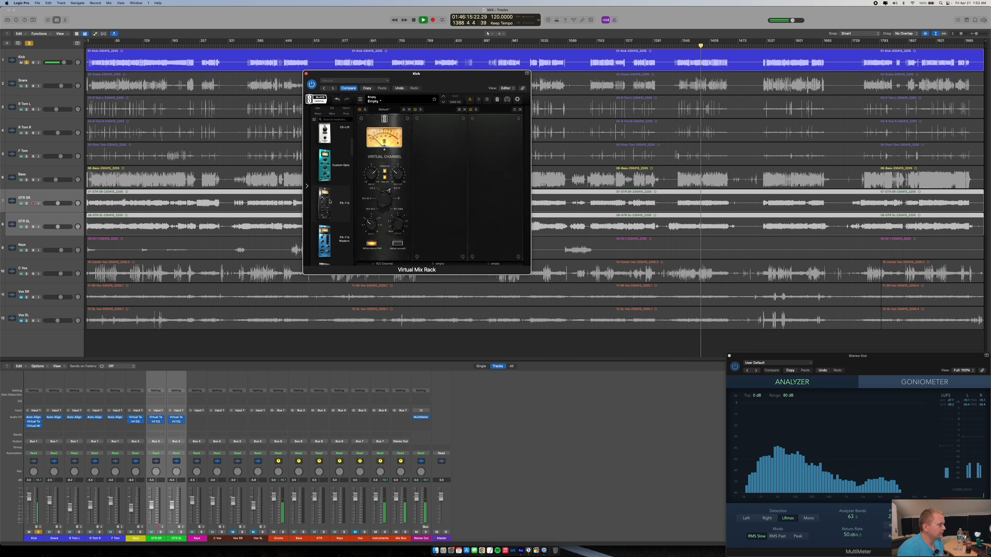
{"action": "scroll", "coordinate": [329, 201], "scroll_direction": "down", "scroll_amount": 10}
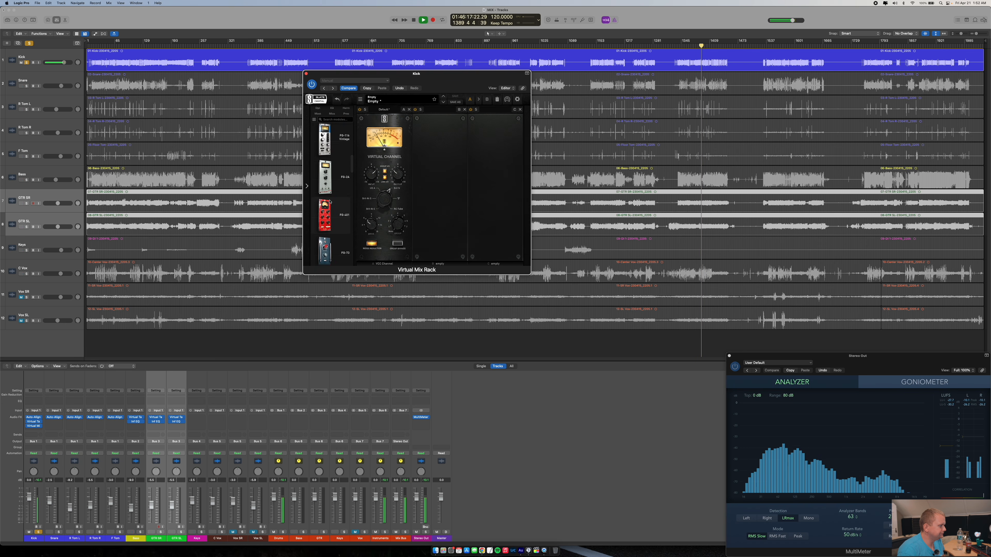
{"action": "scroll", "coordinate": [330, 201], "scroll_direction": "down", "scroll_amount": 10}
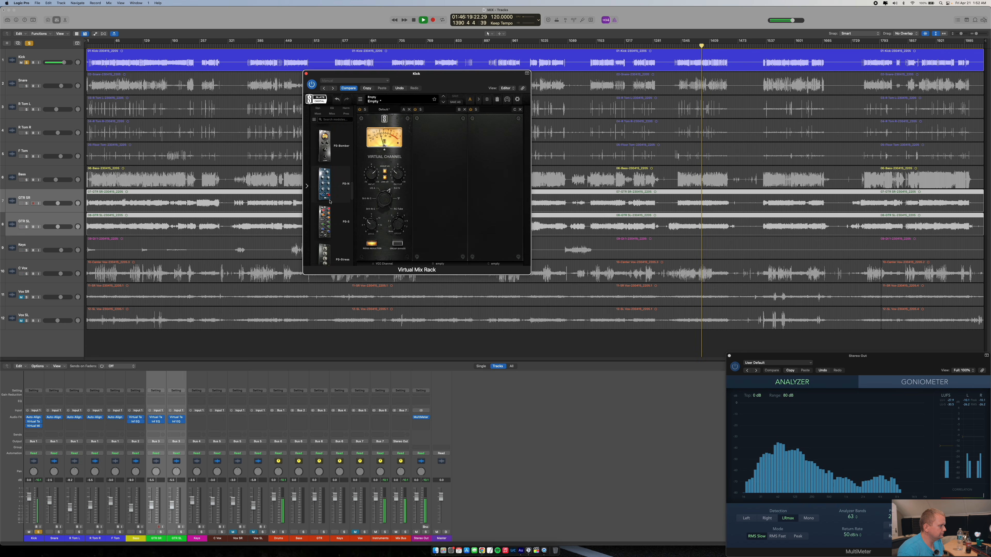
{"action": "scroll", "coordinate": [330, 201], "scroll_direction": "down", "scroll_amount": 10}
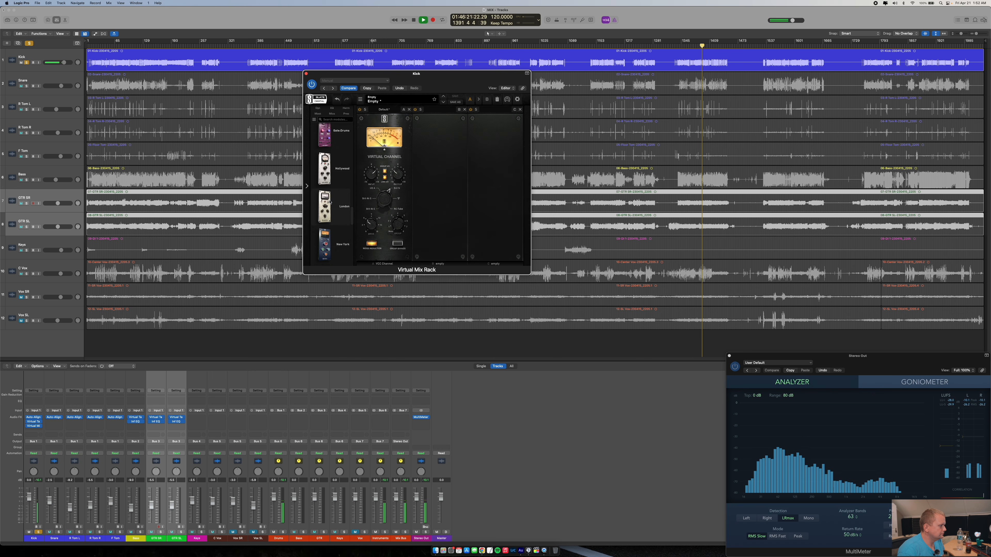
{"action": "scroll", "coordinate": [330, 201], "scroll_direction": "down", "scroll_amount": 1}
{"action": "left_click_drag", "start_coordinate": [327, 137], "coordinate": [440, 137]}
- Adjust the Hollywood module's central knob and tone control by ear on the Kick, comparing it with the module bypassed
{"action": "mouse_move", "coordinate": [440, 183]}
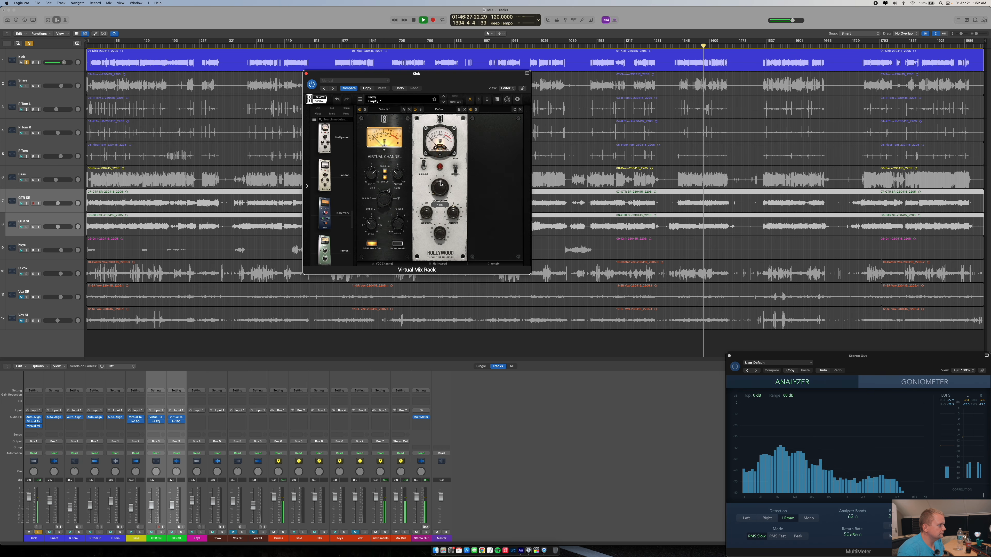
{"action": "mouse_move", "coordinate": [440, 182]}
{"action": "left_mouse_down"}
{"action": "mouse_move", "coordinate": [441, 168]}
{"action": "mouse_move", "coordinate": [434, 193]}
{"action": "left_mouse_up"}
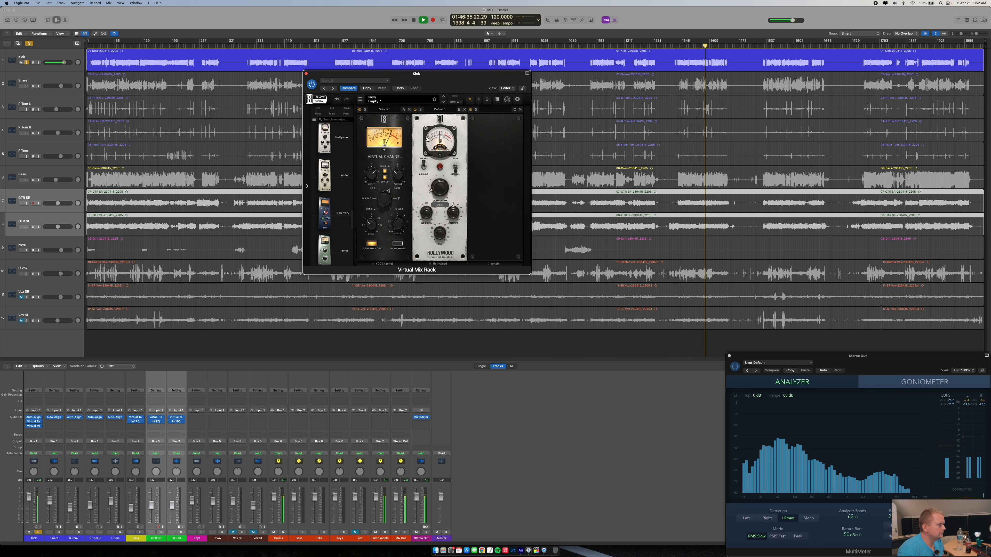
{"action": "left_click", "coordinate": [416, 111]}
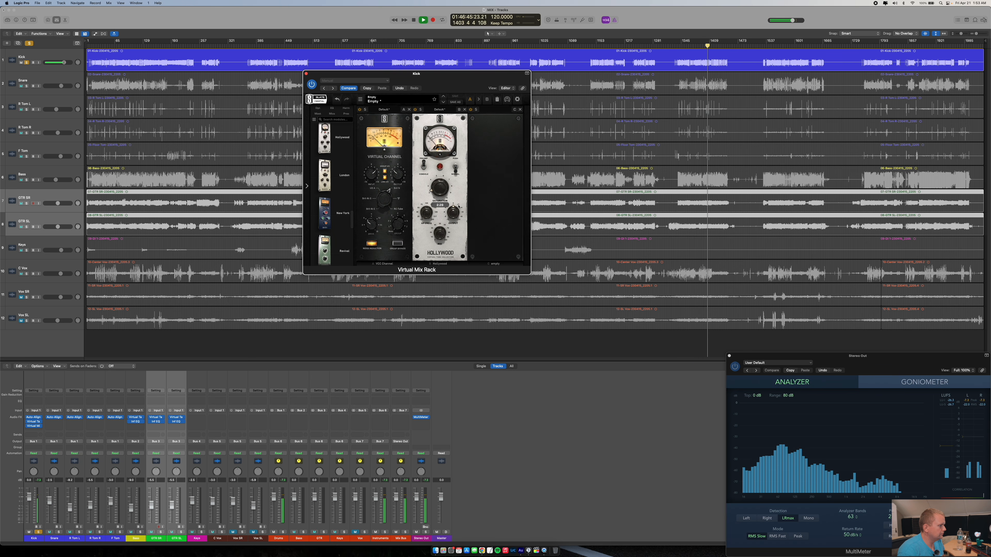
{"action": "mouse_move", "coordinate": [455, 217]}
{"action": "left_click_drag", "start_coordinate": [455, 217], "coordinate": [455, 219]}
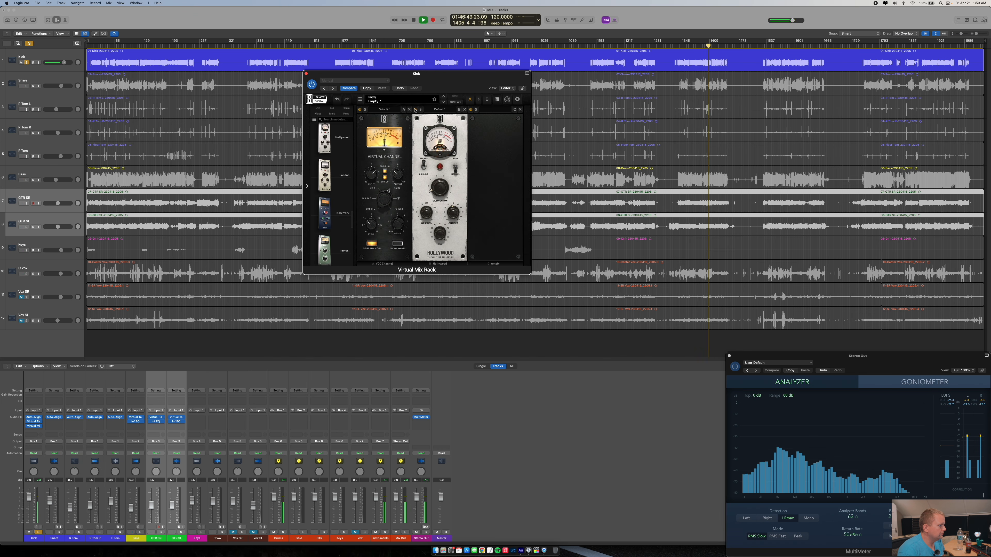
{"action": "left_click_drag", "start_coordinate": [455, 217], "coordinate": [455, 218]}
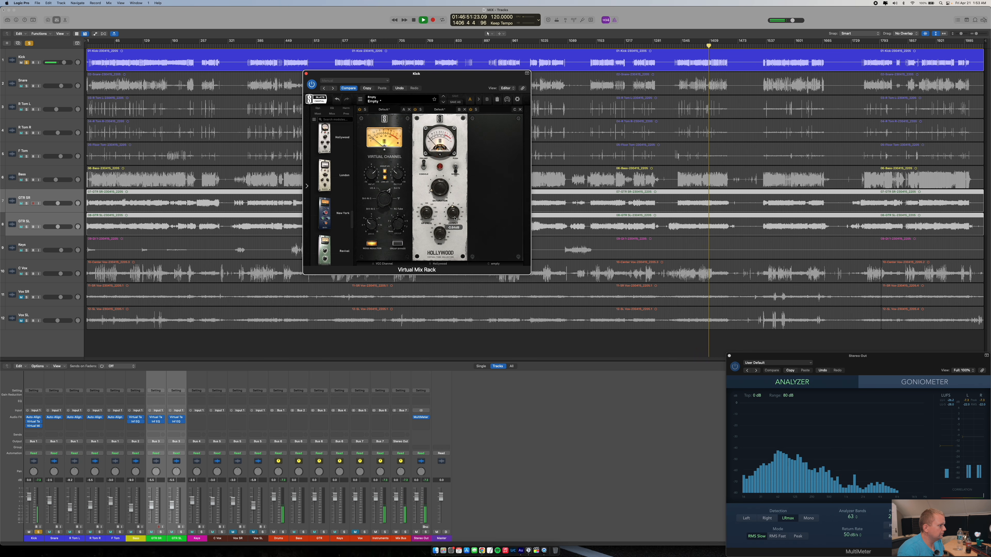
- Load the Gate-Drums module into the third slot of the Kick's Virtual Mix Rack
{"action": "scroll", "coordinate": [332, 187], "scroll_direction": "up", "scroll_amount": 3}
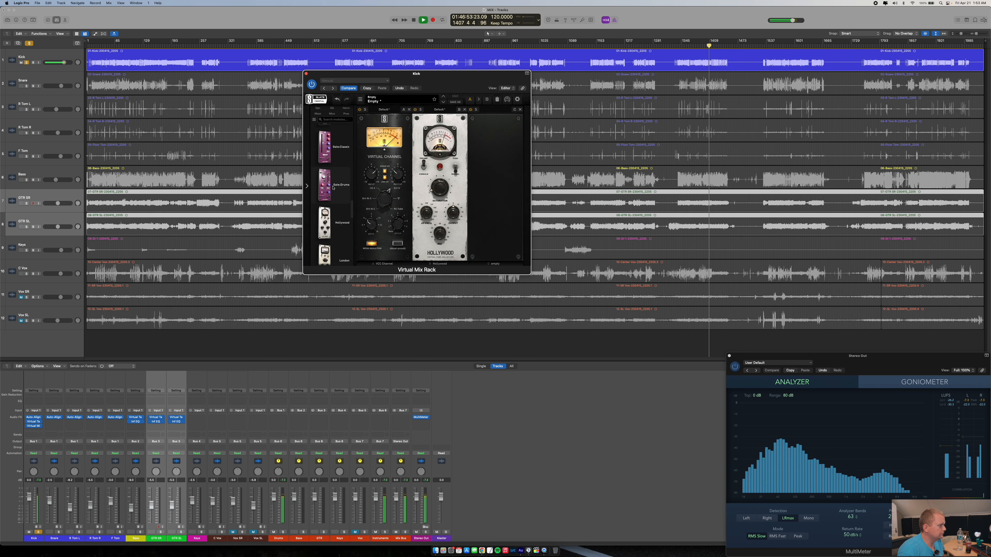
{"action": "scroll", "coordinate": [332, 188], "scroll_direction": "up", "scroll_amount": 3}
{"action": "mouse_move", "coordinate": [334, 186]}
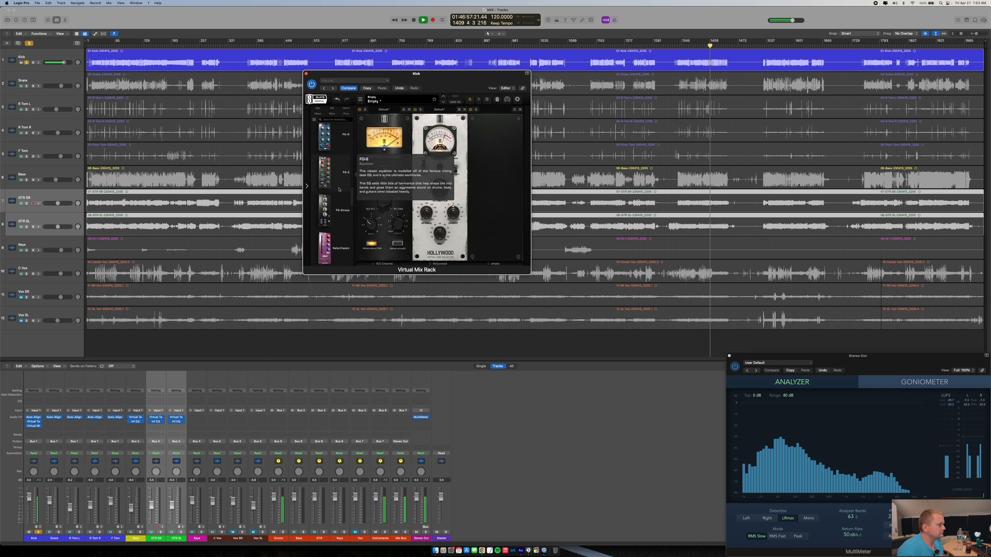
{"action": "scroll", "coordinate": [331, 208], "scroll_direction": "down", "scroll_amount": 1}
{"action": "scroll", "coordinate": [332, 208], "scroll_direction": "down", "scroll_amount": 2}
{"action": "left_click_drag", "start_coordinate": [331, 249], "coordinate": [495, 188]}
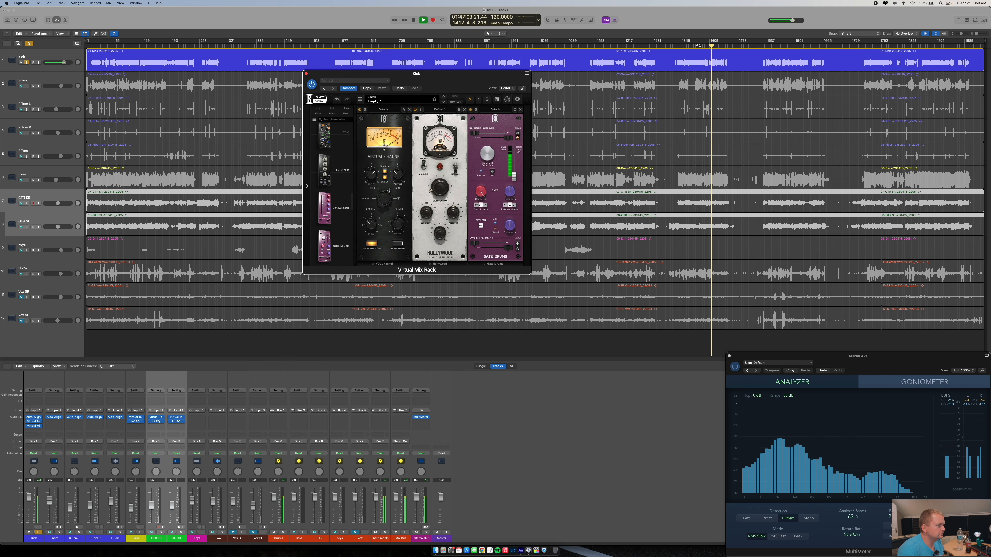
- Replay an earlier Kick passage and set the Gate-Drums threshold and its low and high detection filters by ear
{"action": "left_click", "coordinate": [698, 44]}
{"action": "left_click_drag", "start_coordinate": [515, 177], "coordinate": [517, 164]}
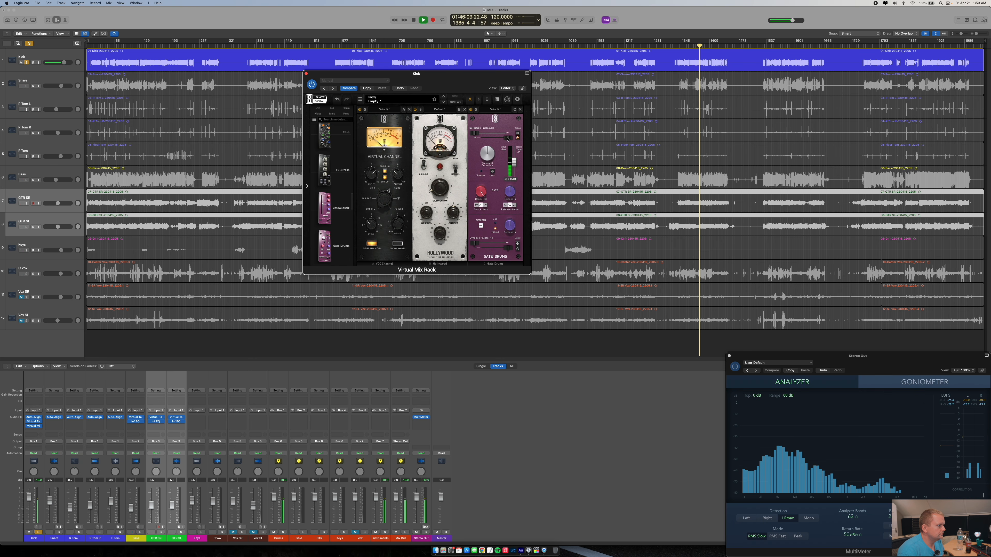
{"action": "left_click_drag", "start_coordinate": [475, 134], "coordinate": [478, 133]}
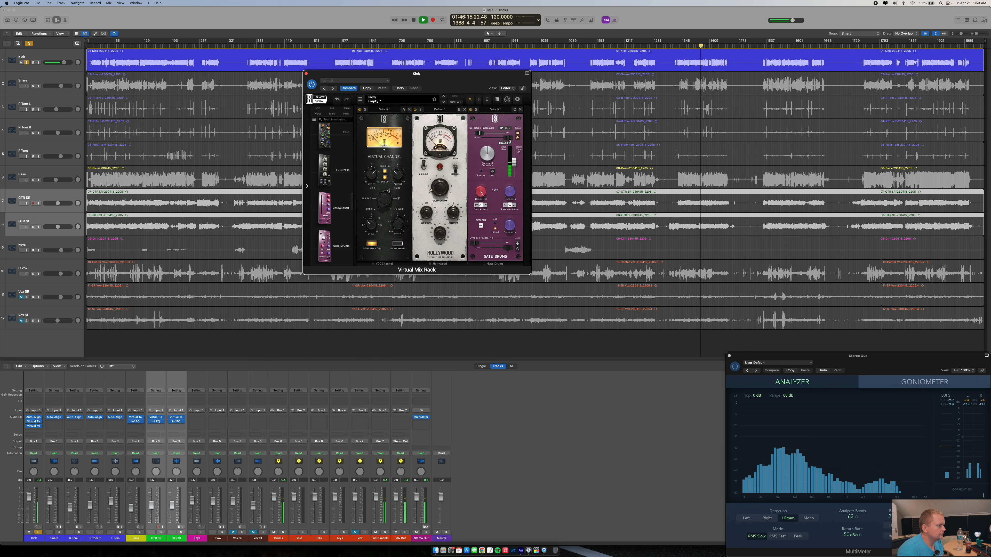
{"action": "left_click_drag", "start_coordinate": [498, 139], "coordinate": [503, 138]}
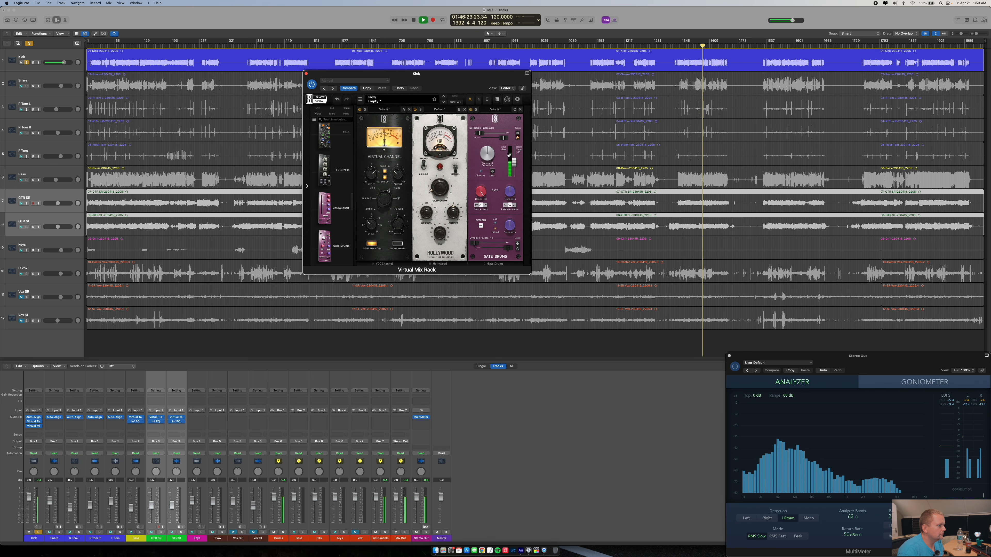
{"action": "left_click_drag", "start_coordinate": [514, 163], "coordinate": [509, 141]}
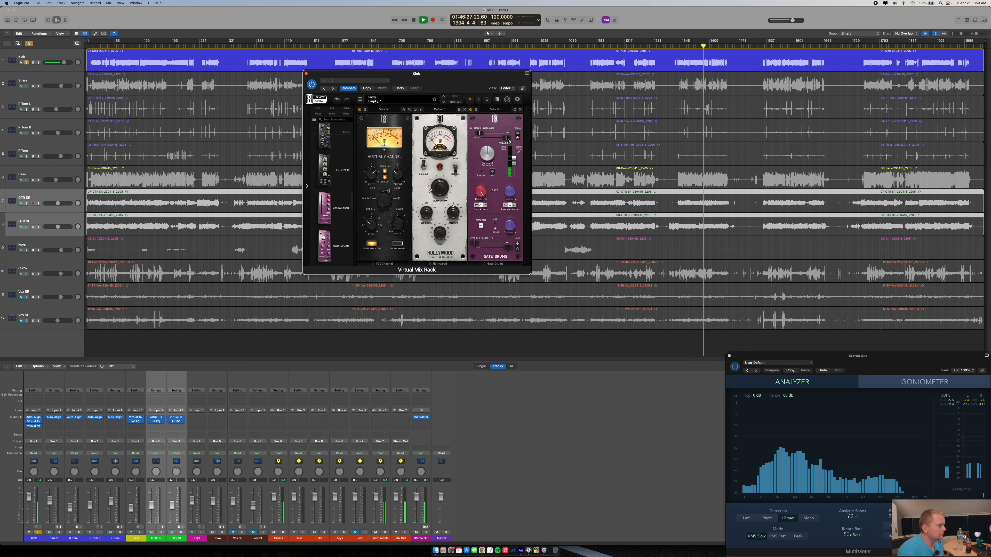
{"action": "left_click", "coordinate": [482, 135]}
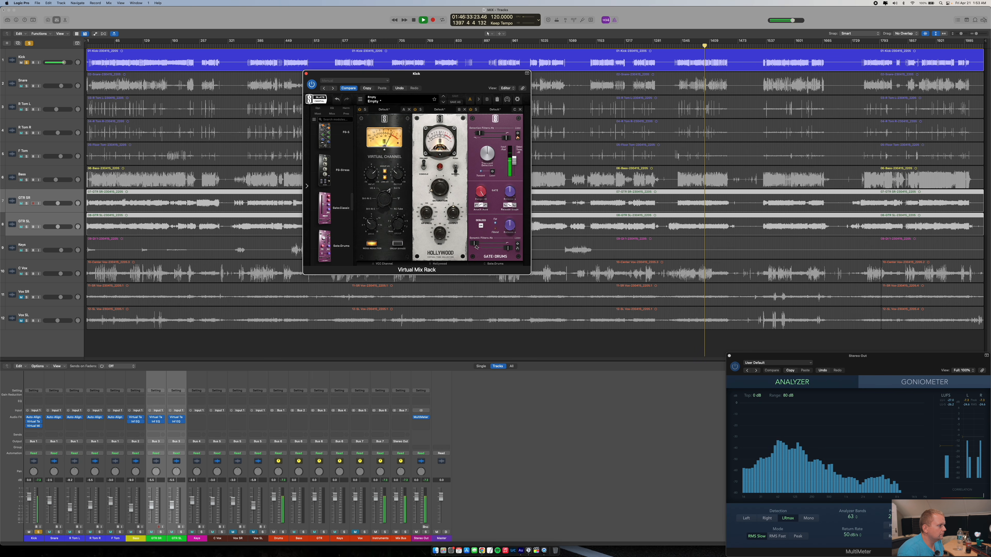
- Set the gate's low dynamic filter by ear and try the curve options below its red knob
{"action": "left_click_drag", "start_coordinate": [476, 245], "coordinate": [490, 240]}
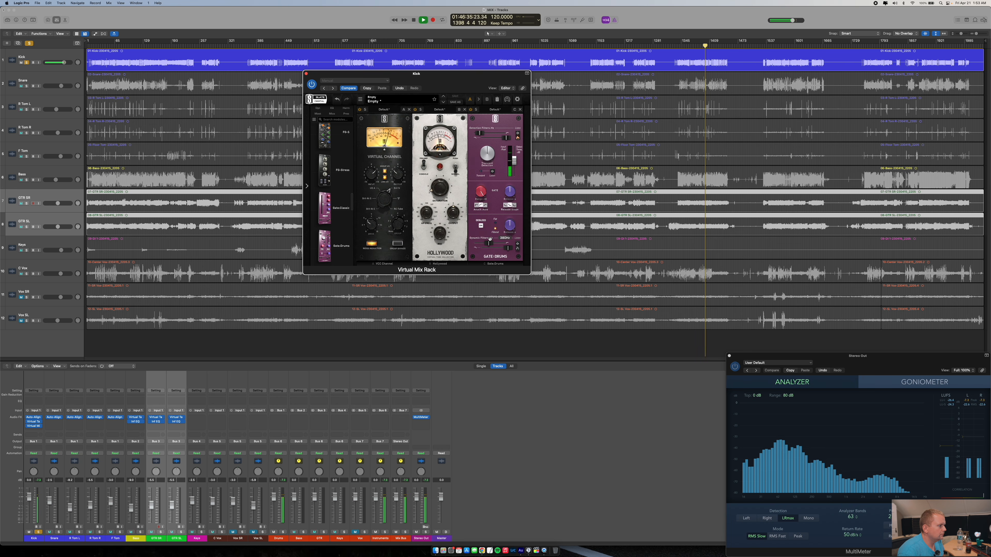
{"action": "left_click_drag", "start_coordinate": [489, 244], "coordinate": [479, 244]}
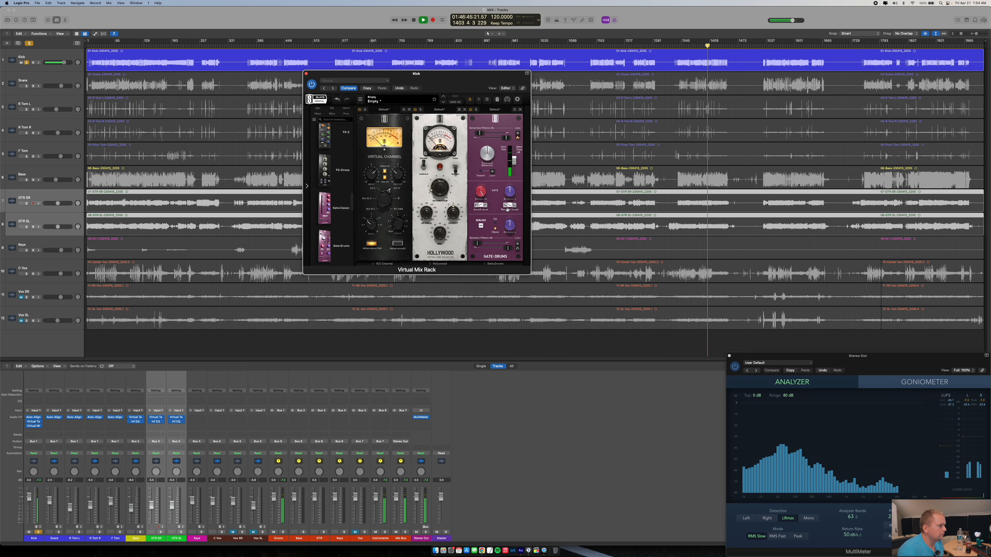
{"action": "left_click", "coordinate": [485, 207]}
{"action": "left_click", "coordinate": [481, 207]}
{"action": "left_click", "coordinate": [477, 206]}
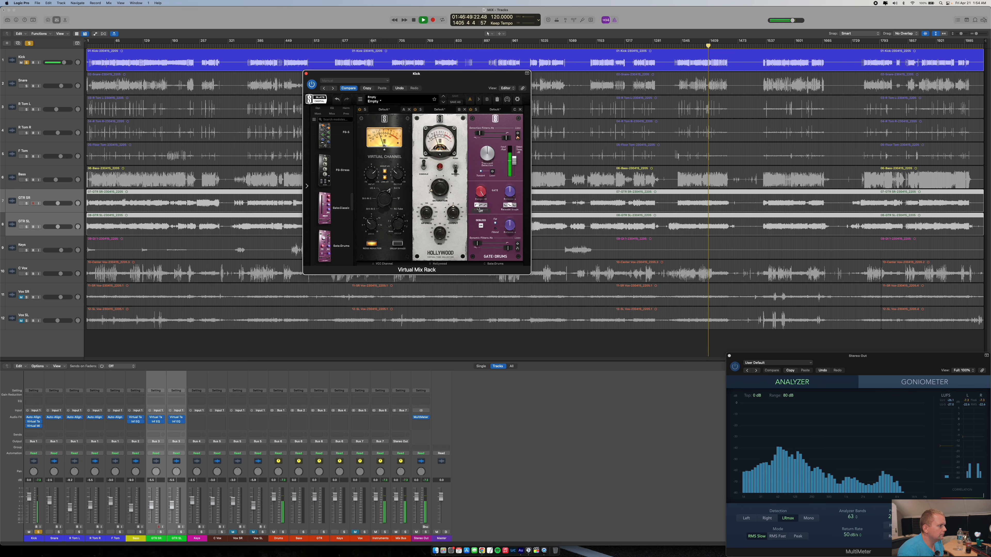
{"action": "left_click", "coordinate": [478, 207]}
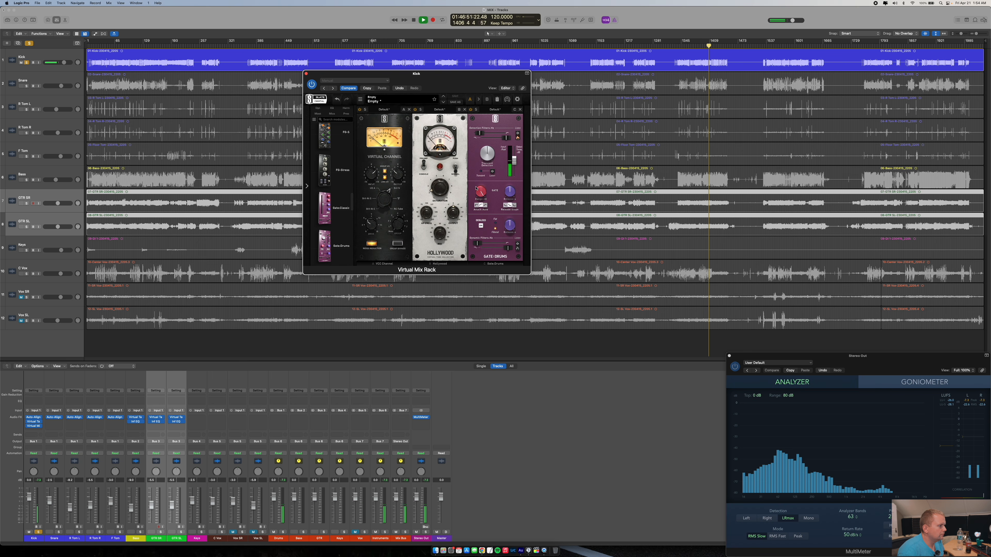
- Lower the gate's high detection filter and readjust the threshold while the Kick plays
{"action": "mouse_move", "coordinate": [515, 163]}
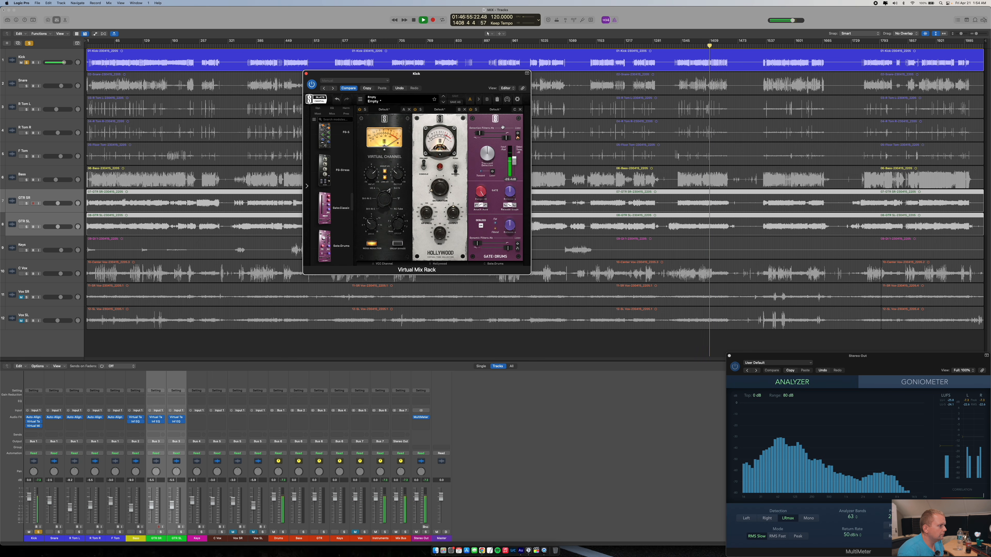
{"action": "left_click_drag", "start_coordinate": [509, 141], "coordinate": [502, 137]}
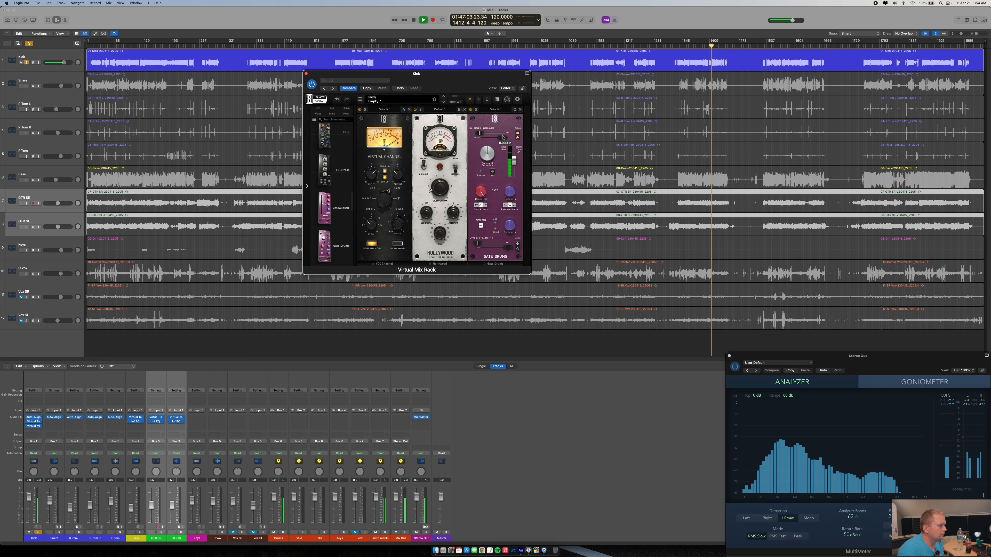
{"action": "mouse_move", "coordinate": [438, 191]}
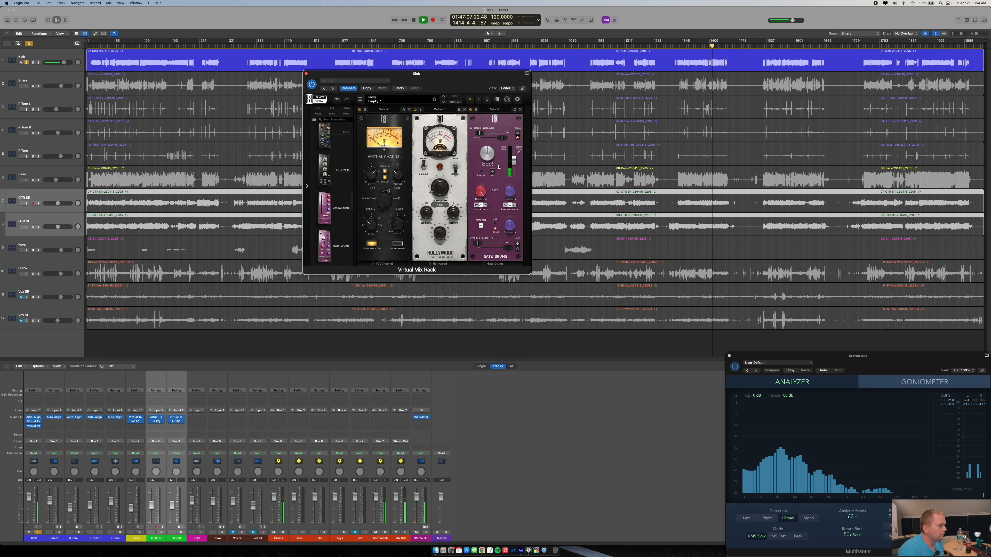
{"action": "left_click_drag", "start_coordinate": [514, 162], "coordinate": [514, 159]}
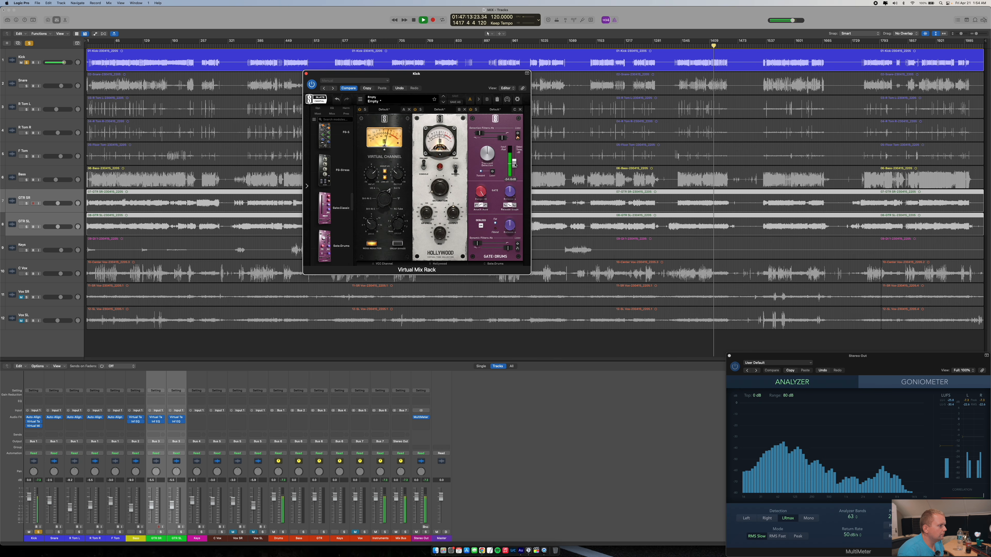
- Fine-tune the gate's upper blue knob and its red knob by ear on the Kick
{"action": "mouse_move", "coordinate": [510, 194]}
{"action": "left_click_drag", "start_coordinate": [510, 193], "coordinate": [511, 195]}
{"action": "mouse_move", "coordinate": [479, 193]}
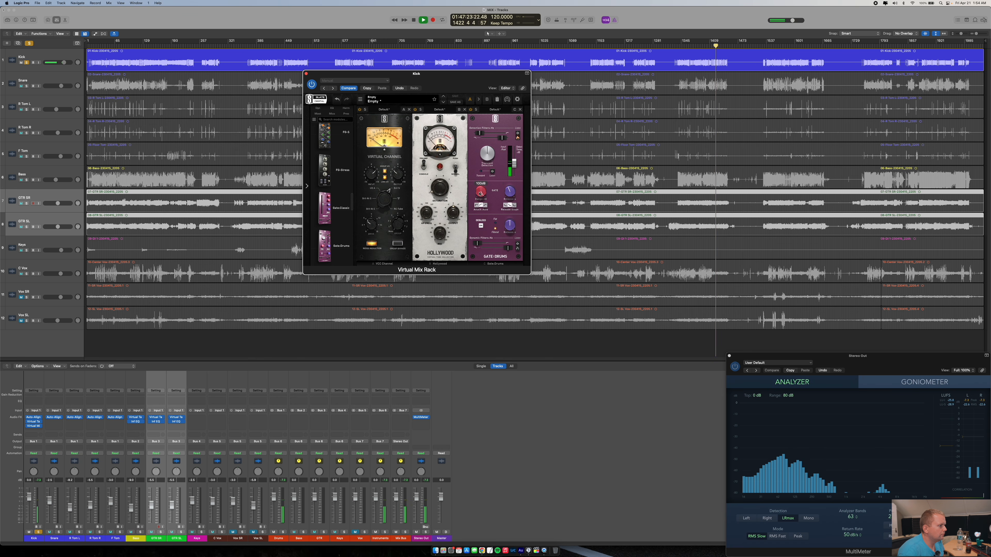
{"action": "mouse_move", "coordinate": [479, 192]}
{"action": "left_mouse_down"}
{"action": "mouse_move", "coordinate": [482, 210]}
{"action": "mouse_move", "coordinate": [480, 186]}
{"action": "left_mouse_up"}
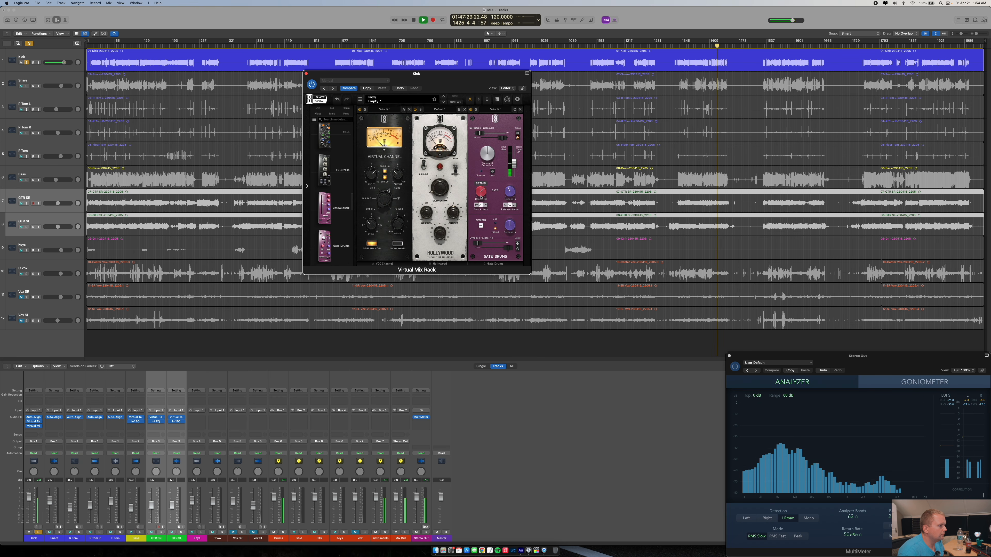
- Lower the gate's high dynamic filter and refine its cutoff by ear on the Kick
{"action": "mouse_move", "coordinate": [515, 166]}
{"action": "mouse_move", "coordinate": [512, 250]}
{"action": "left_click_drag", "start_coordinate": [511, 250], "coordinate": [498, 251]}
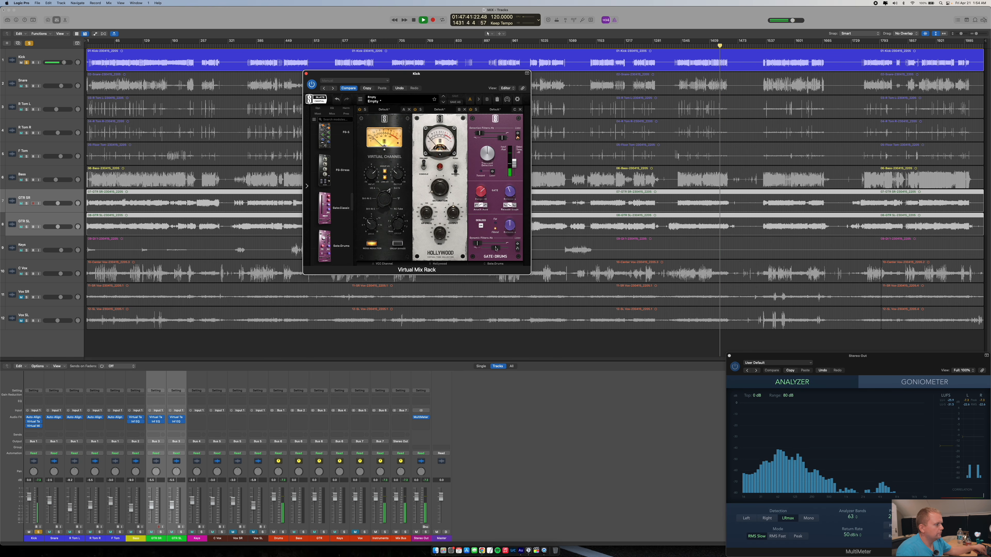
{"action": "left_click_drag", "start_coordinate": [495, 249], "coordinate": [509, 244]}
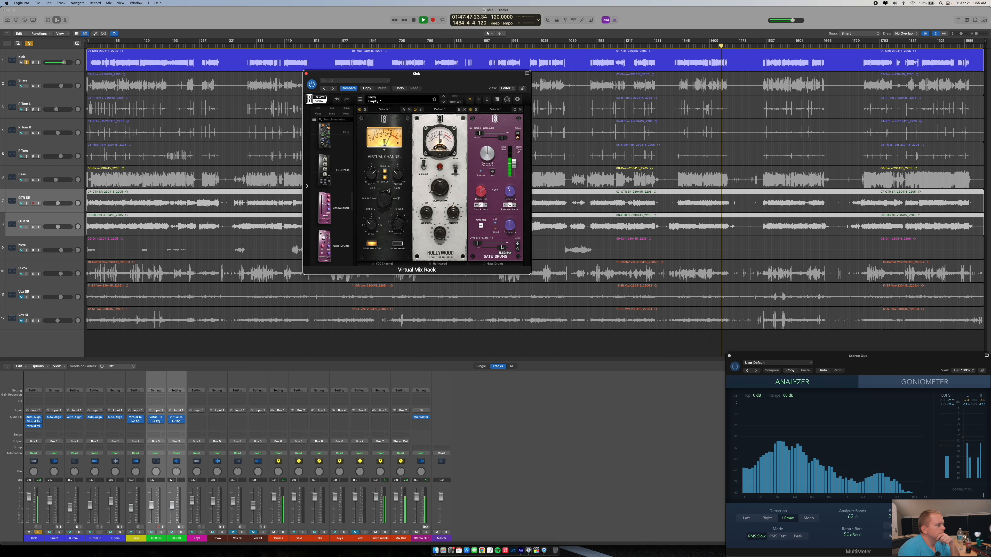
{"action": "mouse_move", "coordinate": [502, 247]}
{"action": "left_mouse_down"}
{"action": "mouse_move", "coordinate": [488, 247]}
{"action": "mouse_move", "coordinate": [499, 246]}
{"action": "left_mouse_up"}
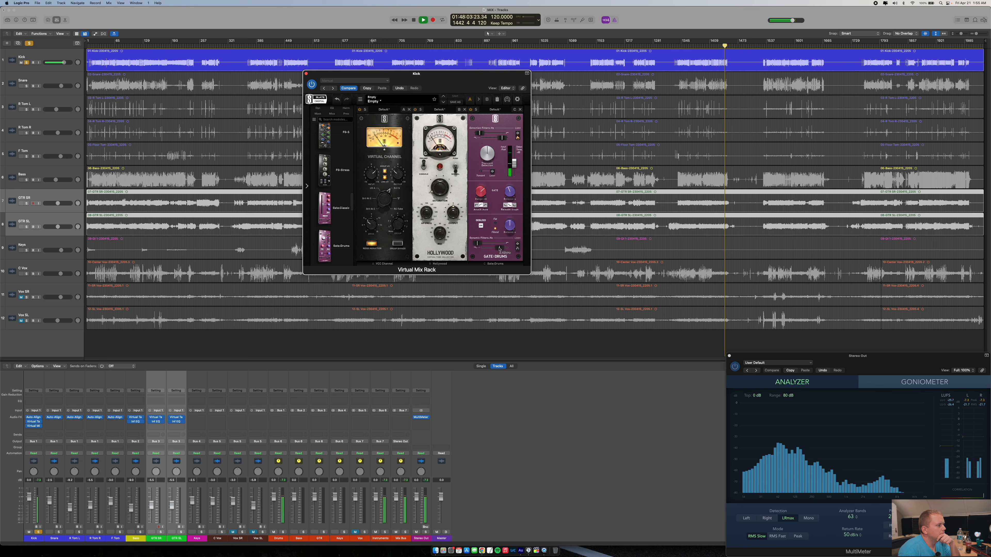
{"action": "left_click_drag", "start_coordinate": [499, 249], "coordinate": [497, 247]}
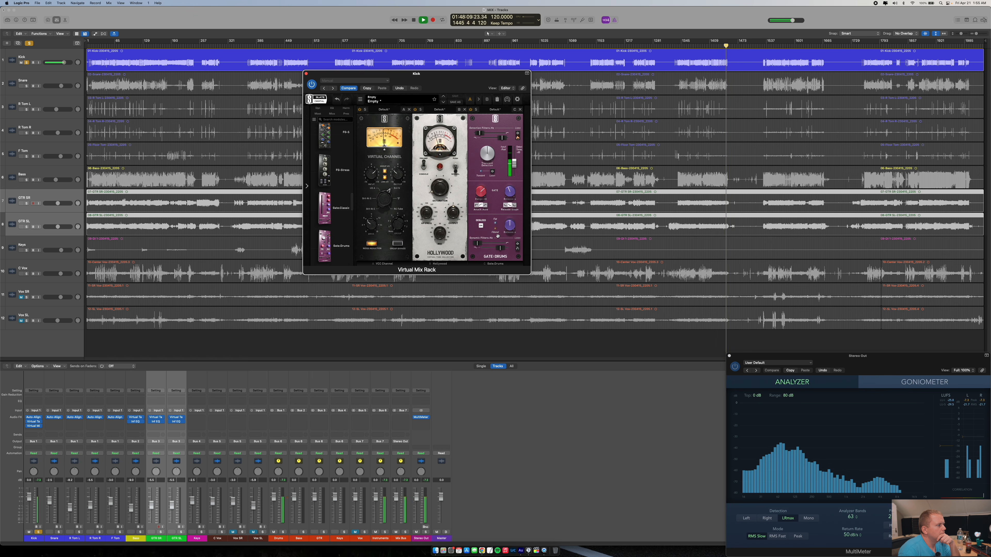
- Fine-tune the gate's threshold and large silver knob, and enlarge the timeline around the playhead
{"action": "left_click_drag", "start_coordinate": [516, 164], "coordinate": [516, 165]}
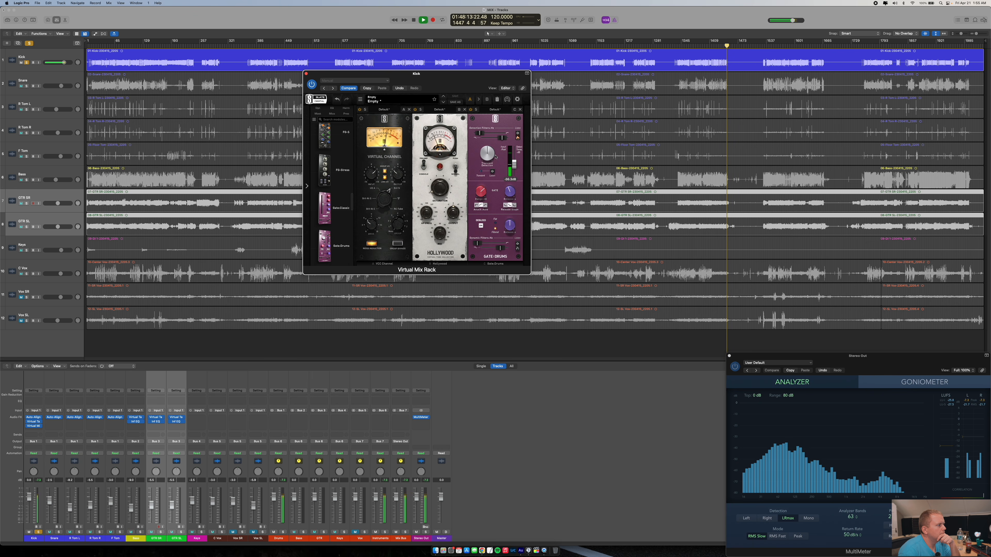
{"action": "left_click_drag", "start_coordinate": [493, 156], "coordinate": [491, 150]}
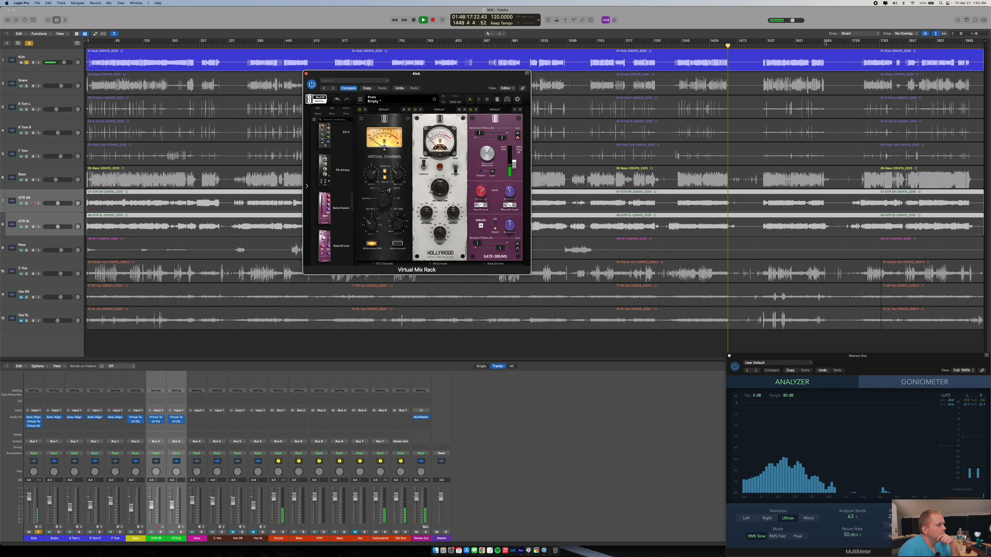
{"action": "left_click_drag", "start_coordinate": [976, 34], "coordinate": [979, 34]}
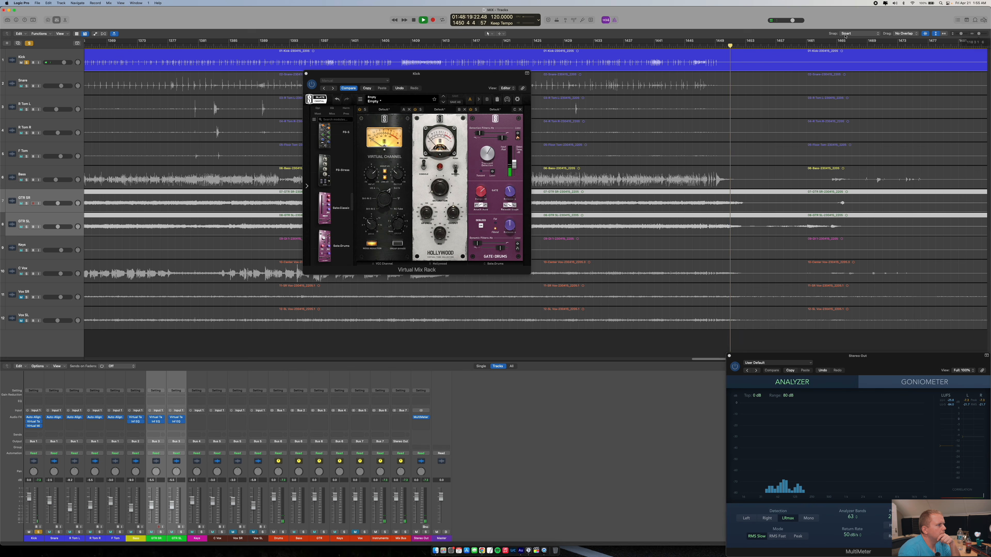
- Readjust the gate's threshold by ear while replaying the Kick passage around bars 1442 to 1448
{"action": "left_click", "coordinate": [646, 46]}
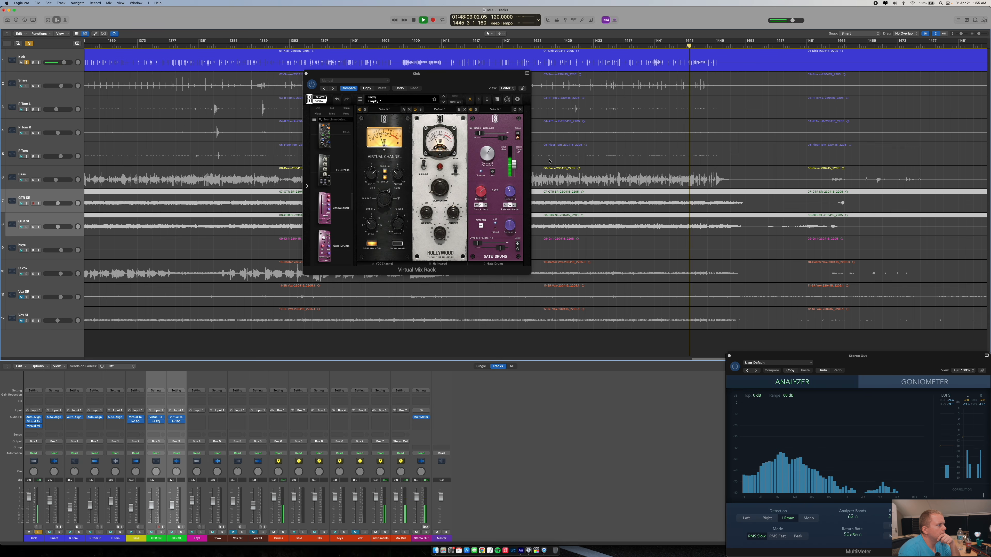
{"action": "left_click", "coordinate": [514, 165]}
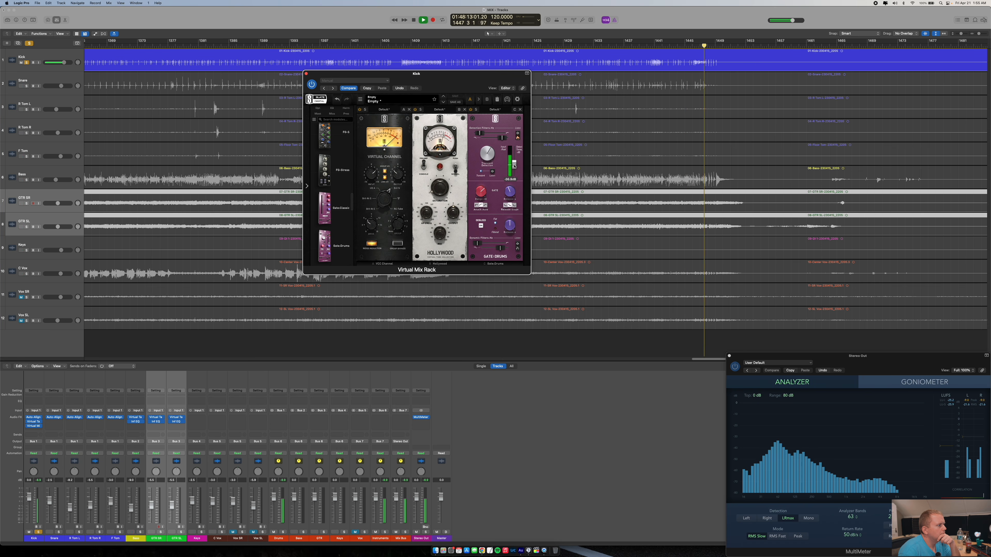
{"action": "left_click", "coordinate": [681, 46]}
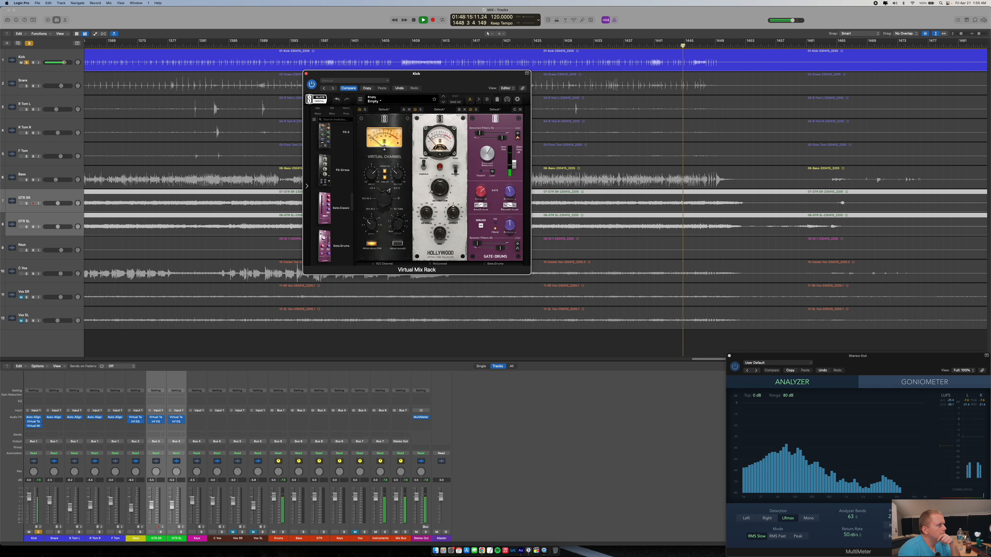
{"action": "left_click", "coordinate": [471, 109]}
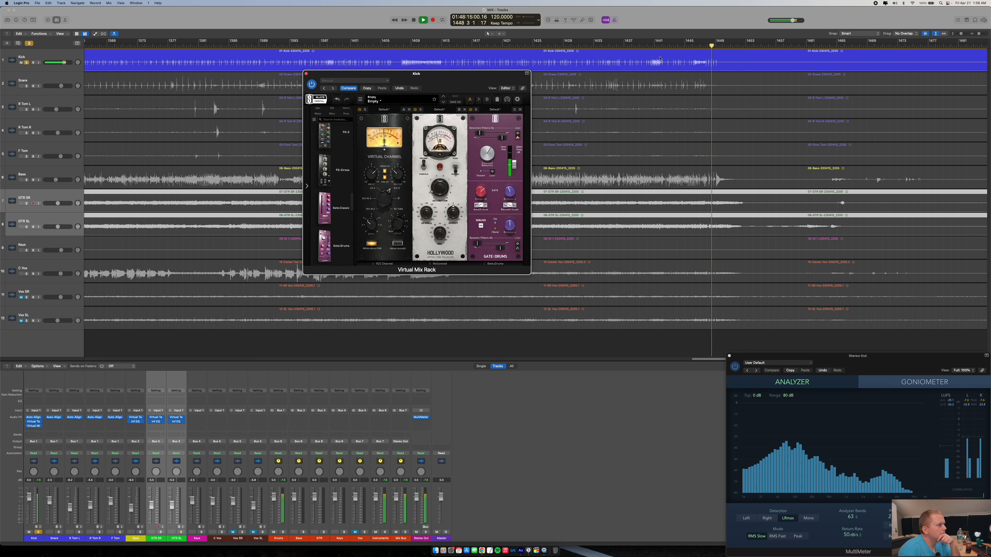
{"action": "left_click", "coordinate": [693, 46]}
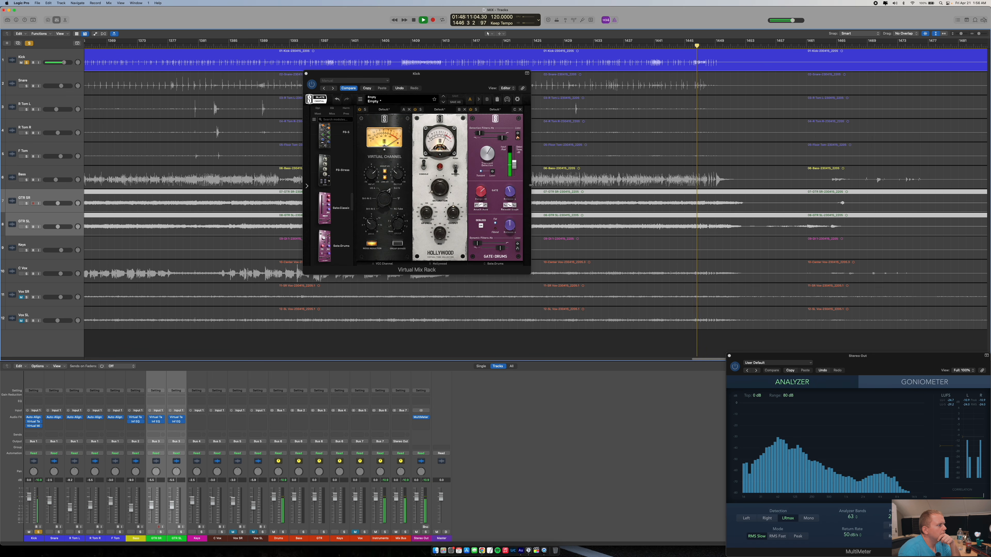
{"action": "left_click_drag", "start_coordinate": [514, 166], "coordinate": [513, 171]}
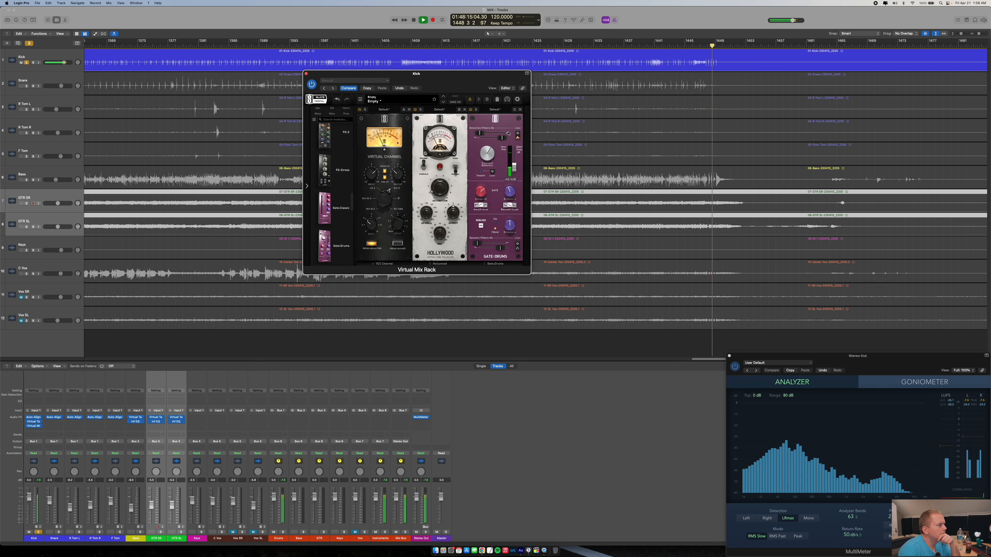
- Raise the gate's high dynamic filter slightly by ear while replaying the same Kick passage
{"action": "left_click", "coordinate": [692, 46]}
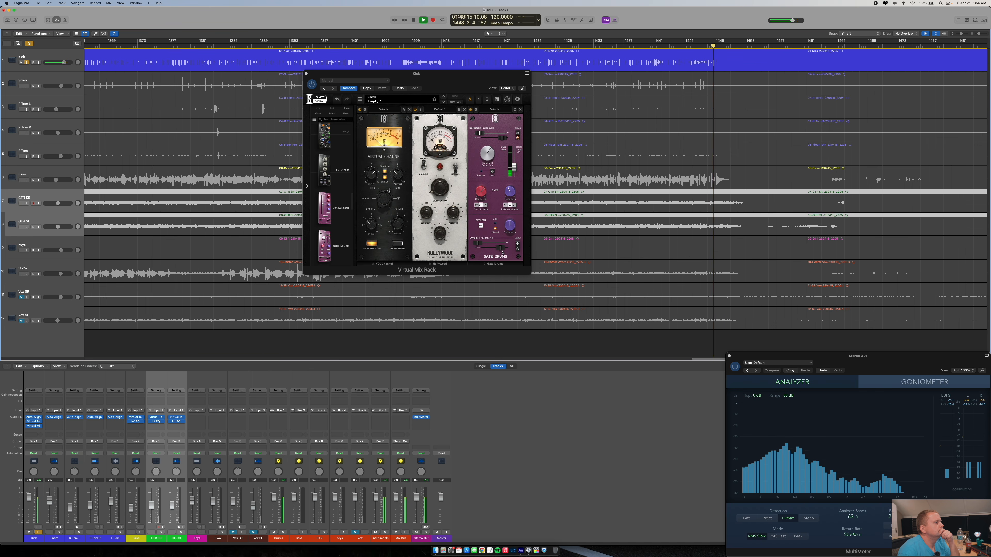
{"action": "left_click_drag", "start_coordinate": [500, 250], "coordinate": [502, 249]}
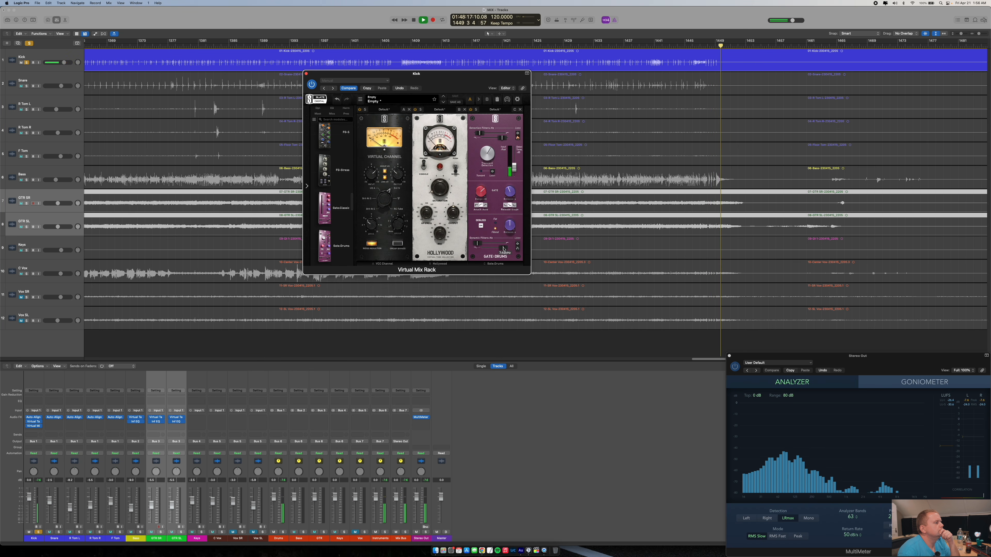
{"action": "left_click", "coordinate": [690, 48]}
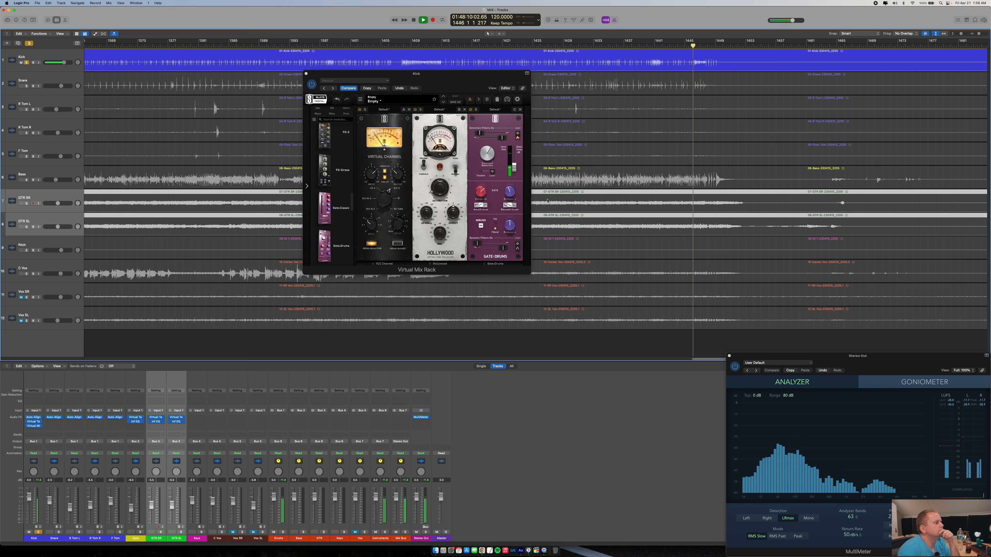
{"action": "left_click_drag", "start_coordinate": [478, 244], "coordinate": [505, 249]}
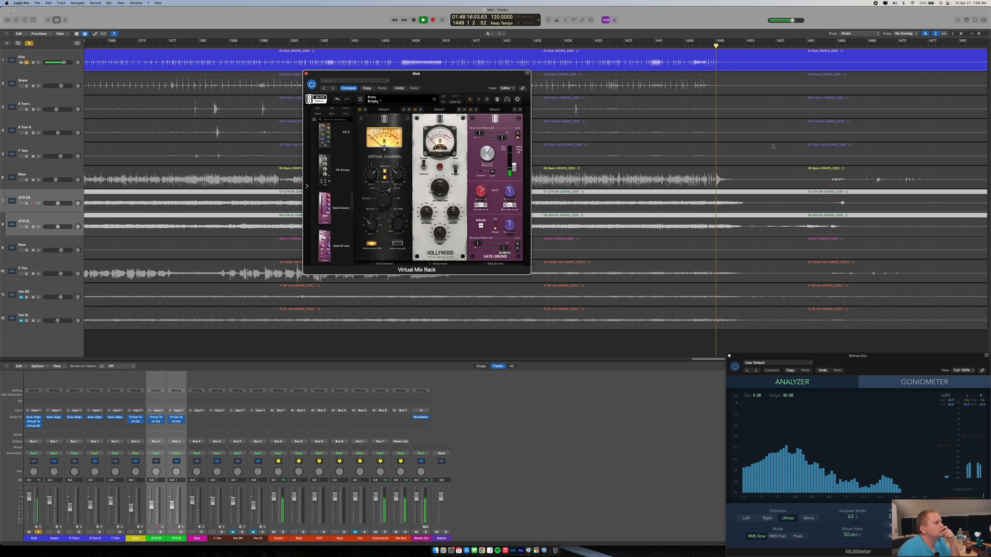
- Fine-tune the gate's large silver knob and threshold by ear while replaying the Kick from about bar 1442
{"action": "left_click", "coordinate": [654, 46]}
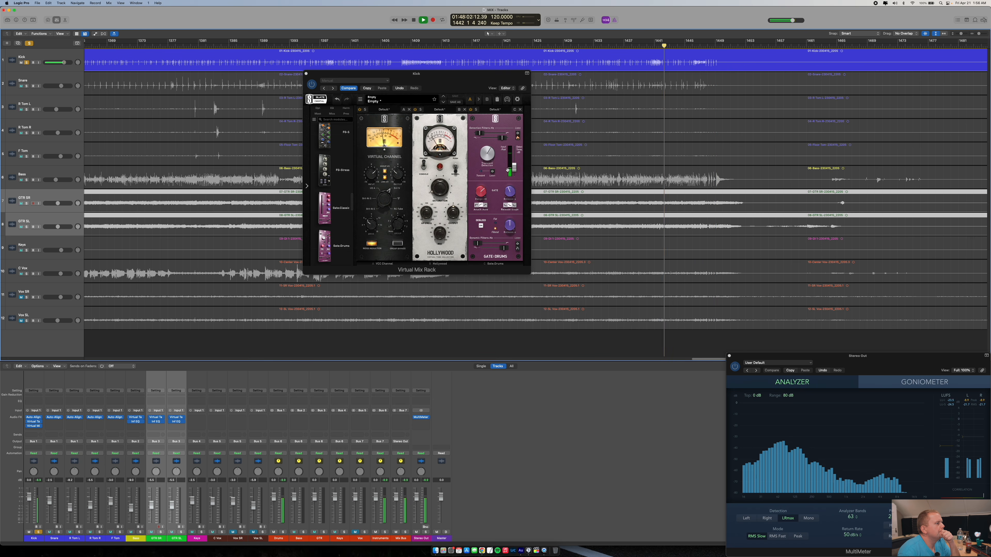
{"action": "left_click", "coordinate": [489, 148]}
{"action": "left_click_drag", "start_coordinate": [489, 149], "coordinate": [514, 165]}
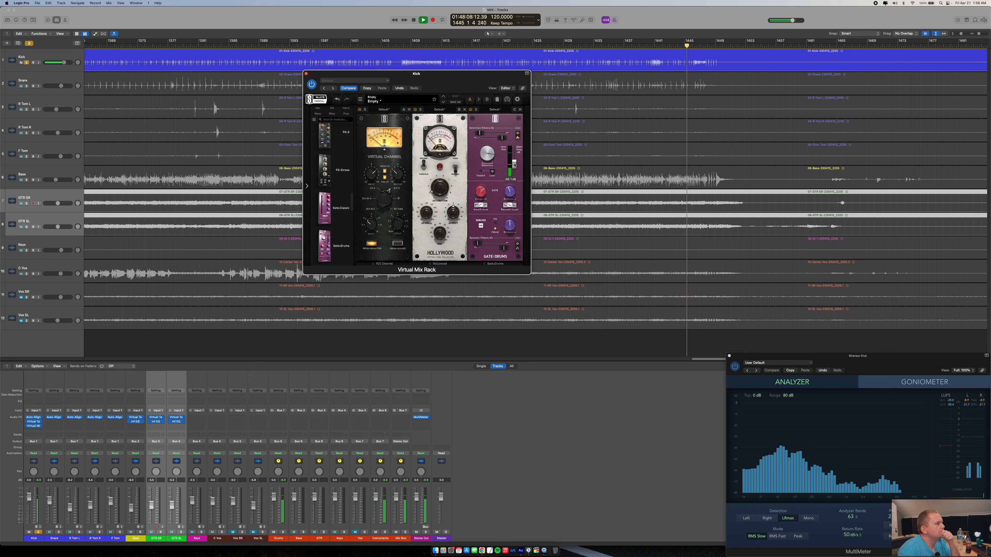
{"action": "left_click_drag", "start_coordinate": [484, 157], "coordinate": [482, 154]}
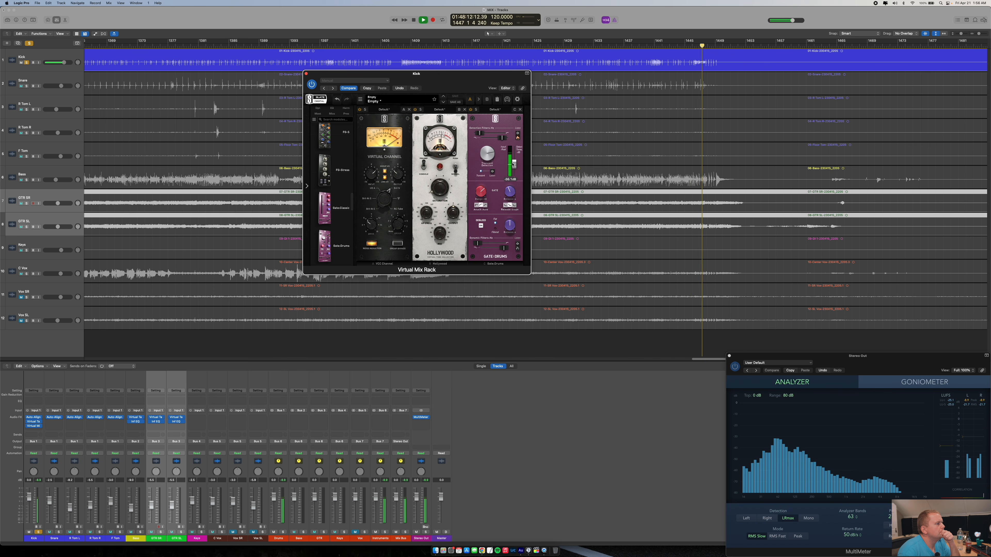
{"action": "left_click_drag", "start_coordinate": [487, 155], "coordinate": [488, 157]}
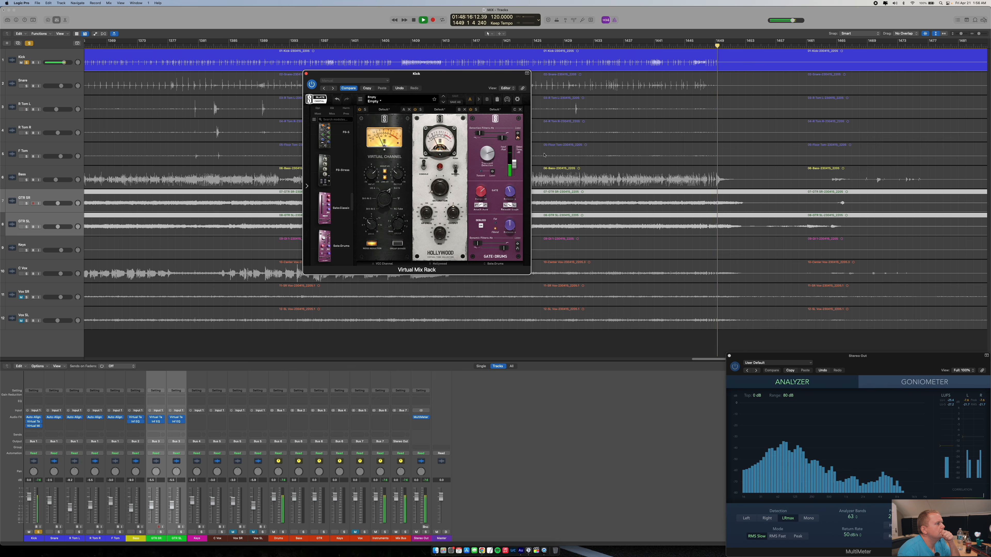
- Play the Kick from about bar 1412, show the whole session timeline, and readjust the gate's large silver knob
{"action": "left_click", "coordinate": [417, 45]}
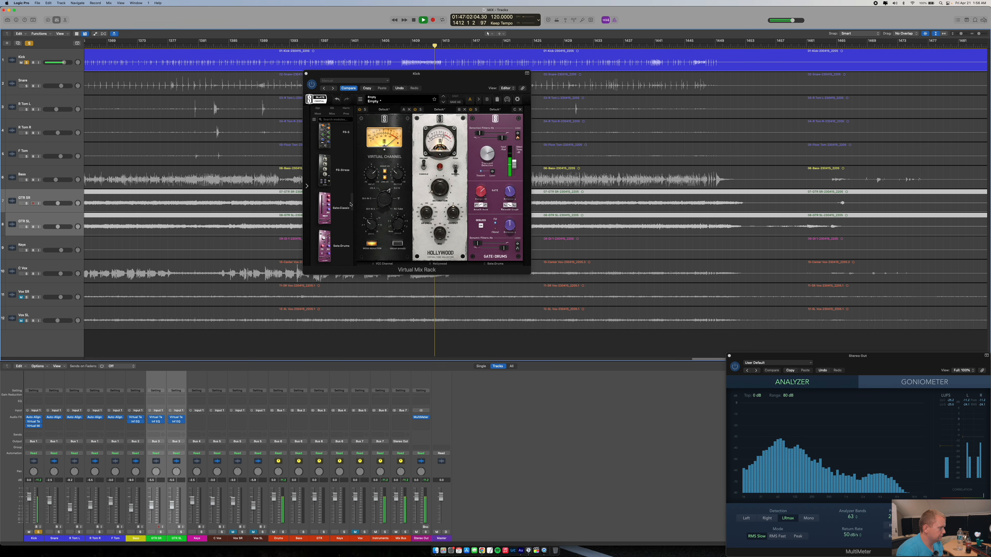
{"action": "left_click_drag", "start_coordinate": [979, 34], "coordinate": [976, 34]}
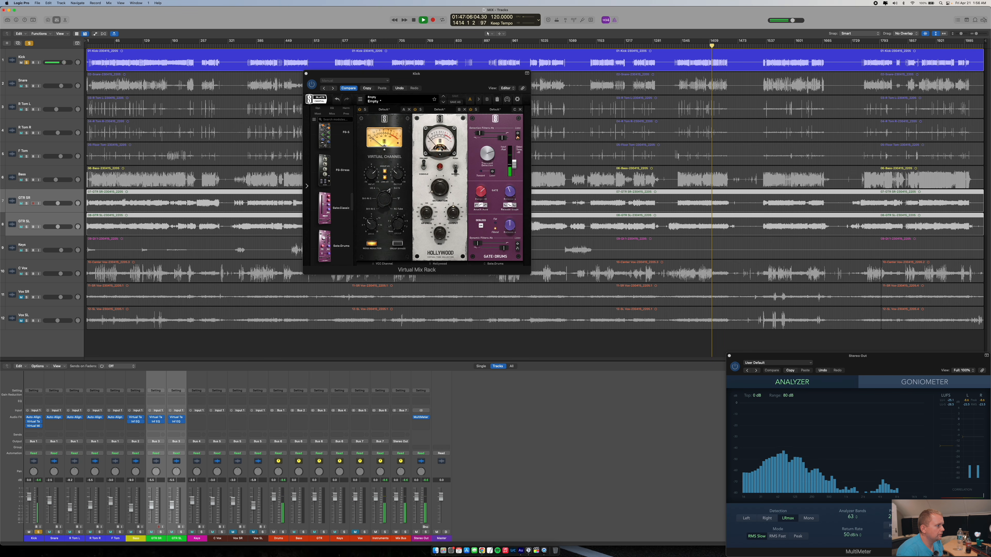
{"action": "left_click", "coordinate": [487, 159]}
{"action": "left_click_drag", "start_coordinate": [486, 162], "coordinate": [486, 167]}
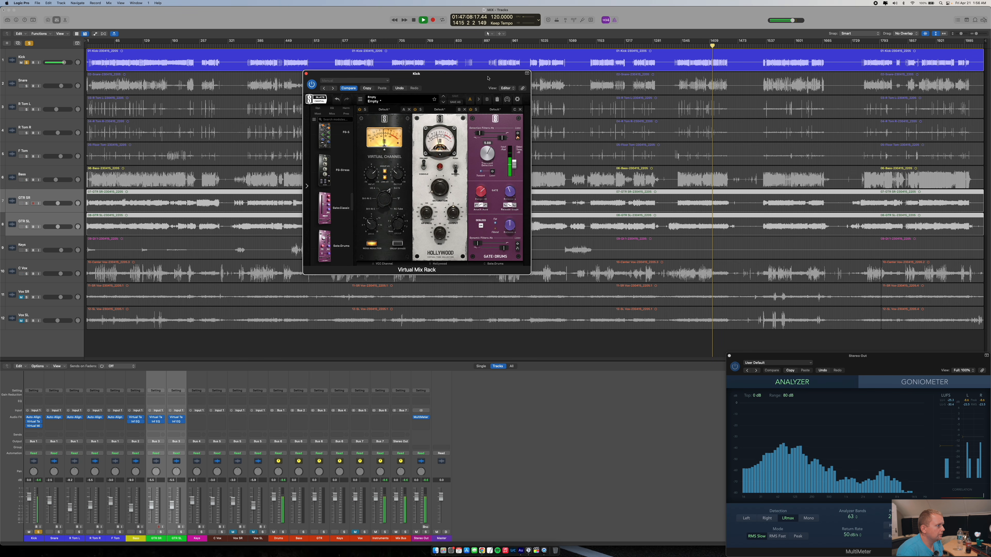
- Play the Kick from about bar 810 and lower the gate's high dynamic filter slightly by ear
{"action": "left_click", "coordinate": [444, 45]}
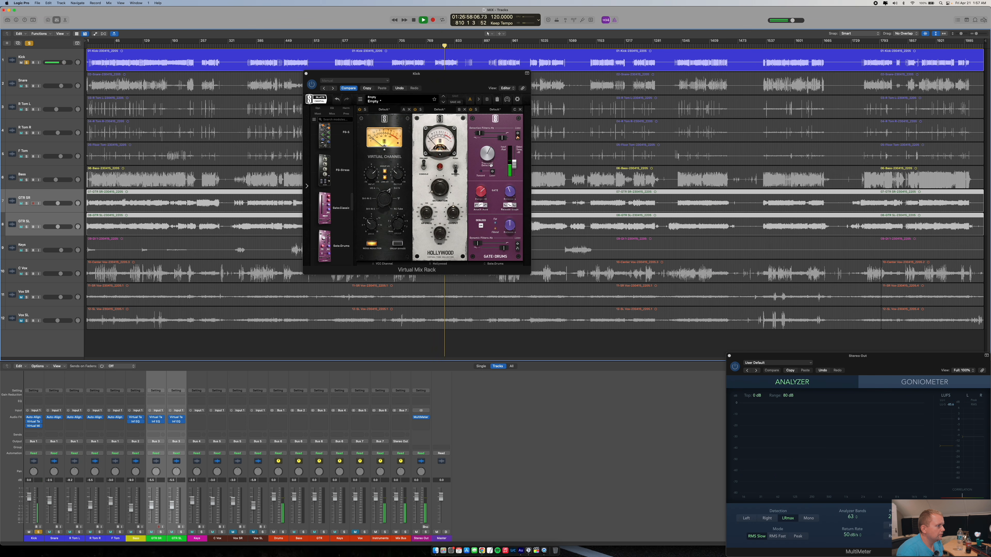
{"action": "left_click", "coordinate": [504, 249]}
{"action": "left_click_drag", "start_coordinate": [503, 250], "coordinate": [501, 250]}
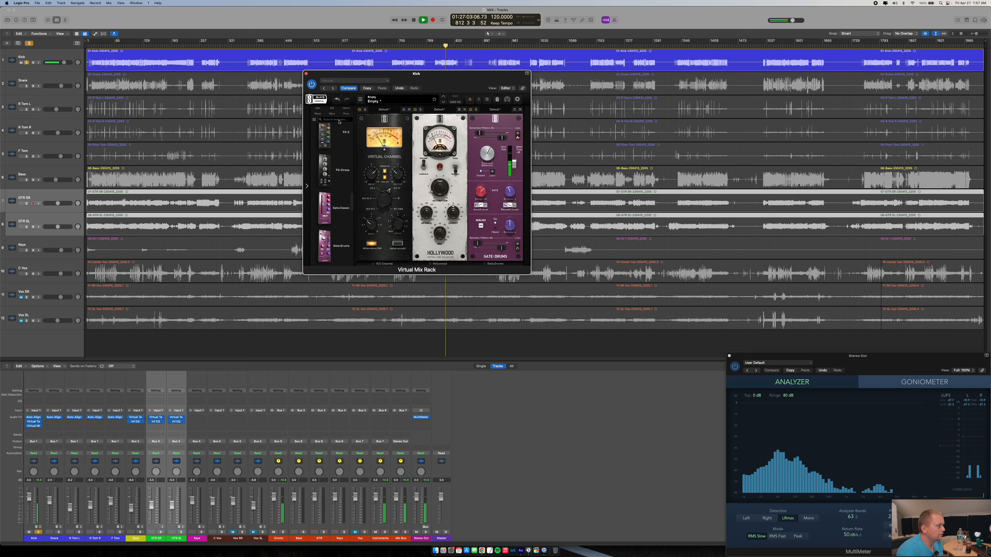
- Compare the Kick with the Virtual Mix Rack active and bypassed around bars 613 and 728, and leave it active
{"action": "left_click", "coordinate": [312, 84]}
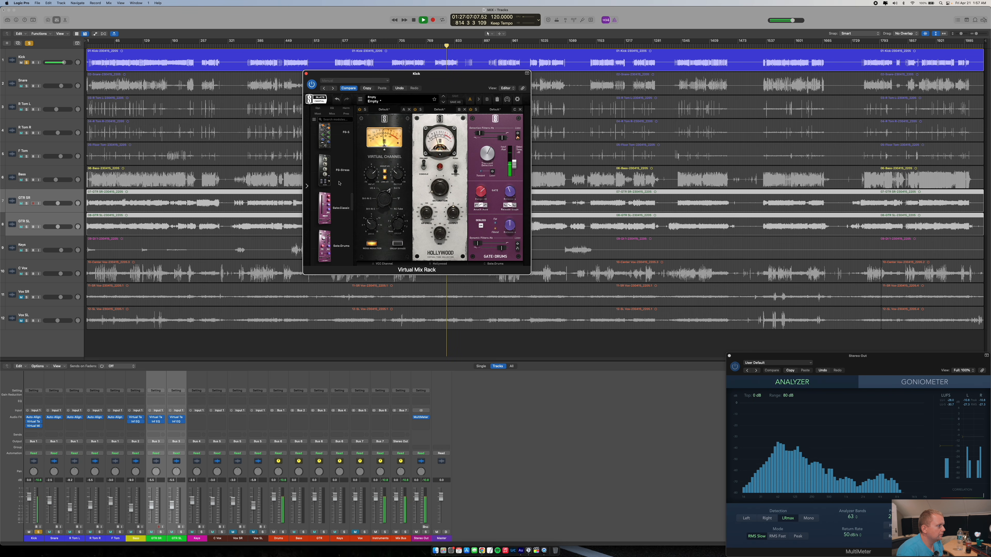
{"action": "scroll", "coordinate": [340, 186], "scroll_direction": "up", "scroll_amount": 3}
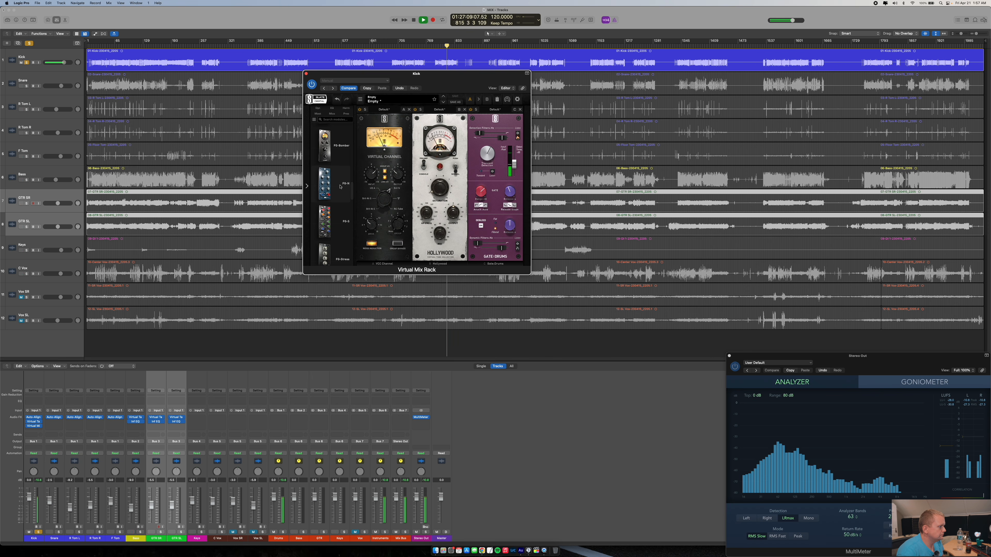
{"action": "scroll", "coordinate": [340, 187], "scroll_direction": "up", "scroll_amount": 5}
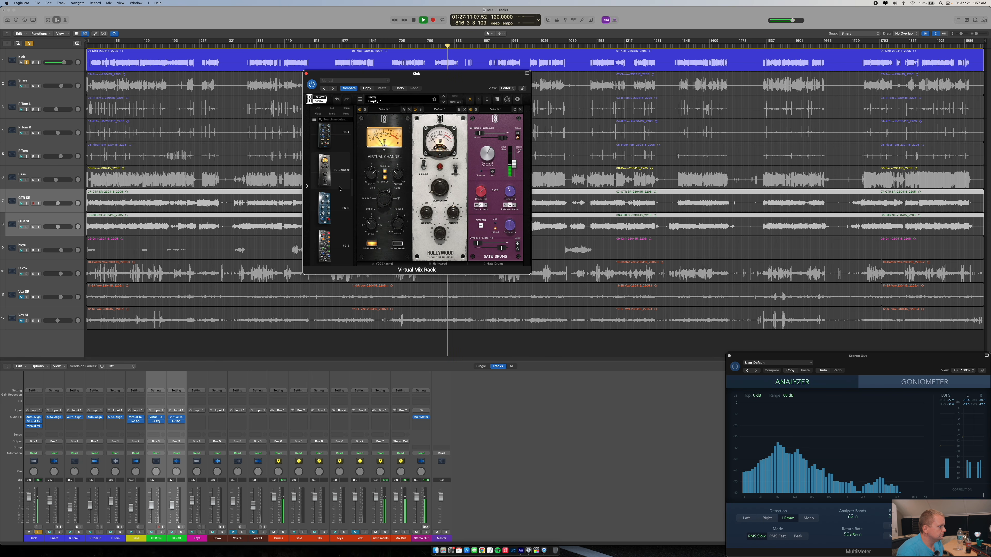
{"action": "scroll", "coordinate": [339, 189], "scroll_direction": "up", "scroll_amount": 6}
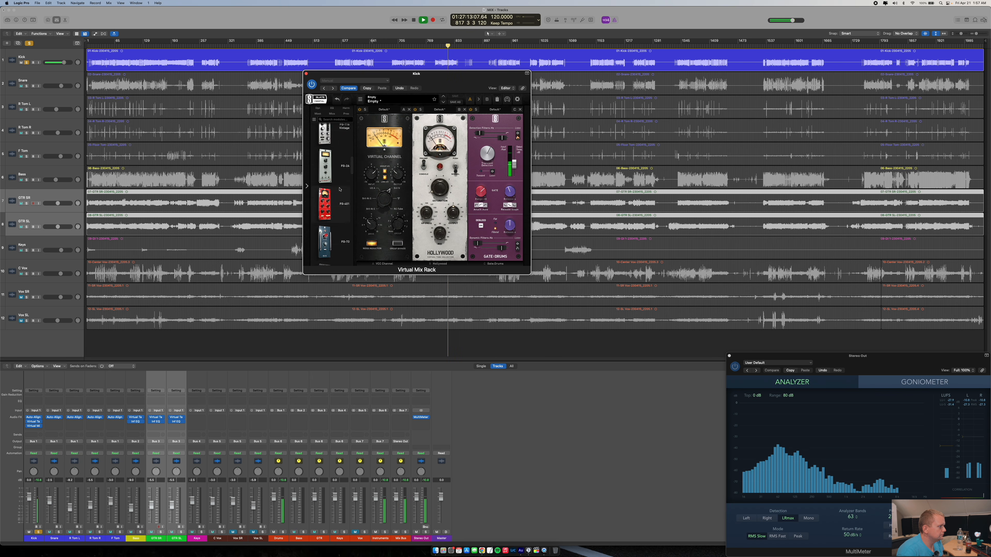
{"action": "left_click", "coordinate": [357, 47]}
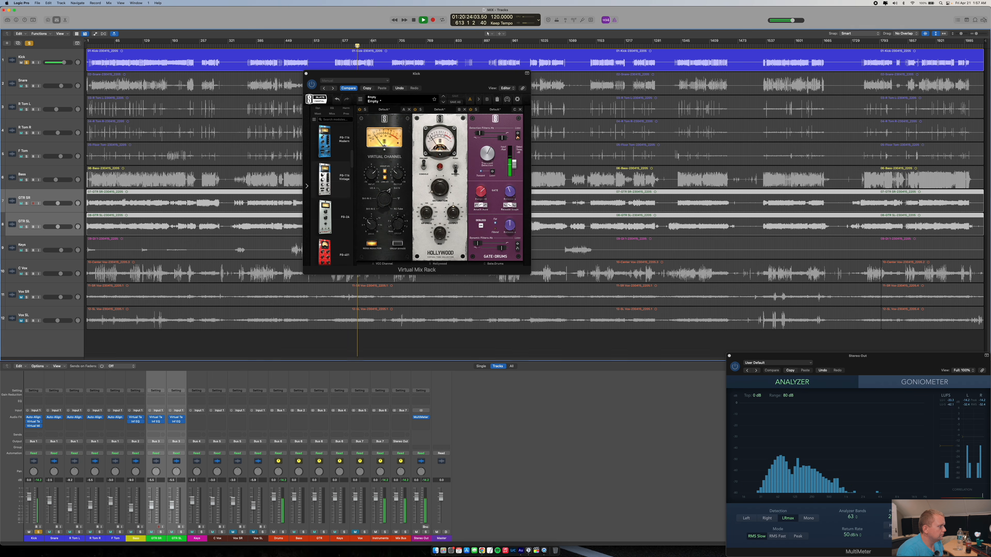
{"action": "left_click", "coordinate": [316, 88]}
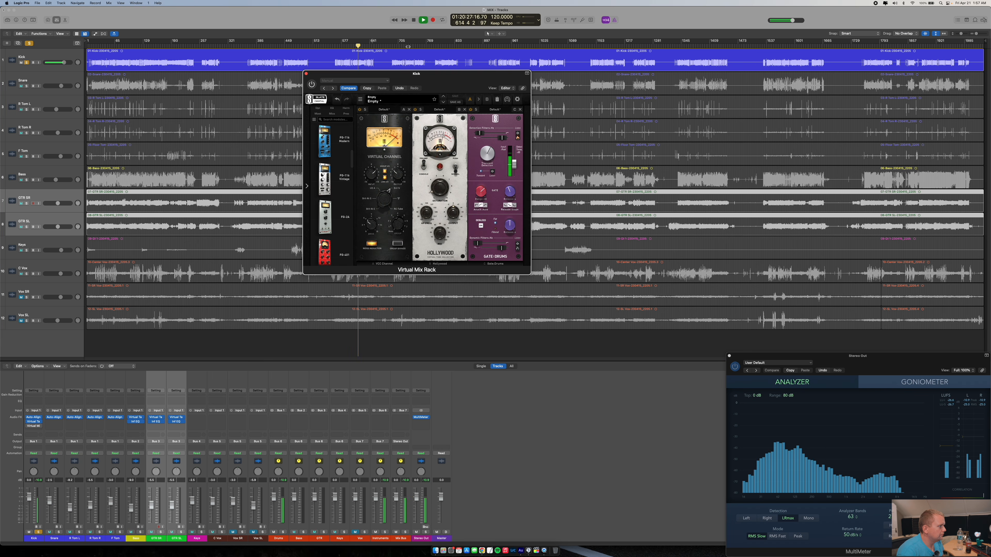
{"action": "left_click", "coordinate": [408, 47]}
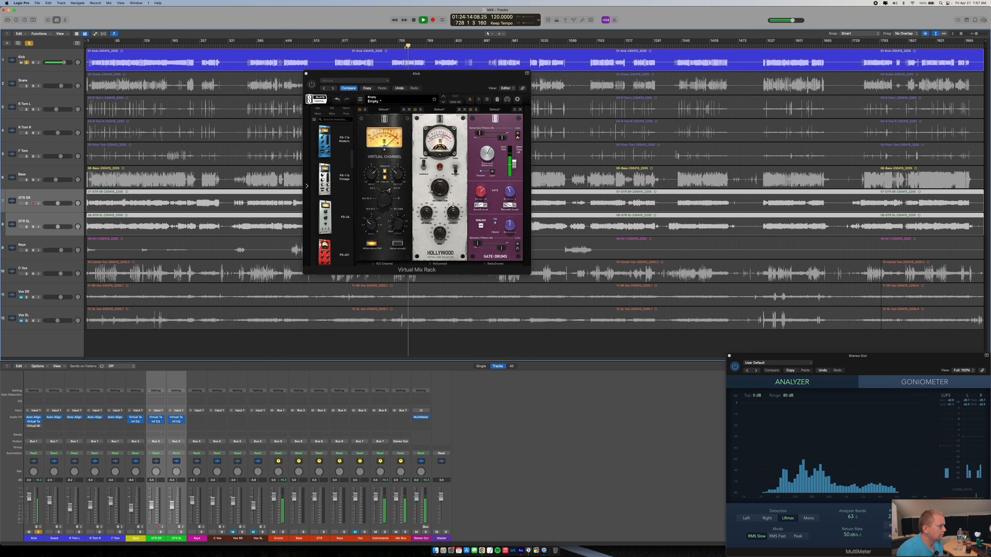
{"action": "left_click", "coordinate": [312, 85]}
- Set the gate's upper blue knob to about 187 ms and lower its high dynamic filter slightly on the Kick
{"action": "scroll", "coordinate": [330, 177], "scroll_direction": "down", "scroll_amount": 2}
{"action": "scroll", "coordinate": [329, 177], "scroll_direction": "down", "scroll_amount": 3}
{"action": "scroll", "coordinate": [330, 179], "scroll_direction": "down", "scroll_amount": 5}
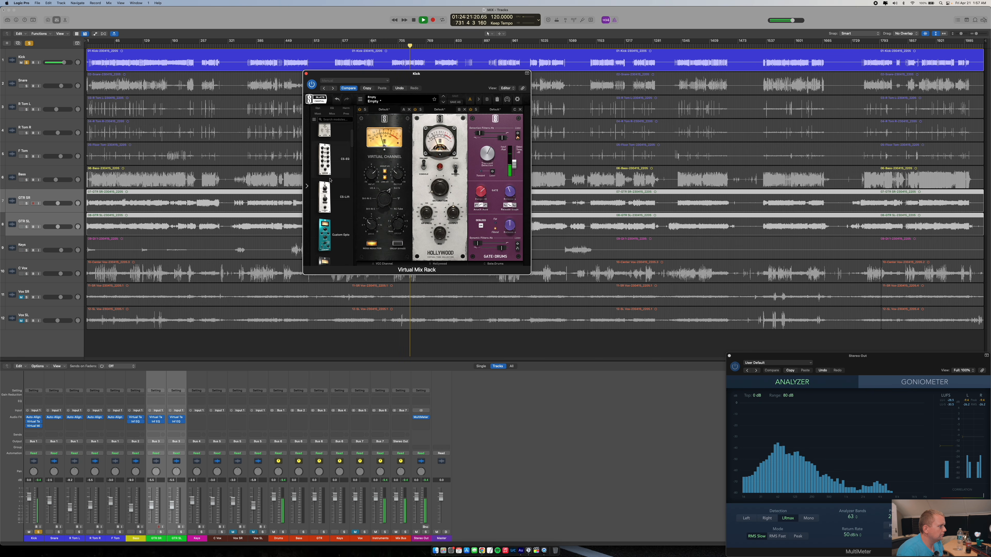
{"action": "mouse_move", "coordinate": [509, 199]}
{"action": "left_click_drag", "start_coordinate": [509, 199], "coordinate": [509, 196]}
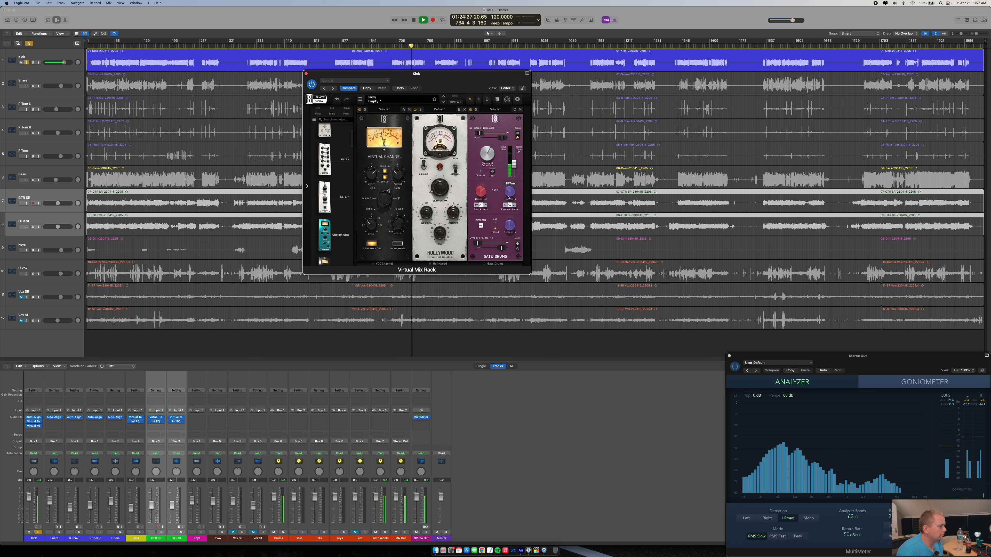
{"action": "mouse_move", "coordinate": [502, 251]}
{"action": "left_click_drag", "start_coordinate": [502, 251], "coordinate": [501, 247]}
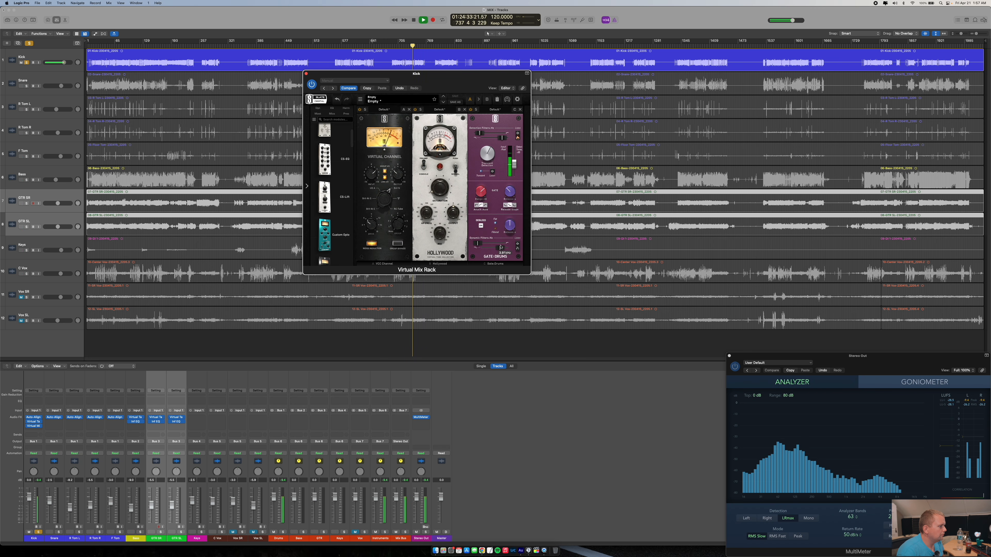
- Find the FG-S equalizer in the module list and add it after the gate in the Kick's Virtual Mix Rack
{"action": "mouse_move", "coordinate": [507, 194]}
{"action": "scroll", "coordinate": [343, 188], "scroll_direction": "down", "scroll_amount": 2}
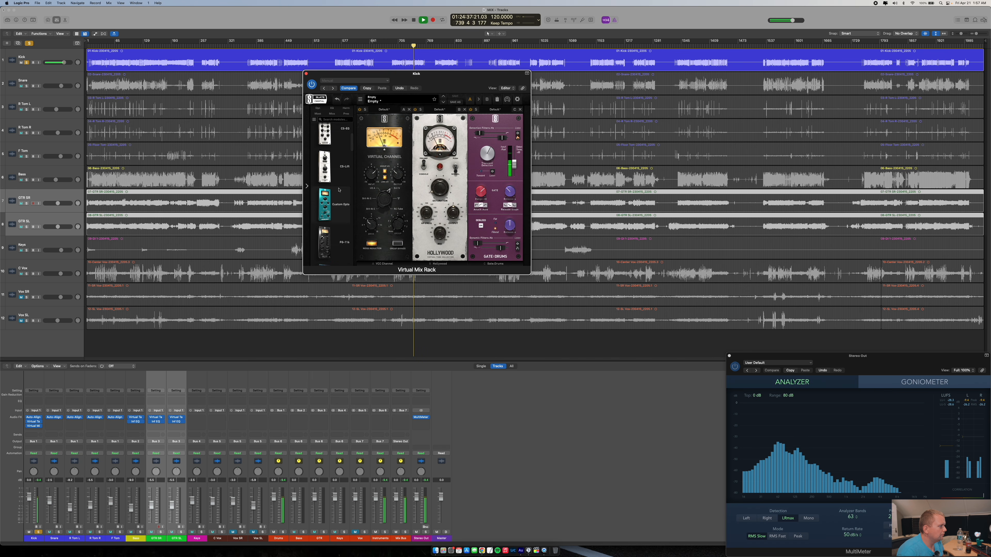
{"action": "scroll", "coordinate": [339, 190], "scroll_direction": "down", "scroll_amount": 3}
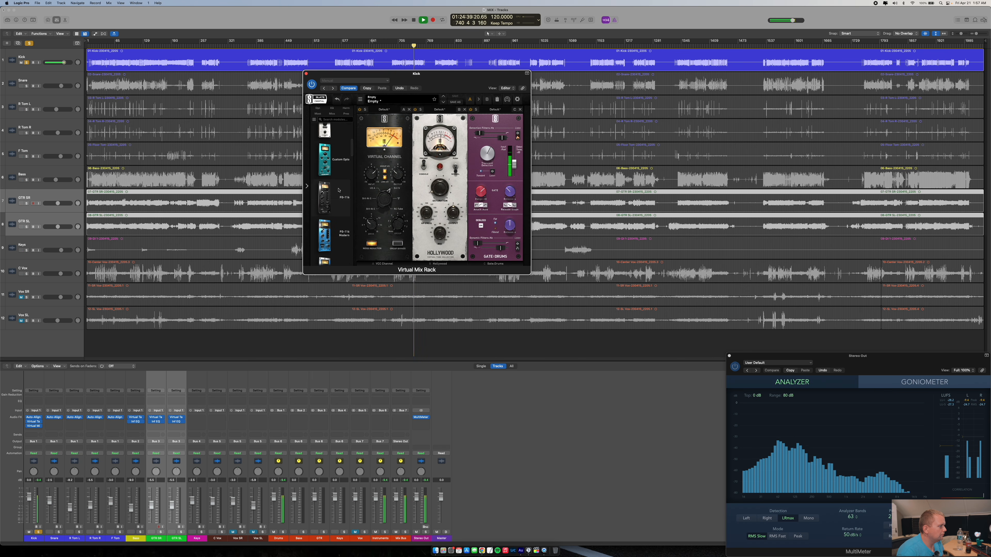
{"action": "scroll", "coordinate": [339, 190], "scroll_direction": "down", "scroll_amount": 3}
{"action": "scroll", "coordinate": [338, 190], "scroll_direction": "down", "scroll_amount": 5}
{"action": "scroll", "coordinate": [338, 190], "scroll_direction": "down", "scroll_amount": 4}
{"action": "scroll", "coordinate": [334, 198], "scroll_direction": "down", "scroll_amount": 5}
{"action": "scroll", "coordinate": [334, 198], "scroll_direction": "down", "scroll_amount": 3}
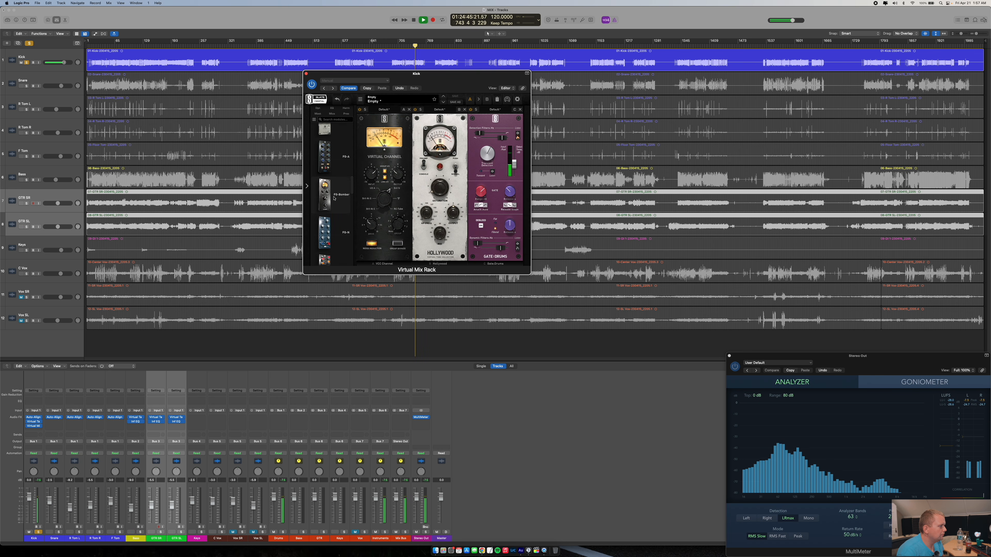
{"action": "left_click_drag", "start_coordinate": [347, 237], "coordinate": [557, 172]}
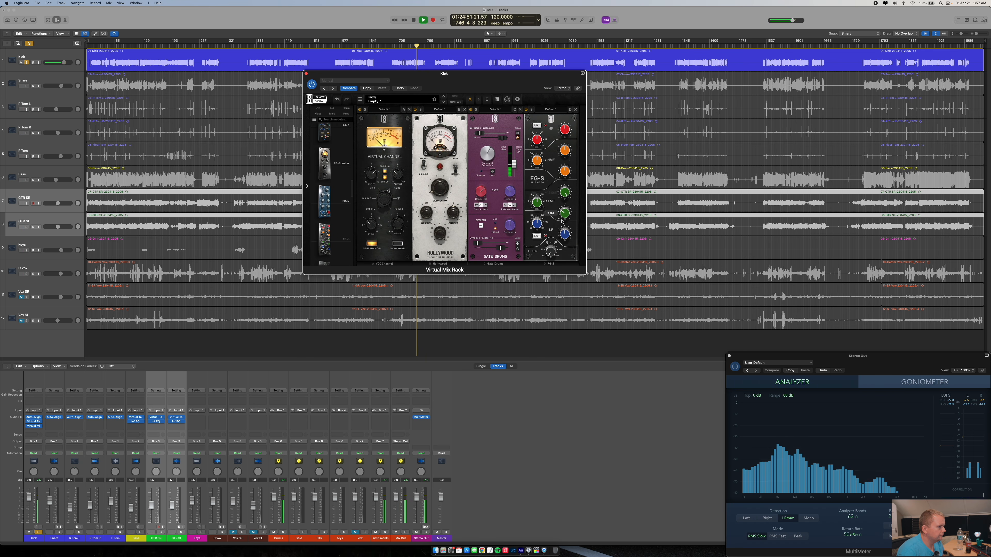
- Cut the FG-S low-mid band on the Kick, tune its frequency by ear, and ease the gain reduction
{"action": "left_click_drag", "start_coordinate": [563, 186], "coordinate": [563, 244]}
{"action": "left_click_drag", "start_coordinate": [536, 203], "coordinate": [530, 207]}
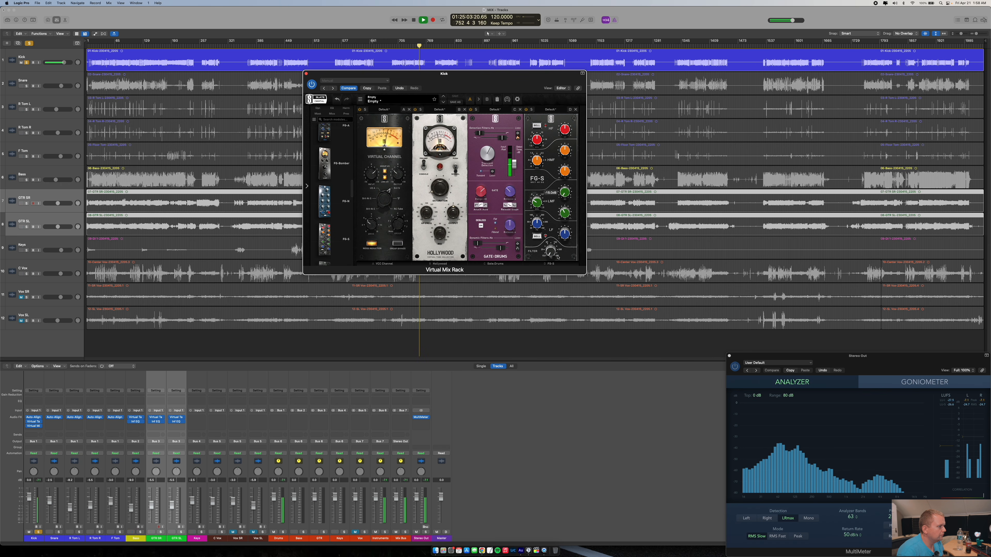
{"action": "left_click_drag", "start_coordinate": [535, 202], "coordinate": [535, 202]}
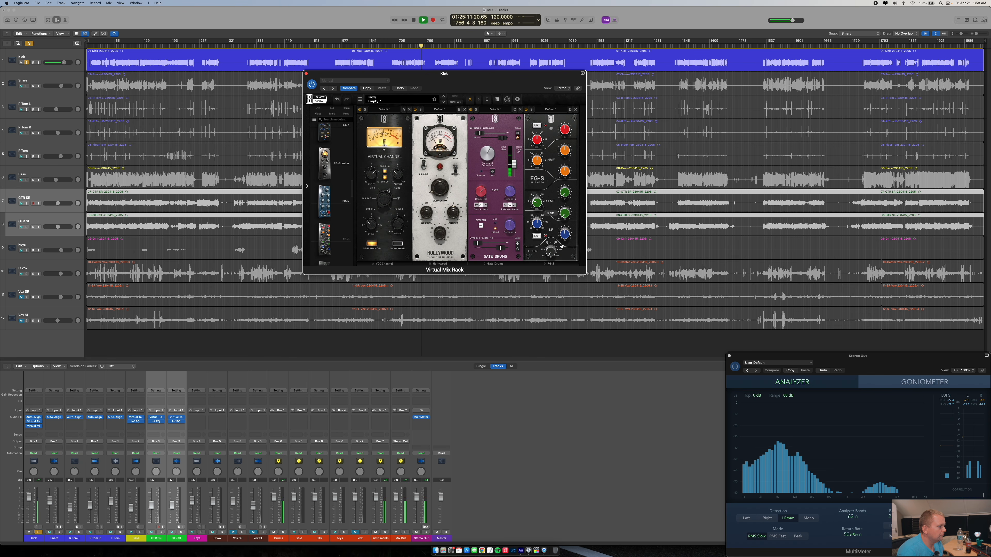
{"action": "left_click_drag", "start_coordinate": [562, 244], "coordinate": [564, 230]}
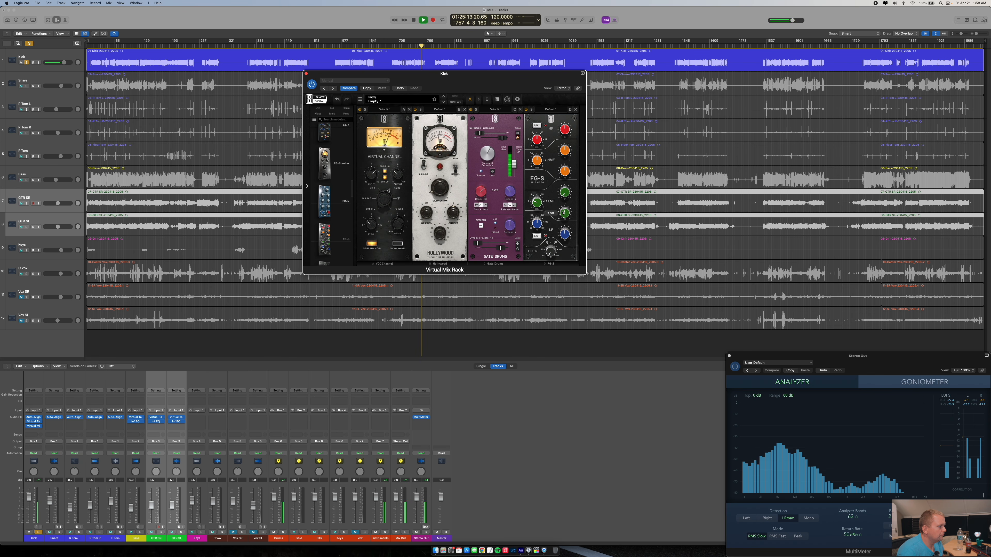
{"action": "left_click_drag", "start_coordinate": [564, 193], "coordinate": [586, 94]}
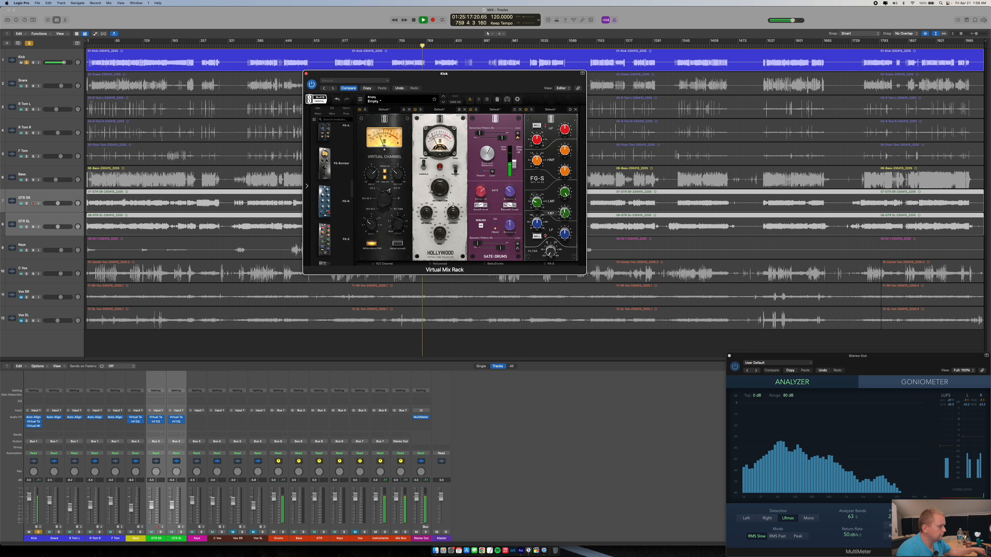
- Adjust the Q, frequency and gain of the FG-S low-mid (LMF) band on the Kick track during playback
{"action": "left_click_drag", "start_coordinate": [564, 213], "coordinate": [563, 266]}
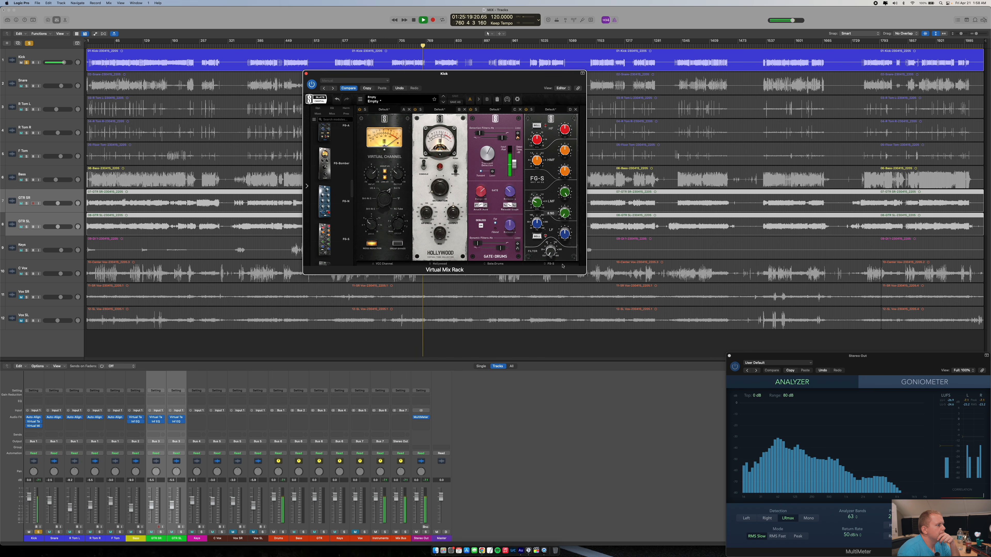
{"action": "mouse_move", "coordinate": [538, 202]}
{"action": "left_mouse_down"}
{"action": "mouse_move", "coordinate": [538, 184]}
{"action": "mouse_move", "coordinate": [533, 198]}
{"action": "left_mouse_up"}
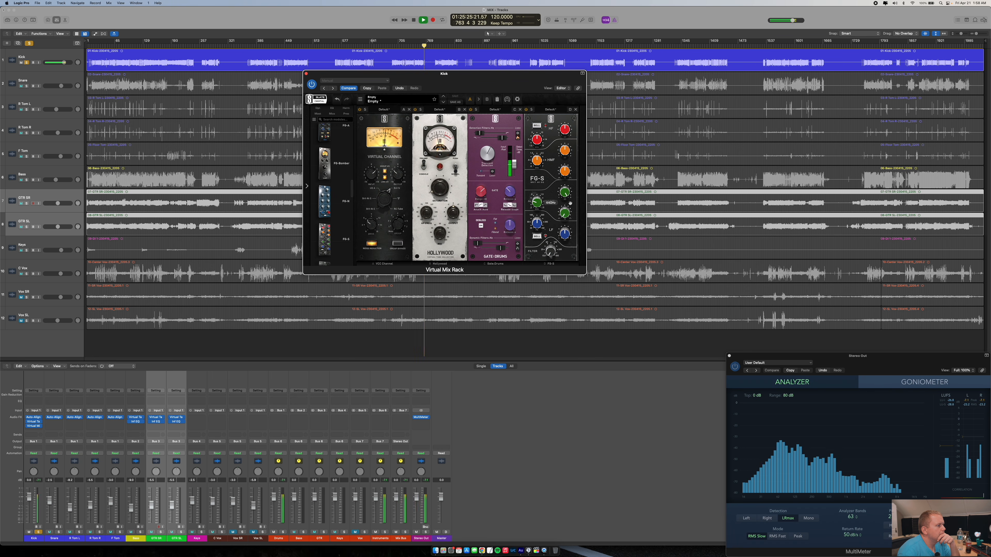
{"action": "left_click_drag", "start_coordinate": [565, 193], "coordinate": [563, 252]}
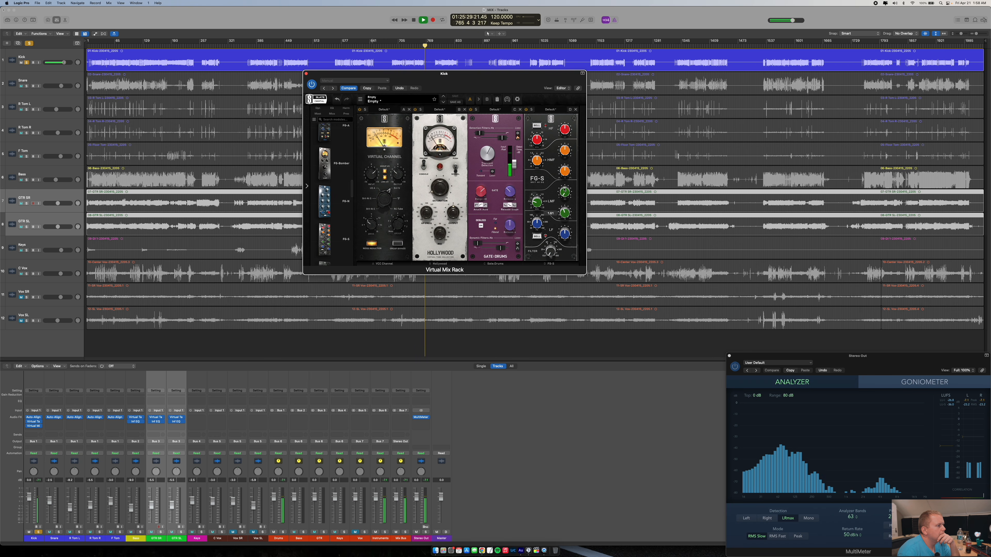
{"action": "left_click_drag", "start_coordinate": [565, 194], "coordinate": [564, 190]}
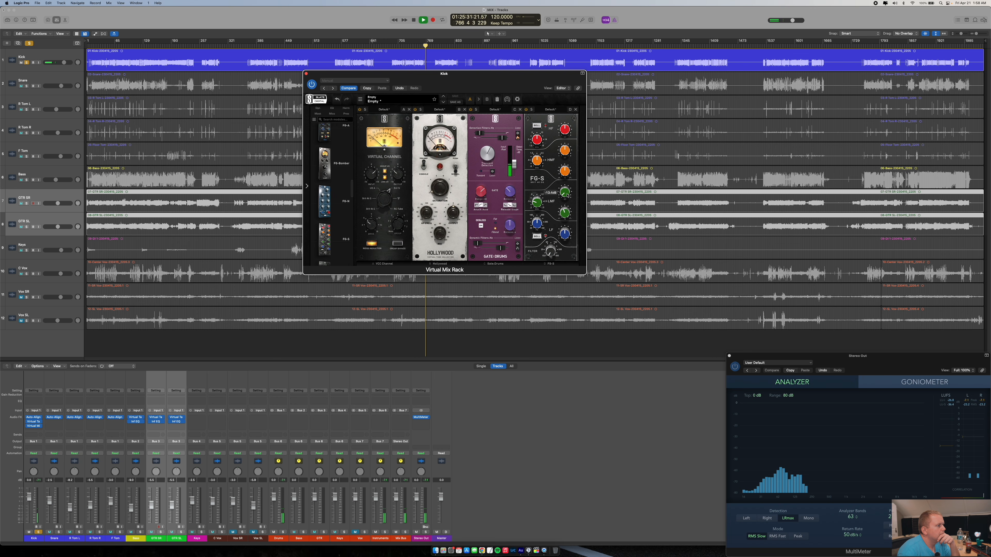
- Restart playback from an earlier passage around bar 586 and fine-tune the FG-S LMF gain on the kick
{"action": "left_click", "coordinate": [406, 46]}
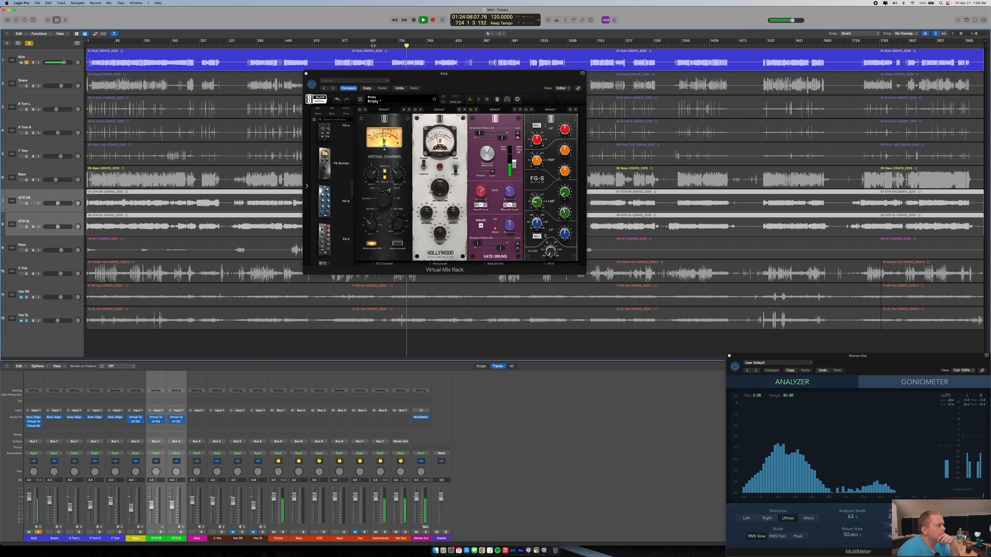
{"action": "left_click", "coordinate": [346, 46]}
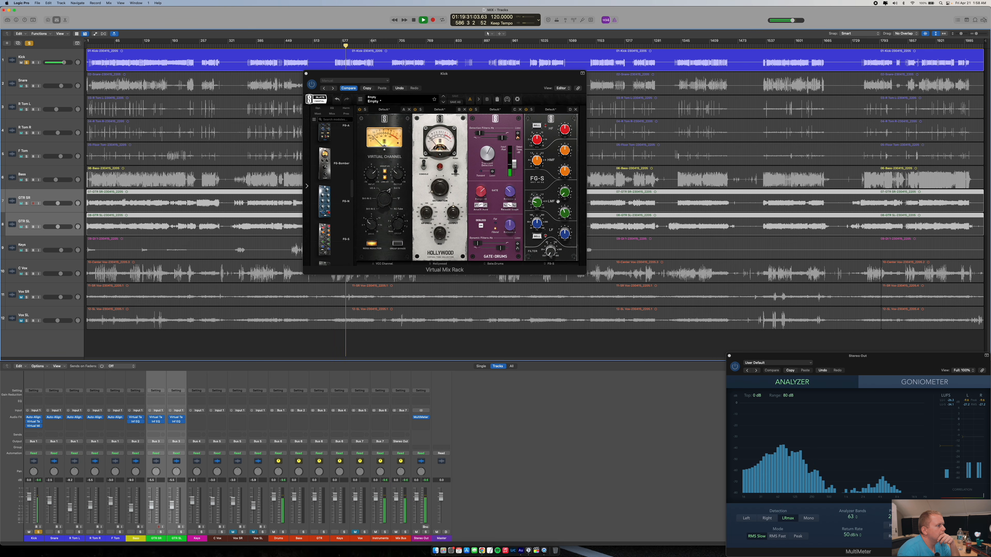
{"action": "left_click_drag", "start_coordinate": [564, 193], "coordinate": [563, 180]}
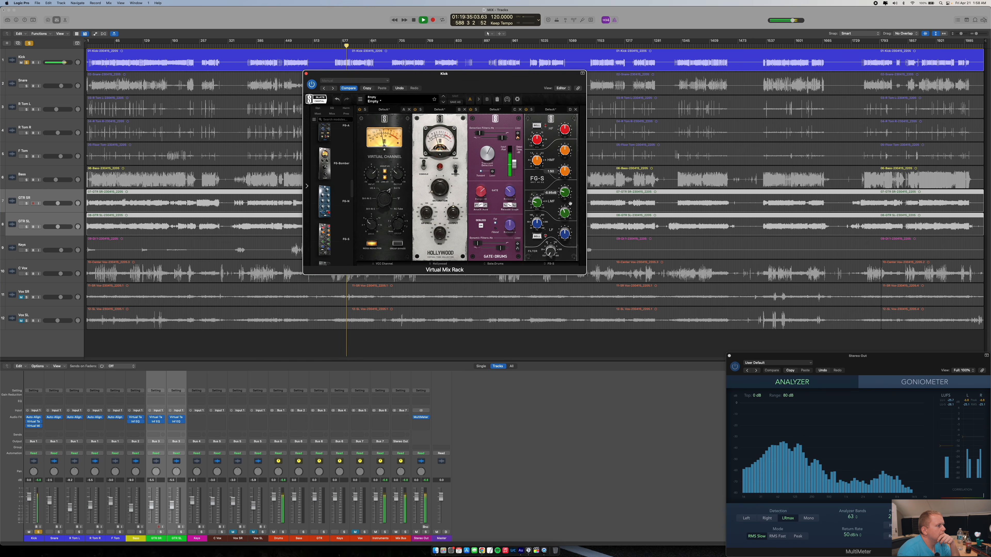
{"action": "mouse_move", "coordinate": [566, 214]}
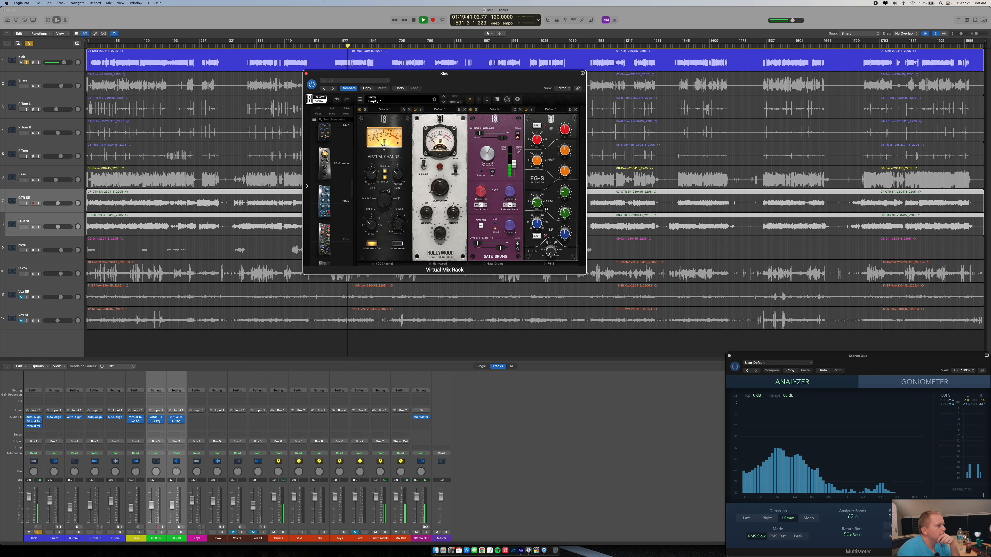
{"action": "mouse_move", "coordinate": [569, 254]}
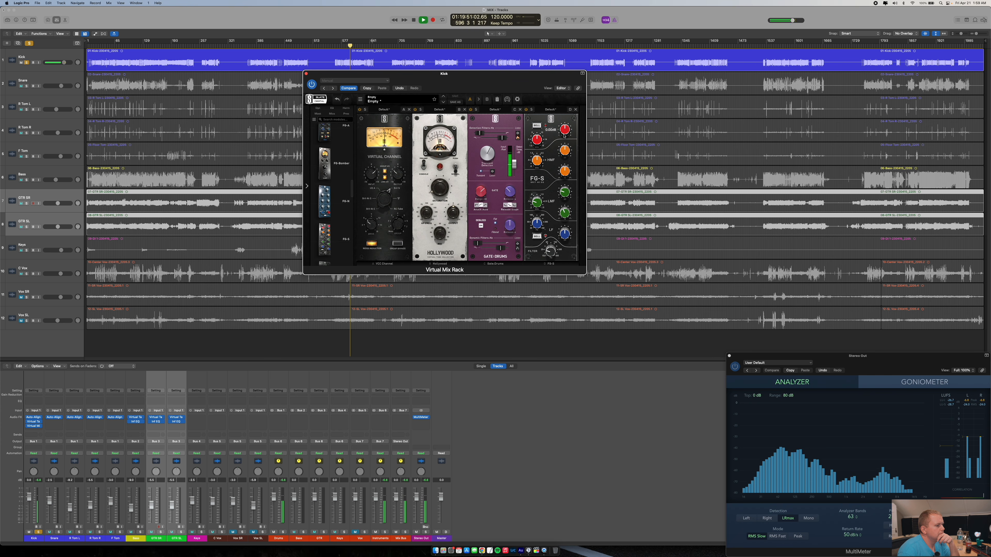
- Sweep the FG-S high-mid (HMF) band's frequency on the kick and adjust that band's gain
{"action": "left_click_drag", "start_coordinate": [565, 171], "coordinate": [563, 127]}
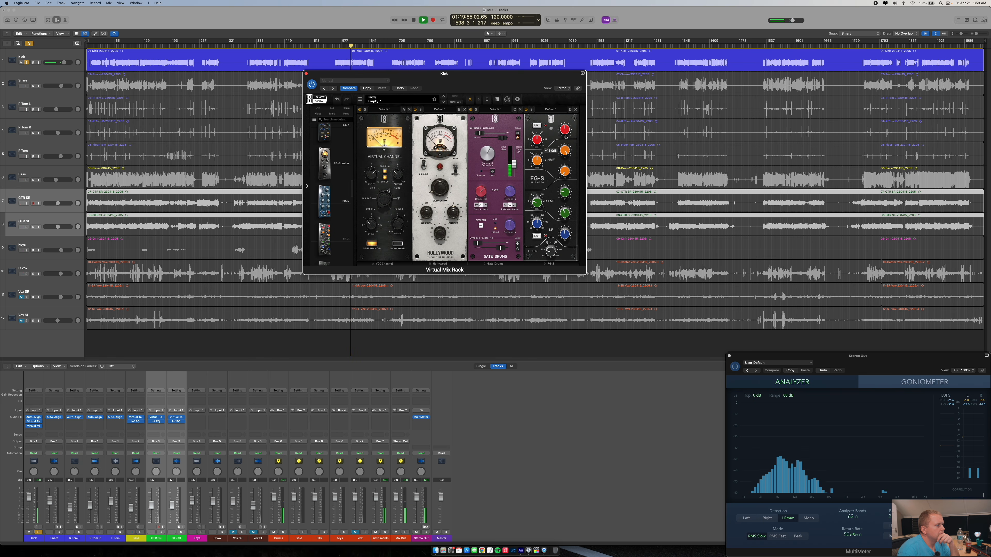
{"action": "left_click_drag", "start_coordinate": [538, 161], "coordinate": [529, 184]}
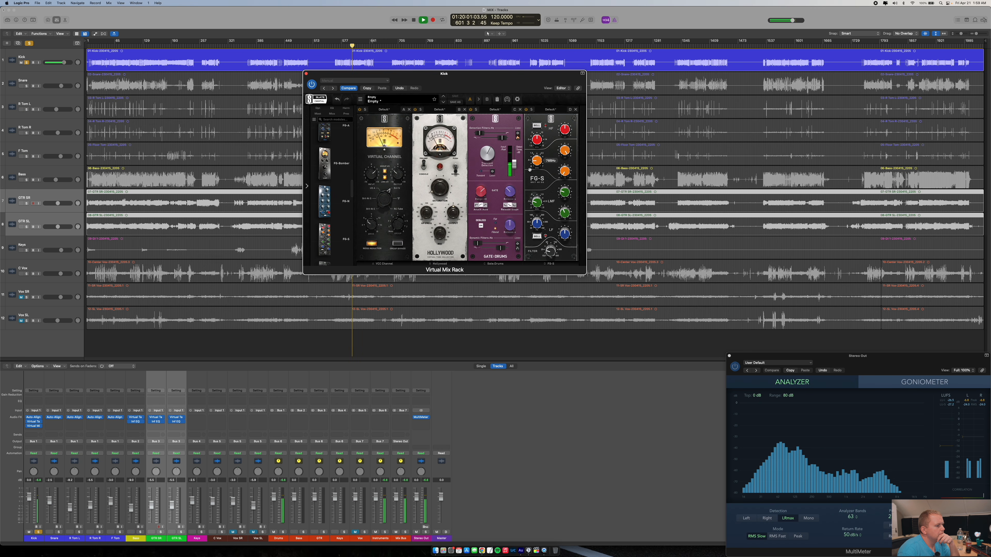
{"action": "left_click_drag", "start_coordinate": [531, 150], "coordinate": [531, 152]}
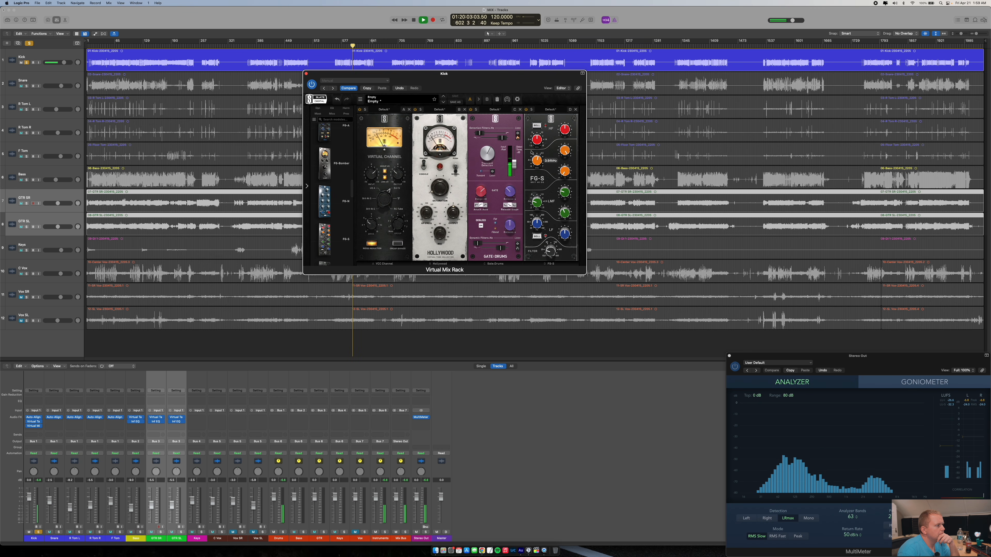
{"action": "left_click_drag", "start_coordinate": [531, 150], "coordinate": [531, 154]}
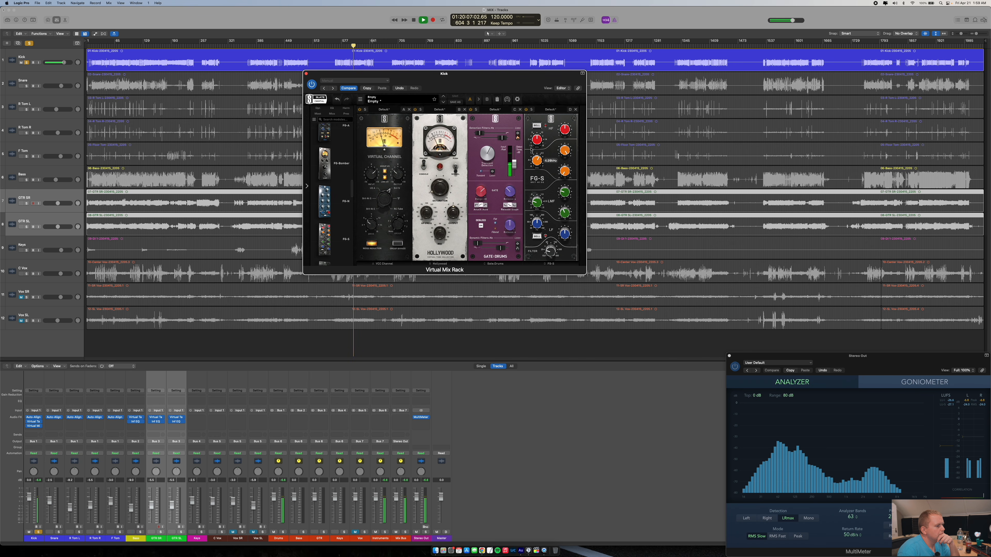
{"action": "left_click_drag", "start_coordinate": [531, 148], "coordinate": [531, 148]}
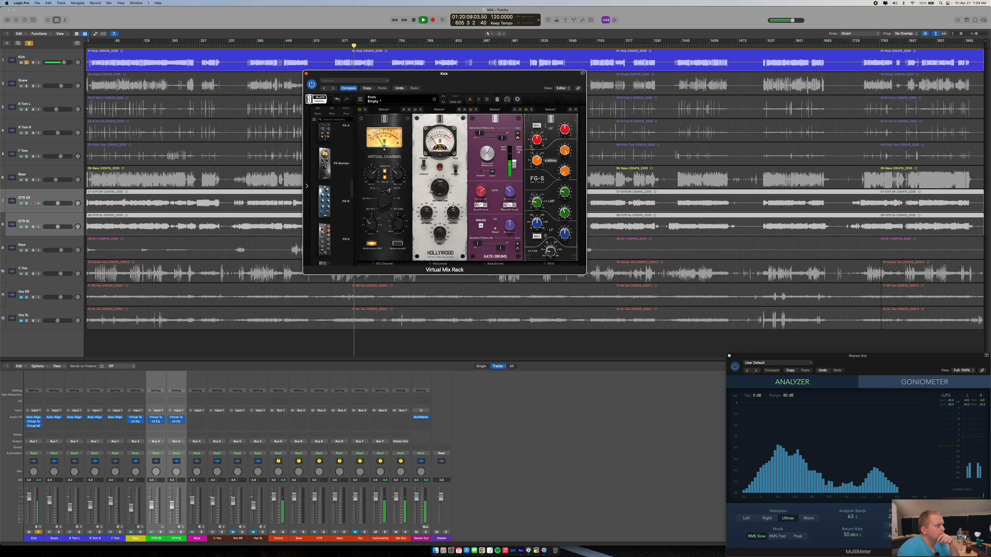
{"action": "left_click_drag", "start_coordinate": [565, 151], "coordinate": [567, 185]}
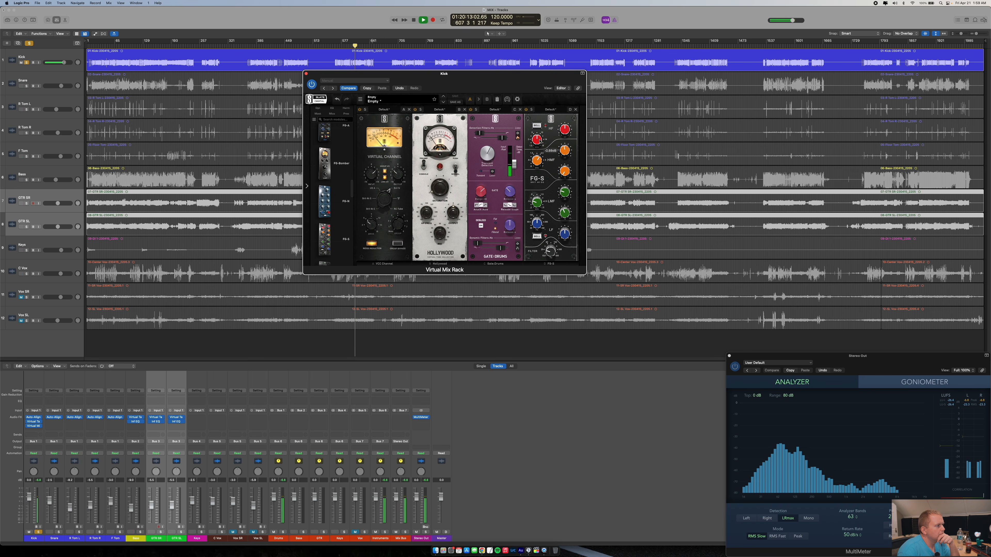
- Boost the gain of the kick's FG-S high-frequency (HF) band and solo the Drums bus
{"action": "left_click_drag", "start_coordinate": [564, 129], "coordinate": [566, 128]}
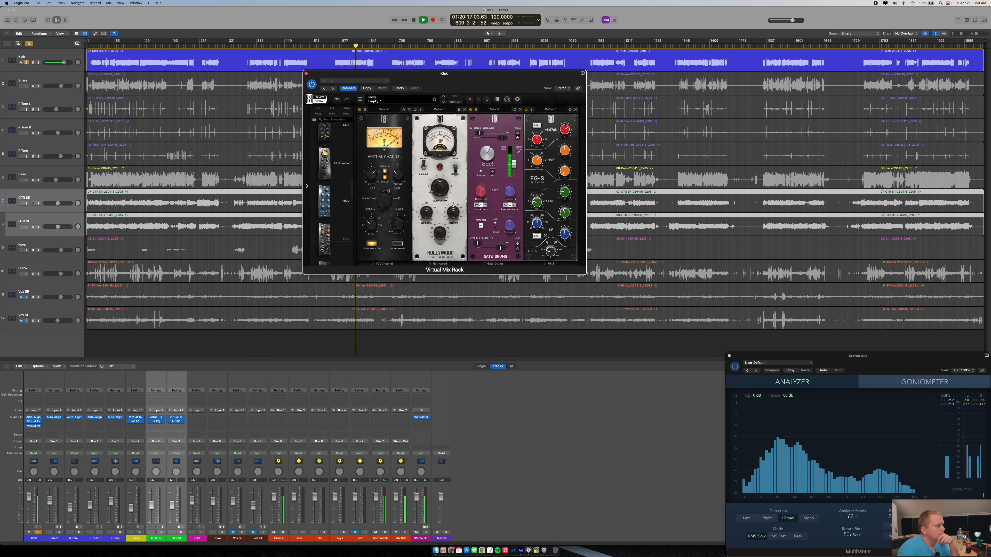
{"action": "left_click", "coordinate": [284, 532]}
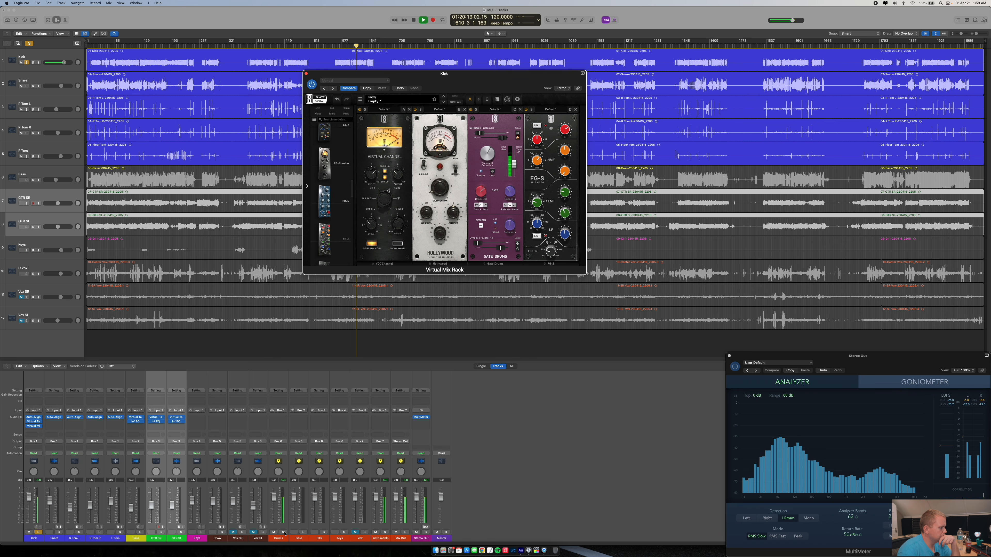
{"action": "left_click_drag", "start_coordinate": [565, 134], "coordinate": [565, 141]}
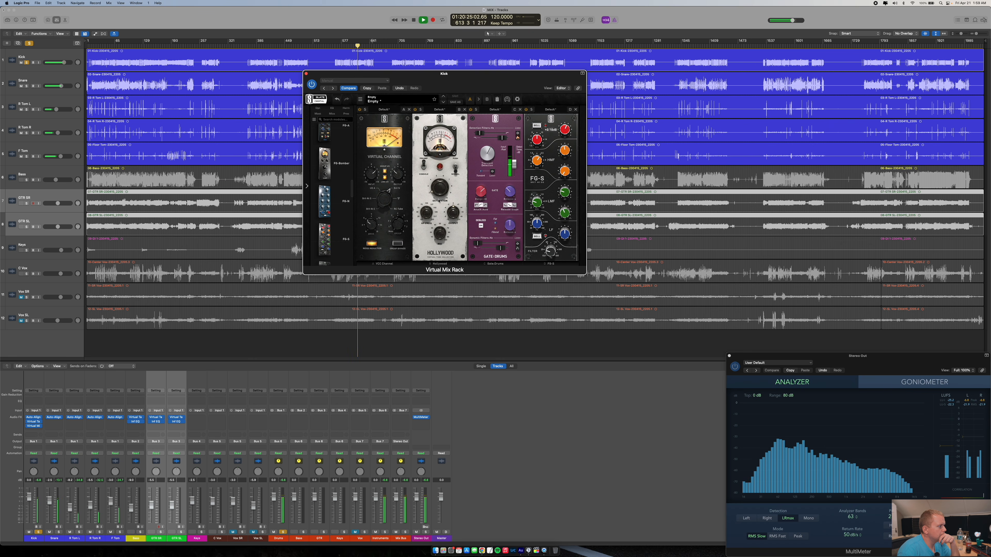
- Add the CS-Lift module after FG-S in the kick's rack and adjust its High Lift knob
{"action": "scroll", "coordinate": [338, 215], "scroll_direction": "up", "scroll_amount": 10}
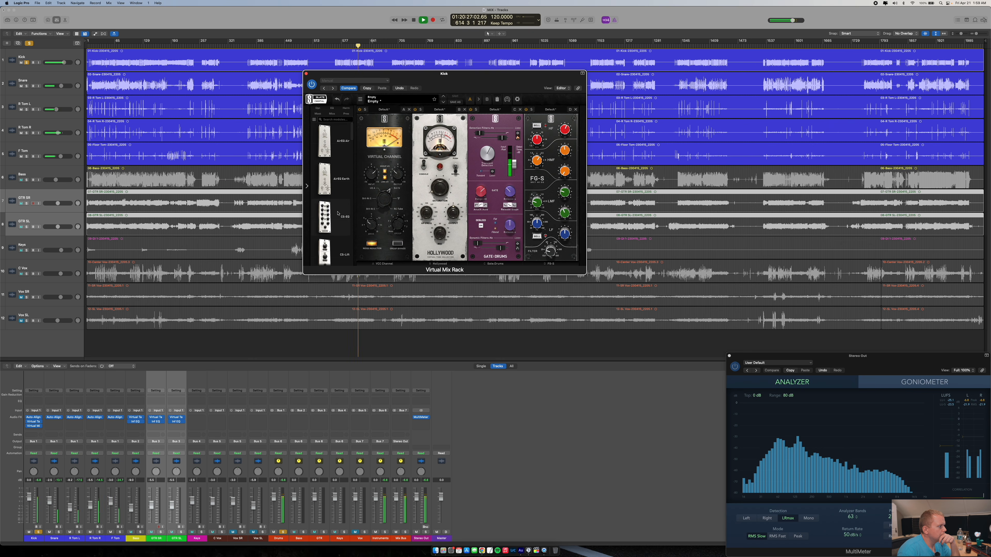
{"action": "scroll", "coordinate": [337, 213], "scroll_direction": "down", "scroll_amount": 2}
{"action": "left_click_drag", "start_coordinate": [328, 237], "coordinate": [608, 144]}
{"action": "left_click_drag", "start_coordinate": [607, 147], "coordinate": [606, 143]}
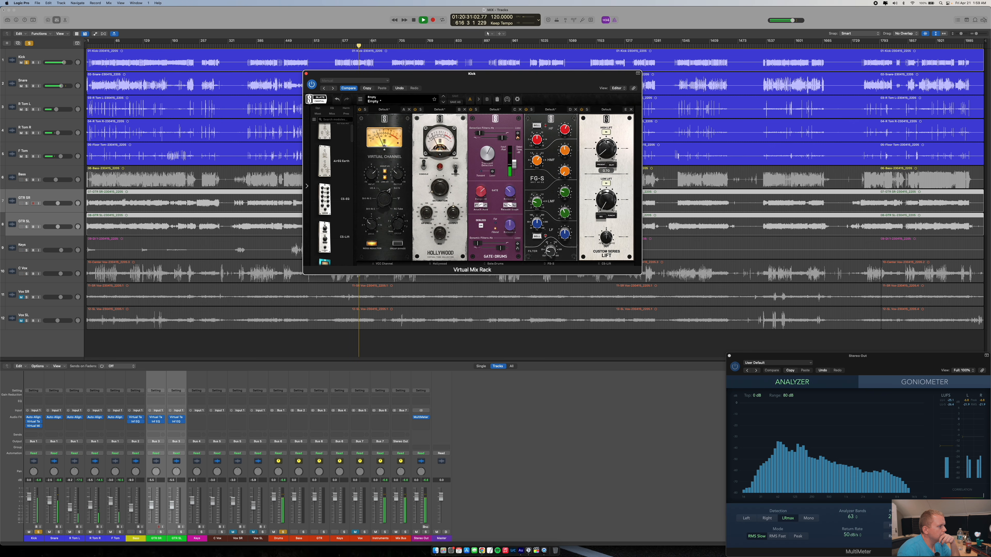
{"action": "left_click_drag", "start_coordinate": [605, 137], "coordinate": [602, 152]}
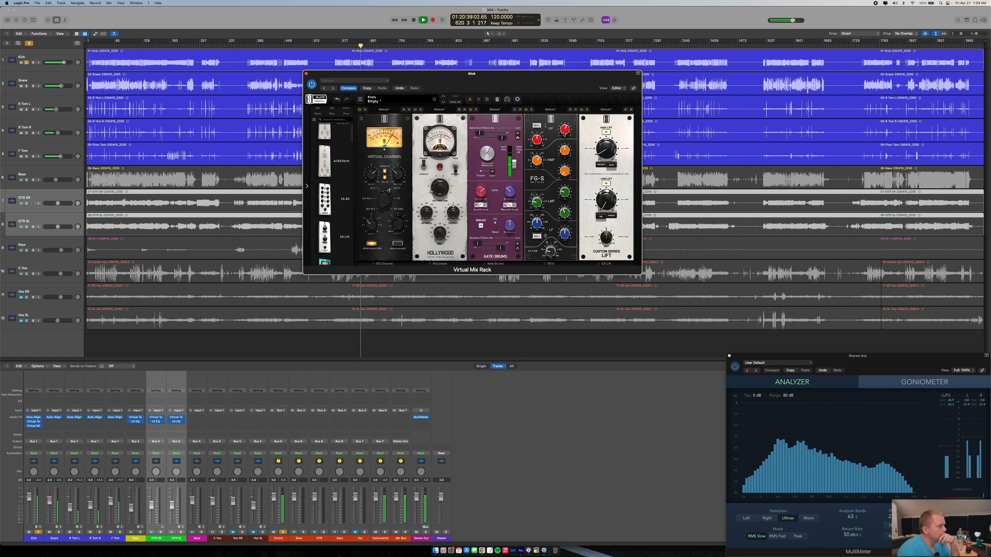
- Fine-tune the FG-S HF gain and compare the kick with the Hollywood module bypassed and active
{"action": "left_click_drag", "start_coordinate": [565, 132], "coordinate": [566, 134]}
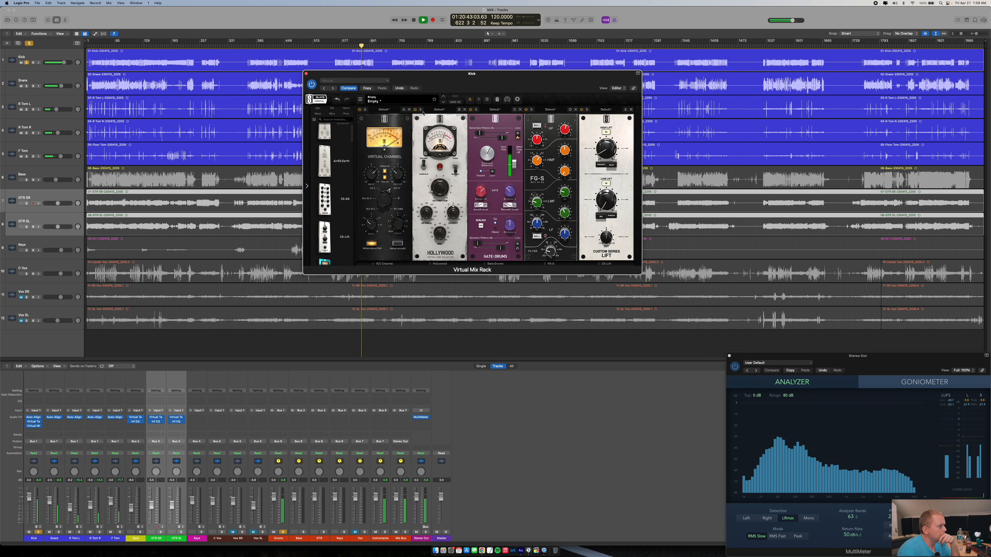
{"action": "left_click", "coordinate": [415, 109]}
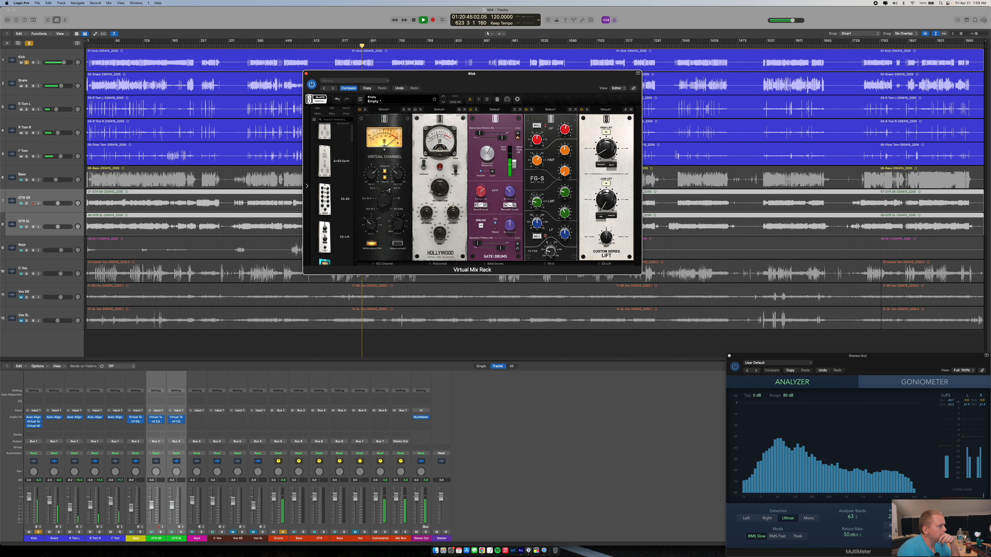
{"action": "left_click", "coordinate": [414, 110]}
- Browse the rack's module list and add the Trimmer module after CS-Lift
{"action": "scroll", "coordinate": [343, 194], "scroll_direction": "down", "scroll_amount": 10}
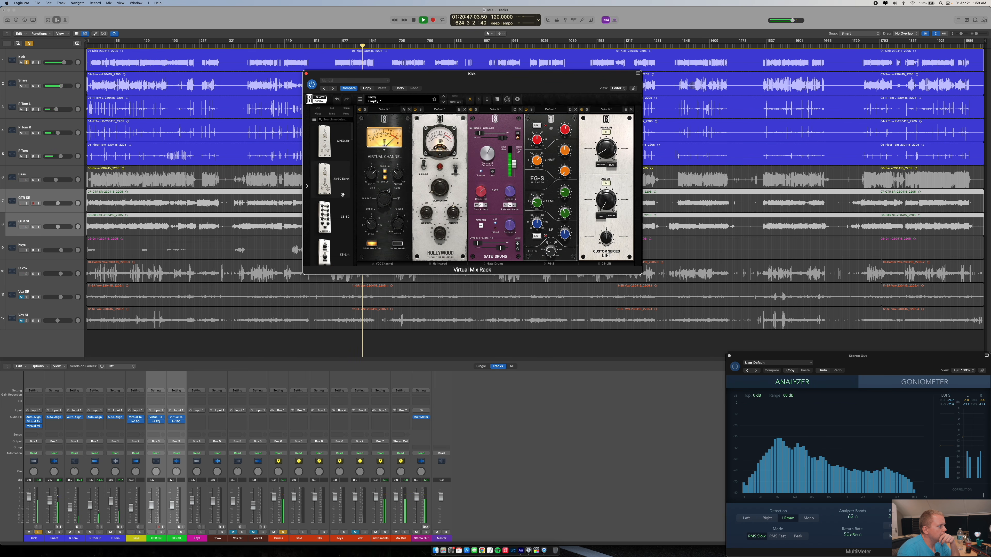
{"action": "scroll", "coordinate": [343, 195], "scroll_direction": "down", "scroll_amount": 10}
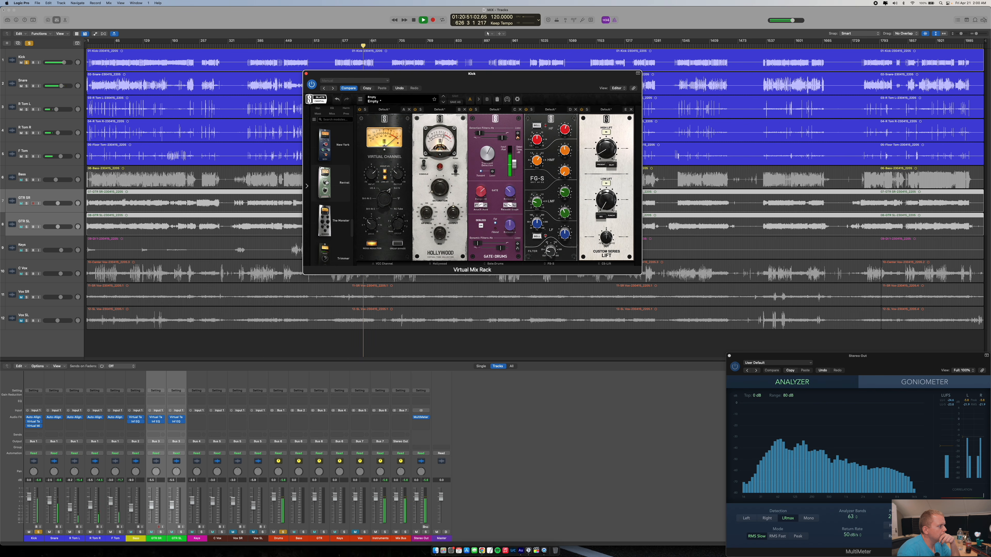
{"action": "scroll", "coordinate": [327, 183], "scroll_direction": "up", "scroll_amount": 2}
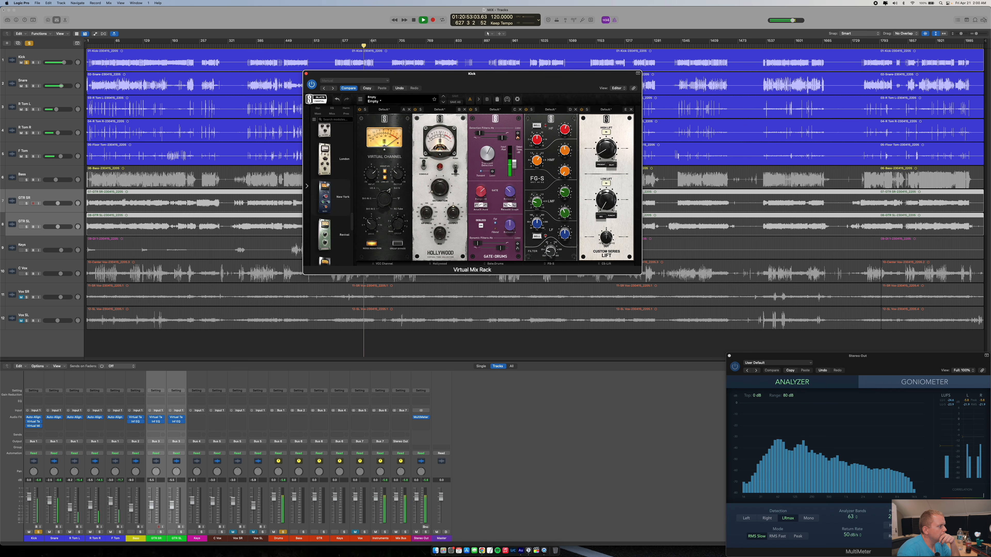
{"action": "scroll", "coordinate": [327, 184], "scroll_direction": "up", "scroll_amount": 10}
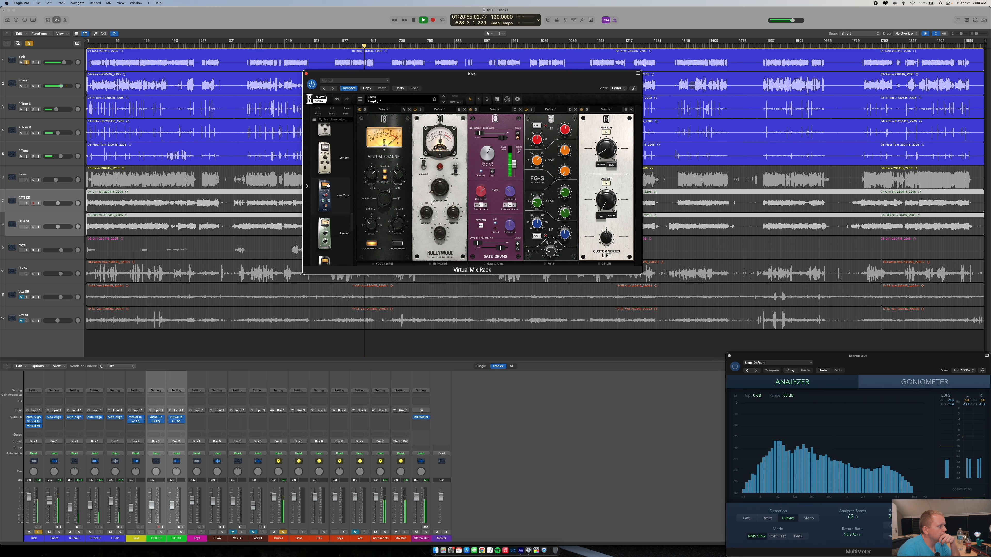
{"action": "scroll", "coordinate": [328, 186], "scroll_direction": "up", "scroll_amount": 5}
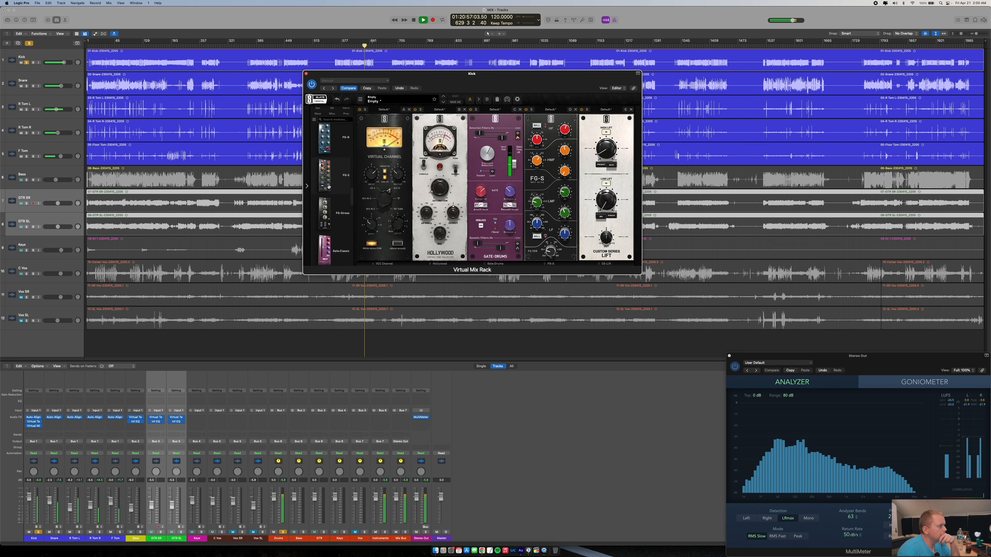
{"action": "scroll", "coordinate": [328, 187], "scroll_direction": "up", "scroll_amount": 5}
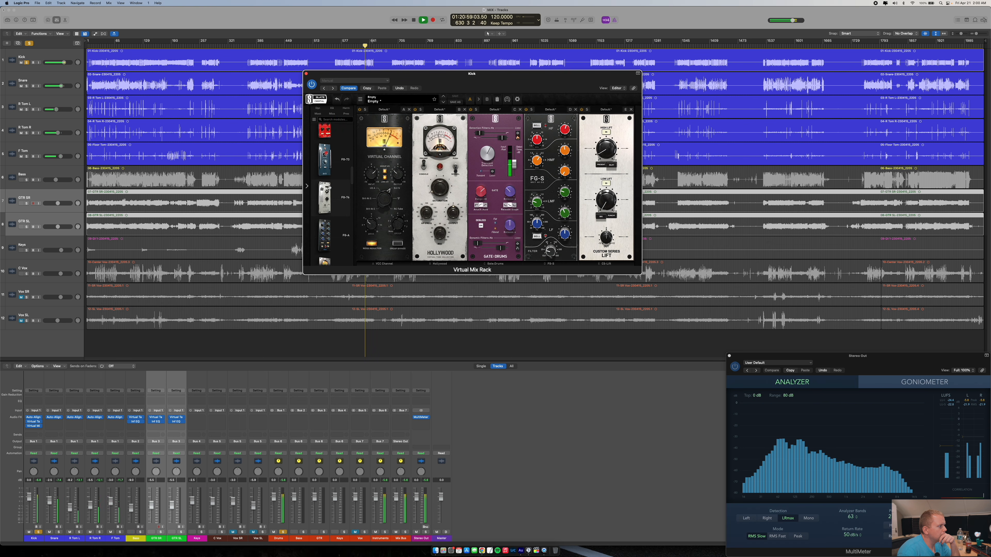
{"action": "scroll", "coordinate": [330, 189], "scroll_direction": "up", "scroll_amount": 5}
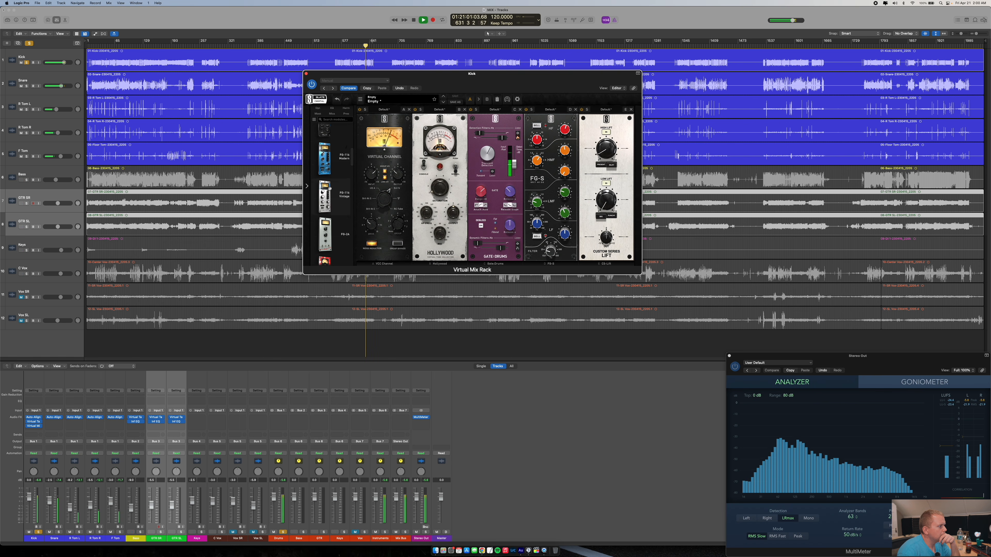
{"action": "scroll", "coordinate": [330, 189], "scroll_direction": "up", "scroll_amount": 3}
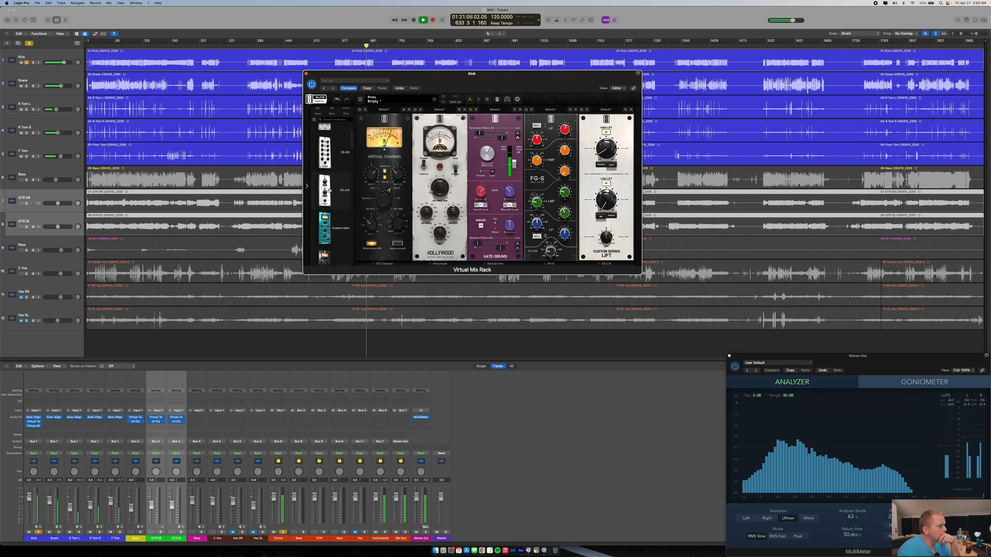
{"action": "scroll", "coordinate": [330, 191], "scroll_direction": "up", "scroll_amount": 2}
{"action": "scroll", "coordinate": [330, 190], "scroll_direction": "down", "scroll_amount": 10}
{"action": "scroll", "coordinate": [330, 191], "scroll_direction": "down", "scroll_amount": 8}
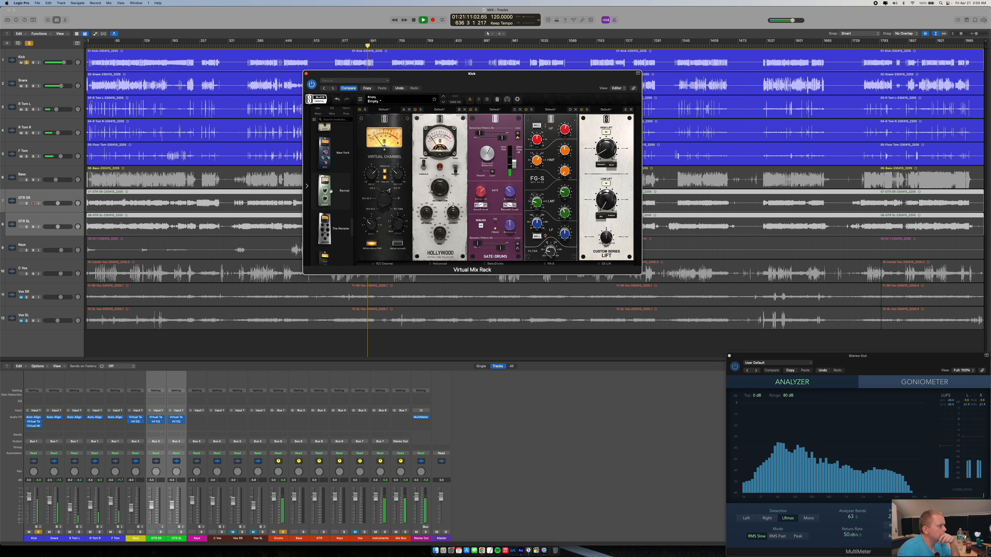
{"action": "scroll", "coordinate": [330, 191], "scroll_direction": "down", "scroll_amount": 3}
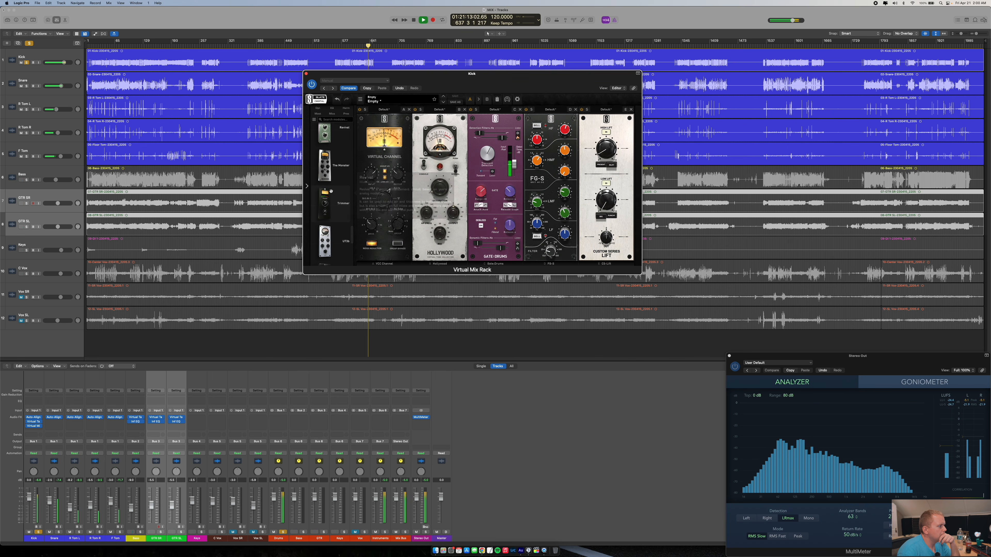
{"action": "left_click_drag", "start_coordinate": [339, 211], "coordinate": [667, 173]}
- Look through the kick rack's module list for another processor to use alongside the Trimmer
{"action": "scroll", "coordinate": [338, 215], "scroll_direction": "down", "scroll_amount": 10}
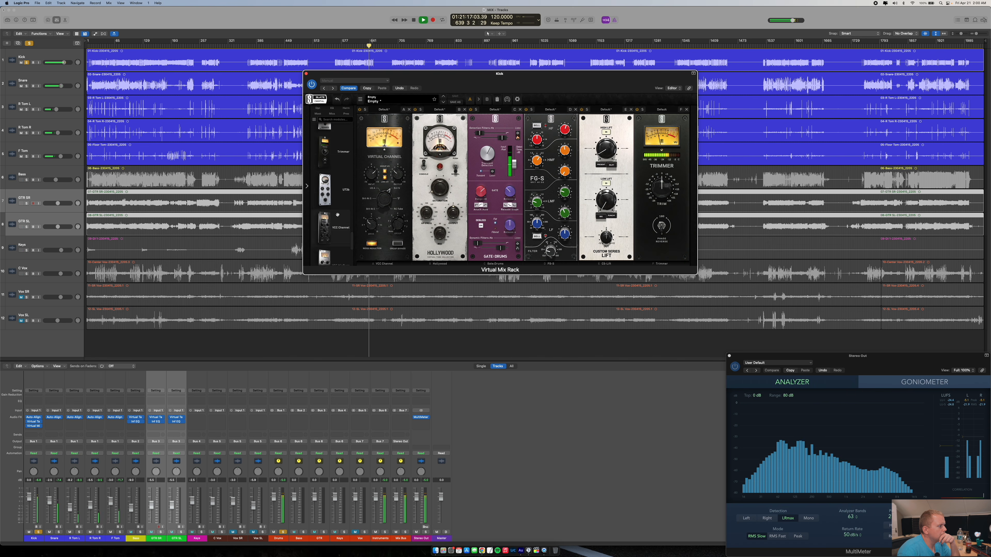
{"action": "scroll", "coordinate": [337, 214], "scroll_direction": "down", "scroll_amount": 10}
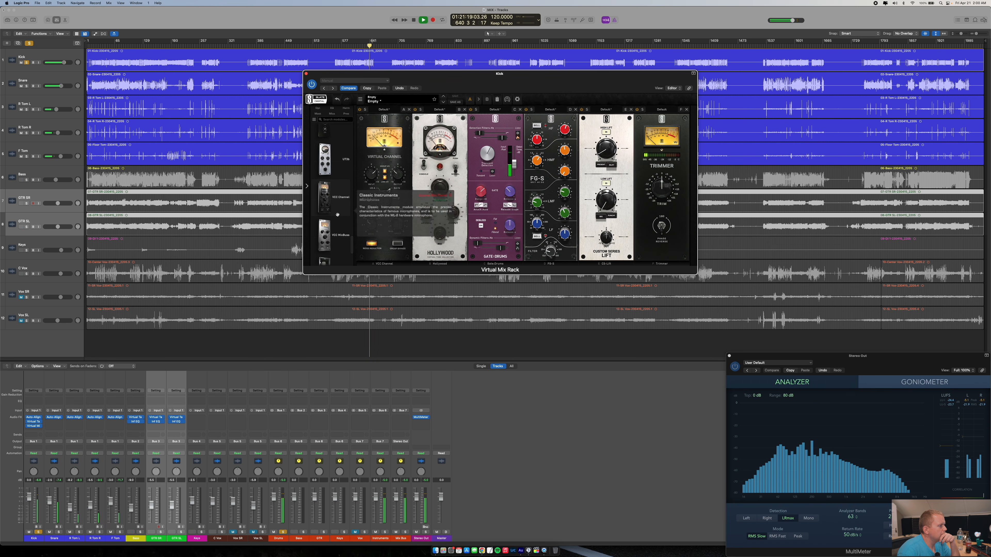
{"action": "scroll", "coordinate": [337, 216], "scroll_direction": "up", "scroll_amount": 3}
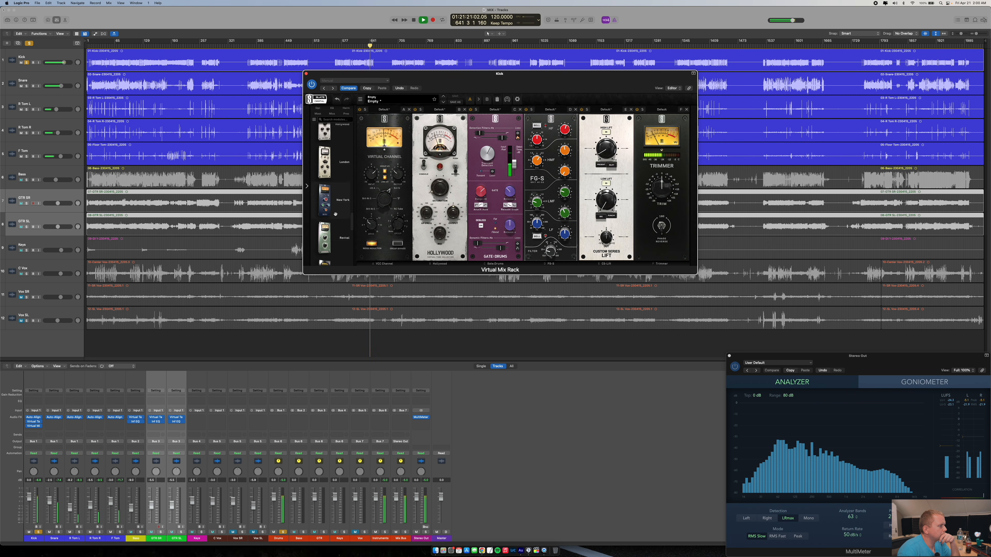
{"action": "scroll", "coordinate": [328, 209], "scroll_direction": "up", "scroll_amount": 10}
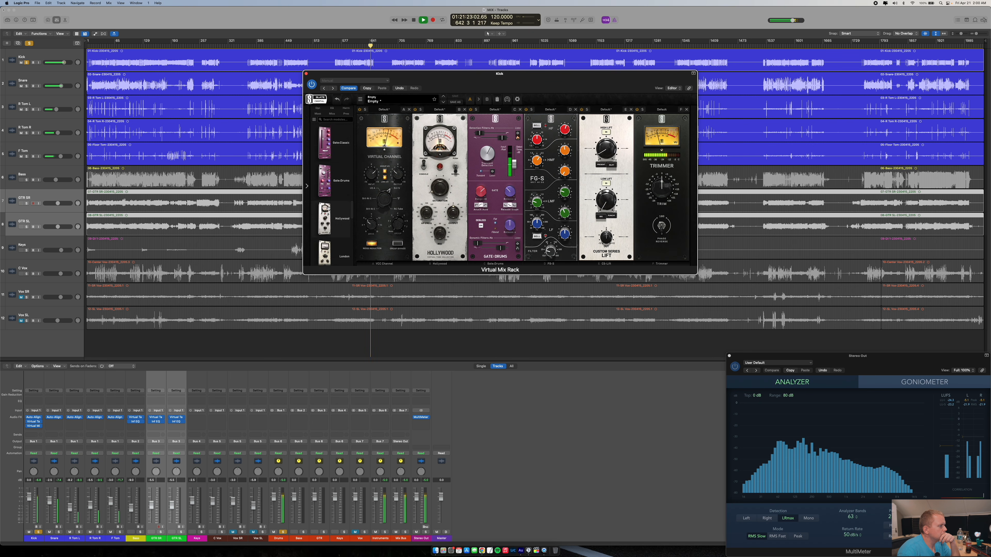
{"action": "scroll", "coordinate": [327, 209], "scroll_direction": "up", "scroll_amount": 2}
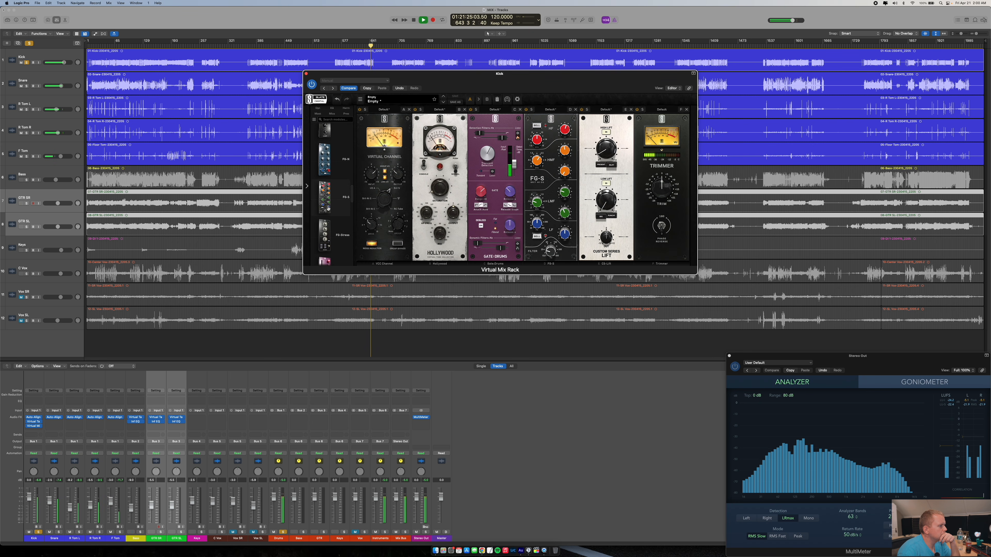
{"action": "scroll", "coordinate": [328, 208], "scroll_direction": "up", "scroll_amount": 3}
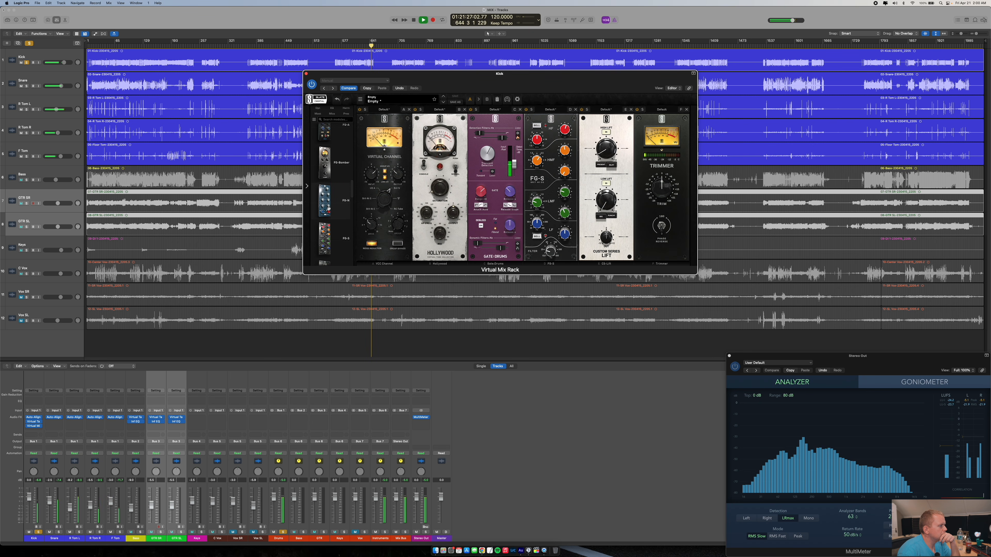
{"action": "scroll", "coordinate": [328, 208], "scroll_direction": "up", "scroll_amount": 5}
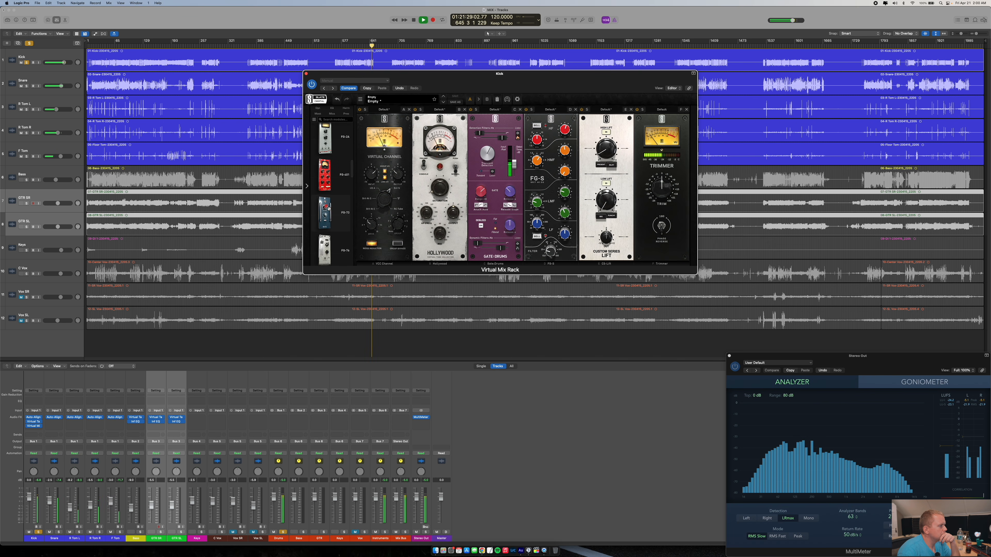
{"action": "scroll", "coordinate": [327, 208], "scroll_direction": "up", "scroll_amount": 2}
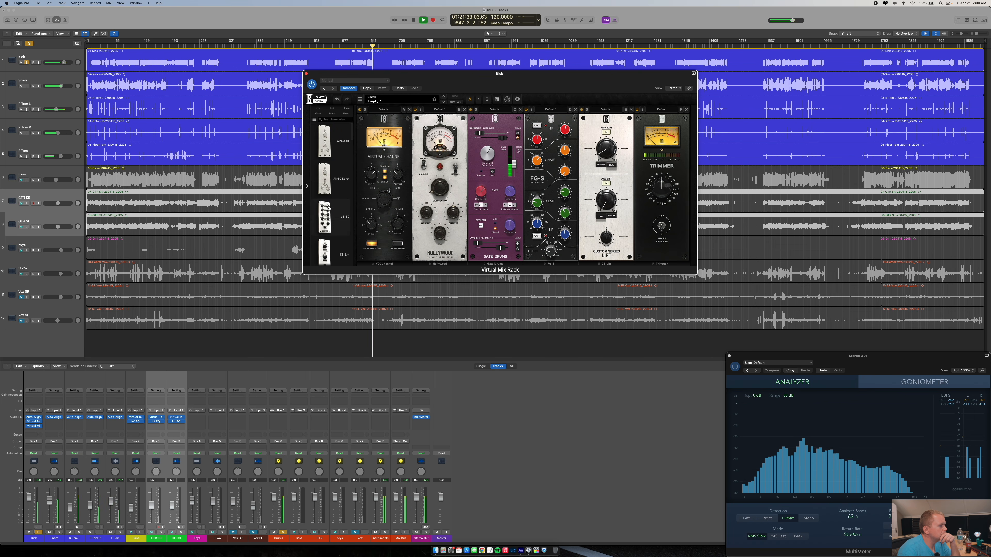
{"action": "scroll", "coordinate": [328, 209], "scroll_direction": "down", "scroll_amount": 5}
{"action": "scroll", "coordinate": [330, 209], "scroll_direction": "down", "scroll_amount": 10}
{"action": "scroll", "coordinate": [330, 208], "scroll_direction": "down", "scroll_amount": 8}
{"action": "scroll", "coordinate": [329, 208], "scroll_direction": "up", "scroll_amount": 20}
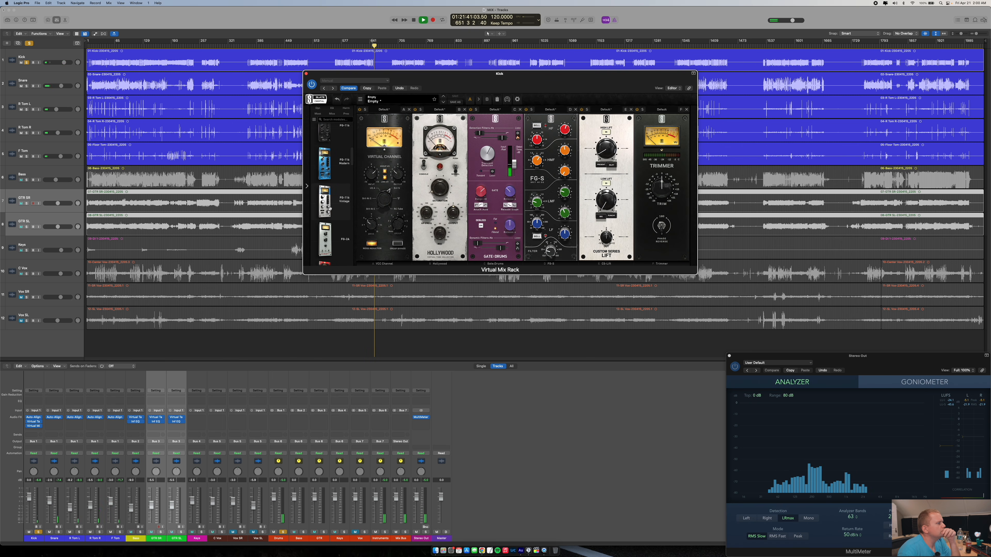
{"action": "scroll", "coordinate": [330, 209], "scroll_direction": "down", "scroll_amount": 5}
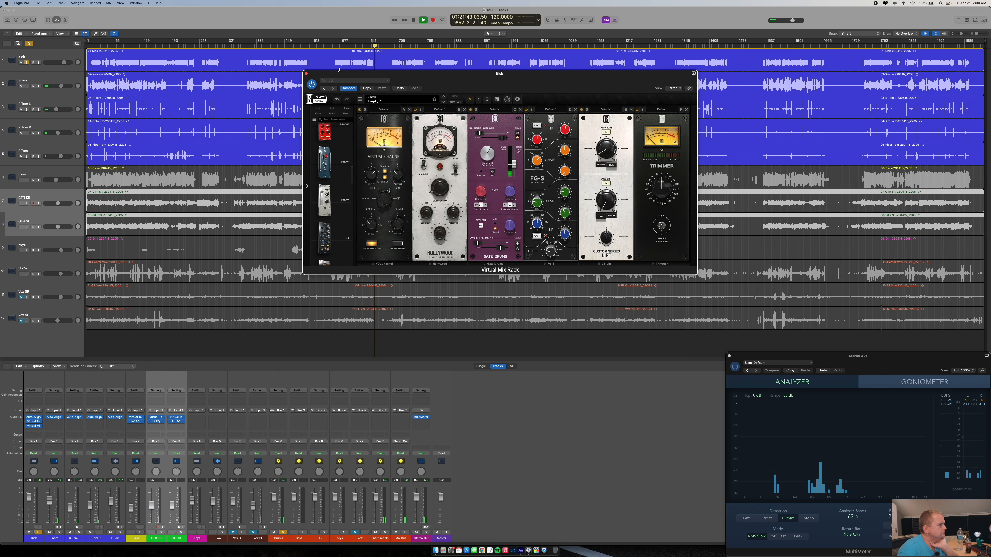
- Move playback back to about bar 596 and insert the FG-Stress module between CS-Lift and Trimmer in the kick's rack
{"action": "left_click", "coordinate": [351, 45]}
{"action": "scroll", "coordinate": [318, 195], "scroll_direction": "down", "scroll_amount": 3}
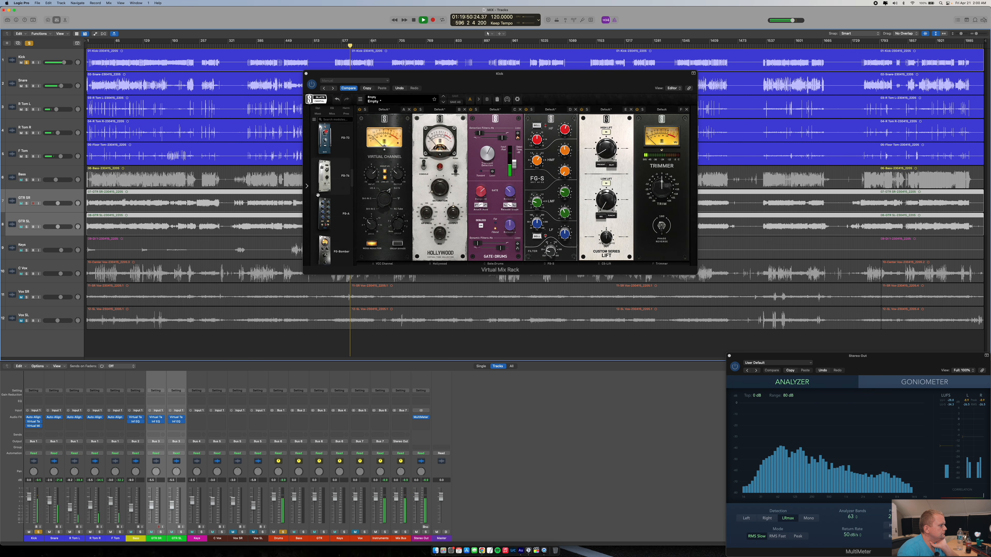
{"action": "scroll", "coordinate": [318, 195], "scroll_direction": "down", "scroll_amount": 5}
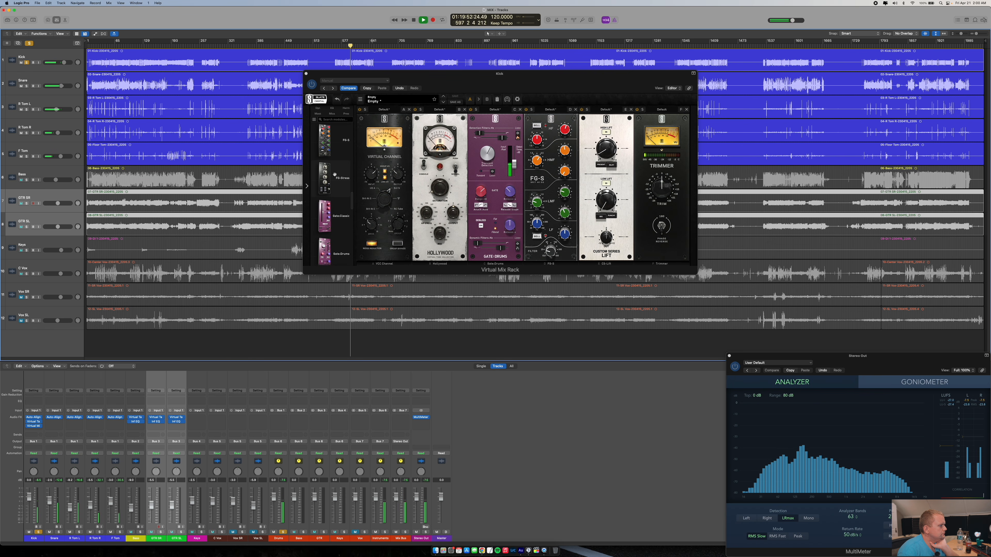
{"action": "left_click_drag", "start_coordinate": [333, 176], "coordinate": [660, 155]}
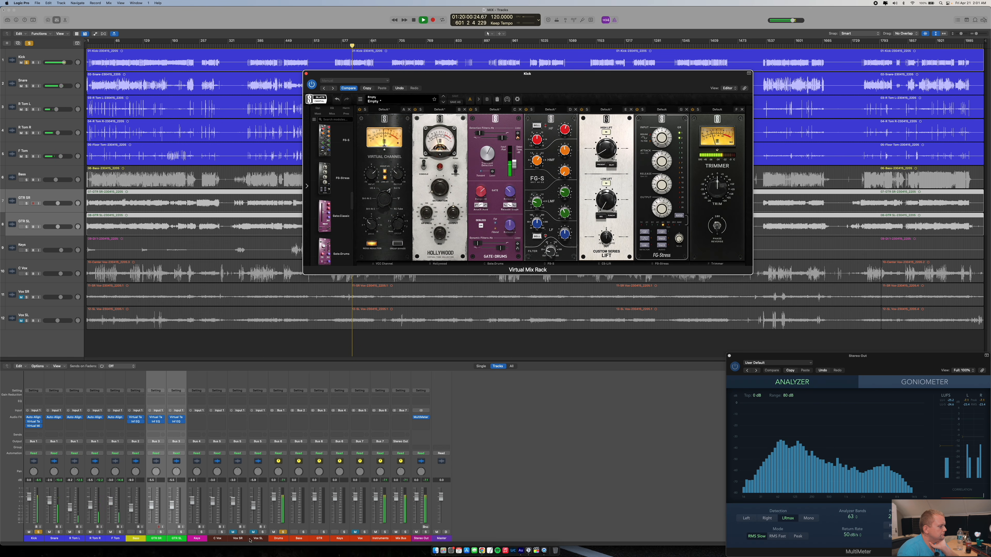
- Unsolo the Drums bus and adjust the Attack, Input and Output knobs of the kick's FG-Stress module
{"action": "left_click", "coordinate": [283, 533]}
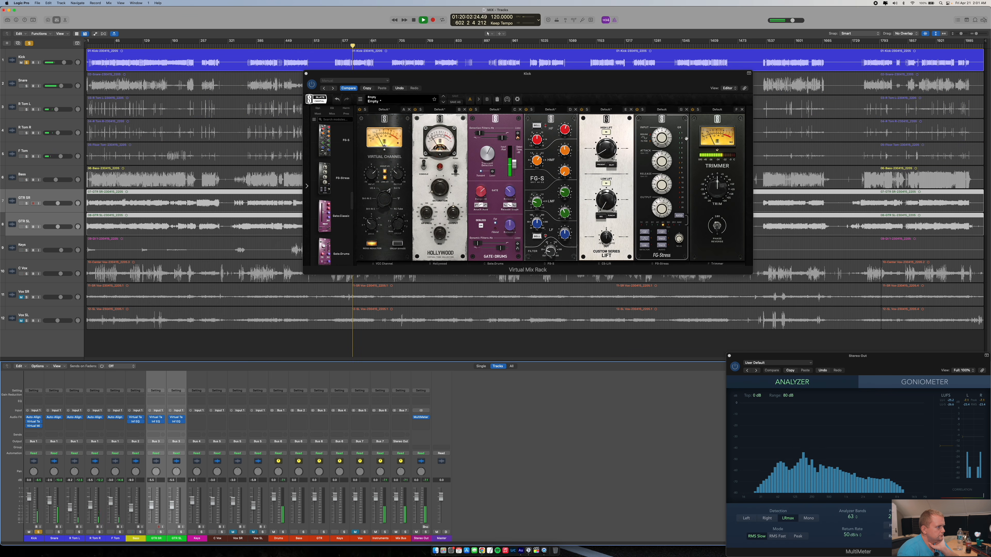
{"action": "left_click", "coordinate": [663, 162]}
{"action": "left_click_drag", "start_coordinate": [664, 173], "coordinate": [663, 209]}
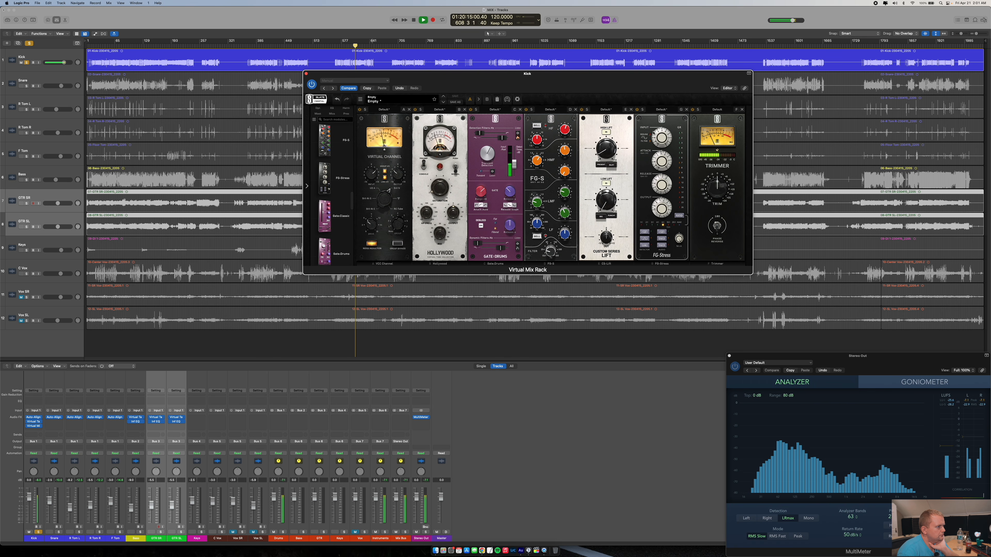
{"action": "left_click_drag", "start_coordinate": [662, 138], "coordinate": [661, 139]}
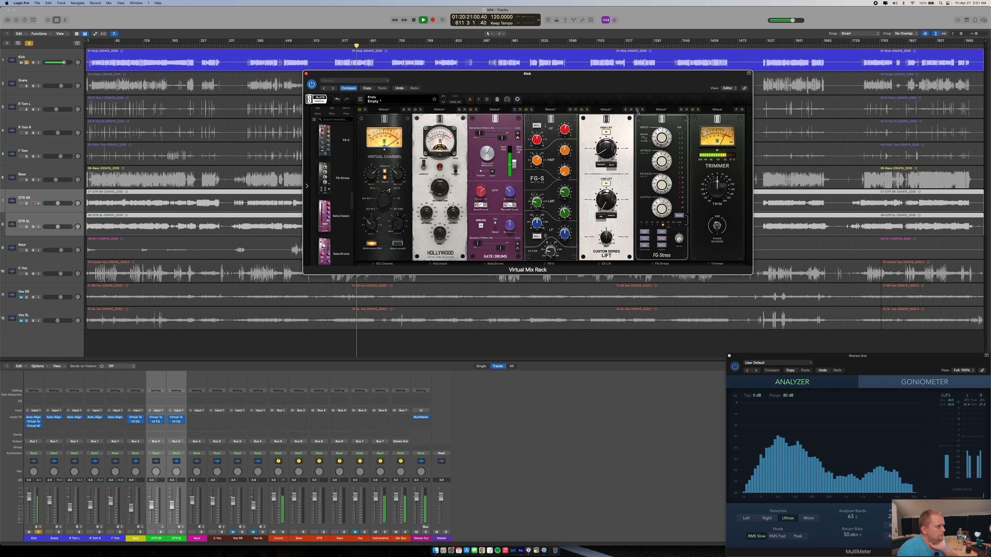
{"action": "left_click_drag", "start_coordinate": [662, 210], "coordinate": [659, 186]}
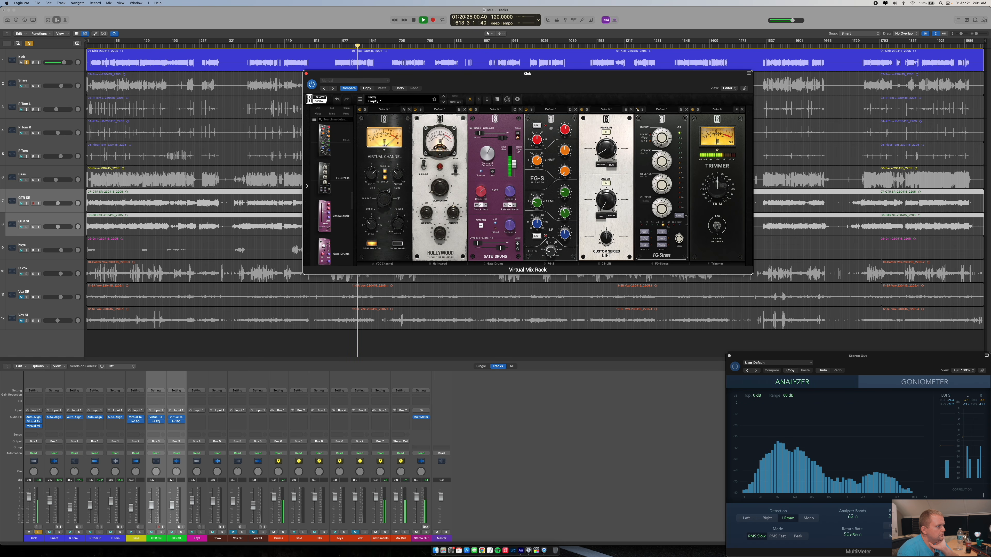
{"action": "left_click_drag", "start_coordinate": [663, 206], "coordinate": [662, 200]}
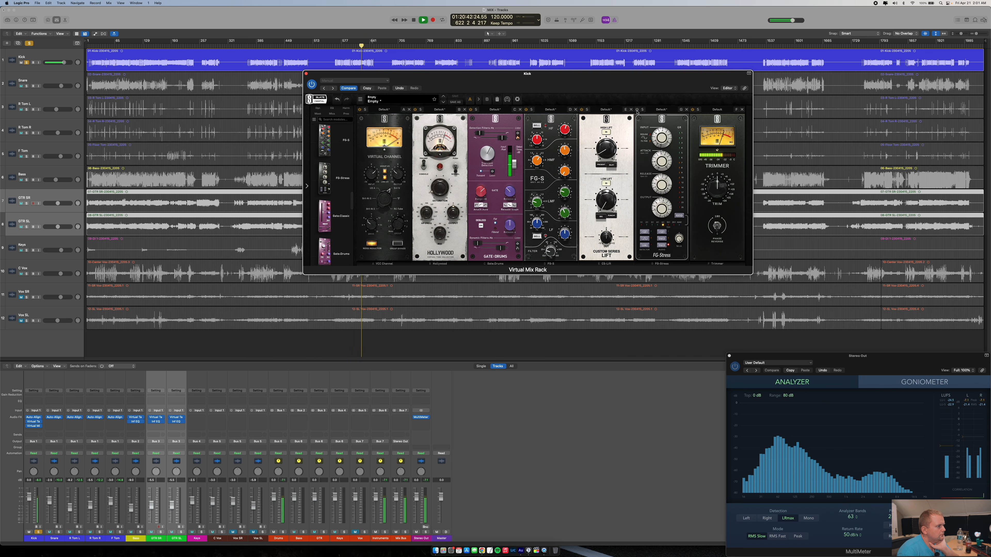
{"action": "mouse_move", "coordinate": [658, 209]}
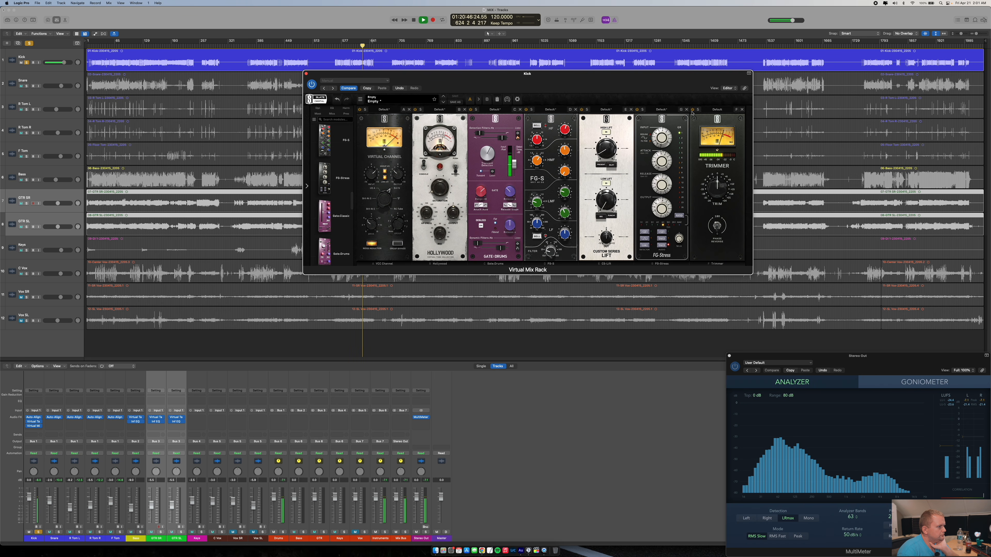
- Try to level-match the kick with the Trimmer's Trim knob while comparing the whole rack bypassed and active
{"action": "left_click", "coordinate": [312, 84]}
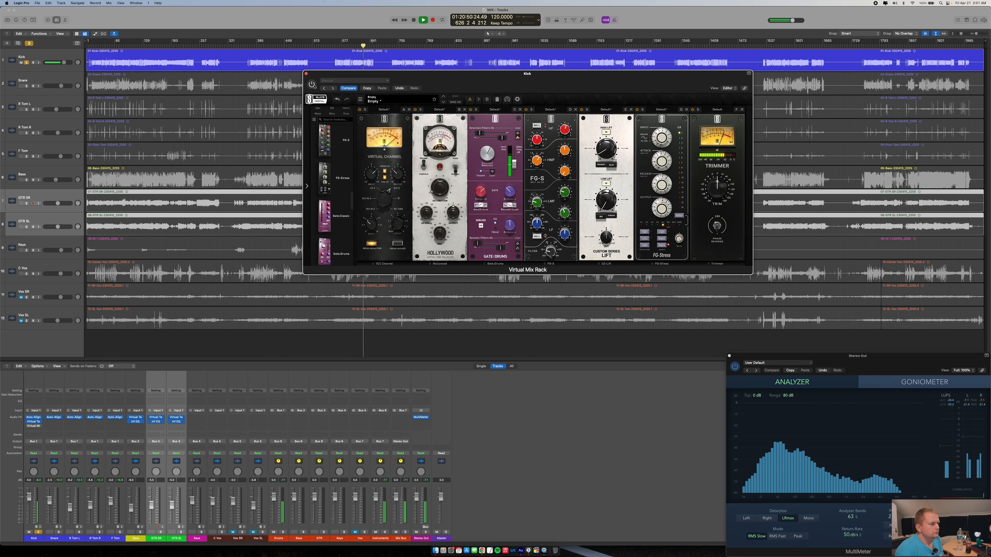
{"action": "left_click", "coordinate": [312, 85]}
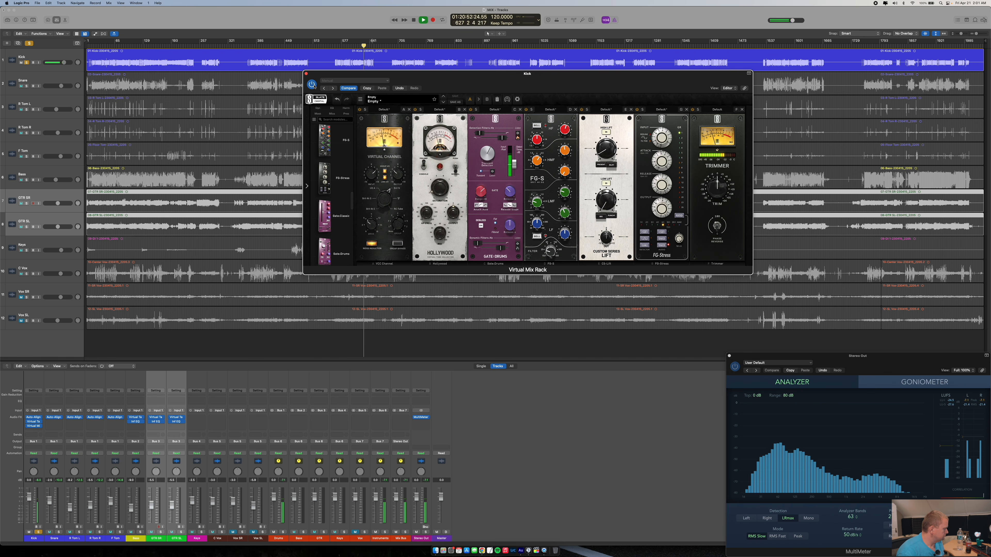
{"action": "left_click_drag", "start_coordinate": [709, 190], "coordinate": [712, 193]}
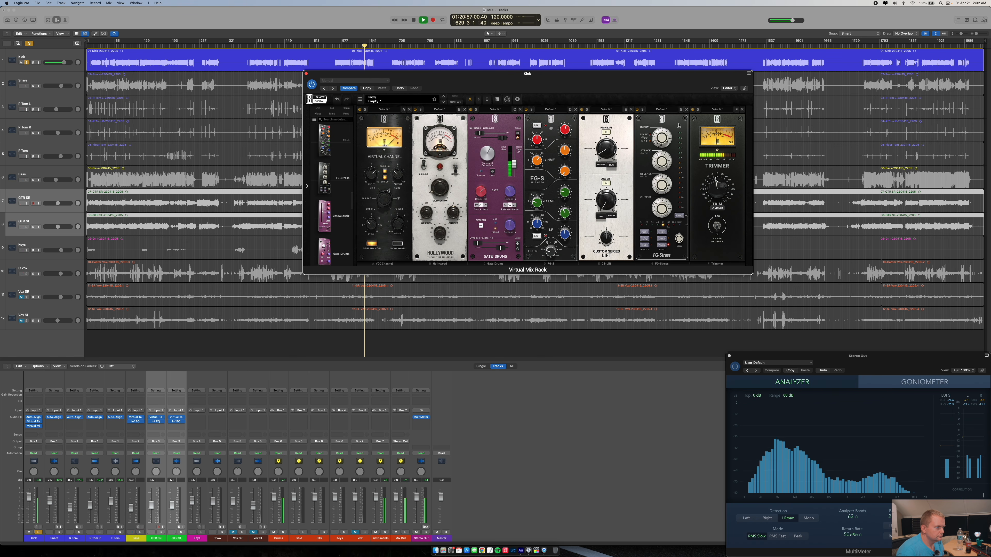
{"action": "left_click", "coordinate": [312, 84]}
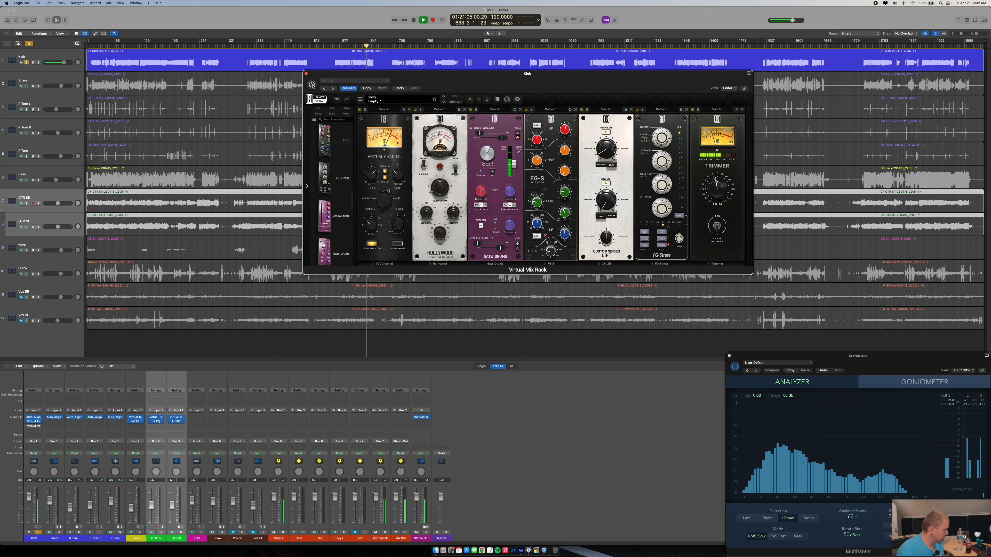
{"action": "left_click", "coordinate": [312, 84]}
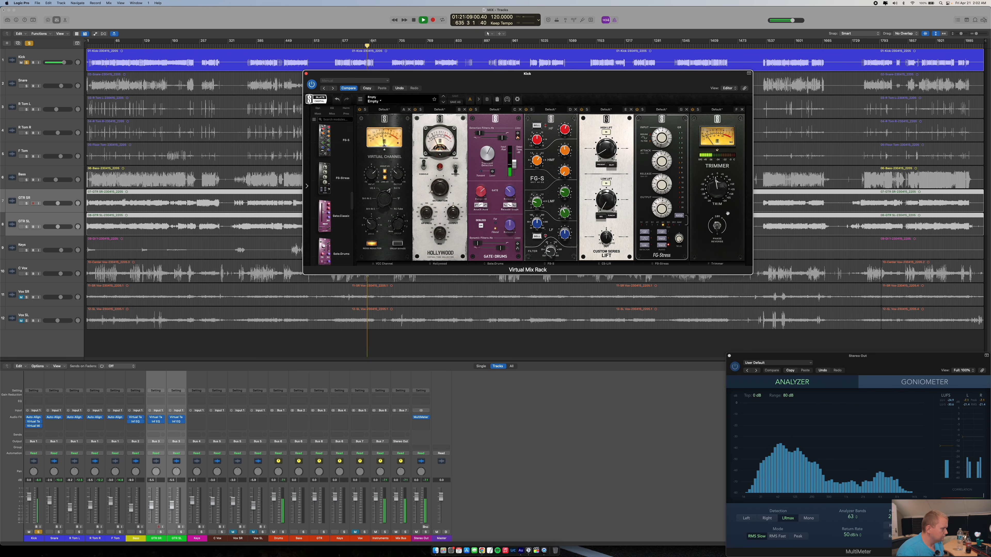
{"action": "left_click_drag", "start_coordinate": [714, 194], "coordinate": [715, 193]}
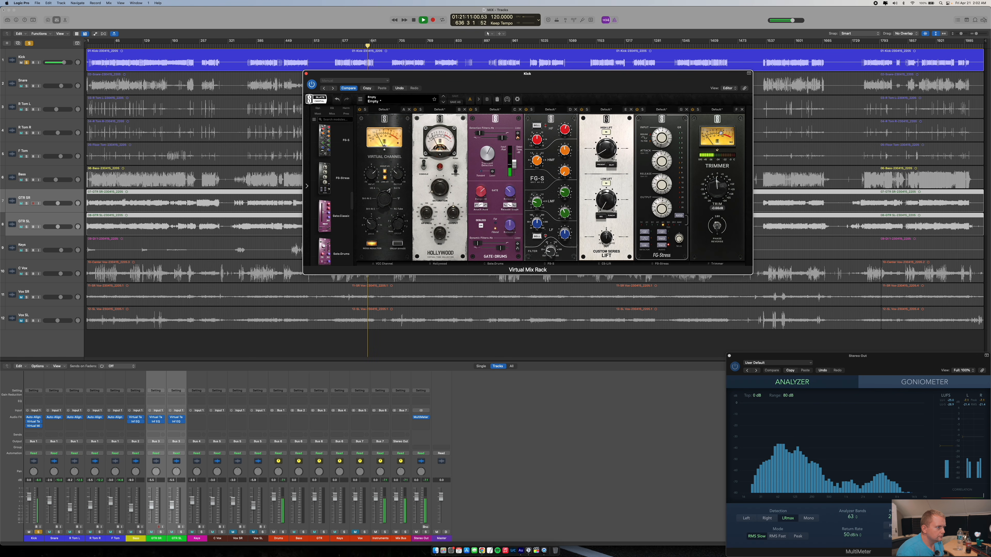
- Remove the Trimmer module from the kick's rack and compare the rack bypassed and active from about bar 614
{"action": "left_click", "coordinate": [742, 110]}
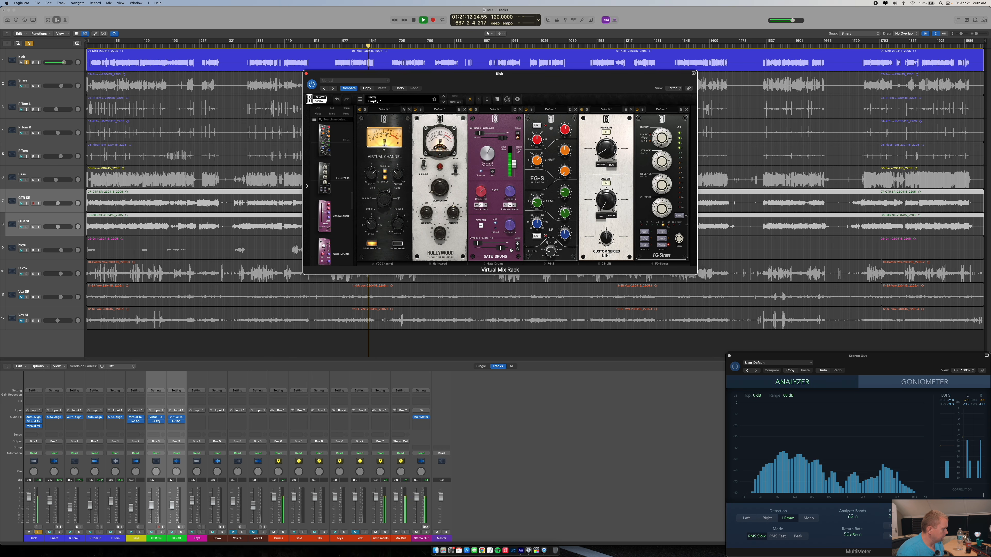
{"action": "left_click", "coordinate": [359, 46]}
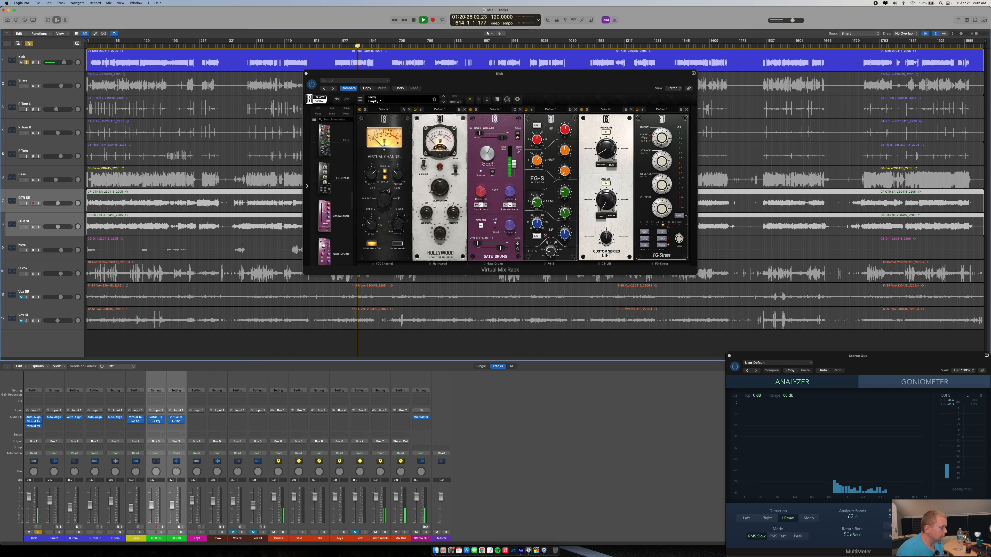
{"action": "left_click", "coordinate": [310, 85]}
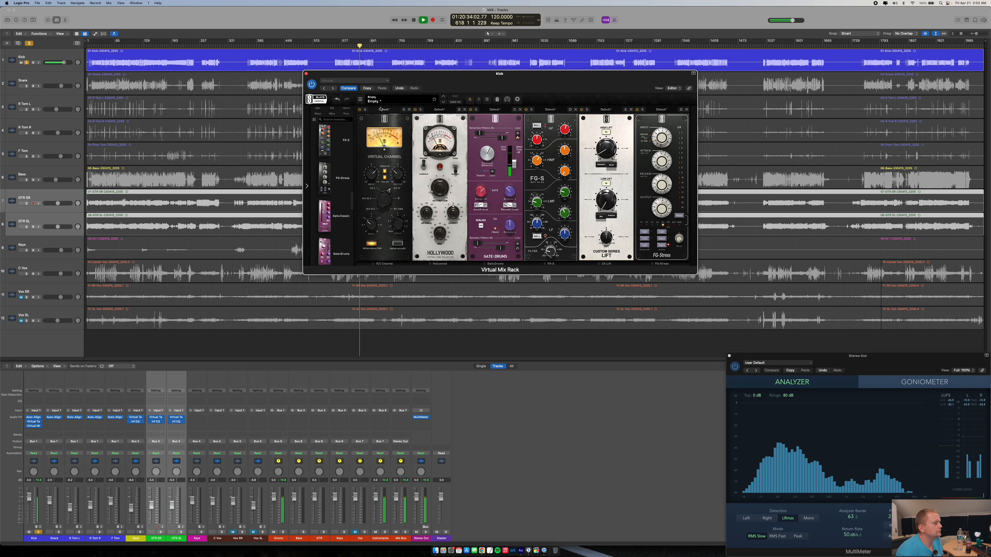
- Stop playback, save the project and close the kick's Virtual Mix Rack window
{"action": "key", "text": "space"}
{"action": "key", "text": "super+s"}
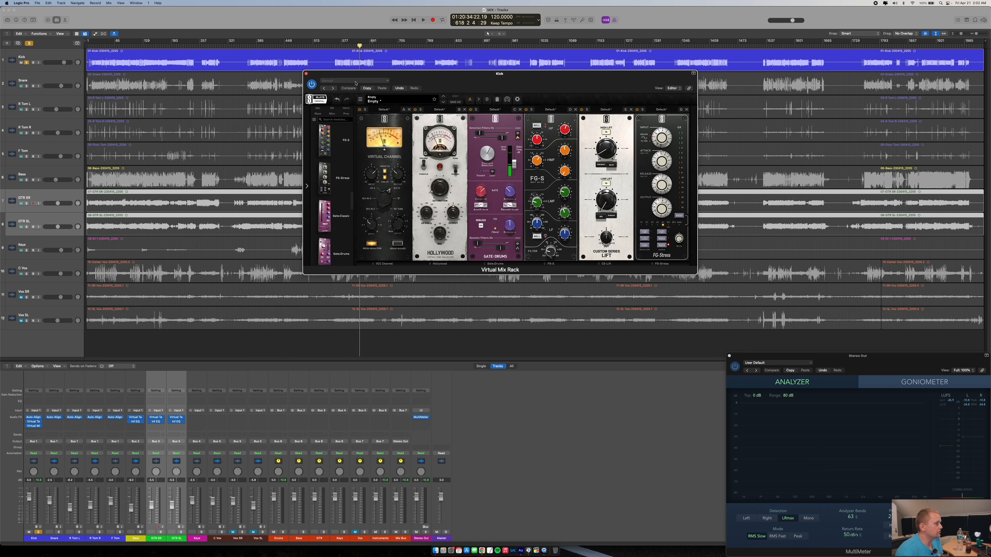
{"action": "left_click", "coordinate": [307, 74]}
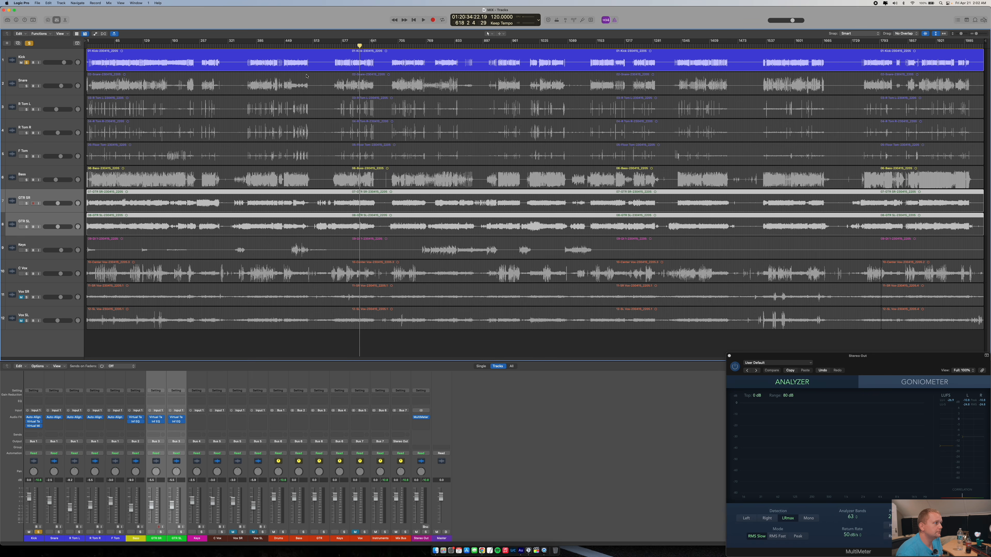
- Listen to the processed kick on its own from bar 459
{"action": "left_click", "coordinate": [288, 47]}
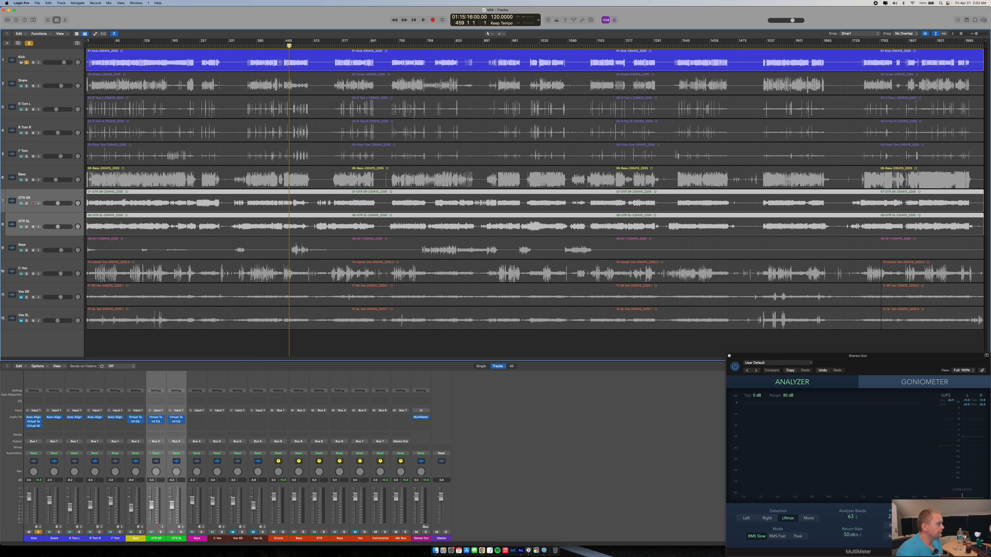
{"action": "key", "text": "space"}
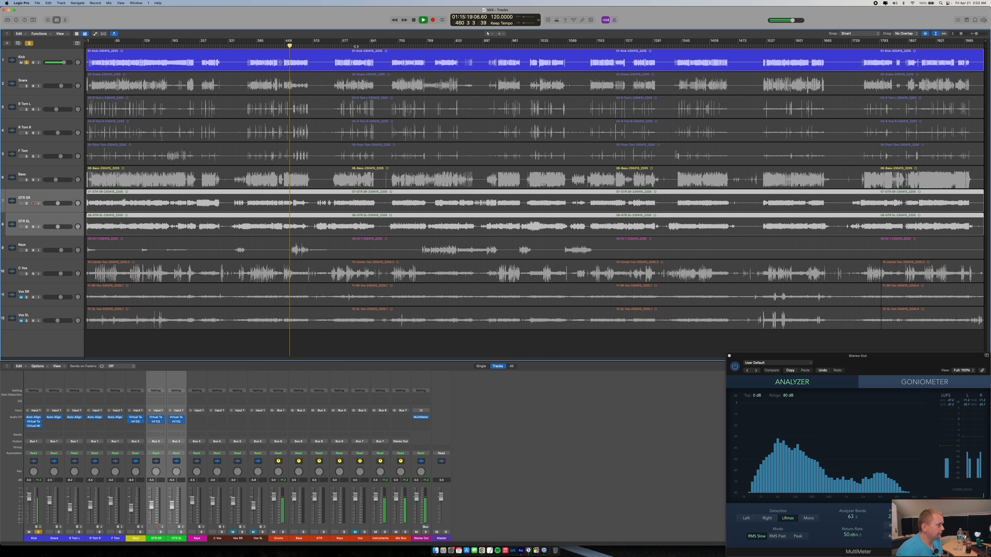
{"action": "key", "text": "space"}
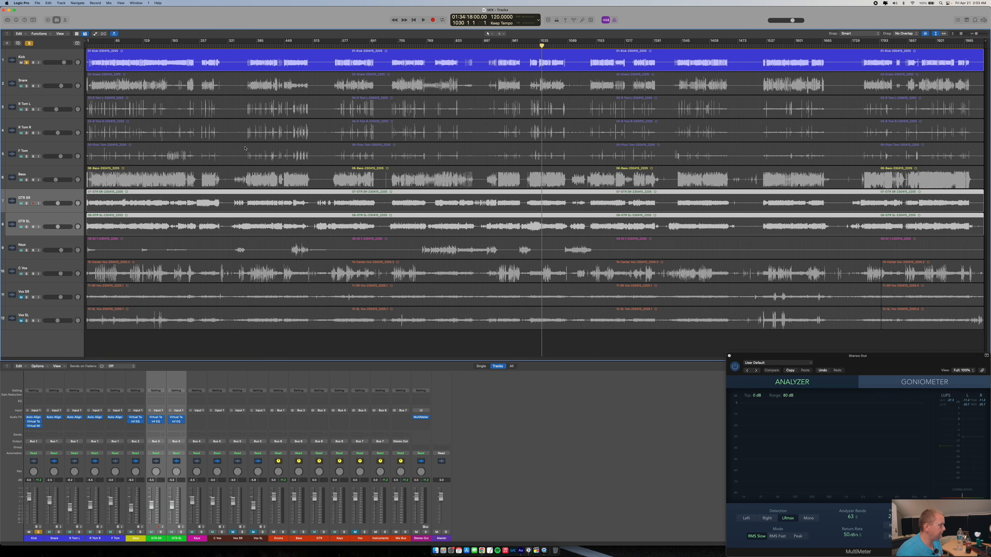
- Start playback from about bar 383 and solo the Snare track together with the kick
{"action": "left_click", "coordinate": [255, 43]}
{"action": "key", "text": "space"}
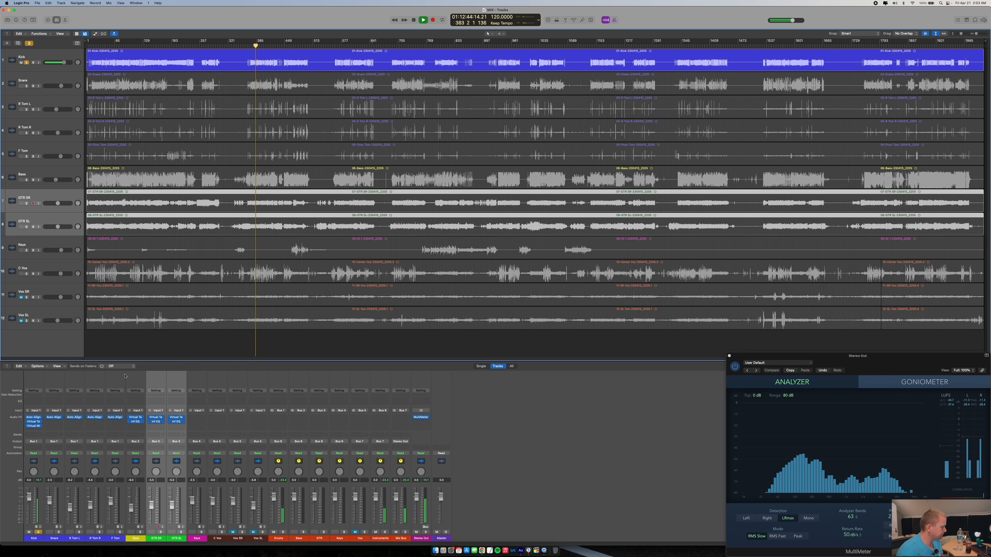
{"action": "left_click", "coordinate": [58, 533]}
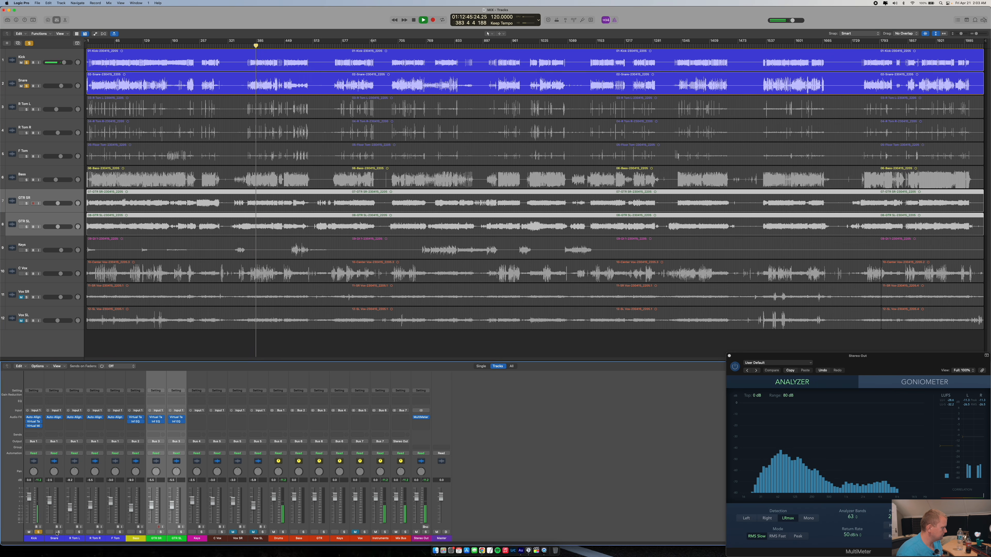
- Take the kick out of solo and listen to the snare alone from about bars 102 and 775
{"action": "left_click", "coordinate": [38, 533]}
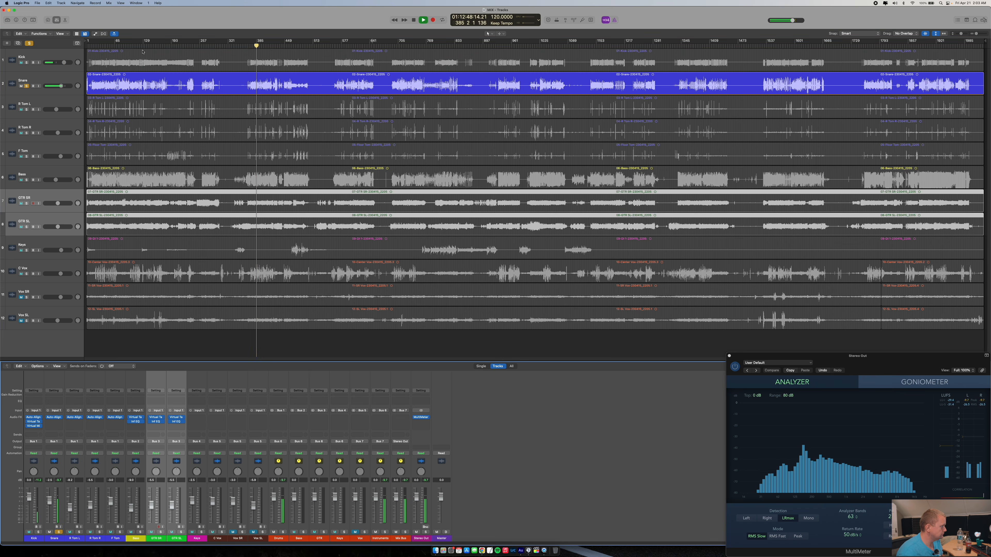
{"action": "left_click", "coordinate": [131, 43]}
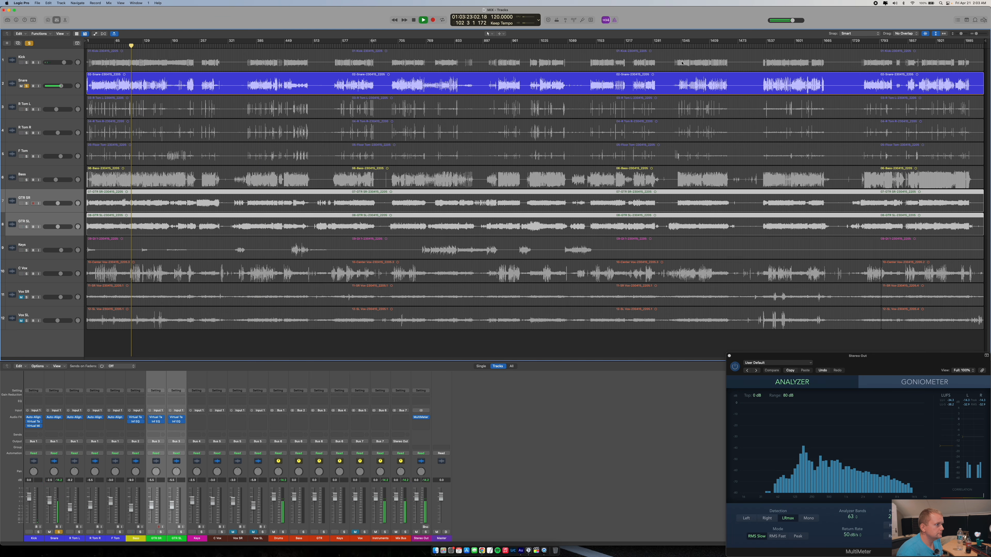
{"action": "left_click", "coordinate": [430, 44]}
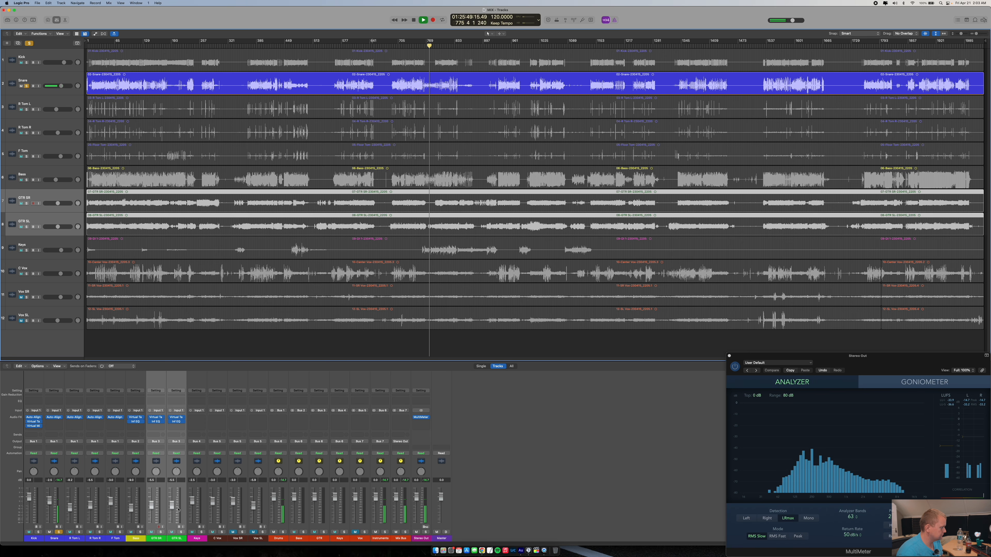
- Insert Virtual Tape Machines in the Snare channel after the Auto-Align plug-in
{"action": "left_click", "coordinate": [54, 422]}
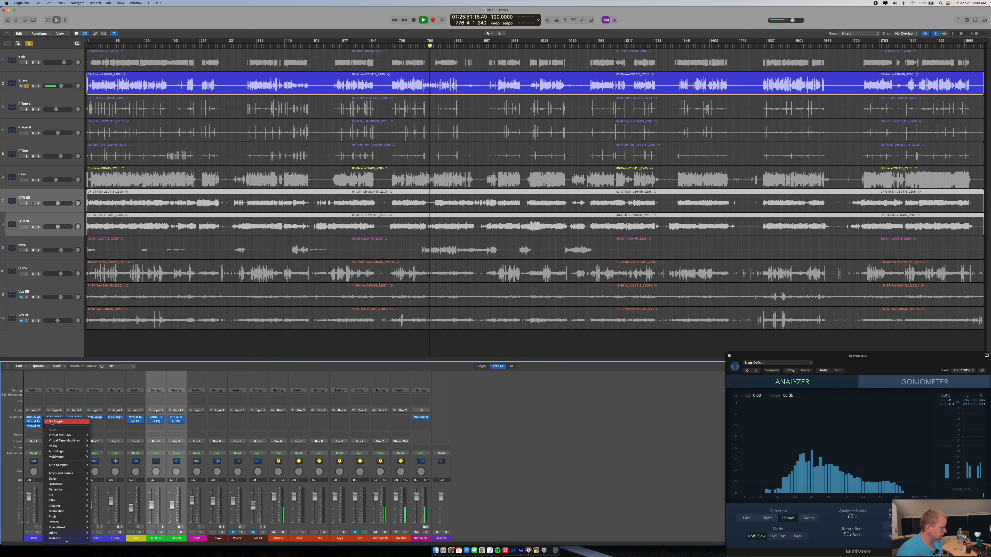
{"action": "mouse_move", "coordinate": [55, 436]}
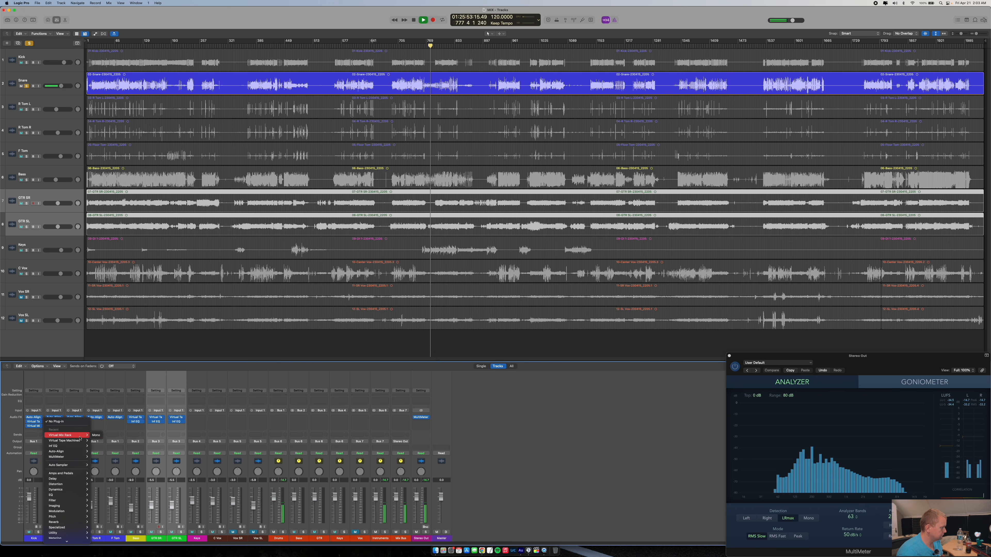
{"action": "left_click", "coordinate": [99, 443]}
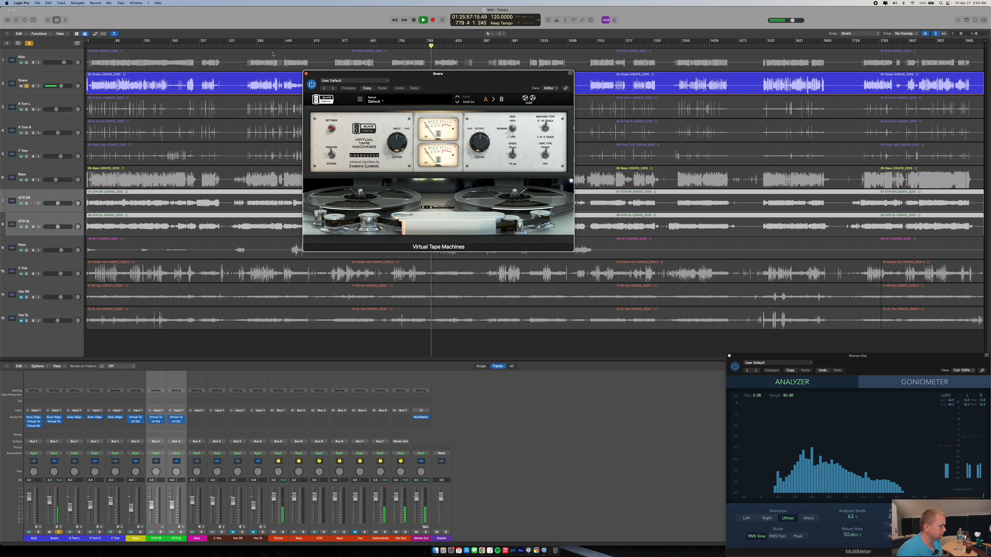
- Set the snare's tape speed to 15 ips and try its input level from about bar 406, then close the plug-in window
{"action": "left_click", "coordinate": [266, 42]}
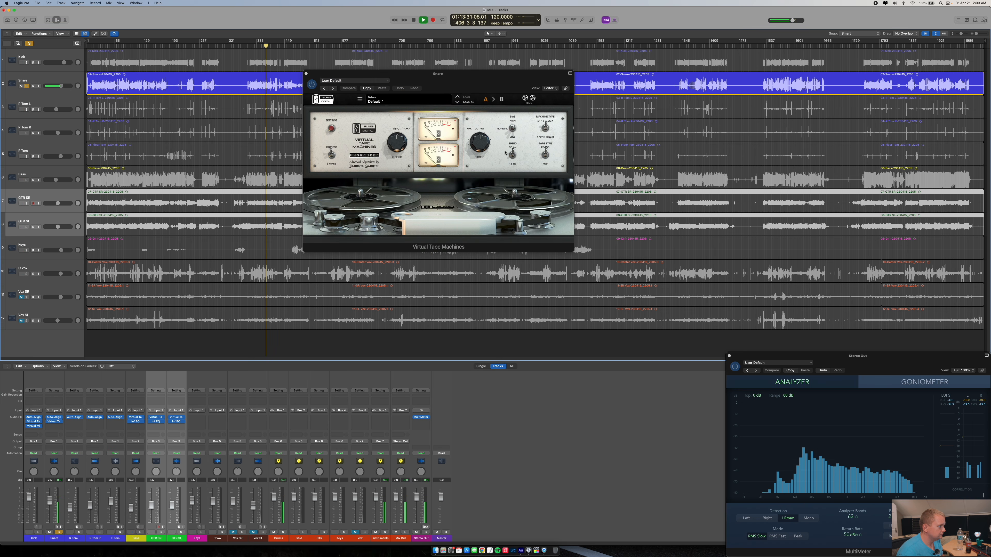
{"action": "left_click", "coordinate": [512, 156]}
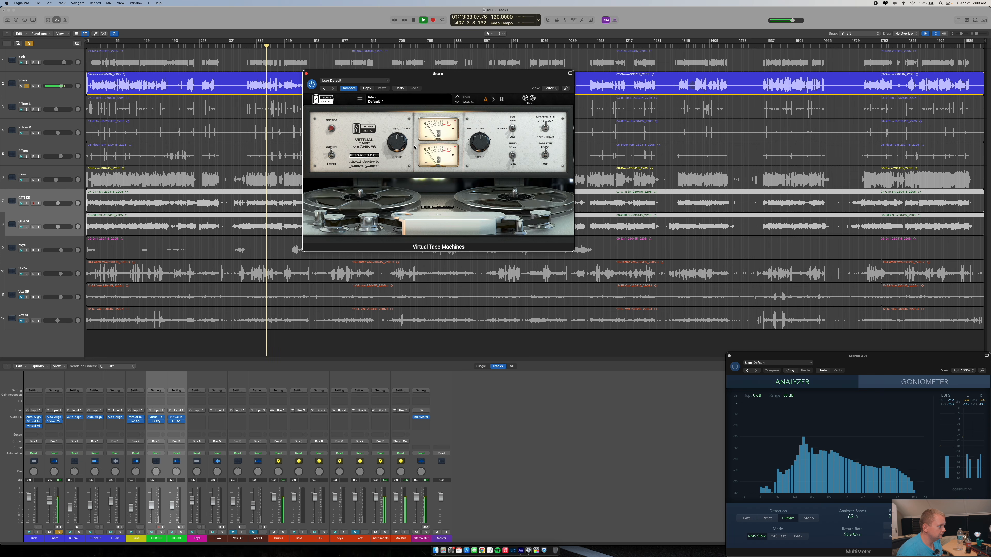
{"action": "left_click_drag", "start_coordinate": [397, 143], "coordinate": [393, 128]}
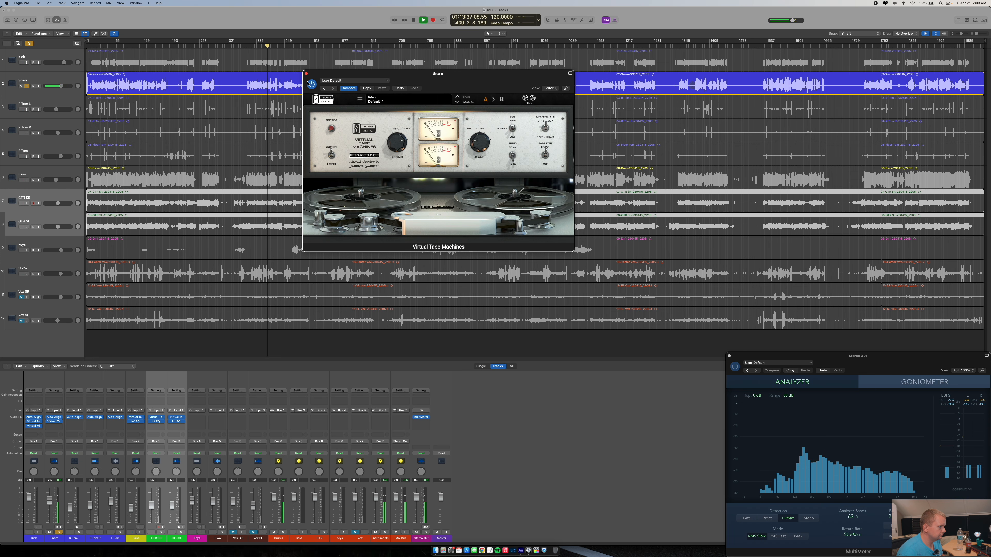
{"action": "left_click_drag", "start_coordinate": [397, 141], "coordinate": [397, 144]}
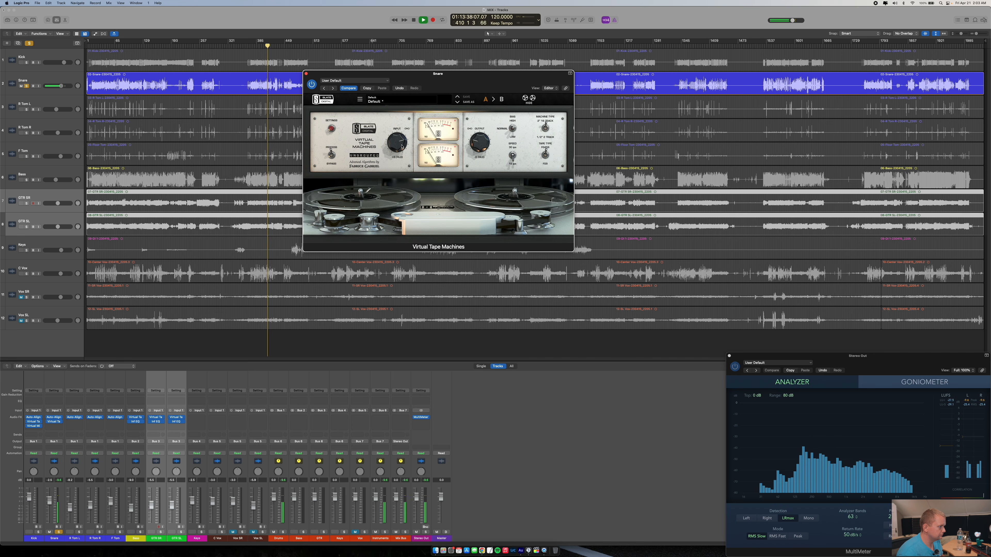
{"action": "left_click", "coordinate": [305, 74]}
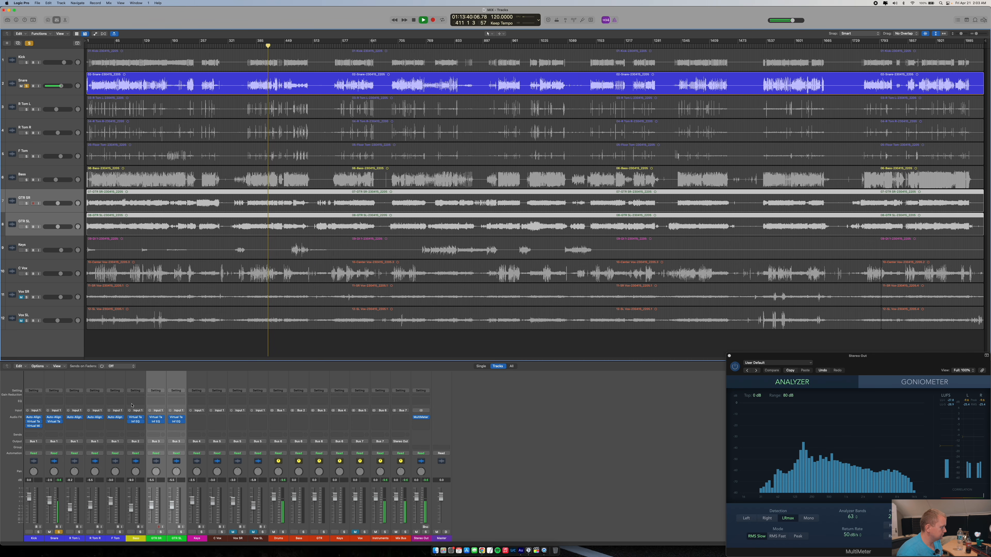
- Insert Virtual Mix Rack on the snare, load VCC Channel in the first slot and raise the module's input slightly
{"action": "left_click", "coordinate": [54, 429]}
{"action": "left_click", "coordinate": [251, 429]}
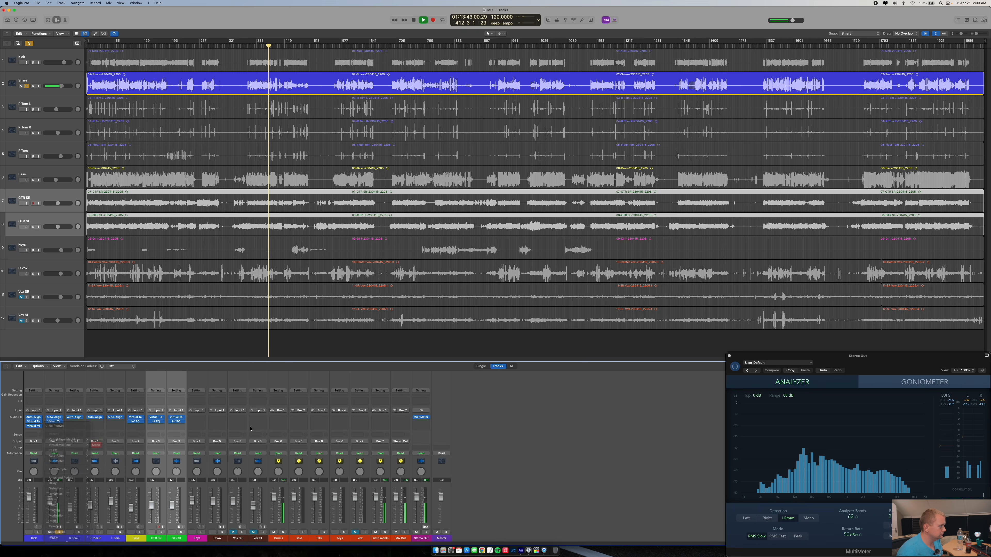
{"action": "scroll", "coordinate": [335, 194], "scroll_direction": "down", "scroll_amount": 10}
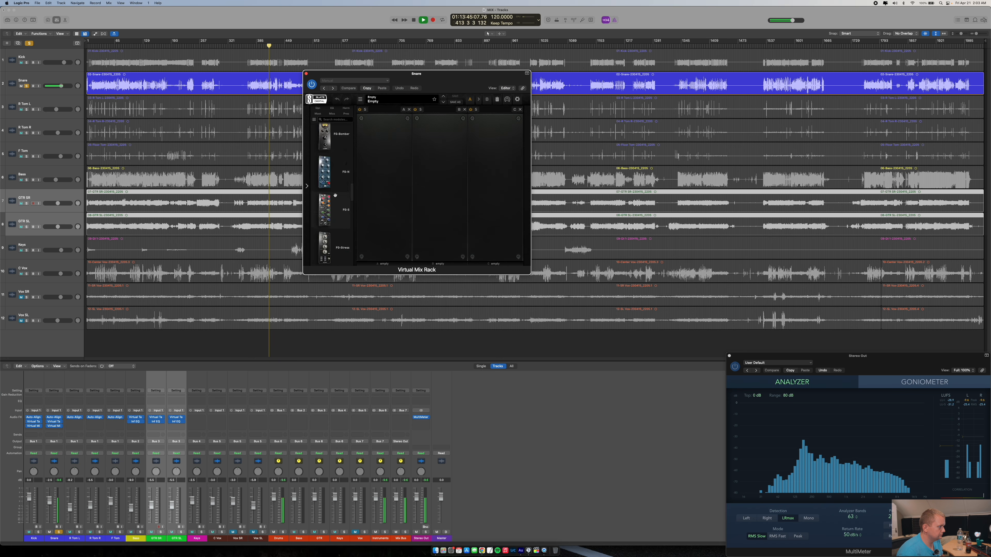
{"action": "left_click_drag", "start_coordinate": [336, 172], "coordinate": [384, 189]}
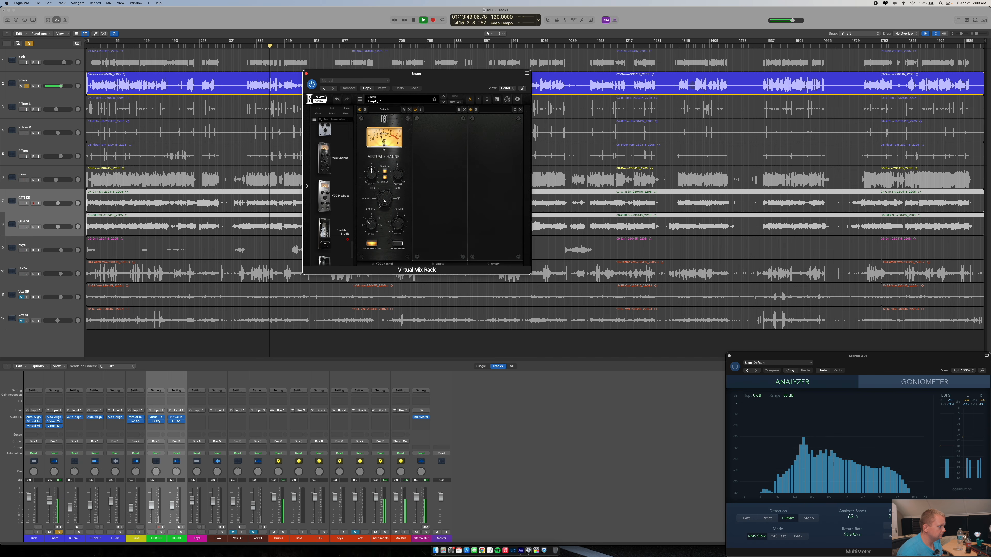
{"action": "left_click_drag", "start_coordinate": [370, 172], "coordinate": [369, 166]}
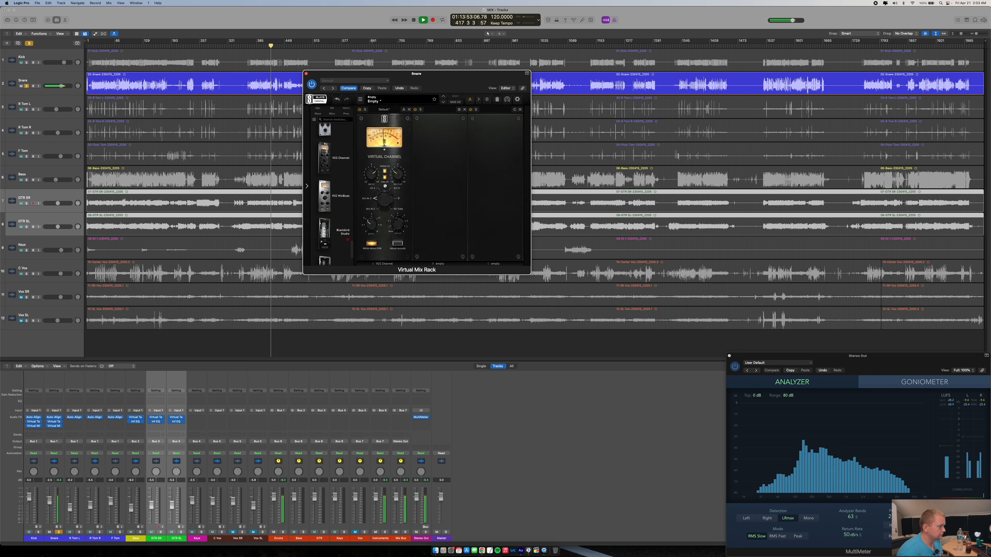
- Load the Gate-Drums module in the rack's second slot and move the plug-in window clear of the timeline ruler
{"action": "scroll", "coordinate": [328, 203], "scroll_direction": "down", "scroll_amount": 10}
{"action": "scroll", "coordinate": [328, 211], "scroll_direction": "down", "scroll_amount": 10}
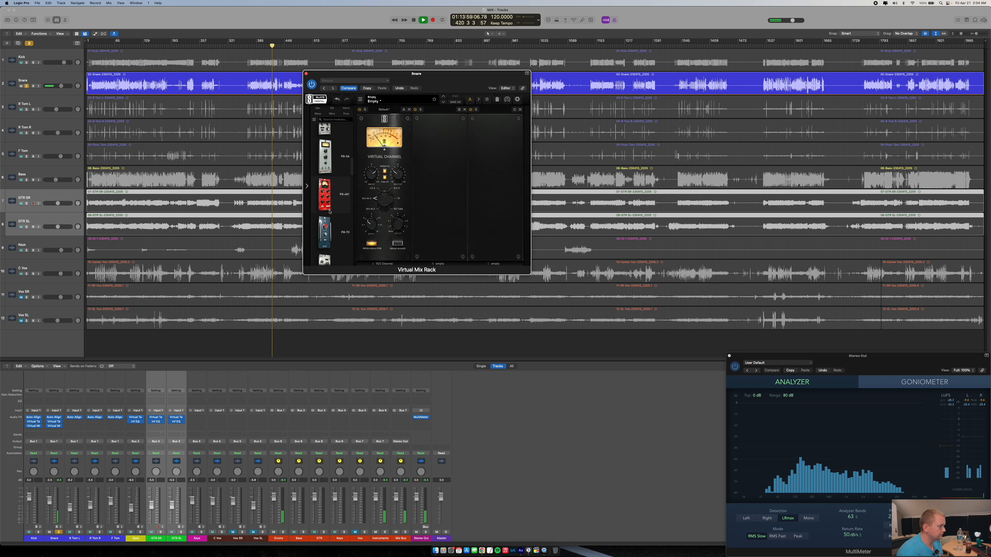
{"action": "scroll", "coordinate": [330, 211], "scroll_direction": "down", "scroll_amount": 10}
{"action": "scroll", "coordinate": [329, 213], "scroll_direction": "down", "scroll_amount": 10}
{"action": "scroll", "coordinate": [330, 214], "scroll_direction": "down", "scroll_amount": 5}
{"action": "left_click_drag", "start_coordinate": [331, 236], "coordinate": [459, 166]}
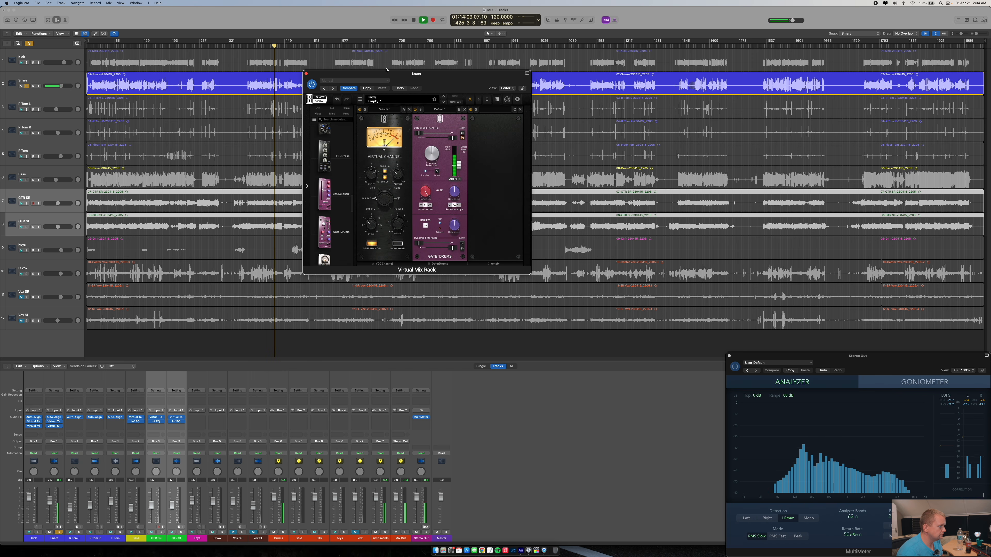
{"action": "left_click_drag", "start_coordinate": [386, 73], "coordinate": [374, 134]}
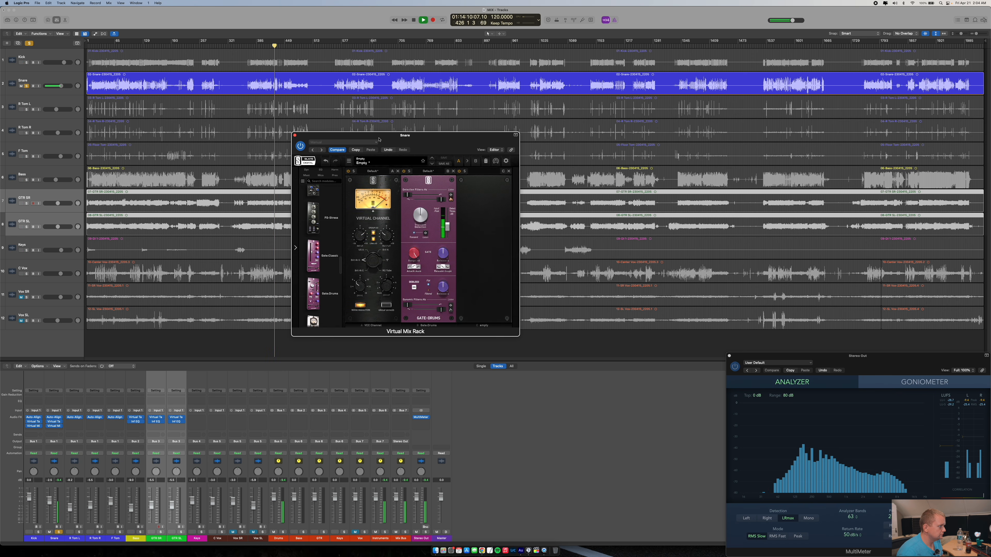
- Play the snare from about bar 471, lower the gate's threshold and raise the low cutoff of its detection filters
{"action": "left_click", "coordinate": [294, 45]}
{"action": "left_click_drag", "start_coordinate": [448, 228], "coordinate": [448, 232]}
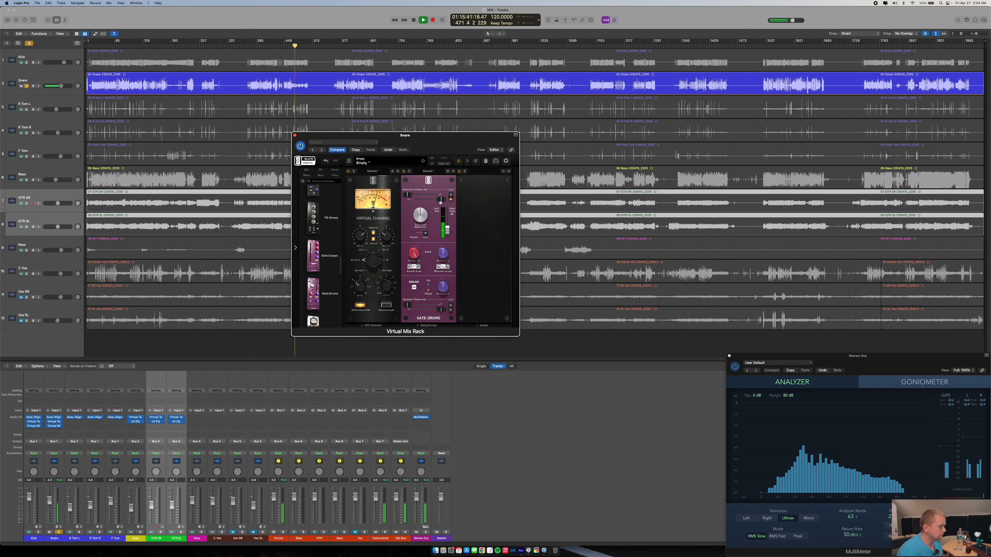
{"action": "mouse_move", "coordinate": [404, 195]}
{"action": "left_mouse_down"}
{"action": "mouse_move", "coordinate": [425, 194]}
{"action": "mouse_move", "coordinate": [404, 194]}
{"action": "mouse_move", "coordinate": [416, 193]}
{"action": "left_mouse_up"}
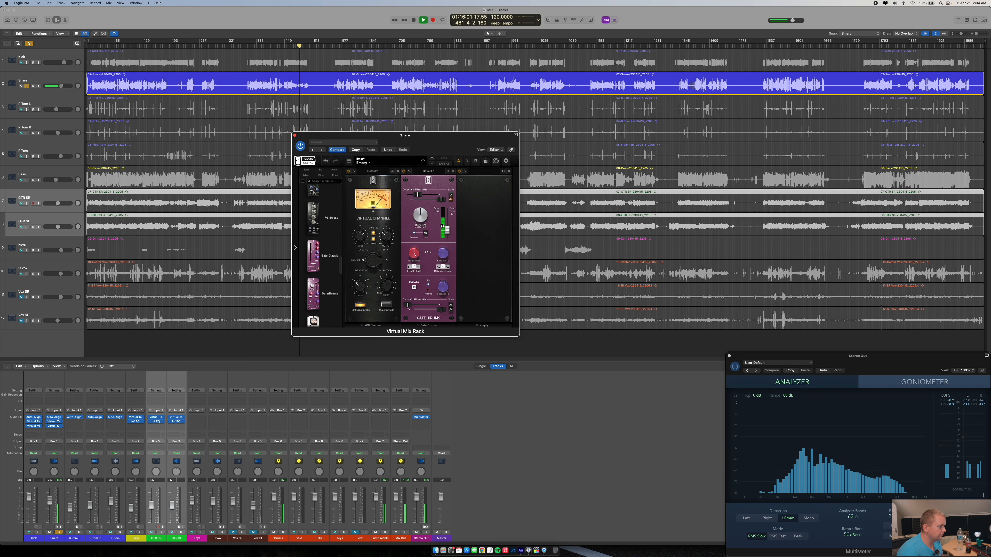
{"action": "left_click_drag", "start_coordinate": [447, 232], "coordinate": [448, 234]}
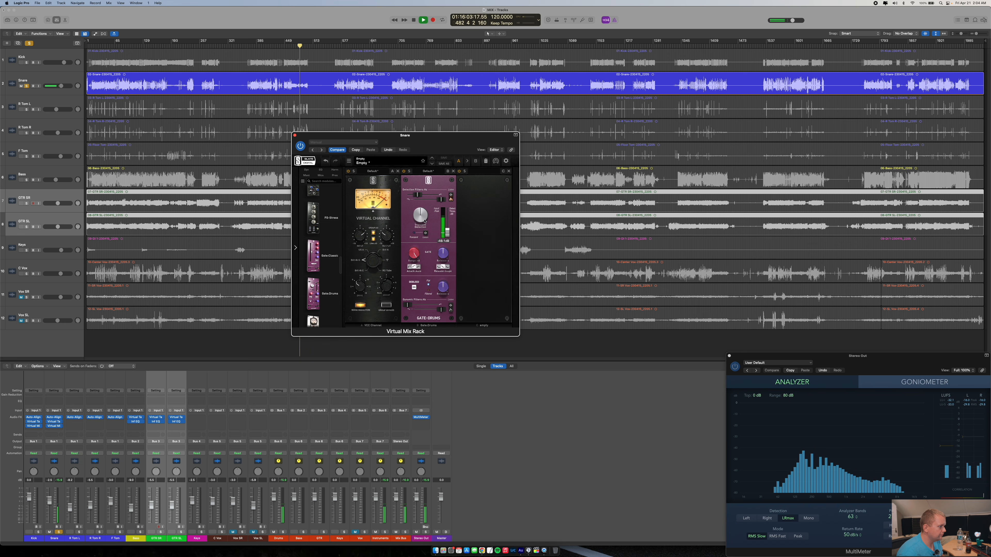
- Try the gate's large knob, reset the detection filters' low cutoff and raise the threshold, pausing playback in between
{"action": "left_click_drag", "start_coordinate": [420, 211], "coordinate": [420, 197]}
{"action": "key", "text": "space"}
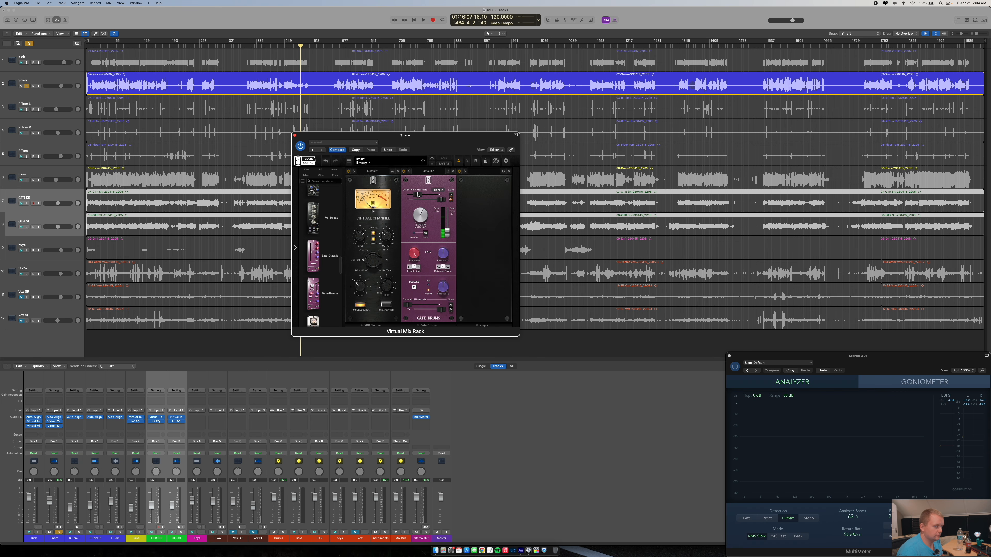
{"action": "left_click_drag", "start_coordinate": [418, 195], "coordinate": [414, 195]}
{"action": "key", "text": "space"}
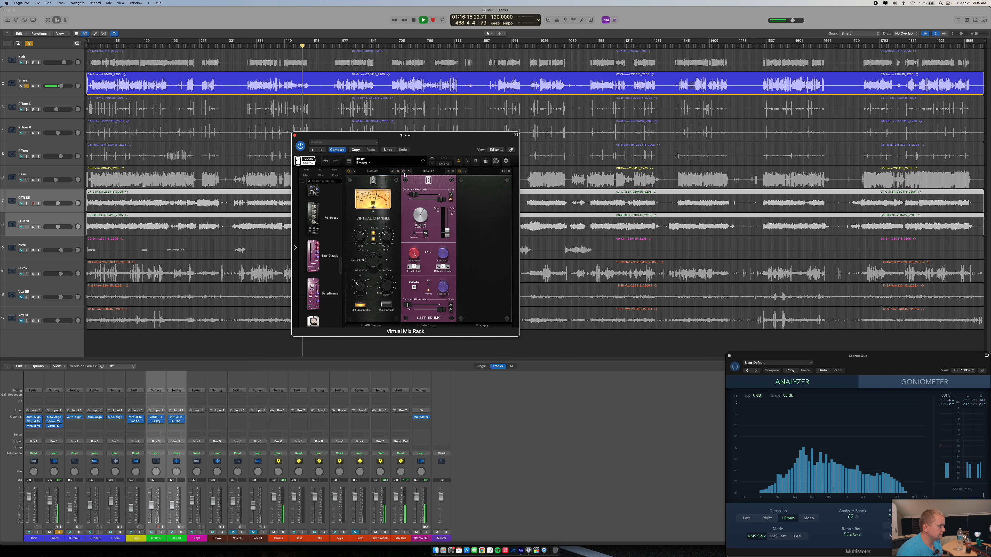
{"action": "left_click_drag", "start_coordinate": [447, 233], "coordinate": [438, 200]}
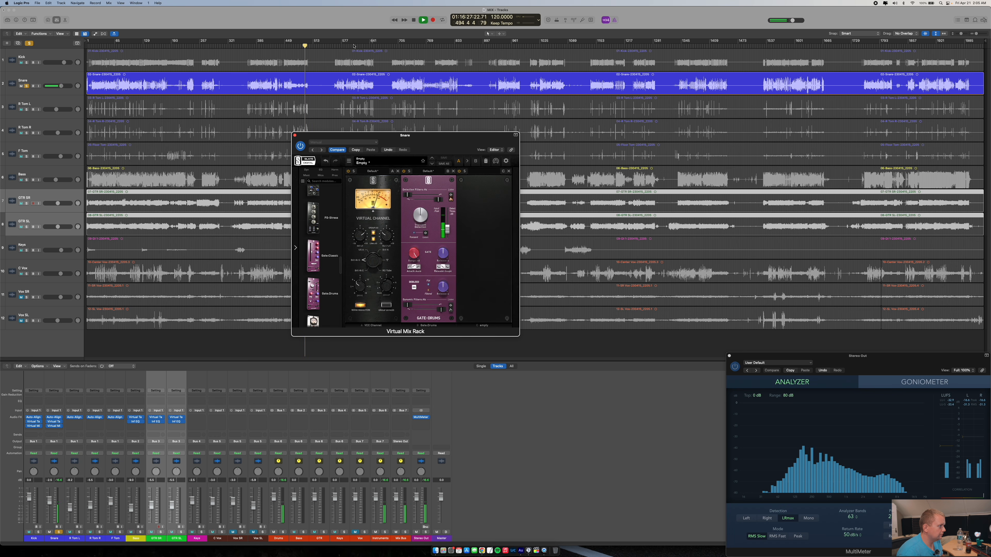
- Replay from about bar 481 and narrow the gate's lower filter pair by lowering the high cutoff and raising the low one
{"action": "left_click", "coordinate": [298, 46]}
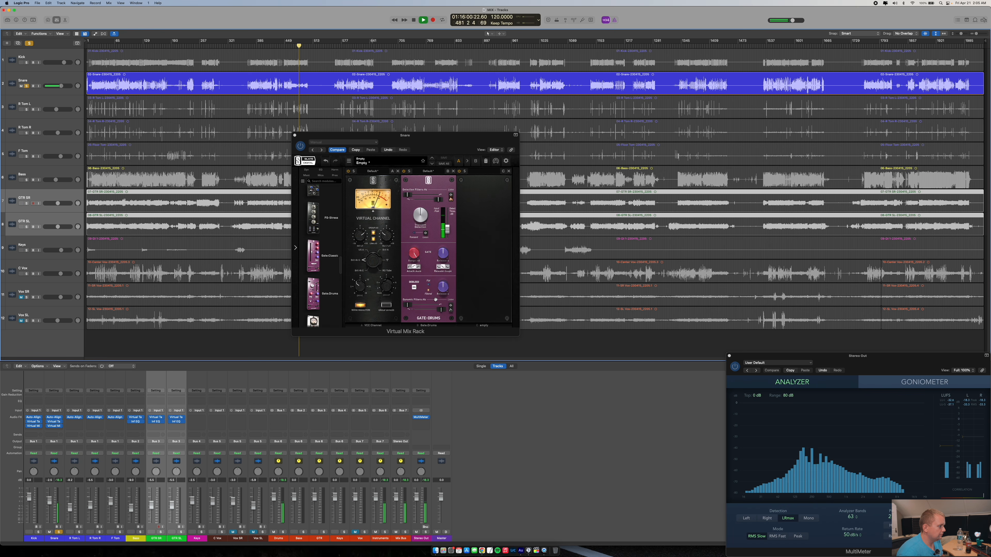
{"action": "left_click_drag", "start_coordinate": [441, 311], "coordinate": [431, 311]}
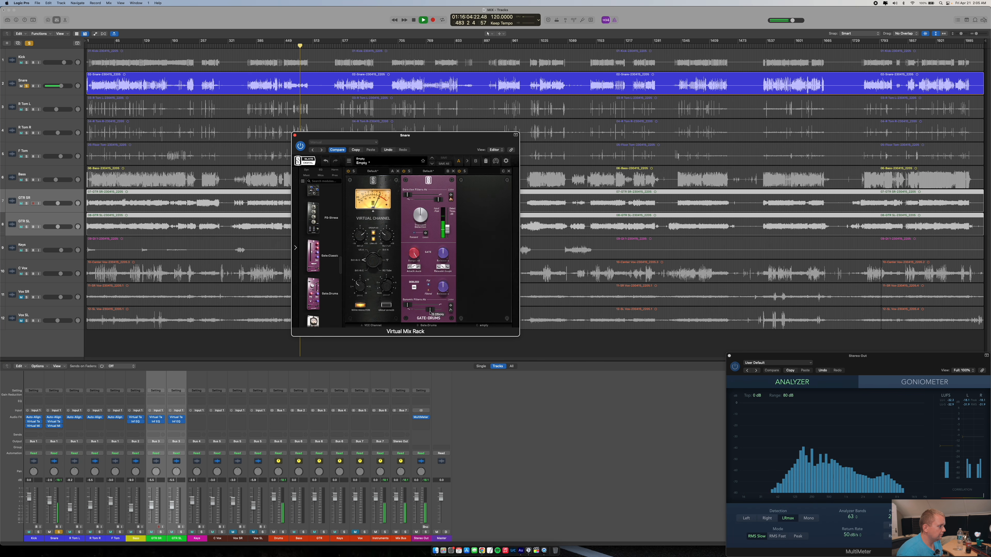
{"action": "left_click_drag", "start_coordinate": [409, 306], "coordinate": [415, 304]}
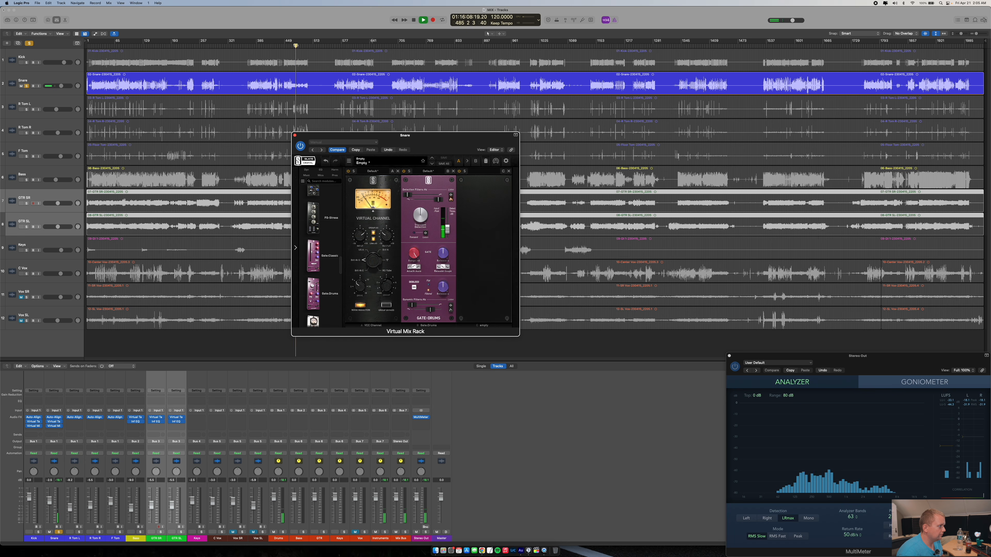
- Replay the snare from about bar 475 and raise the gate's threshold while trying different positions of its large knob
{"action": "left_click", "coordinate": [296, 46]}
{"action": "left_click", "coordinate": [447, 233]}
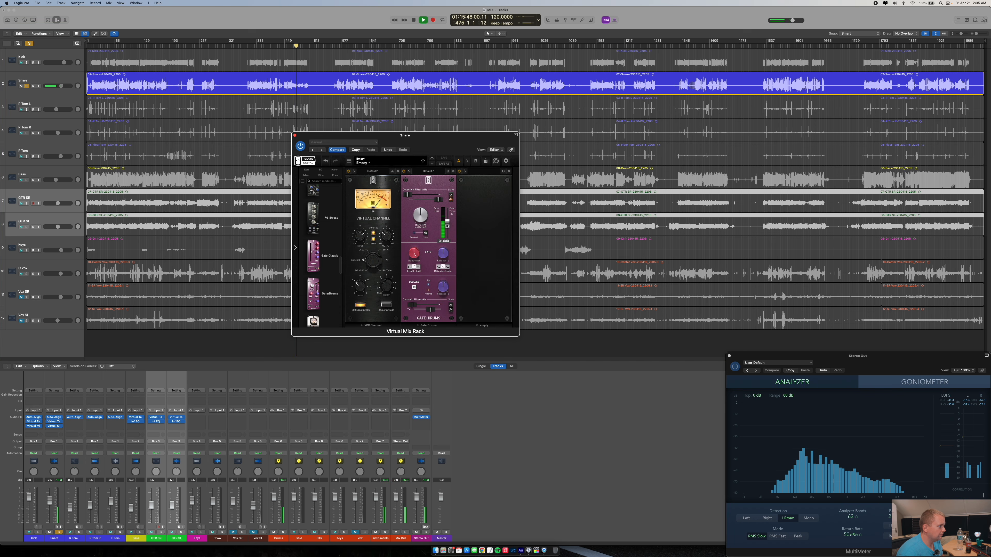
{"action": "left_click_drag", "start_coordinate": [446, 233], "coordinate": [423, 200]}
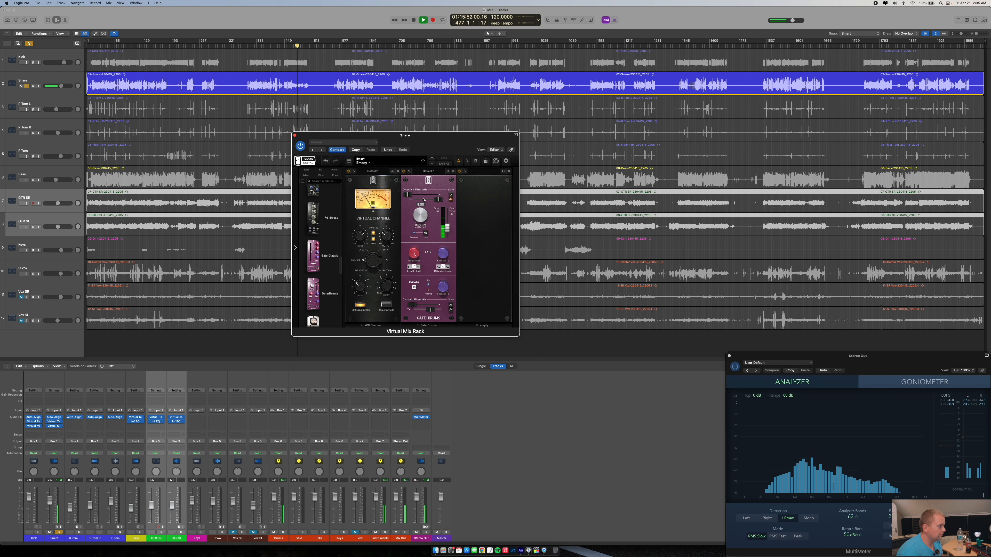
{"action": "left_click_drag", "start_coordinate": [450, 231], "coordinate": [417, 222]}
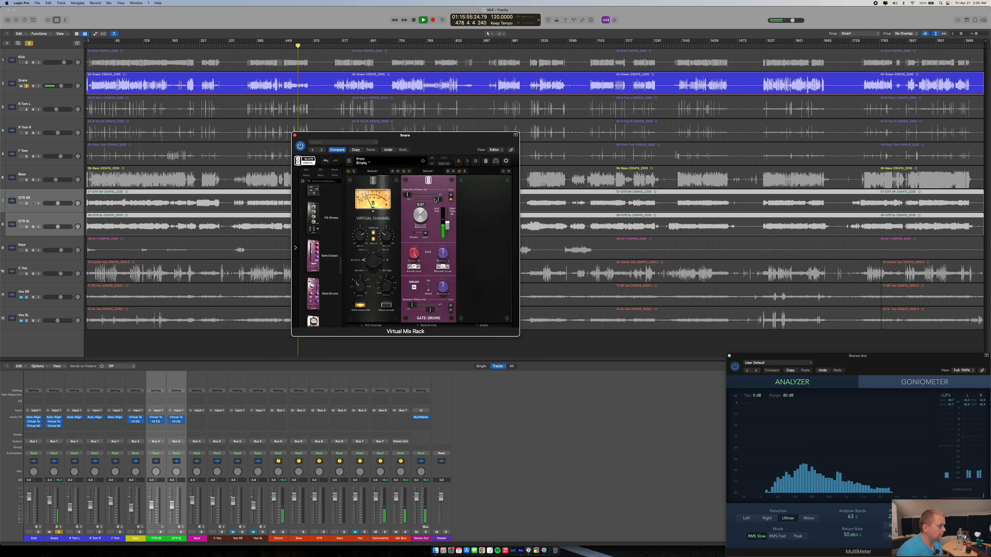
{"action": "left_click_drag", "start_coordinate": [425, 201], "coordinate": [428, 200]}
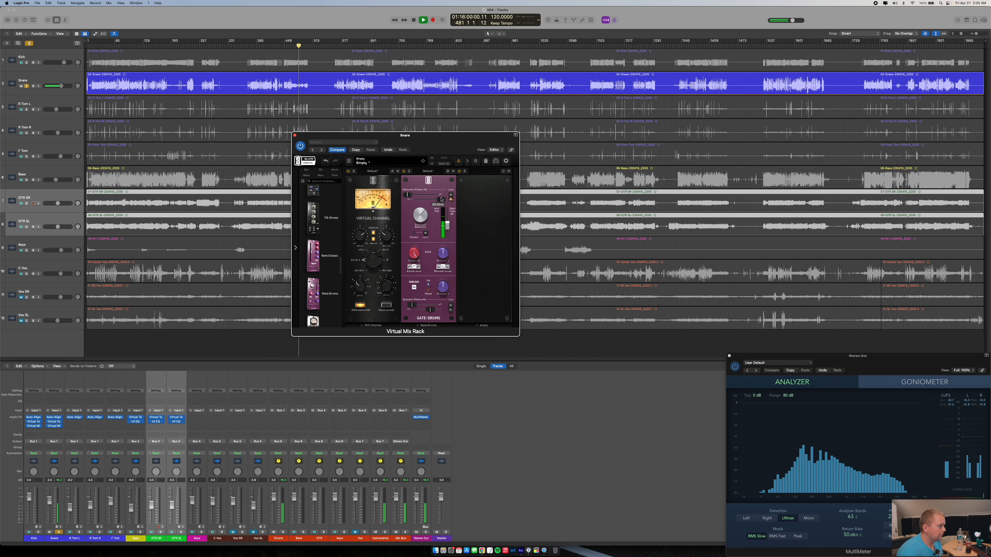
- Raise the detection filters' low cutoff, lower the gate's threshold slightly and audition the snare from about bars 466 and 492
{"action": "left_click_drag", "start_coordinate": [408, 195], "coordinate": [421, 195]}
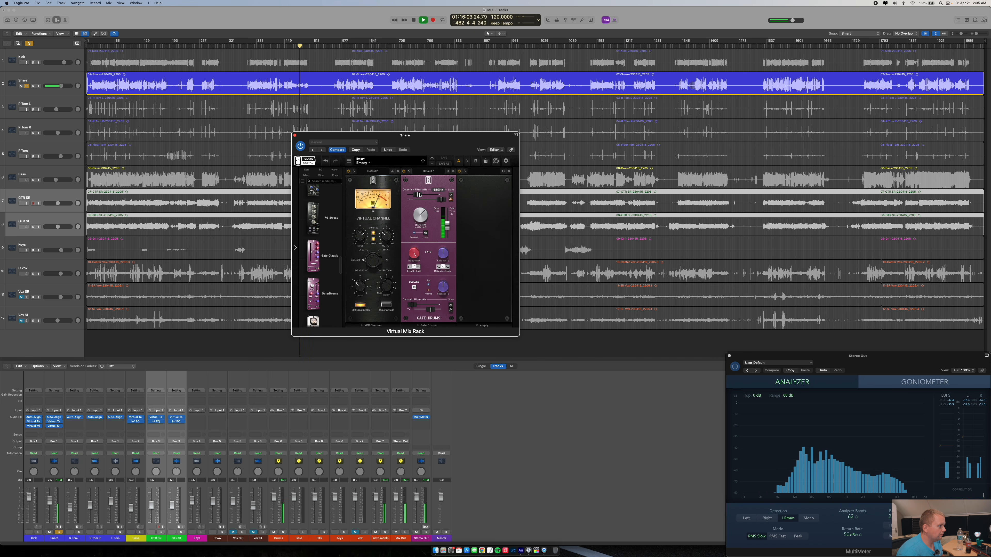
{"action": "mouse_move", "coordinate": [448, 230]}
{"action": "left_click_drag", "start_coordinate": [448, 230], "coordinate": [447, 233]}
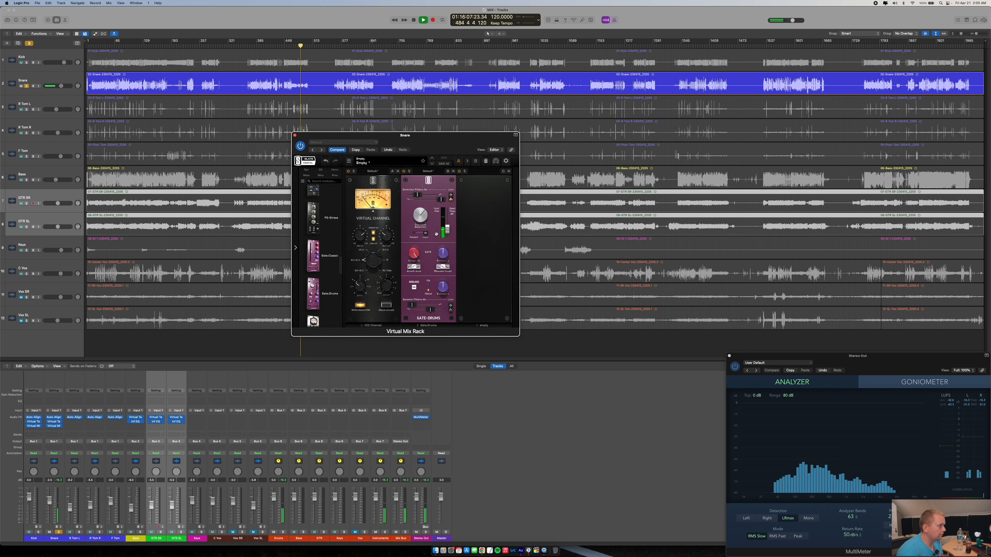
{"action": "left_click", "coordinate": [293, 46]}
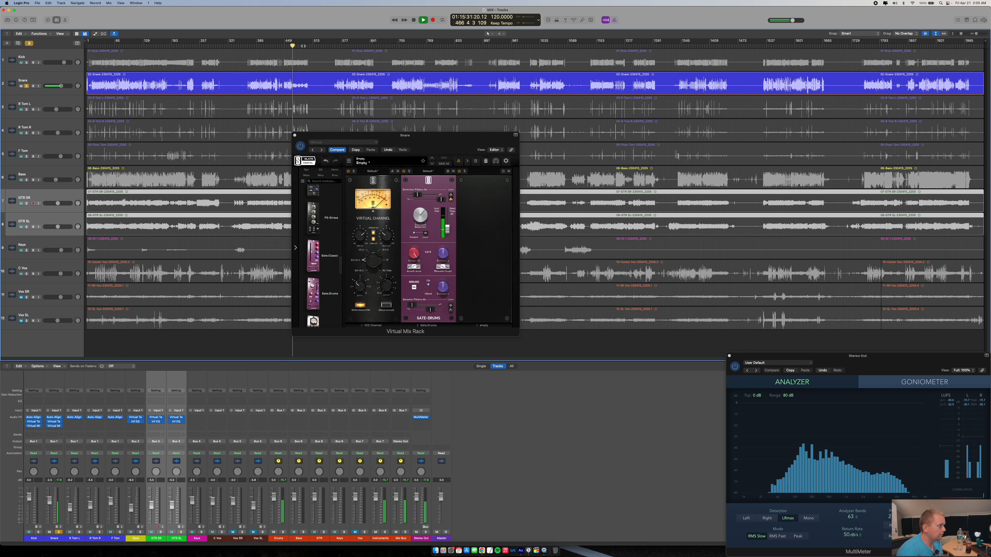
{"action": "left_click", "coordinate": [304, 46]}
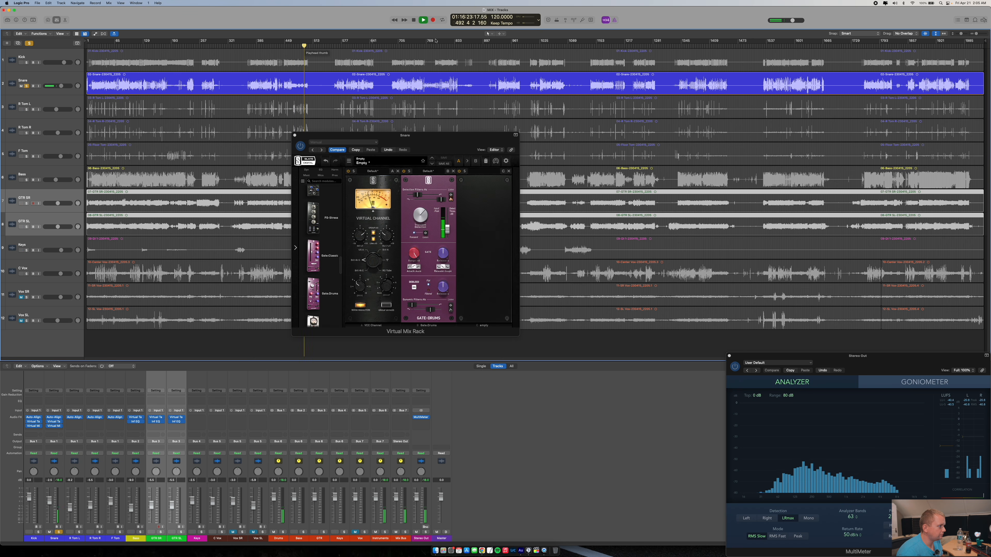
- Replay the snare from about bar 776, fine-tune the gate's attack knob and try the curve setting under its release knob
{"action": "left_click", "coordinate": [428, 46]}
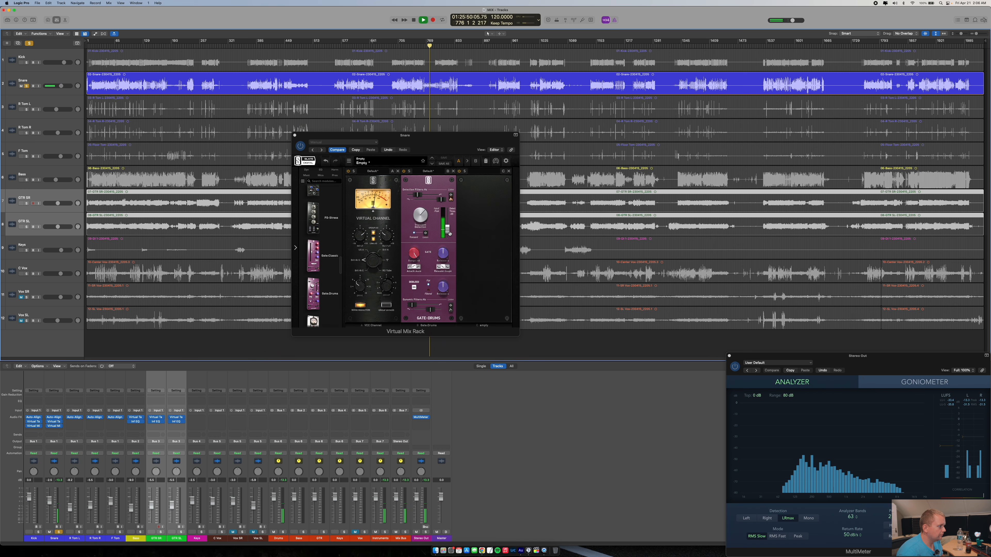
{"action": "mouse_move", "coordinate": [448, 233]}
{"action": "left_click", "coordinate": [413, 257]}
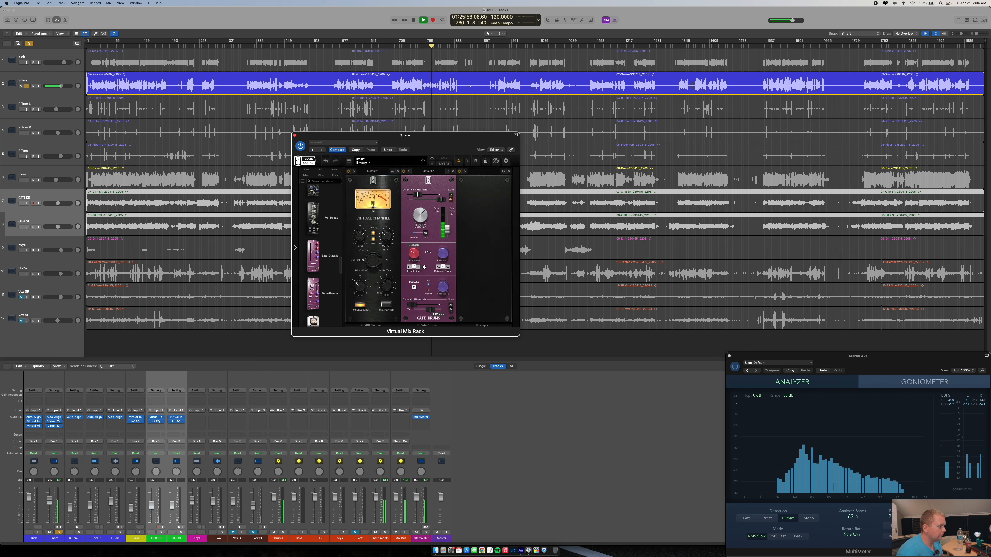
{"action": "left_click_drag", "start_coordinate": [412, 257], "coordinate": [411, 254]}
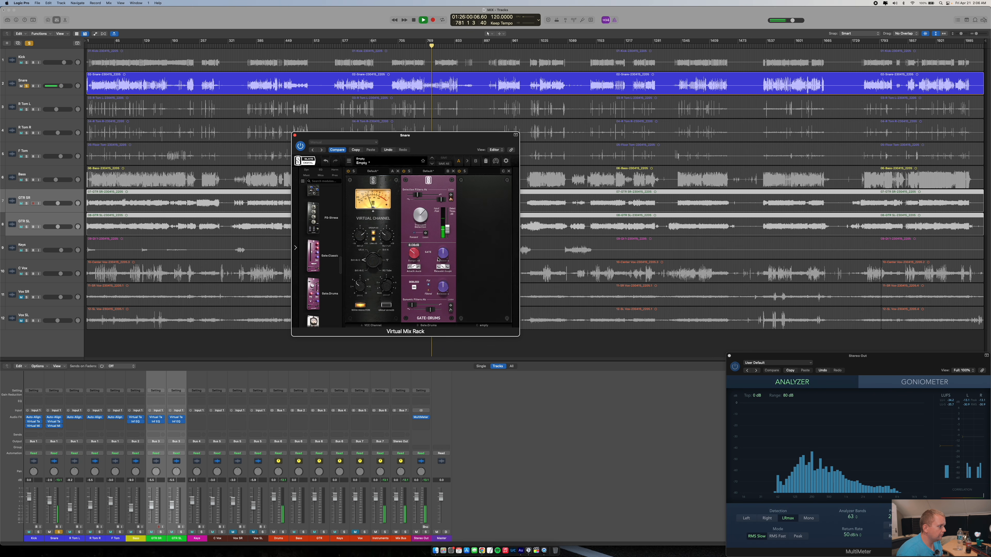
{"action": "left_click", "coordinate": [439, 267]}
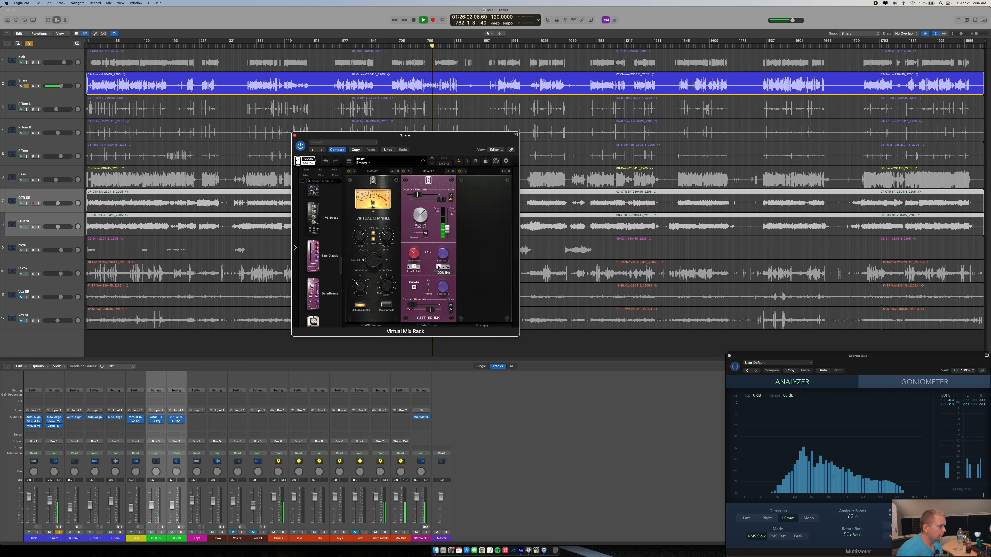
{"action": "left_click", "coordinate": [445, 268]}
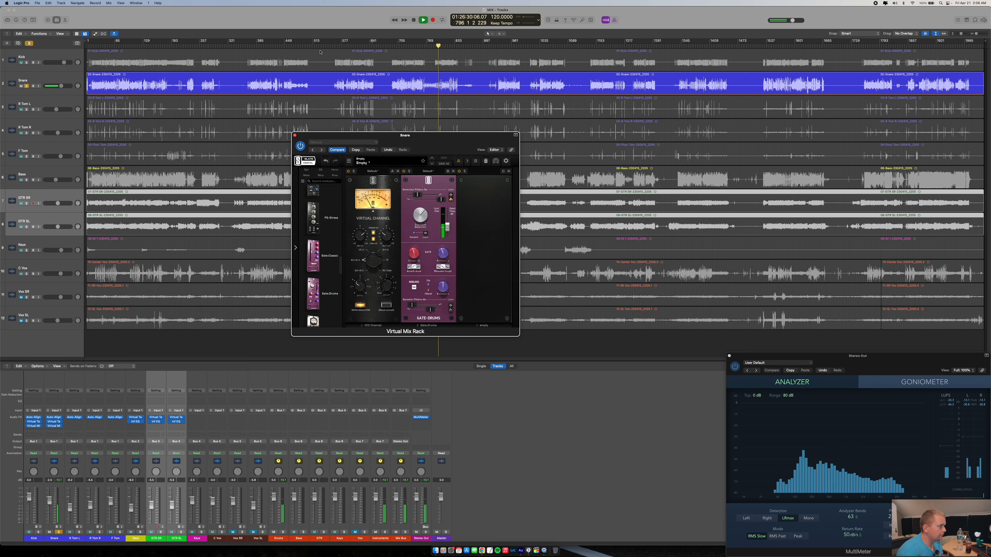
- Select the snare region, bypass the gate and play the raw snare from bar 476
{"action": "left_click", "coordinate": [294, 46]}
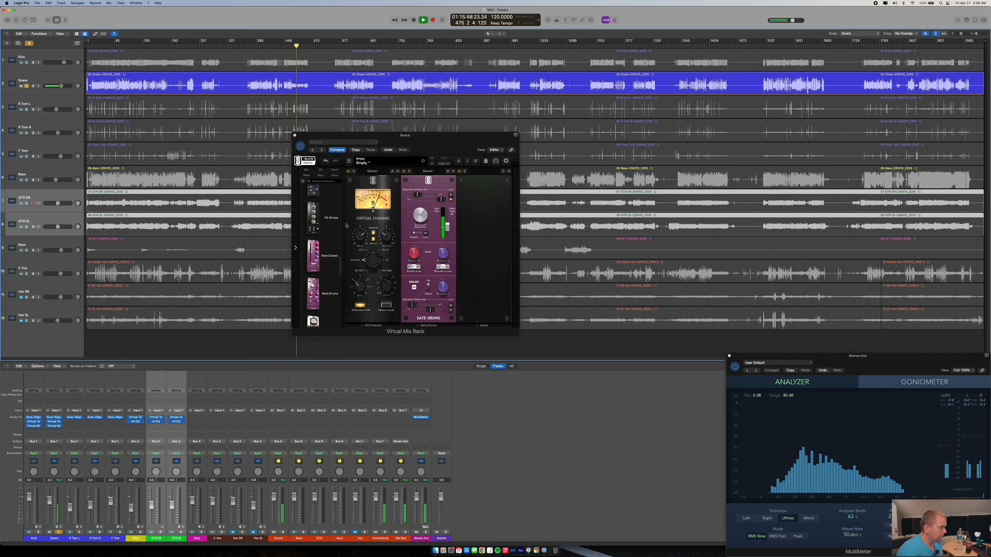
{"action": "left_click", "coordinate": [280, 85]}
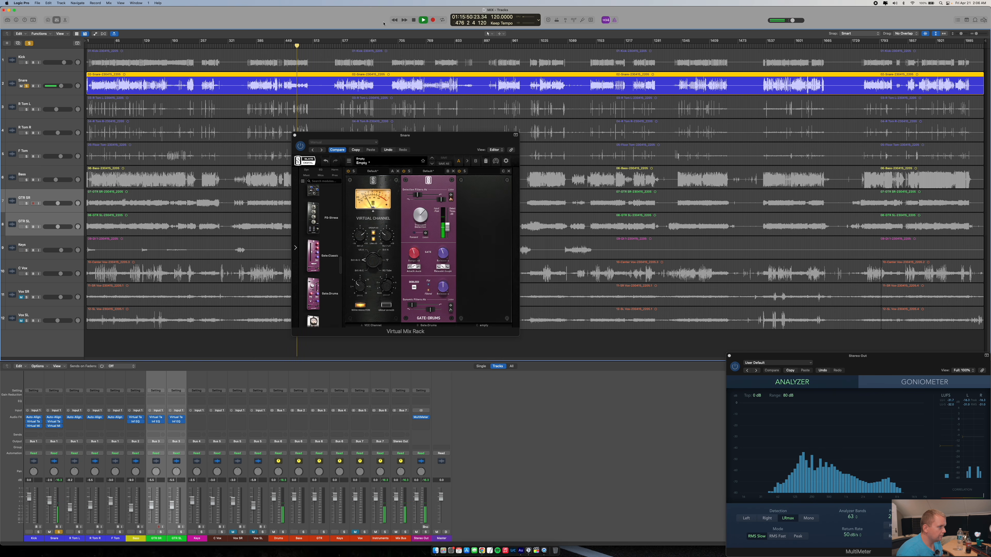
{"action": "left_click_drag", "start_coordinate": [975, 34], "coordinate": [975, 32]}
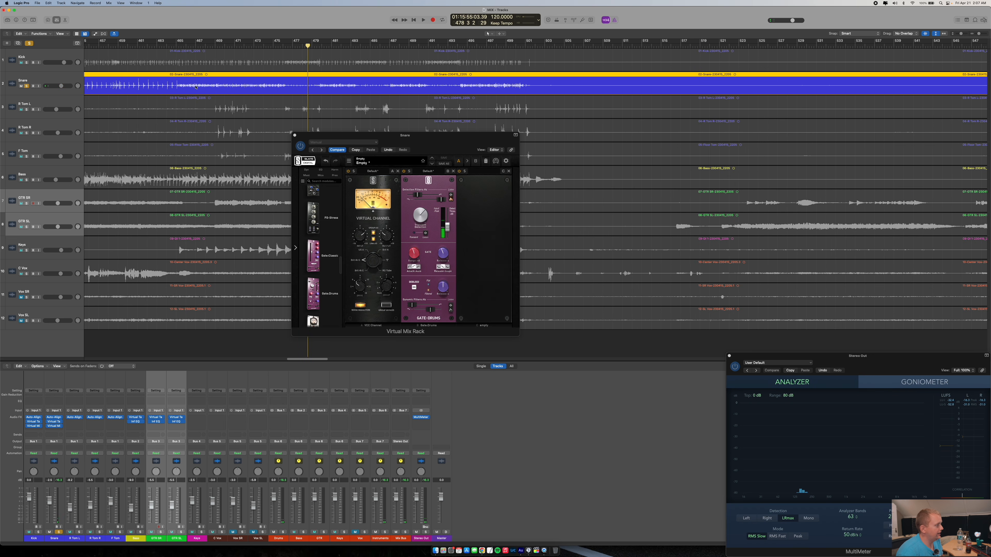
{"action": "left_click_drag", "start_coordinate": [279, 44], "coordinate": [283, 46]}
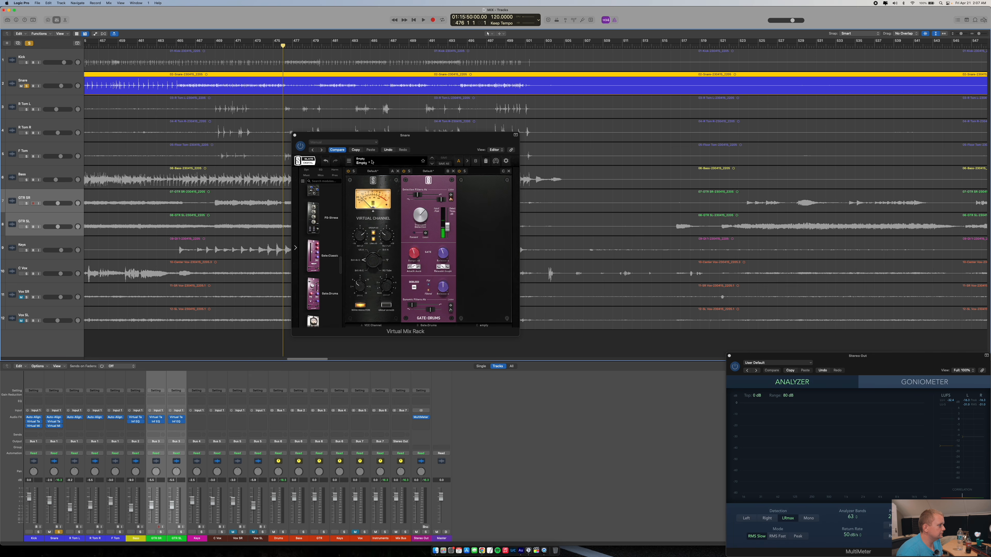
{"action": "left_click", "coordinate": [405, 171]}
{"action": "key", "text": "space"}
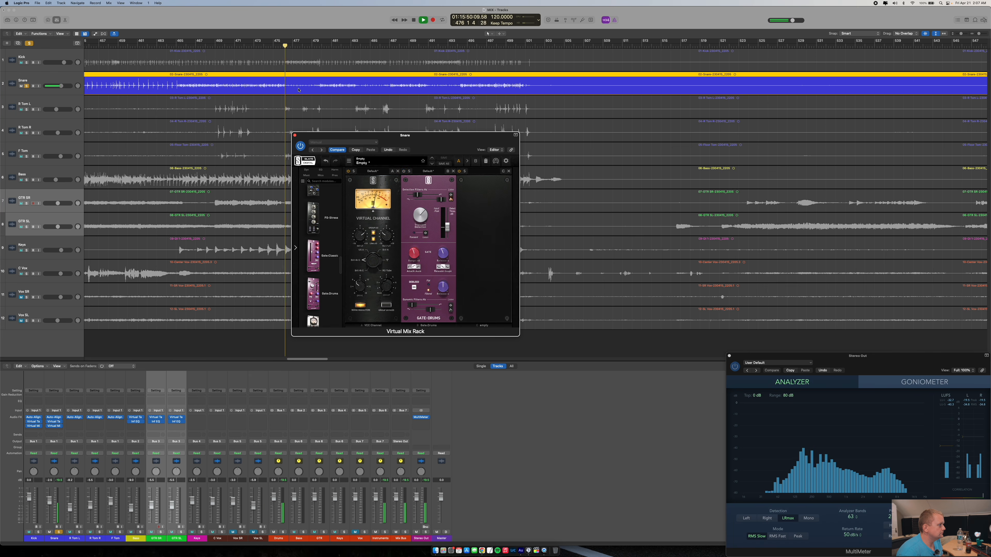
- Split the snare region at about bar 476 and trim the following part to start just after bar 479
{"action": "key", "text": "super+t"}
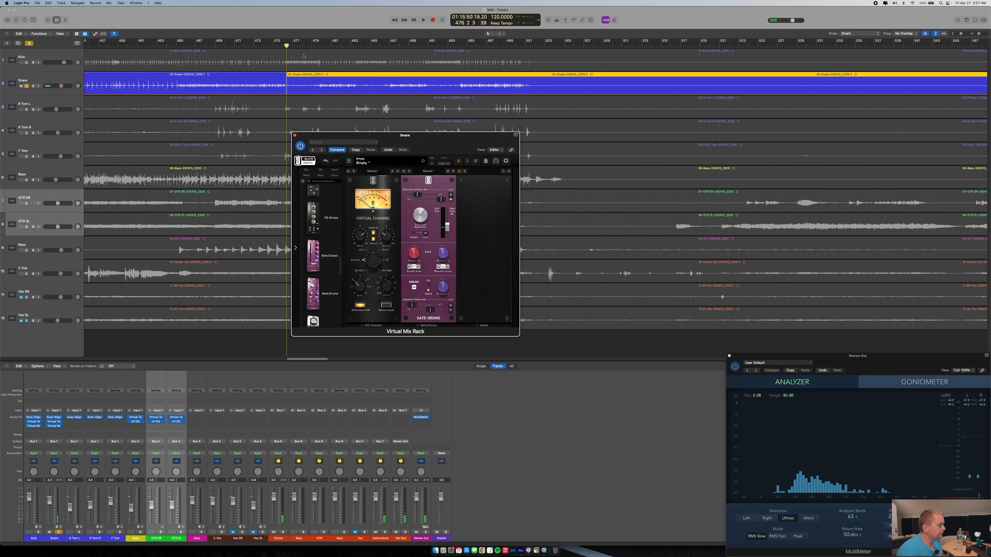
{"action": "left_click", "coordinate": [295, 86]}
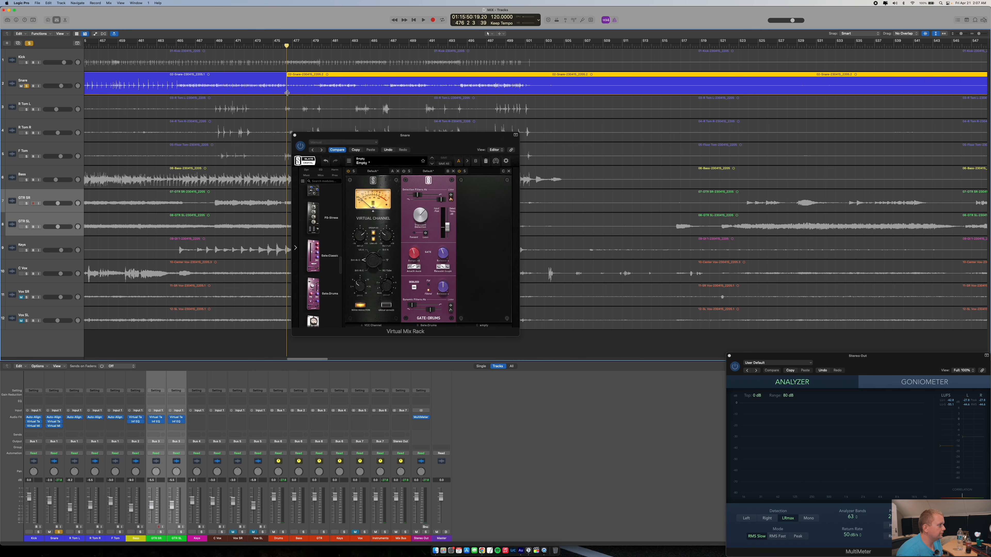
{"action": "left_click_drag", "start_coordinate": [288, 93], "coordinate": [324, 67]}
{"action": "key", "text": "shift+space"}
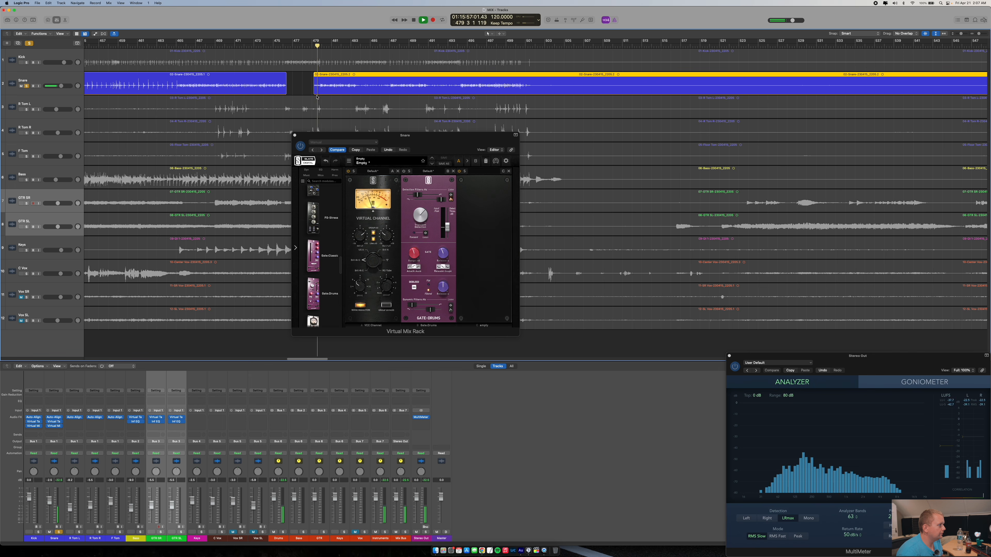
{"action": "left_click_drag", "start_coordinate": [314, 92], "coordinate": [338, 87]}
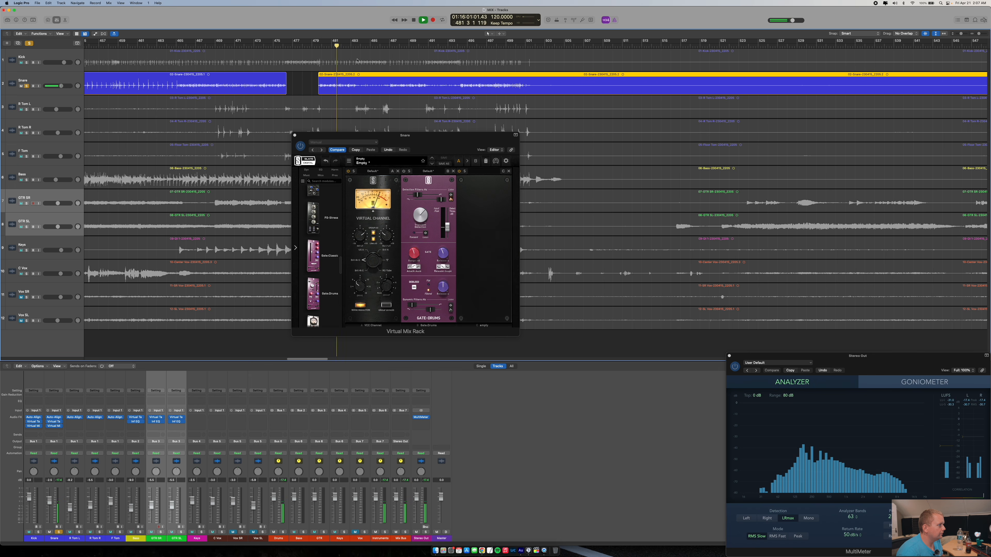
- Split the snare at about bars 483 and 491 and trim the following parts to start at about bars 487 and 494
{"action": "key", "text": "super+t"}
{"action": "left_click_drag", "start_coordinate": [360, 93], "coordinate": [389, 93]}
{"action": "key", "text": "super+t"}
{"action": "left_click_drag", "start_coordinate": [433, 91], "coordinate": [458, 91]}
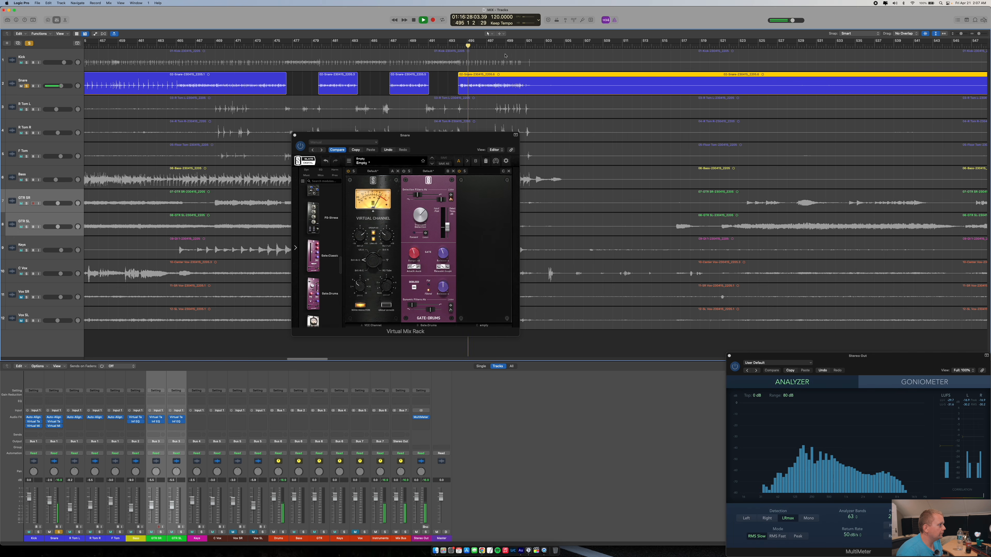
- Tighten the starts of the three trimmed snare regions at about bars 479, 487 and 494 and replay from about bar 487
{"action": "left_click", "coordinate": [315, 45]}
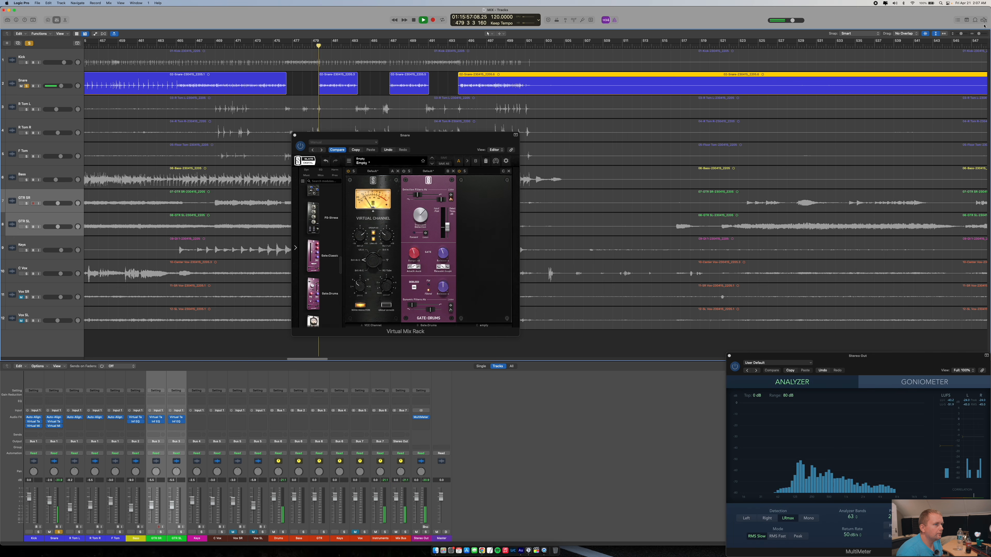
{"action": "left_click_drag", "start_coordinate": [979, 34], "coordinate": [980, 35]}
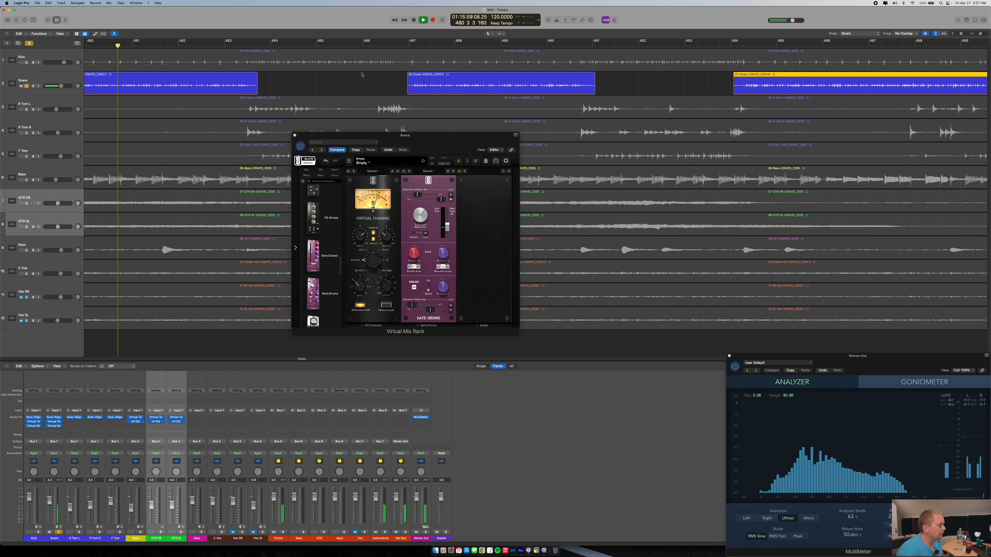
{"action": "scroll", "coordinate": [234, 93], "scroll_direction": "left", "scroll_amount": 5}
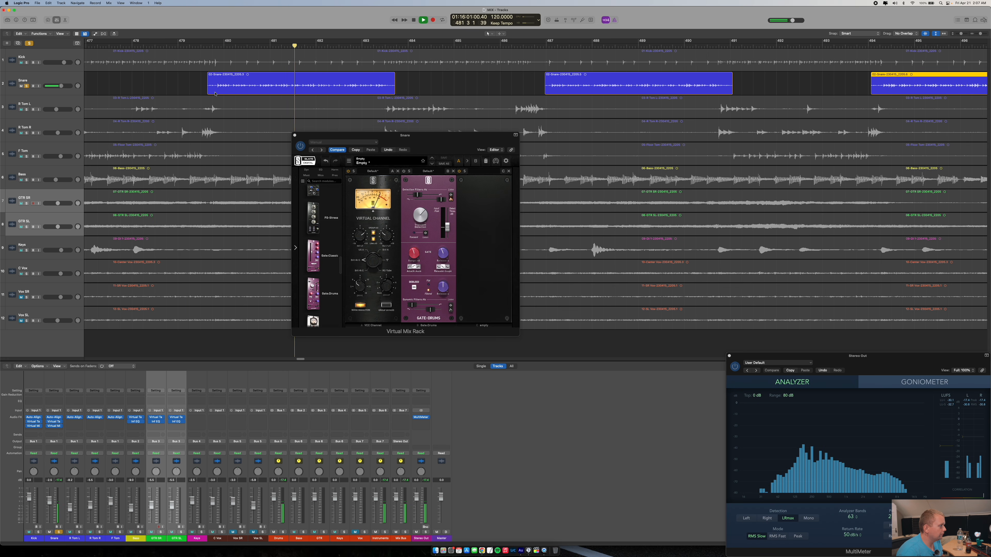
{"action": "left_click_drag", "start_coordinate": [209, 92], "coordinate": [217, 90]}
{"action": "left_click_drag", "start_coordinate": [545, 93], "coordinate": [551, 93]}
{"action": "left_click_drag", "start_coordinate": [871, 96], "coordinate": [882, 92]}
{"action": "left_click", "coordinate": [553, 44]}
- Split the snare just after the short burst near bar 563 and trim the following part to start at about bar 567
{"action": "left_click_drag", "start_coordinate": [981, 34], "coordinate": [979, 34]}
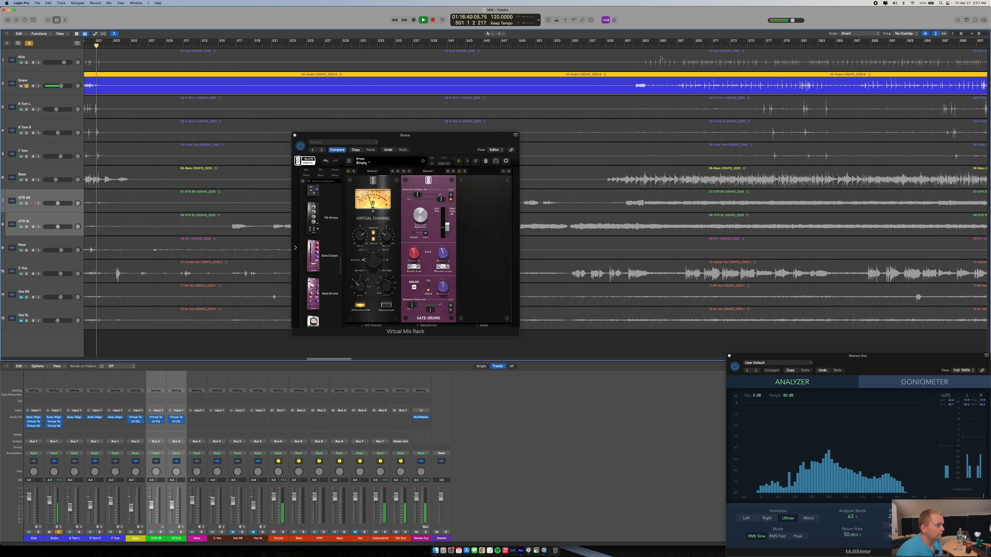
{"action": "left_click", "coordinate": [668, 44]}
{"action": "left_click", "coordinate": [636, 44]}
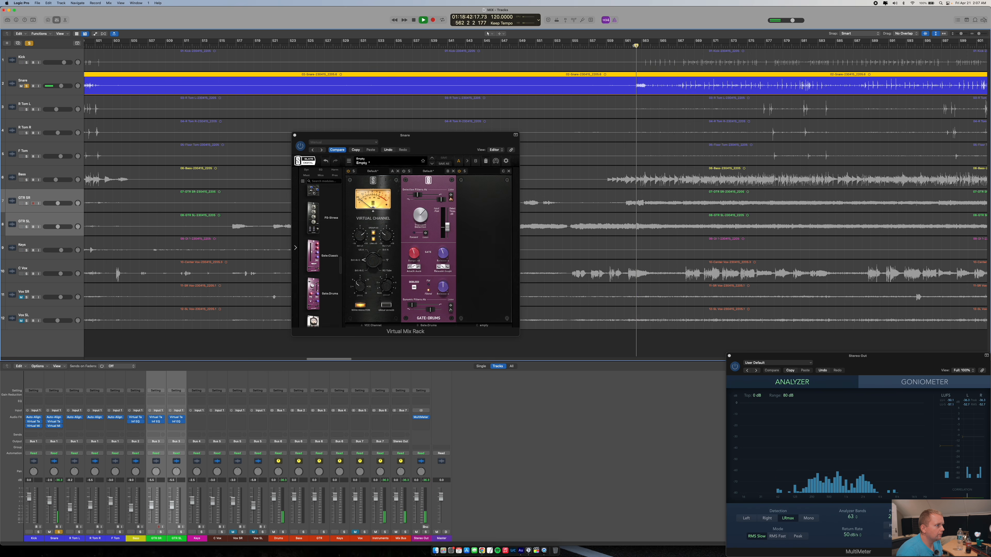
{"action": "key", "text": "super+t"}
{"action": "left_click_drag", "start_coordinate": [648, 92], "coordinate": [677, 92]}
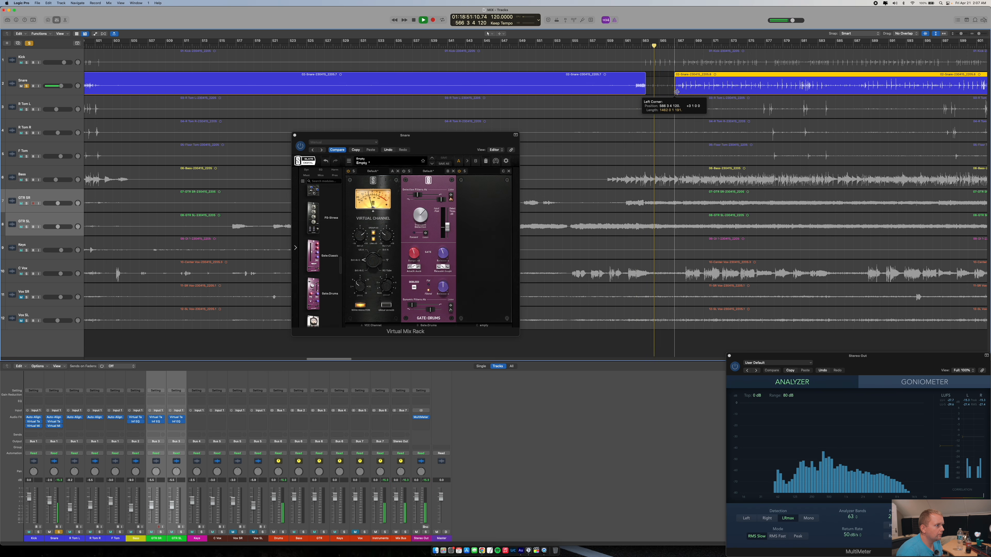
{"action": "left_click", "coordinate": [675, 44]}
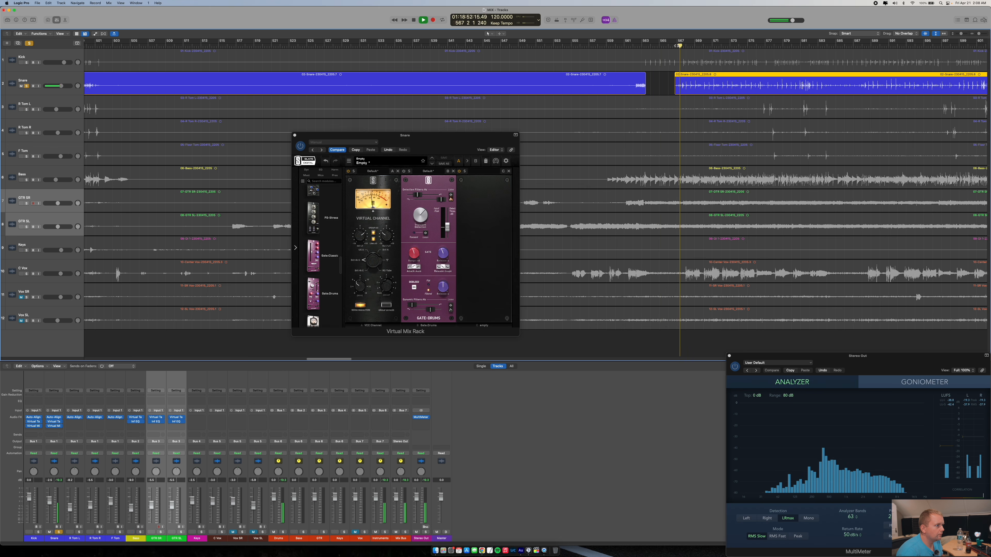
{"action": "left_click_drag", "start_coordinate": [675, 92], "coordinate": [681, 93]}
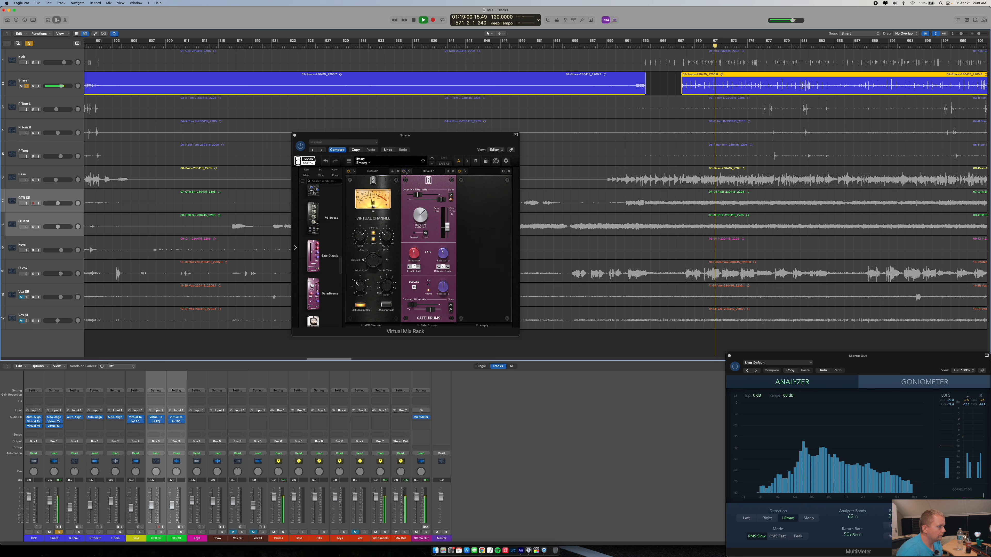
- Re-enable the gate and readjust its threshold slider while the snare plays
{"action": "left_click", "coordinate": [405, 172]}
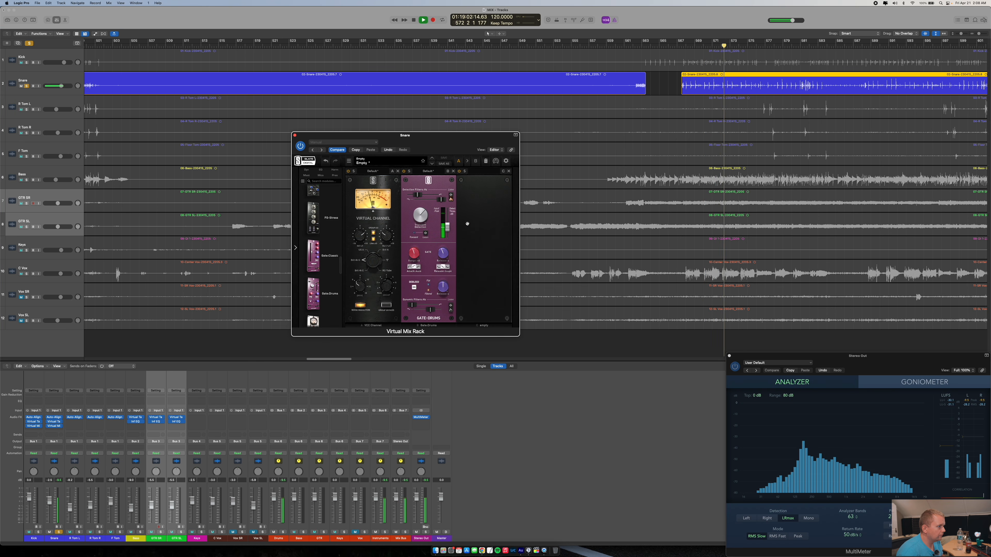
{"action": "mouse_move", "coordinate": [445, 251]}
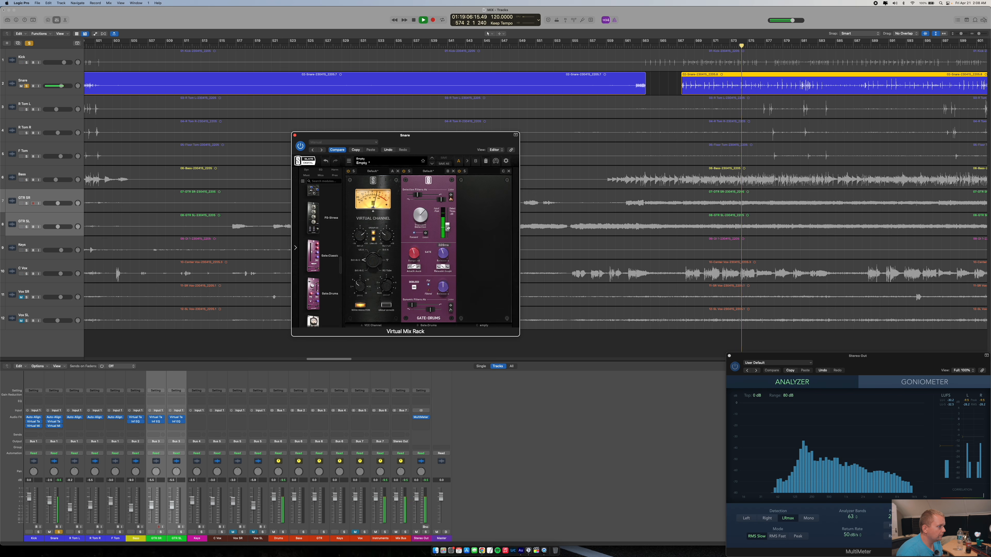
{"action": "left_click_drag", "start_coordinate": [448, 228], "coordinate": [427, 221]}
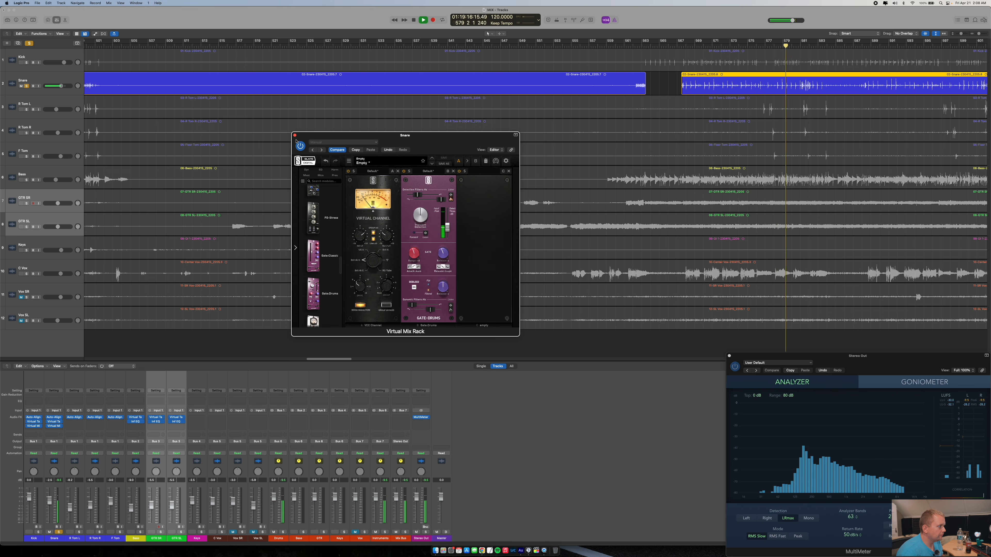
- Browse the module list and add the FG-S equalizer to the empty rack slot after the gate
{"action": "scroll", "coordinate": [323, 230], "scroll_direction": "down", "scroll_amount": 5}
{"action": "scroll", "coordinate": [322, 230], "scroll_direction": "down", "scroll_amount": 5}
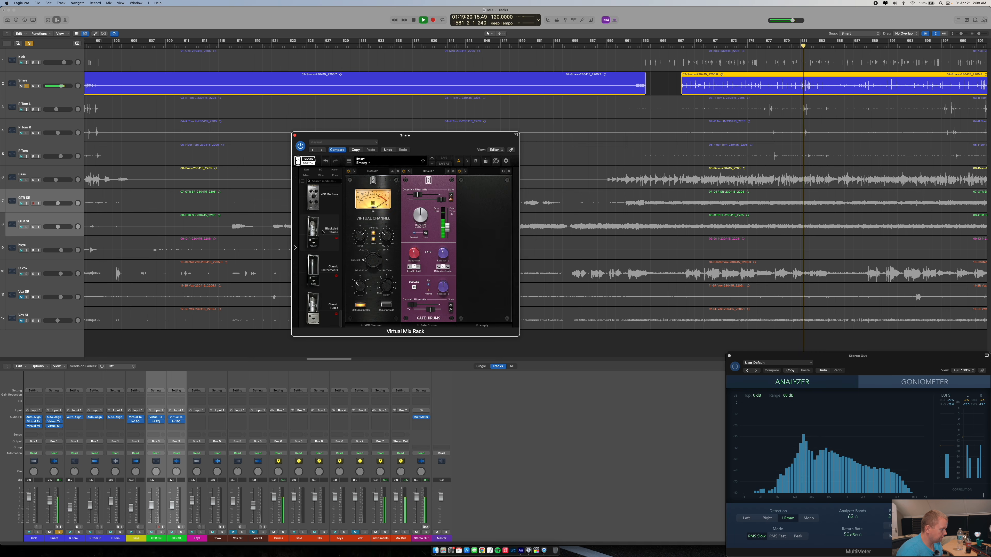
{"action": "scroll", "coordinate": [322, 232], "scroll_direction": "up", "scroll_amount": 5}
{"action": "scroll", "coordinate": [322, 233], "scroll_direction": "up", "scroll_amount": 5}
{"action": "scroll", "coordinate": [322, 233], "scroll_direction": "up", "scroll_amount": 5}
{"action": "scroll", "coordinate": [323, 233], "scroll_direction": "up", "scroll_amount": 3}
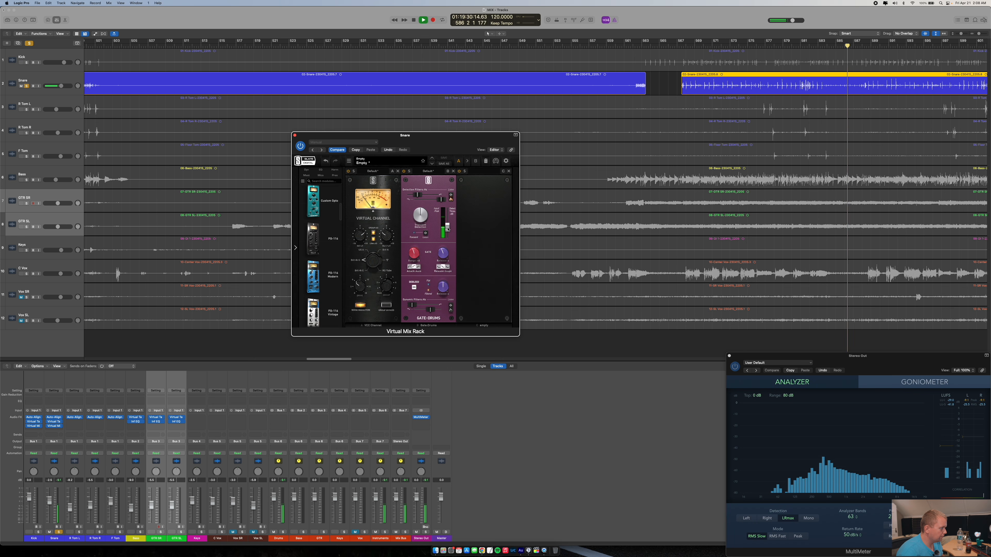
{"action": "scroll", "coordinate": [328, 245], "scroll_direction": "down", "scroll_amount": 3}
{"action": "scroll", "coordinate": [328, 245], "scroll_direction": "down", "scroll_amount": 5}
{"action": "scroll", "coordinate": [328, 245], "scroll_direction": "down", "scroll_amount": 3}
{"action": "left_click_drag", "start_coordinate": [325, 242], "coordinate": [506, 254]}
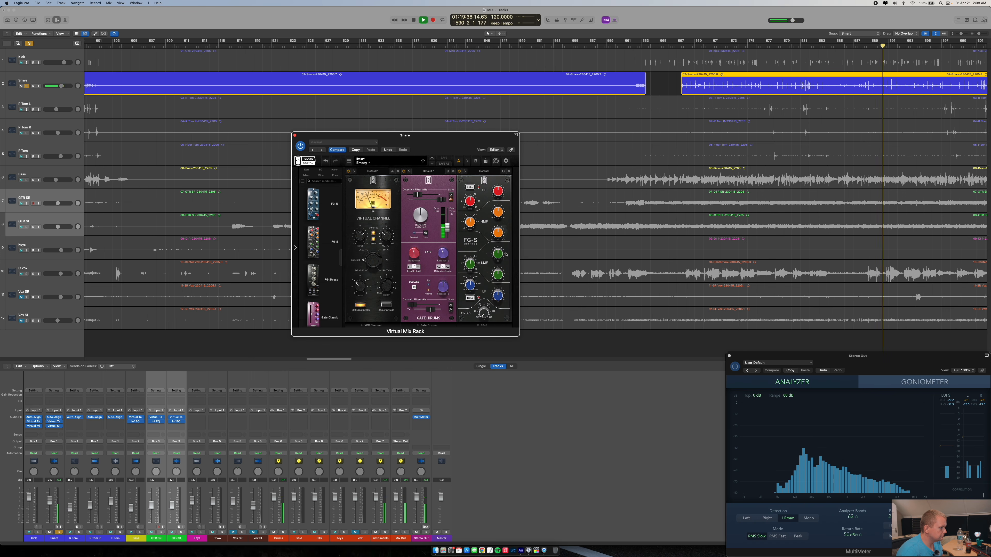
- Shape the snare's low mids on the FG-S by adjusting the LMF band's width, frequency and gain
{"action": "left_click_drag", "start_coordinate": [499, 275], "coordinate": [501, 282]}
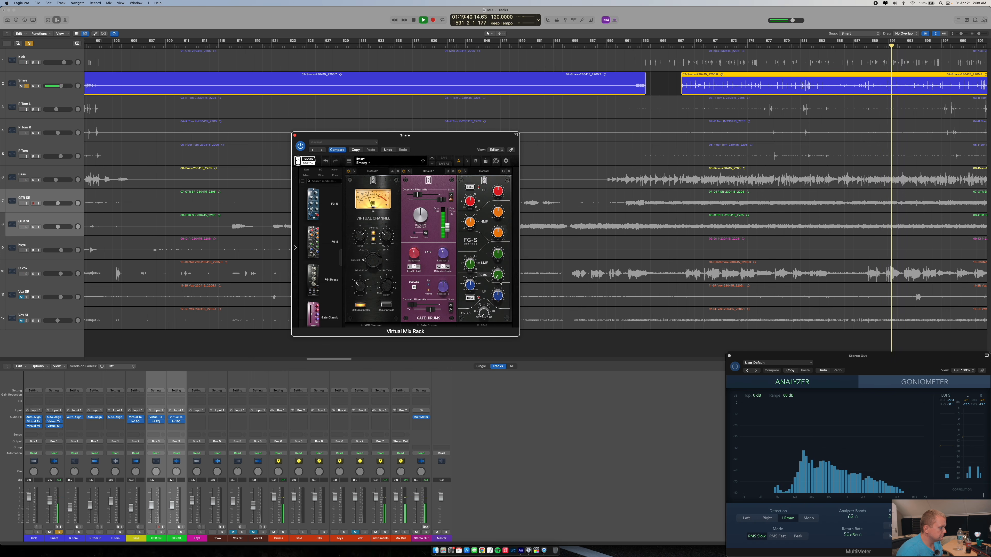
{"action": "left_click_drag", "start_coordinate": [472, 265], "coordinate": [469, 273]}
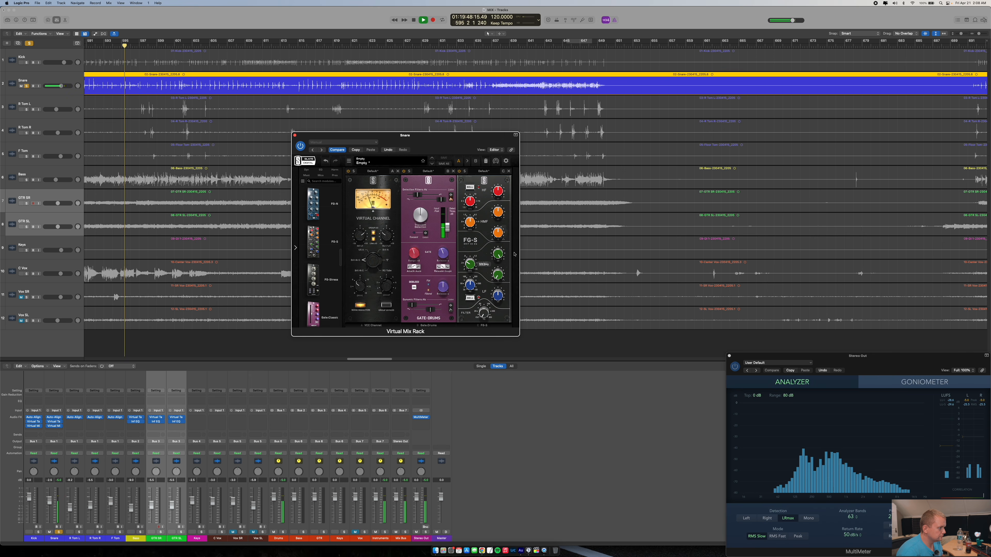
{"action": "left_click_drag", "start_coordinate": [471, 266], "coordinate": [496, 305]}
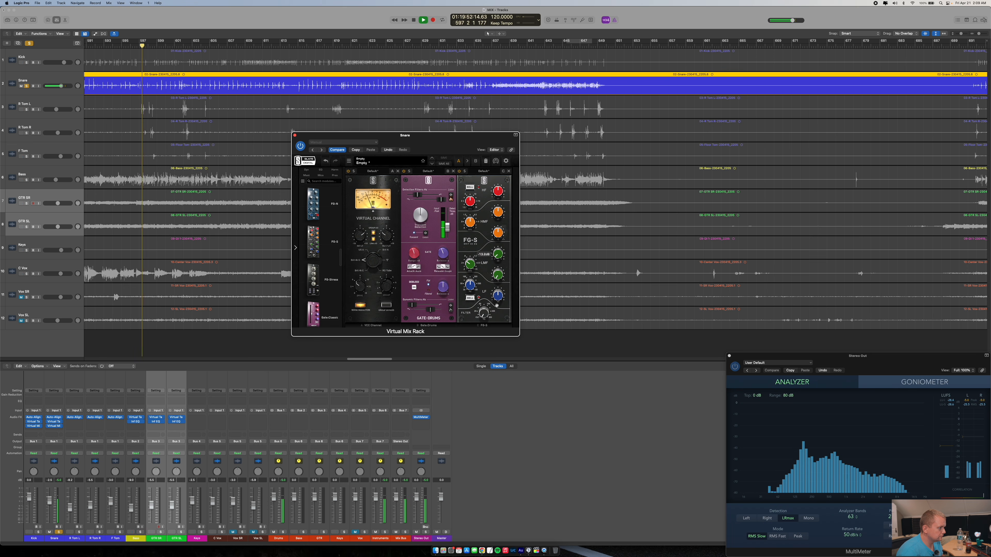
{"action": "left_click_drag", "start_coordinate": [498, 254], "coordinate": [497, 255]}
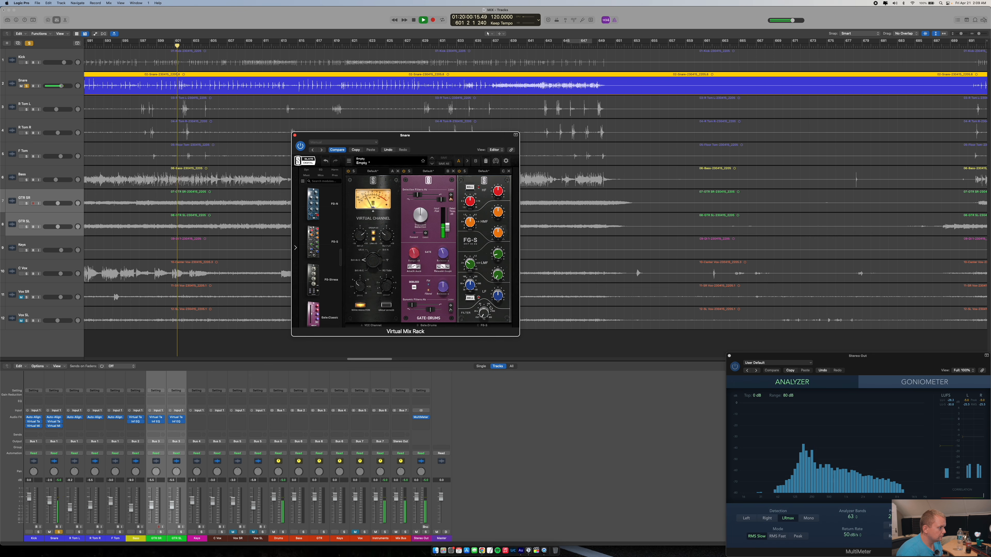
- Enter 100 as the FG-S filter frequency and fine-tune it with the filter knob
{"action": "left_click", "coordinate": [498, 316]}
{"action": "type", "text": "100"}
{"action": "key", "text": "Return"}
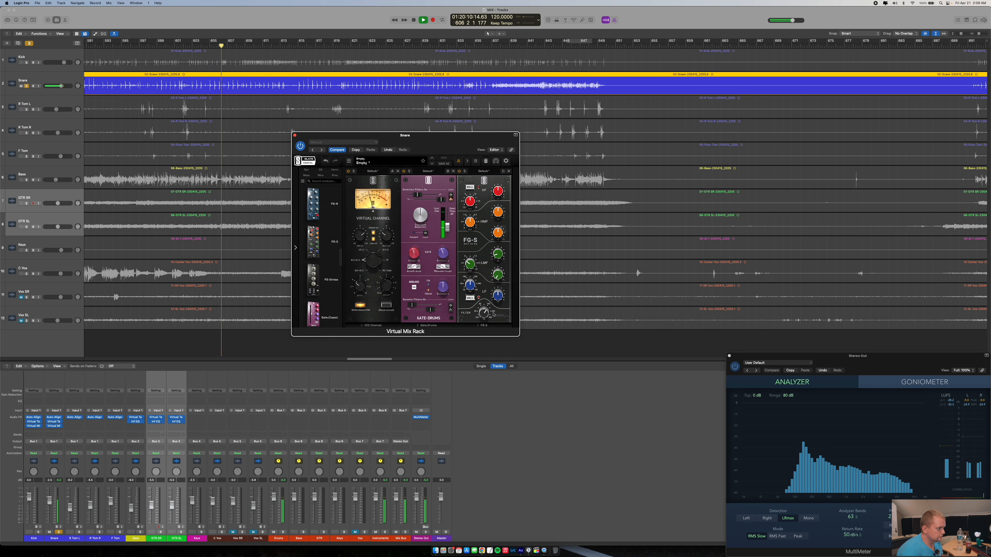
{"action": "left_click_drag", "start_coordinate": [485, 311], "coordinate": [492, 295]}
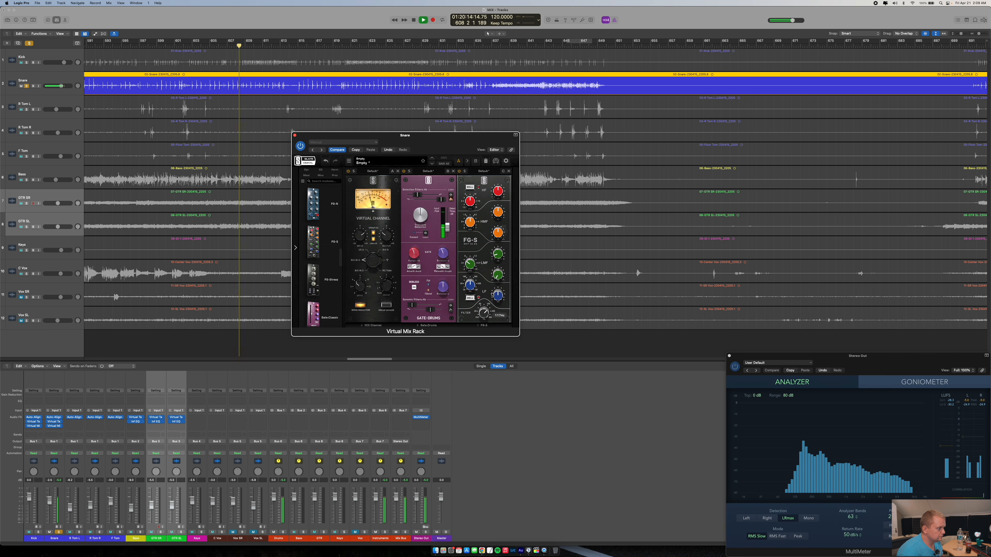
- Switch the FG-S low-frequency band to bell and adjust its frequency and gain while the snare plays
{"action": "left_click_drag", "start_coordinate": [475, 288], "coordinate": [470, 286]}
{"action": "left_click", "coordinate": [479, 299]}
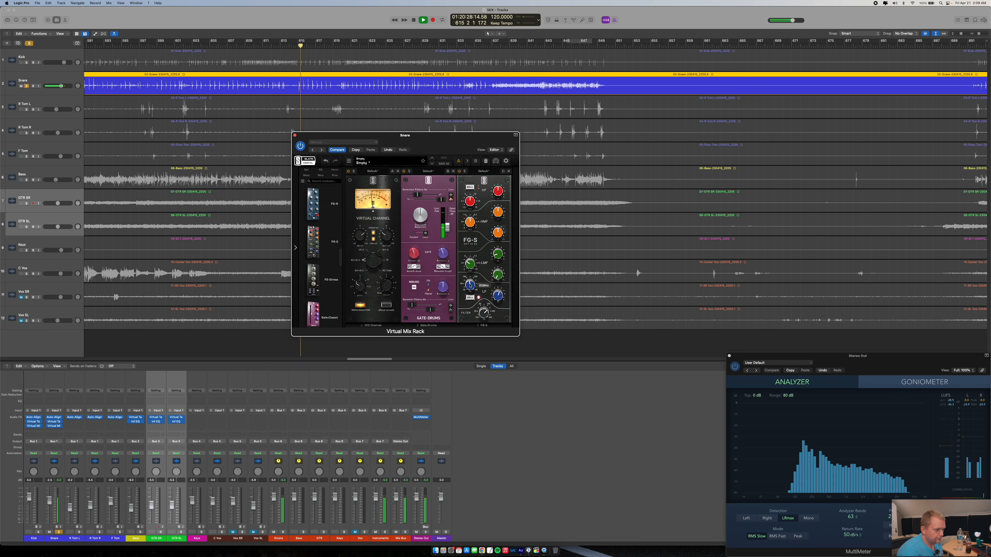
{"action": "left_click_drag", "start_coordinate": [471, 279], "coordinate": [470, 286]}
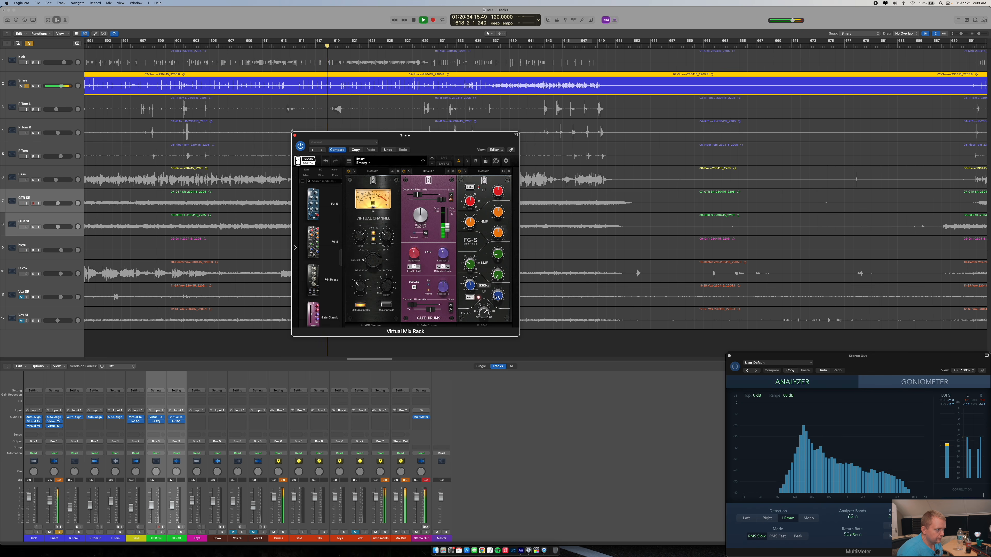
{"action": "left_click_drag", "start_coordinate": [502, 294], "coordinate": [511, 296]}
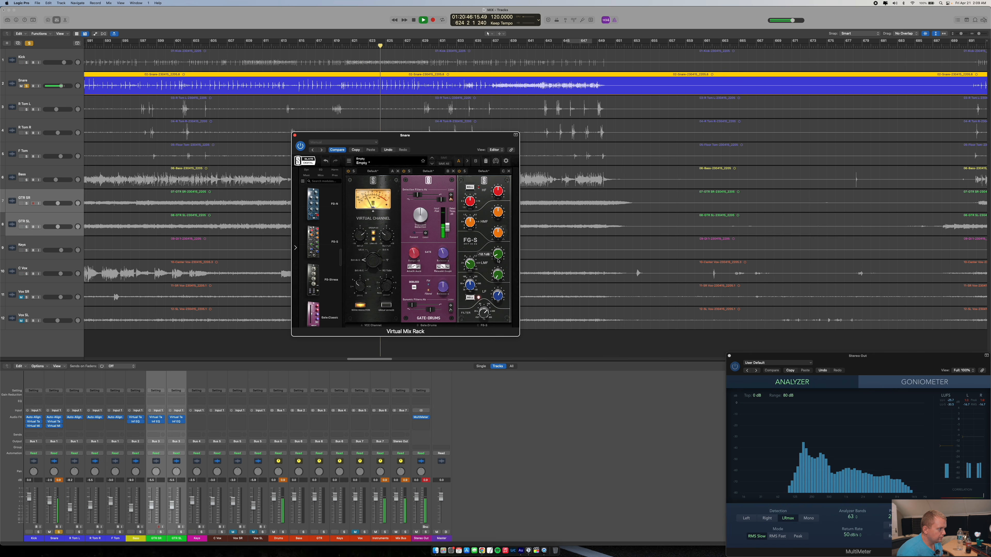
- Retune the FG-S LMF band's gain, width and frequency, and shape the HF band as a bell with adjusted gain
{"action": "left_click_drag", "start_coordinate": [499, 265], "coordinate": [496, 278]}
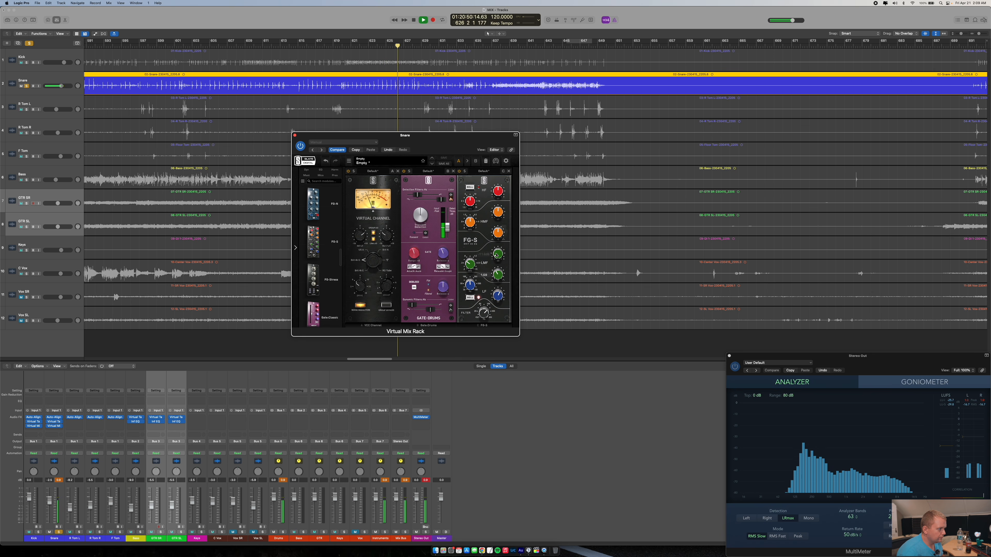
{"action": "left_click_drag", "start_coordinate": [498, 275], "coordinate": [499, 290]}
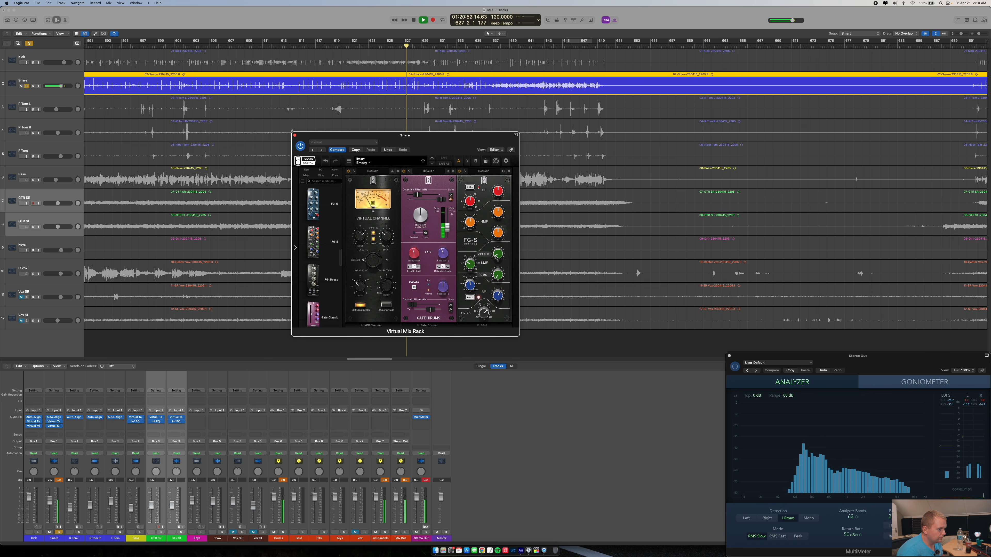
{"action": "mouse_move", "coordinate": [472, 263]}
{"action": "left_mouse_down"}
{"action": "mouse_move", "coordinate": [471, 250]}
{"action": "mouse_move", "coordinate": [471, 260]}
{"action": "left_mouse_up"}
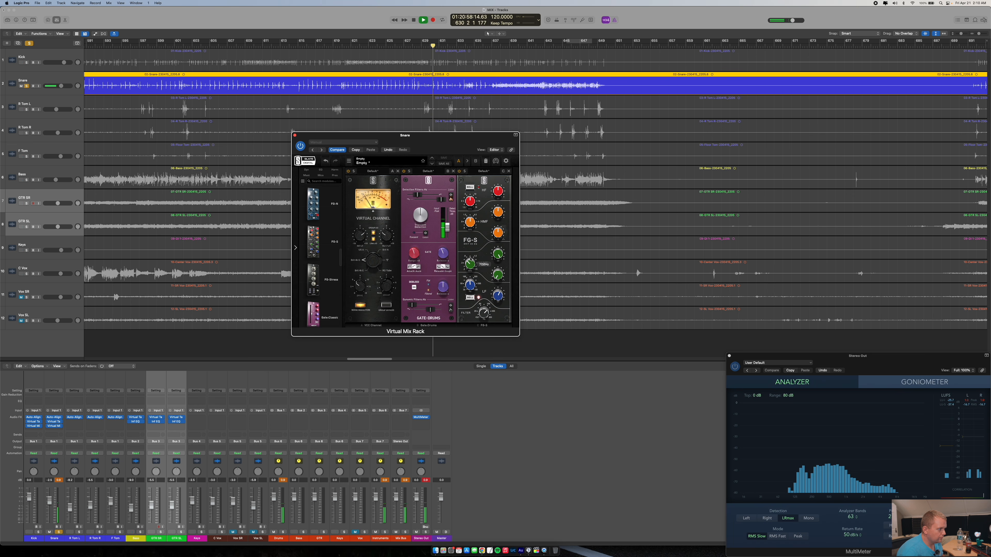
{"action": "left_click_drag", "start_coordinate": [498, 274], "coordinate": [524, 326]}
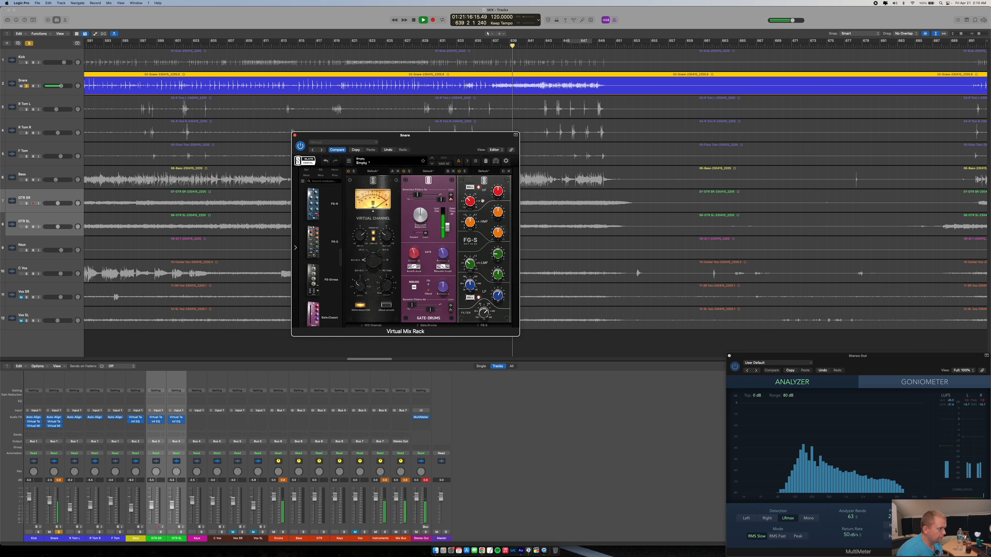
{"action": "left_click_drag", "start_coordinate": [498, 185], "coordinate": [497, 184]}
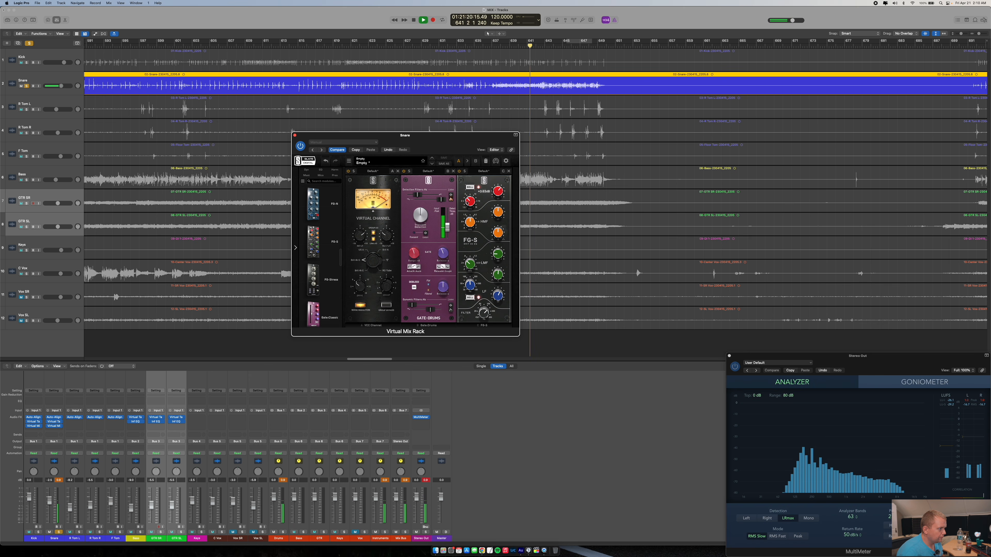
{"action": "left_click_drag", "start_coordinate": [478, 167], "coordinate": [498, 185]}
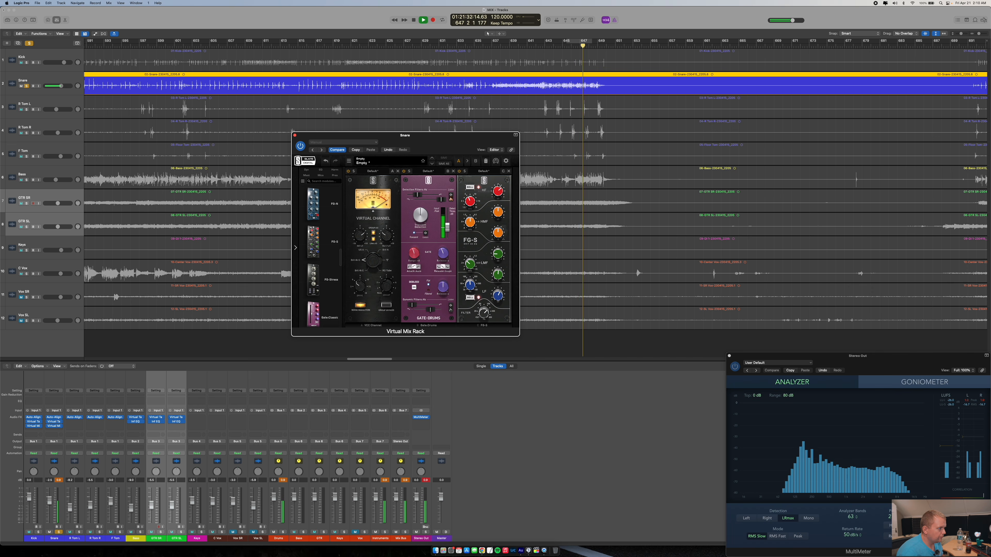
- Find the CS-Lift module in the module list and add it to the rack after the FG-S
{"action": "scroll", "coordinate": [325, 270], "scroll_direction": "up", "scroll_amount": 10}
{"action": "scroll", "coordinate": [325, 269], "scroll_direction": "down", "scroll_amount": 1}
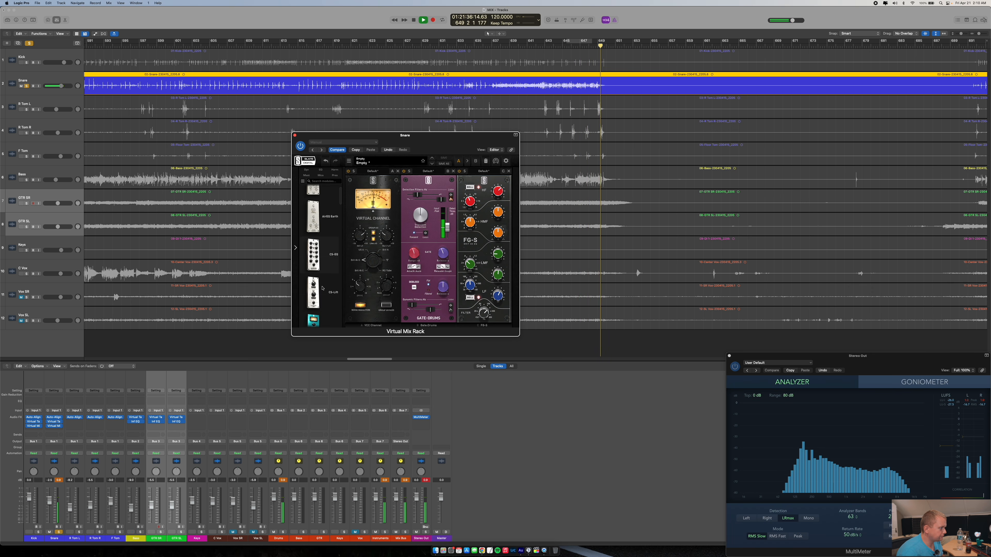
{"action": "left_click_drag", "start_coordinate": [322, 300], "coordinate": [560, 264]}
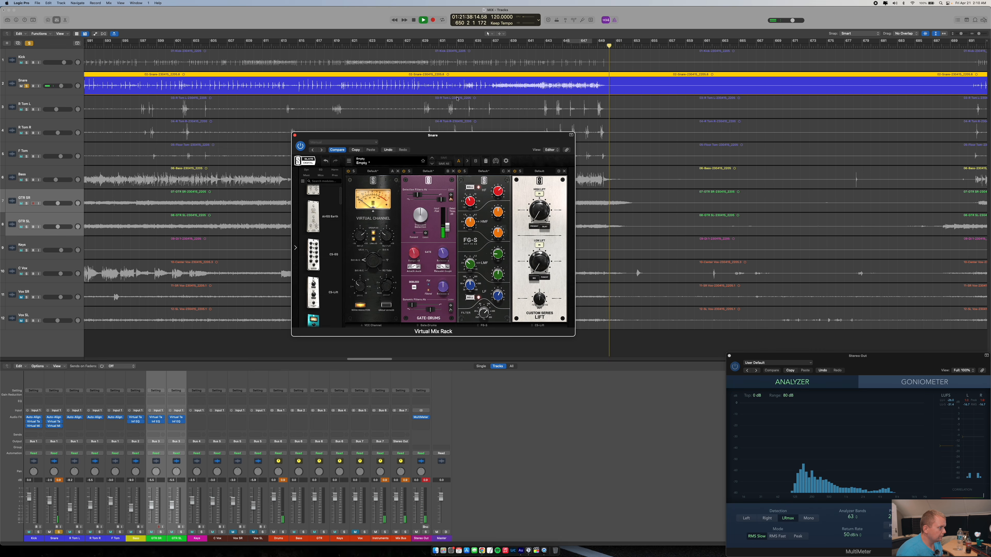
- Replay the snare from around bar 605 and adjust the CS-Lift's low lift and high lift amounts
{"action": "left_click", "coordinate": [214, 45]}
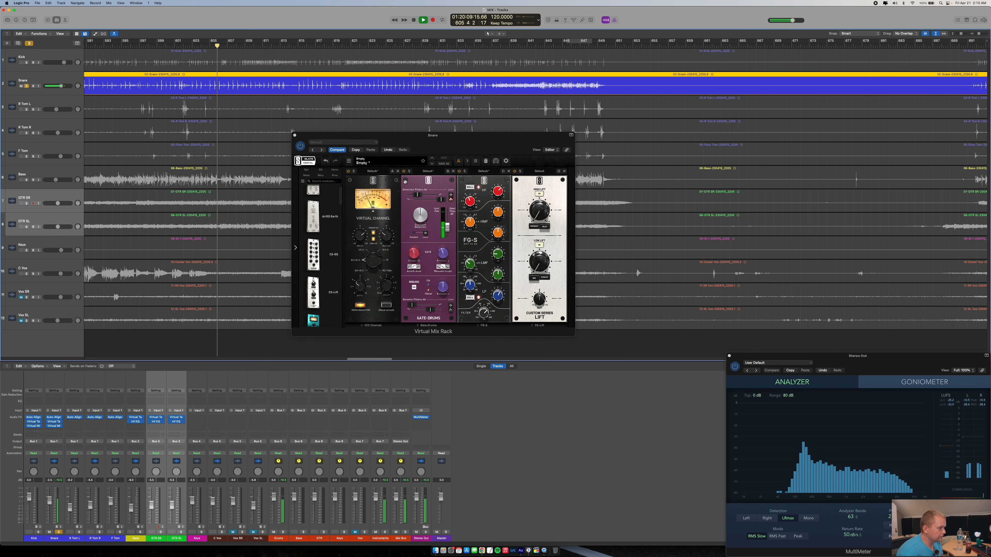
{"action": "left_click", "coordinate": [543, 277]}
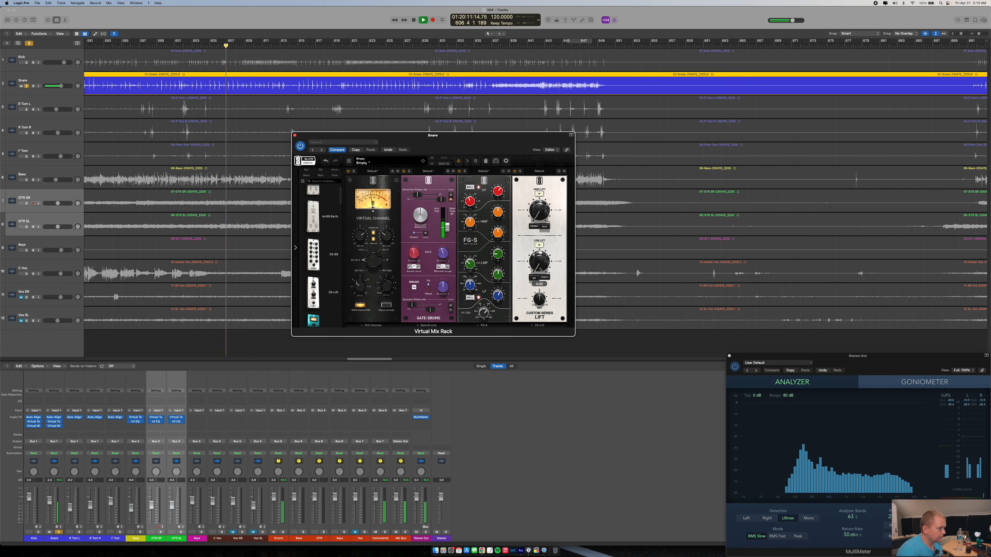
{"action": "left_click_drag", "start_coordinate": [540, 259], "coordinate": [540, 260]}
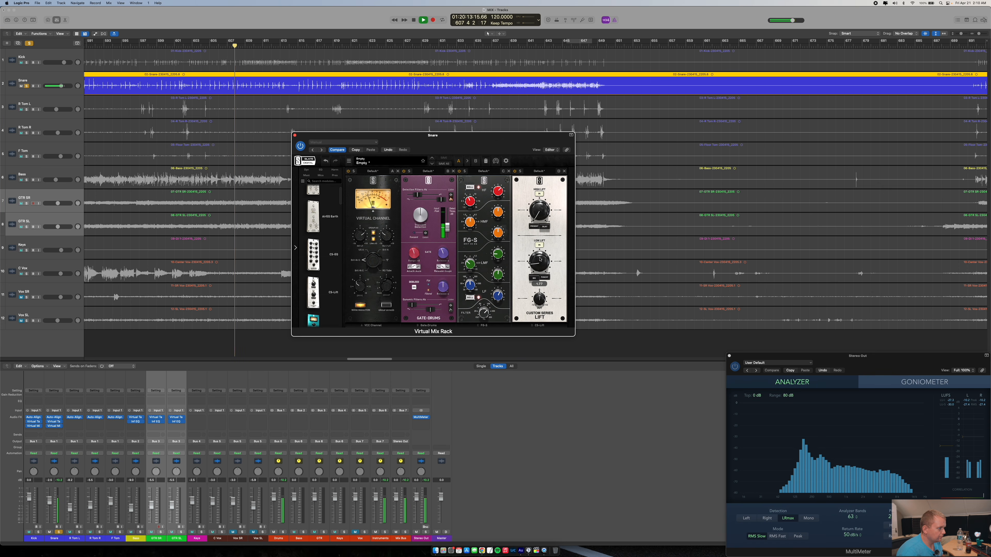
{"action": "left_click_drag", "start_coordinate": [538, 214], "coordinate": [538, 197]}
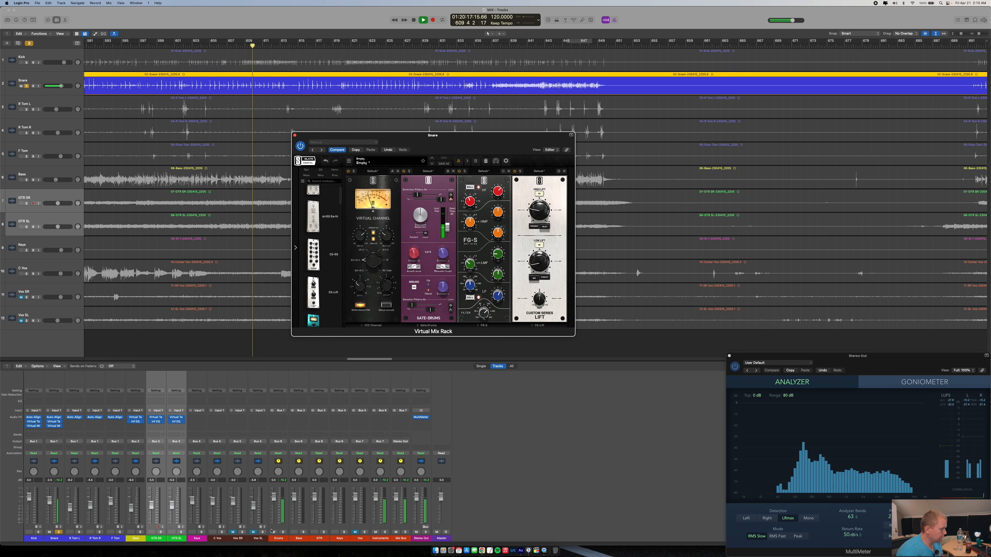
- Solo the Drums bus and play the full kit from a later section around bar 720
{"action": "left_click", "coordinate": [283, 532]}
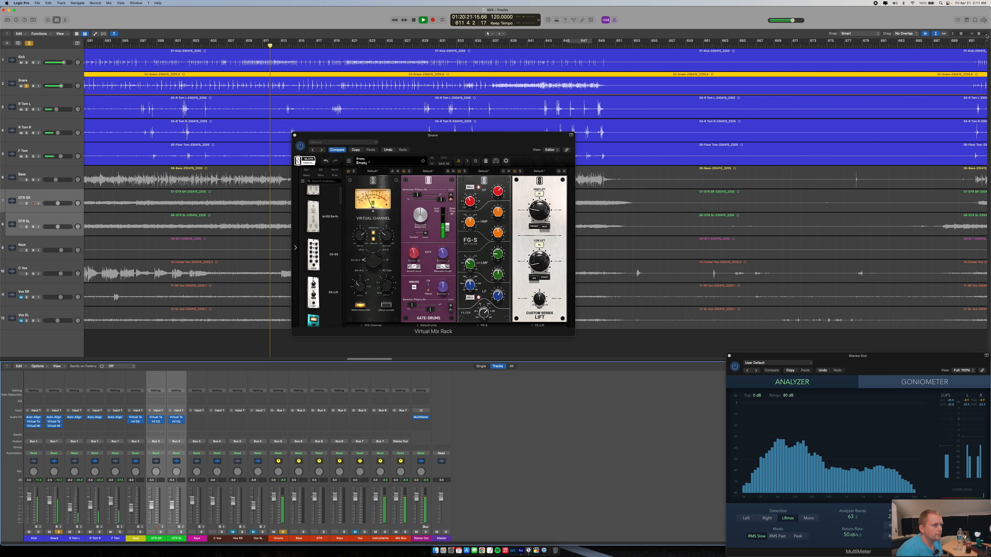
{"action": "left_click_drag", "start_coordinate": [979, 33], "coordinate": [974, 35]}
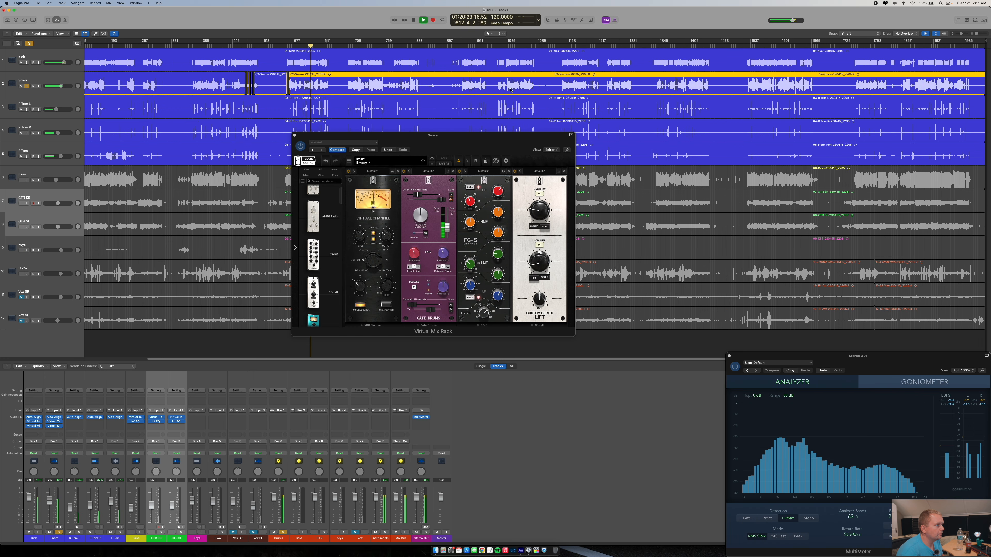
{"action": "left_click", "coordinate": [359, 47]}
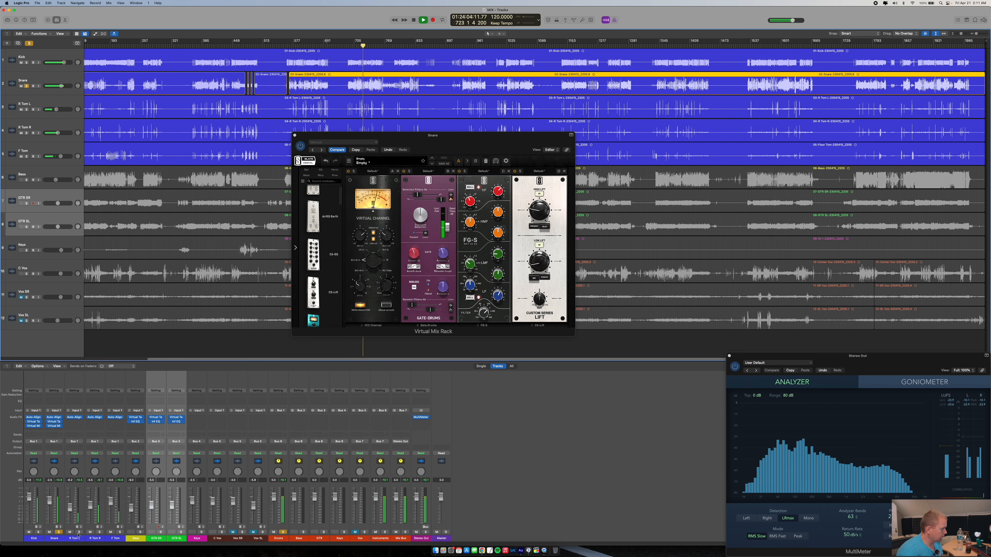
- Open the kick channel's Virtual Mix Rack, readjust the FG-S LMF band's gain, and close the snare's rack window
{"action": "left_click", "coordinate": [34, 538]}
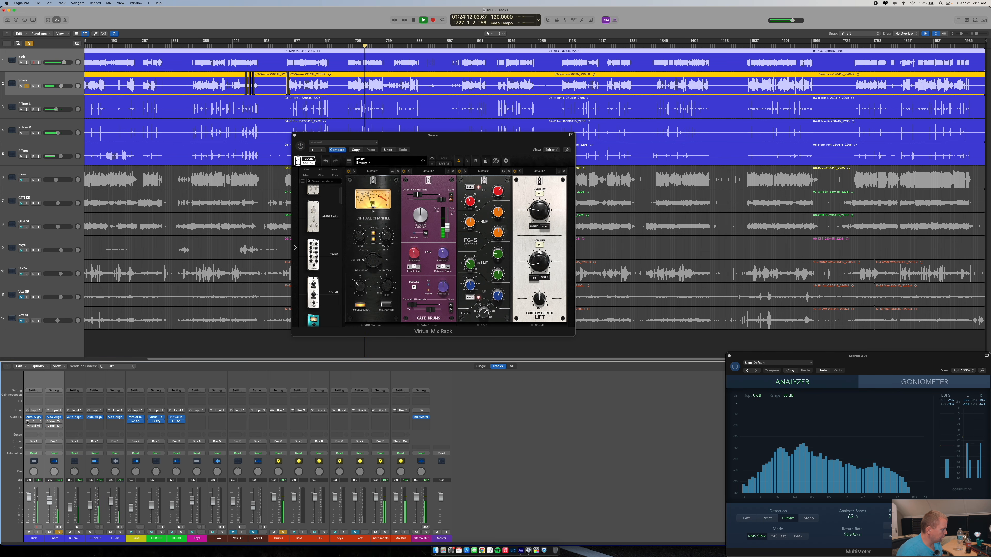
{"action": "left_click", "coordinate": [27, 422], "text": "alt"}
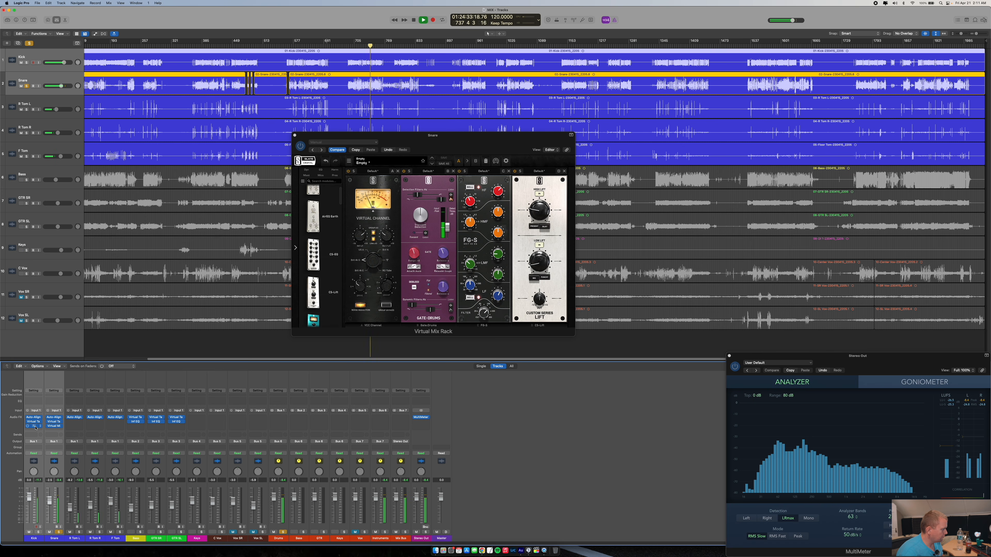
{"action": "left_click", "coordinate": [35, 427]}
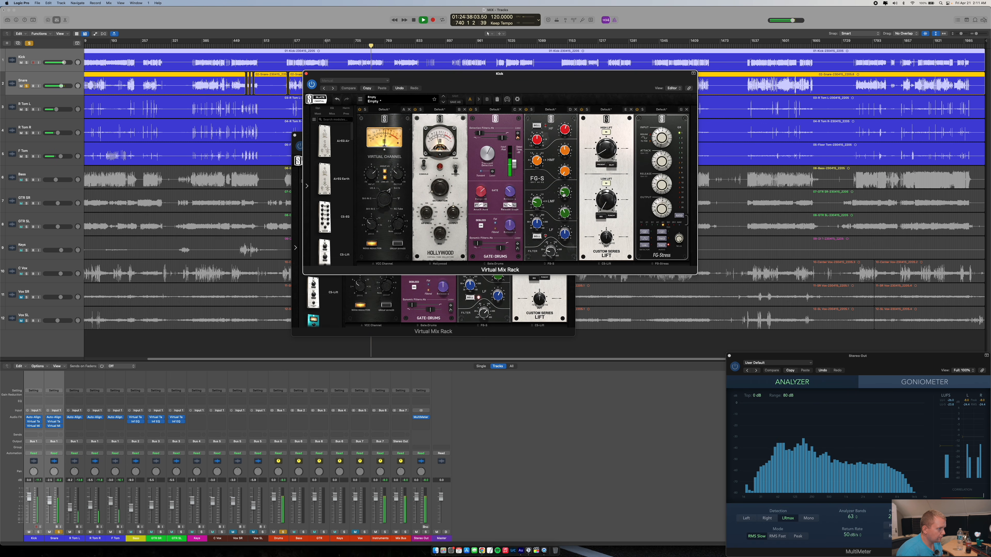
{"action": "left_click_drag", "start_coordinate": [563, 195], "coordinate": [567, 201]}
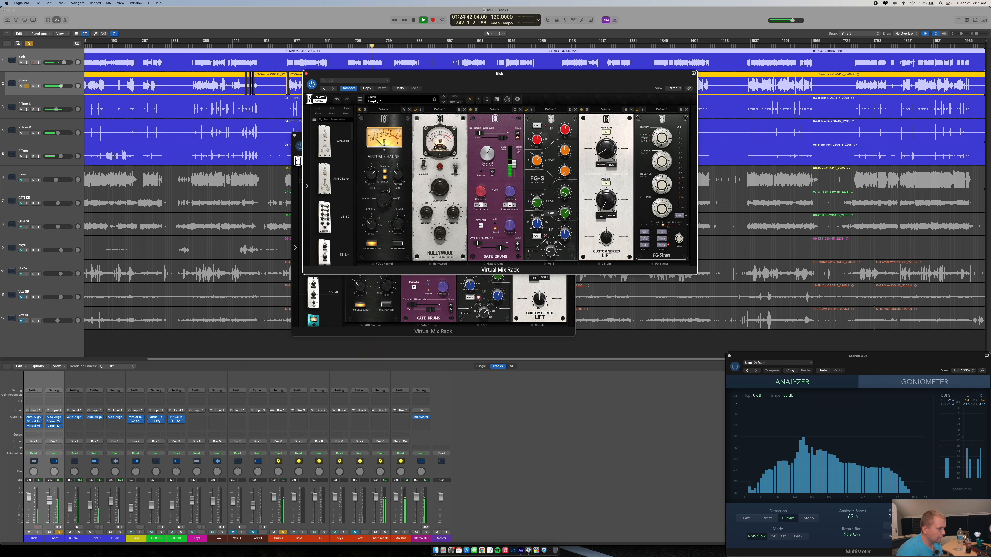
{"action": "mouse_move", "coordinate": [536, 202]}
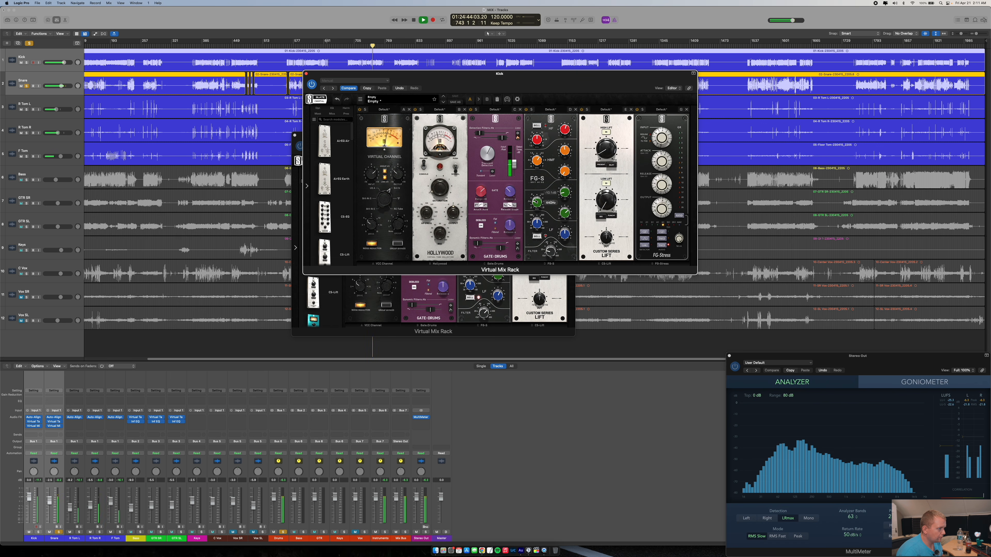
{"action": "left_click_drag", "start_coordinate": [564, 196], "coordinate": [565, 198]}
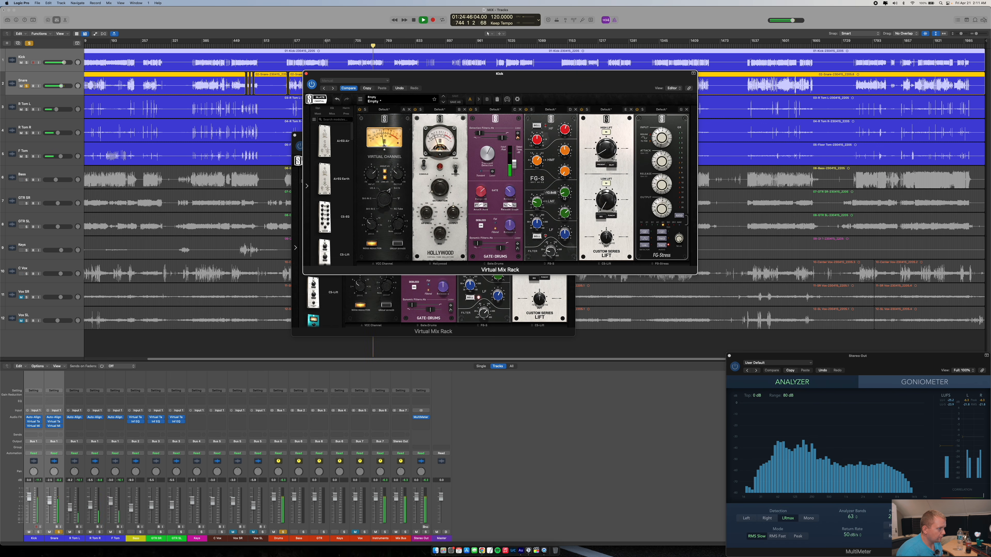
{"action": "mouse_move", "coordinate": [563, 220]}
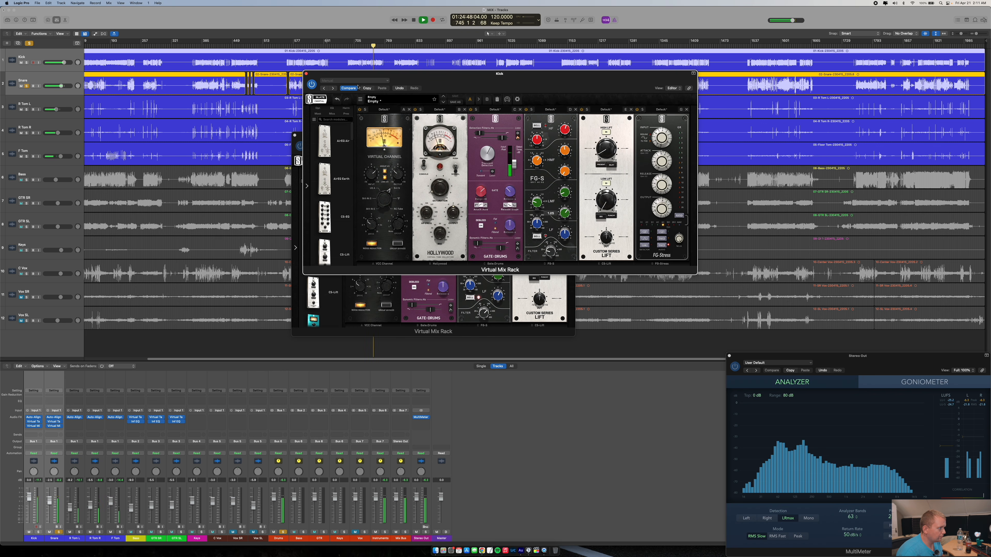
{"action": "left_click", "coordinate": [307, 74]}
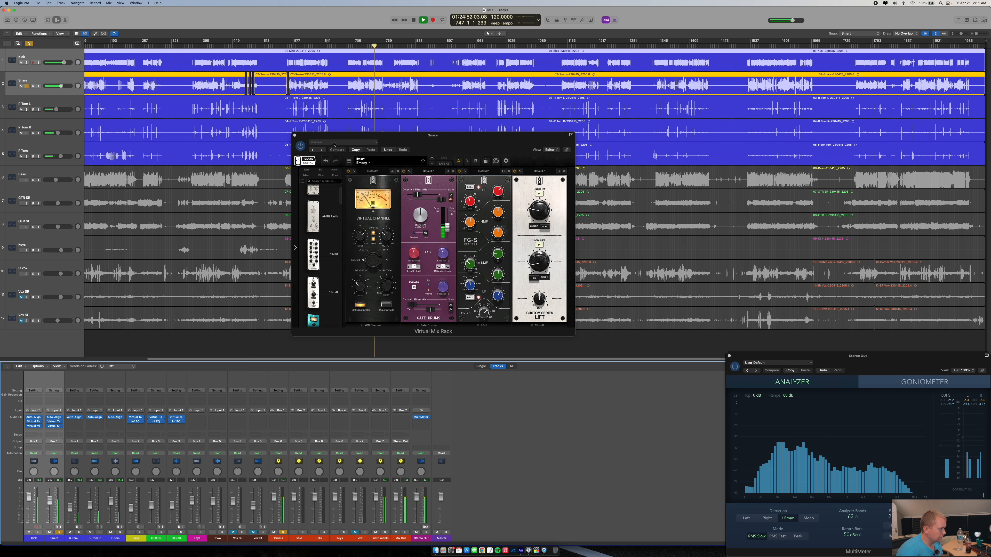
{"action": "left_click", "coordinate": [295, 136]}
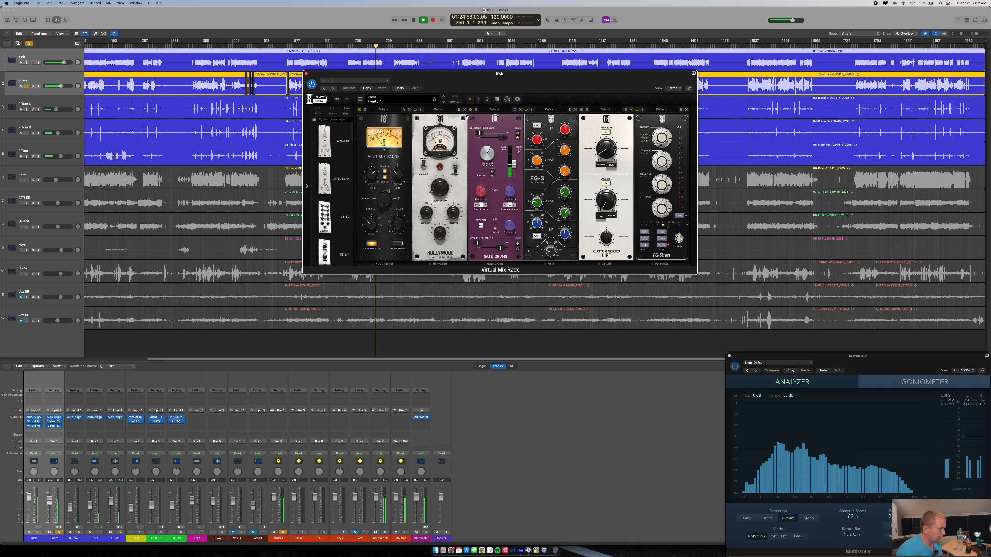
- Remove the Hollywood module from the kick's rack, readjust the CS-Lift's high lift, and close the rack
{"action": "left_click", "coordinate": [465, 110]}
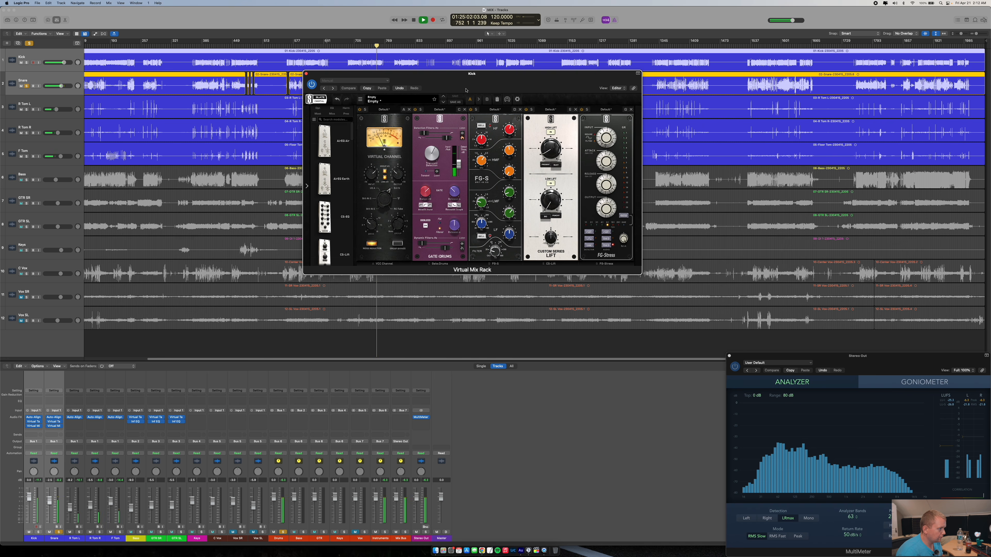
{"action": "left_click_drag", "start_coordinate": [513, 131], "coordinate": [541, 152]}
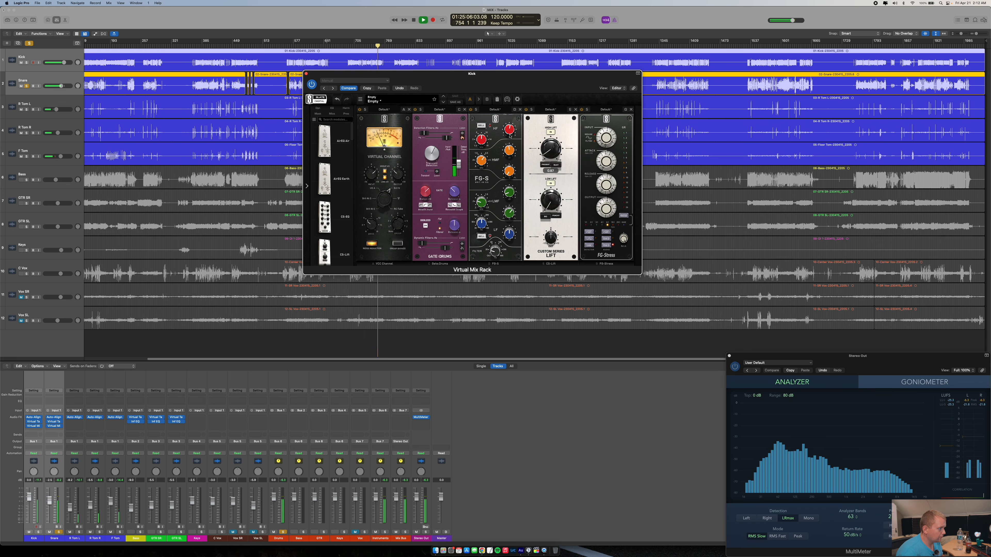
{"action": "left_click", "coordinate": [306, 73]}
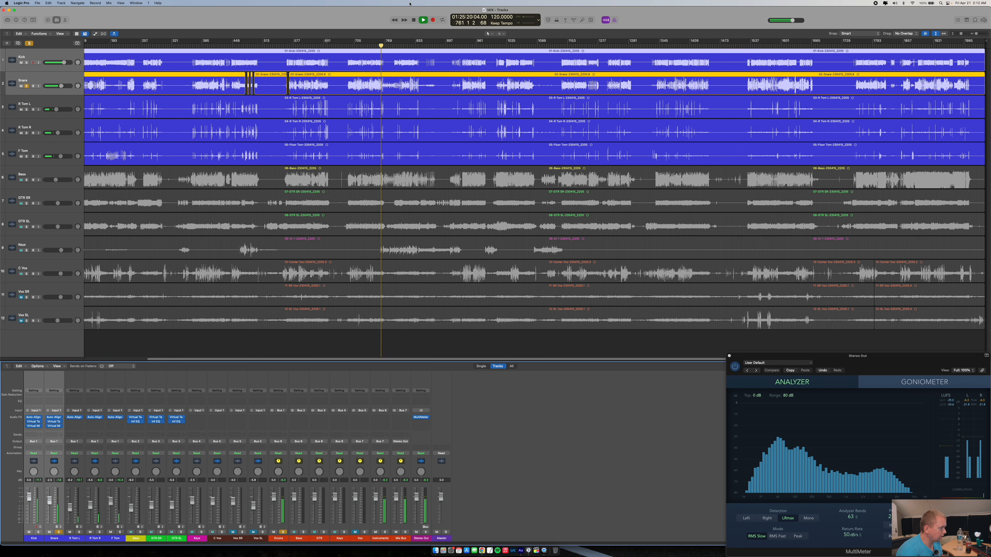
- Audition the soloed drums from around bar 641 and again from around bar 497
{"action": "left_click", "coordinate": [325, 47]}
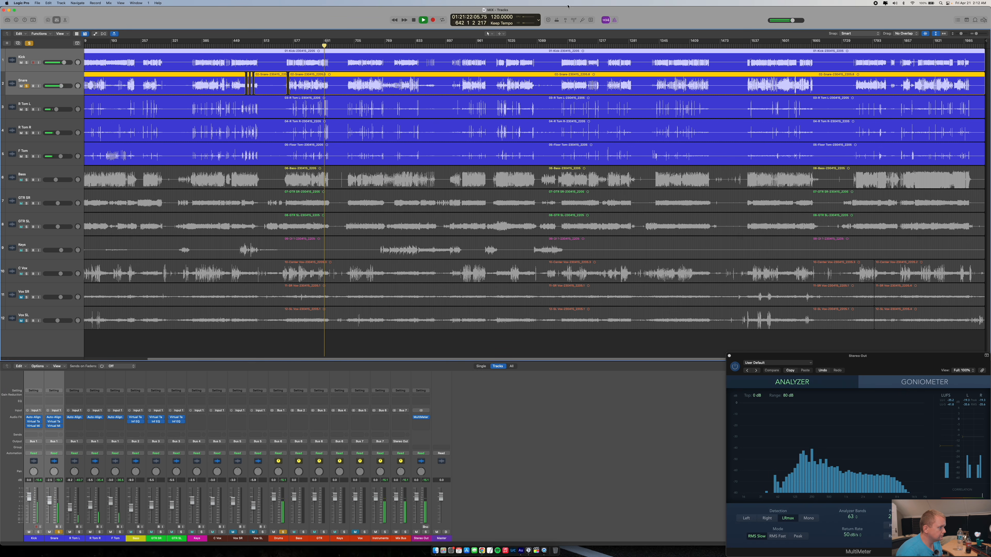
{"action": "left_click_drag", "start_coordinate": [976, 35], "coordinate": [982, 33]}
{"action": "left_click_drag", "start_coordinate": [363, 358], "coordinate": [301, 341]}
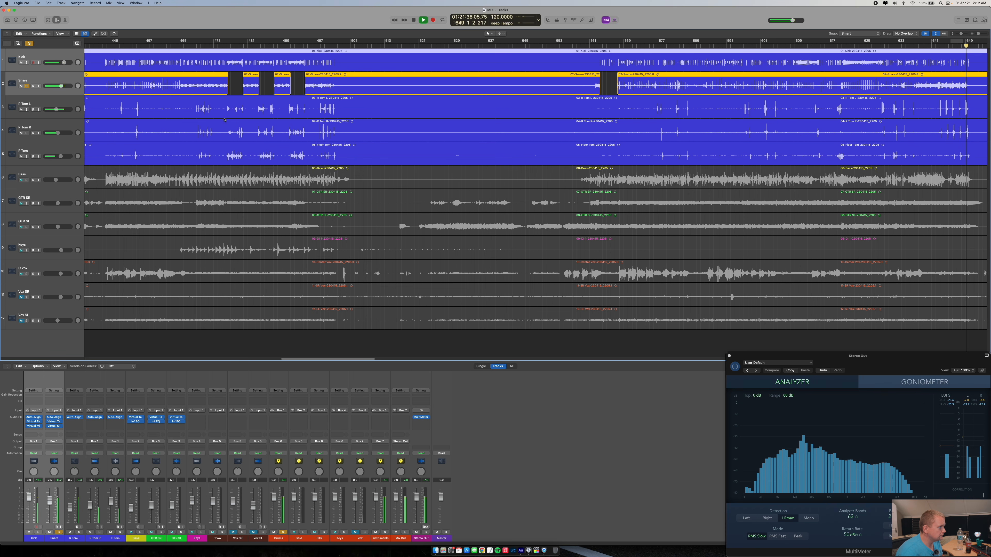
{"action": "key", "text": "space"}
{"action": "left_click", "coordinate": [314, 44]}
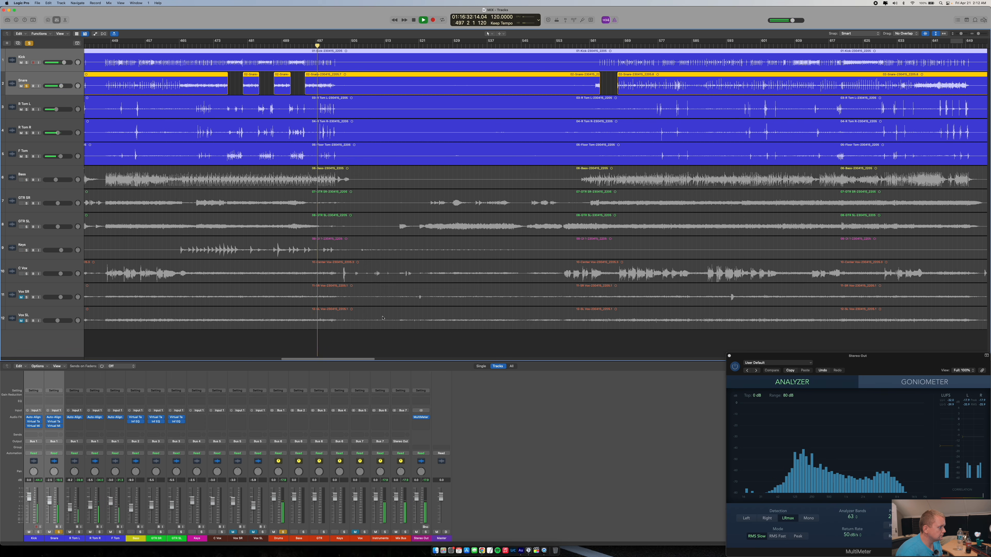
- Set a cycle range over roughly bars 641 to 649 and loop the drums there
{"action": "left_click_drag", "start_coordinate": [340, 360], "coordinate": [378, 361]}
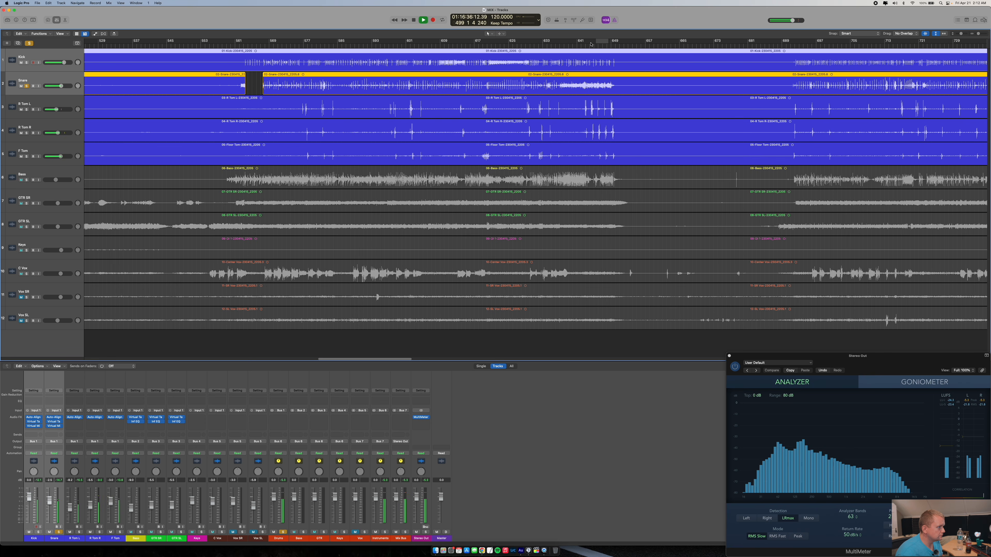
{"action": "mouse_move", "coordinate": [584, 43]}
{"action": "left_mouse_down"}
{"action": "mouse_move", "coordinate": [614, 44]}
{"action": "mouse_move", "coordinate": [583, 42]}
{"action": "left_mouse_up"}
{"action": "key", "text": "space"}
{"action": "key", "text": "space"}
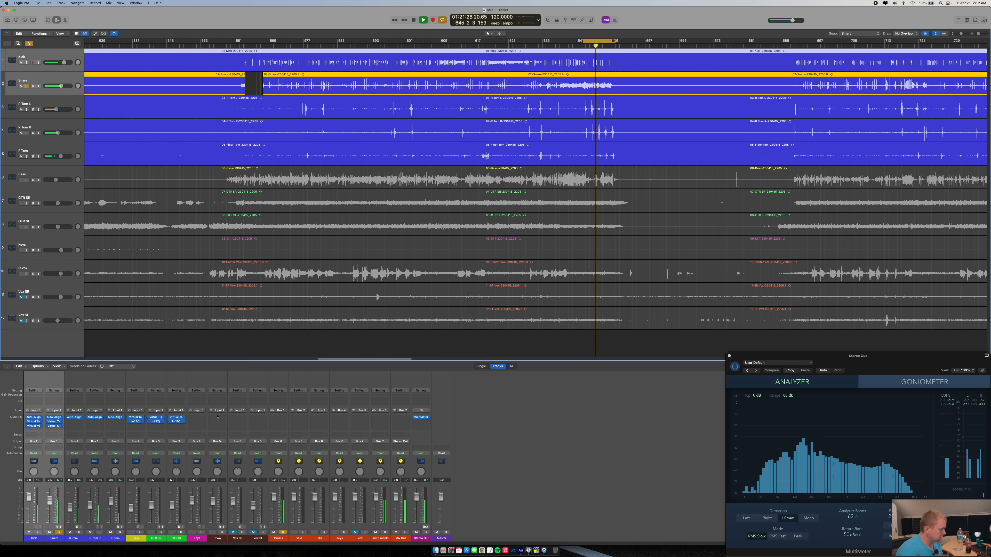
- Leave only the snare soloed, clearing the Drums bus, R Tom L and kick solos, and play it from around bar 1152
{"action": "left_click", "coordinate": [79, 532]}
{"action": "left_click", "coordinate": [58, 533]}
{"action": "left_click", "coordinate": [283, 532]}
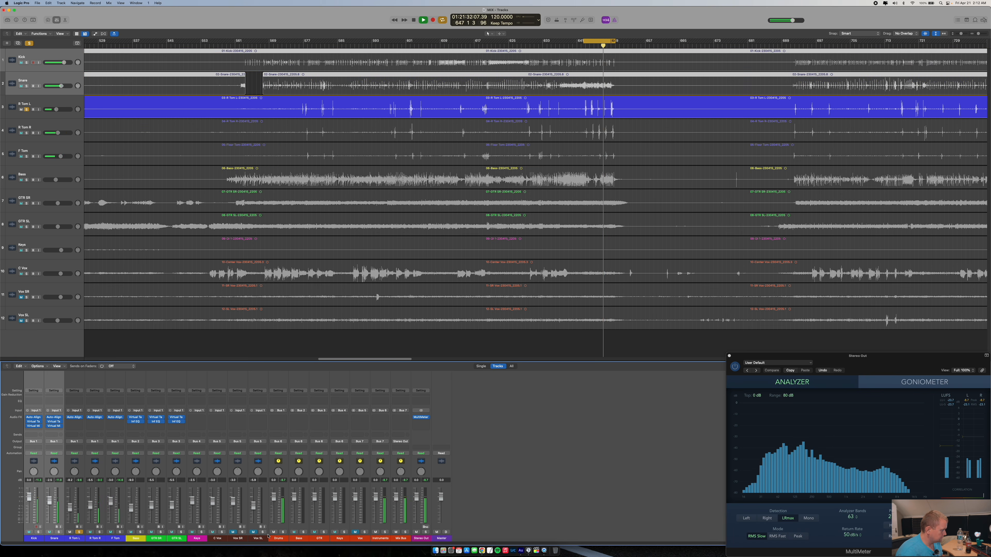
{"action": "left_click", "coordinate": [58, 533]}
{"action": "left_click", "coordinate": [79, 532]}
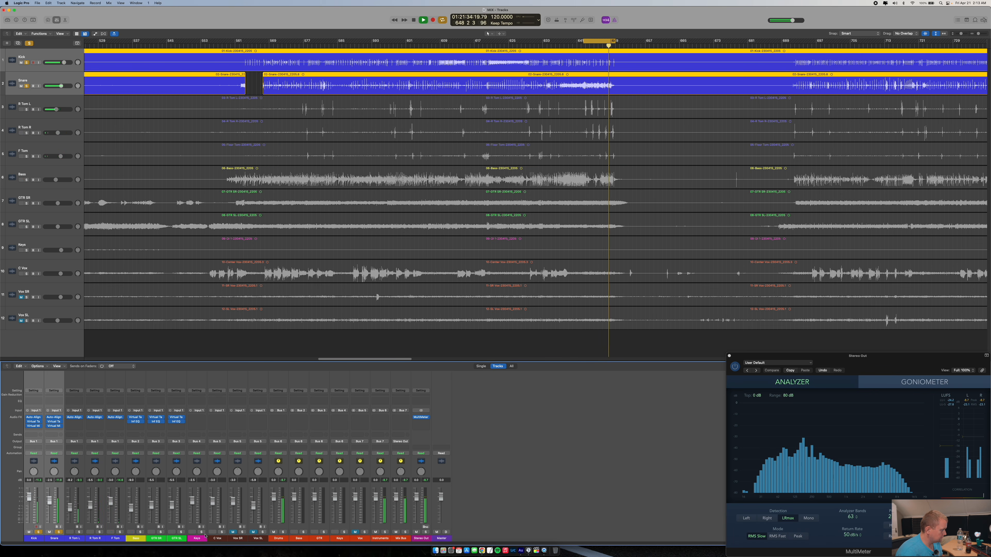
{"action": "left_click", "coordinate": [38, 532]}
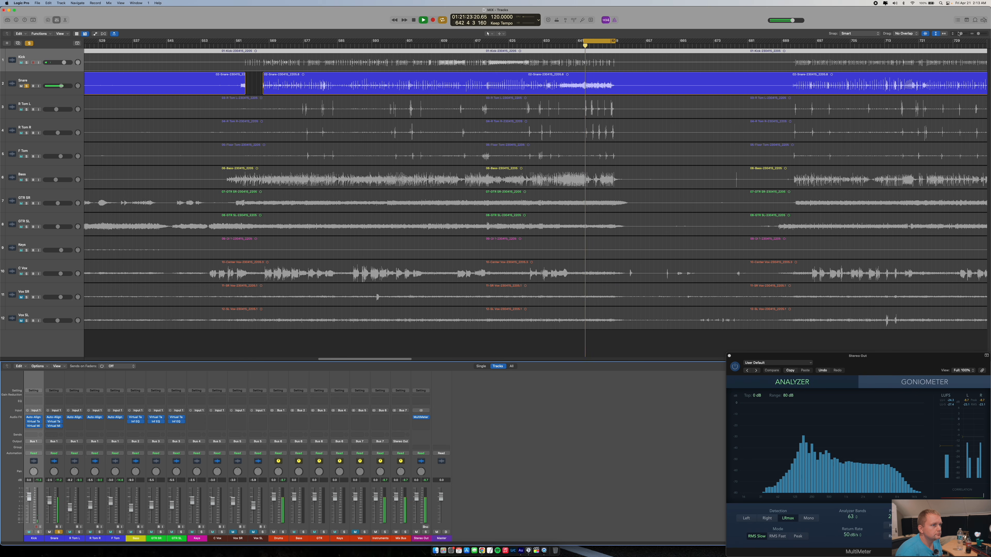
{"action": "left_click_drag", "start_coordinate": [978, 33], "coordinate": [975, 33]}
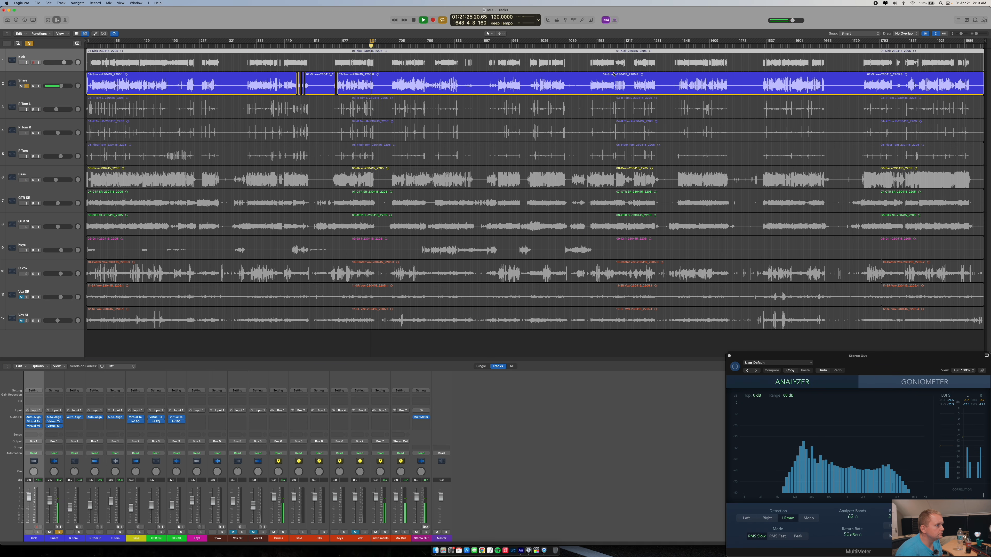
{"action": "left_click", "coordinate": [595, 44]}
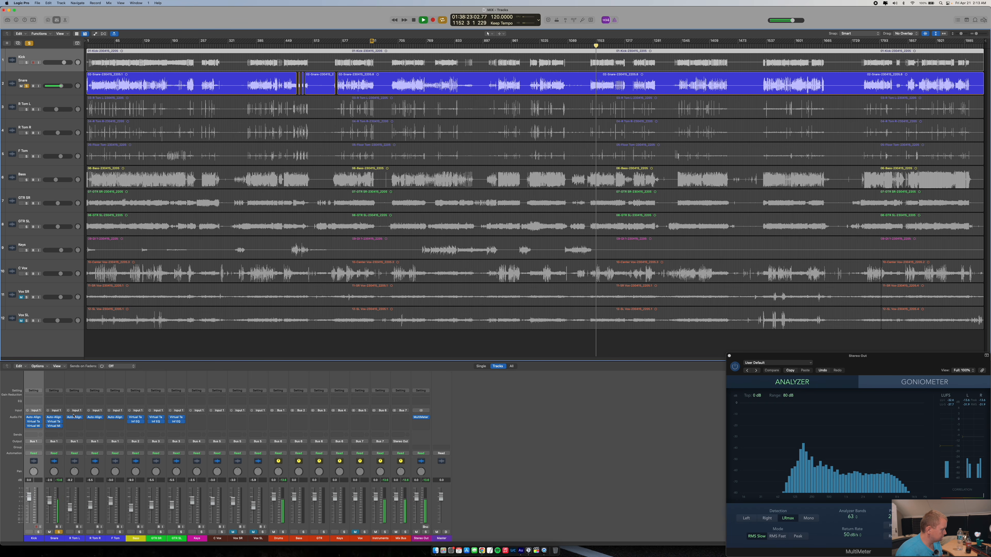
- Open the snare's Virtual Mix Rack and add an FG-Bomber module after the CS-Lift
{"action": "left_click", "coordinate": [57, 427]}
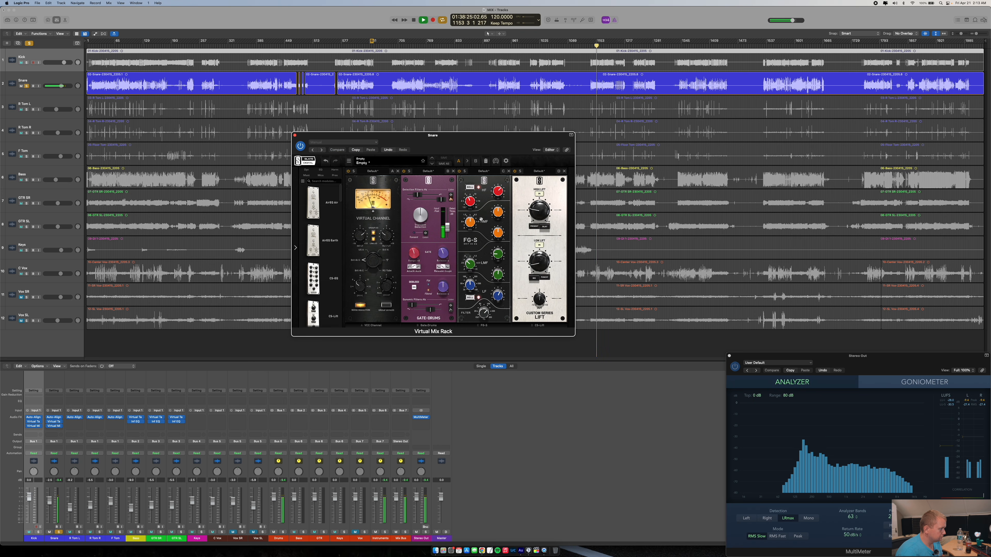
{"action": "scroll", "coordinate": [319, 242], "scroll_direction": "down", "scroll_amount": 5}
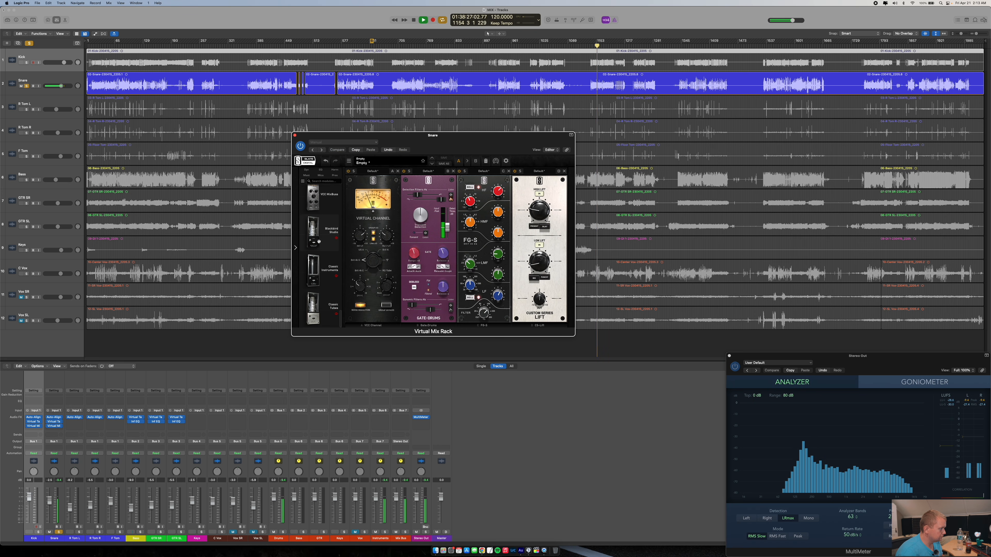
{"action": "scroll", "coordinate": [319, 242], "scroll_direction": "down", "scroll_amount": 6}
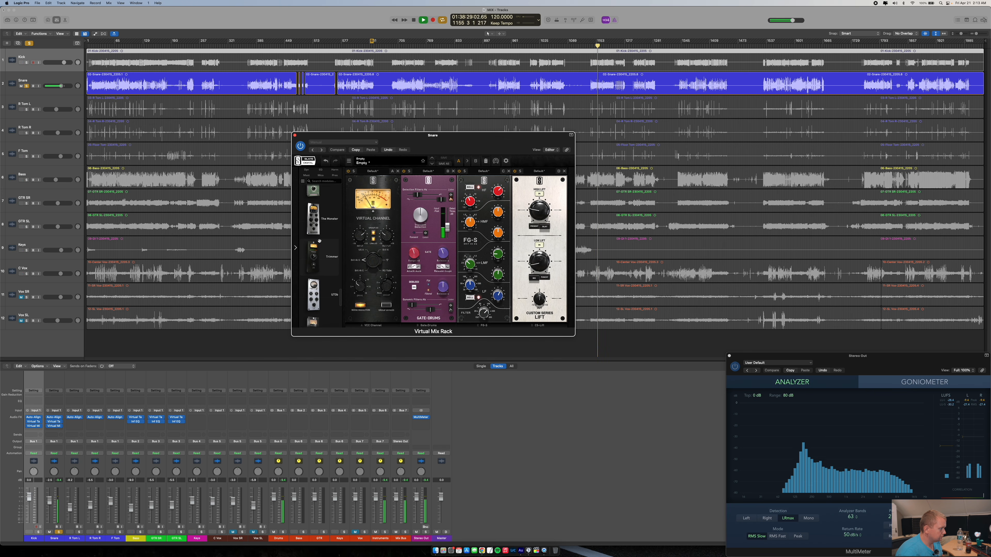
{"action": "scroll", "coordinate": [320, 241], "scroll_direction": "up", "scroll_amount": 5}
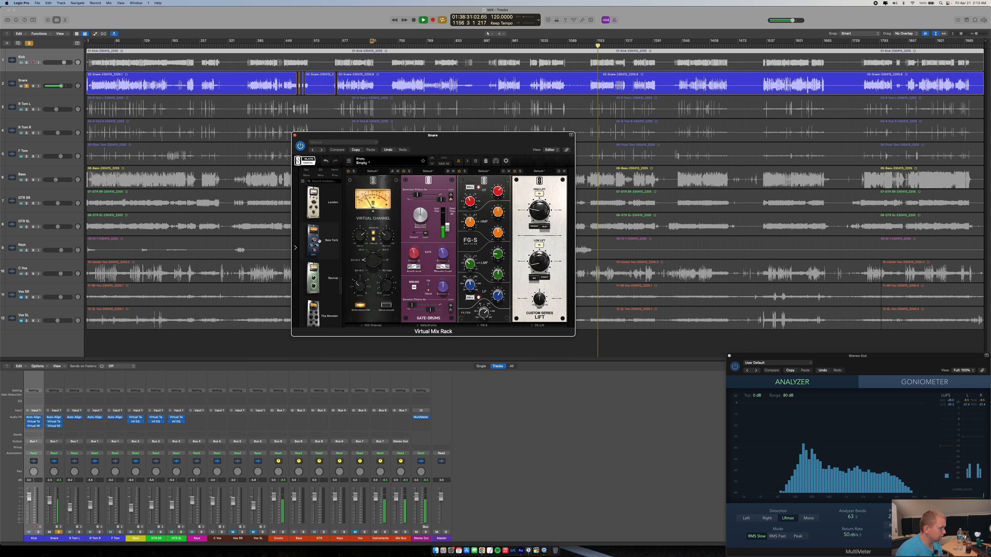
{"action": "scroll", "coordinate": [319, 242], "scroll_direction": "up", "scroll_amount": 4}
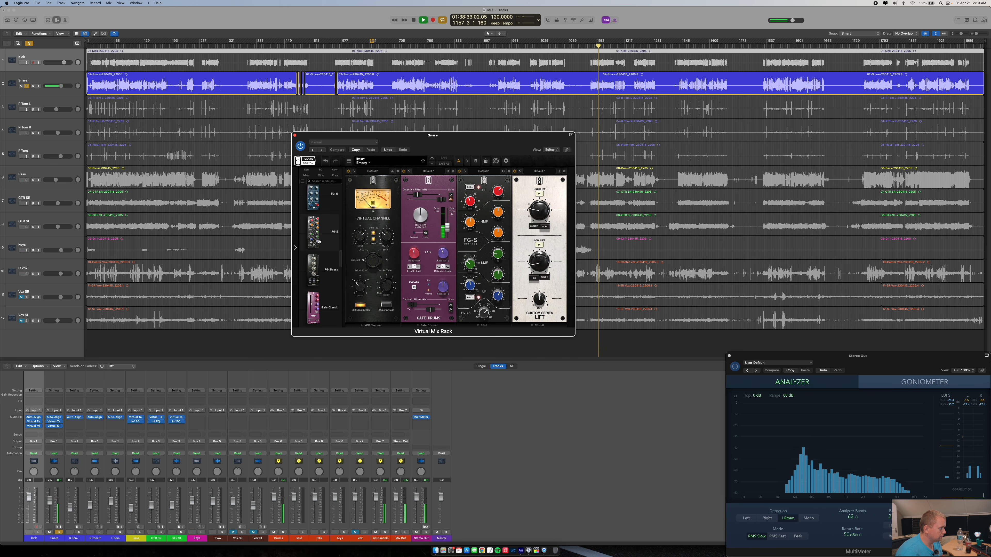
{"action": "scroll", "coordinate": [320, 242], "scroll_direction": "down", "scroll_amount": 6}
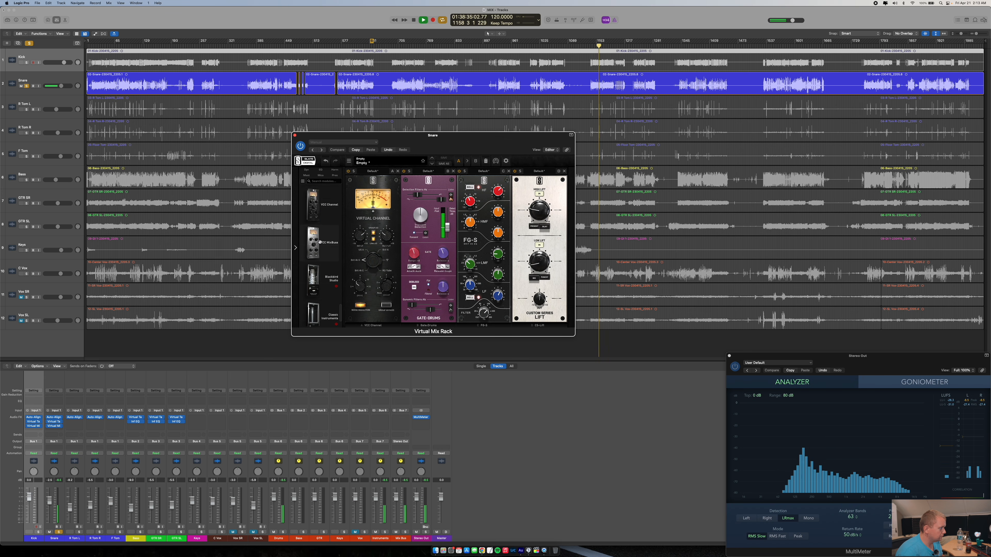
{"action": "scroll", "coordinate": [319, 241], "scroll_direction": "up", "scroll_amount": 6}
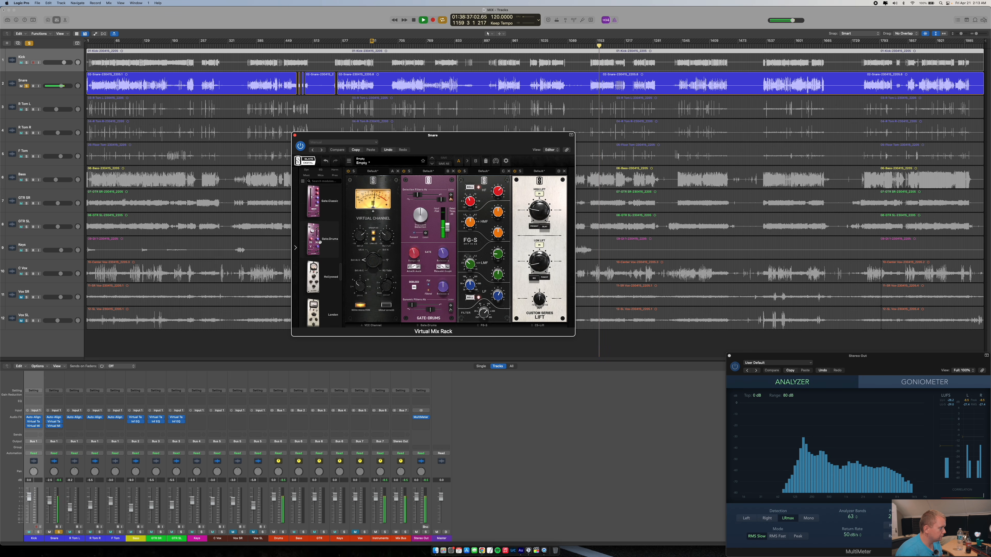
{"action": "scroll", "coordinate": [319, 241], "scroll_direction": "up", "scroll_amount": 2}
{"action": "left_click_drag", "start_coordinate": [320, 242], "coordinate": [413, 244]}
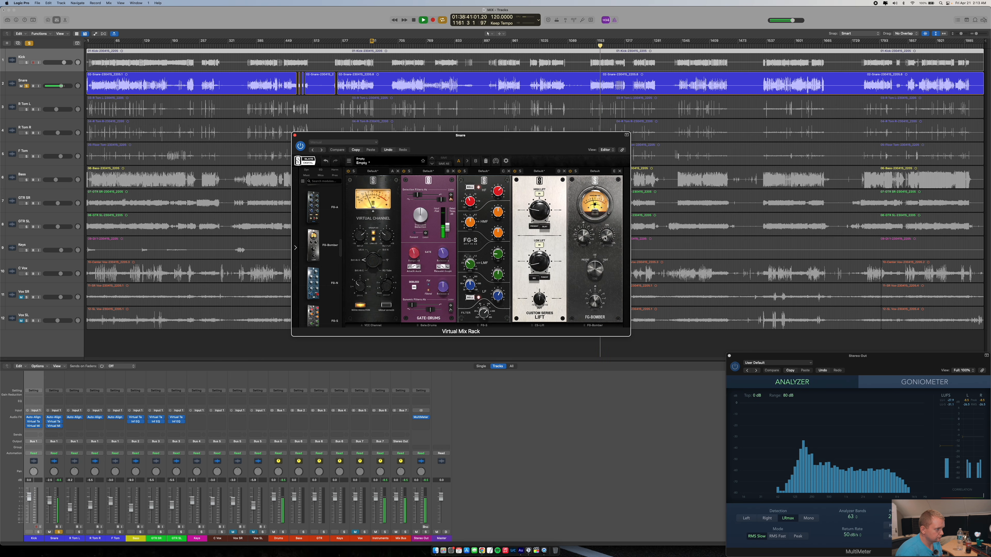
- Set the snare FG-Bomber's intensity to 50%, raise its drive slightly, and stop playback
{"action": "left_click_drag", "start_coordinate": [604, 240], "coordinate": [607, 212]}
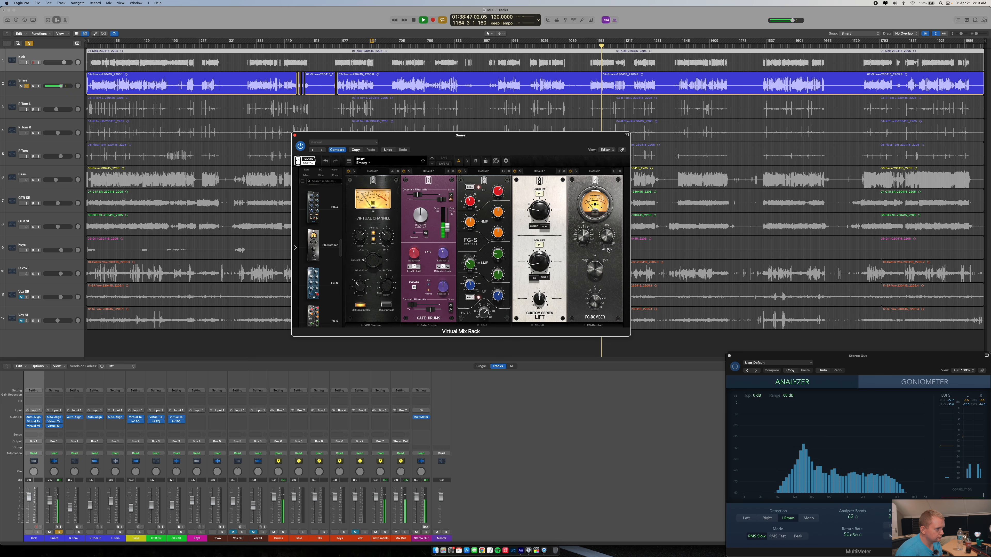
{"action": "type", "text": "50"}
{"action": "key", "text": "Return"}
{"action": "left_click_drag", "start_coordinate": [584, 236], "coordinate": [584, 234]}
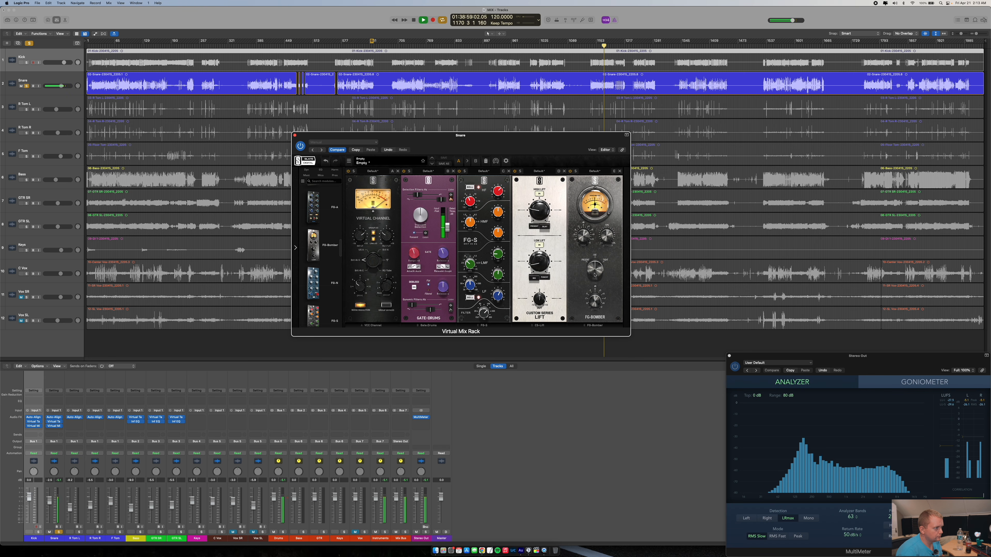
{"action": "mouse_move", "coordinate": [584, 239]}
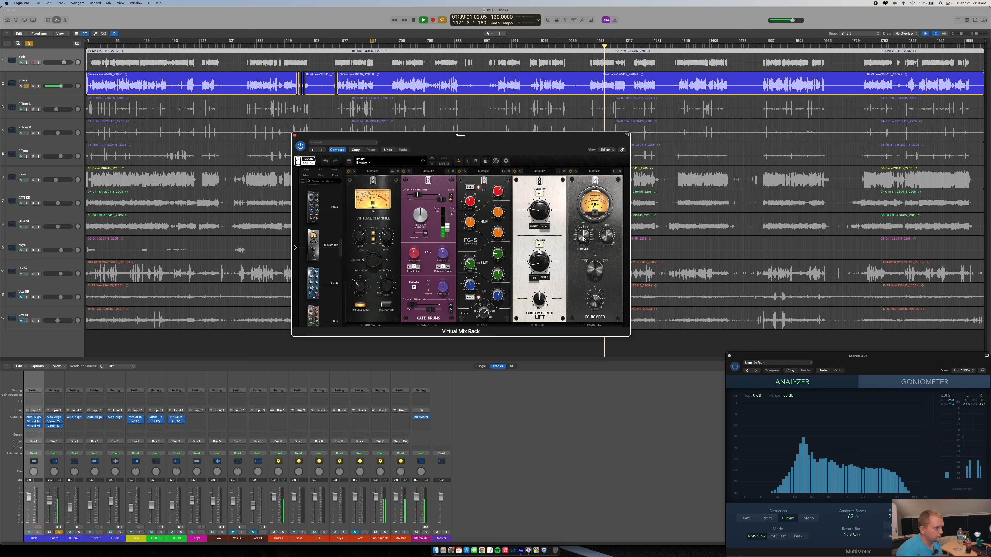
{"action": "left_click_drag", "start_coordinate": [584, 239], "coordinate": [584, 238]}
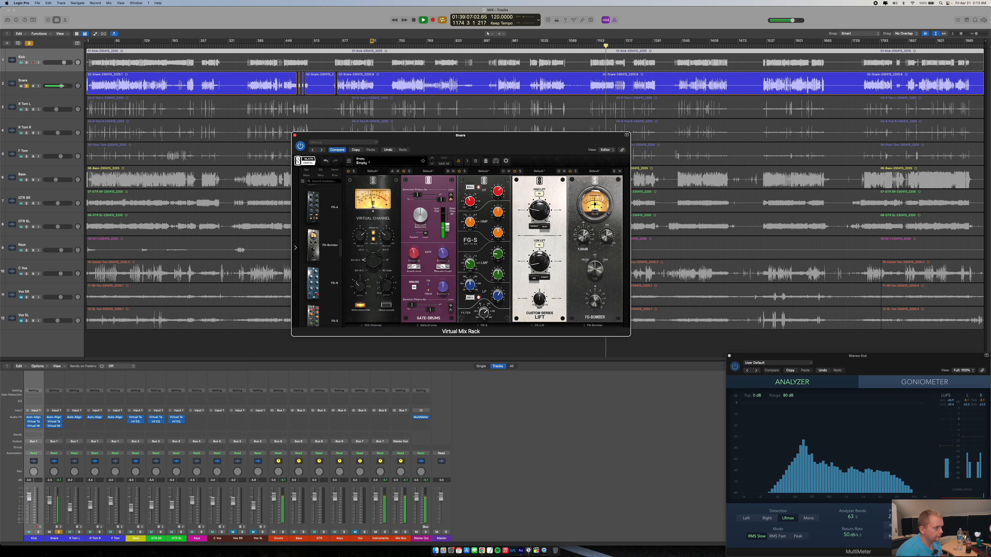
{"action": "key", "text": "space"}
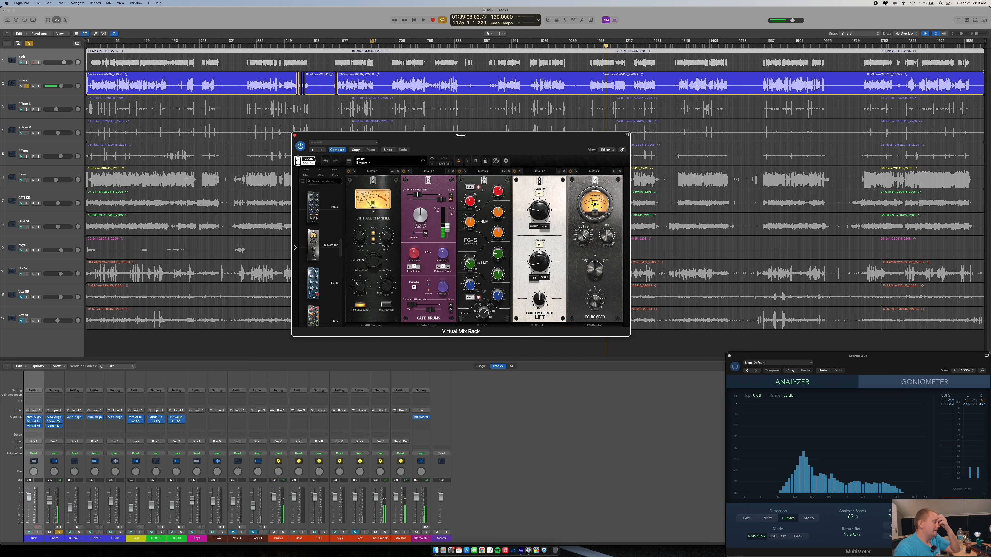
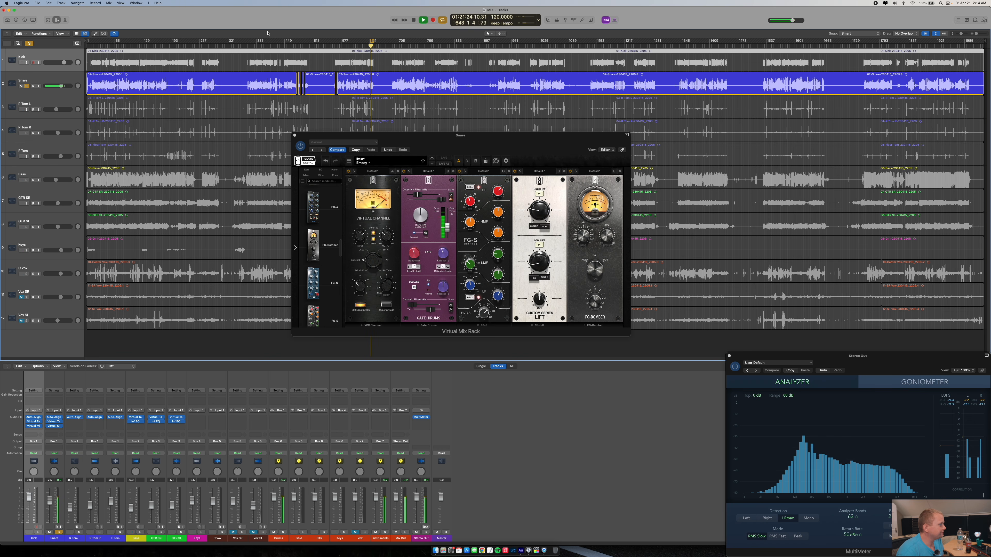
- Play the soloed snare from around bar 60 and compare it with the FG-Bomber bypassed and active
{"action": "left_click", "coordinate": [113, 45]}
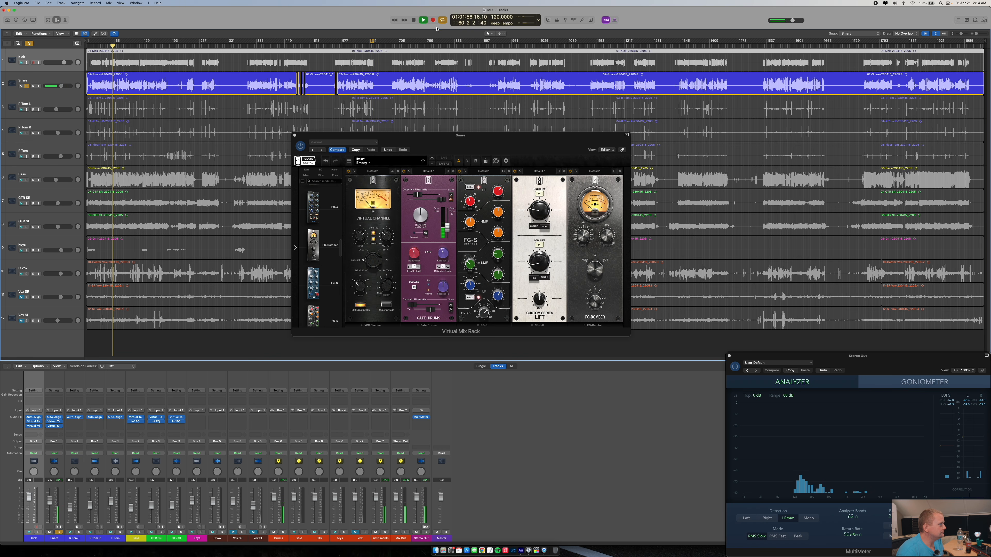
{"action": "left_click", "coordinate": [571, 173]}
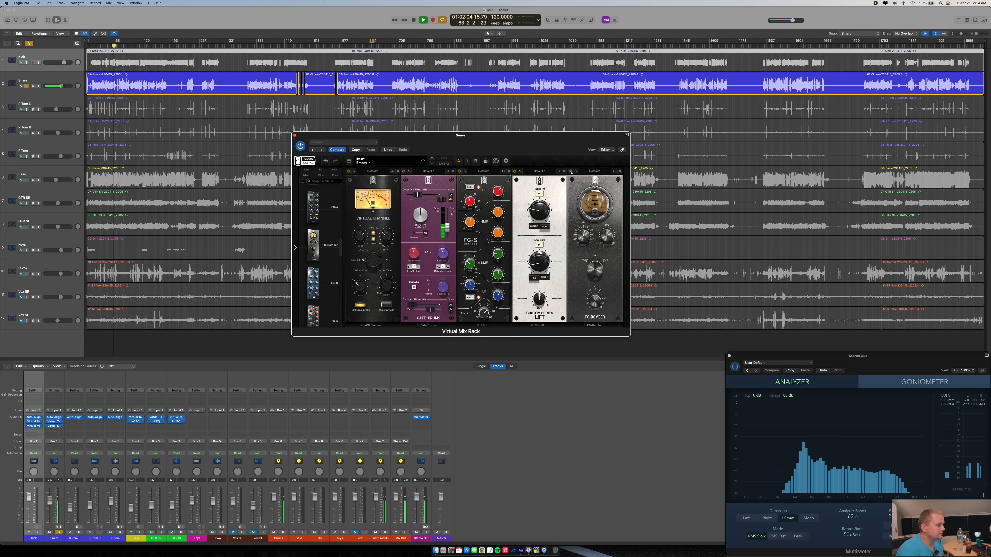
{"action": "left_click", "coordinate": [571, 173]}
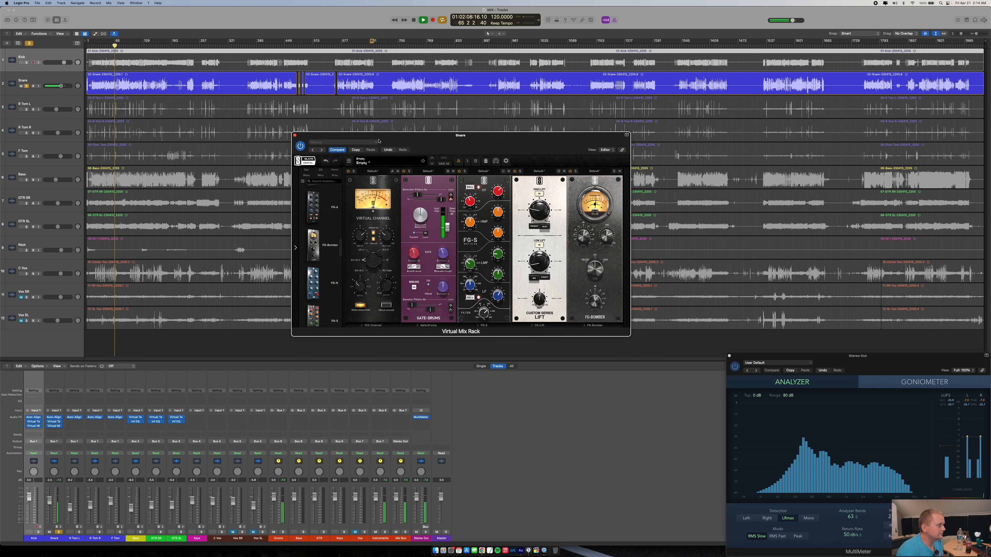
{"action": "key", "text": "space"}
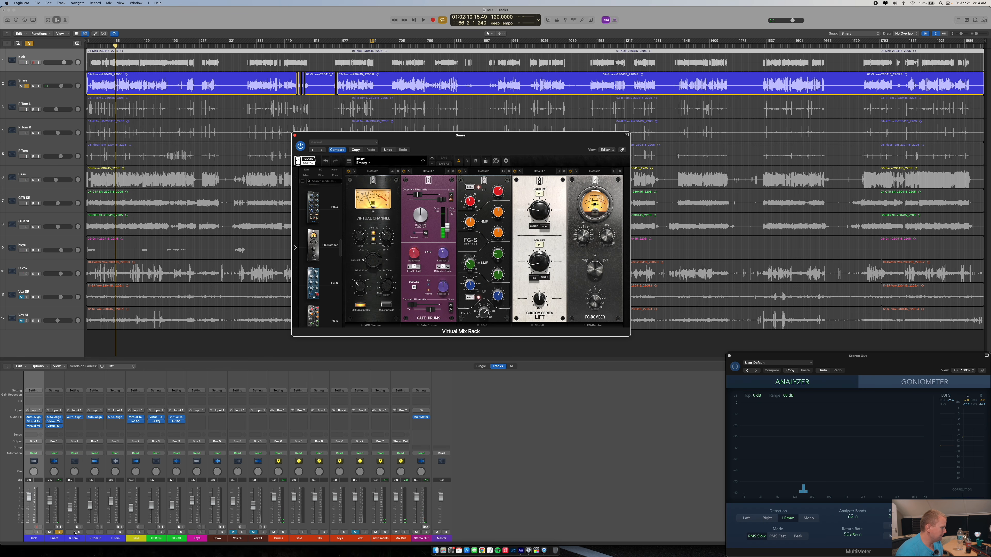
- Solo the Drums bus, compare the snare's FG-Bomber bypassed and active from around bar 45, and close the rack
{"action": "left_click", "coordinate": [283, 533]}
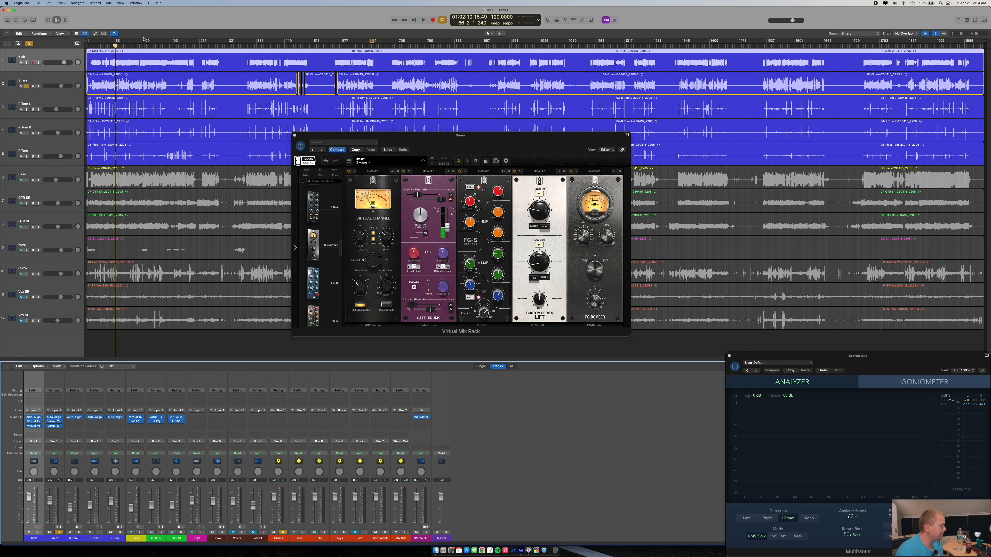
{"action": "left_click", "coordinate": [424, 20]}
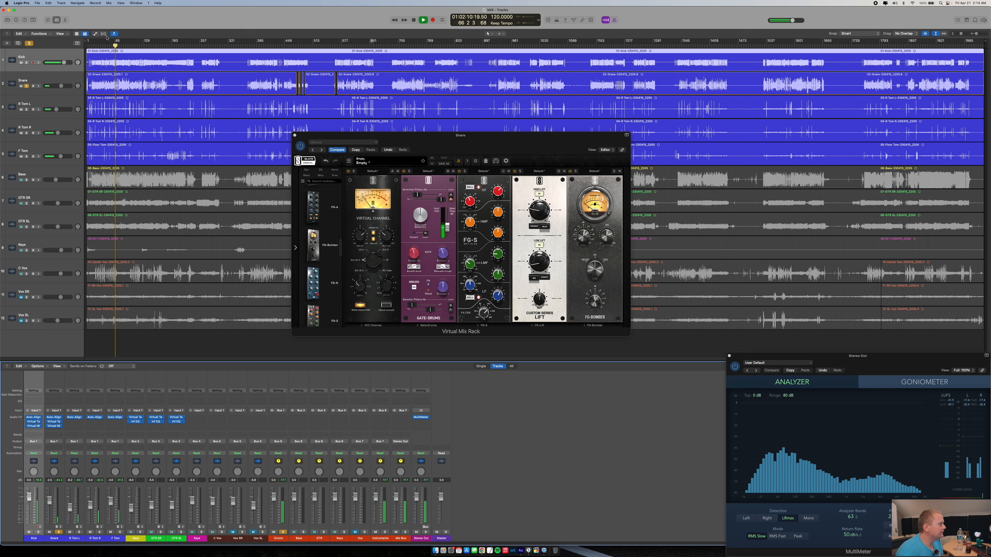
{"action": "left_click", "coordinate": [105, 48]}
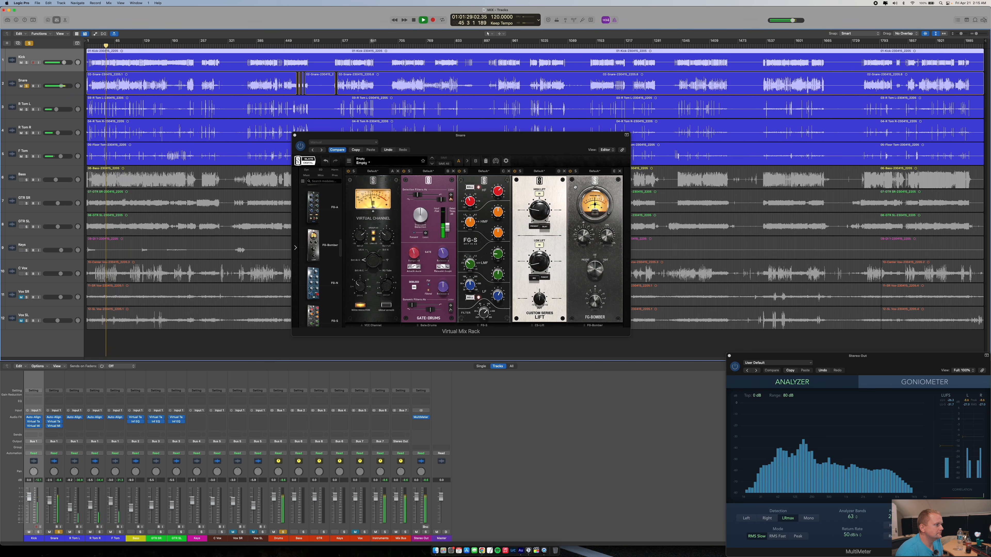
{"action": "left_click", "coordinate": [570, 172]}
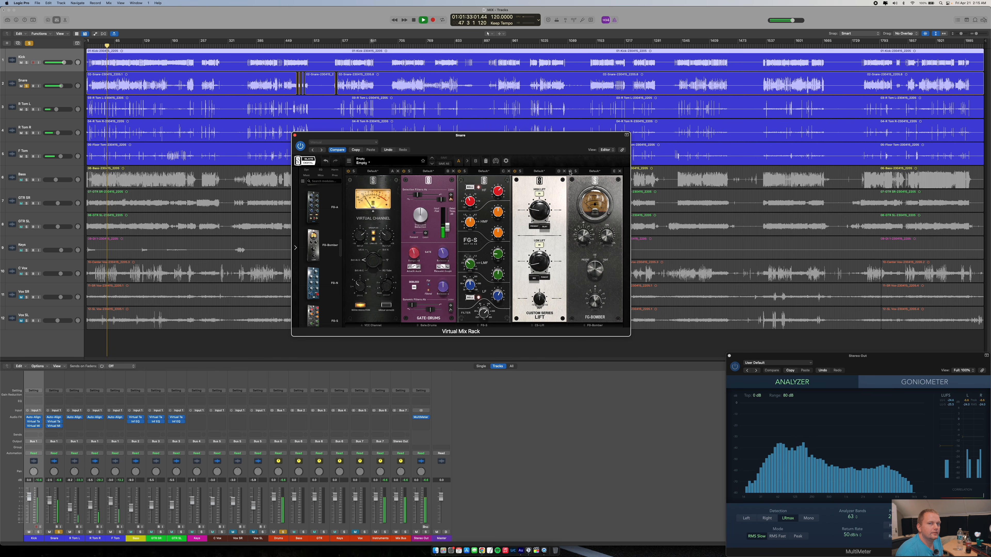
{"action": "left_click", "coordinate": [570, 173]}
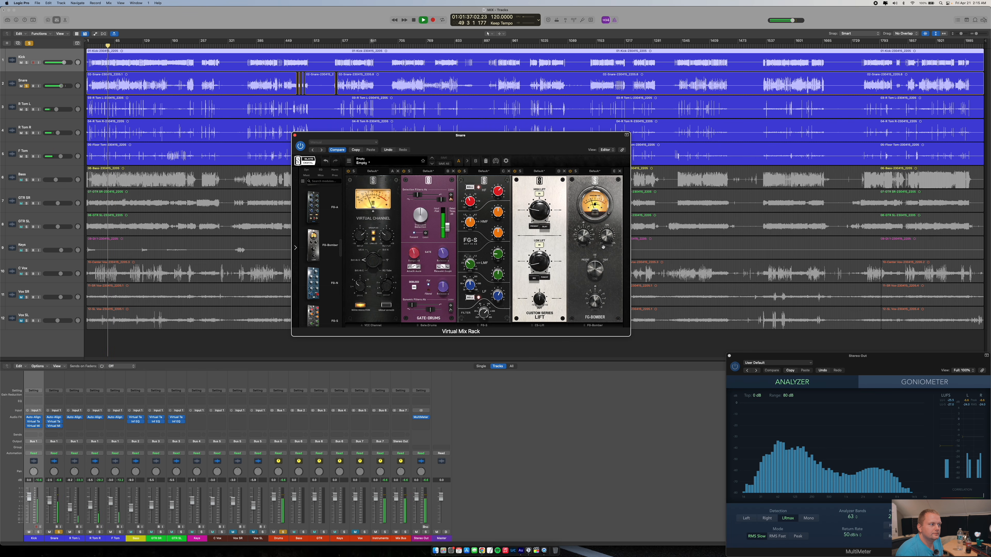
{"action": "left_click", "coordinate": [295, 135]}
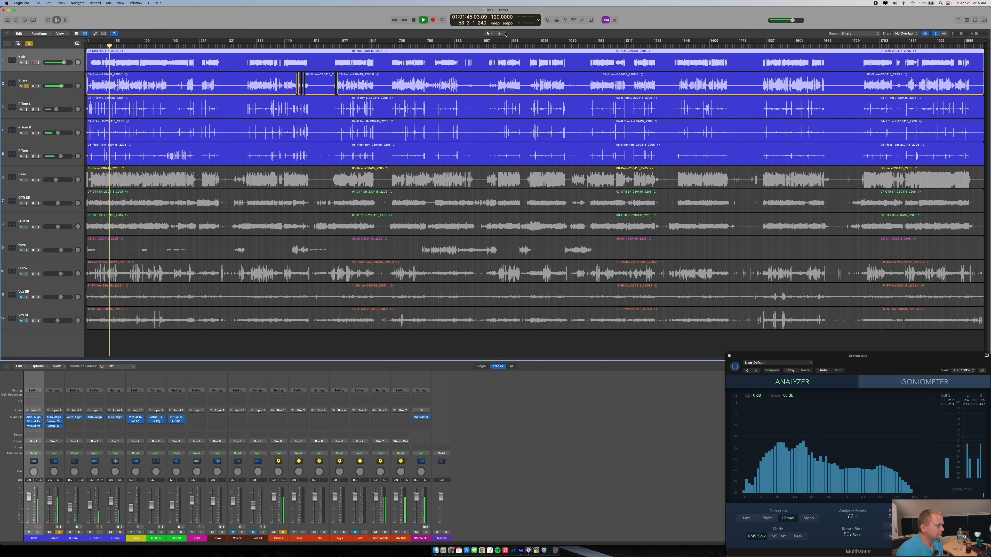
- Resume looping the cycle range near bar 641 and solo R Tom L in place of the snare and Drums bus
{"action": "left_click", "coordinate": [369, 343]}
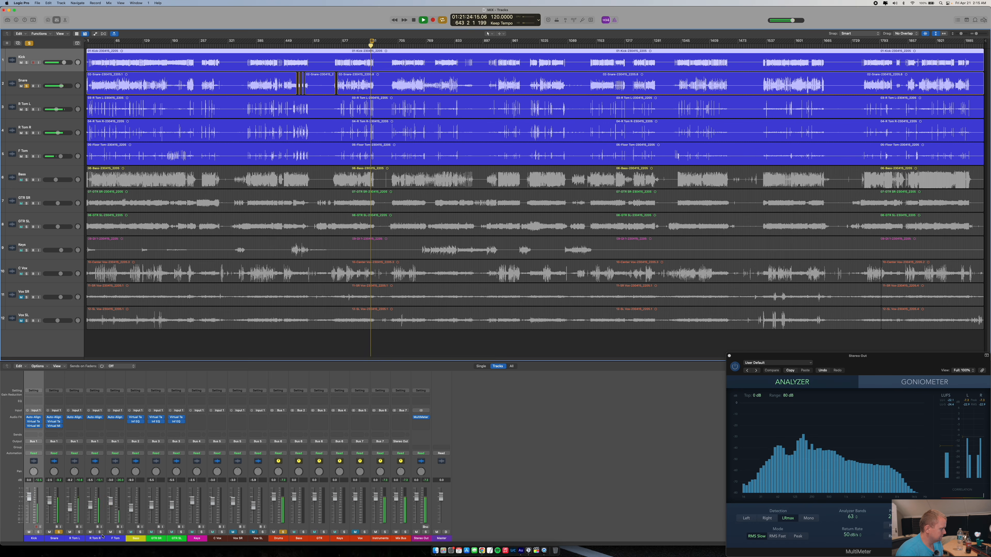
{"action": "left_click", "coordinate": [79, 533]}
{"action": "left_click", "coordinate": [59, 532]}
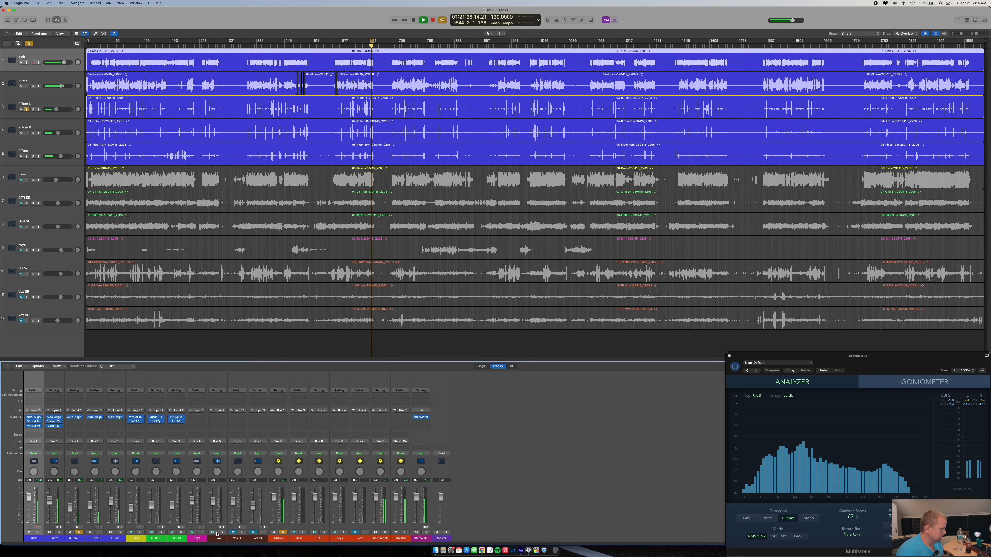
{"action": "left_click", "coordinate": [282, 532]}
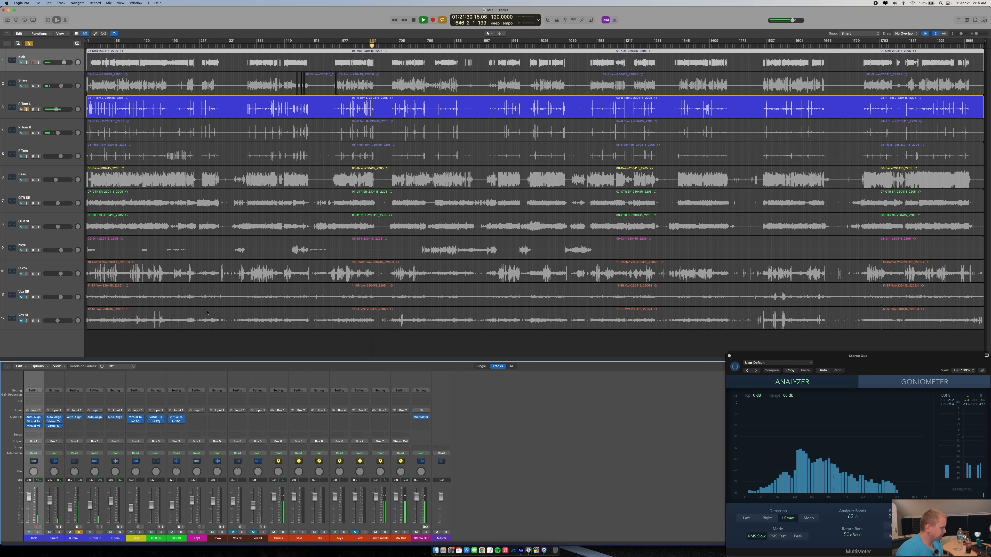
- Insert a mono Virtual Tape Machines plug-in on R Tom L, switch its tape speed, and adjust its input level
{"action": "left_click", "coordinate": [74, 422]}
{"action": "mouse_move", "coordinate": [85, 441]}
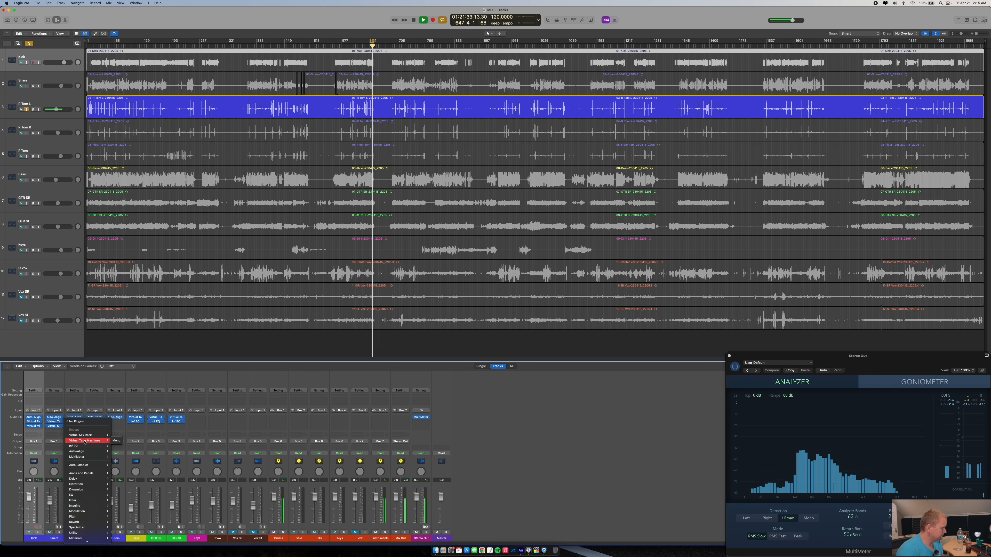
{"action": "left_click", "coordinate": [117, 441]}
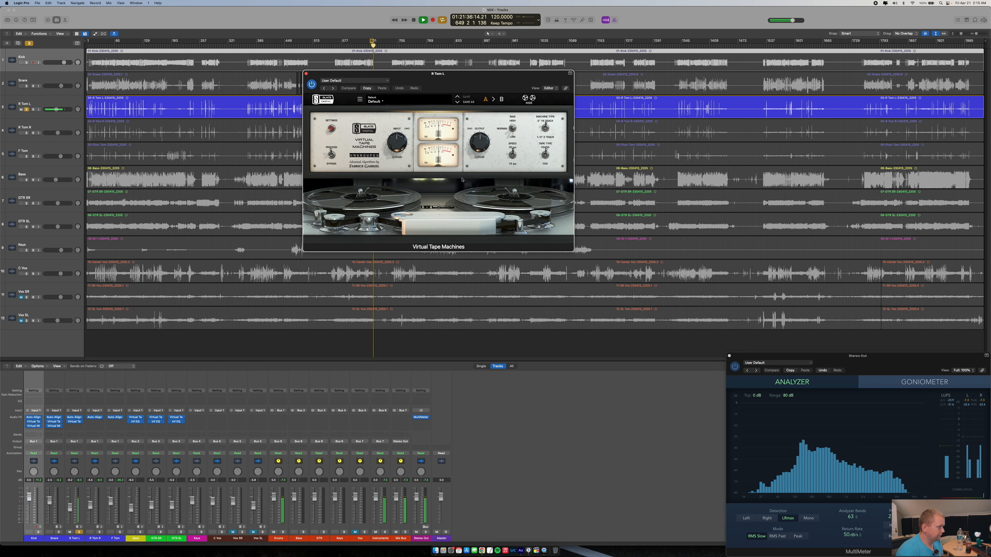
{"action": "left_click", "coordinate": [513, 156]}
{"action": "left_click_drag", "start_coordinate": [403, 144], "coordinate": [394, 134]}
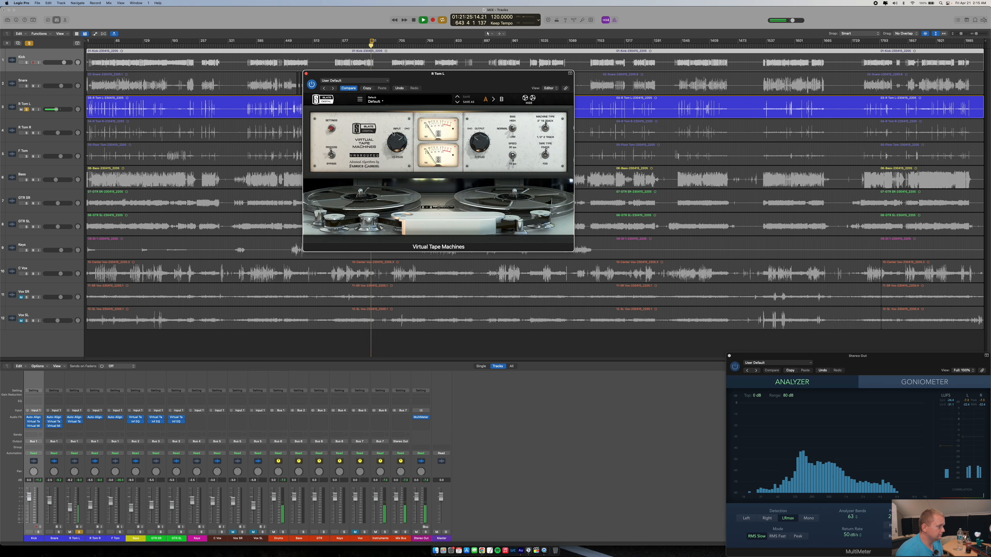
- Fine-tune the Virtual Tape Machines input level on R Tom L, stop playback, and close the plug-in
{"action": "left_click_drag", "start_coordinate": [395, 141], "coordinate": [395, 145]}
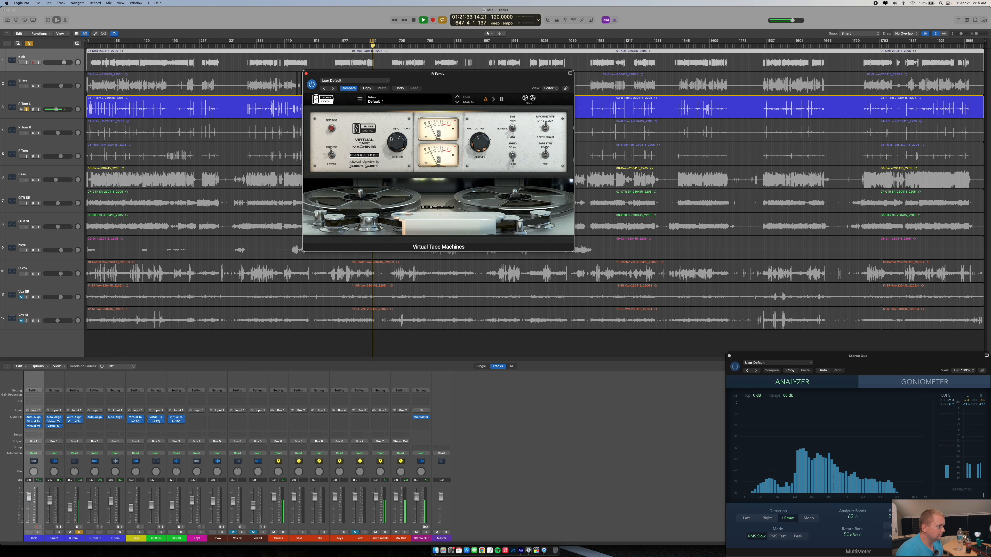
{"action": "key", "text": "space"}
{"action": "left_click", "coordinate": [305, 73]}
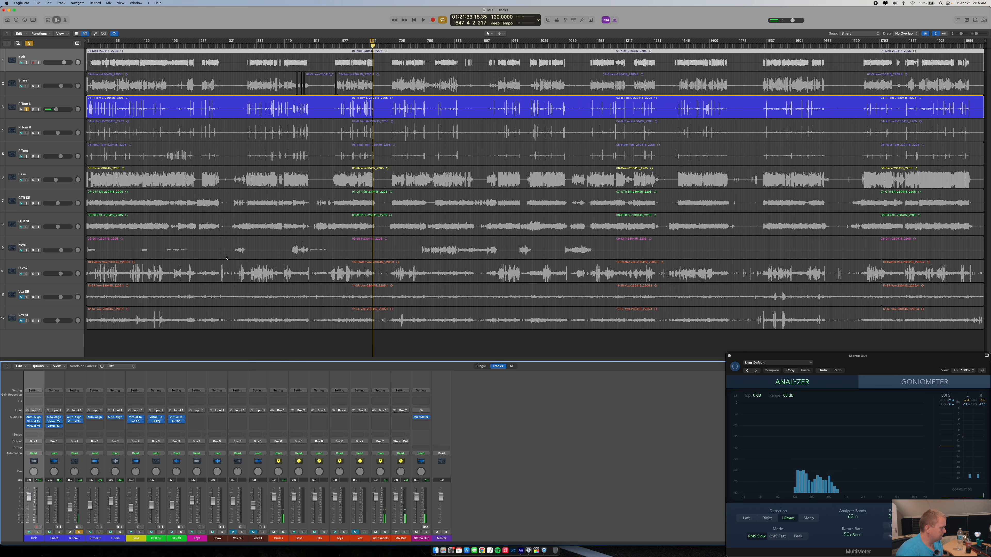
- Insert a mono Inf EQ on R Tom L and, with the loop playing, add a boosted band in the low mids and adjust its width
{"action": "left_click", "coordinate": [72, 428]}
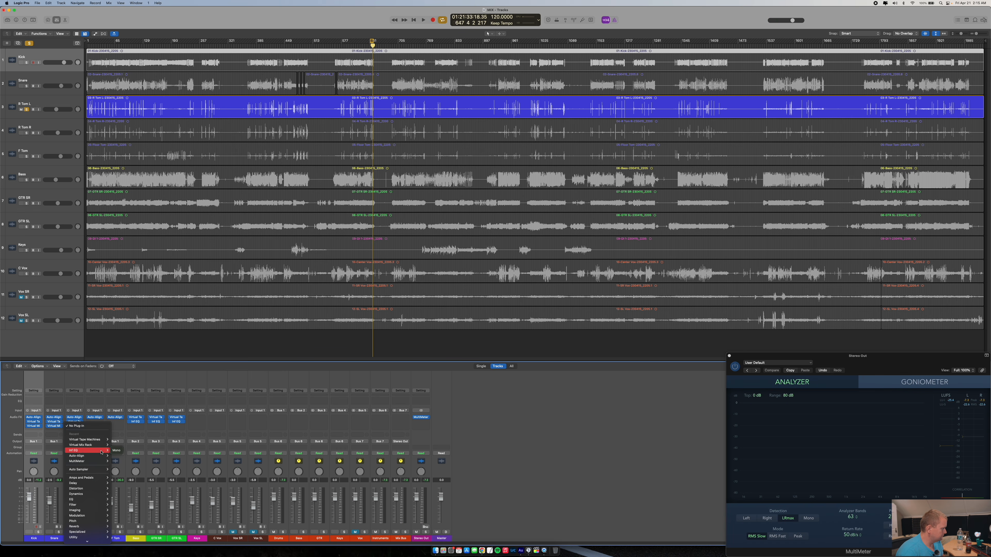
{"action": "left_click", "coordinate": [115, 451]}
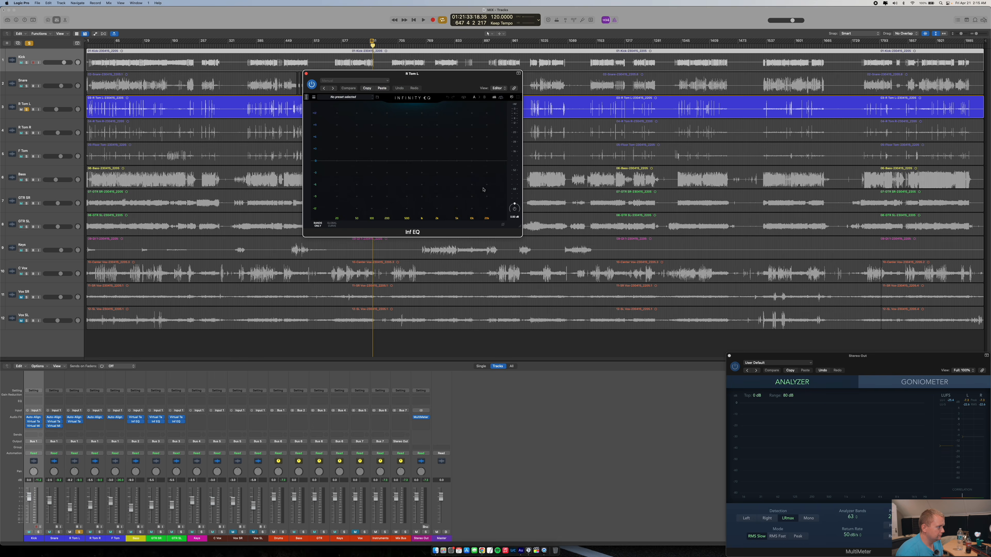
{"action": "key", "text": "space"}
{"action": "double_click", "coordinate": [376, 139]}
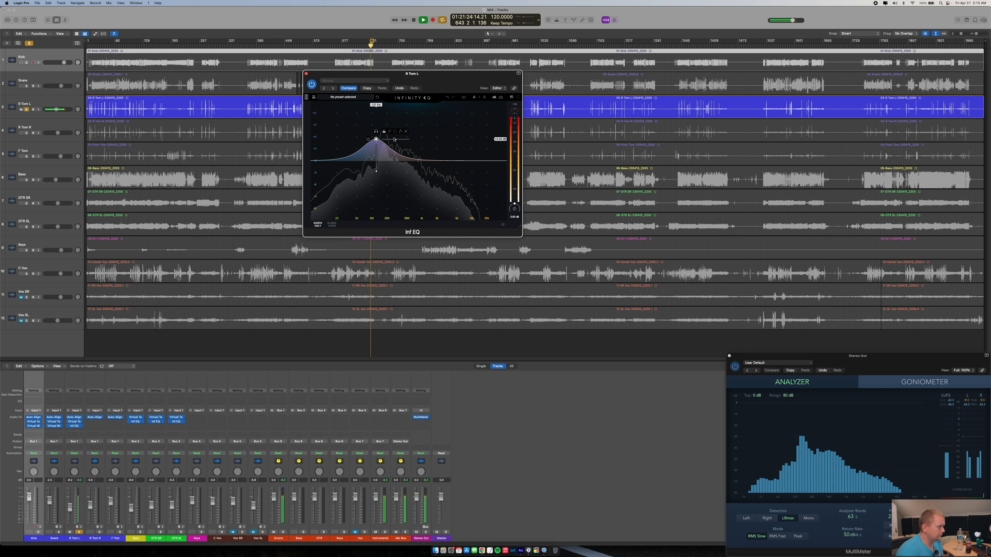
{"action": "left_click_drag", "start_coordinate": [398, 139], "coordinate": [377, 139]}
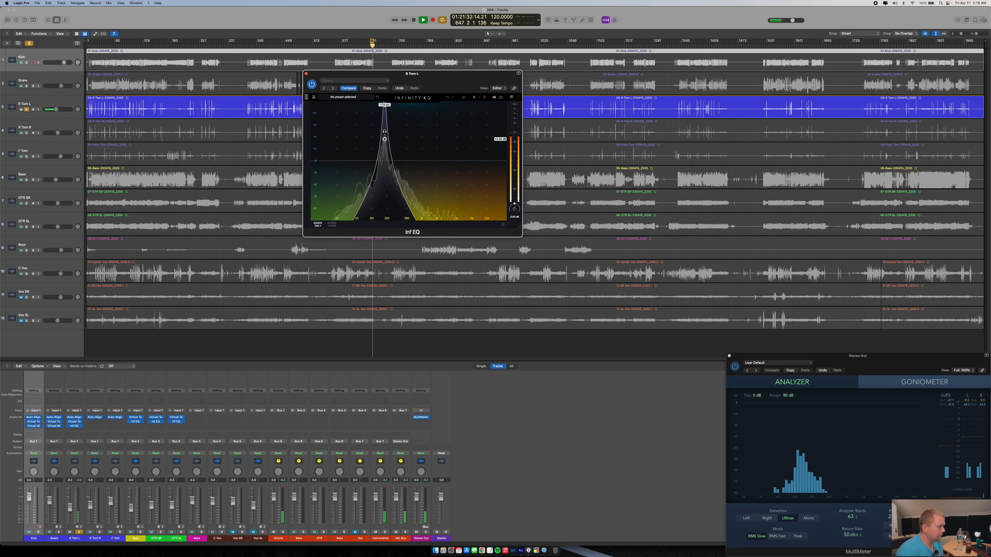
- Sweep the narrow Inf EQ band through the low mids, auditioning it in solo, turn it into a narrow cut, and close the plug-in
{"action": "left_click_drag", "start_coordinate": [384, 139], "coordinate": [385, 138]}
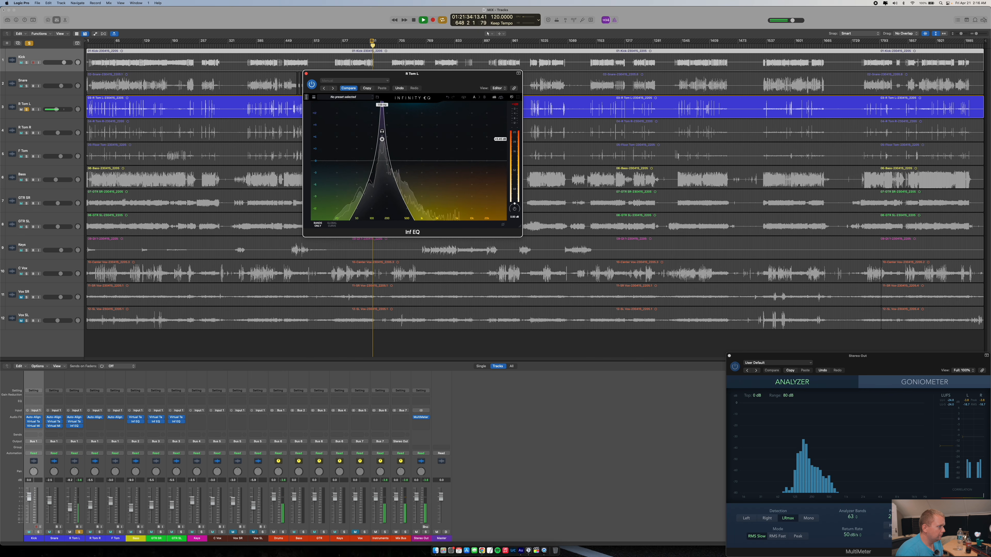
{"action": "left_click_drag", "start_coordinate": [381, 139], "coordinate": [377, 139]}
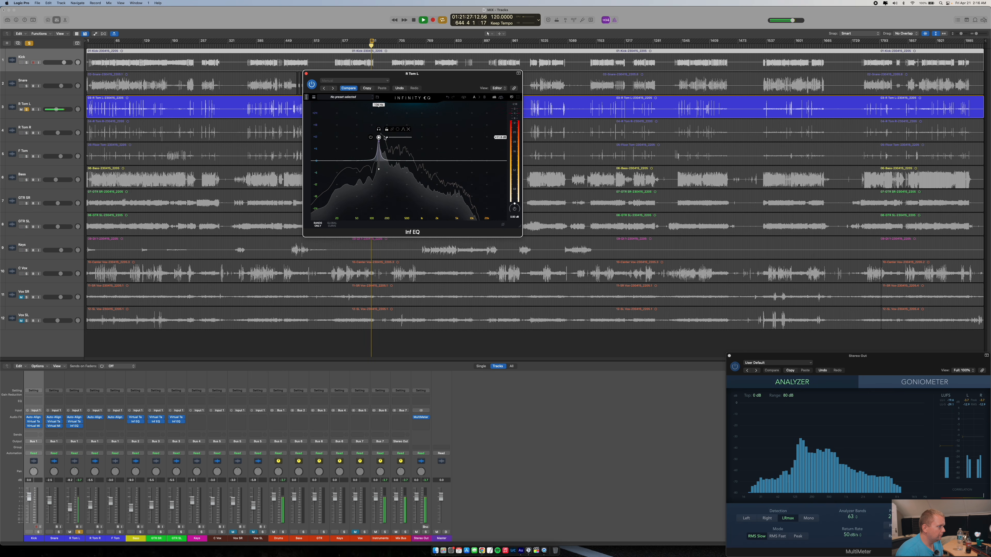
{"action": "left_click", "coordinate": [379, 129]}
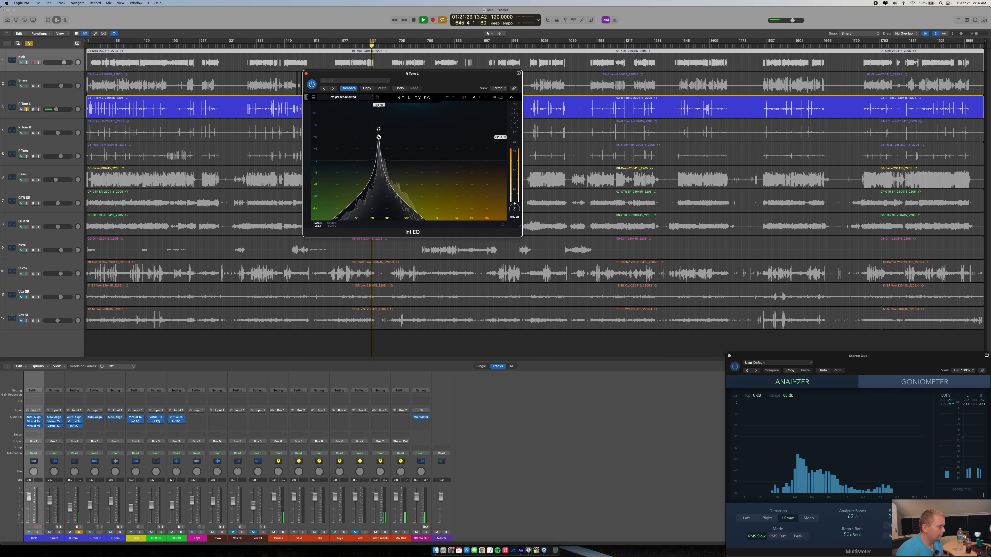
{"action": "left_click", "coordinate": [381, 129]}
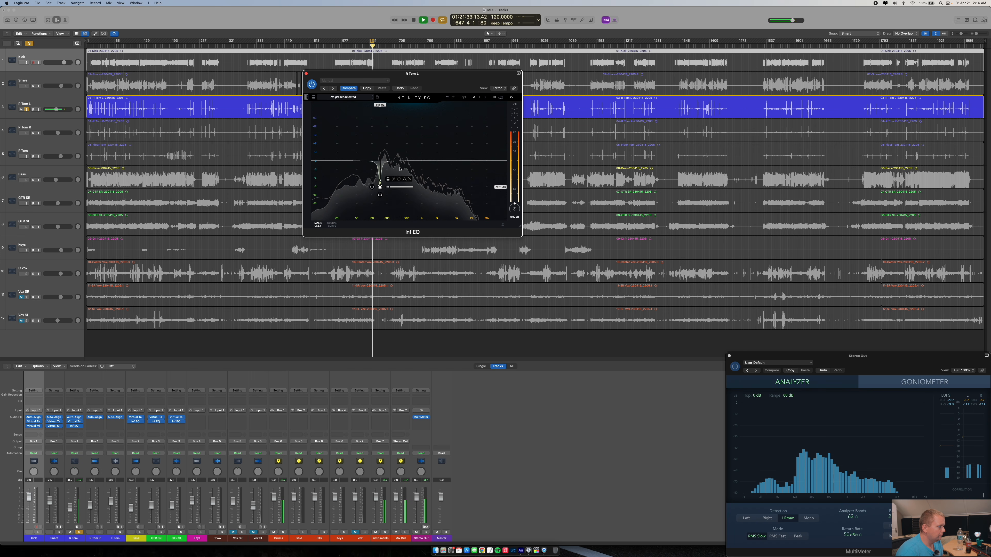
{"action": "left_click", "coordinate": [306, 74]}
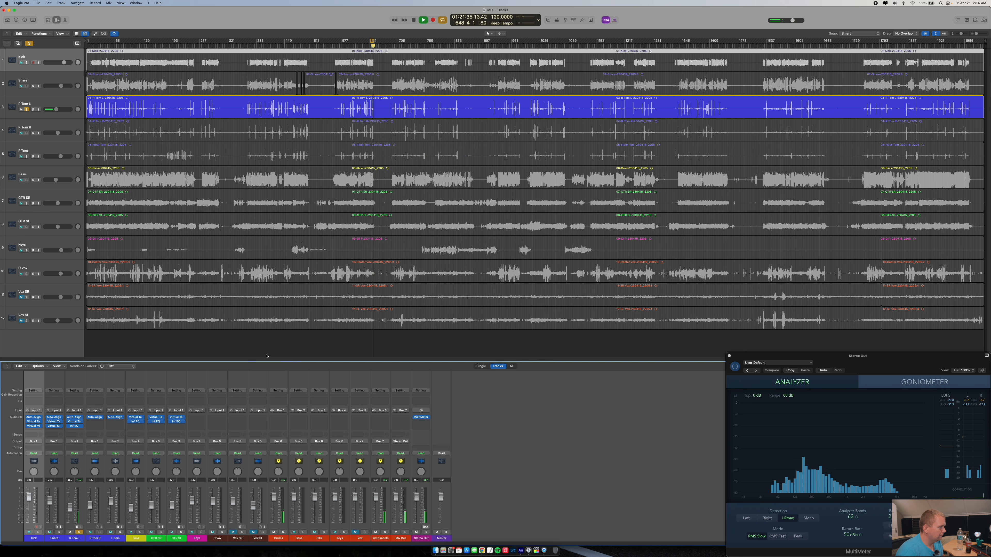
- Insert a mono Virtual Mix Rack on R Tom L, load VCC Channel into the first slot, and move the rack clear of the tracks
{"action": "left_click", "coordinate": [75, 429]}
{"action": "mouse_move", "coordinate": [91, 450]}
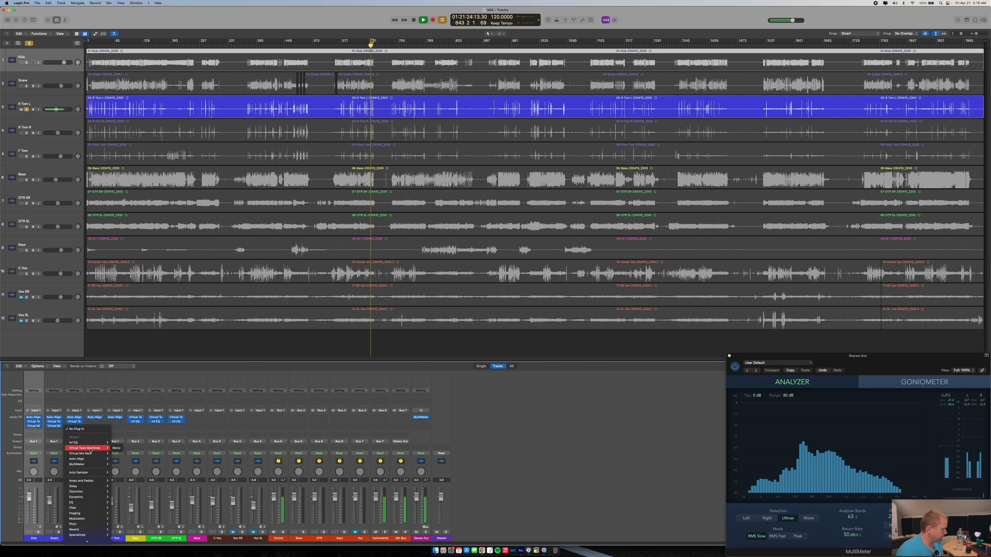
{"action": "left_click", "coordinate": [118, 454]}
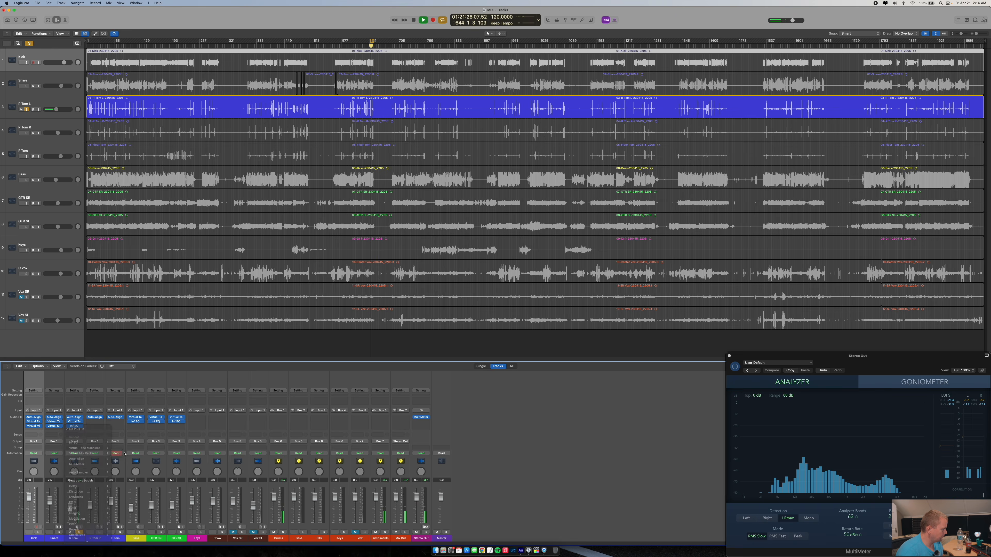
{"action": "scroll", "coordinate": [335, 192], "scroll_direction": "down", "scroll_amount": 15}
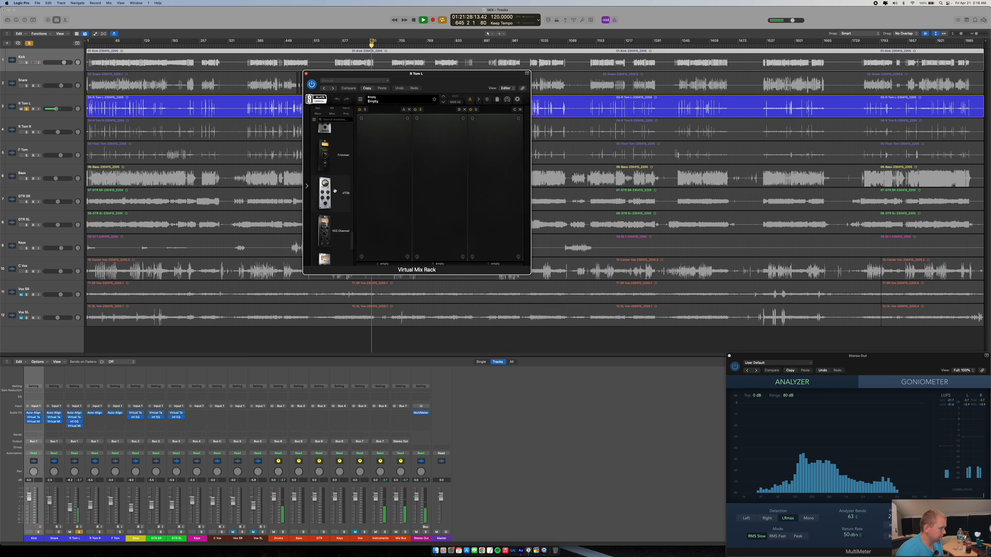
{"action": "scroll", "coordinate": [336, 206], "scroll_direction": "up", "scroll_amount": 3}
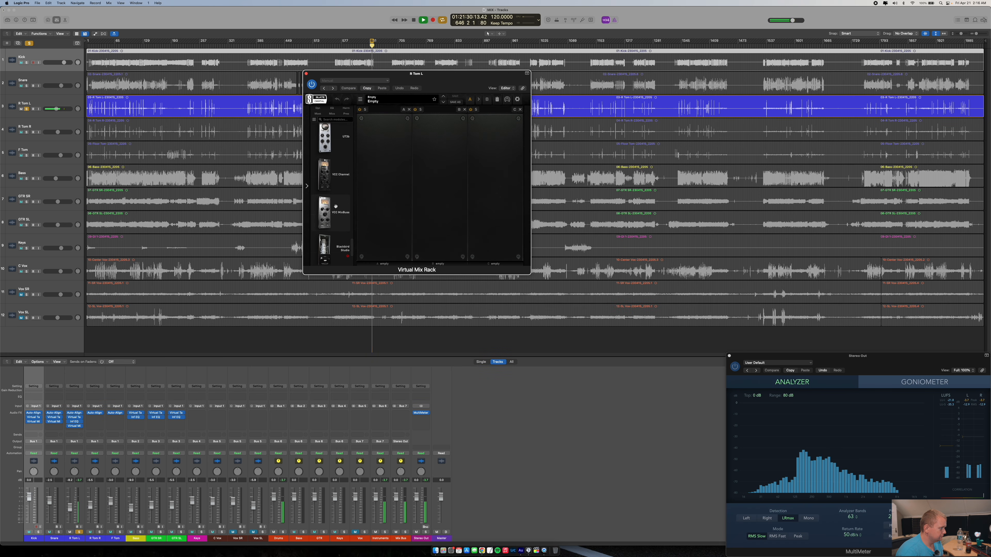
{"action": "left_click_drag", "start_coordinate": [337, 180], "coordinate": [392, 172]}
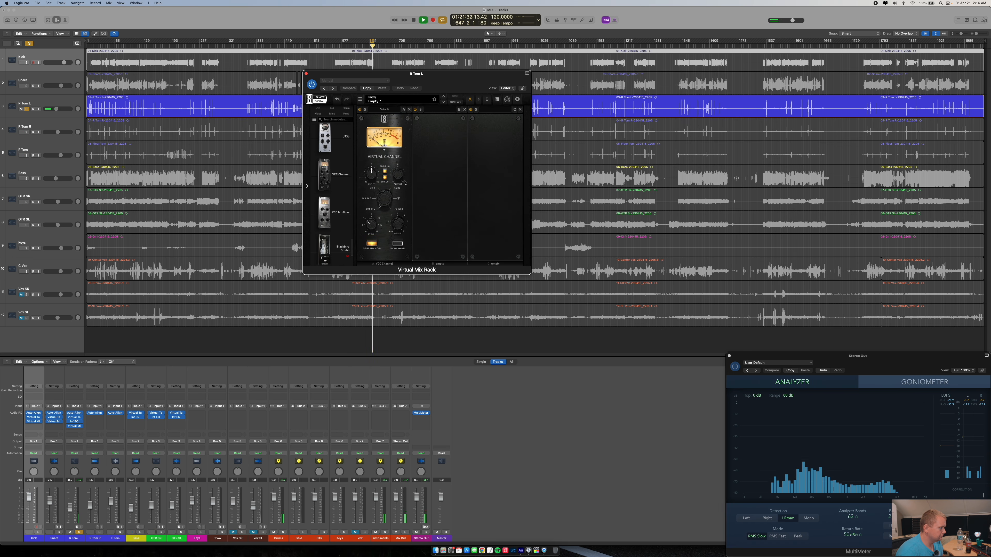
{"action": "left_click_drag", "start_coordinate": [401, 79], "coordinate": [433, 148]}
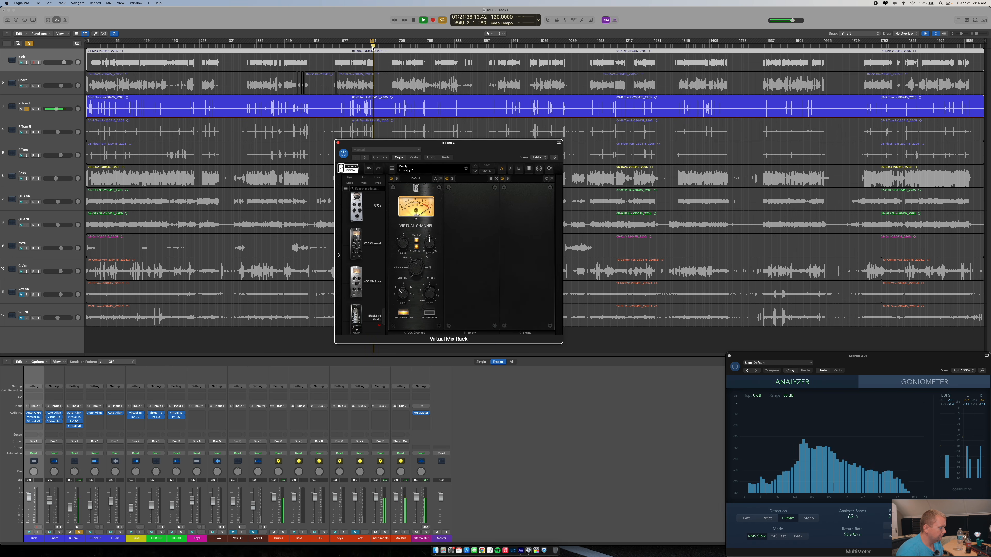
- Zoom the timeline in on the looped tom hits, stop playback, and load Gate-Drums into the rack's second slot
{"action": "left_click_drag", "start_coordinate": [976, 34], "coordinate": [979, 35]}
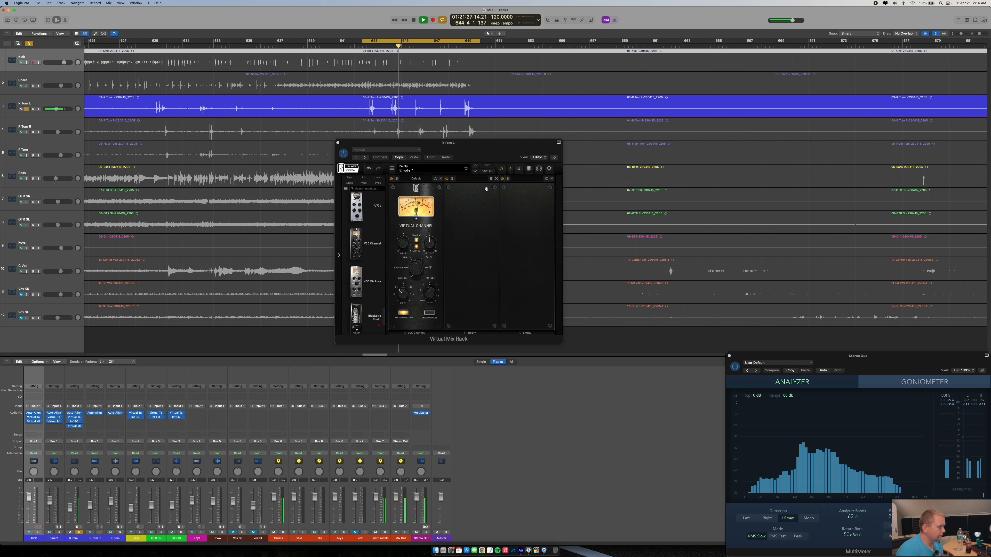
{"action": "key", "text": "space"}
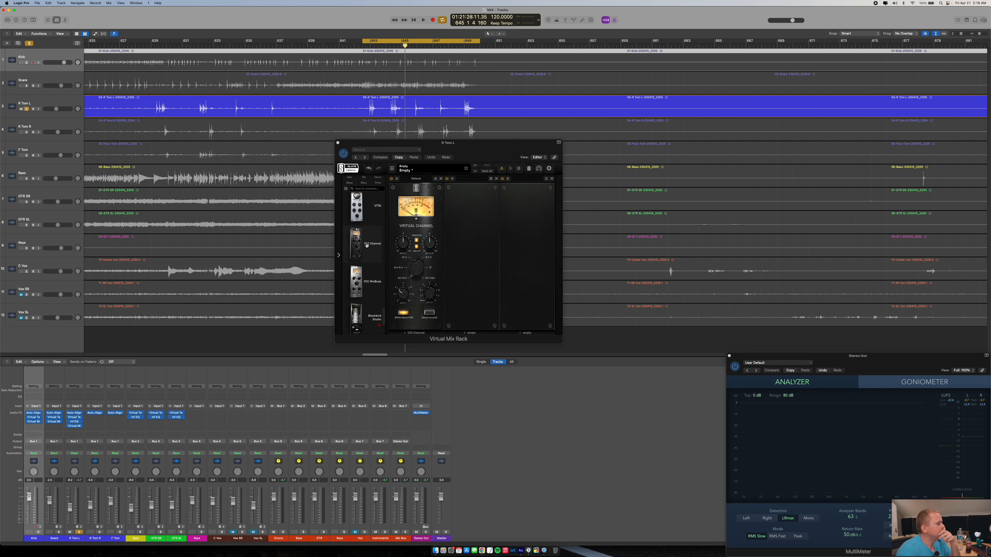
{"action": "scroll", "coordinate": [367, 245], "scroll_direction": "down", "scroll_amount": 10}
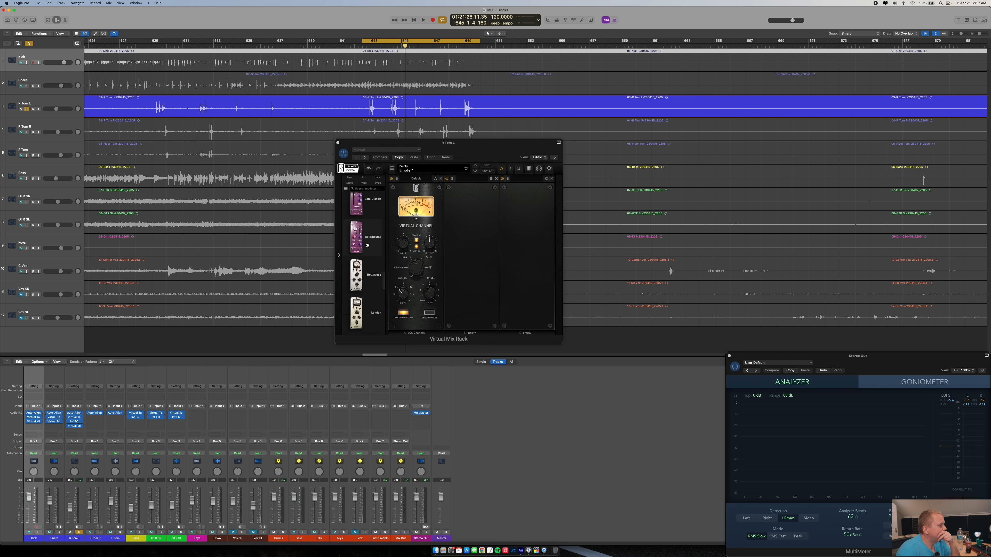
{"action": "scroll", "coordinate": [368, 245], "scroll_direction": "down", "scroll_amount": 3}
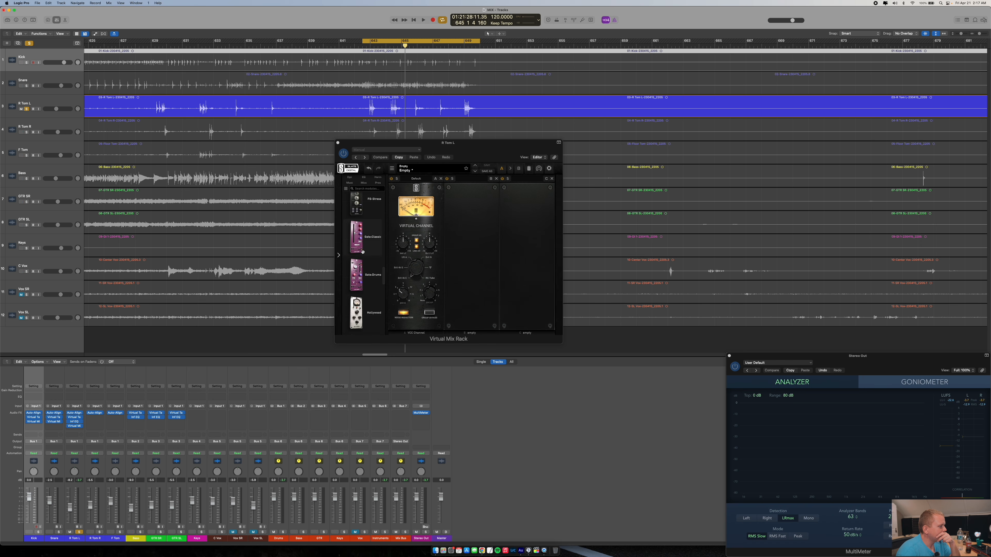
{"action": "left_click_drag", "start_coordinate": [365, 273], "coordinate": [472, 249]}
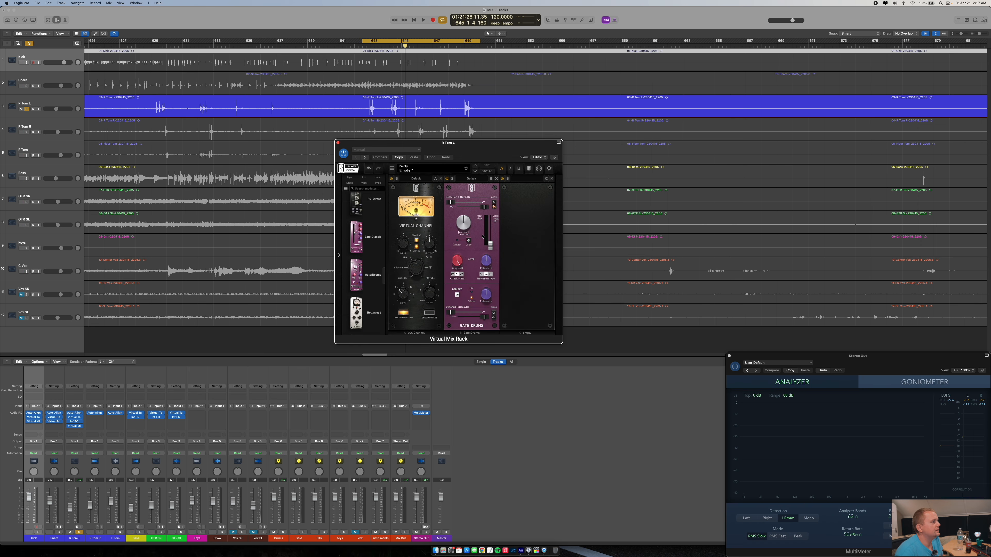
- Loop R Tom L while raising the Gate-Drums slider, narrowing its lower filter range, and fine-tuning the upper blue knob
{"action": "key", "text": "space"}
{"action": "left_click_drag", "start_coordinate": [491, 244], "coordinate": [491, 229]}
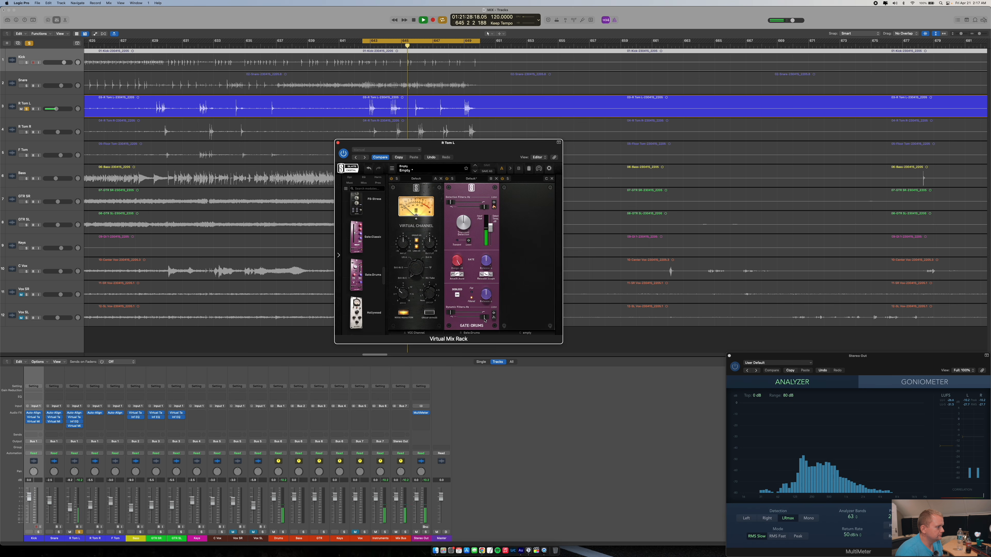
{"action": "left_click_drag", "start_coordinate": [485, 320], "coordinate": [476, 321]}
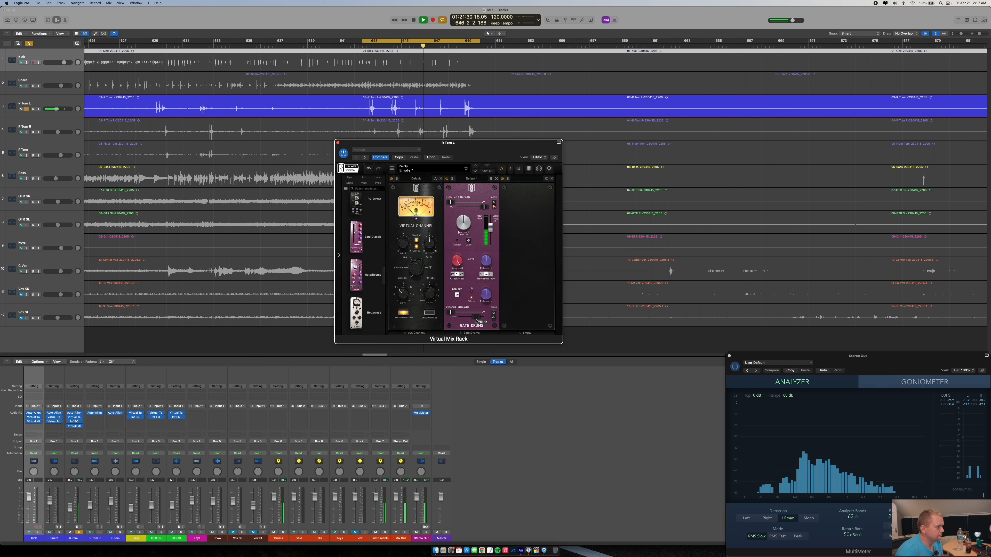
{"action": "left_click_drag", "start_coordinate": [449, 313], "coordinate": [458, 313]}
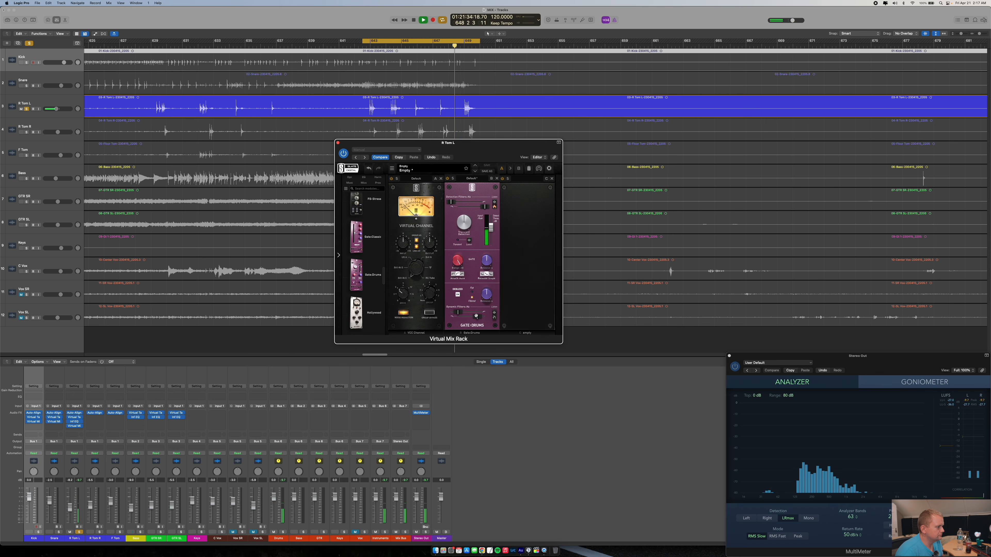
{"action": "left_click_drag", "start_coordinate": [475, 316], "coordinate": [481, 319]}
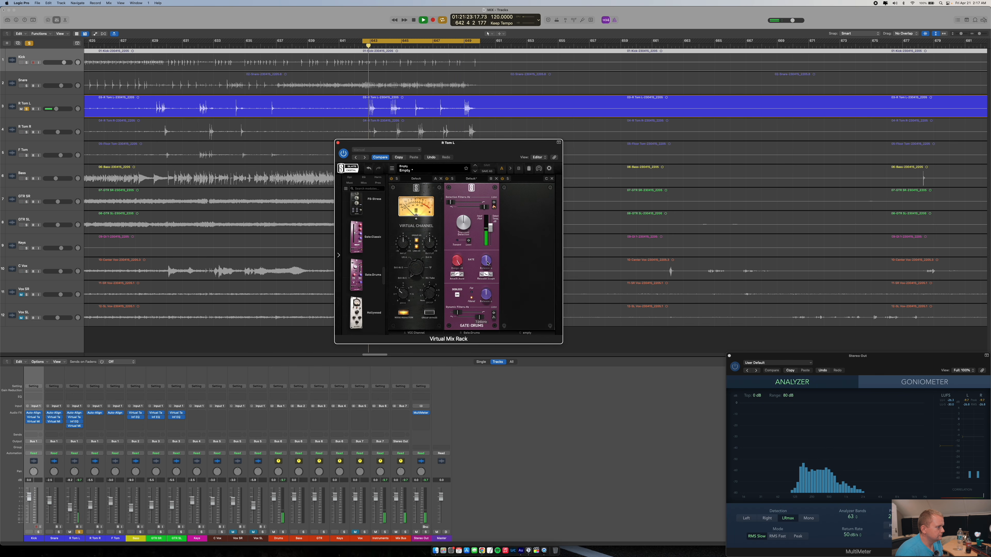
{"action": "left_click_drag", "start_coordinate": [487, 263], "coordinate": [487, 265]}
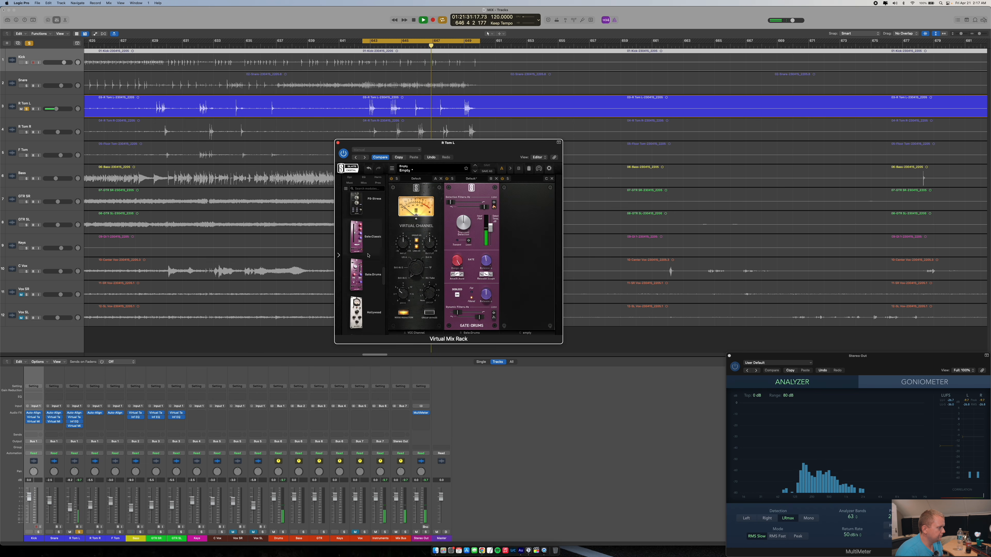
- Load the FG-S equalizer into the rack's third slot and adjust its LF and LMF bands for R Tom L
{"action": "scroll", "coordinate": [367, 255], "scroll_direction": "up", "scroll_amount": 2}
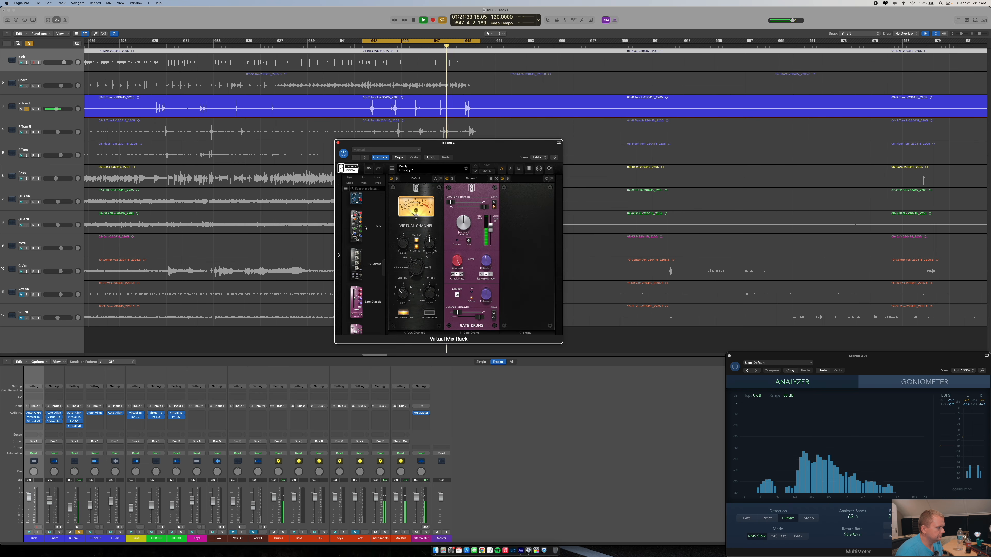
{"action": "left_click_drag", "start_coordinate": [370, 227], "coordinate": [526, 229]}
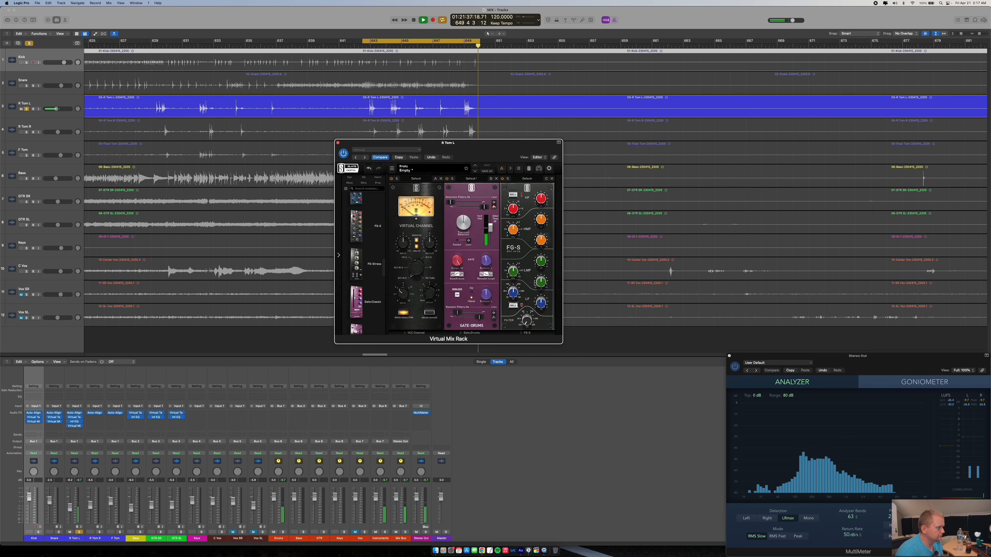
{"action": "left_click_drag", "start_coordinate": [541, 304], "coordinate": [541, 311]}
{"action": "left_click_drag", "start_coordinate": [541, 262], "coordinate": [540, 221]}
{"action": "left_click_drag", "start_coordinate": [515, 273], "coordinate": [512, 280]}
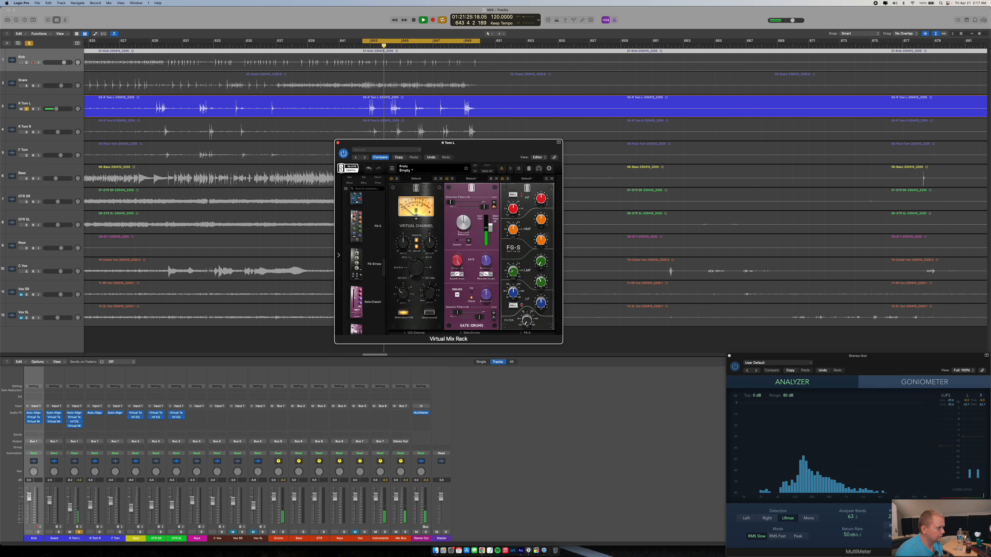
- Refine R Tom L's FG-S by setting the LMF and LF frequencies, adjusting the LF and HF bands, and toggling the HF band's bell shape
{"action": "scroll", "coordinate": [511, 270], "scroll_direction": "down", "scroll_amount": 2}
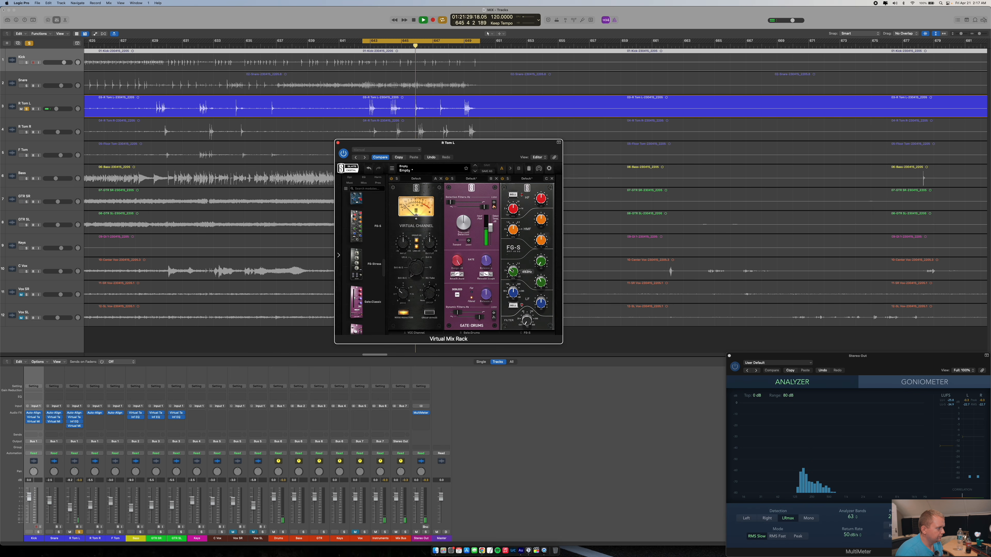
{"action": "scroll", "coordinate": [542, 281], "scroll_direction": "down", "scroll_amount": 2}
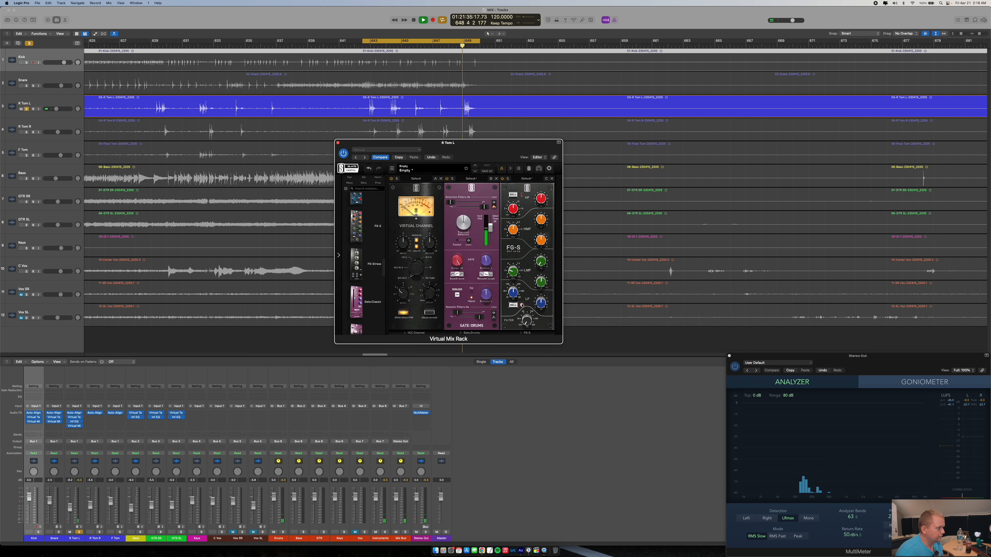
{"action": "mouse_move", "coordinate": [514, 295]}
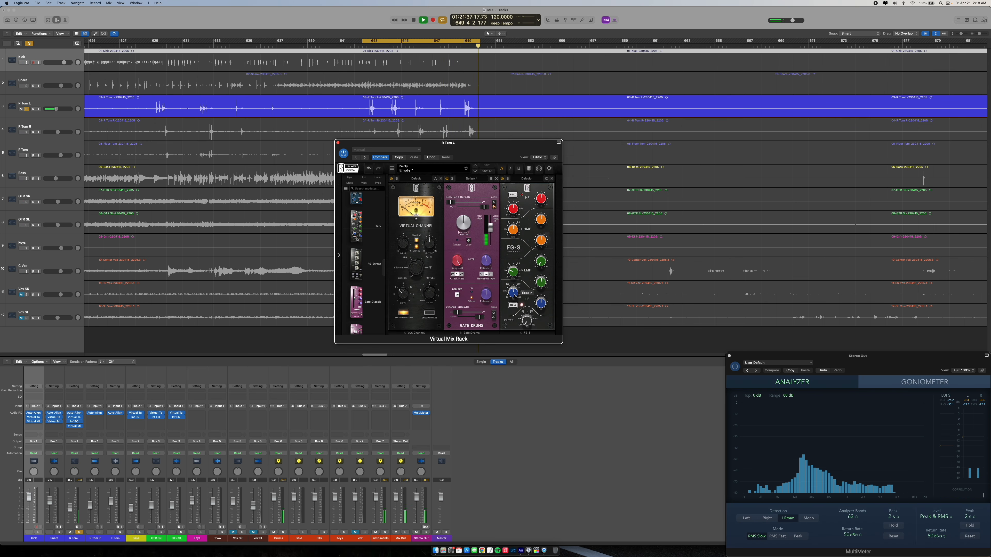
{"action": "scroll", "coordinate": [514, 298], "scroll_direction": "down", "scroll_amount": 1}
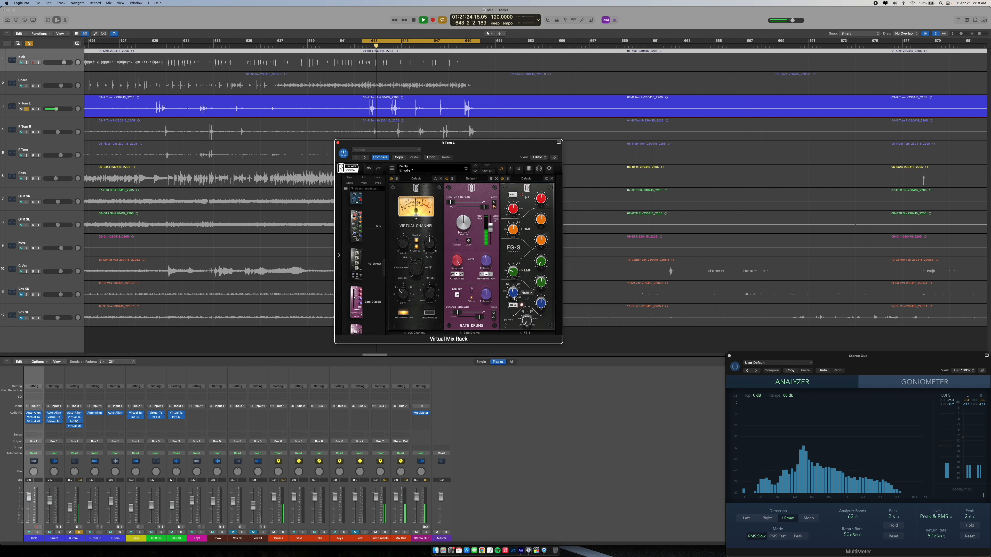
{"action": "left_click_drag", "start_coordinate": [543, 301], "coordinate": [543, 297]}
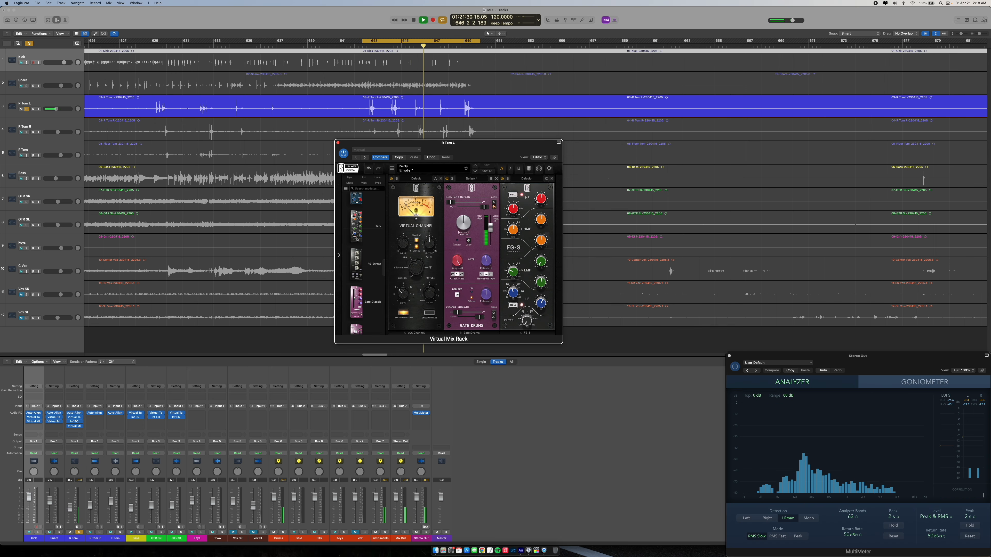
{"action": "left_click_drag", "start_coordinate": [539, 201], "coordinate": [514, 214]}
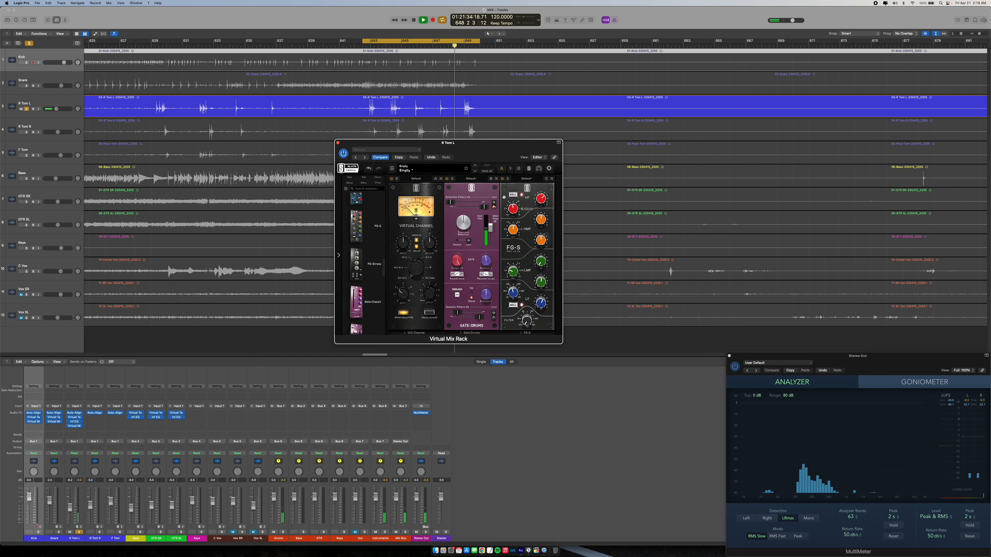
{"action": "left_click", "coordinate": [512, 194]}
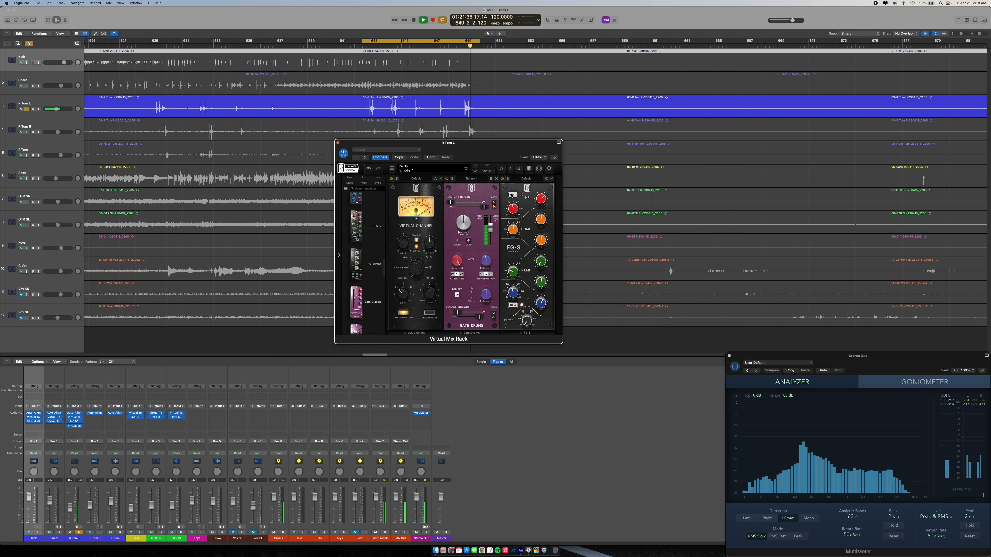
- Load Custom Series Lift into the rack's fourth slot and adjust its High Lift and Low Lift knobs for R Tom L
{"action": "scroll", "coordinate": [375, 247], "scroll_direction": "up", "scroll_amount": 10}
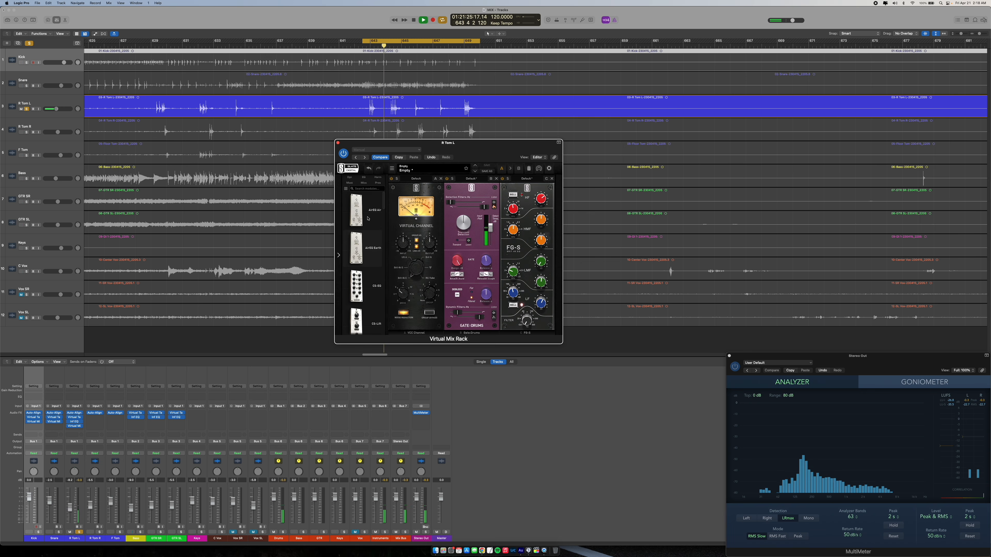
{"action": "left_click_drag", "start_coordinate": [372, 319], "coordinate": [590, 284]}
{"action": "left_click_drag", "start_coordinate": [584, 224], "coordinate": [583, 210]}
{"action": "left_click_drag", "start_coordinate": [578, 264], "coordinate": [579, 261]}
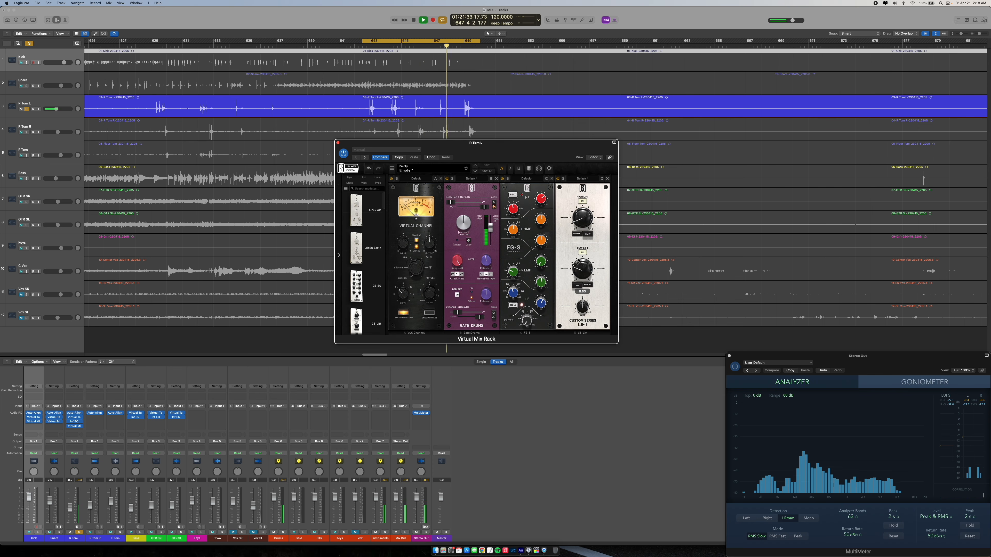
- Compare the looped R Tom L with its Virtual Mix Rack bypassed and active
{"action": "key", "text": "space"}
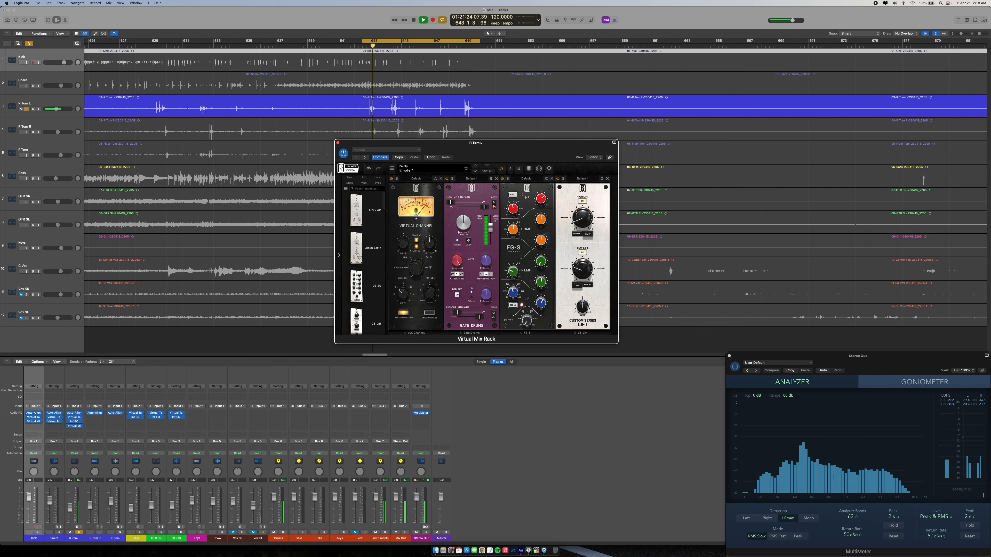
{"action": "left_click", "coordinate": [345, 155]}
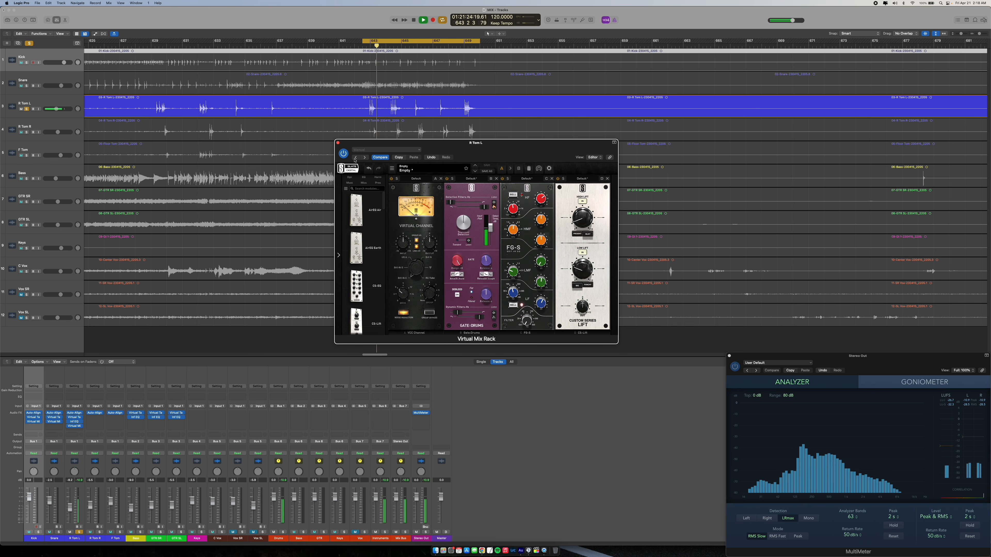
{"action": "key", "text": "space"}
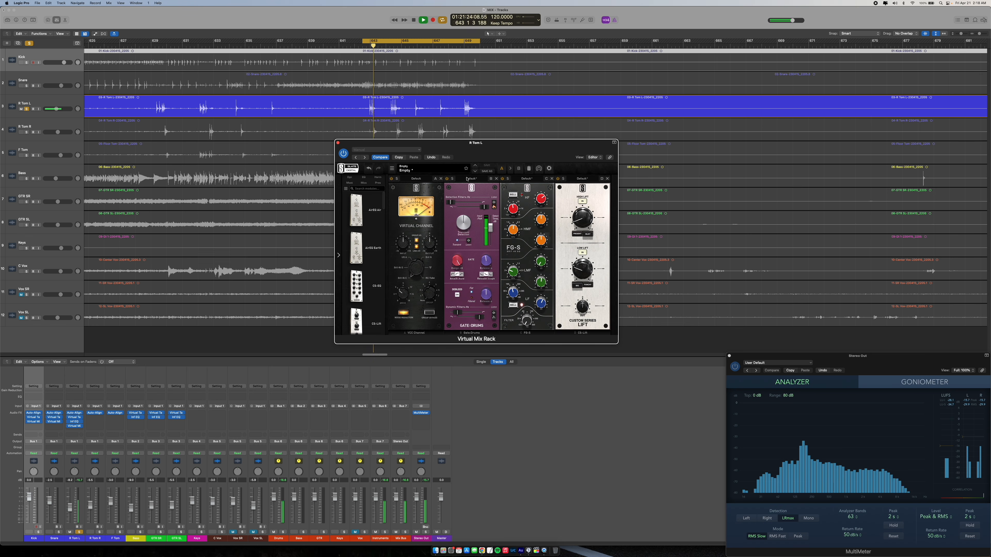
- Close the R Tom L rack, replay the loop, and remove the Inf EQ insert from R Tom L
{"action": "left_click", "coordinate": [337, 143]}
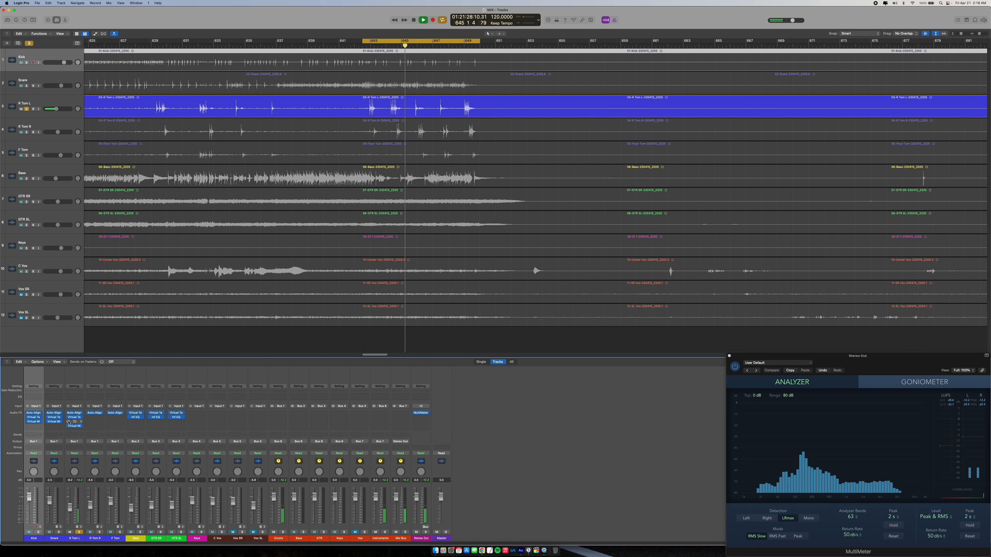
{"action": "key", "text": "space"}
{"action": "key", "text": "space"}
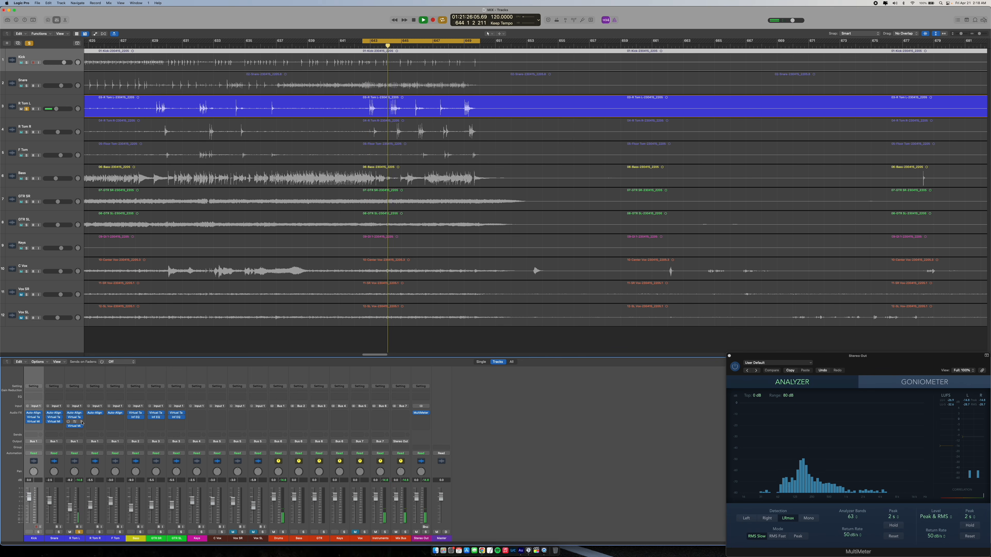
{"action": "left_click", "coordinate": [81, 422]}
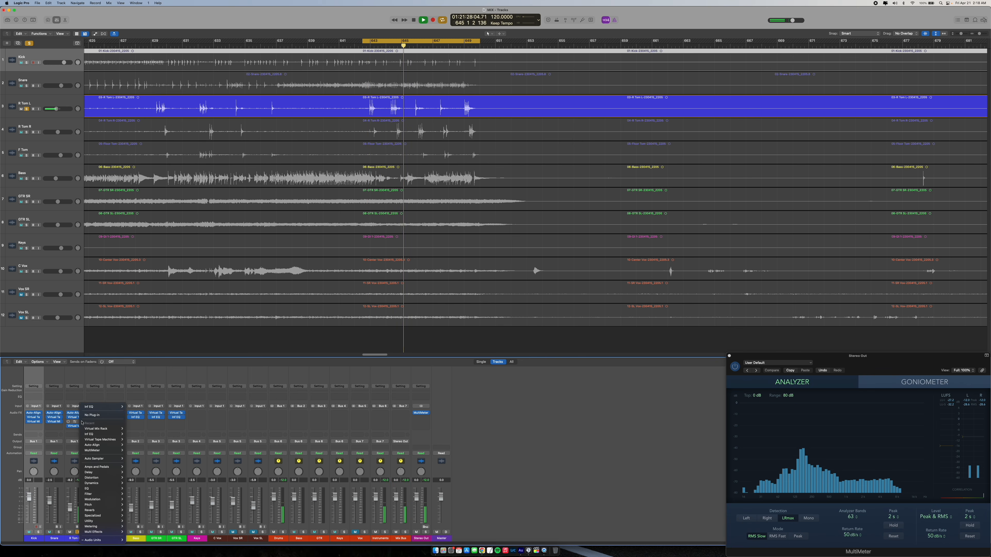
{"action": "left_click", "coordinate": [75, 427]}
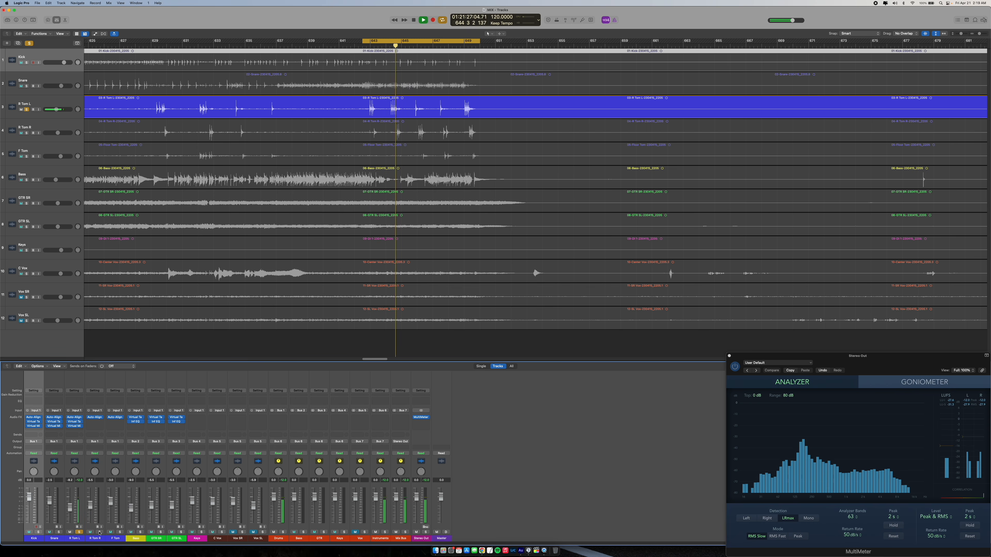
- Solo R Tom R instead of R Tom L and copy R Tom L's Virtual Tape Machines and Virtual Mix Rack onto it
{"action": "left_click", "coordinate": [100, 532]}
{"action": "left_click", "coordinate": [79, 532]}
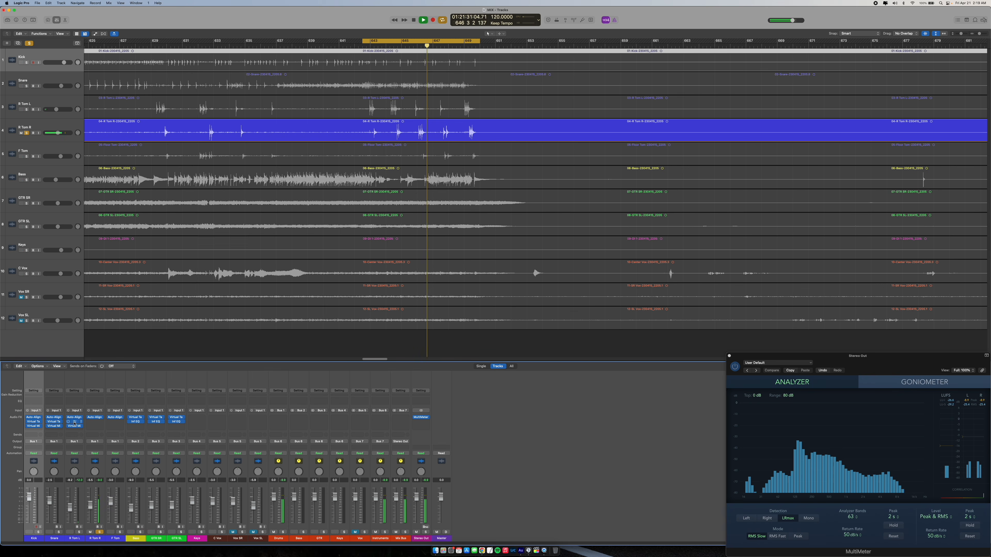
{"action": "left_click", "coordinate": [94, 422]}
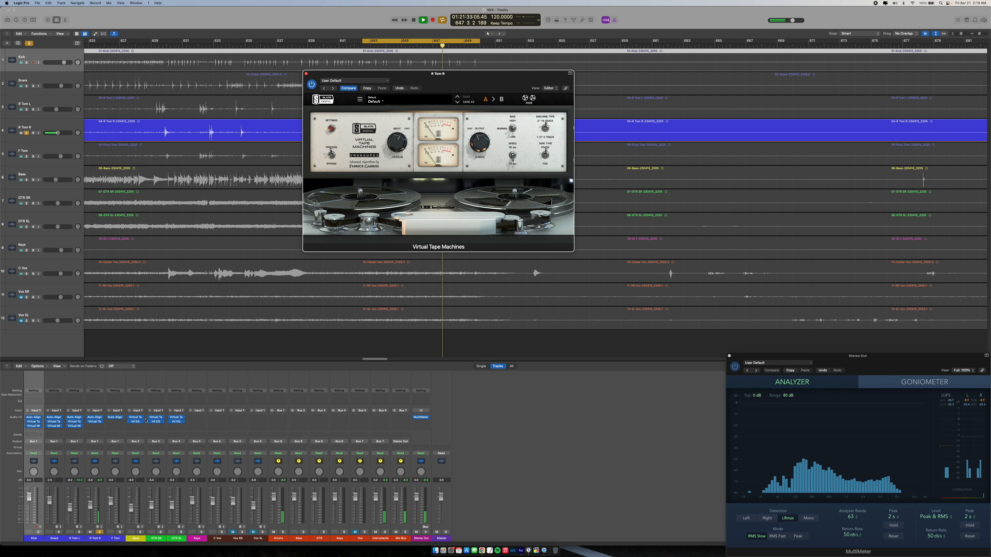
{"action": "left_click", "coordinate": [306, 73]}
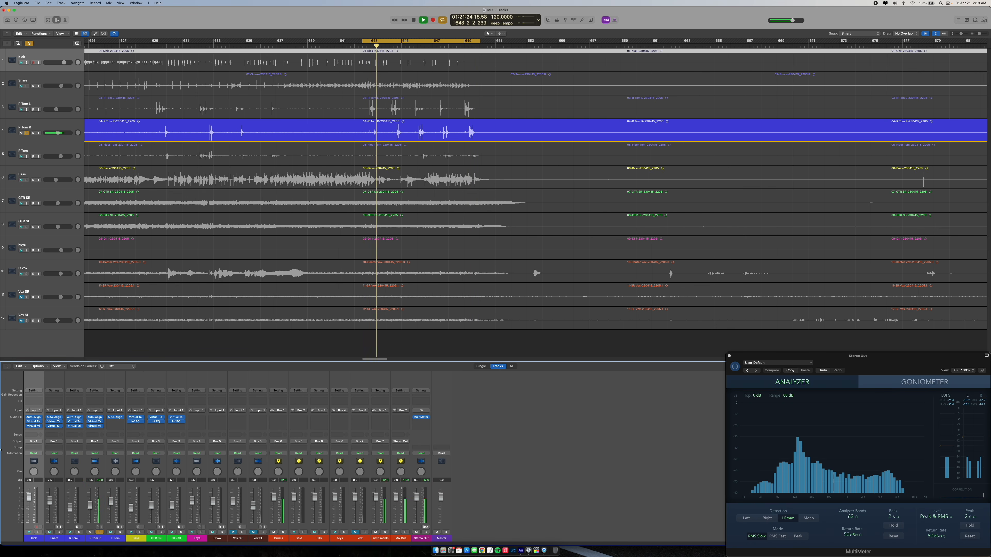
- Split the R Tom R region just before the looped tom hits and trim the second part's start to the first hit
{"action": "left_click", "coordinate": [344, 47]}
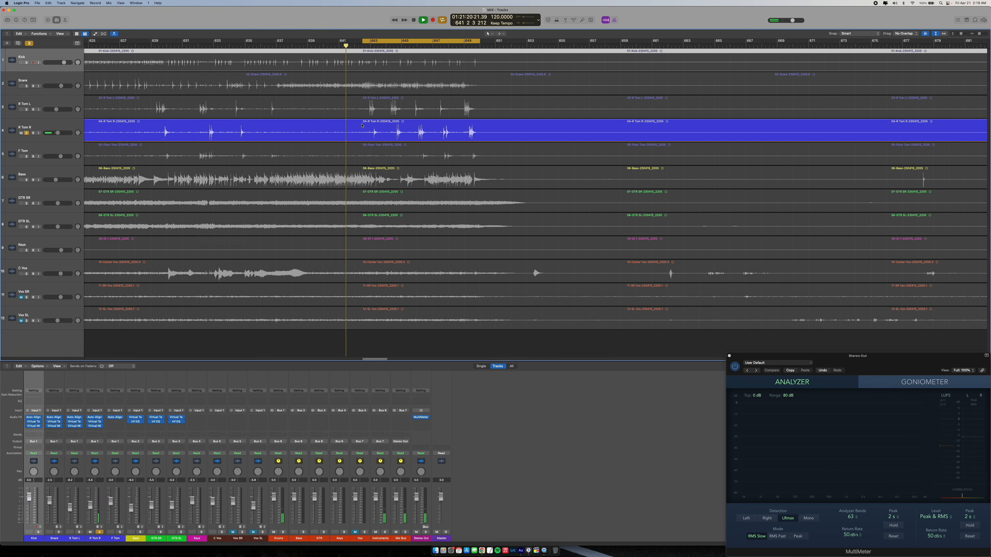
{"action": "left_click", "coordinate": [361, 132]}
{"action": "key", "text": "super+t"}
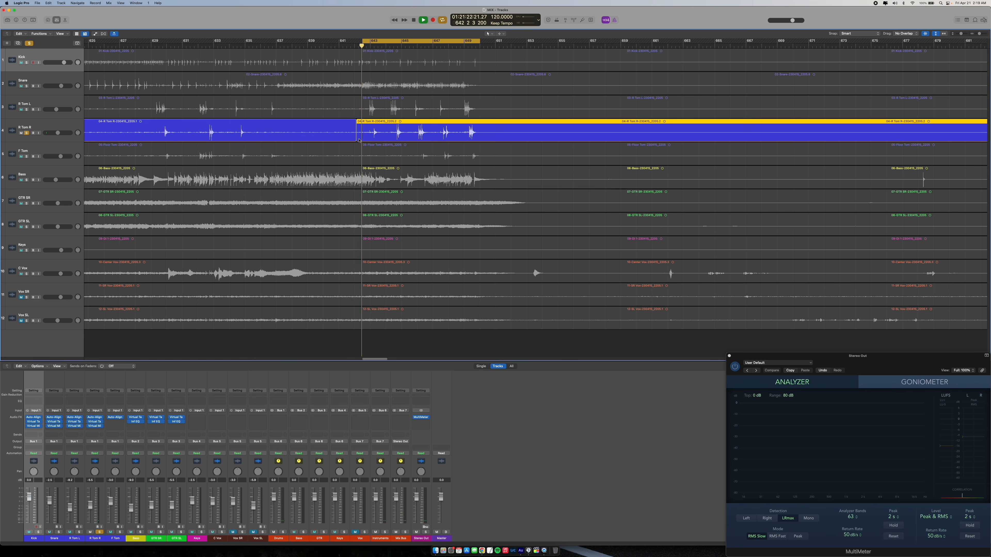
{"action": "left_click_drag", "start_coordinate": [358, 137], "coordinate": [375, 137]}
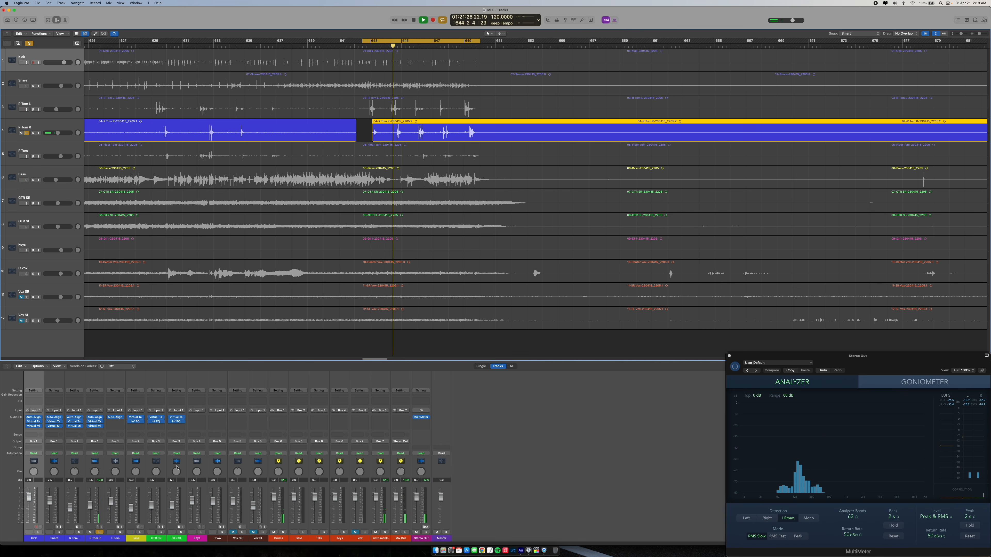
- Tailor R Tom R's Virtual Mix Rack by adjusting the Gate-Drums slider, the FG-S LF gain, and the Low Lift and High Lift knobs
{"action": "left_click", "coordinate": [95, 426]}
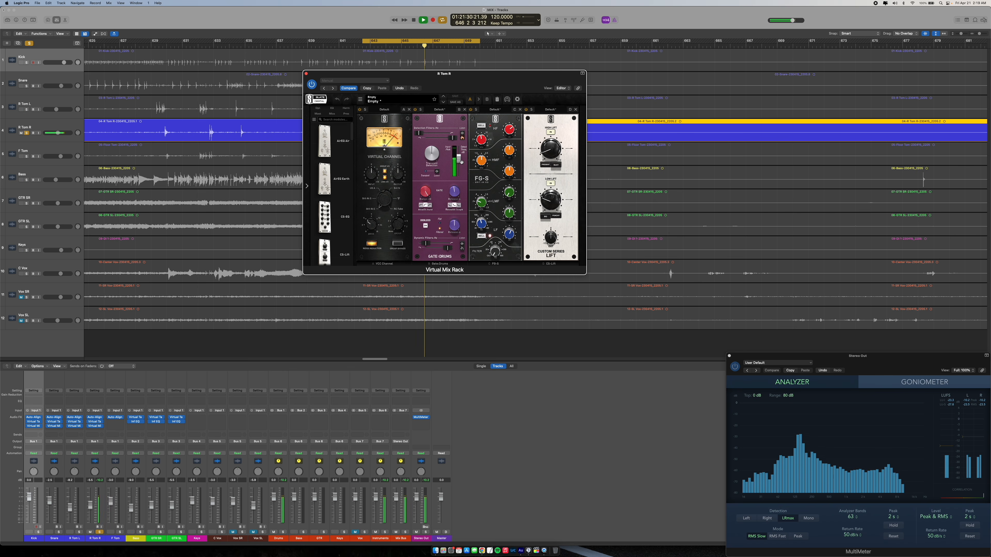
{"action": "left_click_drag", "start_coordinate": [460, 161], "coordinate": [460, 159]}
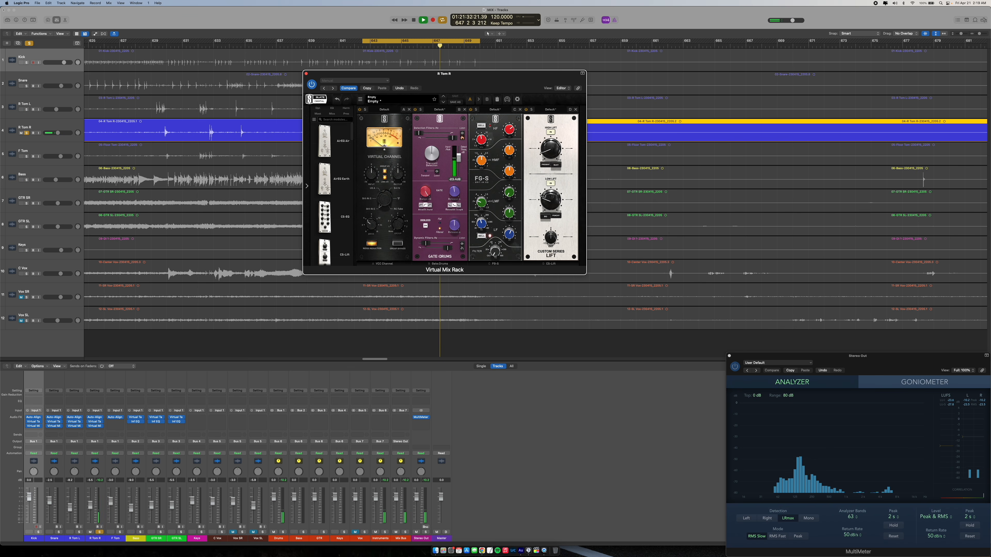
{"action": "left_click_drag", "start_coordinate": [508, 234], "coordinate": [507, 236]}
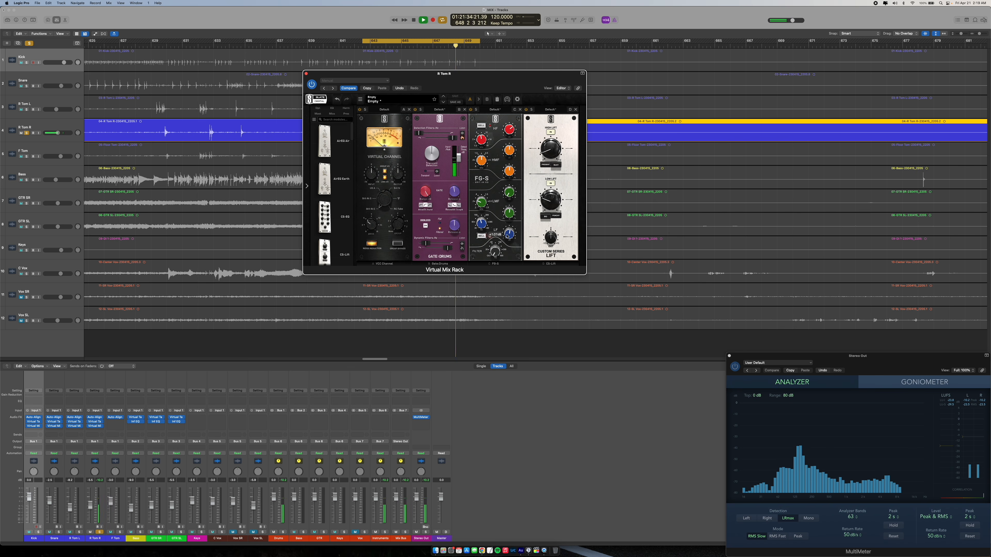
{"action": "left_click_drag", "start_coordinate": [546, 206], "coordinate": [546, 209]}
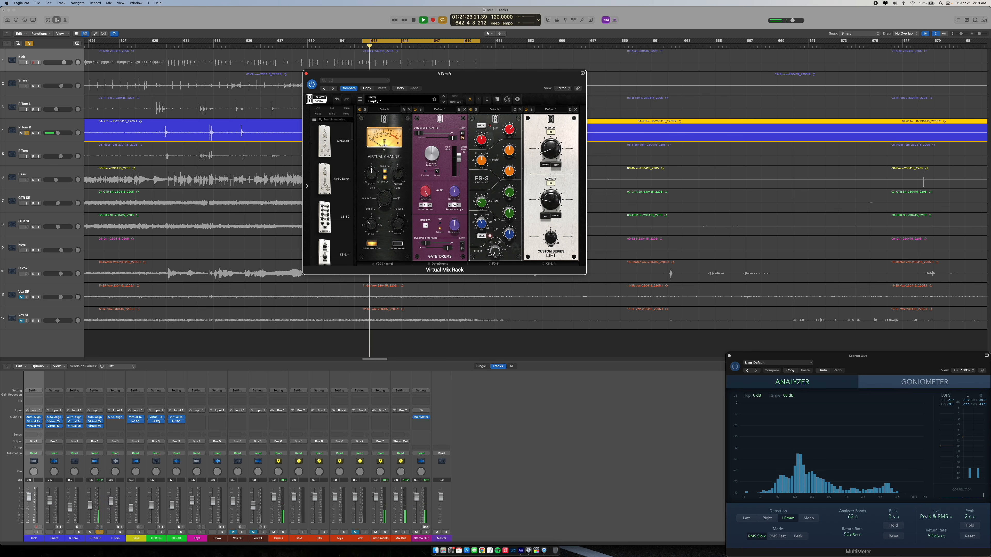
{"action": "left_click", "coordinate": [306, 74]}
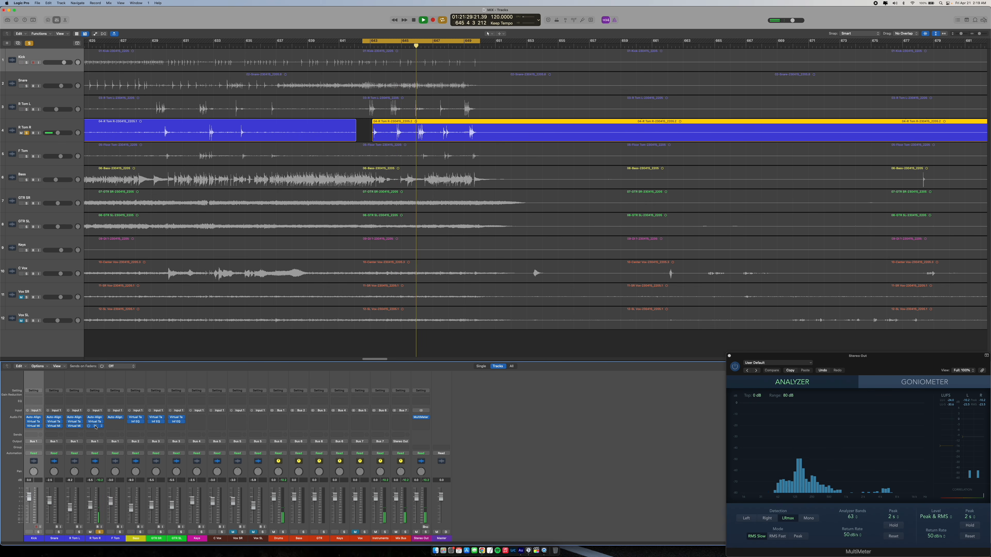
{"action": "left_click_drag", "start_coordinate": [551, 162], "coordinate": [551, 135]}
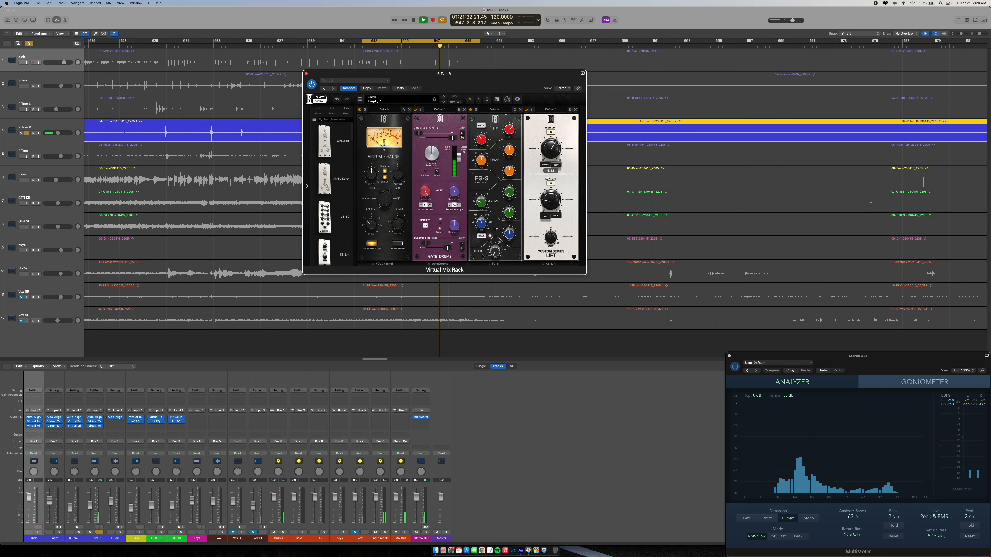
- Solo R Tom L together with R Tom R and adjust the High Lift knob in R Tom L's Virtual Mix Rack
{"action": "left_click", "coordinate": [80, 532]}
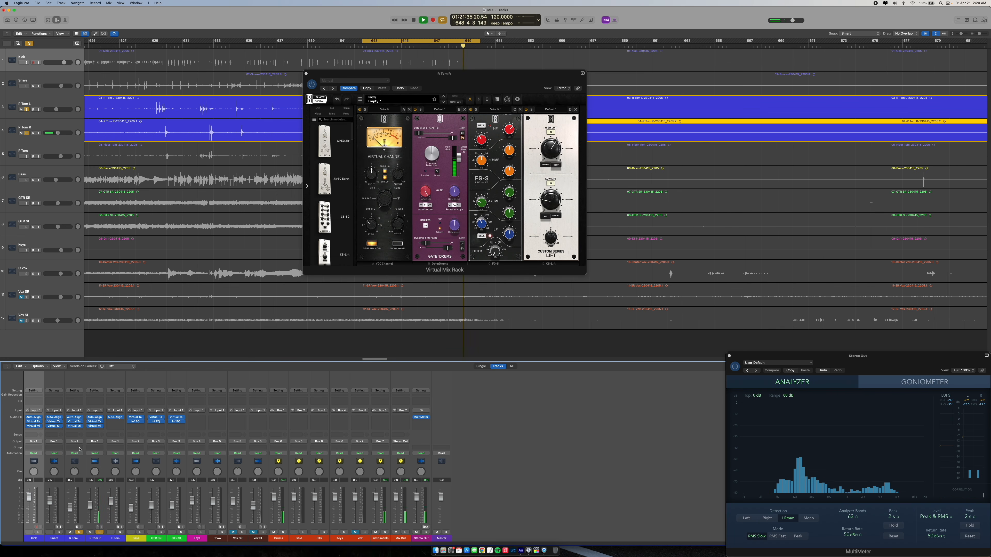
{"action": "left_click", "coordinate": [74, 426]}
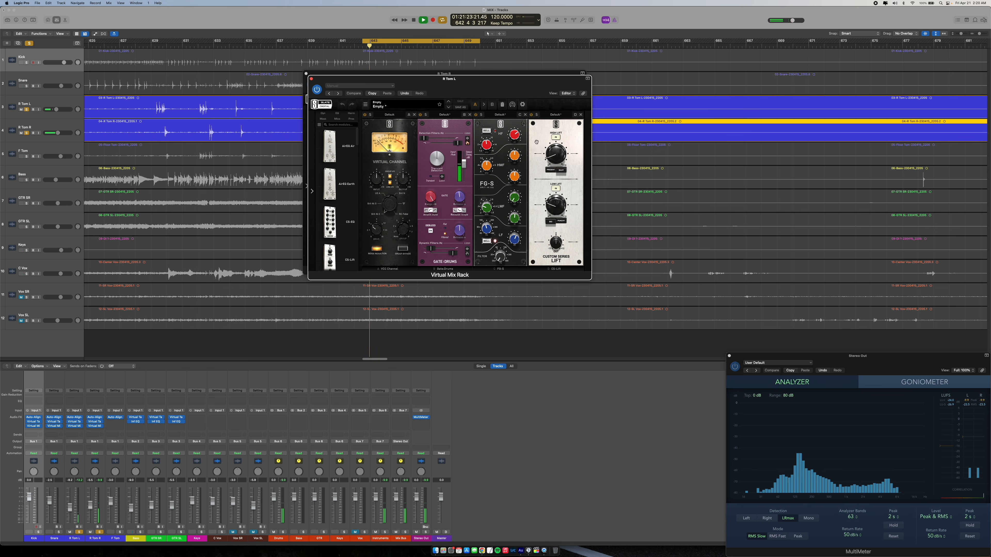
{"action": "left_click_drag", "start_coordinate": [552, 160], "coordinate": [552, 145]}
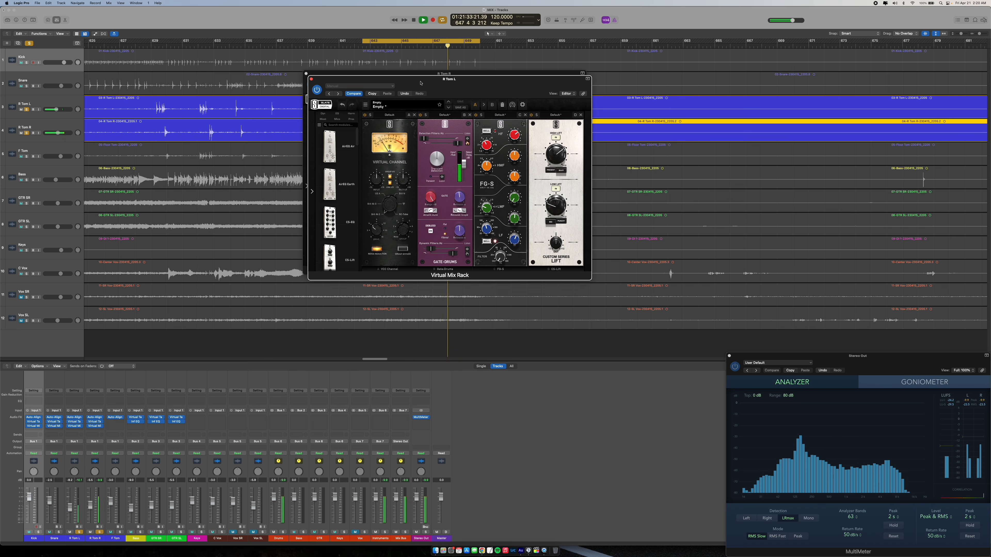
- Close both tom racks and play the two soloed toms from about bar 631, near the earlier hits
{"action": "left_click_drag", "start_coordinate": [420, 83], "coordinate": [417, 148]}
{"action": "left_click", "coordinate": [369, 114]}
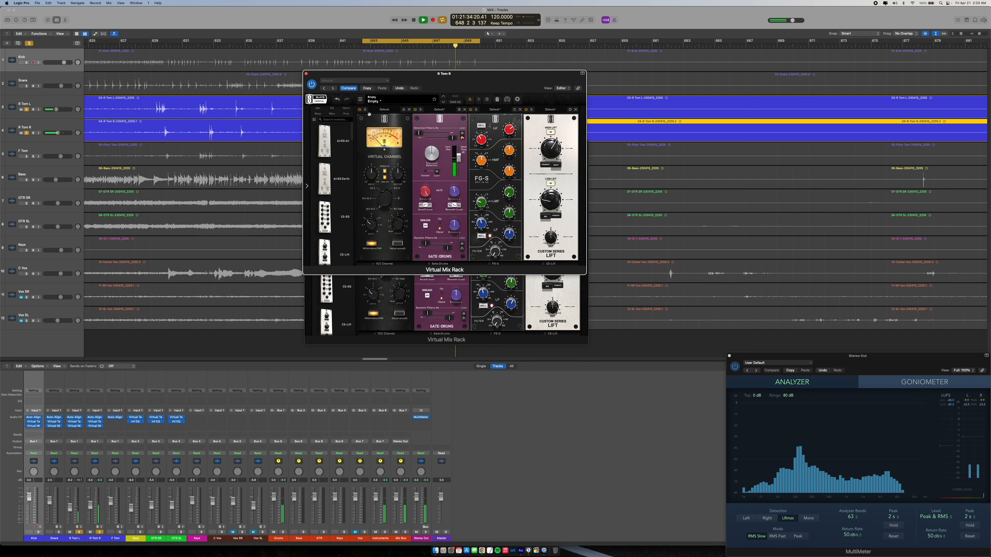
{"action": "left_click", "coordinate": [306, 73]}
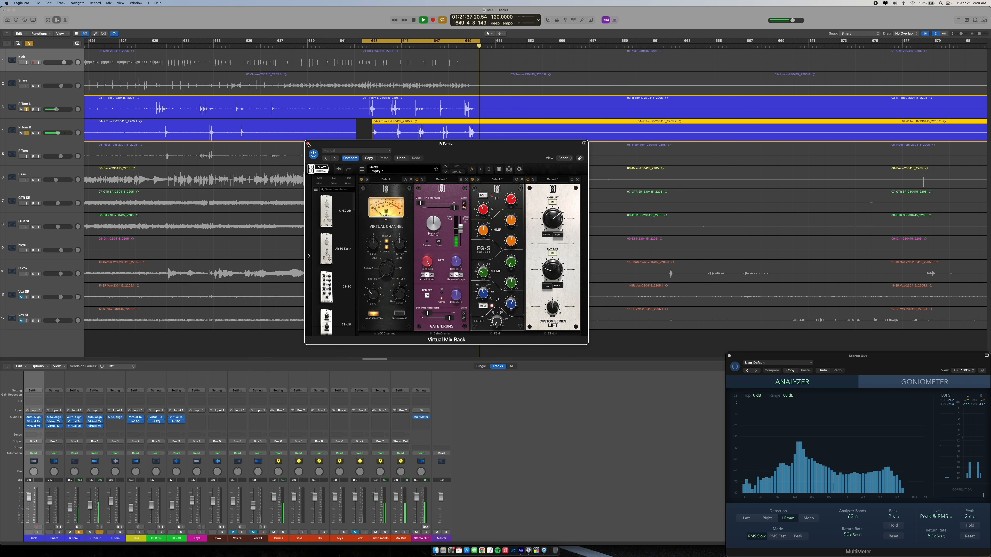
{"action": "left_click", "coordinate": [308, 144]}
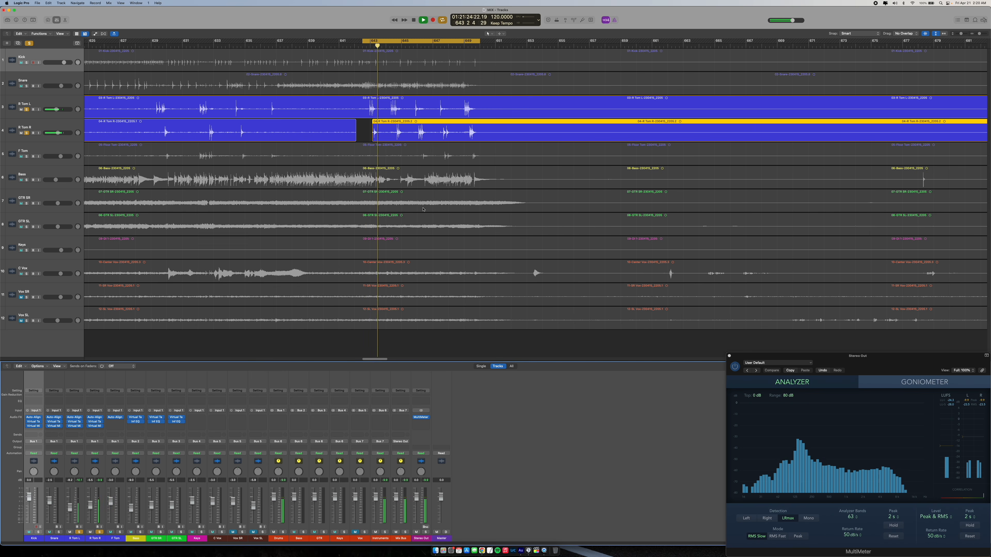
{"action": "left_click", "coordinate": [195, 46]}
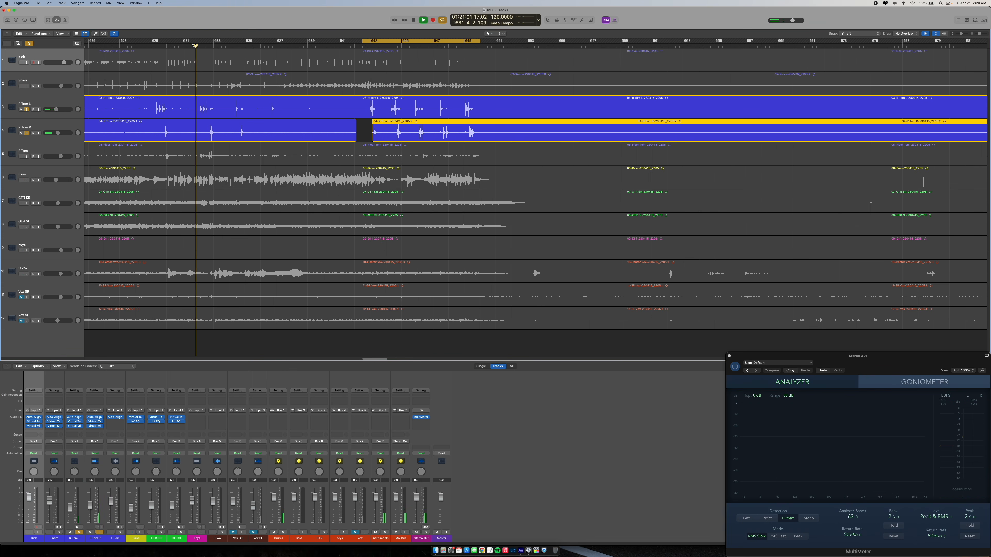
- Move the playback loop to the earlier tom fill and narrow it to about bars 476 to 480
{"action": "left_click_drag", "start_coordinate": [979, 35], "coordinate": [967, 39]}
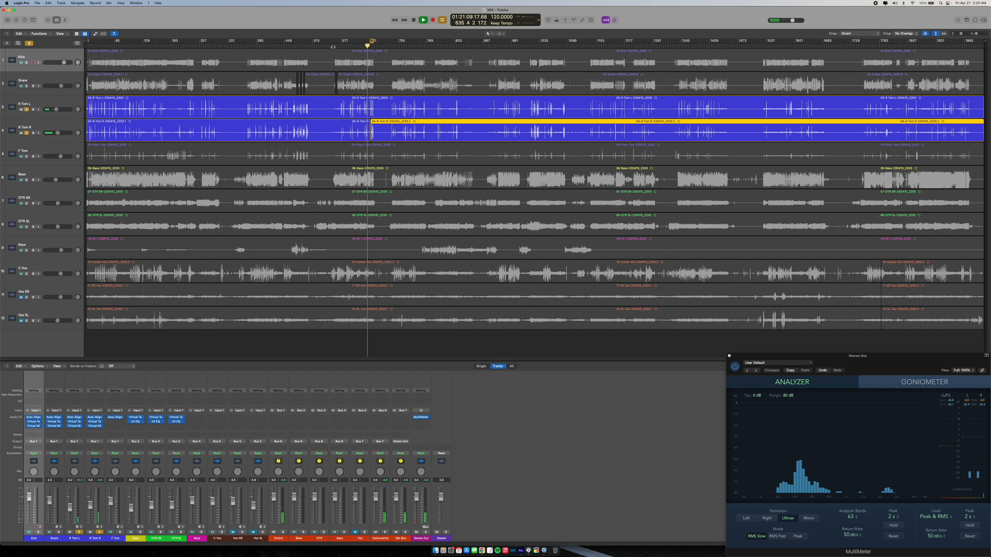
{"action": "left_click_drag", "start_coordinate": [295, 43], "coordinate": [309, 41]}
{"action": "left_click_drag", "start_coordinate": [977, 33], "coordinate": [987, 33]}
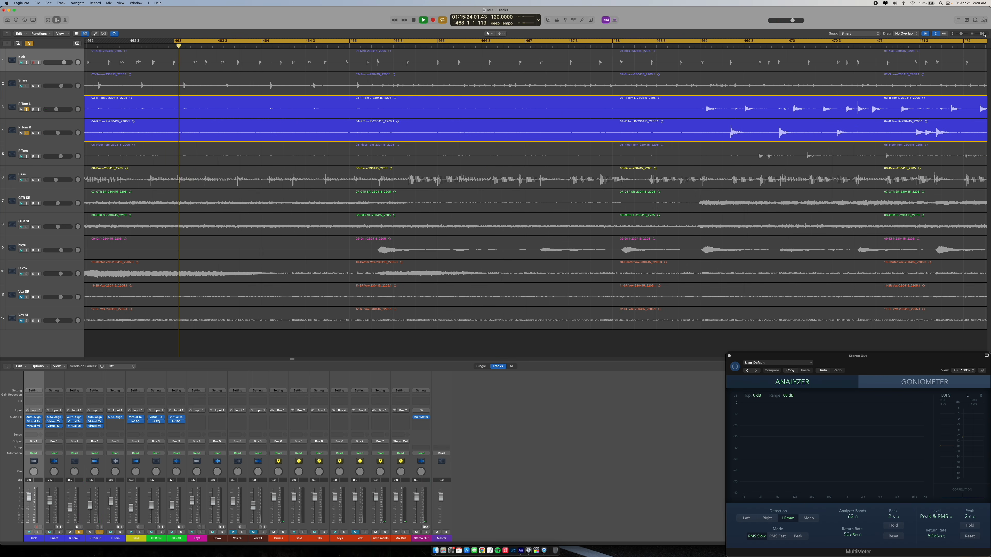
{"action": "left_click_drag", "start_coordinate": [175, 43], "coordinate": [698, 46]}
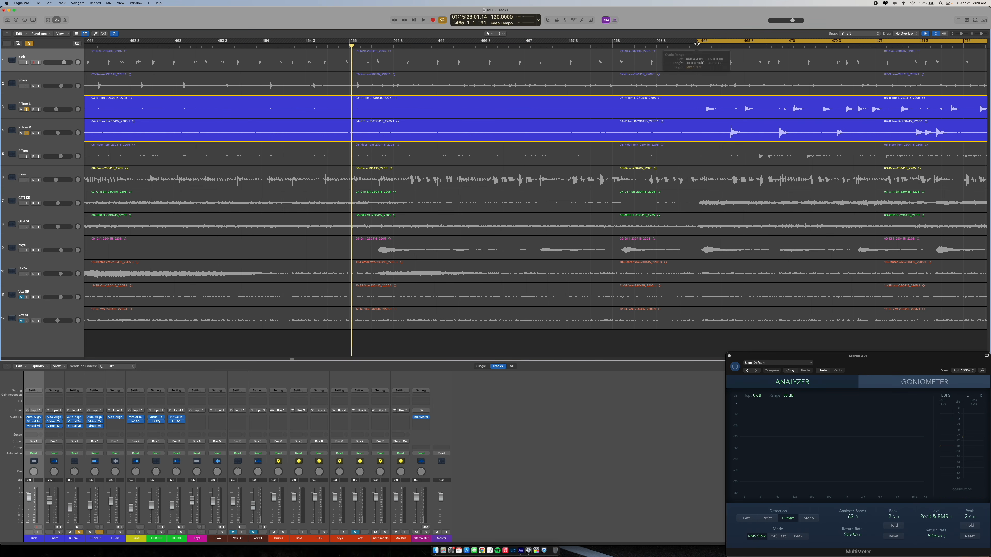
{"action": "left_click_drag", "start_coordinate": [983, 35], "coordinate": [979, 36]}
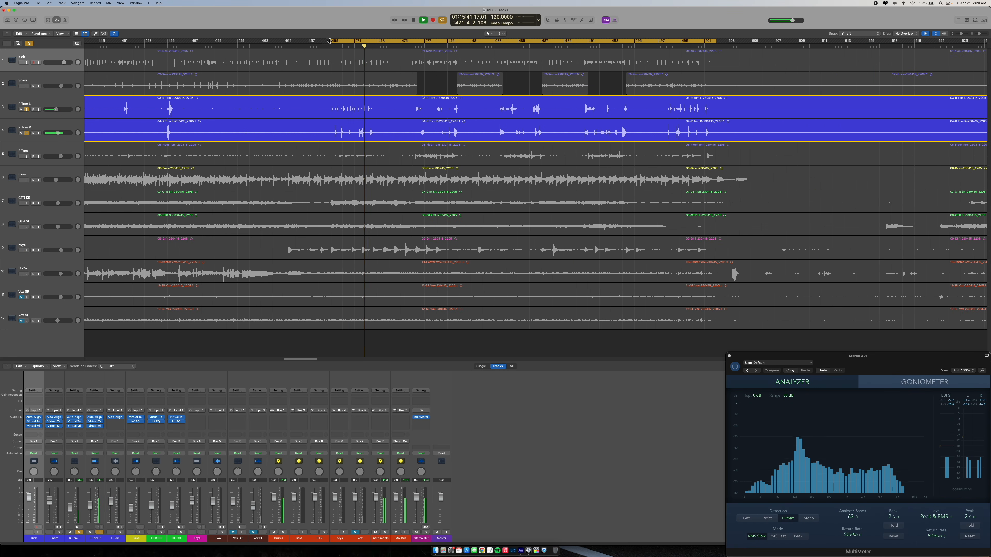
{"action": "left_click_drag", "start_coordinate": [329, 42], "coordinate": [413, 44]}
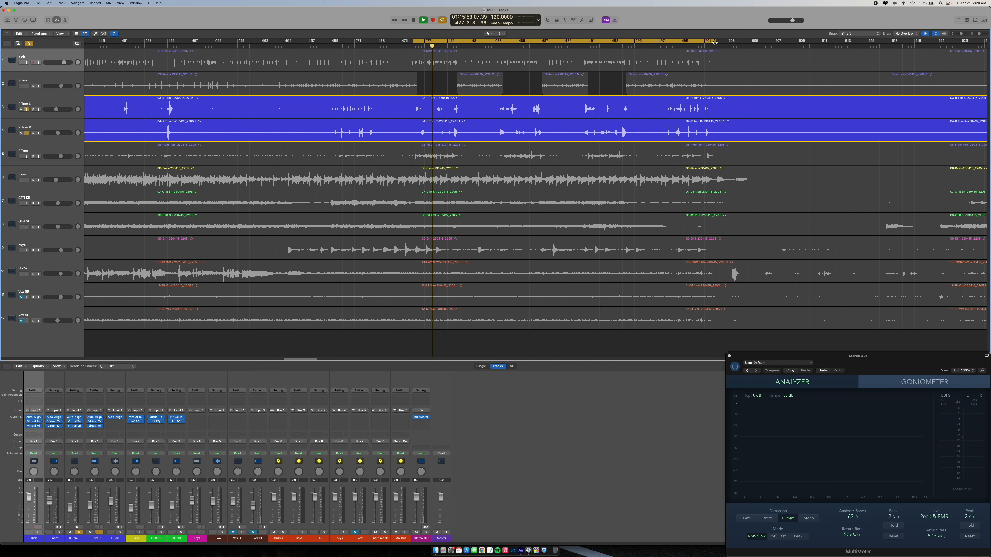
{"action": "left_click_drag", "start_coordinate": [714, 42], "coordinate": [456, 46]}
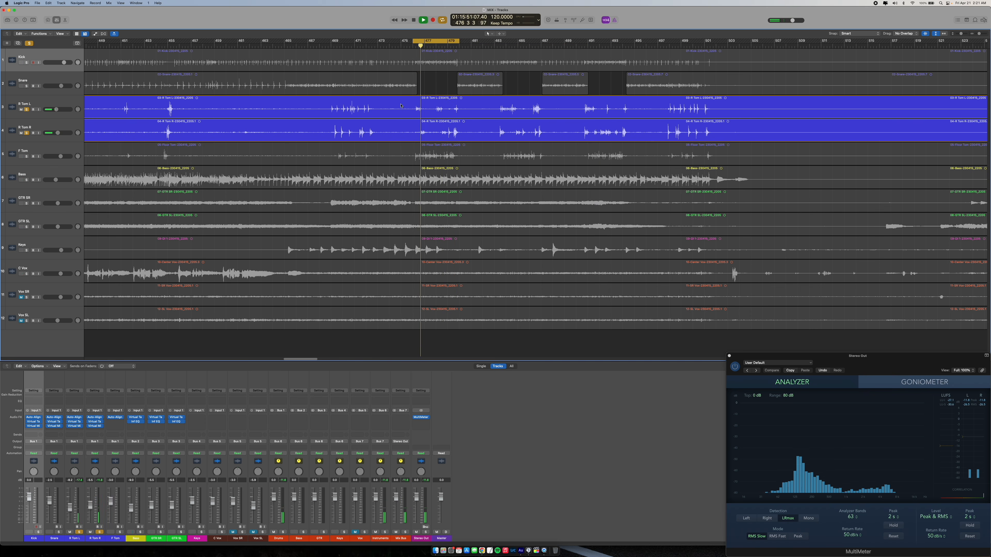
- Split the R Tom L and R Tom R regions just before the first tom hits of the looped fill
{"action": "left_click", "coordinate": [428, 108]}
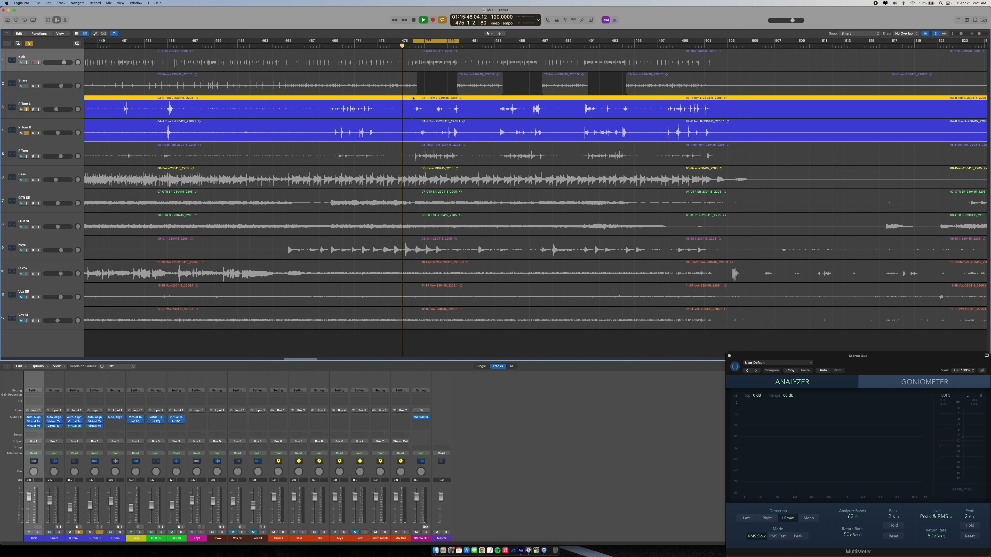
{"action": "key", "text": "super+t"}
{"action": "left_click", "coordinate": [412, 131]}
{"action": "key", "text": "super+t"}
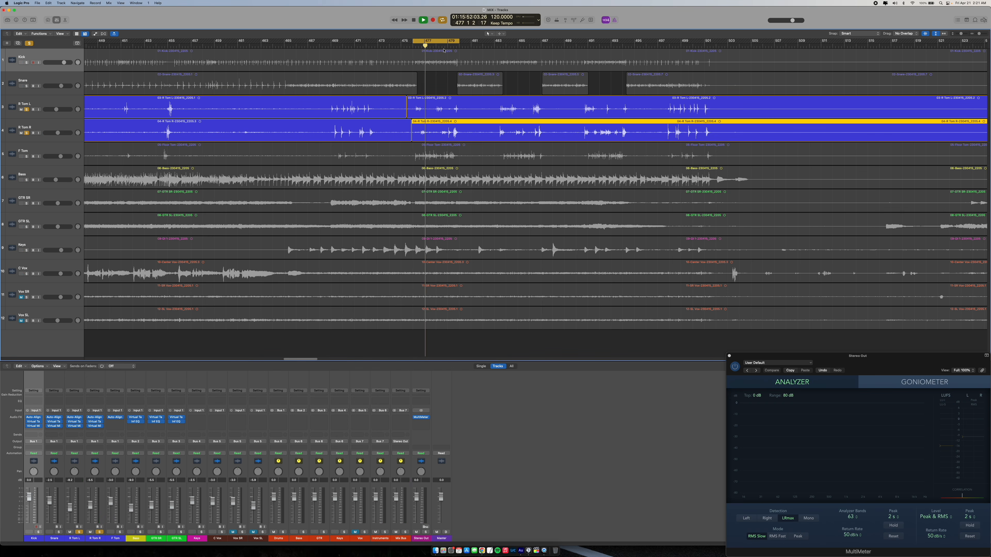
- Split R Tom L again near the end of the loop and raise the region gain of the isolated fill
{"action": "left_click", "coordinate": [447, 107]}
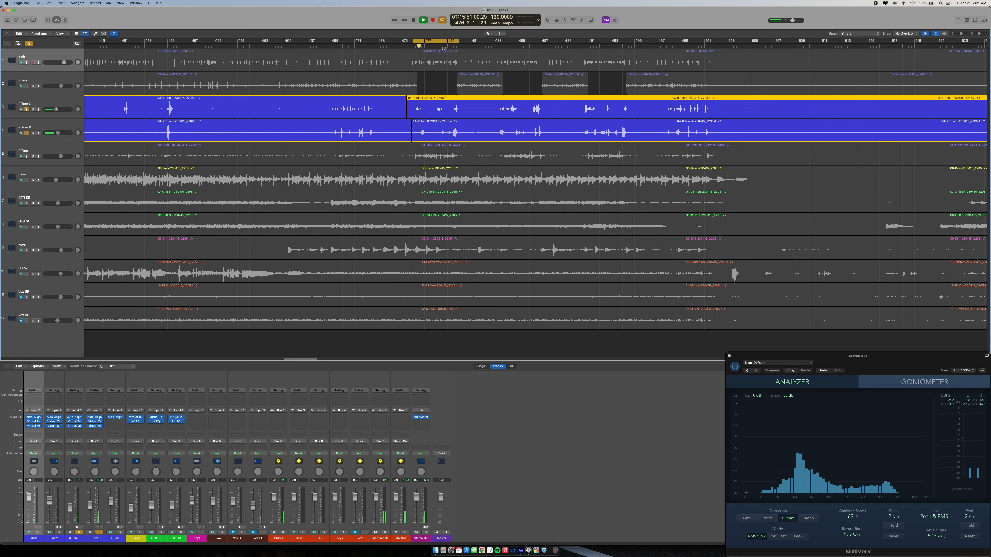
{"action": "key", "text": "super+t"}
{"action": "left_click", "coordinate": [438, 107]}
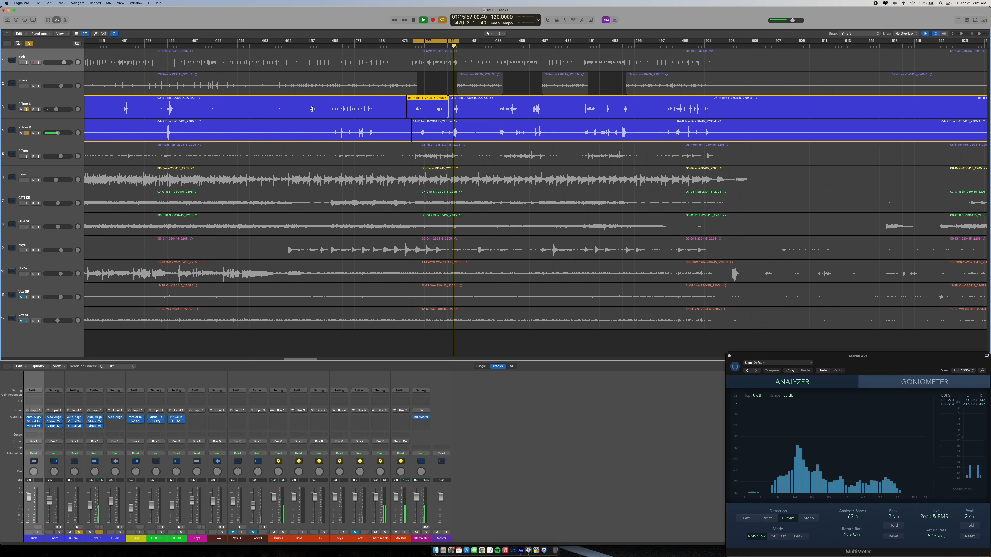
{"action": "left_click", "coordinate": [17, 21]}
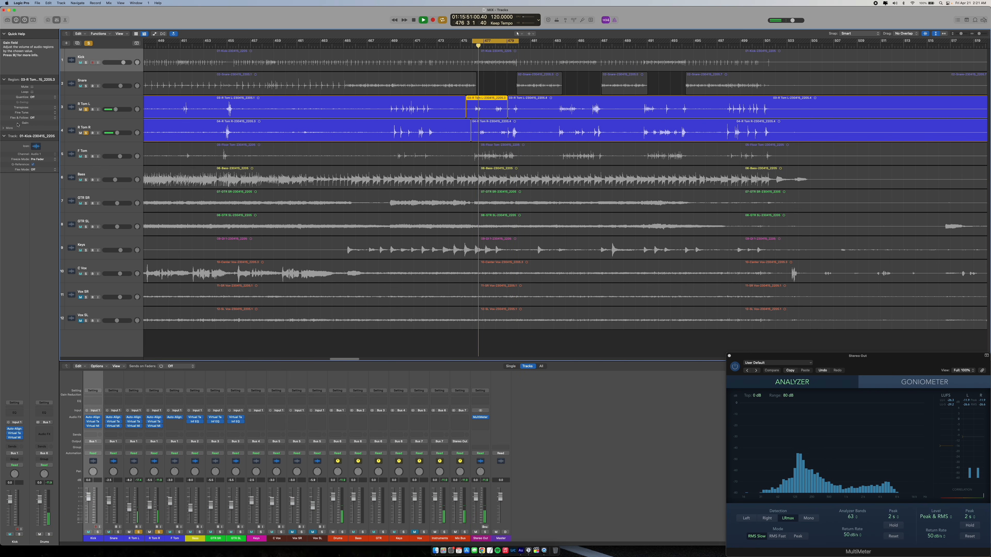
{"action": "left_click_drag", "start_coordinate": [35, 114], "coordinate": [41, 90]}
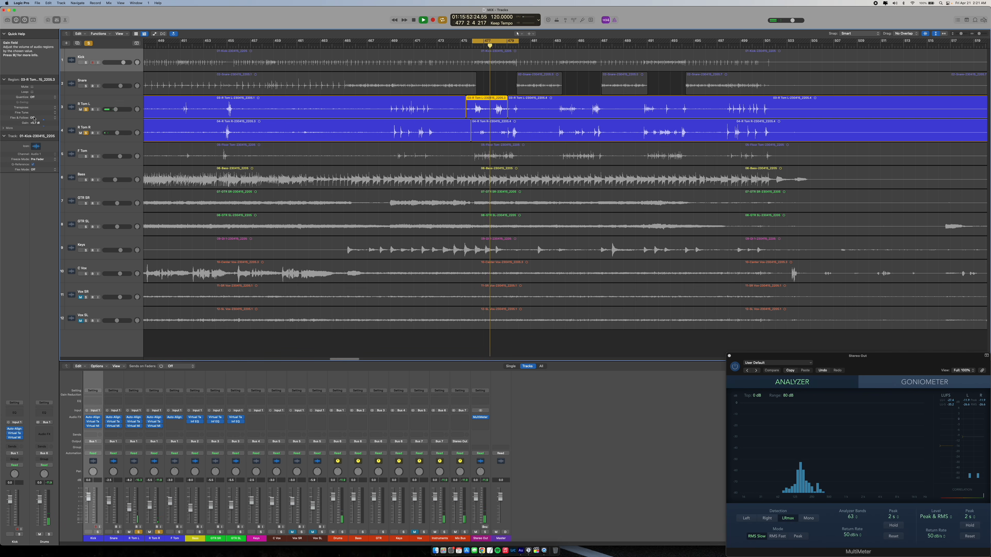
{"action": "mouse_move", "coordinate": [34, 124]}
{"action": "left_mouse_down"}
{"action": "mouse_move", "coordinate": [34, 97]}
{"action": "mouse_move", "coordinate": [35, 111]}
{"action": "left_mouse_up"}
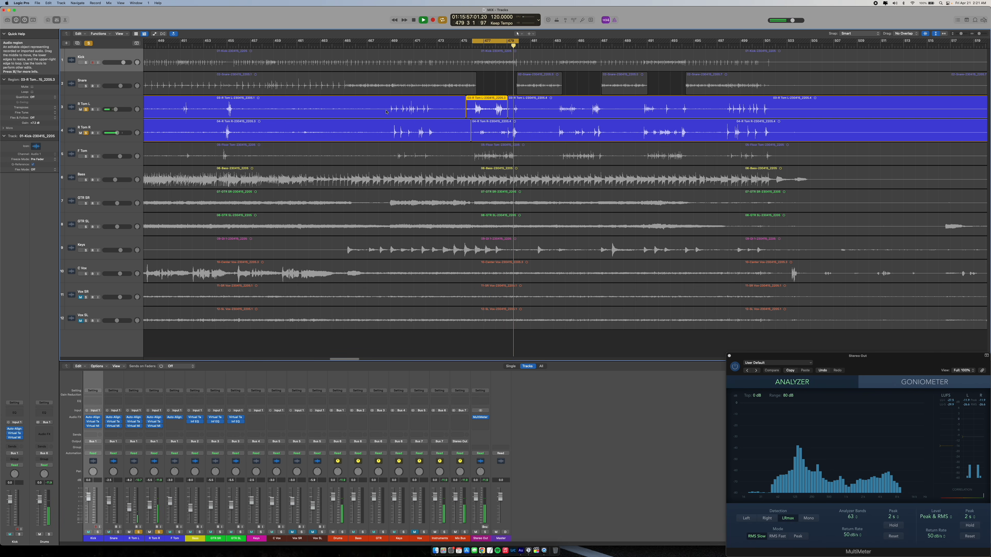
- Check the Gate-Drums settings in R Tom L's Virtual Mix Rack while the tom fill loops
{"action": "left_click", "coordinate": [493, 132]}
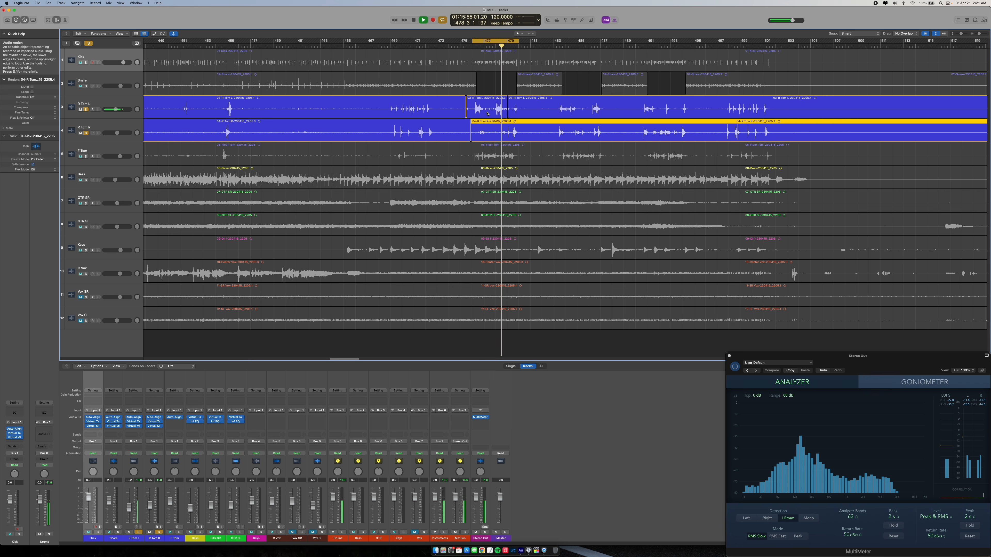
{"action": "left_click", "coordinate": [134, 425]}
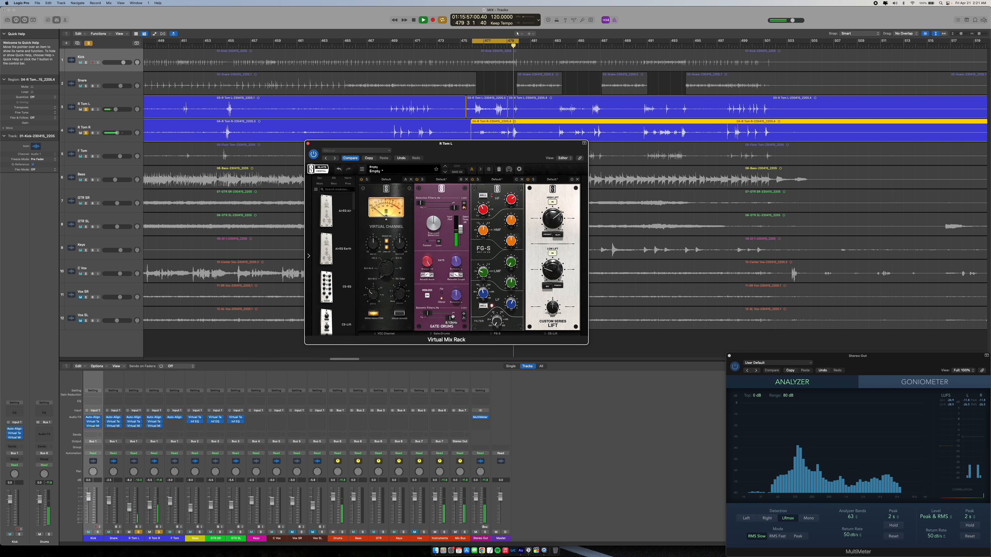
{"action": "left_click", "coordinate": [308, 144]}
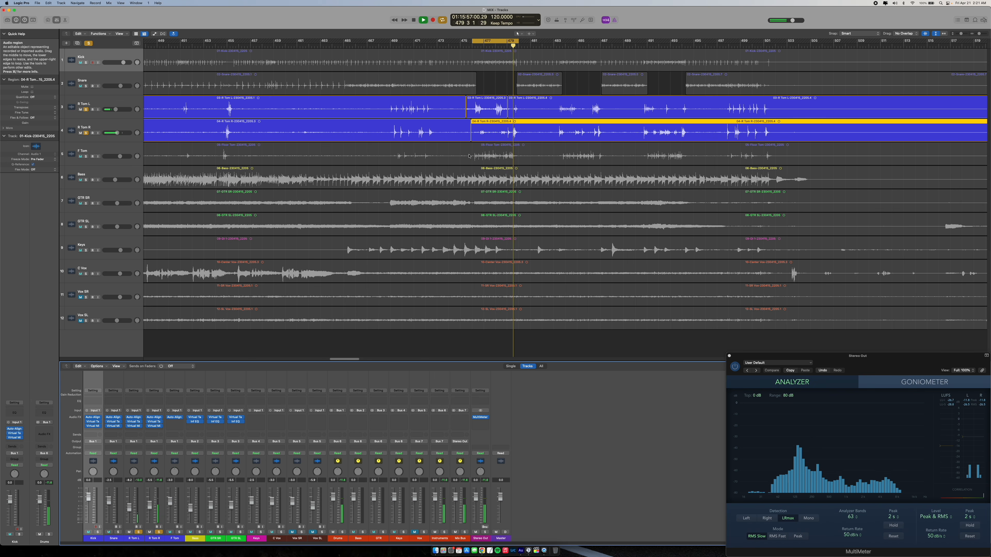
- Split R Tom R near the end of the loop and fine-tune a higher region gain for its isolated fill
{"action": "left_click", "coordinate": [471, 46]}
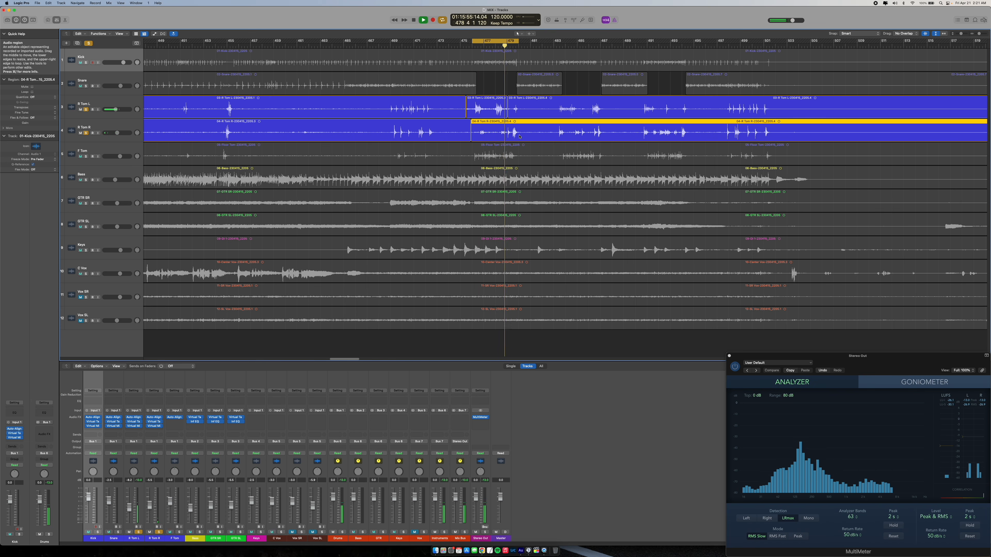
{"action": "key", "text": "super+t"}
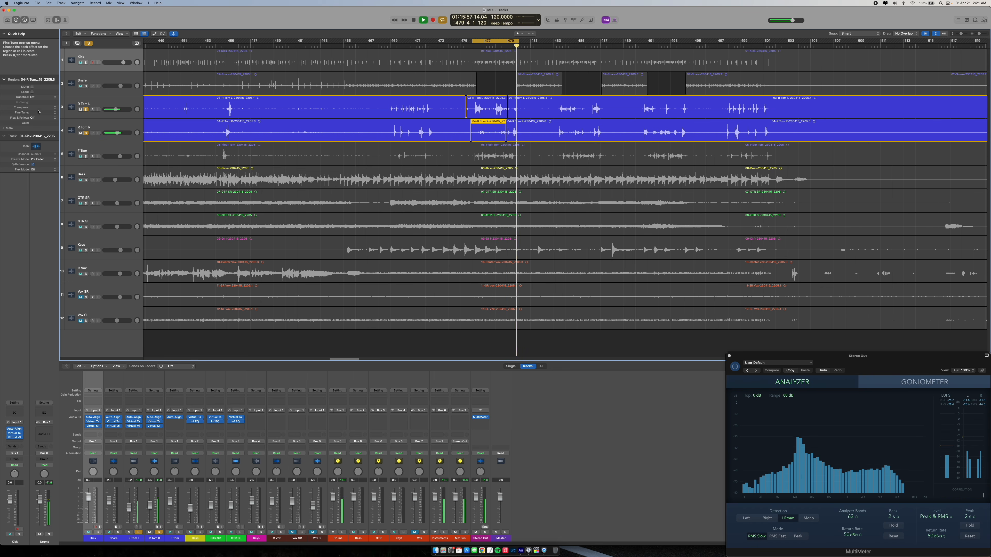
{"action": "left_click_drag", "start_coordinate": [35, 122], "coordinate": [33, 72]}
{"action": "key", "text": "space"}
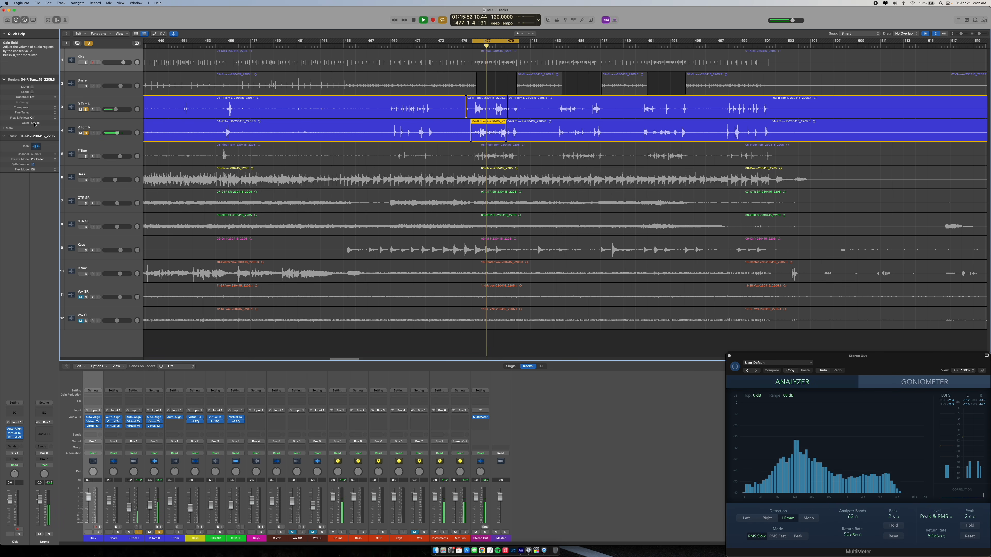
{"action": "left_click_drag", "start_coordinate": [36, 124], "coordinate": [34, 128]}
{"action": "key", "text": "space"}
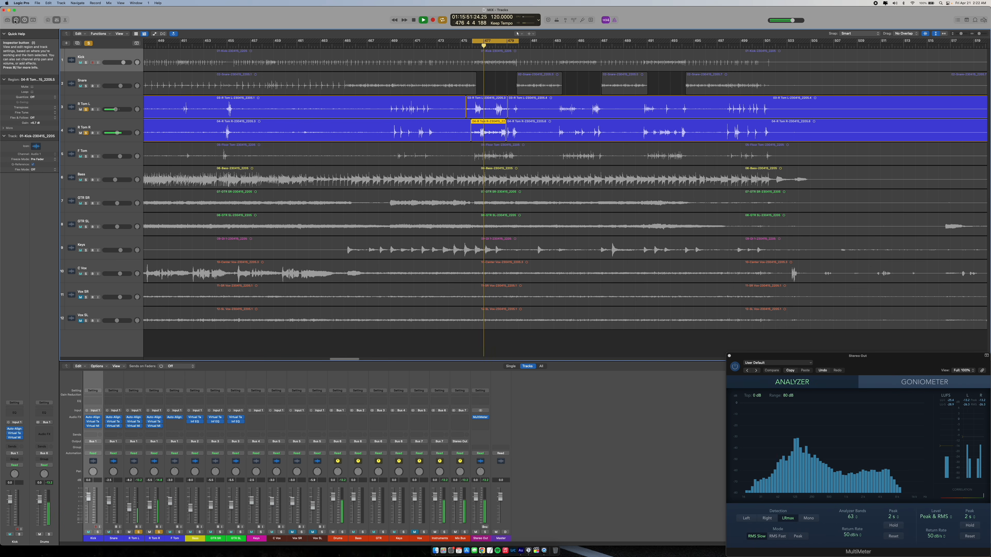
{"action": "left_click", "coordinate": [16, 21]}
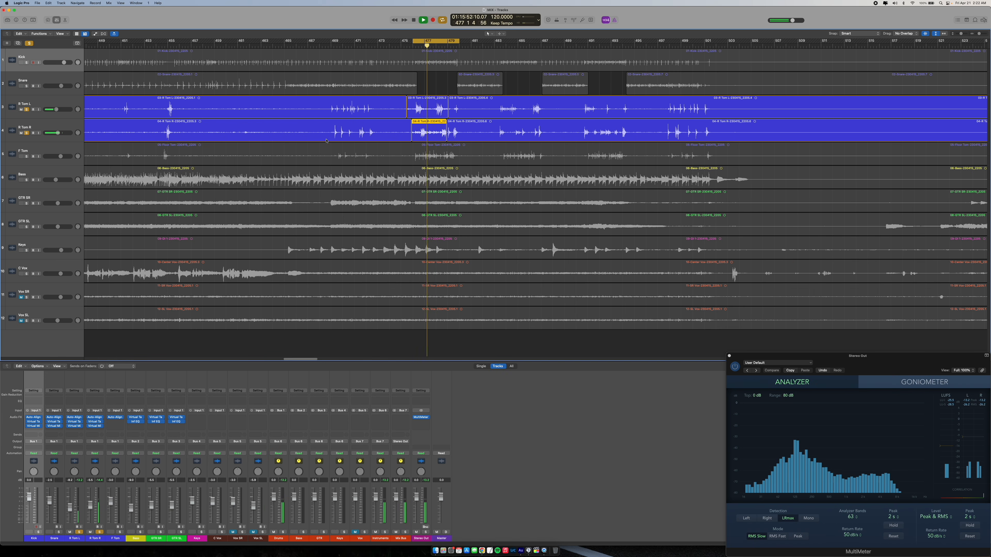
- Solo F Tom by itself, taking R Tom L and R Tom R out of solo
{"action": "left_click", "coordinate": [27, 157]}
{"action": "left_click", "coordinate": [27, 133]}
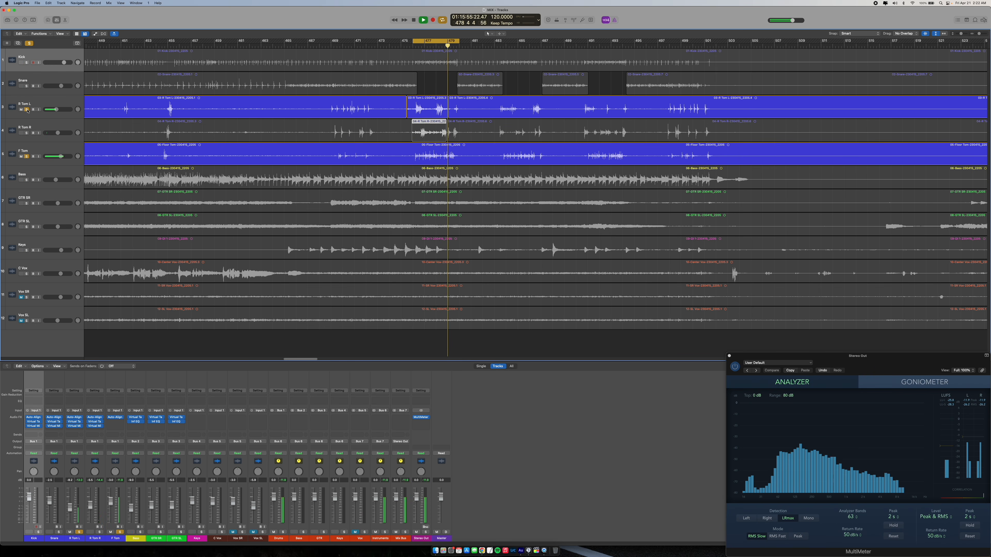
{"action": "left_click", "coordinate": [27, 110]}
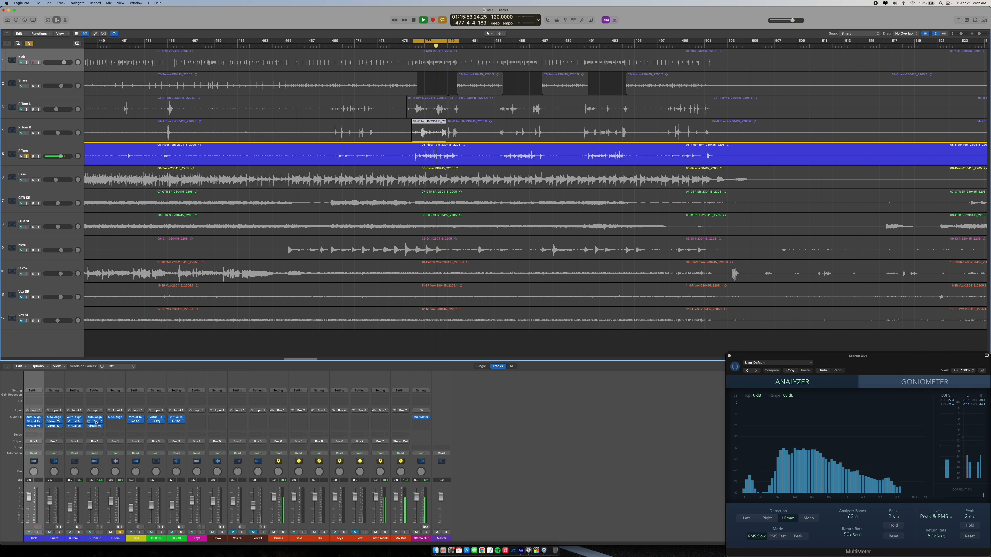
- Copy R Tom R's Virtual Tape Machines to F Tom and adjust its input knob
{"action": "left_click_drag", "start_coordinate": [96, 422], "coordinate": [115, 422]}
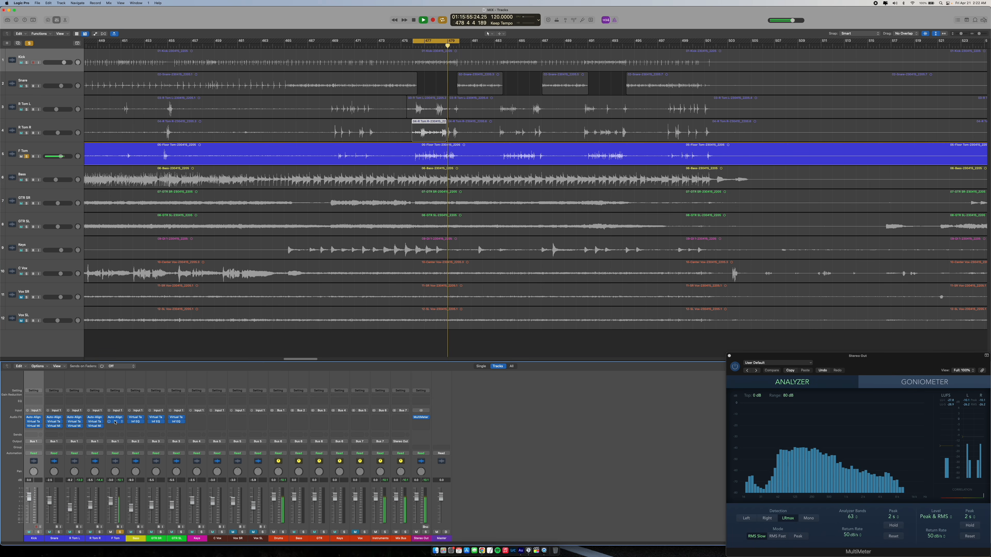
{"action": "left_click", "coordinate": [115, 422]}
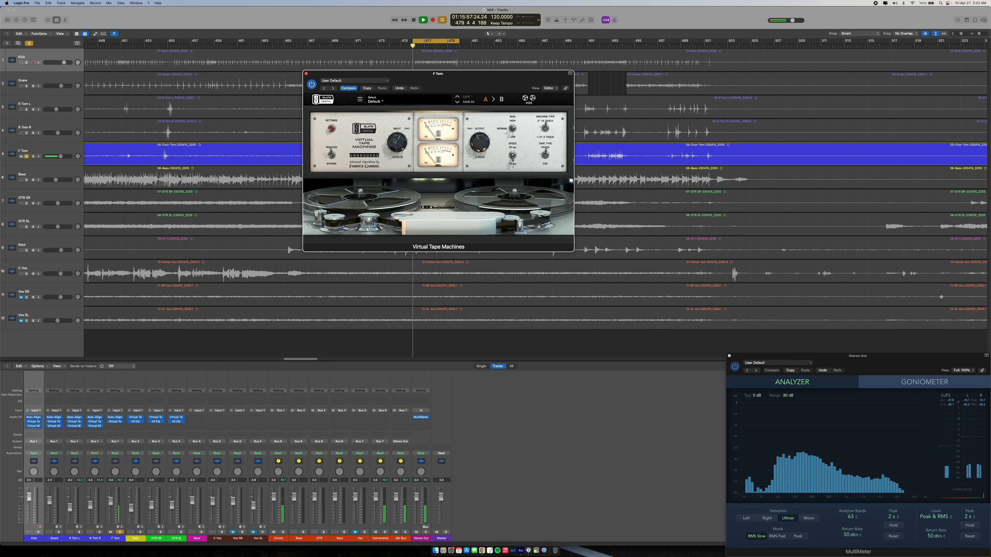
{"action": "left_click_drag", "start_coordinate": [398, 145], "coordinate": [398, 136]}
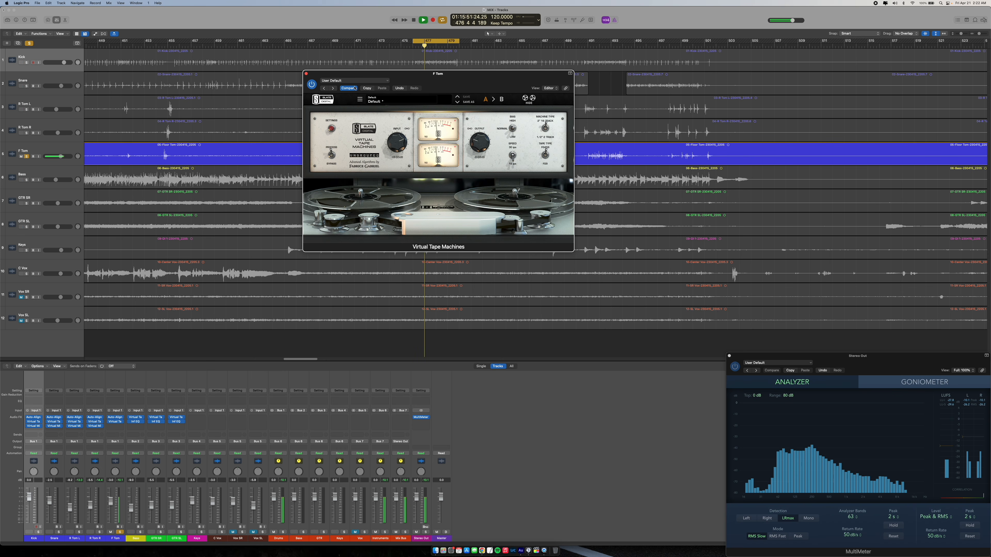
{"action": "left_click", "coordinate": [307, 73]}
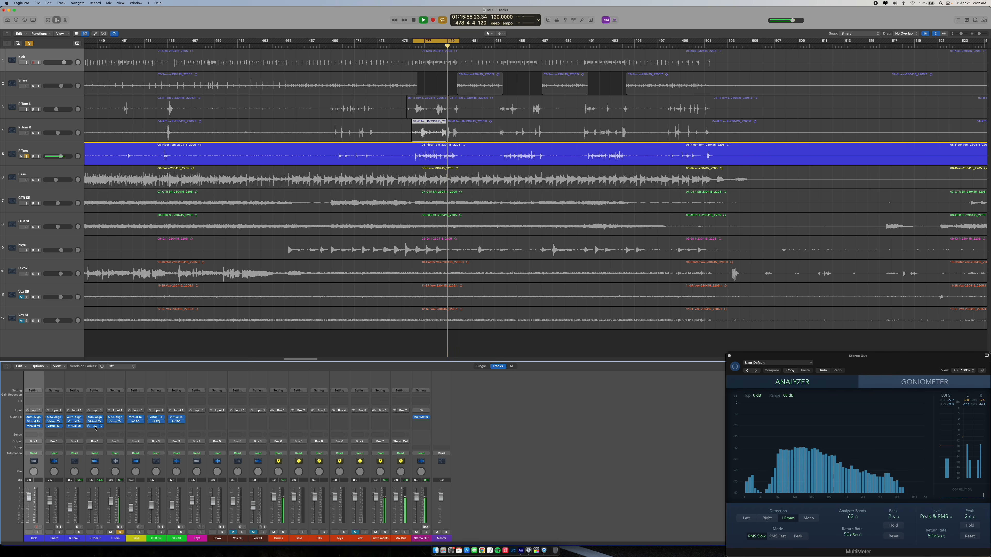
- Copy R Tom R's Virtual Mix Rack to F Tom and adjust the large silver Gate-Drums knob
{"action": "left_click", "coordinate": [115, 427]}
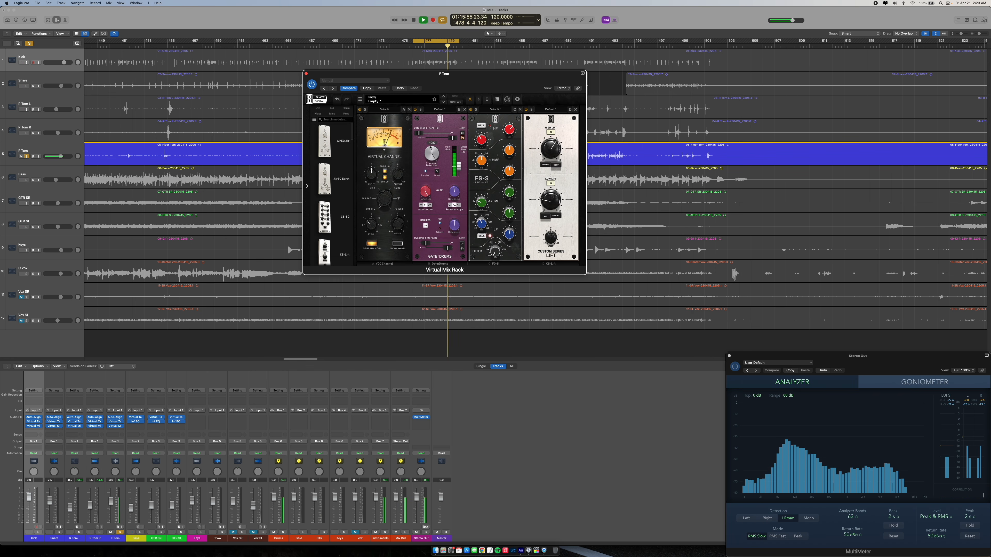
{"action": "left_click_drag", "start_coordinate": [430, 157], "coordinate": [431, 152]}
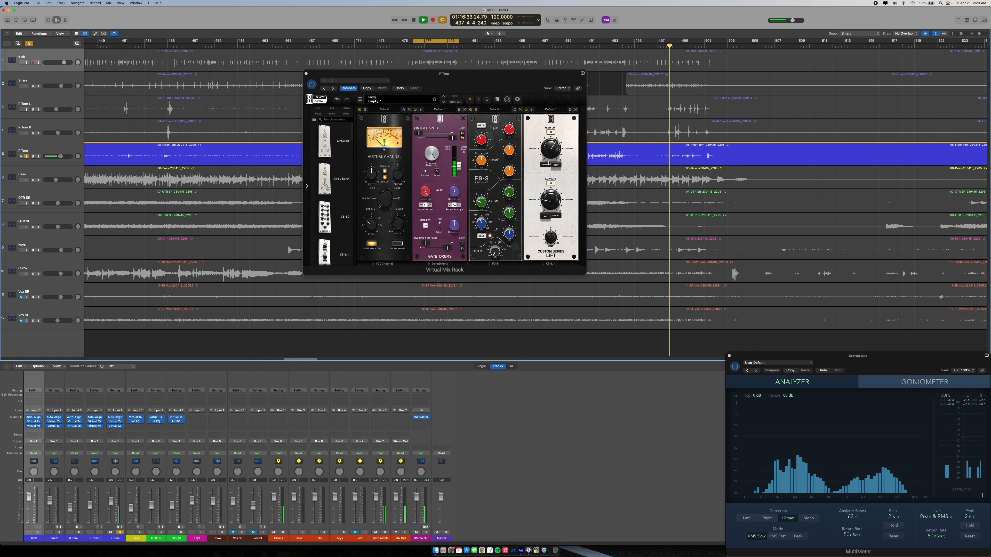
{"action": "left_click_drag", "start_coordinate": [431, 155], "coordinate": [428, 176]}
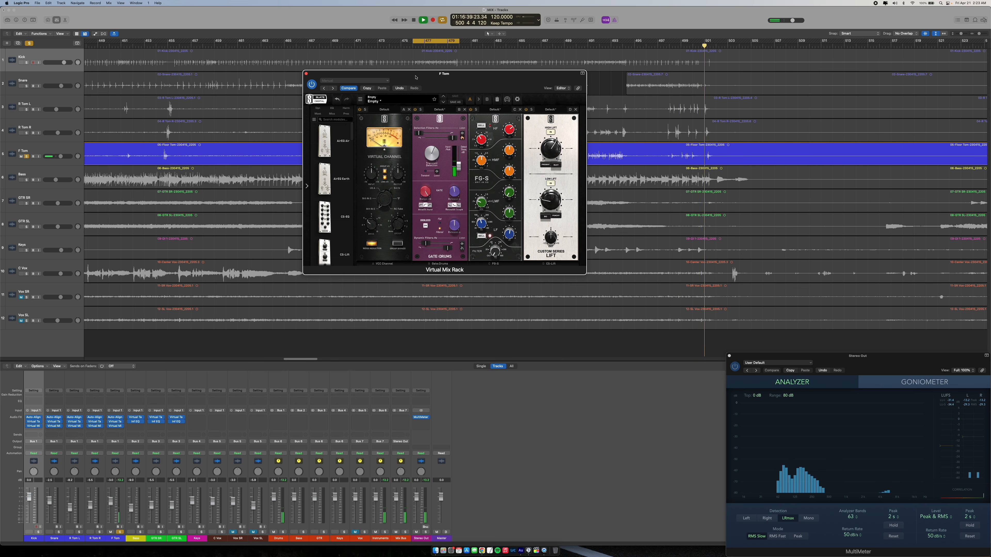
- Replay the looped fill and refine F Tom's Gate-Drums upper and lower filter sliders and red gate knob, closing the rack when done
{"action": "left_click", "coordinate": [415, 40]}
{"action": "left_click_drag", "start_coordinate": [421, 136], "coordinate": [442, 140]}
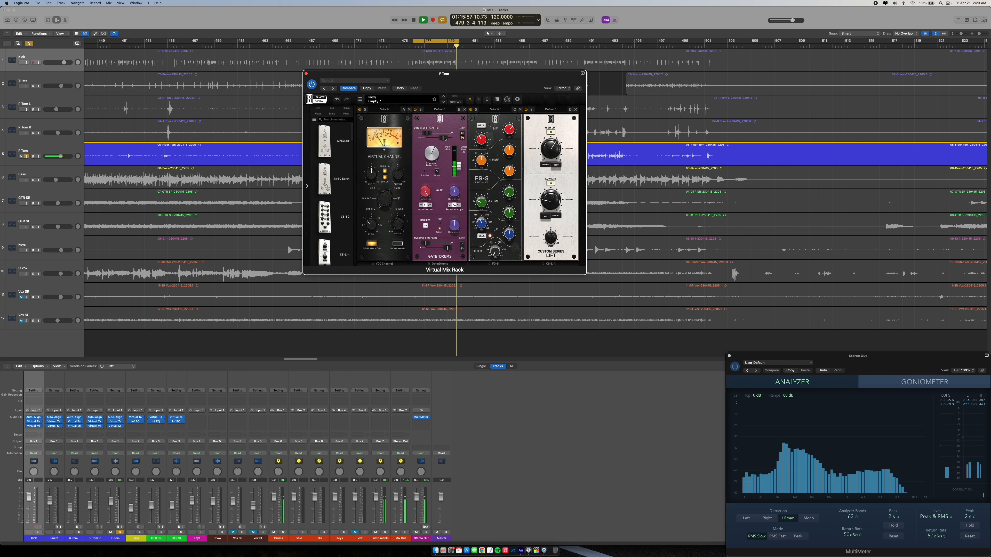
{"action": "left_click_drag", "start_coordinate": [444, 137], "coordinate": [453, 137]}
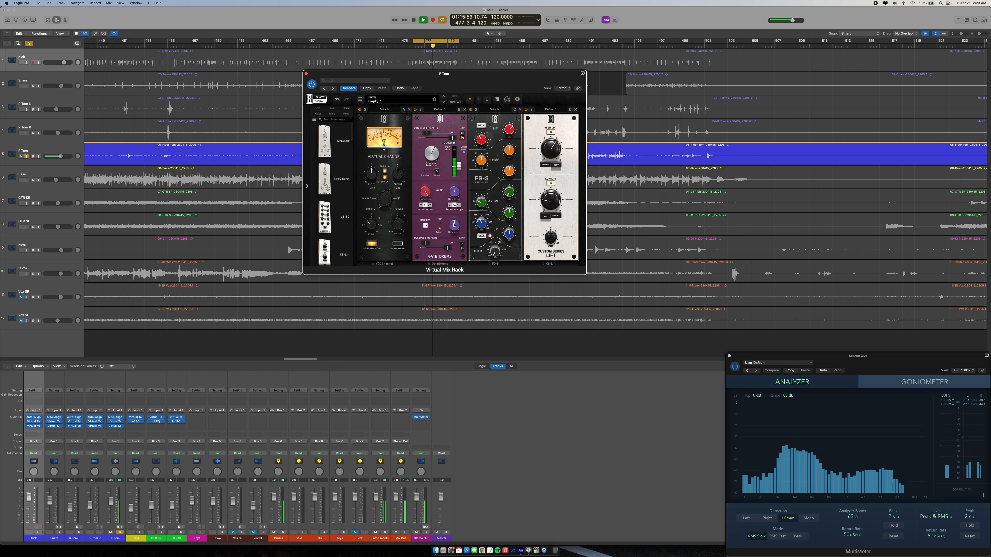
{"action": "mouse_move", "coordinate": [447, 249]}
{"action": "left_click_drag", "start_coordinate": [442, 251], "coordinate": [441, 249]}
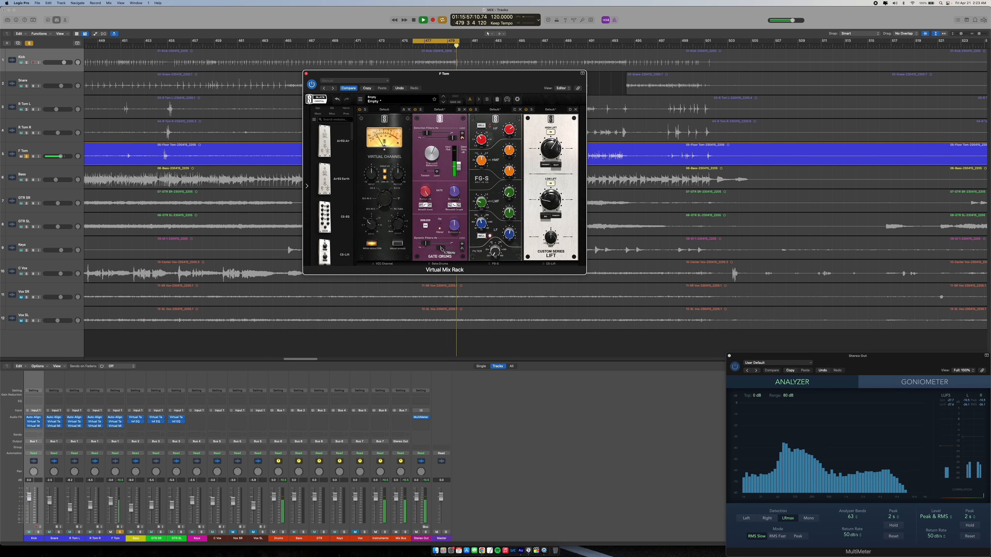
{"action": "left_click_drag", "start_coordinate": [438, 249], "coordinate": [441, 249]}
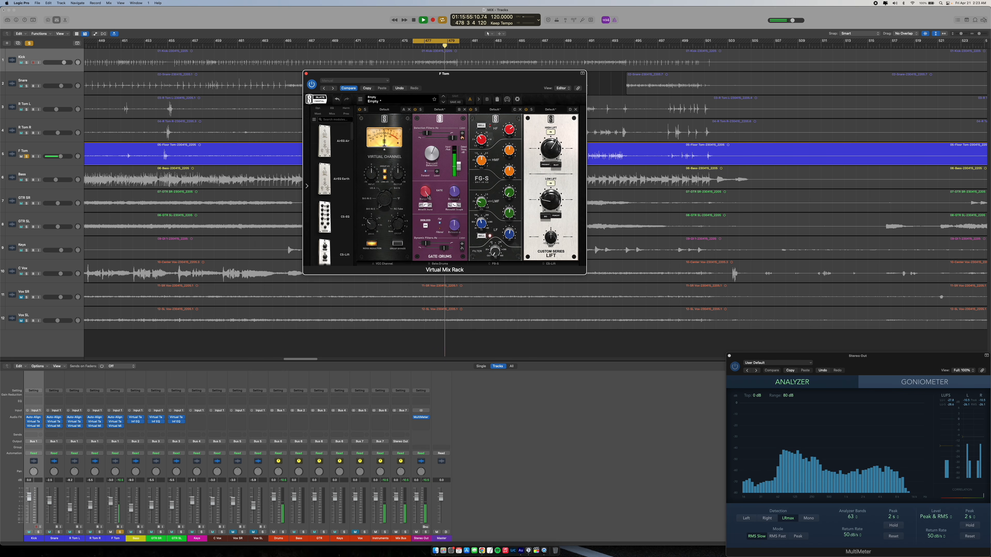
{"action": "left_click_drag", "start_coordinate": [428, 195], "coordinate": [426, 228]}
{"action": "left_click", "coordinate": [307, 74]}
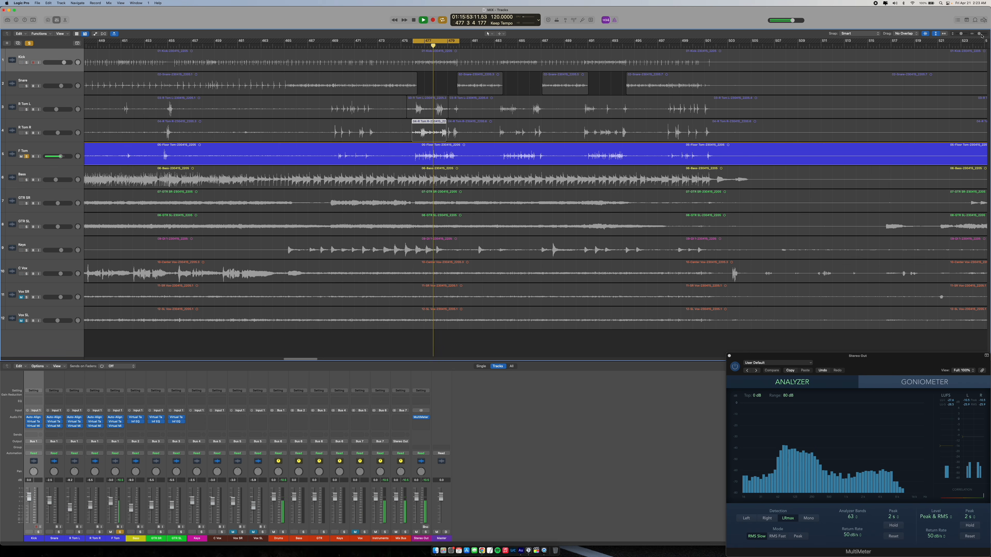
- Show the full song, play from about bar 193, take F Tom out of solo, and turn off the cycle loop
{"action": "left_click_drag", "start_coordinate": [980, 33], "coordinate": [975, 33]}
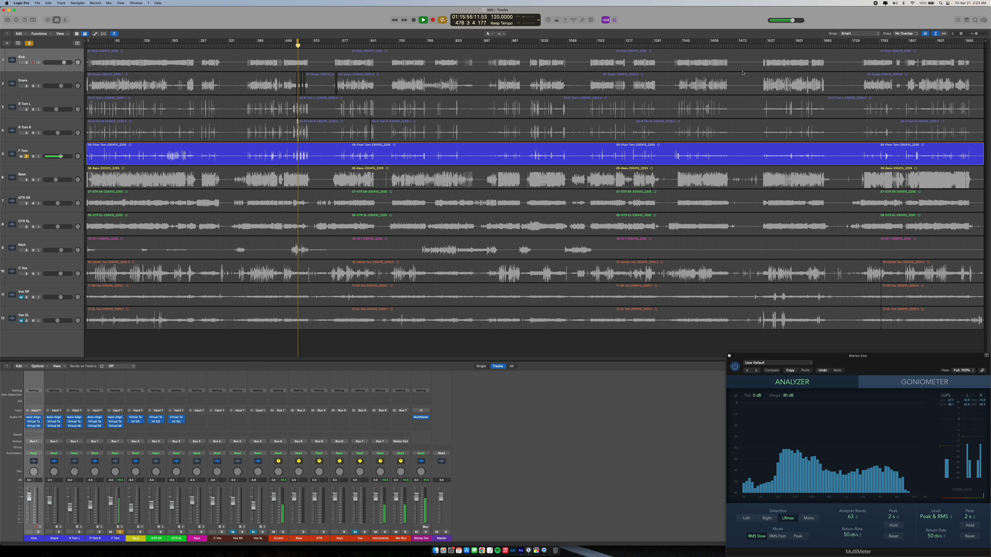
{"action": "left_click", "coordinate": [172, 47]}
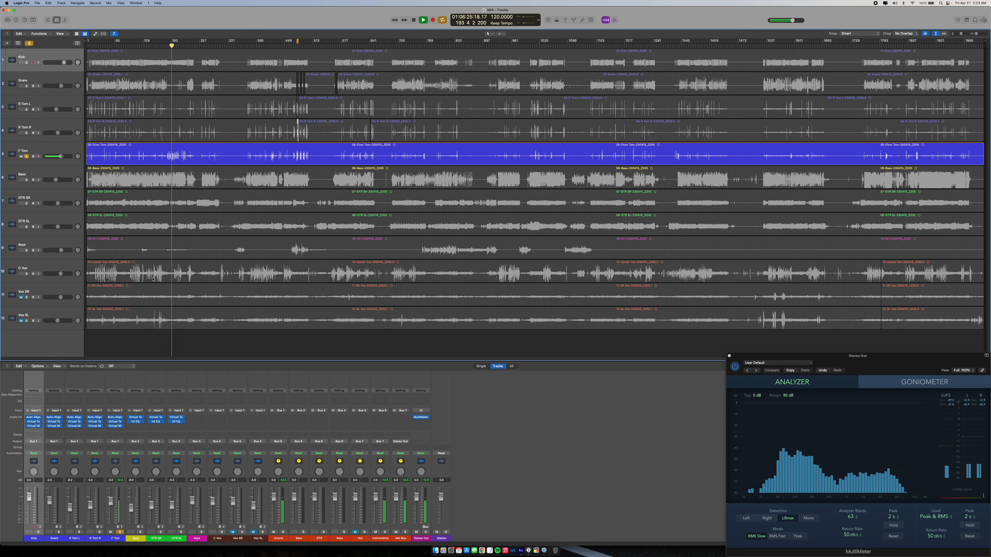
{"action": "left_click", "coordinate": [120, 533]}
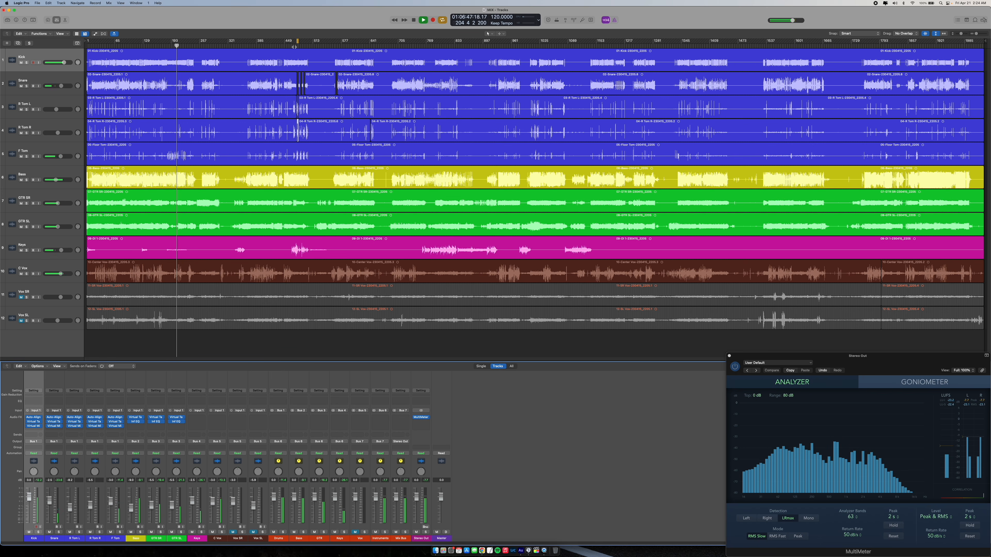
{"action": "left_click", "coordinate": [442, 20]}
{"action": "left_click", "coordinate": [446, 44]}
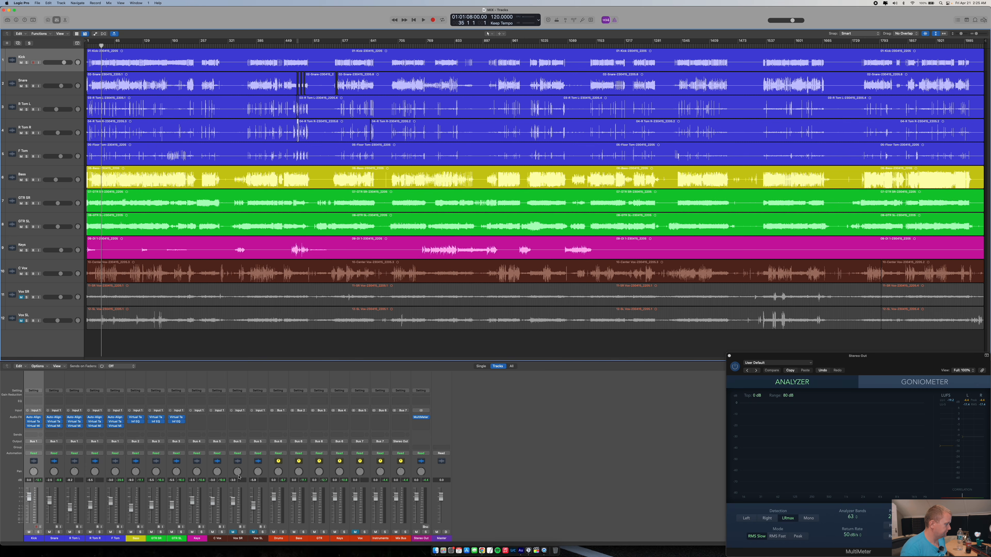
- Solo the Drums bus to audition it near bars 35 and 369, returning to the full mix when done
{"action": "left_click", "coordinate": [283, 532]}
{"action": "key", "text": "space"}
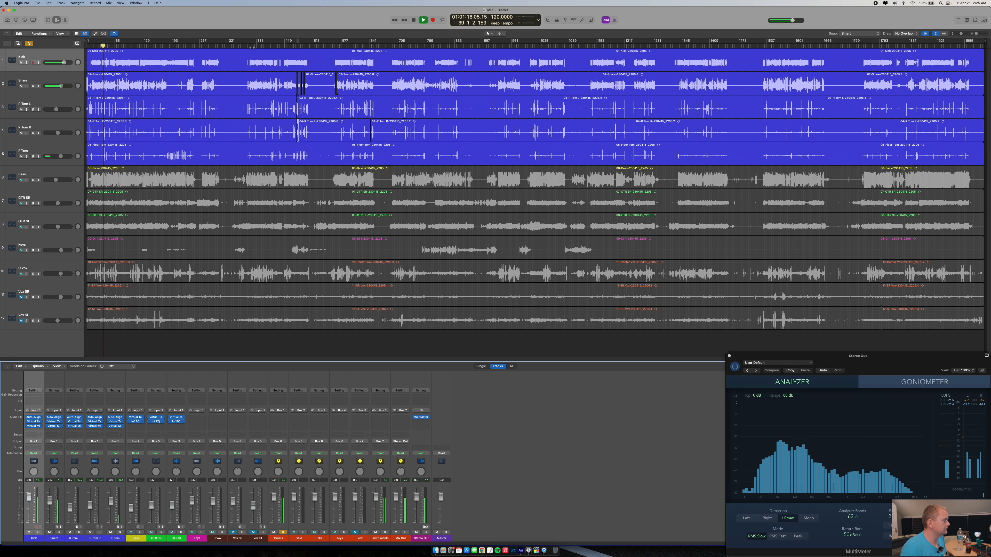
{"action": "left_click", "coordinate": [251, 47]}
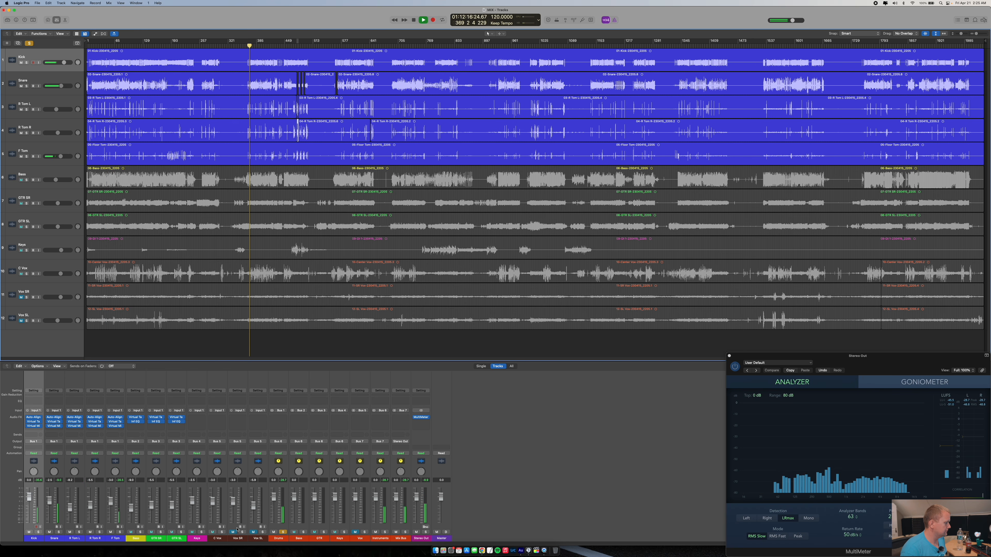
{"action": "left_click", "coordinate": [282, 532]}
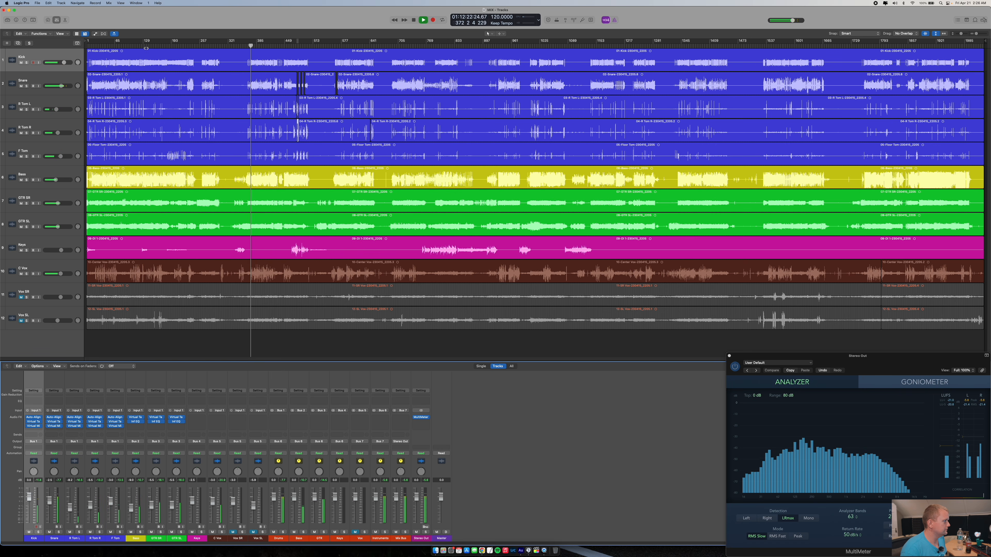
- Audition the full mix in several sections, around bars 640, 707, 1783 and 1895, returning to about bar 1783
{"action": "left_click", "coordinate": [369, 46]}
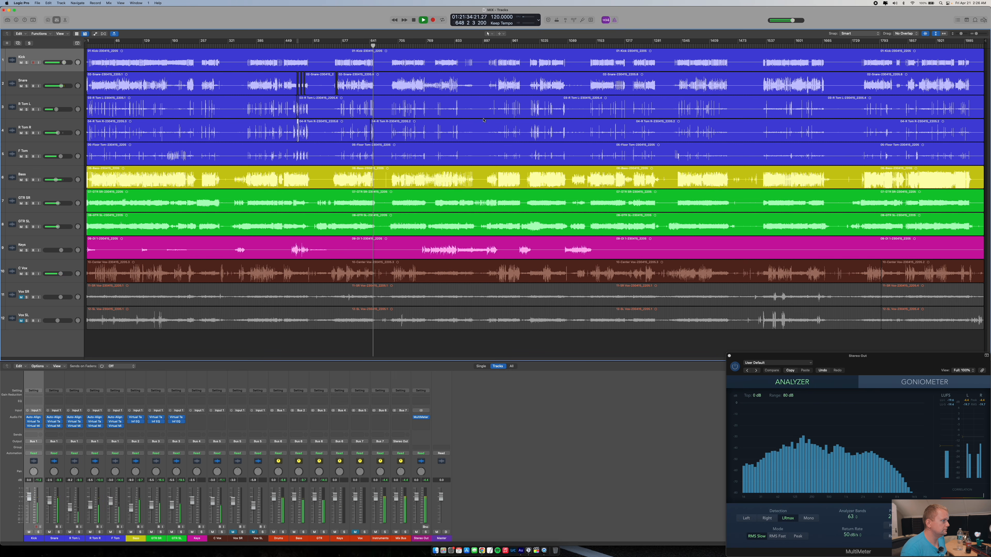
{"action": "left_click", "coordinate": [399, 47]}
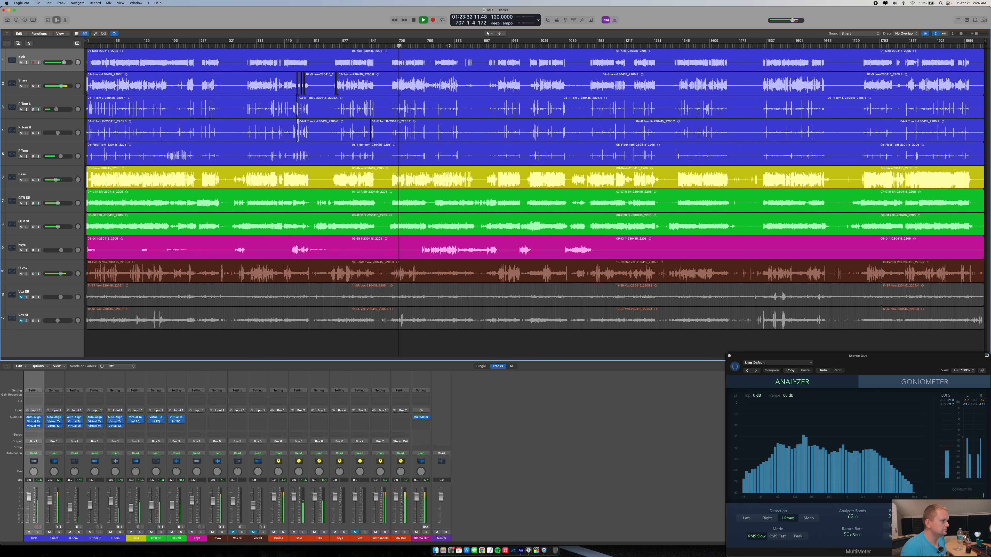
{"action": "left_click", "coordinate": [874, 49]}
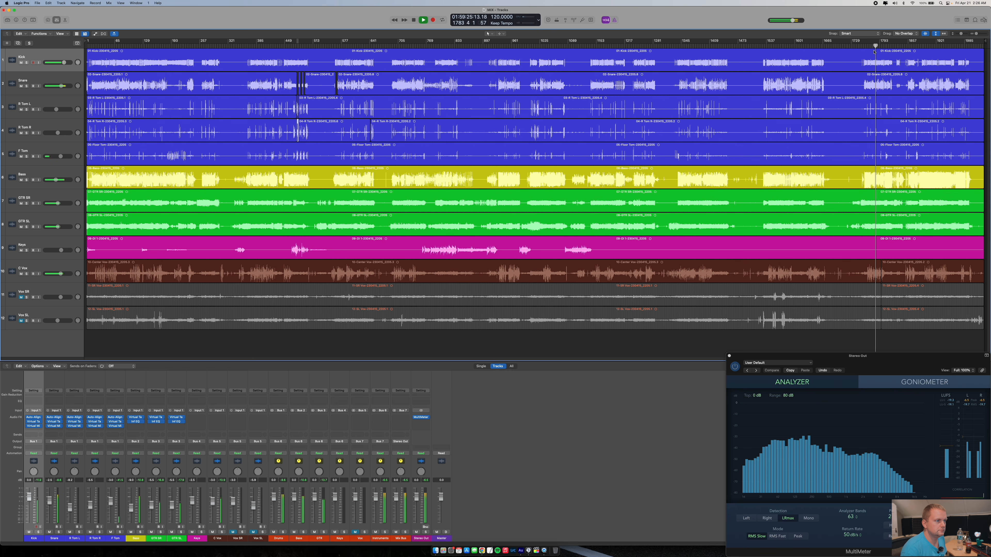
{"action": "left_click", "coordinate": [922, 47]}
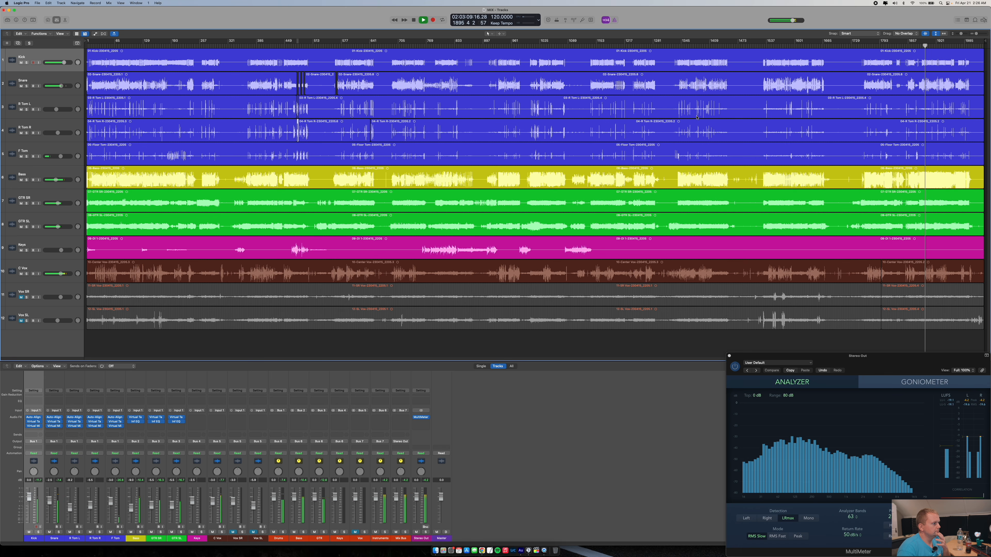
{"action": "left_click", "coordinate": [875, 47]}
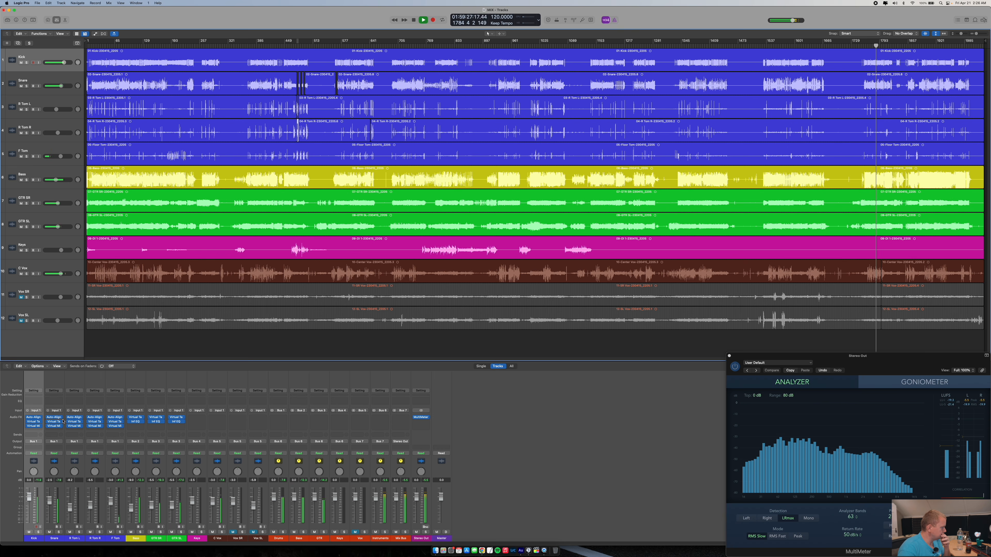
- Open the Virtual Mix Racks of Snare, R Tom L, R Tom R and F Tom, spread them out for comparison, and stop playback
{"action": "left_click", "coordinate": [59, 426]}
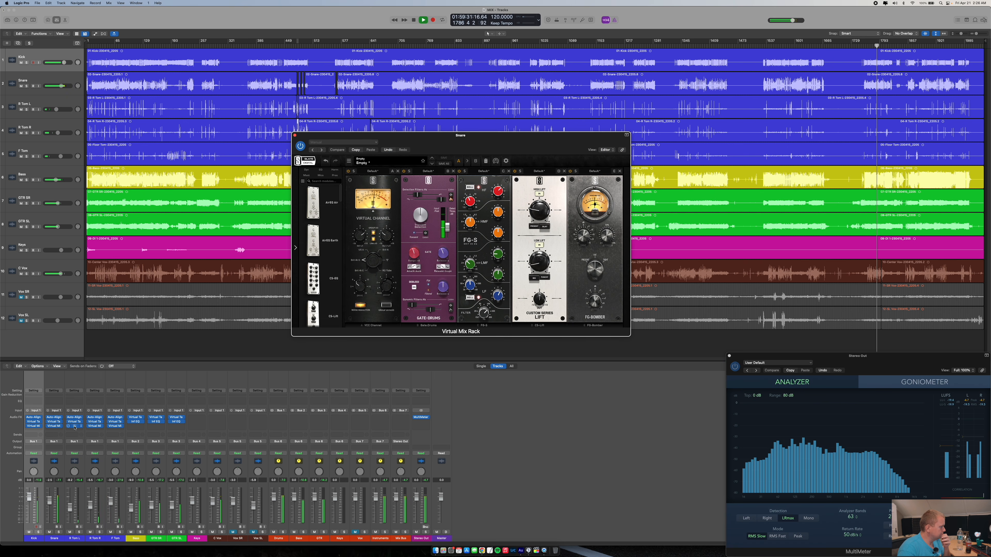
{"action": "left_click", "coordinate": [74, 426]}
{"action": "left_click_drag", "start_coordinate": [419, 146], "coordinate": [720, 157]}
{"action": "left_click_drag", "start_coordinate": [510, 141], "coordinate": [315, 88]}
{"action": "left_click_drag", "start_coordinate": [722, 164], "coordinate": [577, 107]}
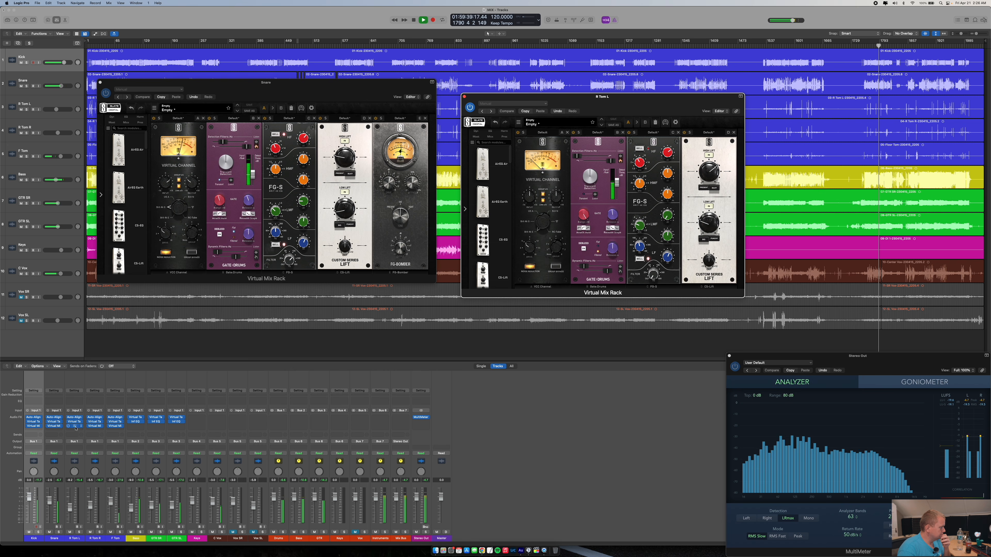
{"action": "left_click", "coordinate": [94, 426]}
{"action": "left_click_drag", "start_coordinate": [472, 85], "coordinate": [394, 288]}
{"action": "left_click", "coordinate": [115, 424]}
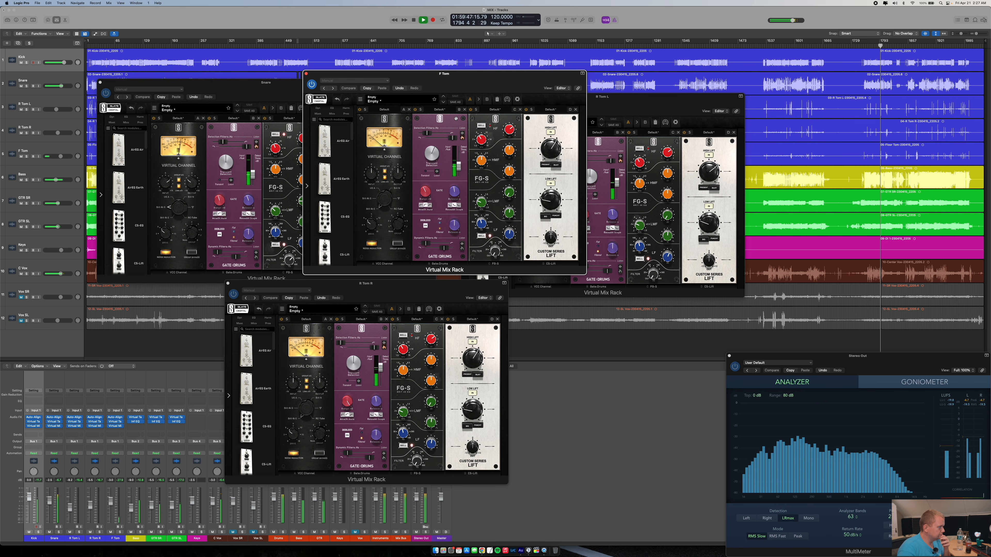
{"action": "left_click_drag", "start_coordinate": [456, 73], "coordinate": [658, 289]}
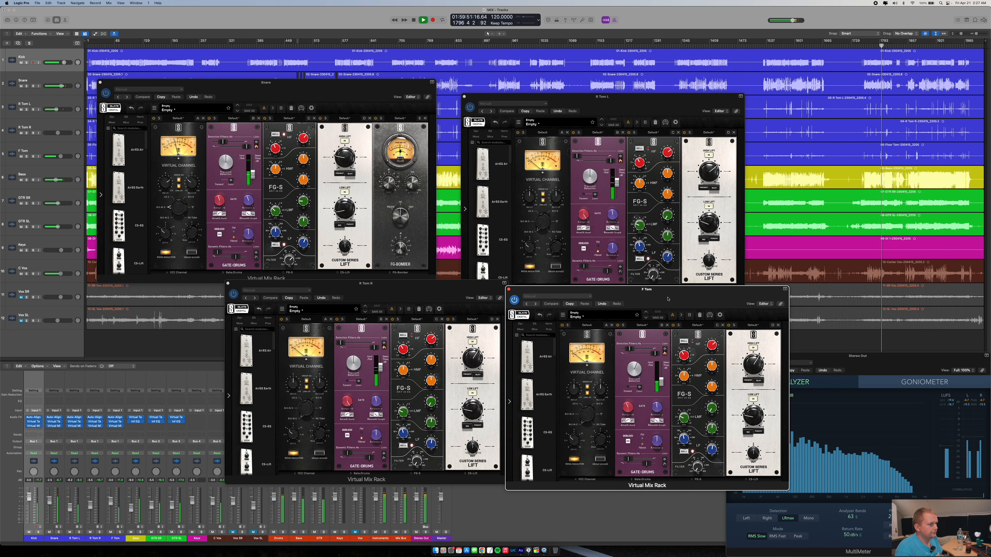
{"action": "left_click_drag", "start_coordinate": [667, 299], "coordinate": [698, 300]}
{"action": "key", "text": "space"}
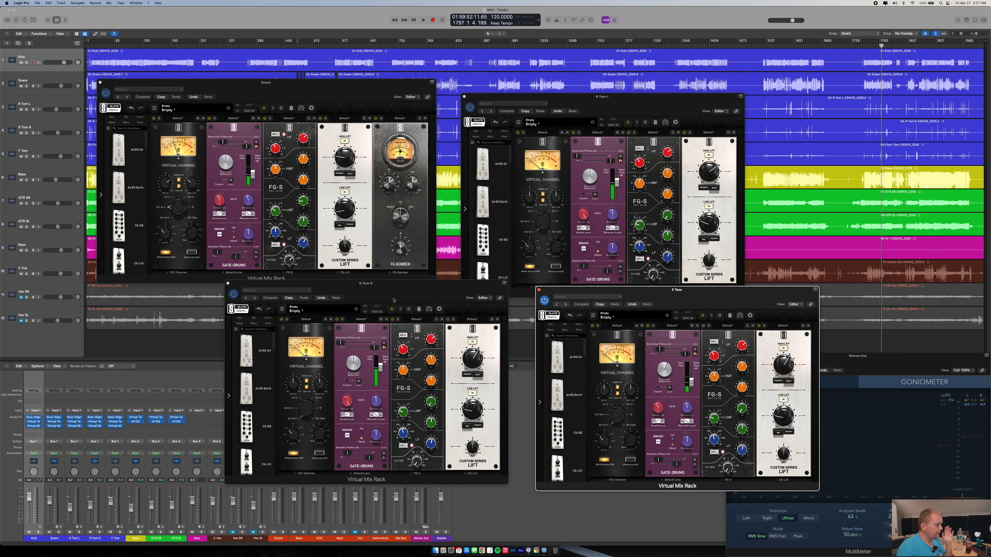
{"action": "left_click_drag", "start_coordinate": [396, 290], "coordinate": [409, 331]}
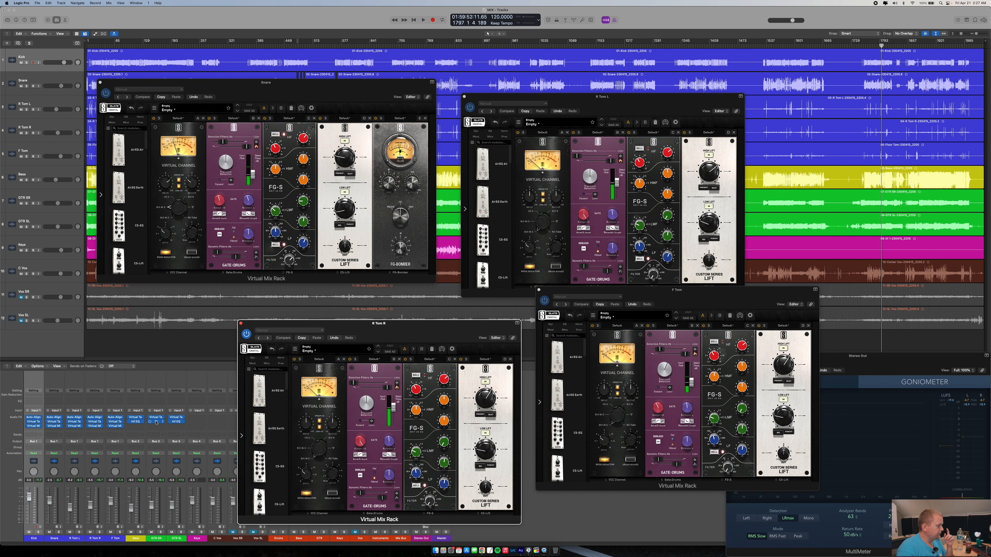
- Inspect the Infinity EQ curves on GTR SR and GTR SL, closing both EQs when done
{"action": "left_click", "coordinate": [177, 422]}
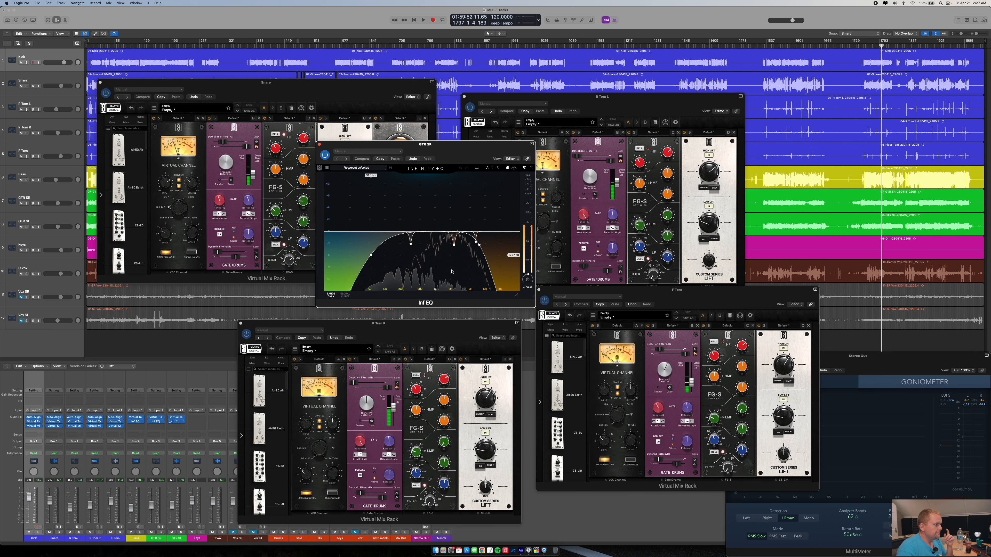
{"action": "left_click_drag", "start_coordinate": [447, 83], "coordinate": [674, 151]}
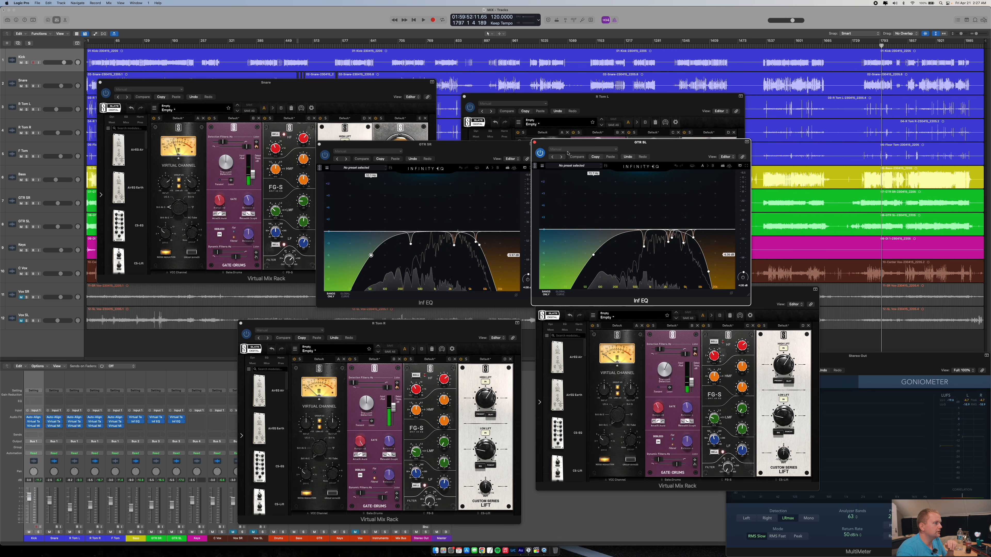
{"action": "left_click", "coordinate": [535, 142]}
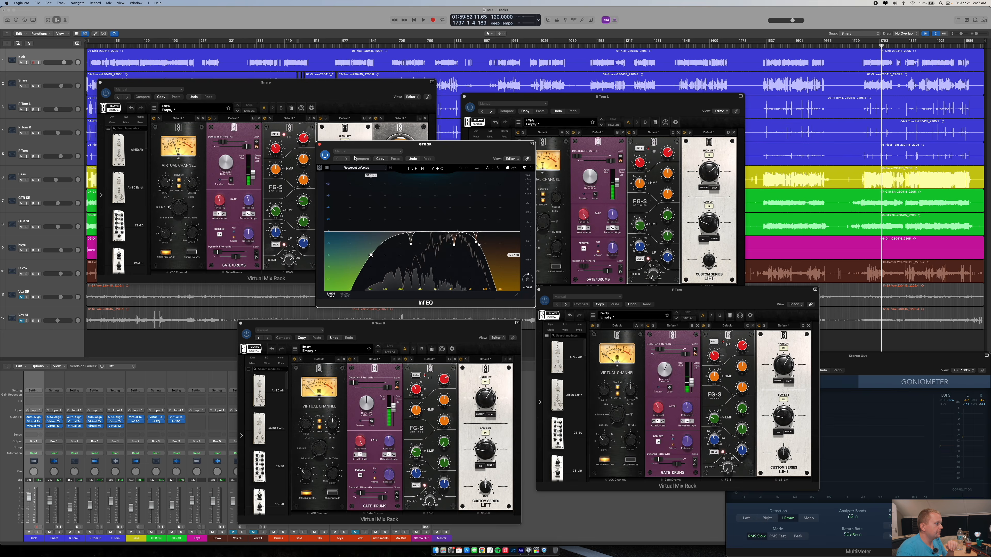
{"action": "left_click", "coordinate": [319, 144]}
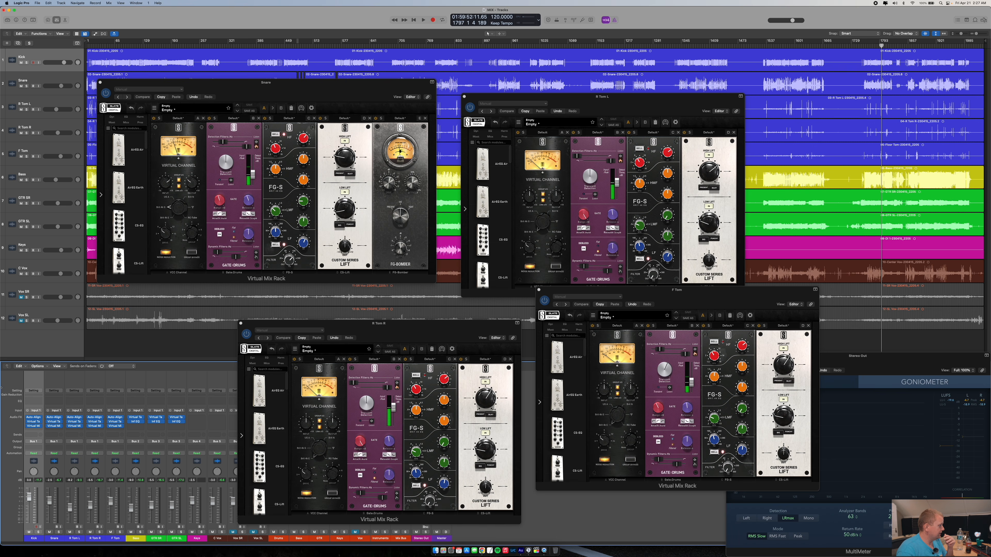
- Examine the Kick's Virtual Mix Rack in front of the other racks and close it when done
{"action": "left_click", "coordinate": [33, 425]}
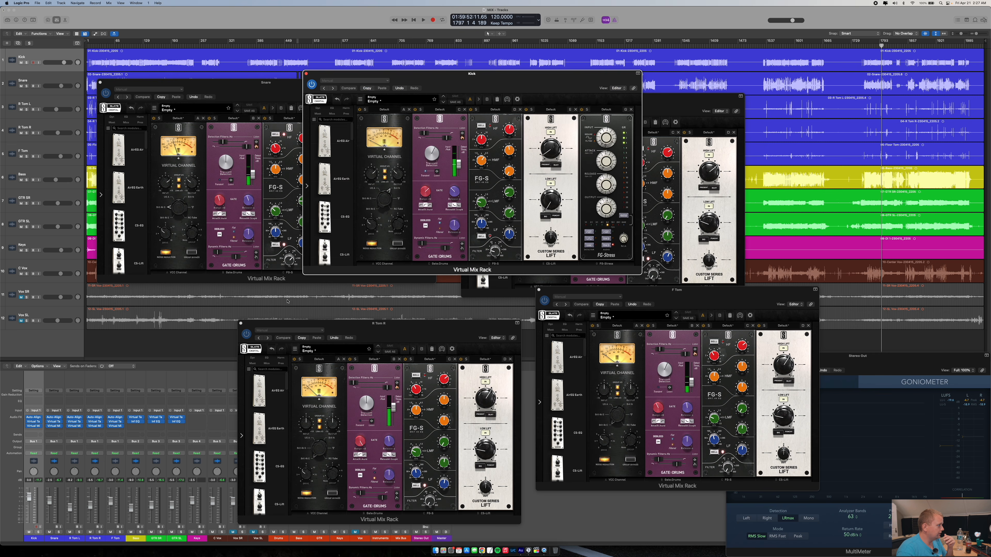
{"action": "left_click_drag", "start_coordinate": [429, 73], "coordinate": [493, 161]}
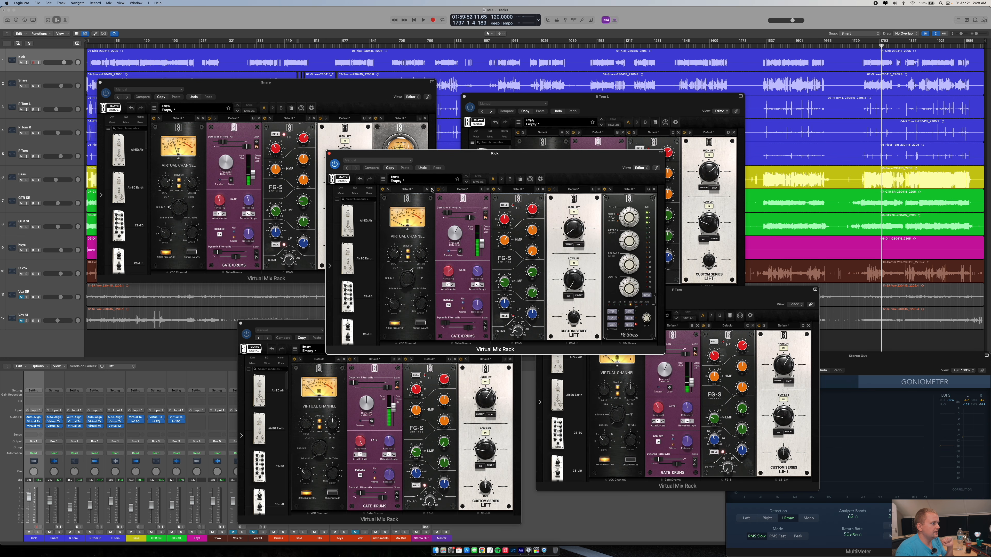
{"action": "left_click", "coordinate": [328, 154]}
- Review the Snare's Virtual Mix Rack in front of the others, closing it and the three tom racks when done
{"action": "left_click_drag", "start_coordinate": [241, 90], "coordinate": [447, 158]}
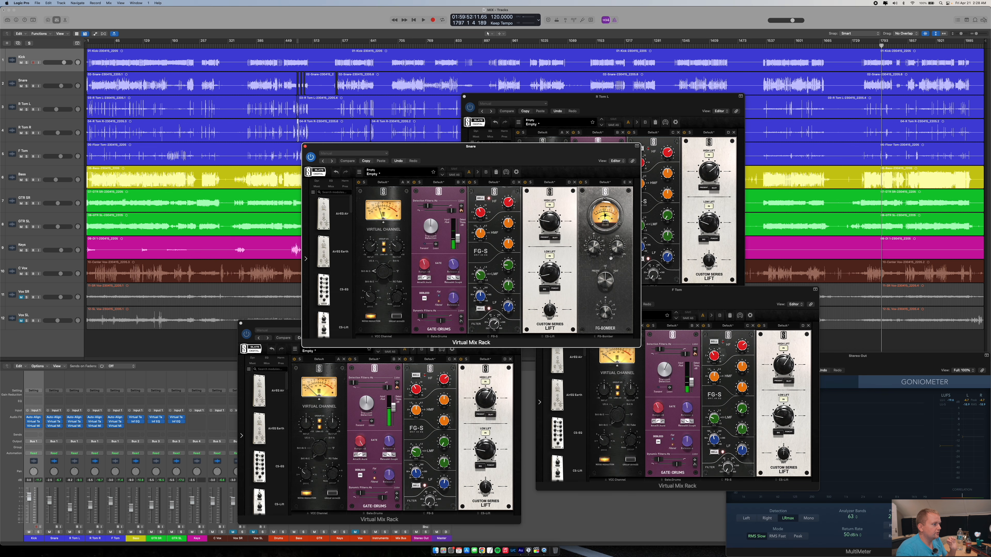
{"action": "mouse_move", "coordinate": [615, 251]}
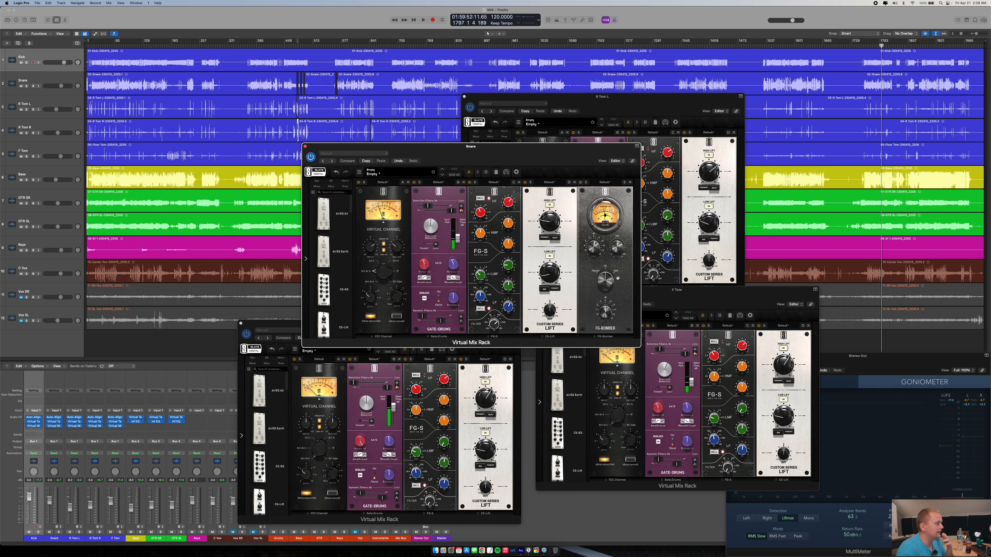
{"action": "left_click", "coordinate": [305, 147]}
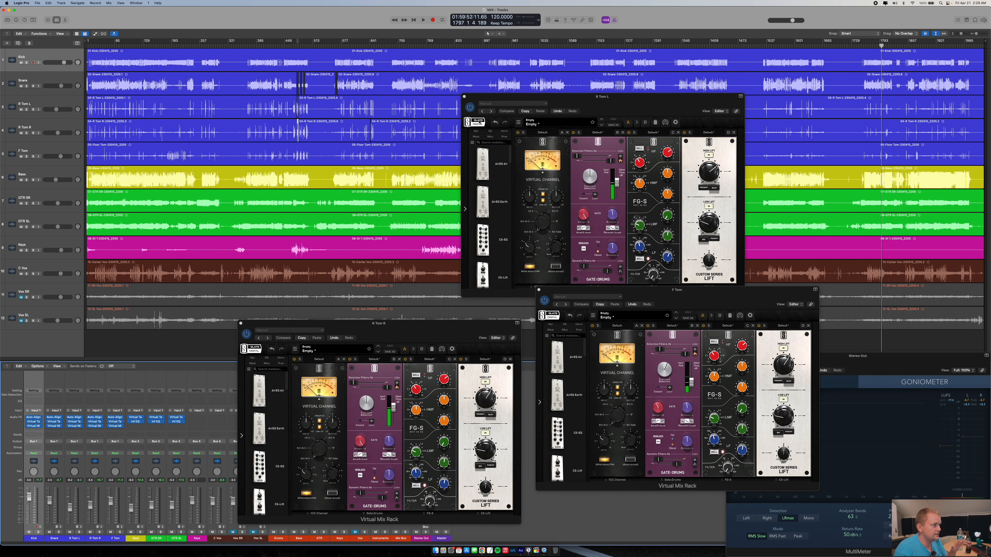
{"action": "left_click", "coordinate": [465, 97]}
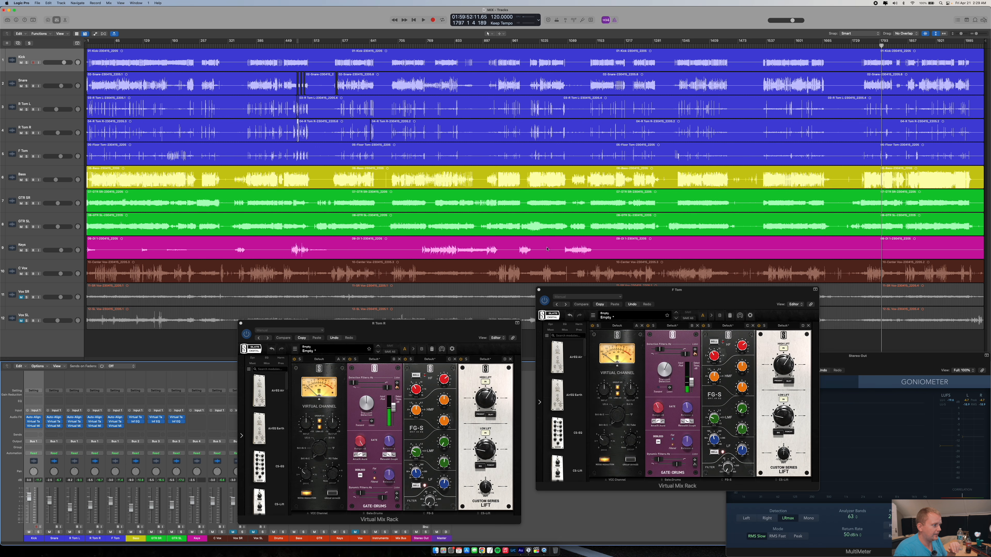
{"action": "left_click", "coordinate": [539, 290]}
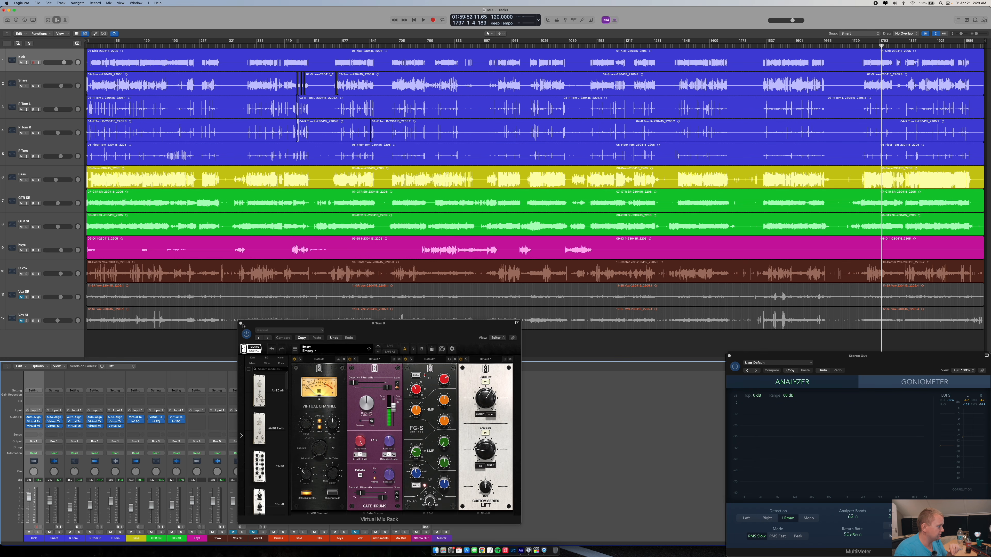
{"action": "left_click", "coordinate": [240, 323]}
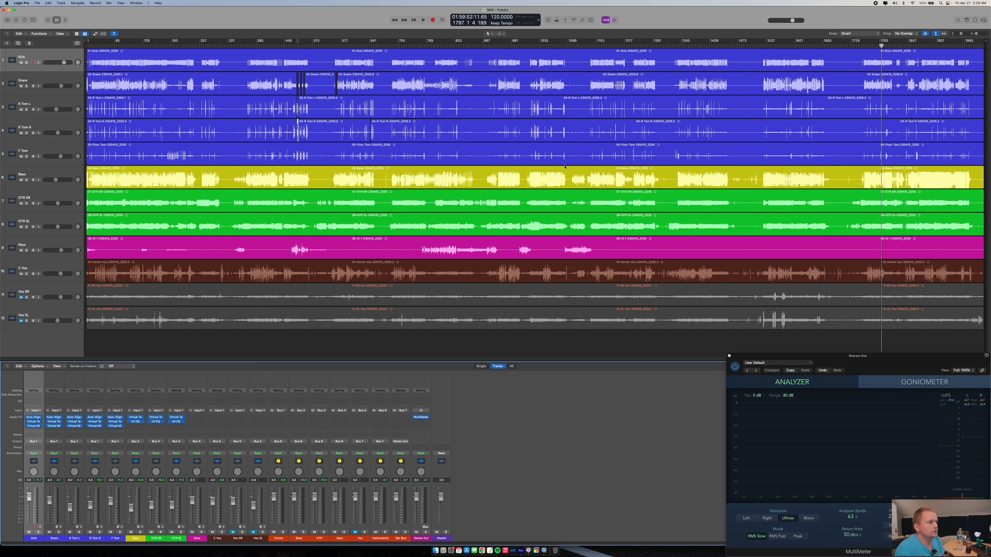
- Bypass the audio effects on all channels from Kick through Keys, play from bar 42, and mute C Vox
{"action": "left_click", "coordinate": [106, 45]}
{"action": "left_click_drag", "start_coordinate": [50, 542], "coordinate": [197, 539]}
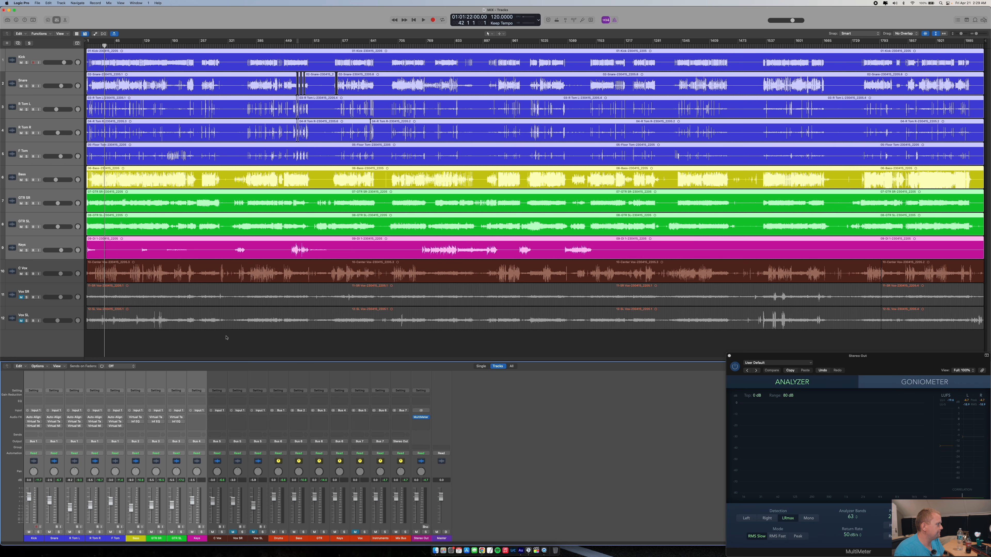
{"action": "key", "text": "space"}
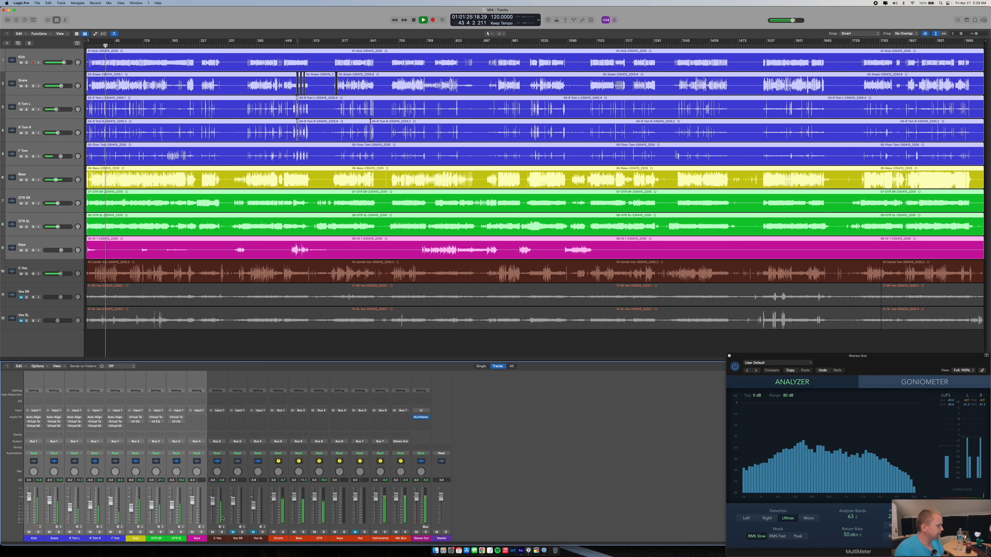
{"action": "left_click", "coordinate": [212, 532]}
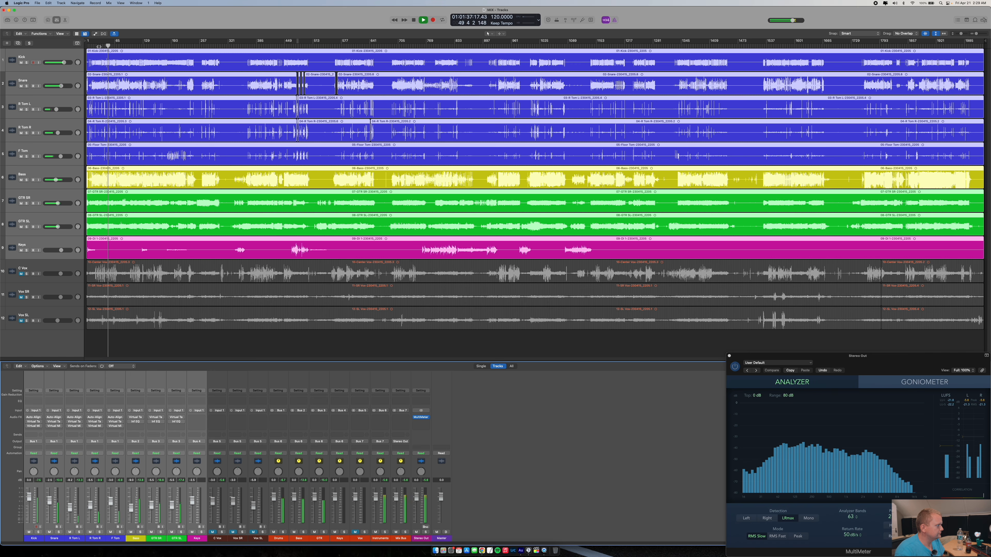
- Re-enable the audio effects on the Kick through Keys channels and play the processed mix from bar 30 for comparison
{"action": "left_click", "coordinate": [99, 47]}
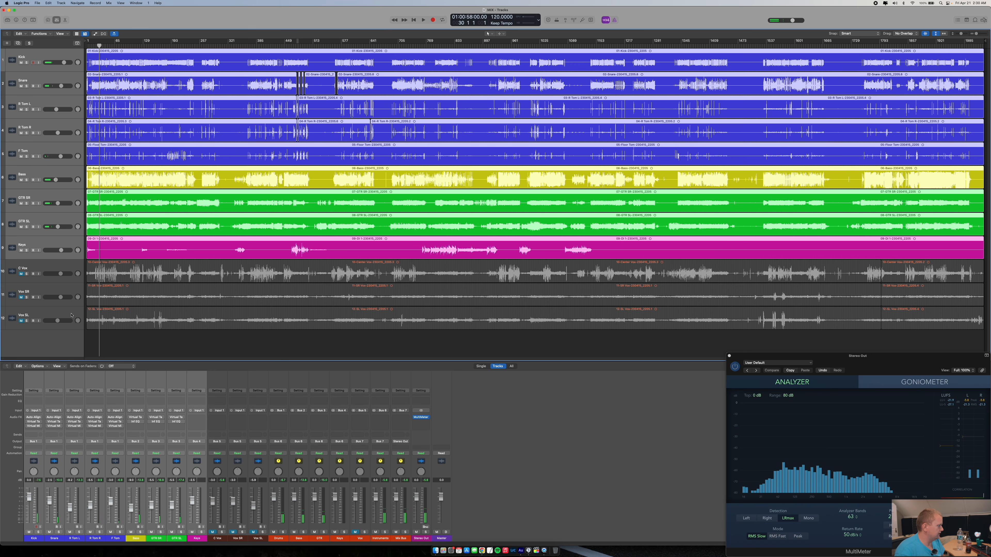
{"action": "left_click", "coordinate": [27, 417]}
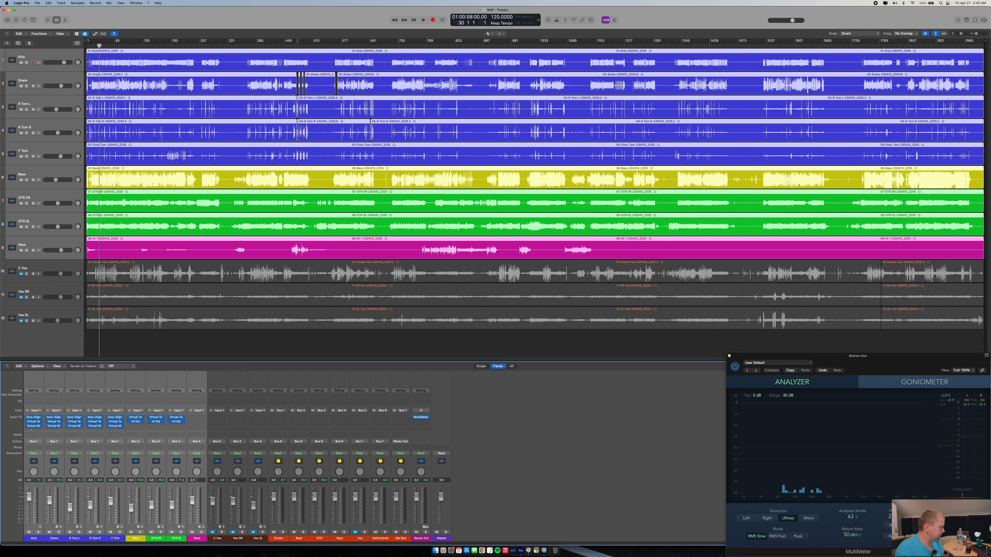
{"action": "key", "text": "space"}
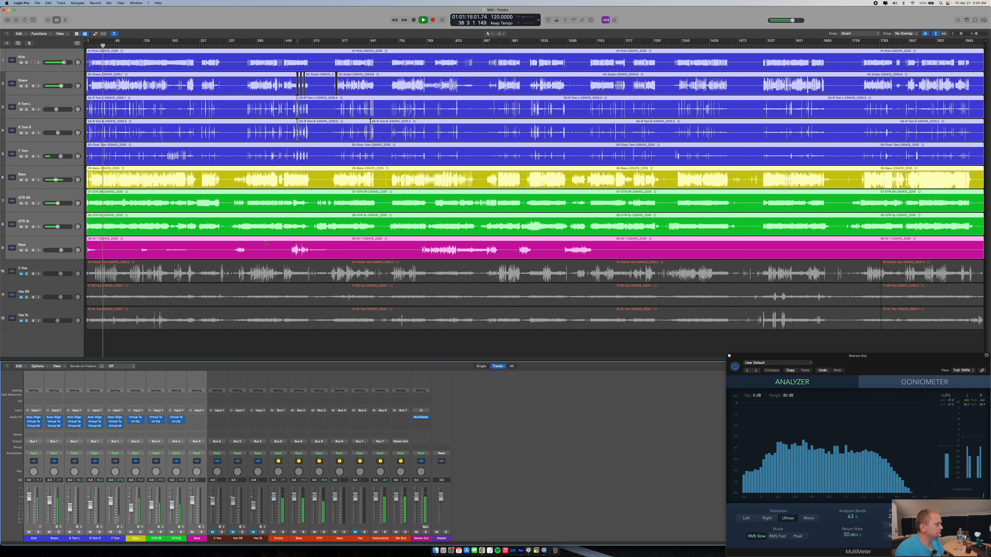
{"action": "key", "text": "space"}
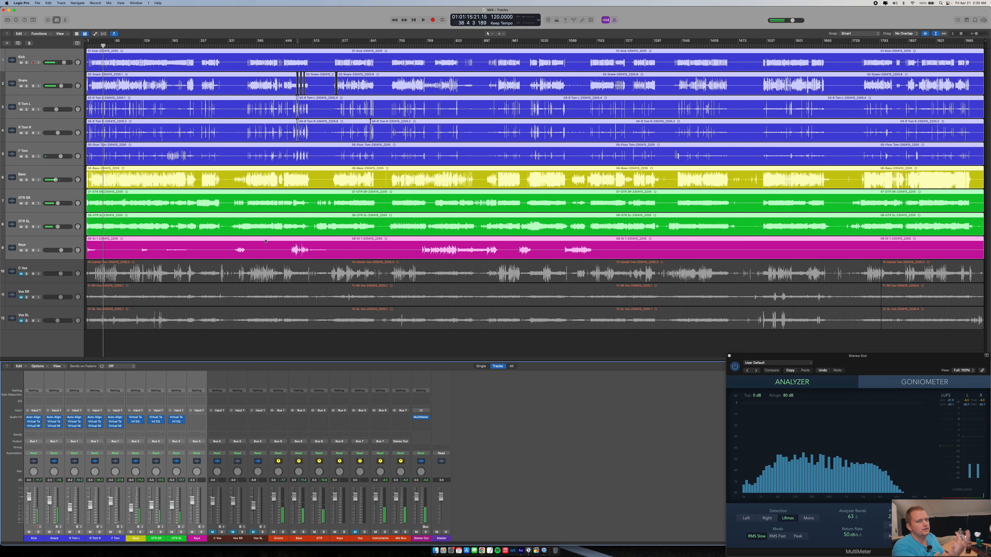